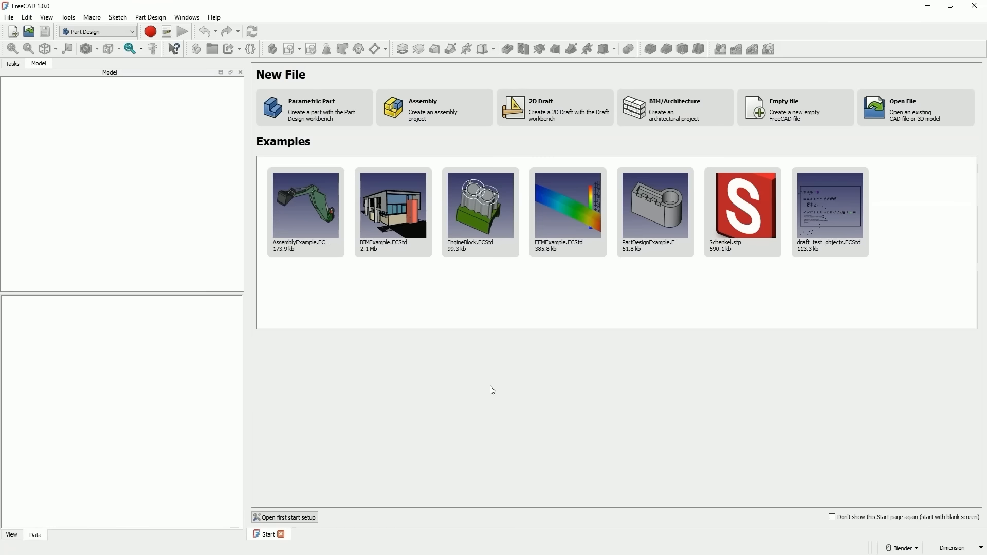
- Choose the Part Design workbench and create a new parametric part
{"action": "left_click", "coordinate": [114, 32]}
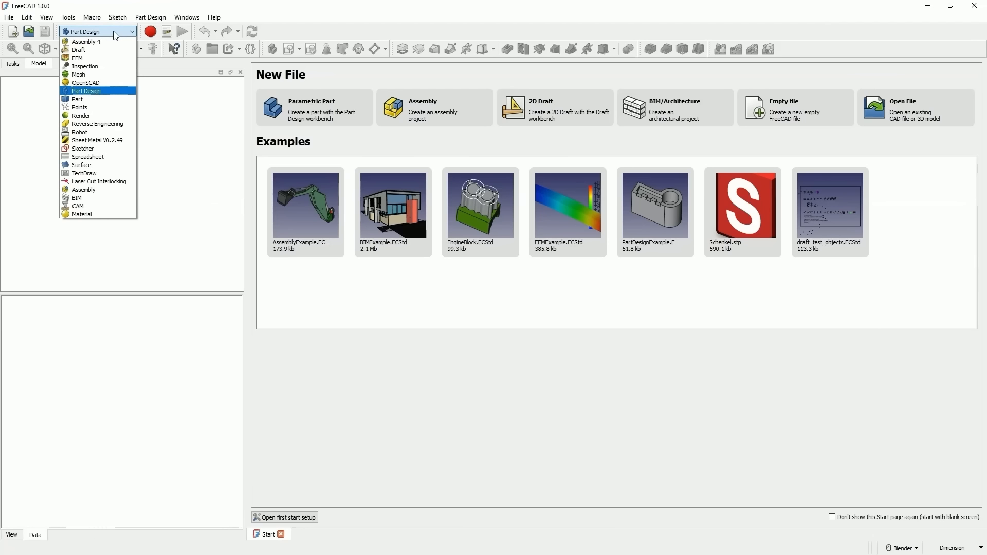
{"action": "left_click", "coordinate": [87, 92]}
{"action": "left_click", "coordinate": [103, 94]}
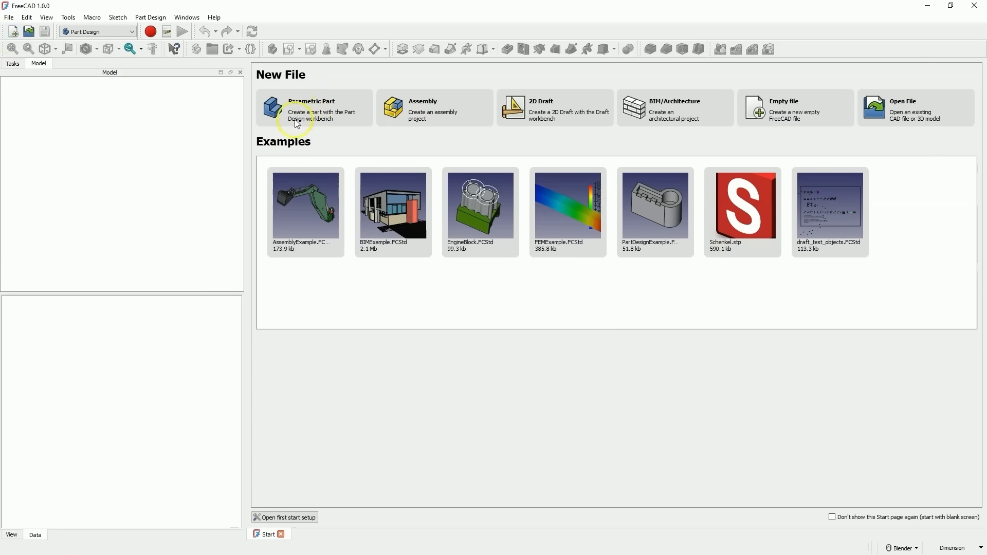
{"action": "left_click", "coordinate": [319, 108]}
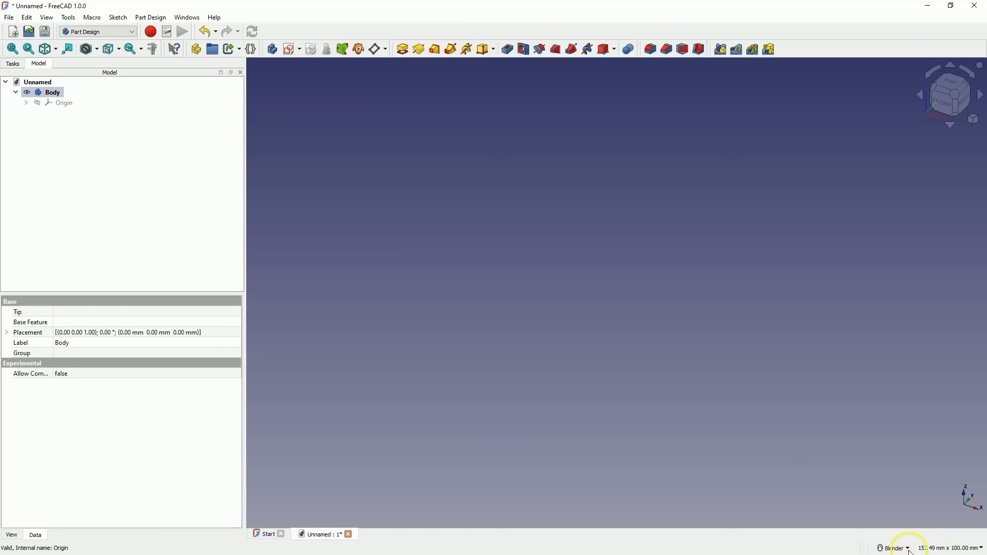
- Set the 3D view's mouse navigation style to Blender
{"action": "left_click", "coordinate": [887, 548]}
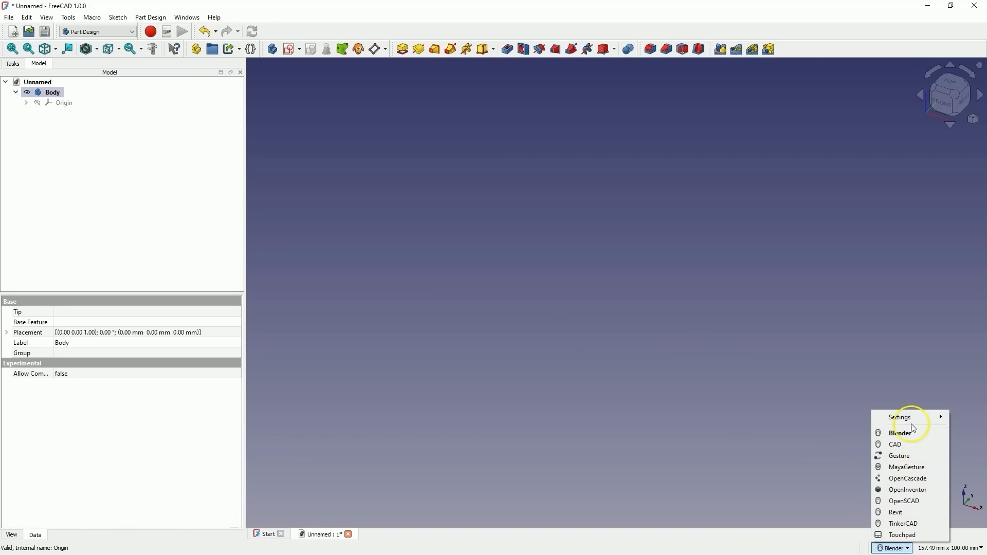
{"action": "left_click", "coordinate": [899, 433]}
{"action": "left_click", "coordinate": [715, 352]}
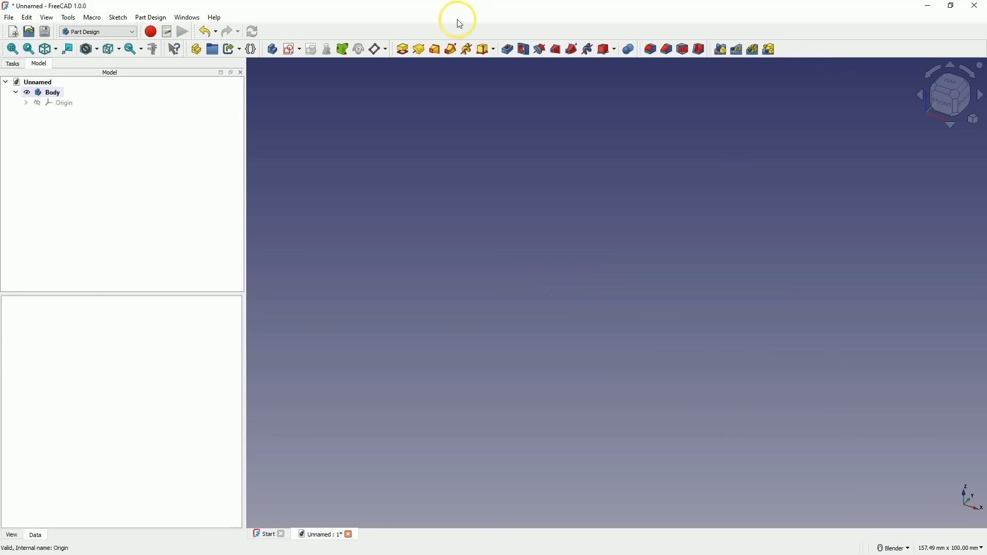
{"action": "right_click", "coordinate": [489, 30]}
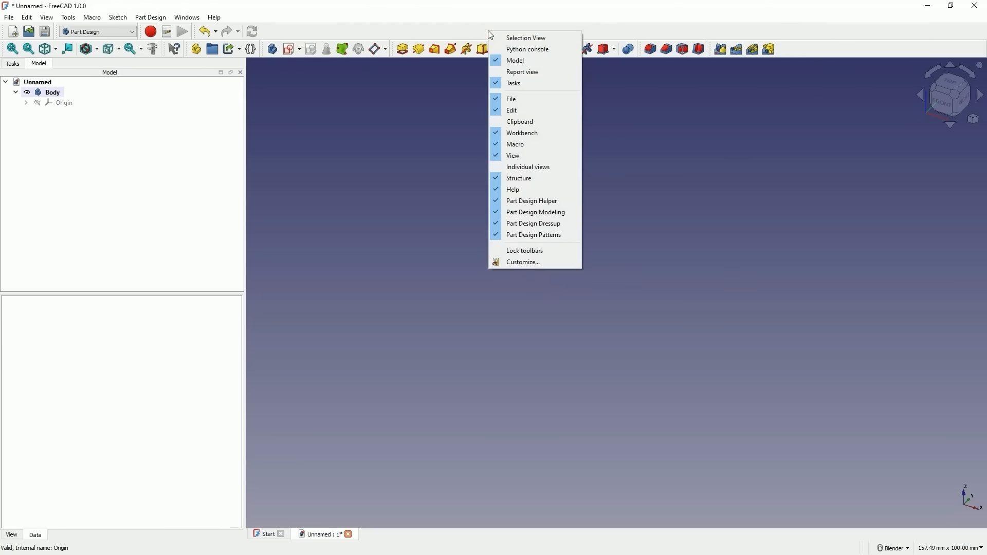
{"action": "left_click", "coordinate": [438, 30]}
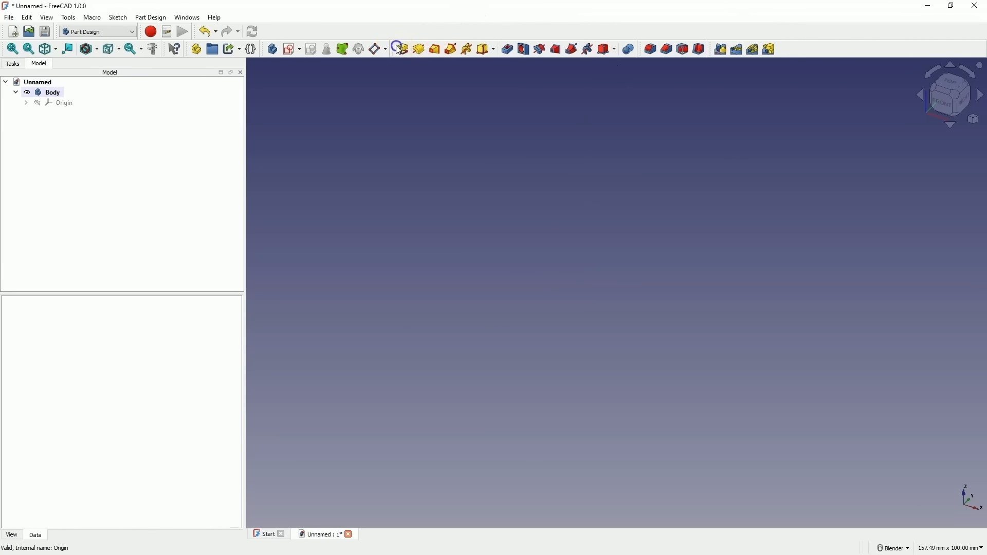
{"action": "mouse_move", "coordinate": [394, 50]}
{"action": "left_mouse_down"}
{"action": "mouse_move", "coordinate": [380, 23]}
{"action": "mouse_move", "coordinate": [335, 23]}
{"action": "mouse_move", "coordinate": [393, 56]}
{"action": "mouse_move", "coordinate": [308, 26]}
{"action": "mouse_move", "coordinate": [266, 30]}
{"action": "mouse_move", "coordinate": [396, 50]}
{"action": "left_mouse_up"}
- Start a sketch on the XY plane and draw two rectangles left of the vertical axis, one above and one below the horizontal axis
{"action": "left_click", "coordinate": [288, 53]}
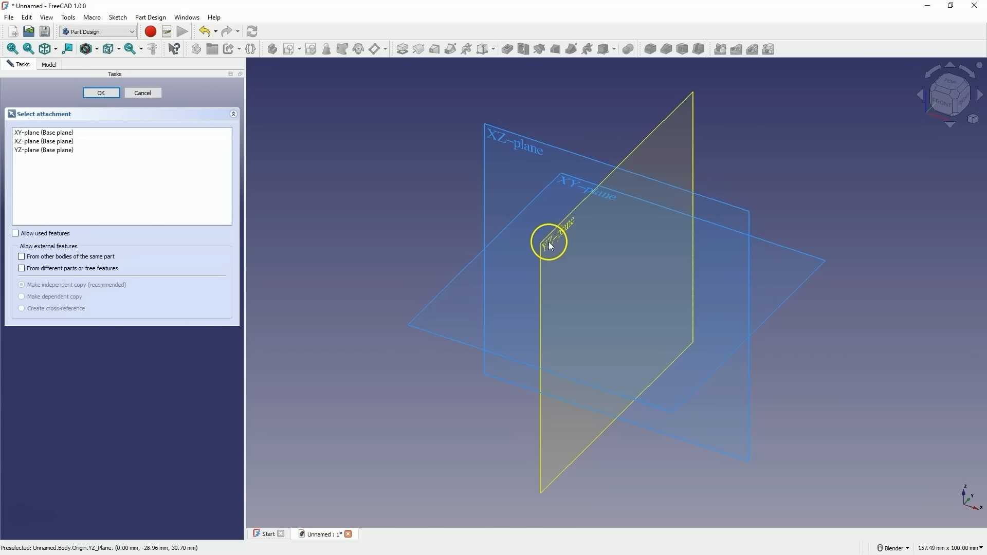
{"action": "left_click", "coordinate": [565, 181]}
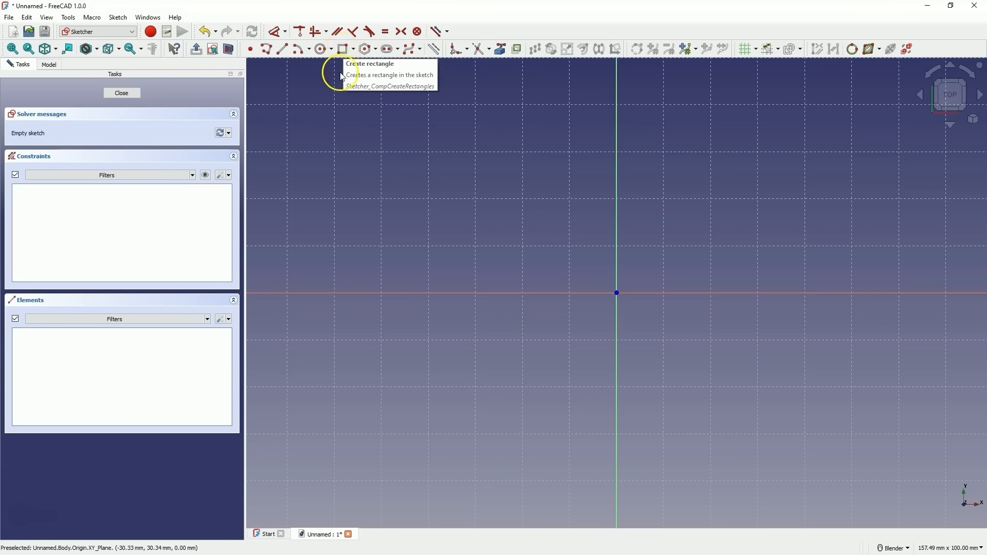
{"action": "left_click", "coordinate": [344, 54]}
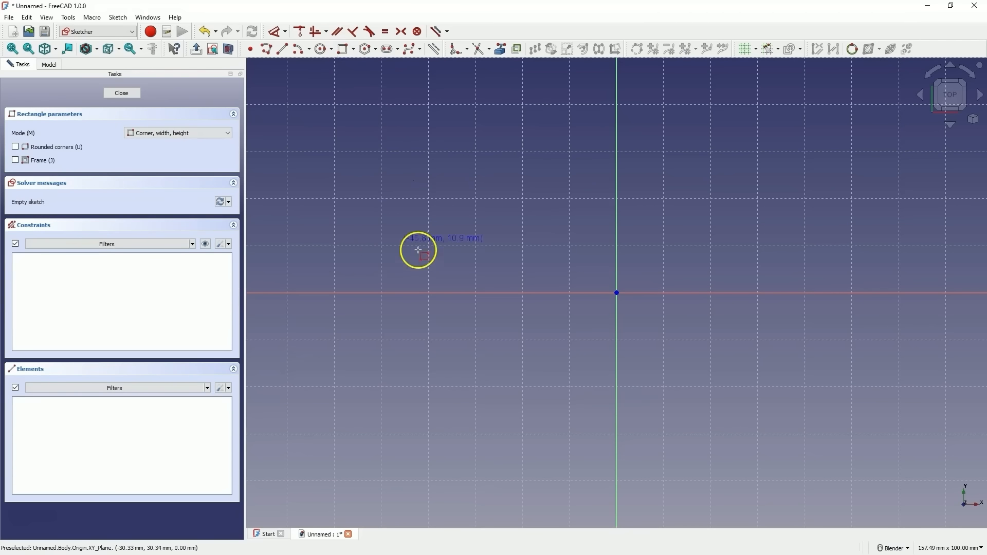
{"action": "left_click", "coordinate": [359, 167]}
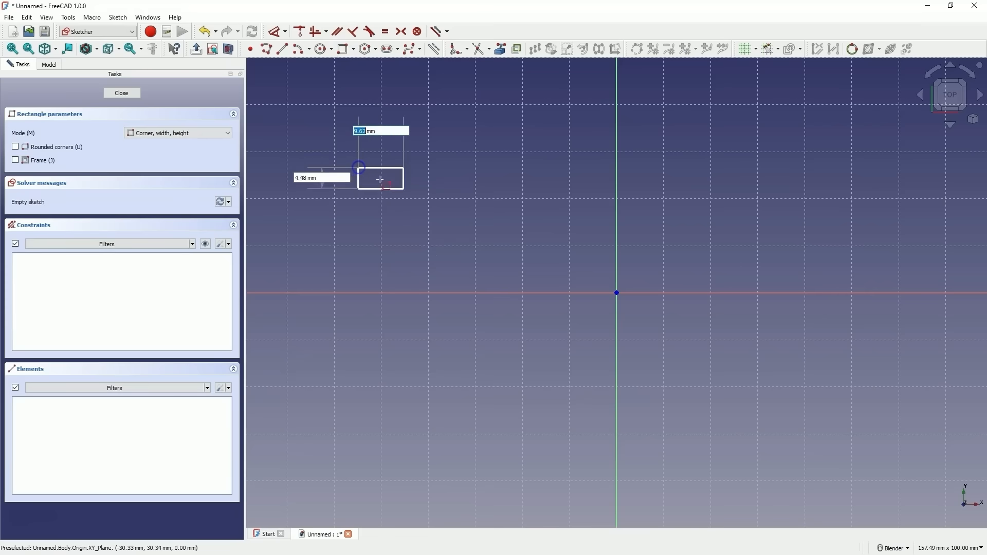
{"action": "left_click", "coordinate": [577, 270]}
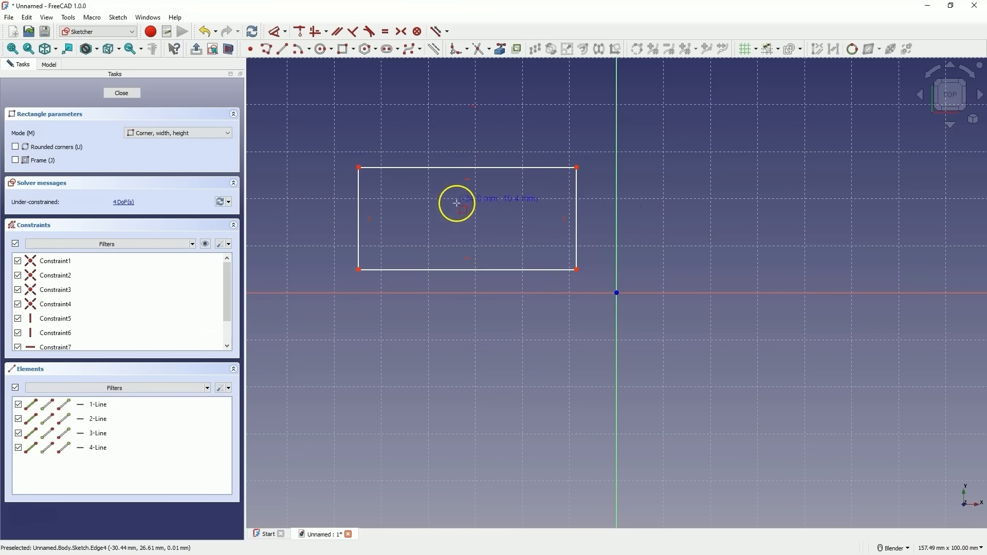
{"action": "left_click", "coordinate": [359, 349]}
{"action": "left_click", "coordinate": [573, 465]}
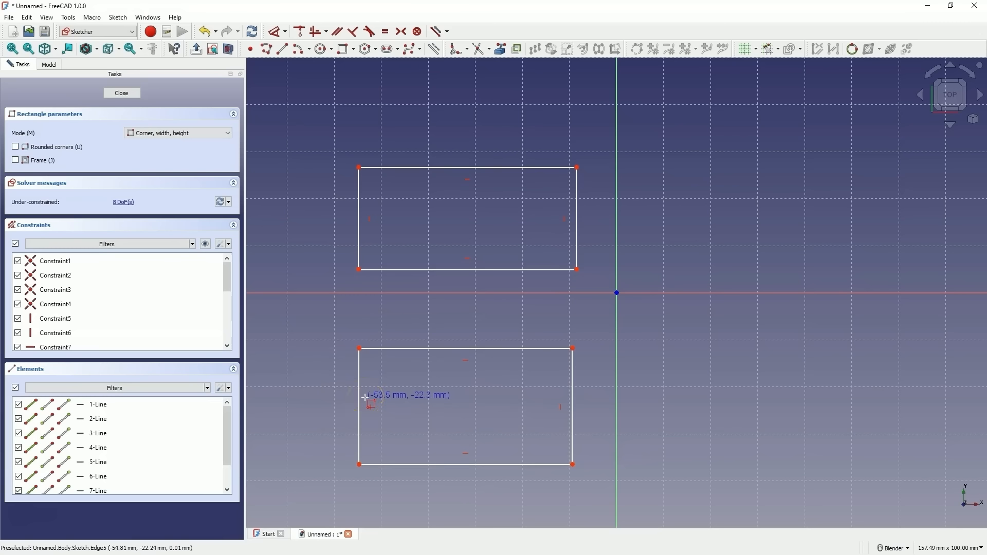
- Draw a third rectangle 50 mm wide and 30 mm high, right of the vertical axis and below the horizontal axis
{"action": "left_click", "coordinate": [673, 366]}
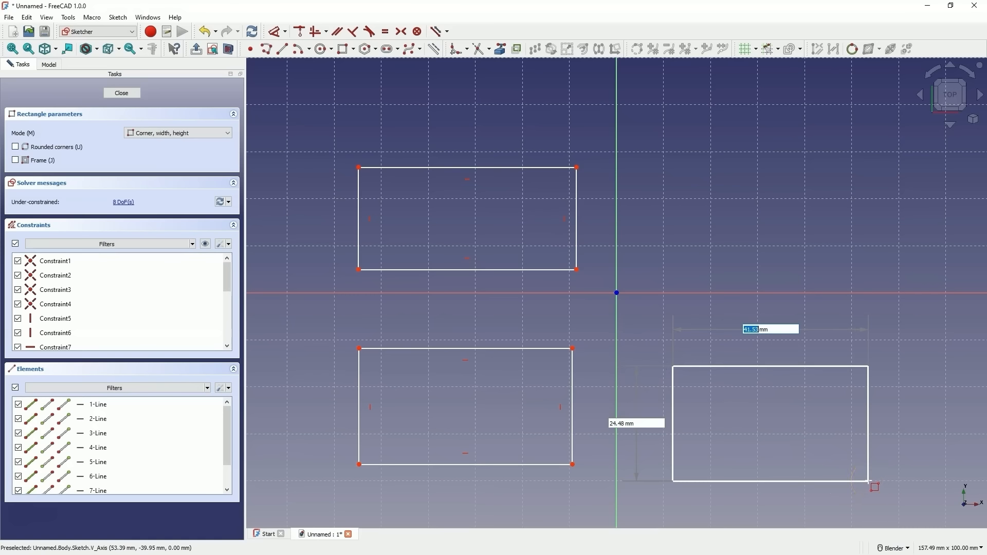
{"action": "type", "text": "50"}
{"action": "key", "text": "Tab"}
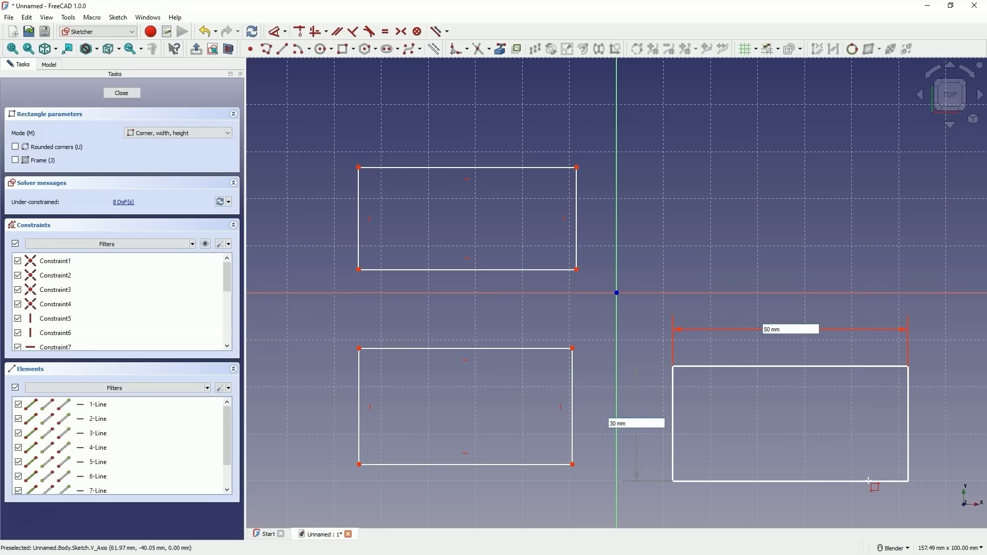
{"action": "key", "text": "Return"}
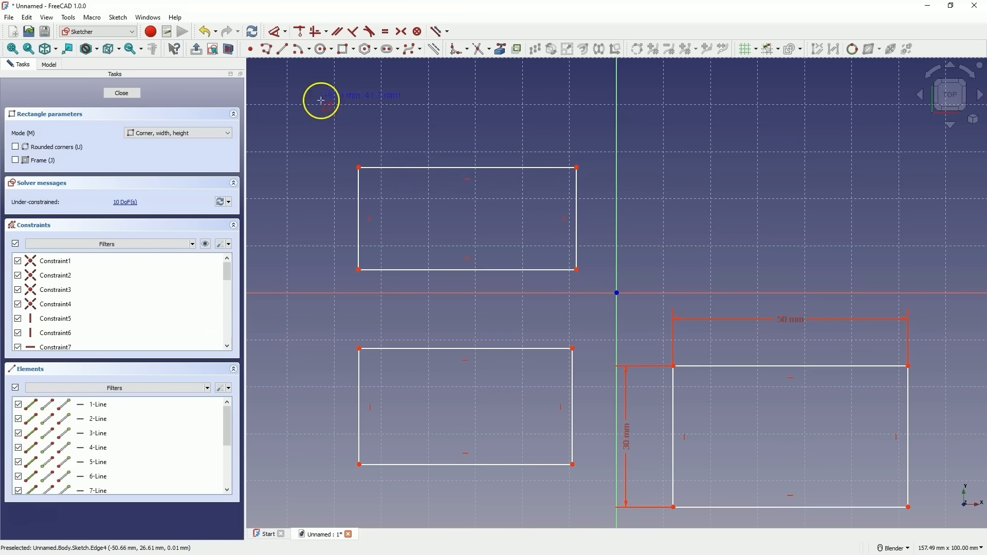
{"action": "right_click", "coordinate": [700, 199]}
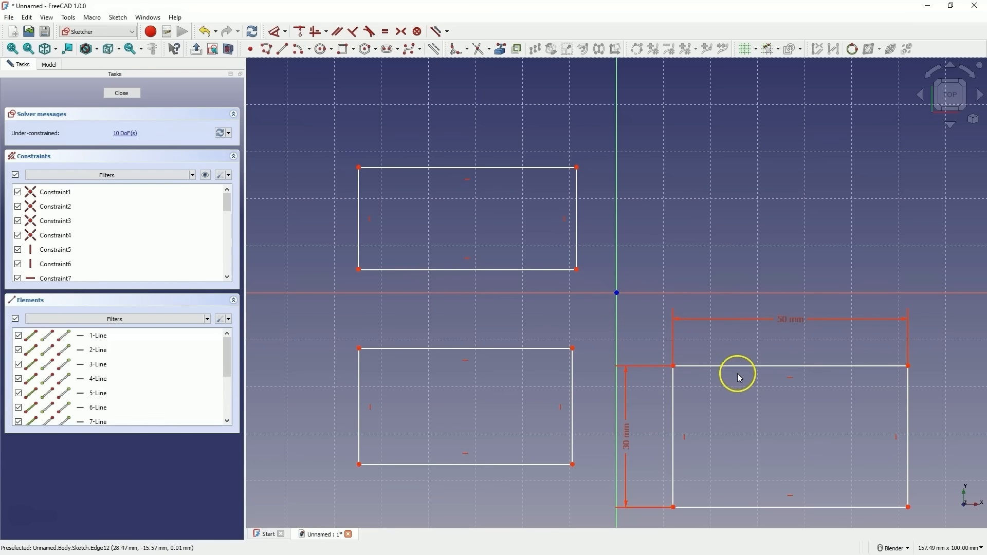
- Move the 50 by 30 mm rectangle above the horizontal axis and back below it, using its top edge and upper-left corner
{"action": "left_click_drag", "start_coordinate": [725, 366], "coordinate": [731, 115]}
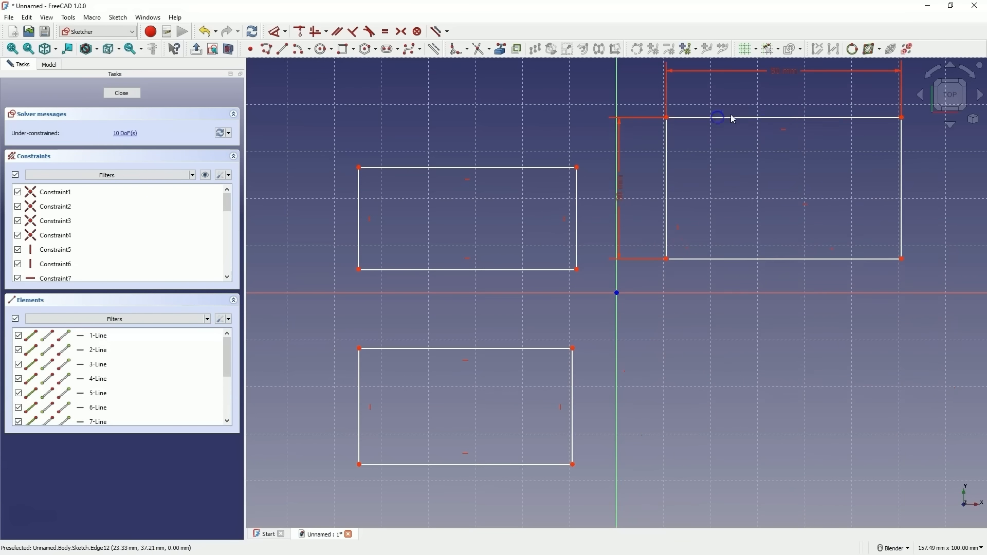
{"action": "left_click", "coordinate": [783, 61]}
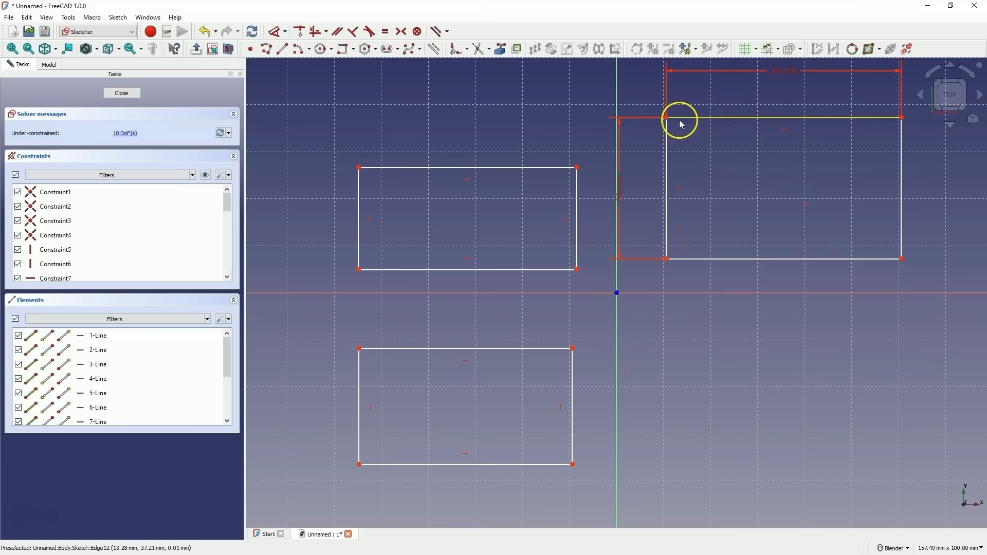
{"action": "left_click_drag", "start_coordinate": [667, 118], "coordinate": [686, 327]}
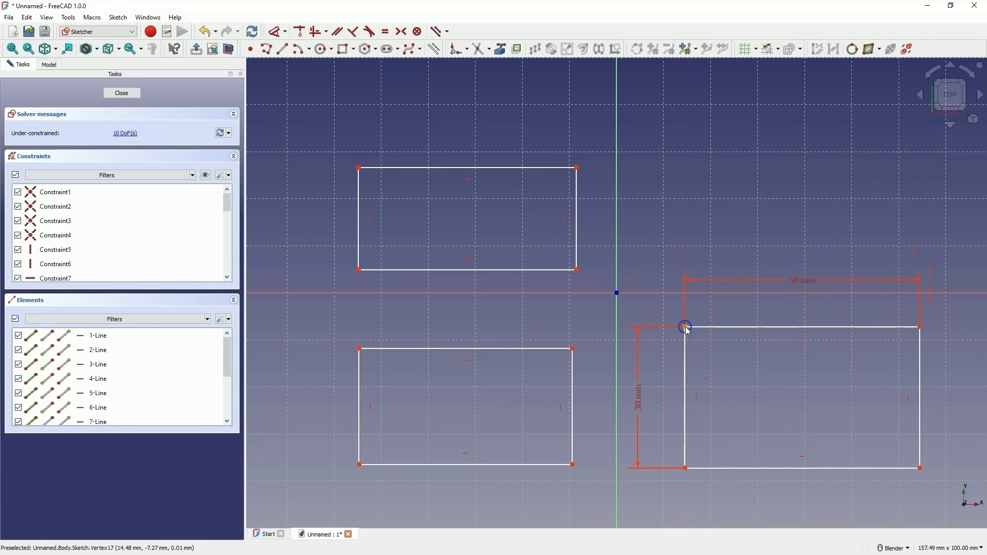
{"action": "left_click", "coordinate": [579, 270]}
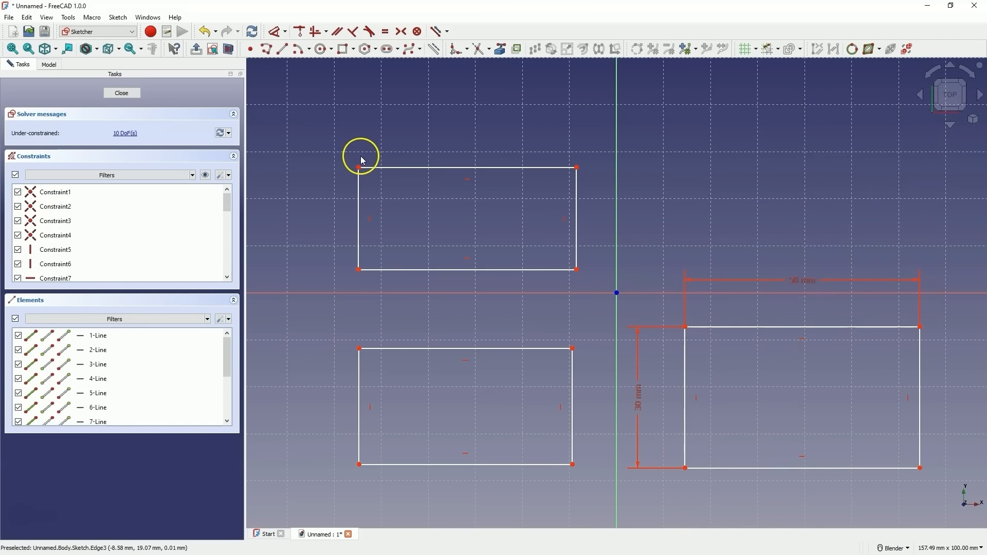
- Shrink both undimensioned rectangles from their upper-left corners and shift the lower one slightly left by its top edge
{"action": "left_click_drag", "start_coordinate": [355, 165], "coordinate": [473, 237]}
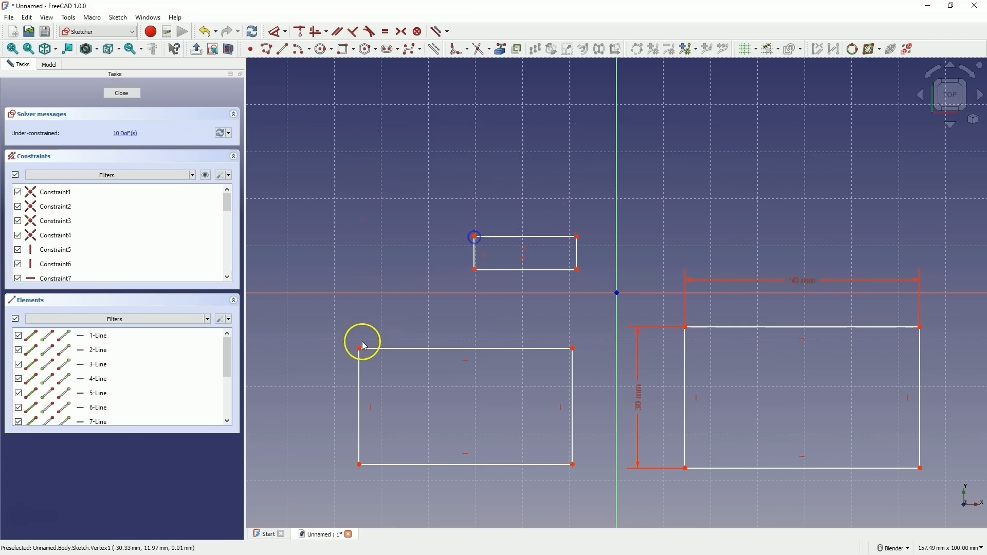
{"action": "left_click_drag", "start_coordinate": [358, 348], "coordinate": [419, 357]}
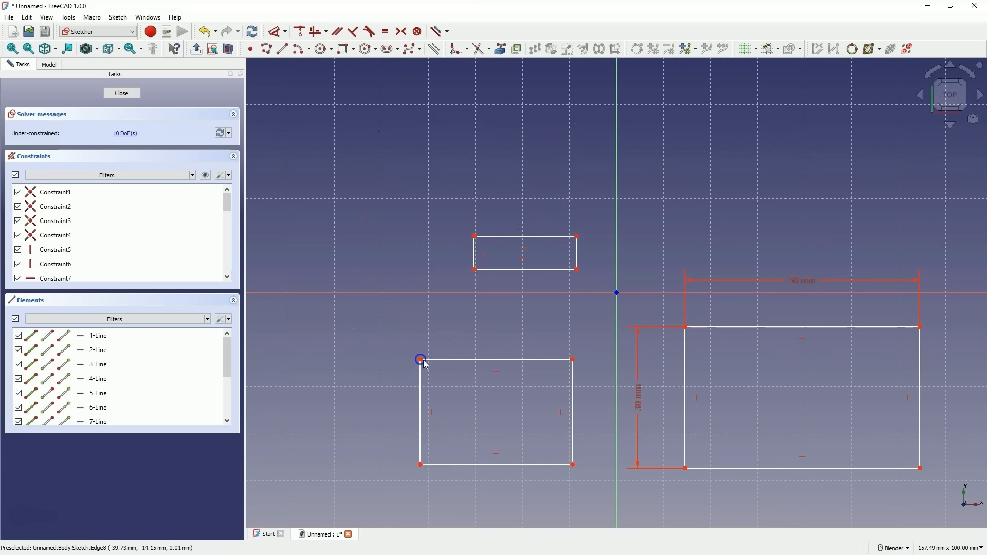
{"action": "left_click_drag", "start_coordinate": [511, 357], "coordinate": [487, 355]}
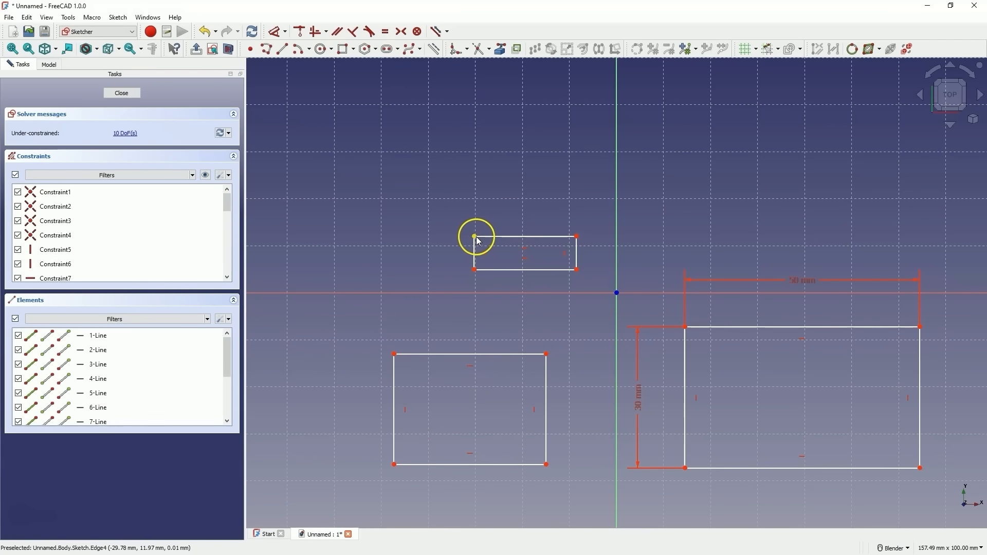
- Enlarge the upper-left rectangle by its upper-left corner and top edge, and shift the 50 by 30 mm rectangle slightly down
{"action": "left_click_drag", "start_coordinate": [476, 236], "coordinate": [334, 154]}
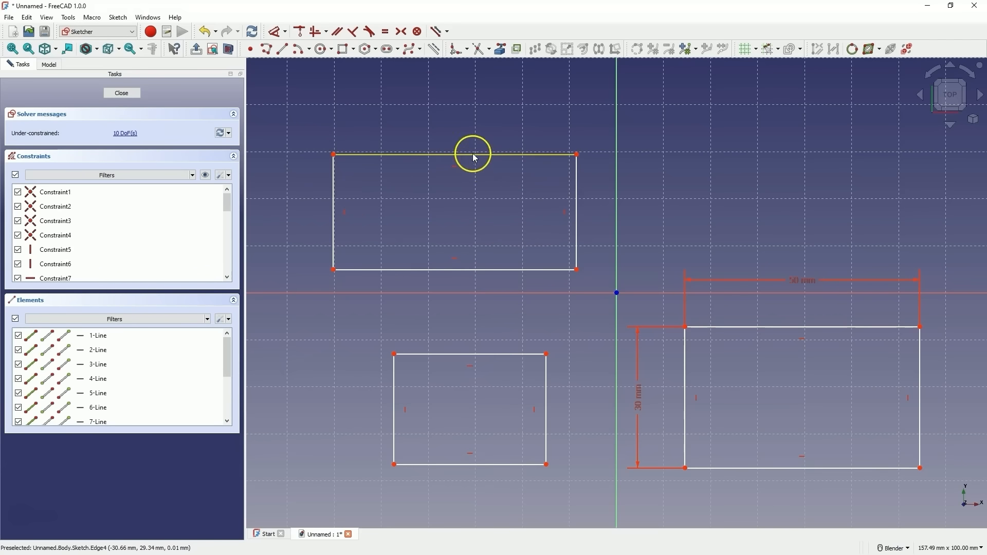
{"action": "left_click_drag", "start_coordinate": [472, 154], "coordinate": [459, 124]}
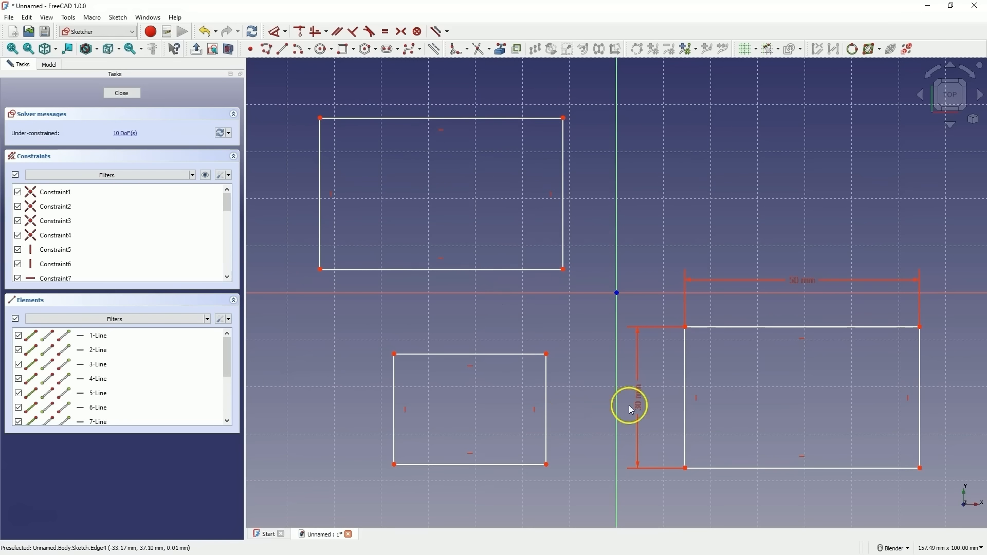
{"action": "left_click_drag", "start_coordinate": [761, 327], "coordinate": [783, 354]}
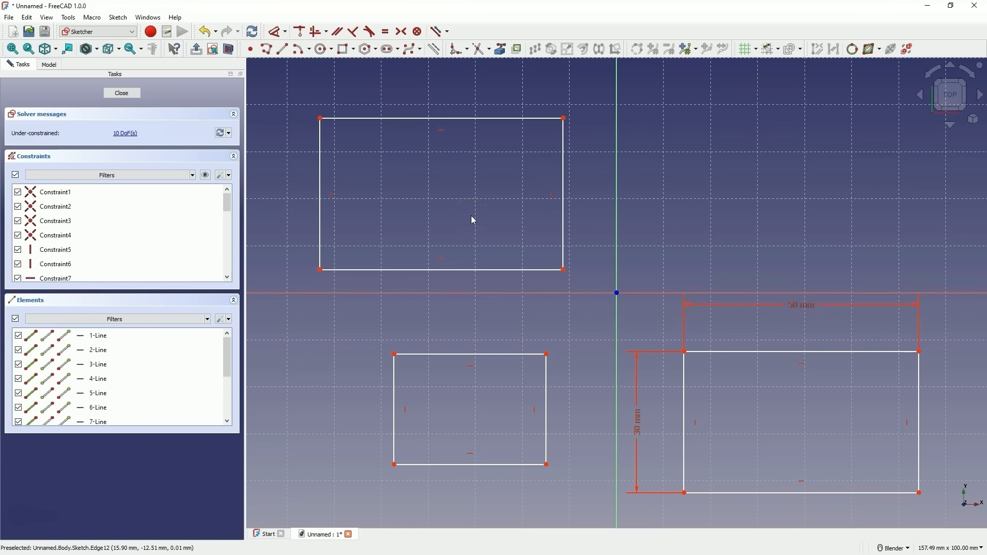
{"action": "left_click", "coordinate": [483, 137]}
{"action": "left_click", "coordinate": [132, 137]}
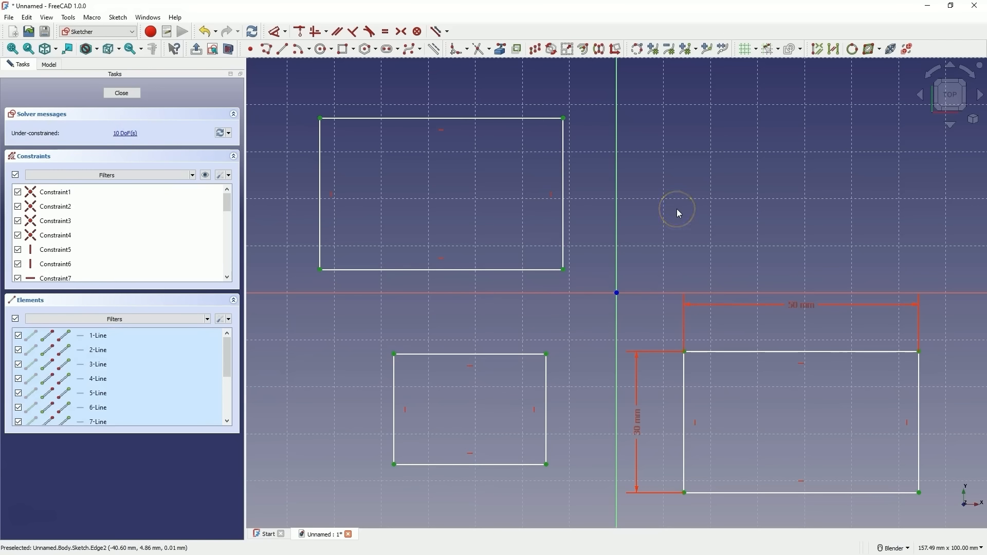
{"action": "left_click", "coordinate": [638, 288]}
{"action": "left_click", "coordinate": [509, 348]}
{"action": "left_click", "coordinate": [469, 345]}
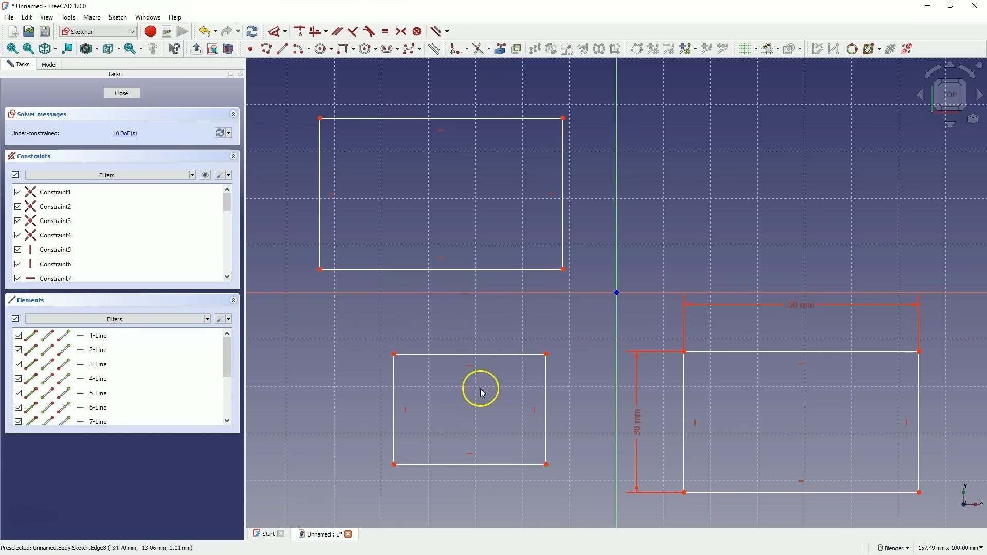
- Dimension the top edge of the lower-left rectangle and set its length to 40 mm
{"action": "left_click", "coordinate": [456, 355]}
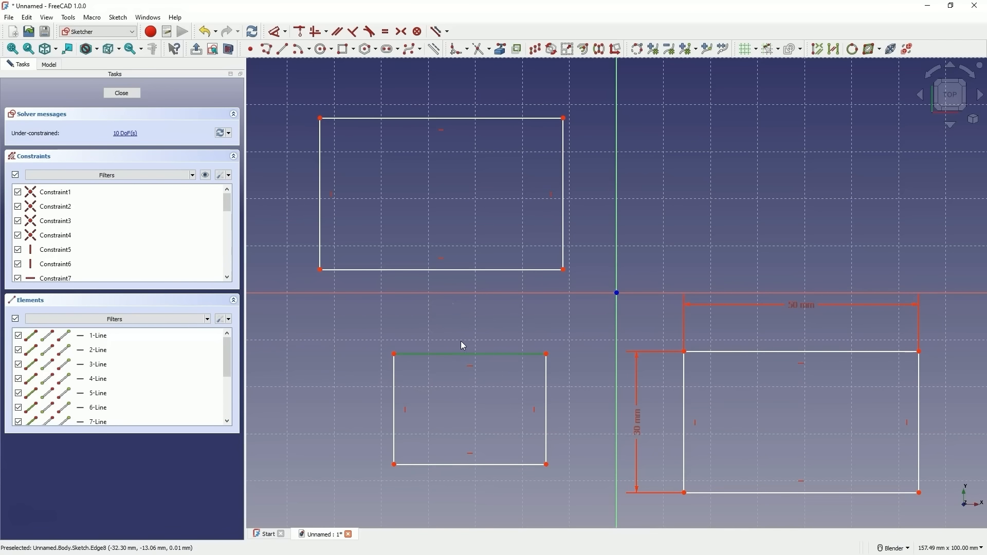
{"action": "left_click", "coordinate": [278, 38]}
{"action": "left_click", "coordinate": [448, 334]}
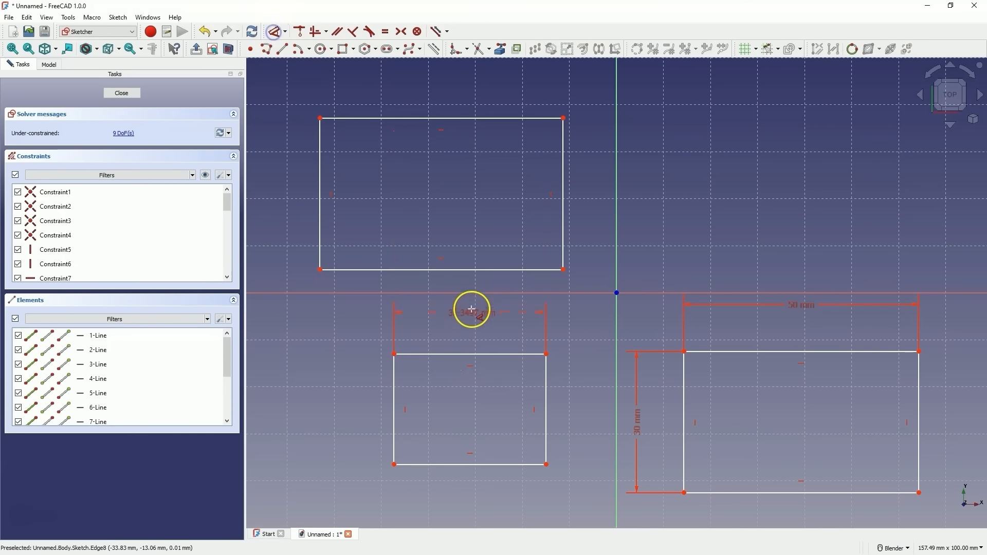
{"action": "left_click", "coordinate": [468, 321]}
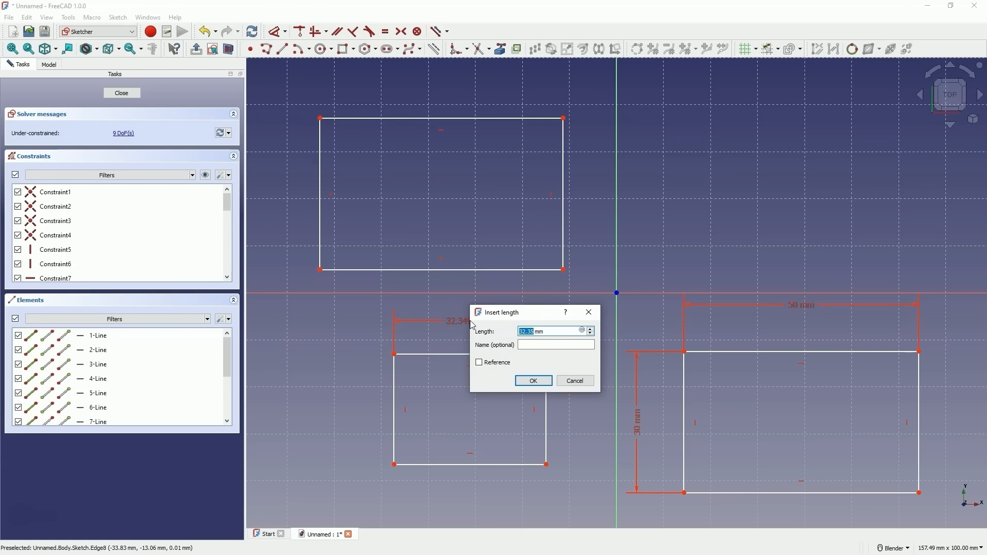
{"action": "type", "text": "40"}
{"action": "key", "text": "Return"}
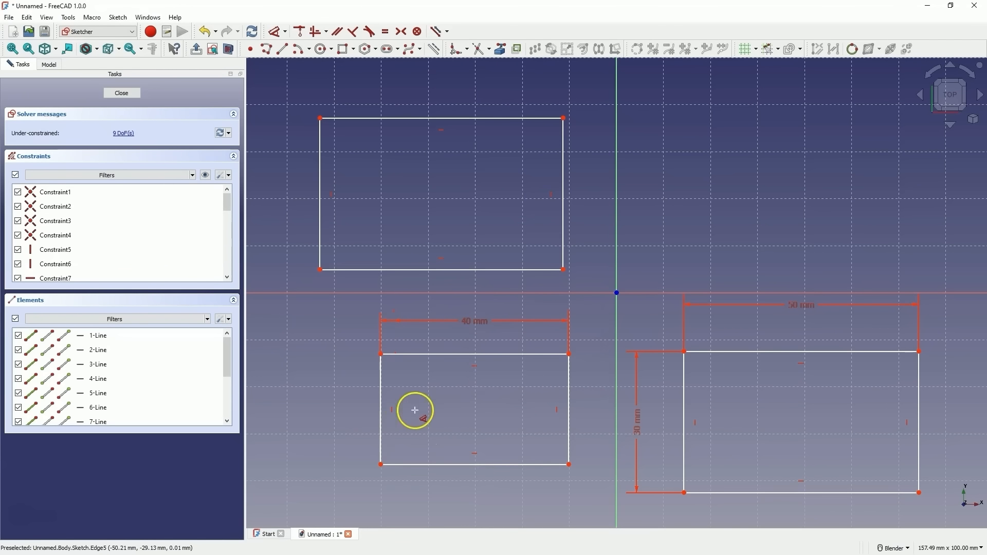
- Dimension the left edge of the lower-left rectangle and set its length to 20 mm
{"action": "left_click", "coordinate": [380, 406]}
{"action": "left_click", "coordinate": [334, 401]}
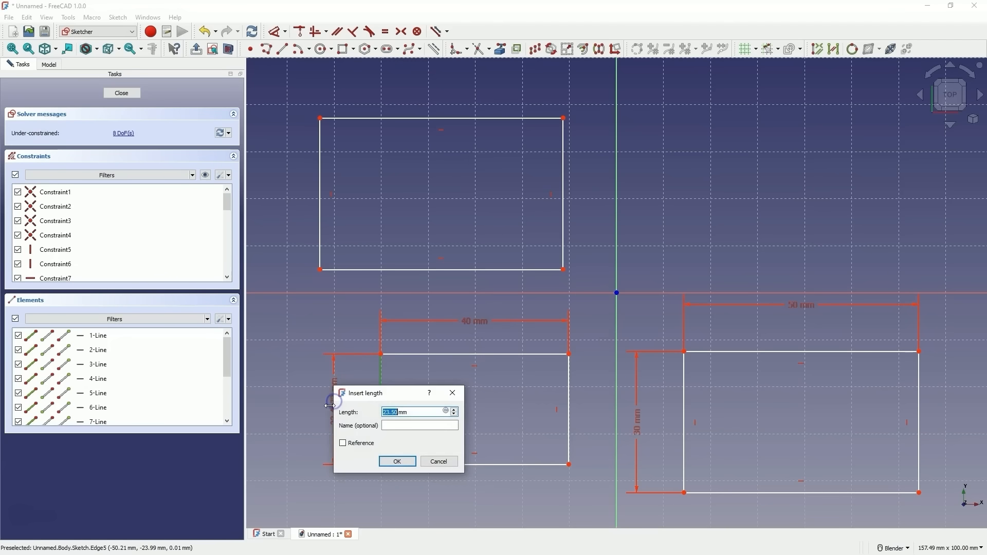
{"action": "type", "text": "20"}
{"action": "key", "text": "Return"}
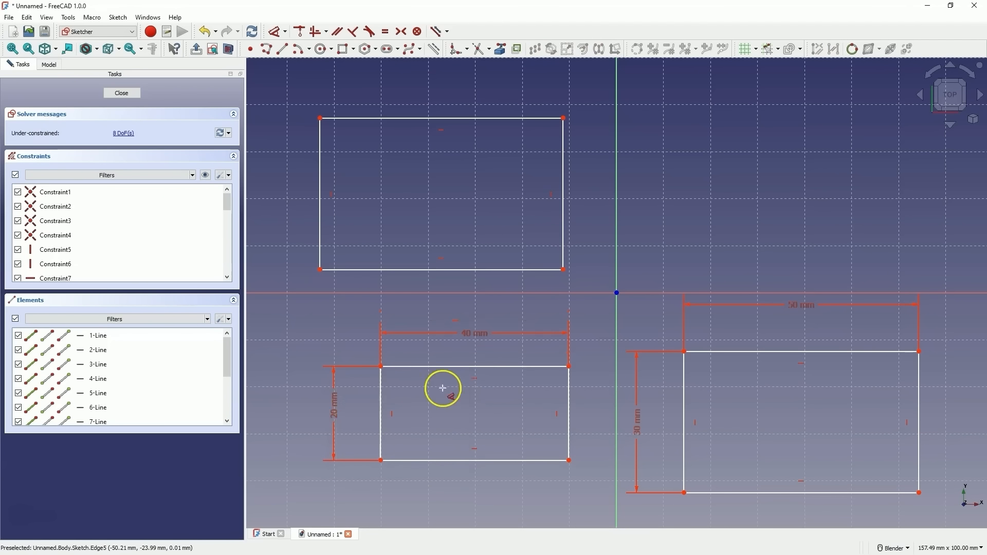
{"action": "key", "text": "Escape"}
{"action": "left_click", "coordinate": [408, 314]}
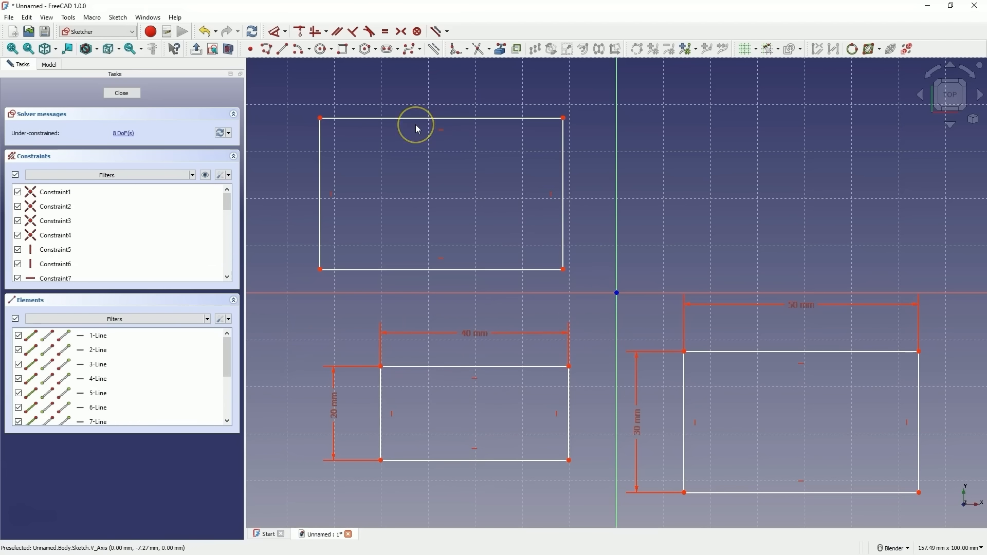
{"action": "left_click", "coordinate": [287, 33]}
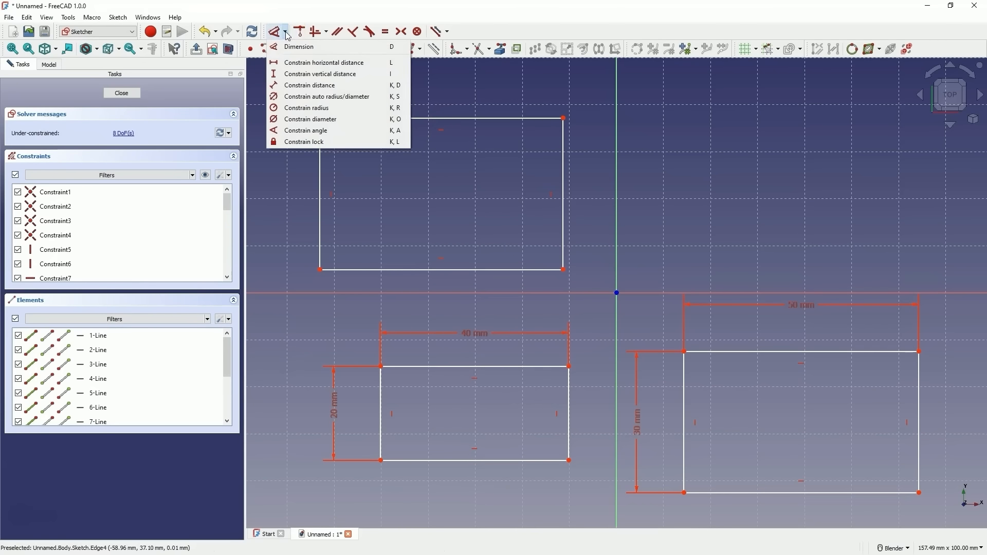
{"action": "left_click", "coordinate": [298, 64]}
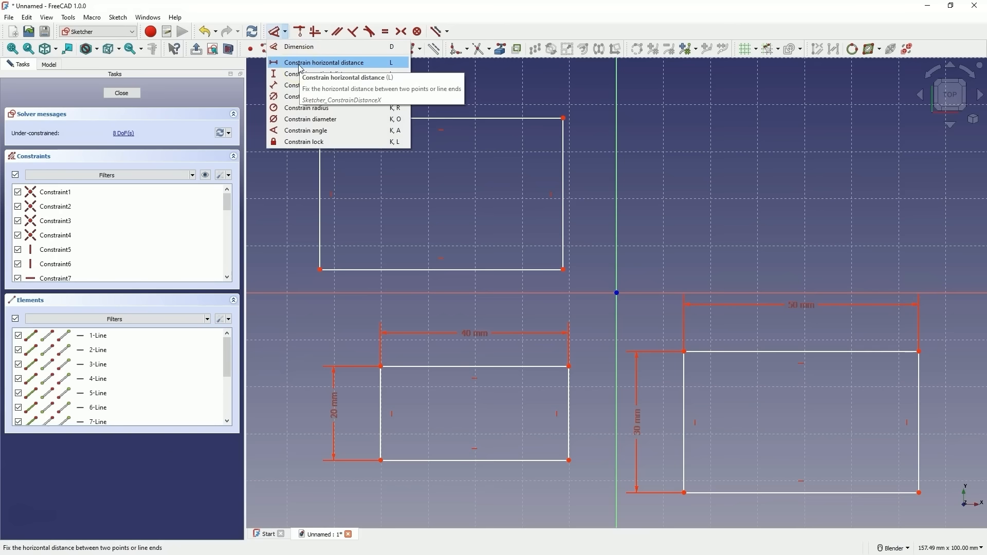
{"action": "left_click", "coordinate": [275, 32]}
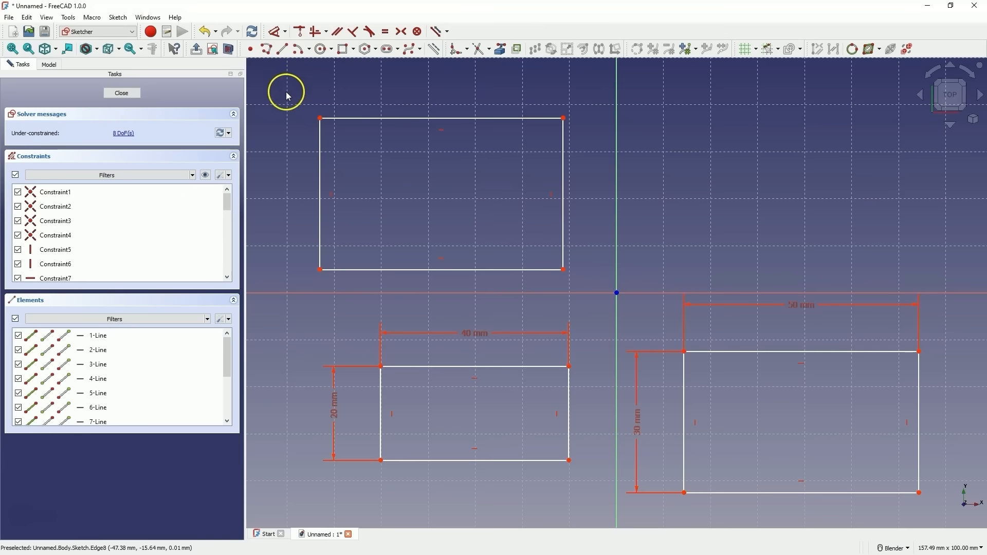
- Select all four edges of the undimensioned upper-left rectangle and delete it
{"action": "mouse_move", "coordinate": [284, 87]}
{"action": "left_mouse_down"}
{"action": "mouse_move", "coordinate": [354, 156]}
{"action": "mouse_move", "coordinate": [584, 282]}
{"action": "left_mouse_up"}
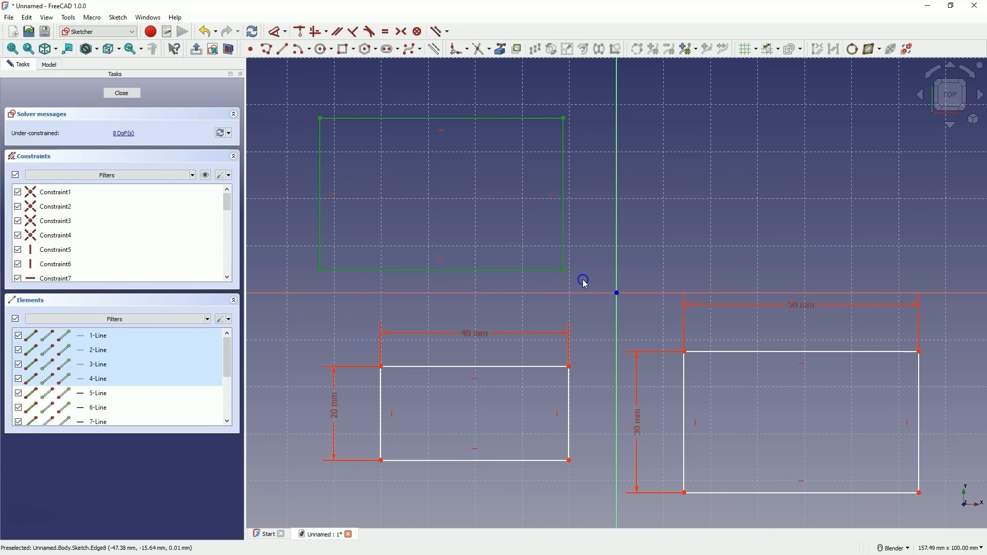
{"action": "left_click", "coordinate": [289, 101]}
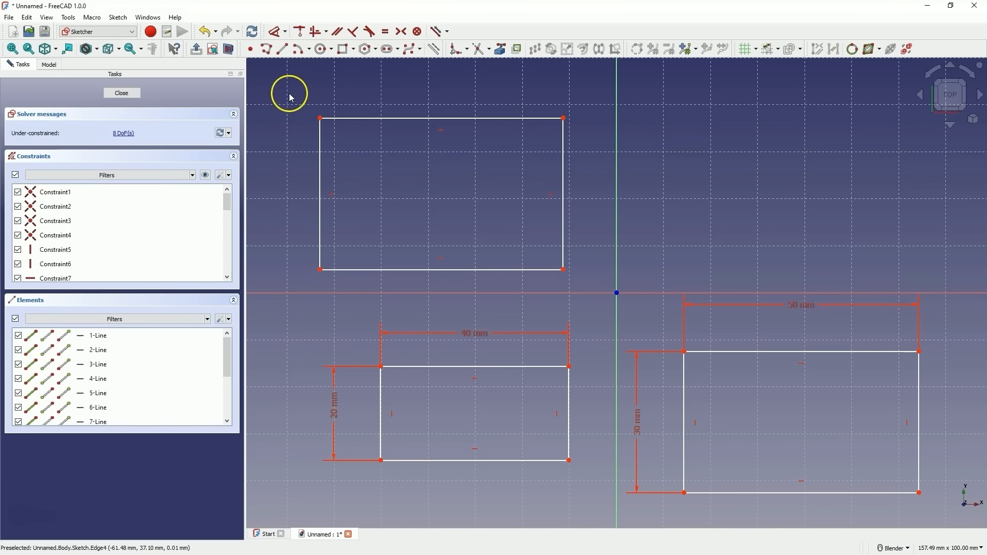
{"action": "left_click_drag", "start_coordinate": [290, 96], "coordinate": [590, 288]}
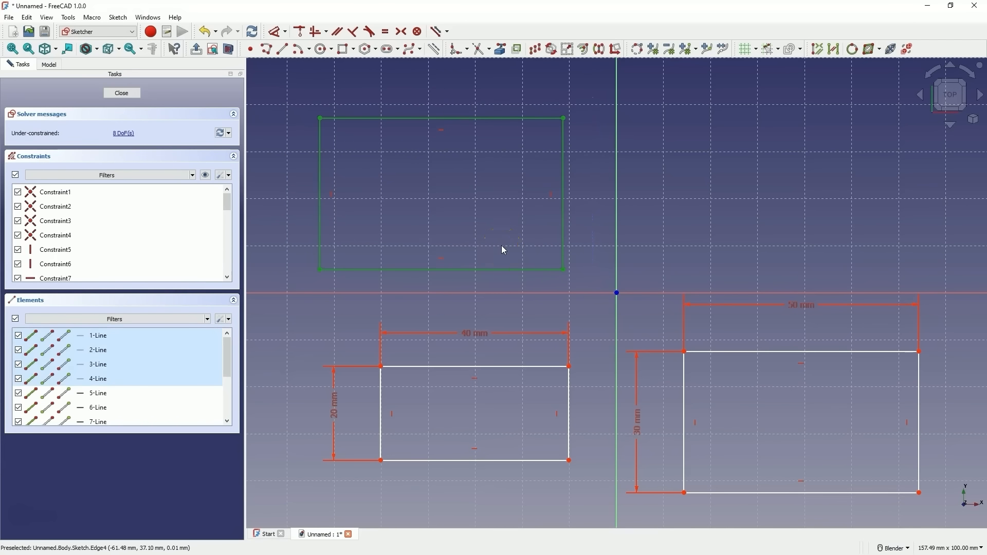
{"action": "key", "text": "Delete"}
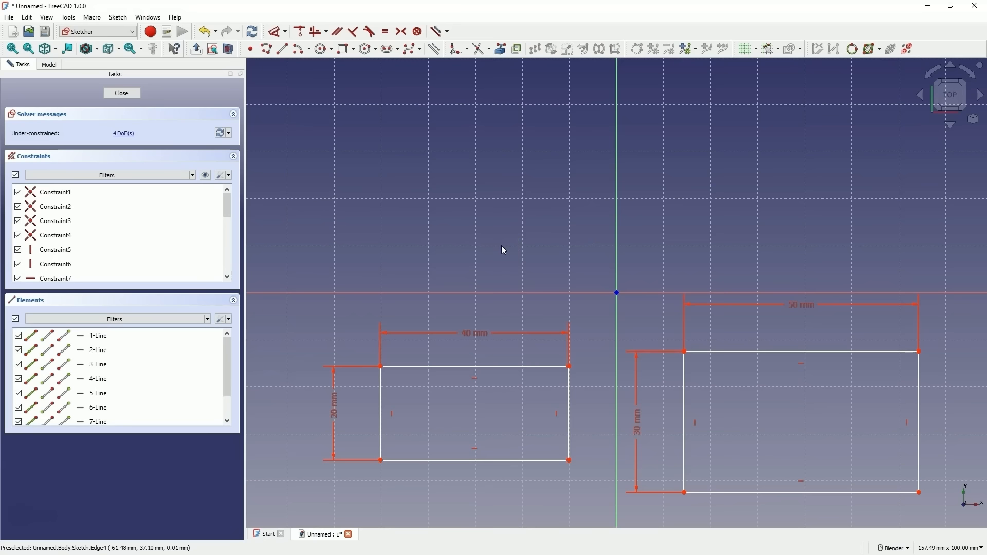
{"action": "left_click", "coordinate": [486, 295]}
{"action": "left_click", "coordinate": [469, 367]}
{"action": "left_click", "coordinate": [570, 391]}
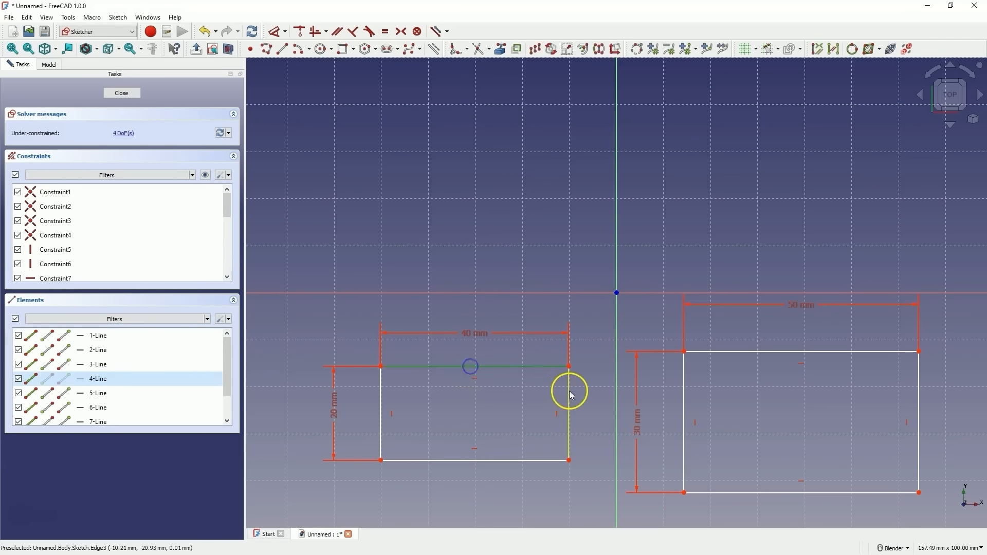
{"action": "left_click", "coordinate": [487, 463]}
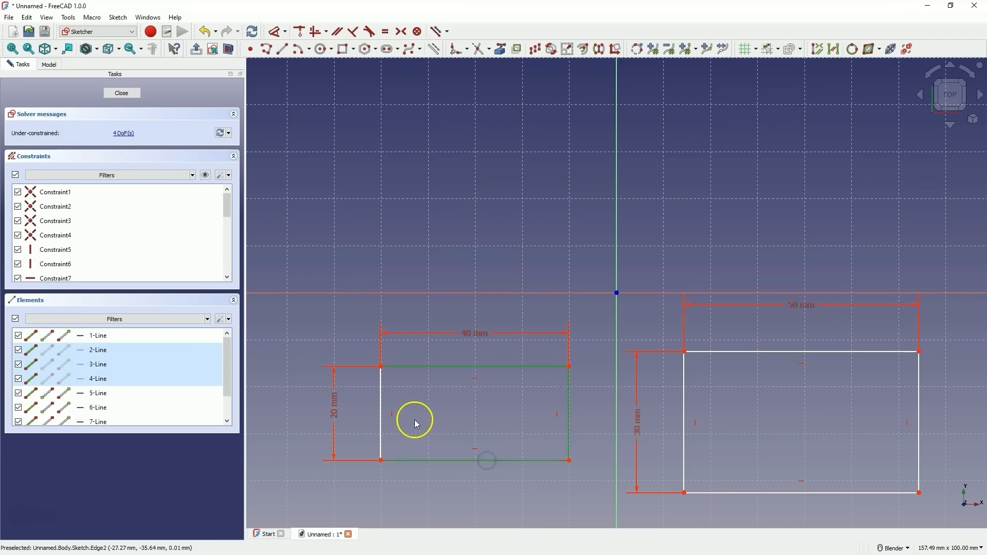
{"action": "left_click", "coordinate": [380, 417]}
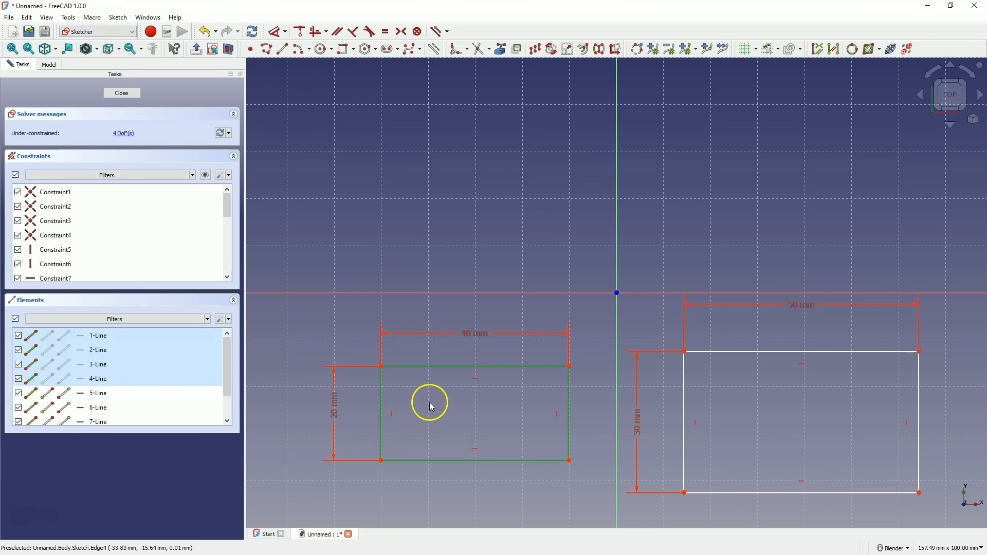
{"action": "left_click", "coordinate": [317, 328]}
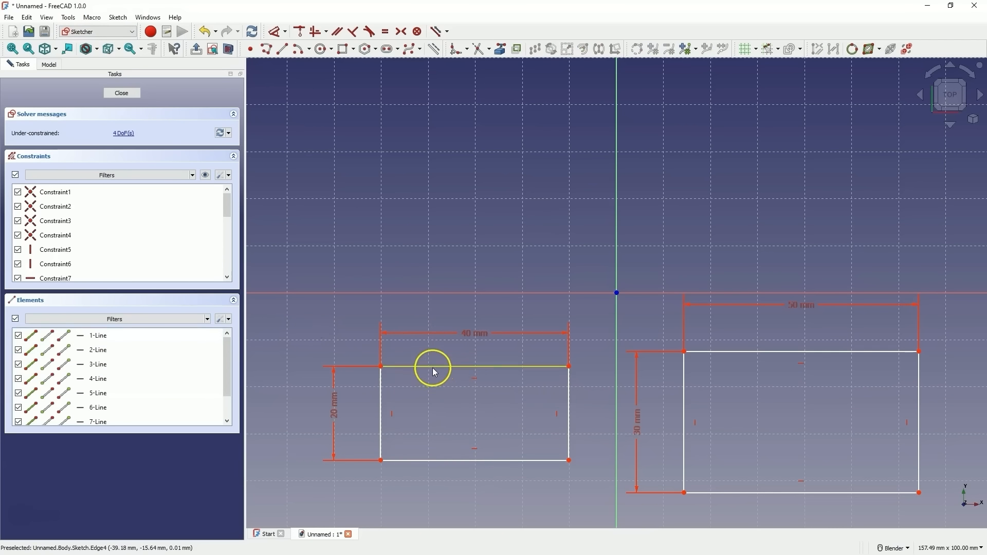
{"action": "left_click", "coordinate": [434, 366]}
{"action": "left_click", "coordinate": [569, 407]}
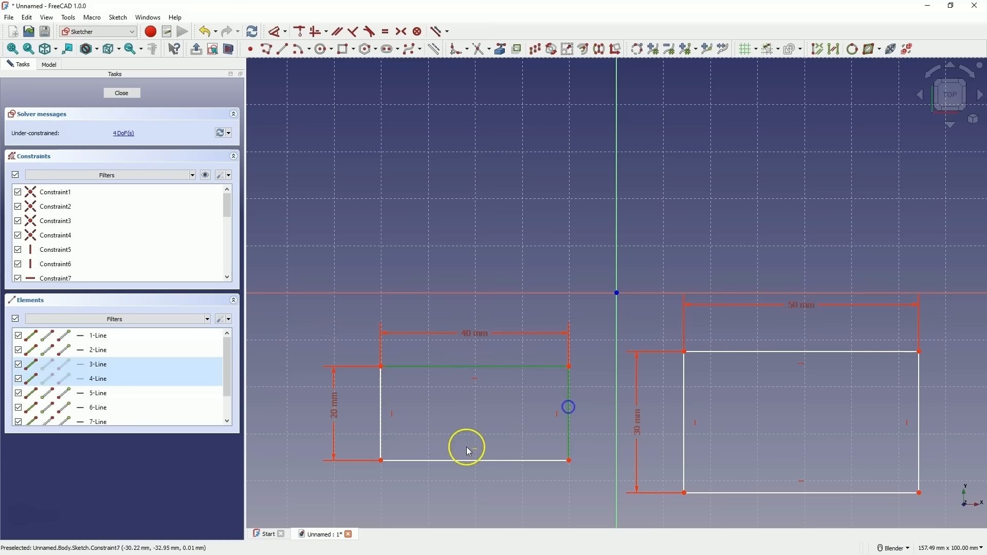
{"action": "left_click", "coordinate": [472, 459]}
{"action": "left_click", "coordinate": [383, 413]}
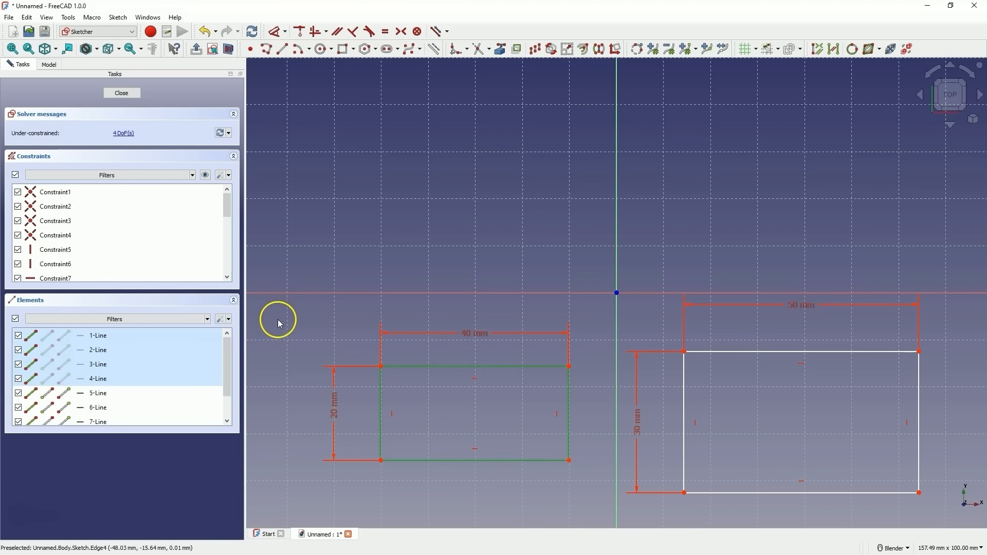
{"action": "left_click", "coordinate": [349, 344]}
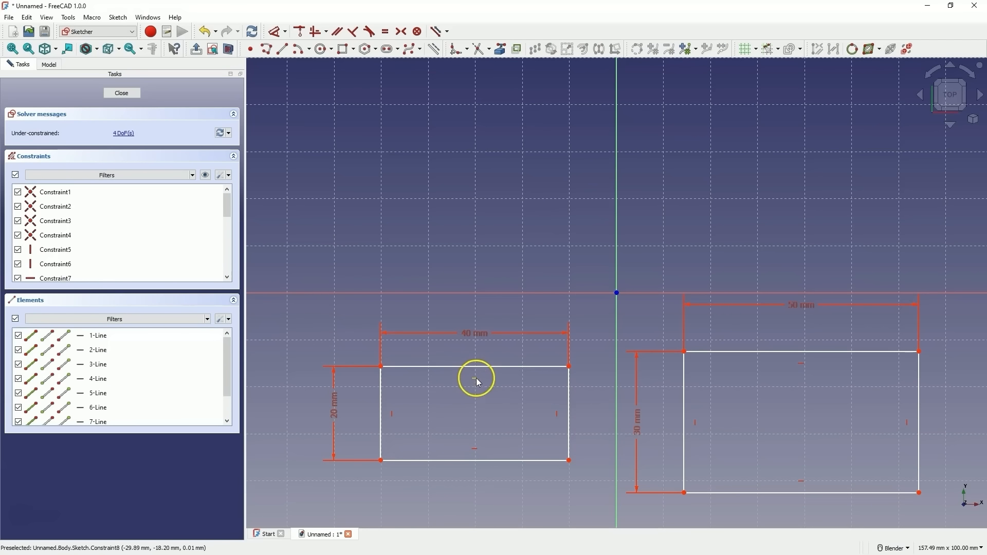
- Select the four edges of the 40 by 20 mm rectangle one by one and delete them
{"action": "left_click", "coordinate": [466, 367]}
{"action": "left_click", "coordinate": [569, 406]}
{"action": "left_click", "coordinate": [506, 461]}
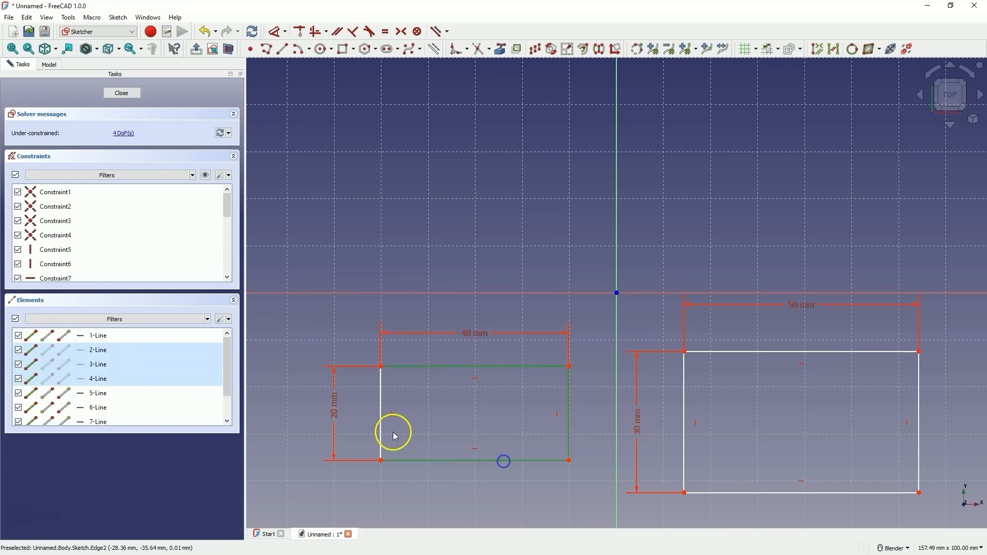
{"action": "left_click", "coordinate": [382, 415]}
{"action": "key", "text": "Delete"}
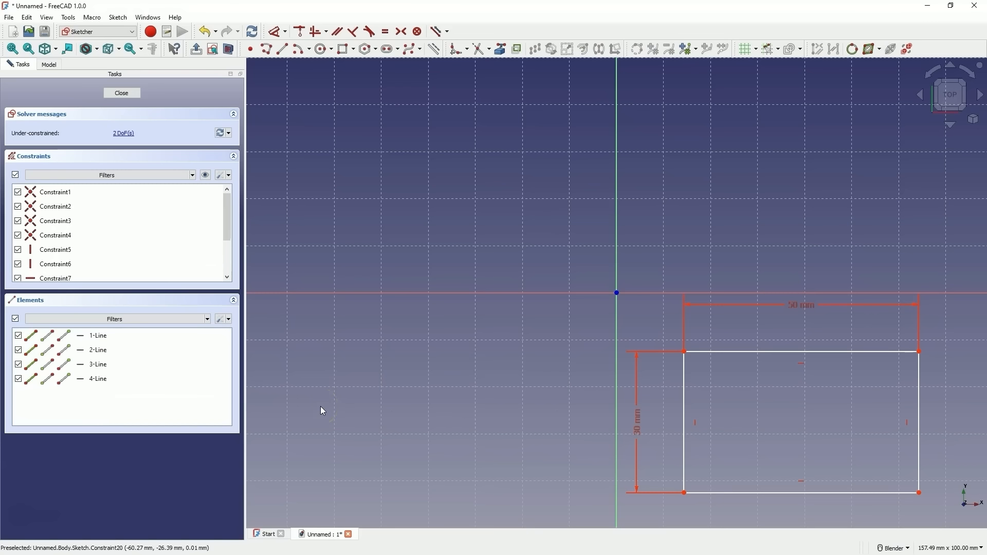
- Move the 50 by 30 mm rectangle by its top edge to the area above and to the right of the origin
{"action": "left_click_drag", "start_coordinate": [793, 352], "coordinate": [795, 136]}
{"action": "left_click", "coordinate": [729, 151]}
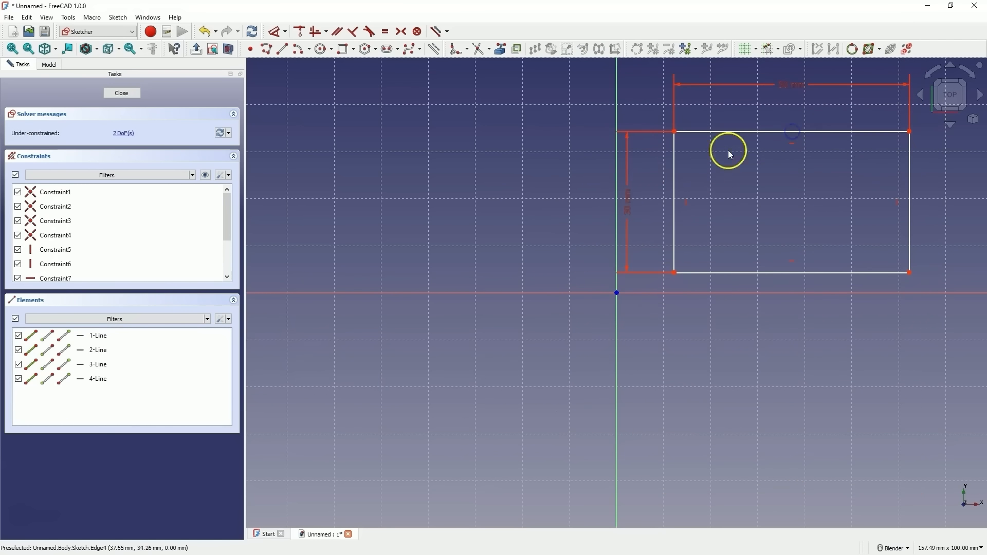
{"action": "scroll", "coordinate": [563, 383], "scroll_direction": "down", "scroll_amount": 2}
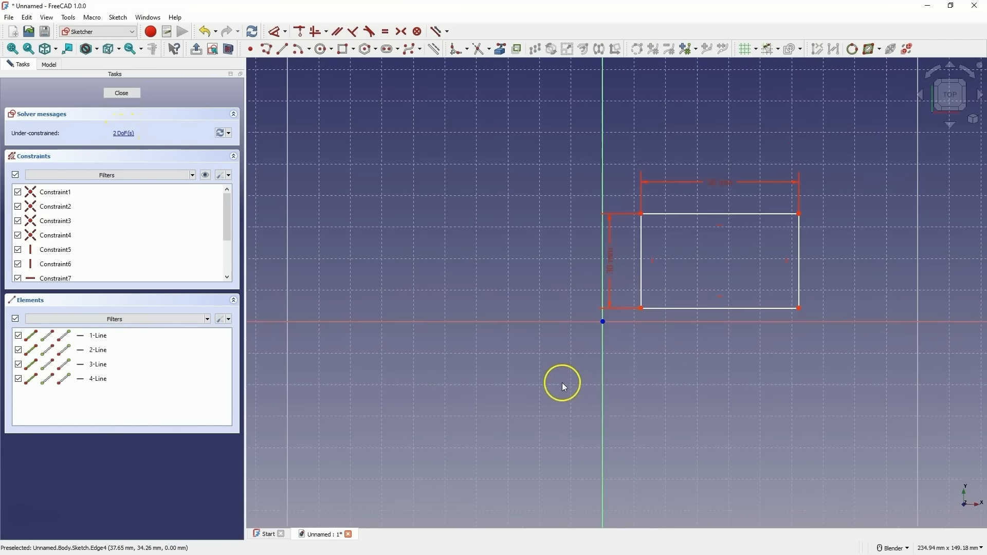
{"action": "scroll", "coordinate": [768, 260], "scroll_direction": "up", "scroll_amount": 2}
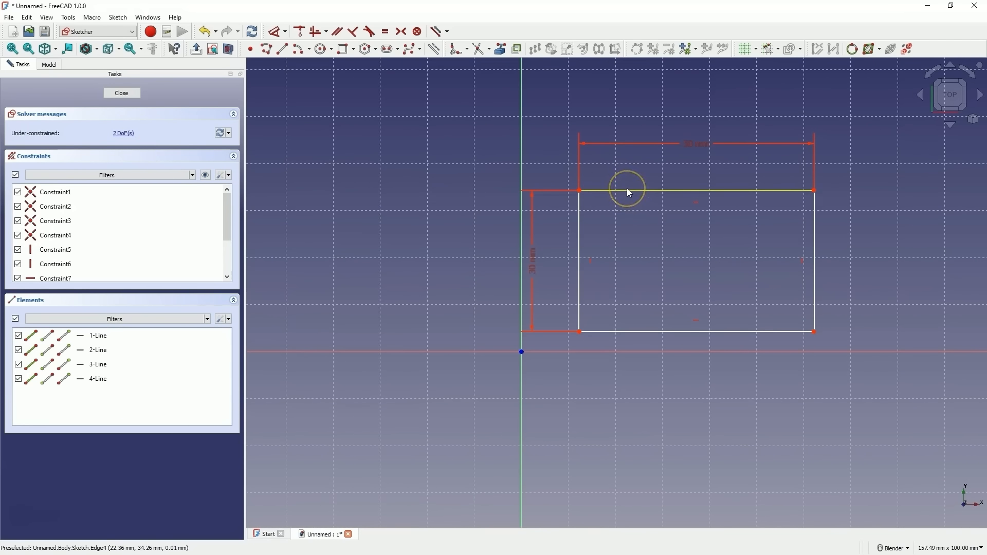
{"action": "left_click_drag", "start_coordinate": [630, 193], "coordinate": [649, 167]}
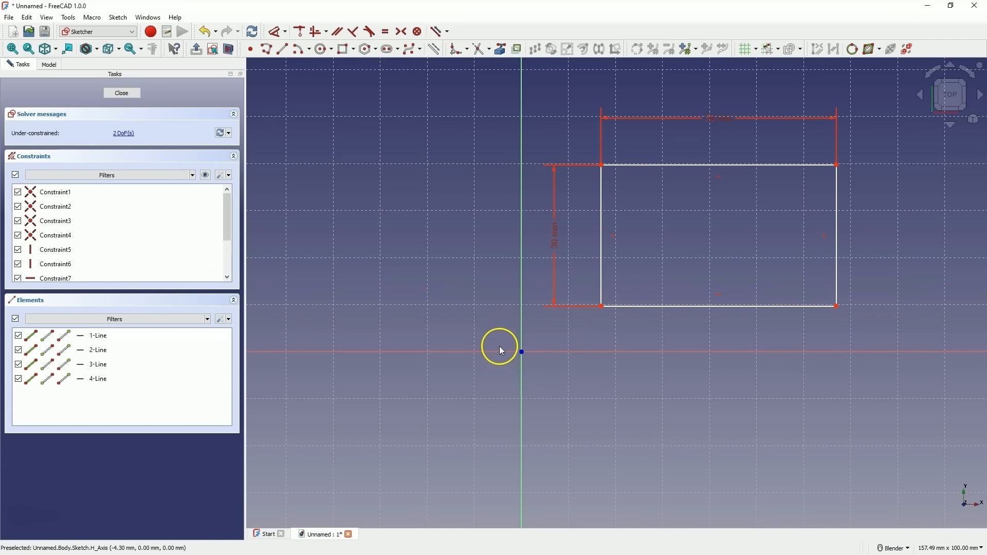
{"action": "left_click", "coordinate": [578, 338]}
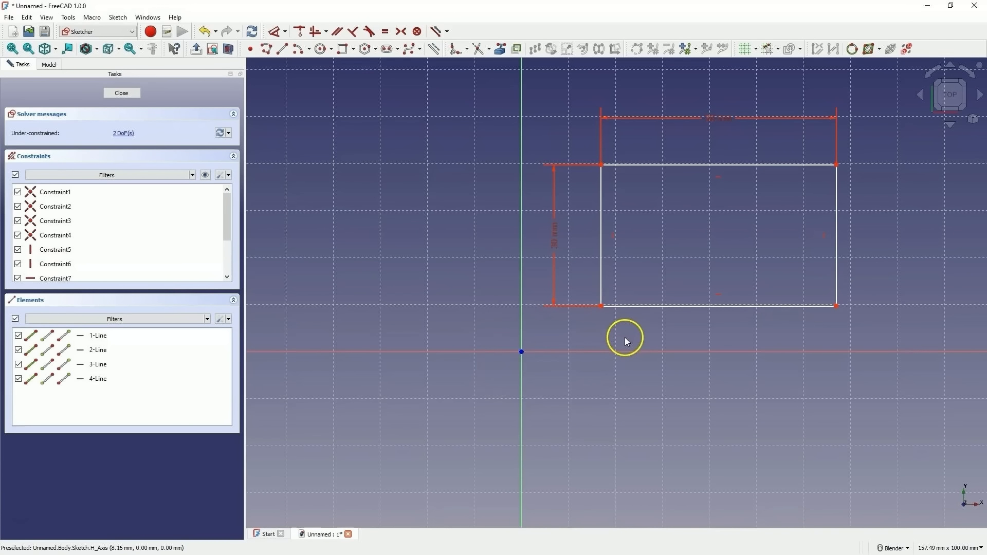
- Dimension the horizontal distance from the origin to the rectangle's lower-left corner and set it to 10 mm
{"action": "left_click", "coordinate": [602, 307]}
{"action": "left_click", "coordinate": [522, 352]}
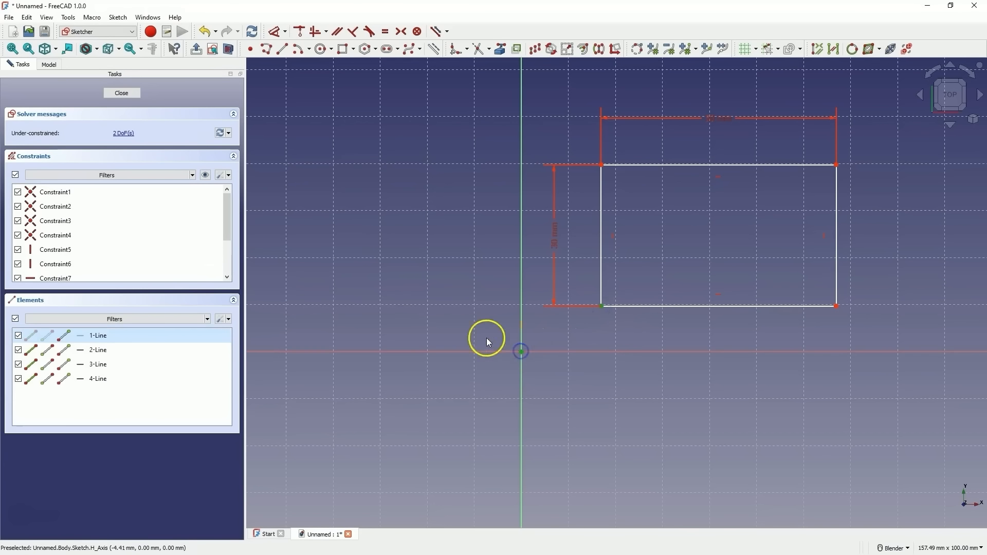
{"action": "left_click", "coordinate": [276, 32]}
{"action": "left_click", "coordinate": [568, 385]}
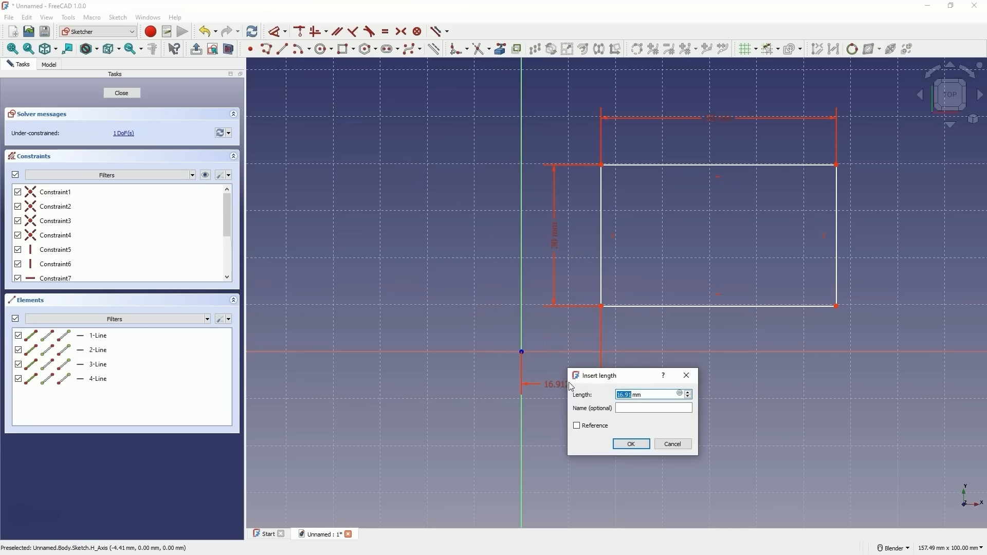
{"action": "type", "text": "10"}
{"action": "key", "text": "Return"}
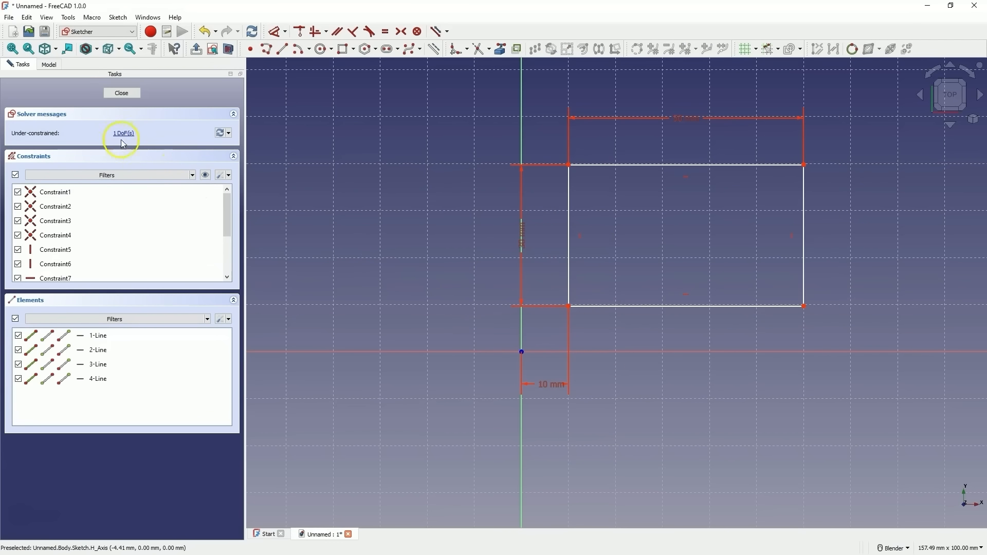
- Set the vertical distance from the origin to the rectangle's lower-left corner to 5 mm and try to move the rectangle
{"action": "left_click", "coordinate": [568, 305]}
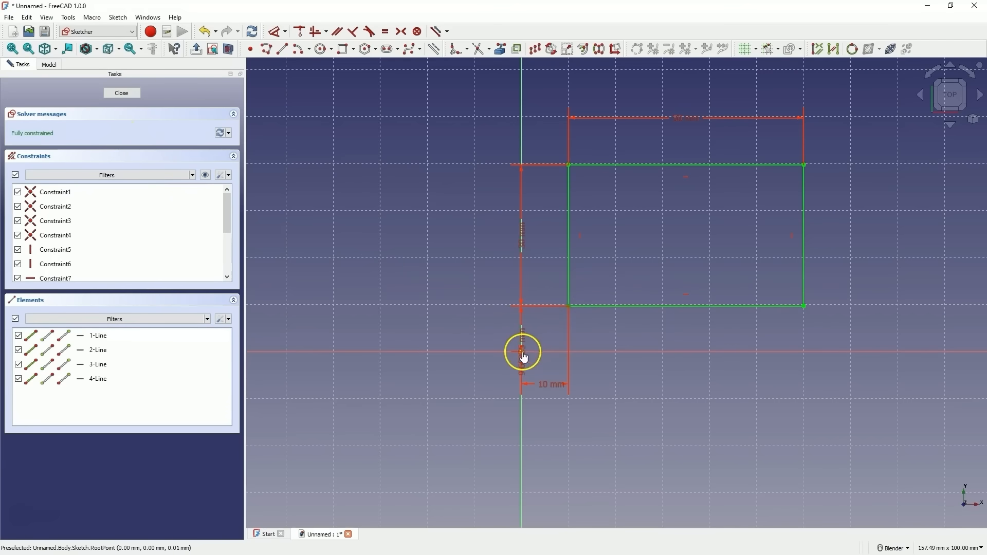
{"action": "left_click", "coordinate": [490, 323]}
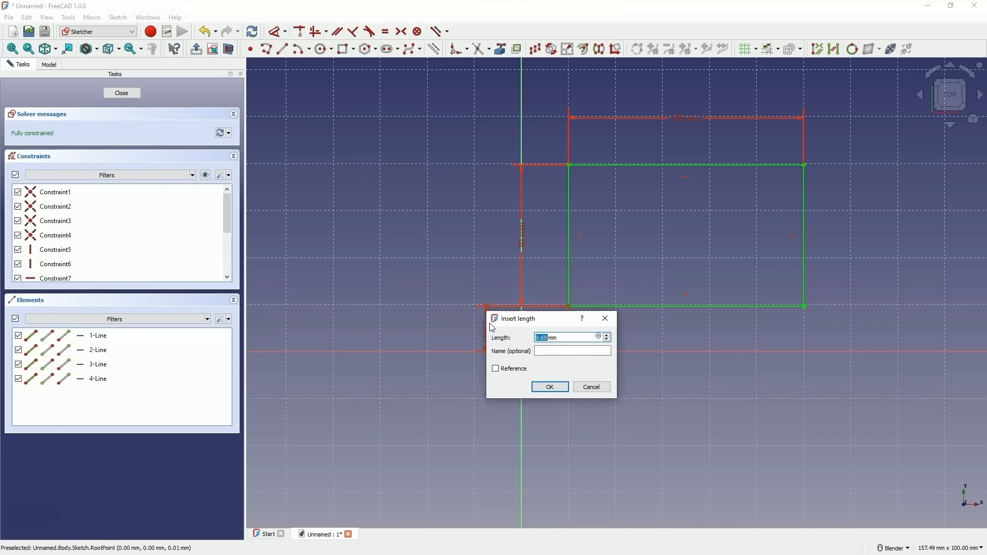
{"action": "type", "text": "5"}
{"action": "key", "text": "Return"}
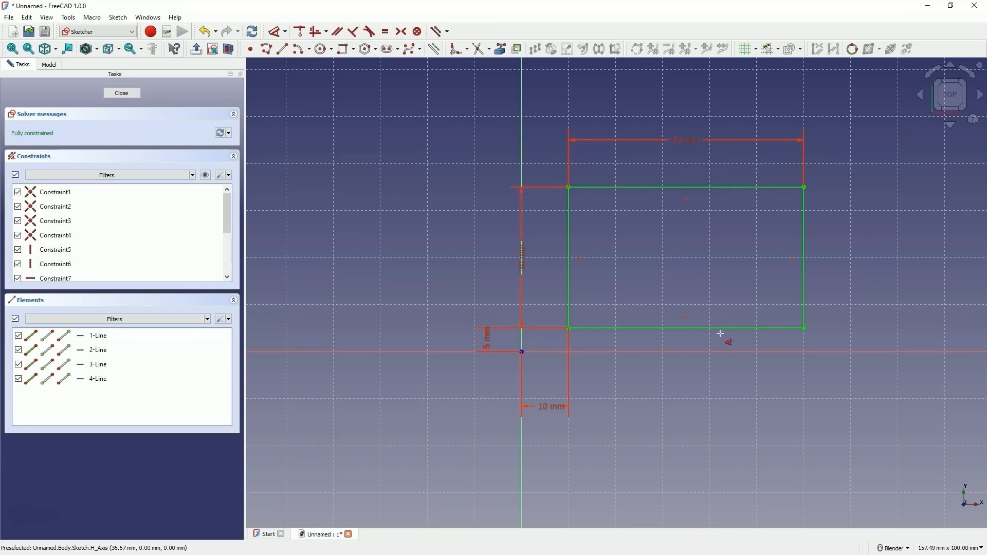
{"action": "right_click", "coordinate": [396, 273]}
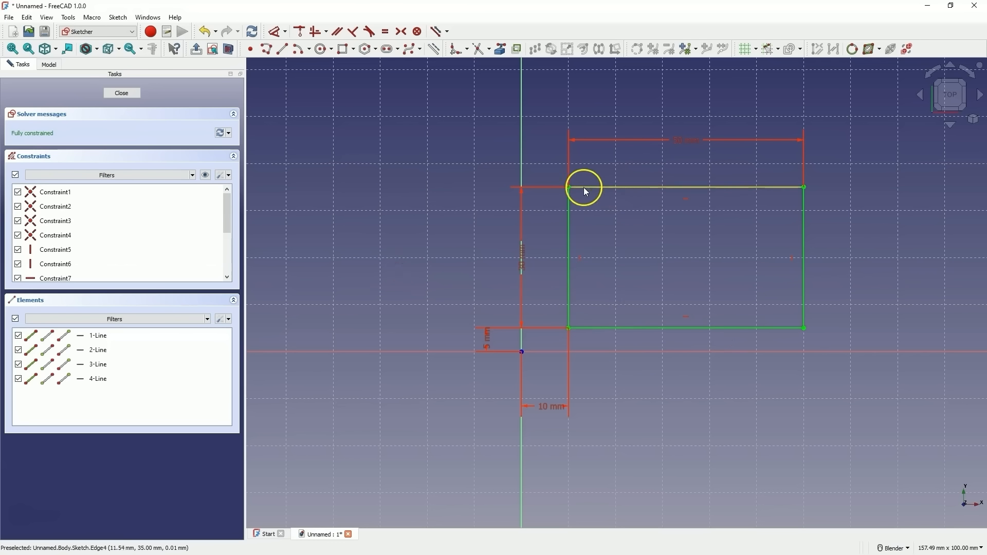
{"action": "left_click_drag", "start_coordinate": [569, 188], "coordinate": [604, 215]}
{"action": "left_click_drag", "start_coordinate": [682, 188], "coordinate": [649, 234]}
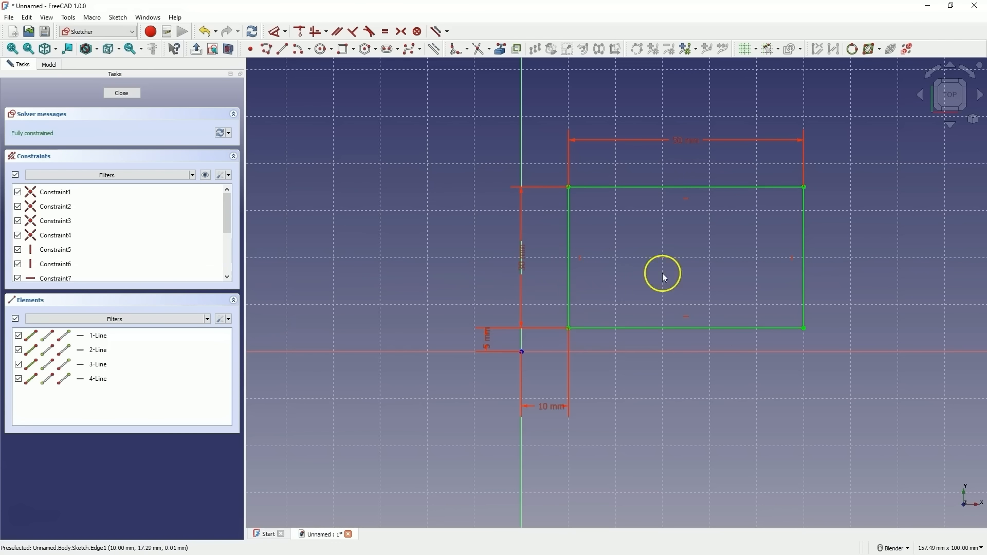
- Delete the 10 mm horizontal and 5 mm vertical dimensions between the rectangle and the origin
{"action": "left_click", "coordinate": [549, 406]}
{"action": "key", "text": "Delete"}
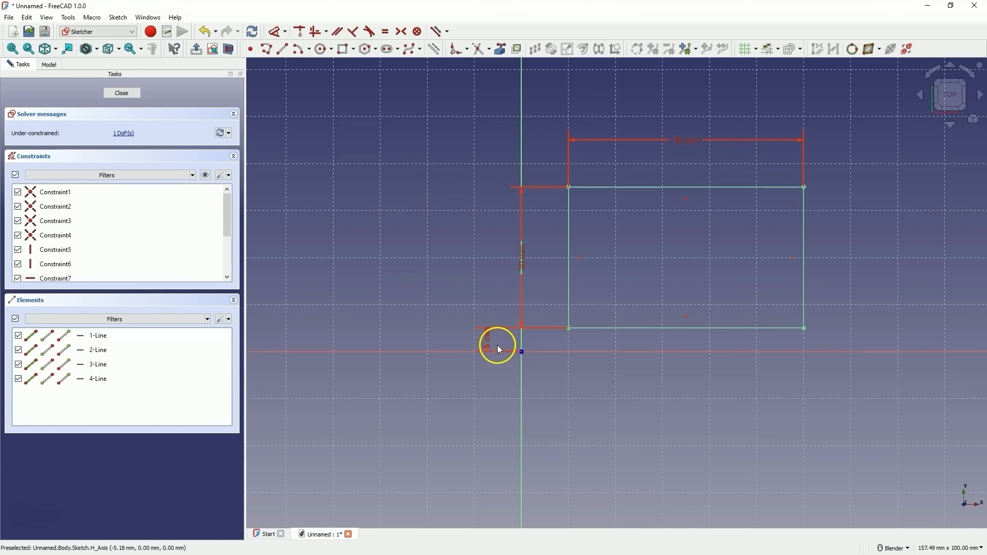
{"action": "left_click", "coordinate": [486, 337]}
{"action": "key", "text": "Delete"}
{"action": "left_click", "coordinate": [488, 335]}
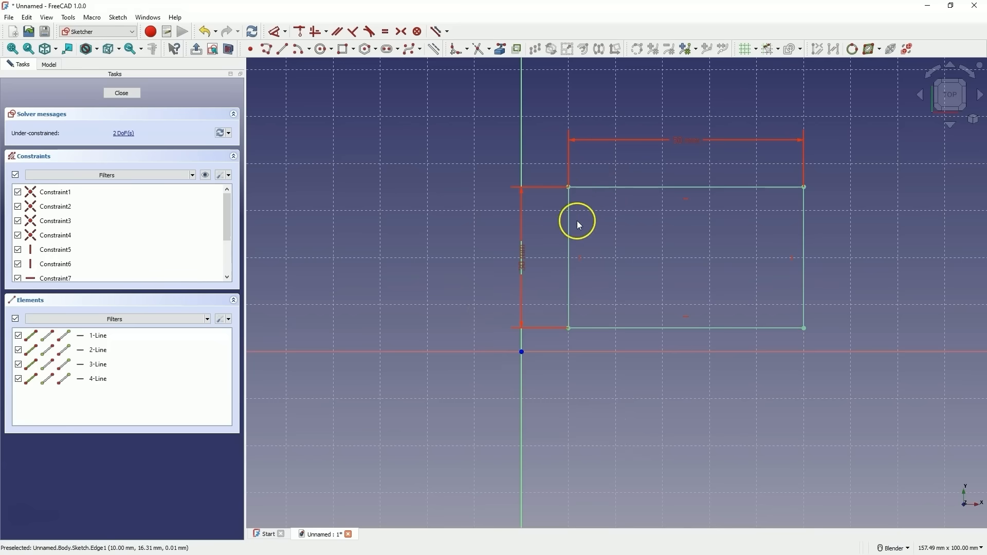
- Move the rectangle away from the origin and constrain its lower-left corner coincident with the origin
{"action": "left_click_drag", "start_coordinate": [570, 224], "coordinate": [612, 186]}
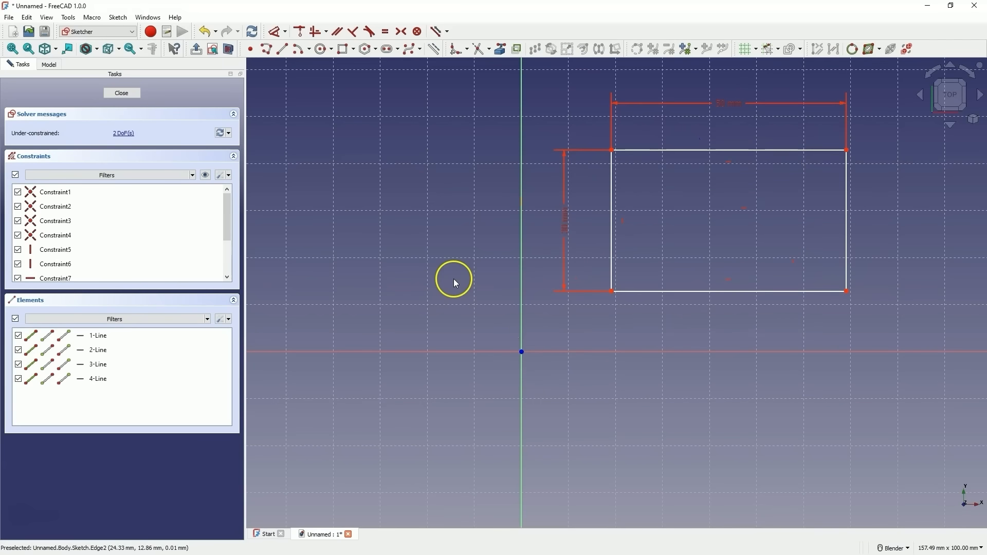
{"action": "left_click", "coordinate": [611, 292]}
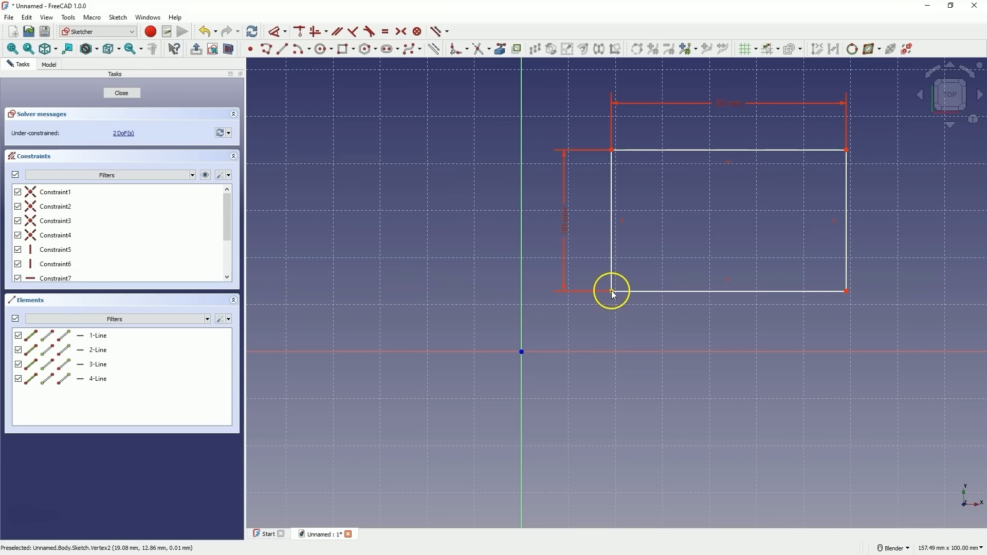
{"action": "left_click", "coordinate": [522, 352]}
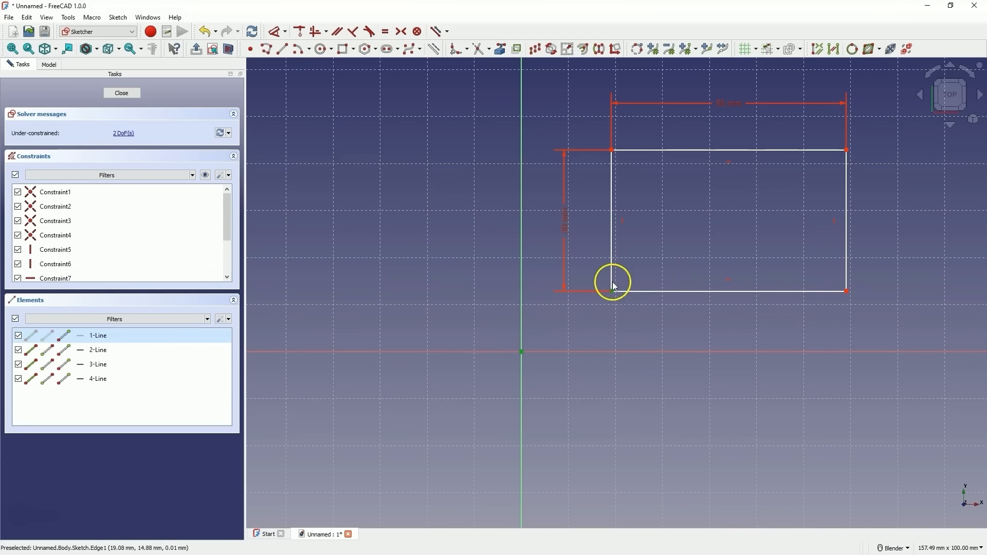
{"action": "left_click", "coordinate": [300, 32]}
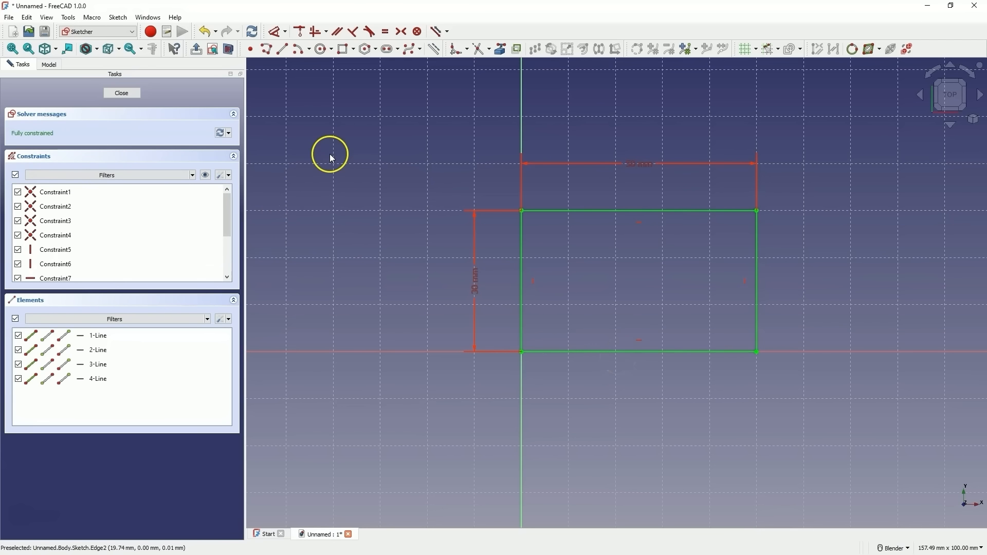
- Draw a 10 mm diameter circle inside the right half of the rectangle
{"action": "left_click", "coordinate": [322, 50]}
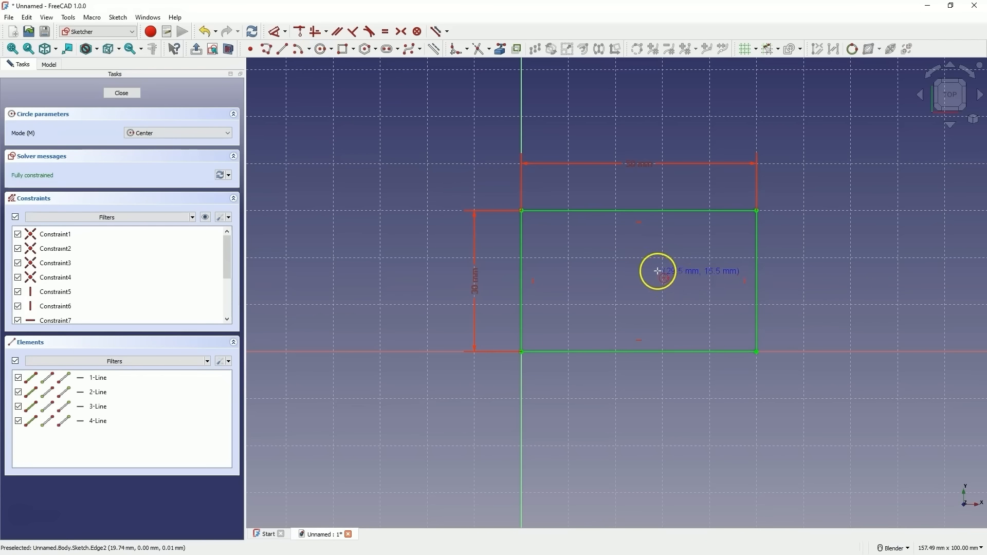
{"action": "left_click", "coordinate": [679, 287]}
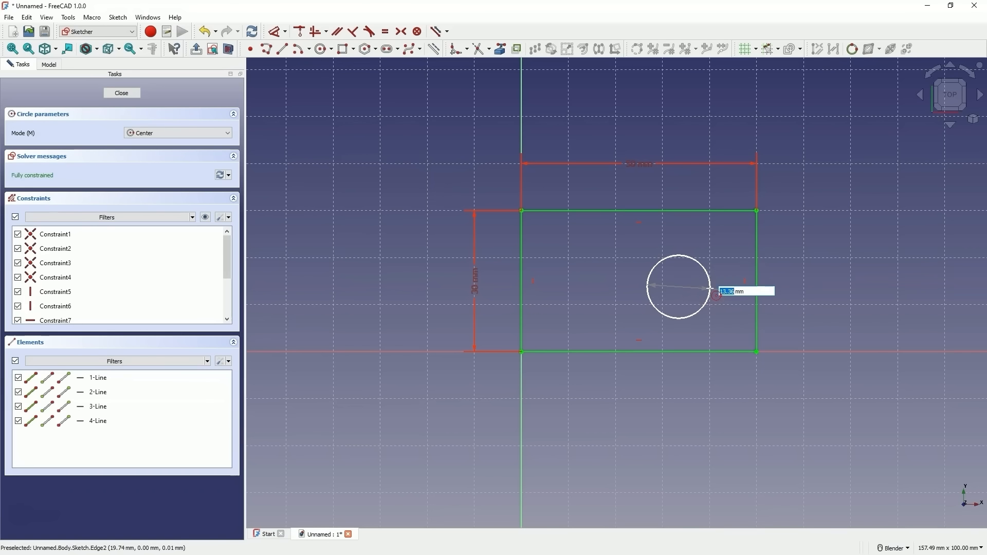
{"action": "type", "text": "10"}
{"action": "key", "text": "Return"}
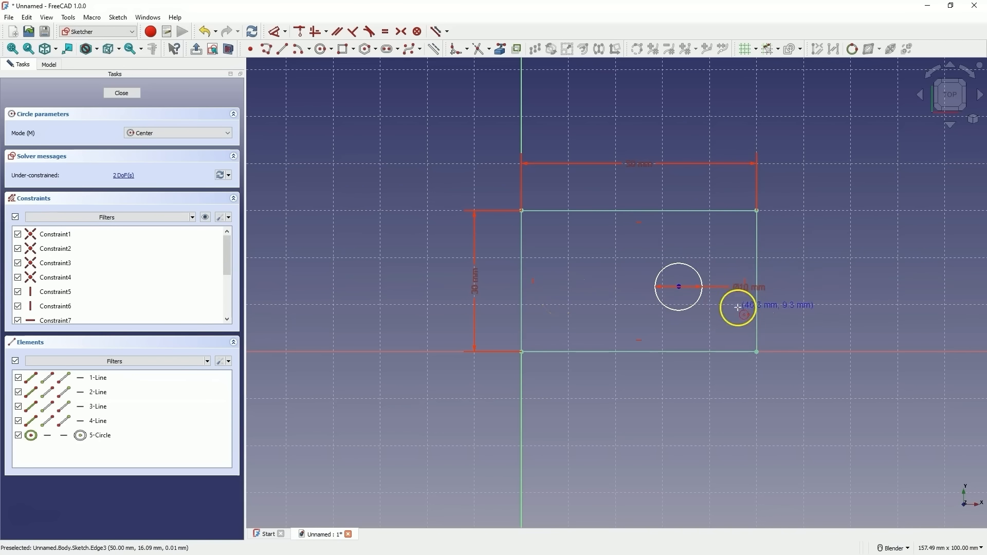
- Draw a second circle freehand inside the left half of the rectangle without dimensioning it
{"action": "left_click", "coordinate": [579, 287]}
{"action": "left_click", "coordinate": [597, 305]}
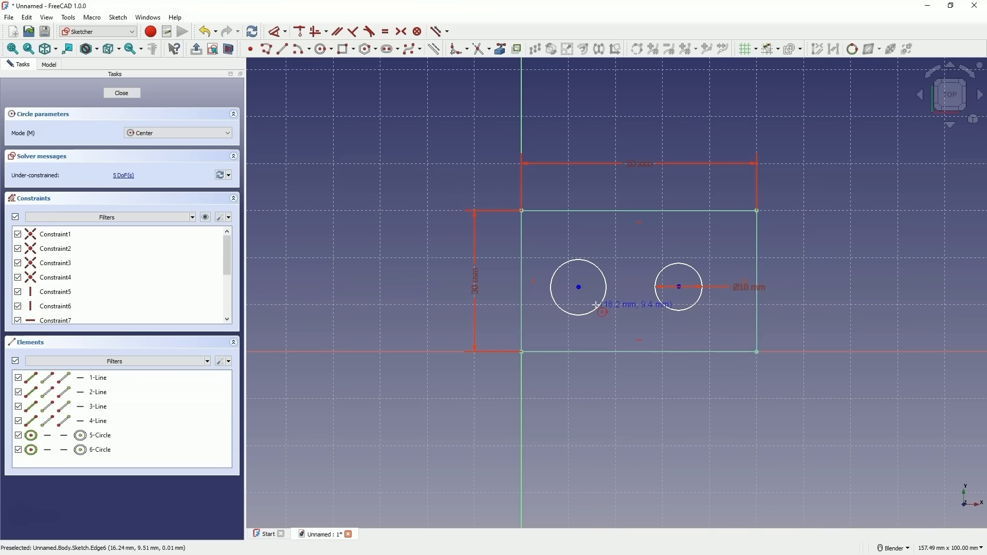
{"action": "right_click", "coordinate": [604, 234]}
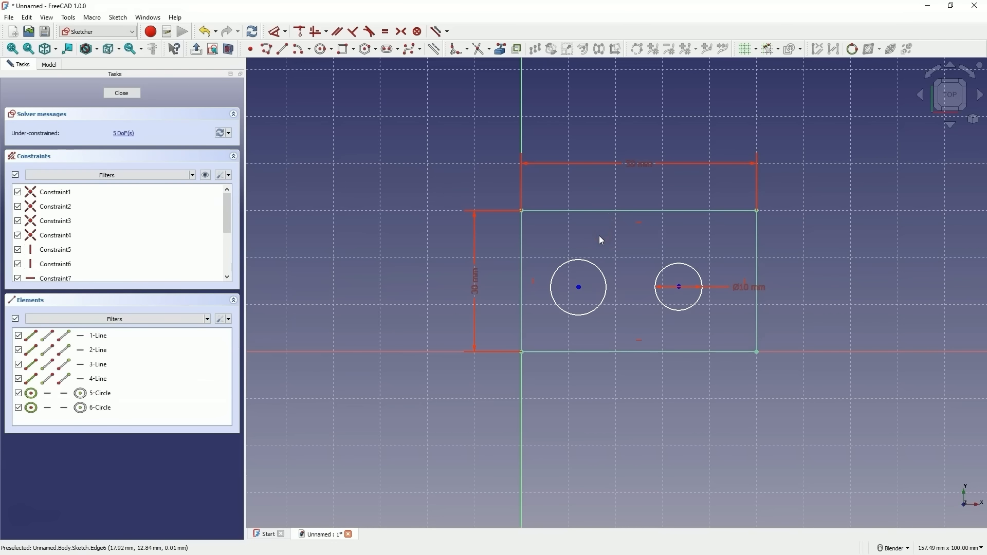
- Move the 10 mm circle toward the rectangle's right edge and enlarge the undimensioned left circle
{"action": "left_click_drag", "start_coordinate": [679, 287], "coordinate": [701, 288]}
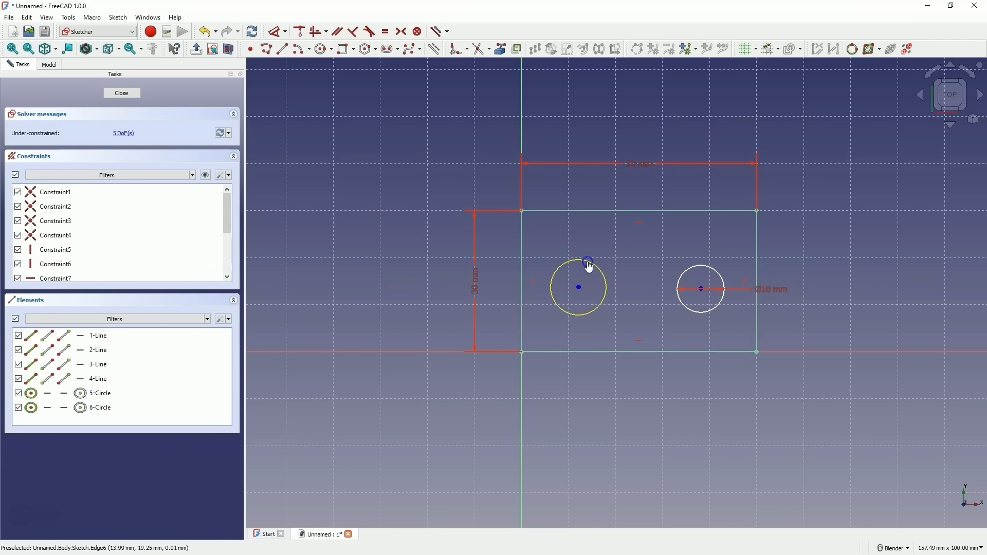
{"action": "left_click_drag", "start_coordinate": [590, 260], "coordinate": [587, 282]}
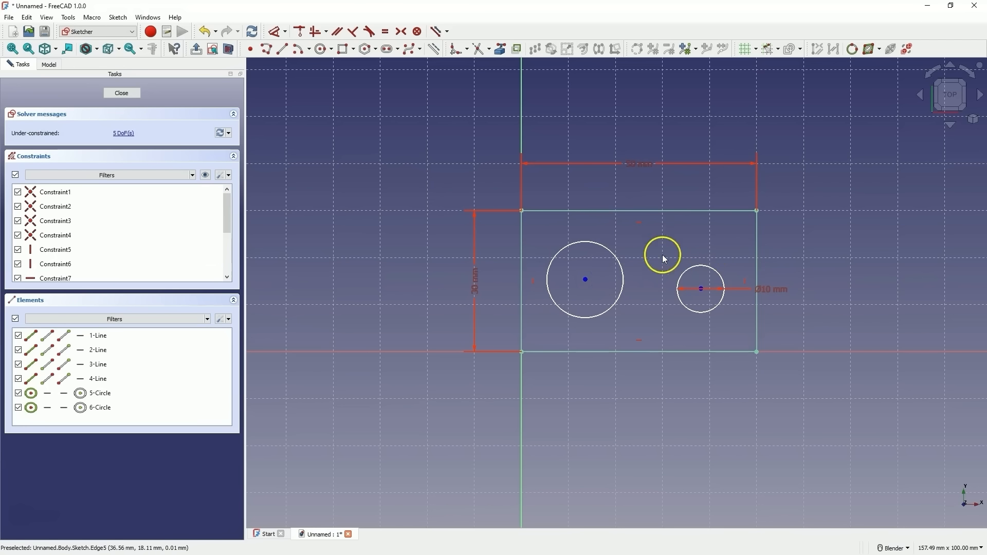
- Constrain the two circles to equal size and move the left circle slightly toward the rectangle's left edge
{"action": "left_click", "coordinate": [693, 267]}
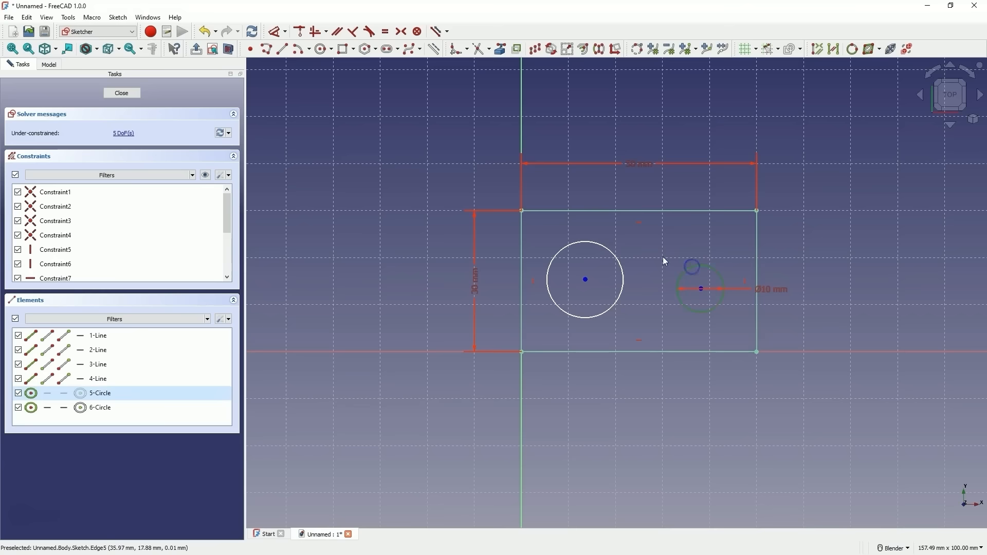
{"action": "left_click", "coordinate": [610, 249]}
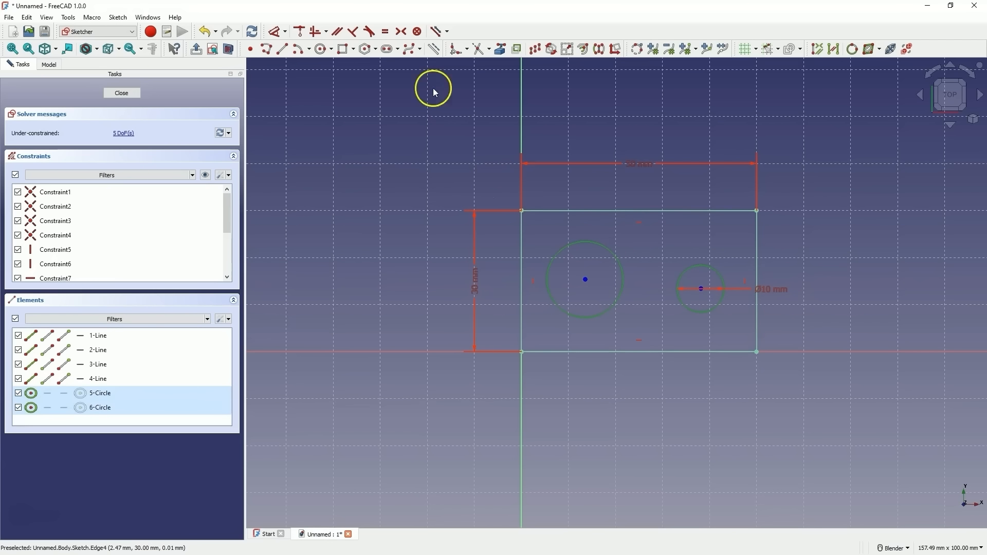
{"action": "left_click", "coordinate": [386, 31]}
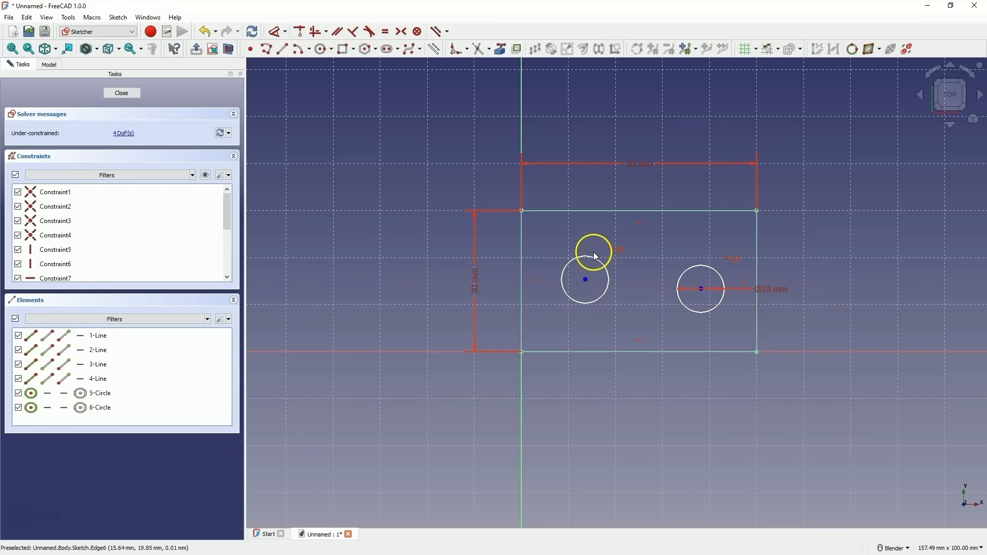
{"action": "left_click_drag", "start_coordinate": [586, 257], "coordinate": [575, 284]}
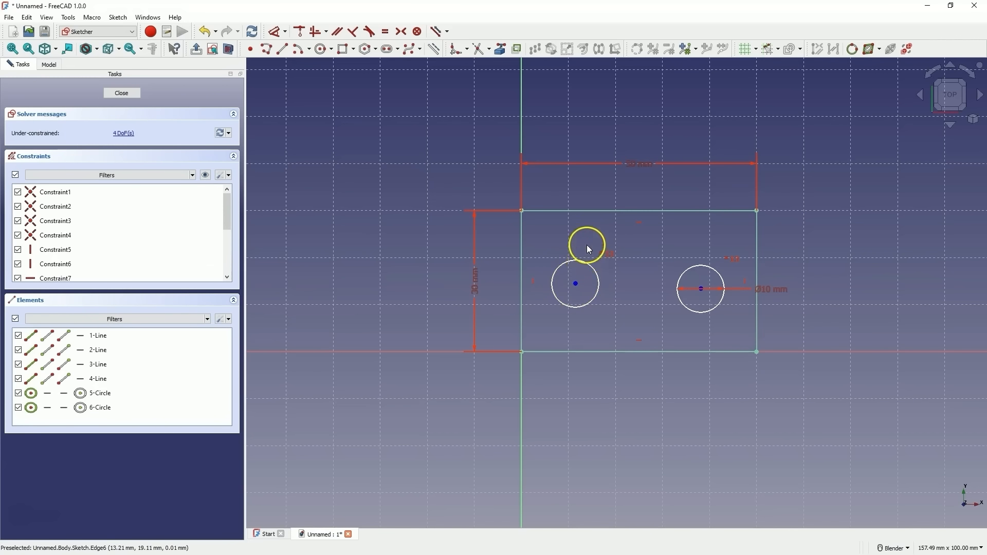
- Set the right circle's diameter dimension to 15 mm
{"action": "left_click", "coordinate": [774, 292]}
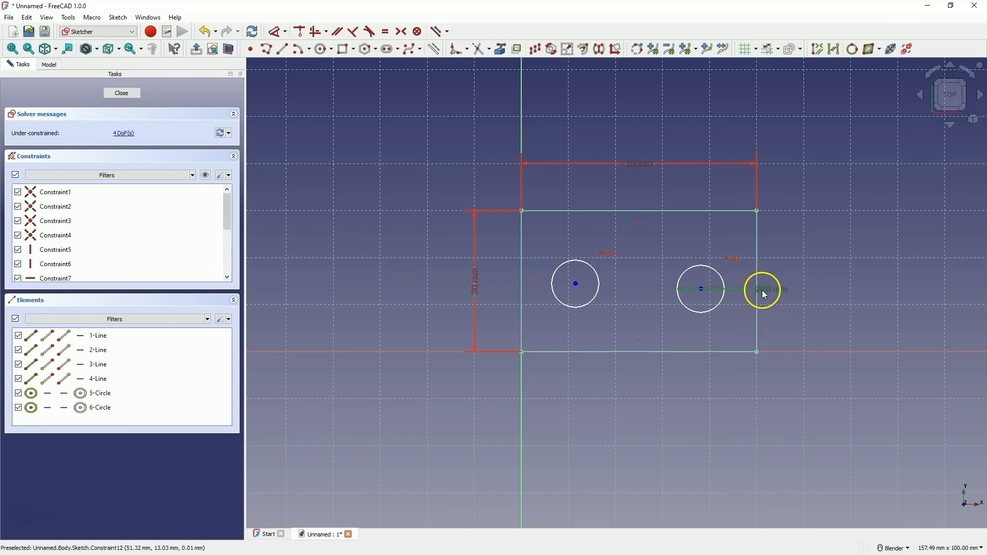
{"action": "double_click", "coordinate": [766, 295]}
{"action": "type", "text": "1"}
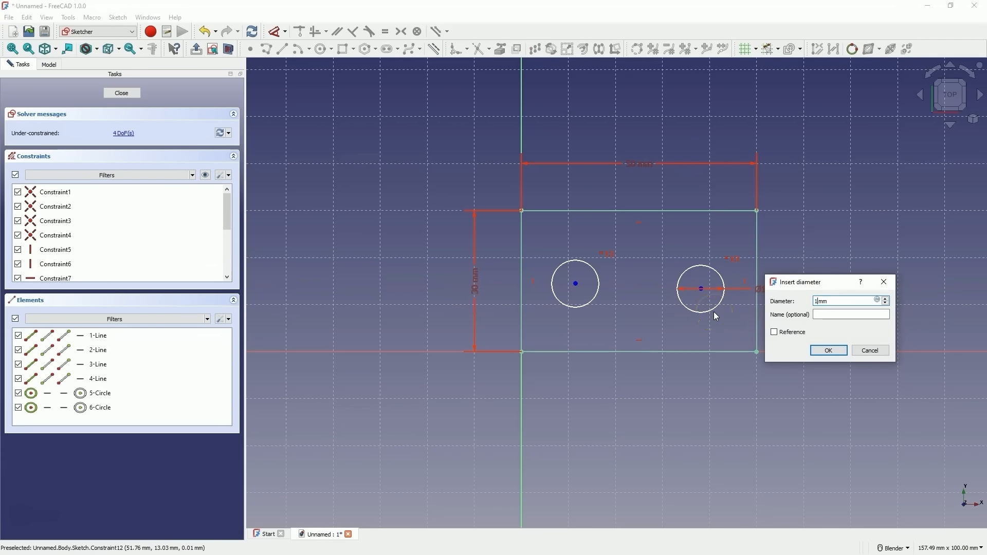
{"action": "type", "text": "5"}
{"action": "key", "text": "Return"}
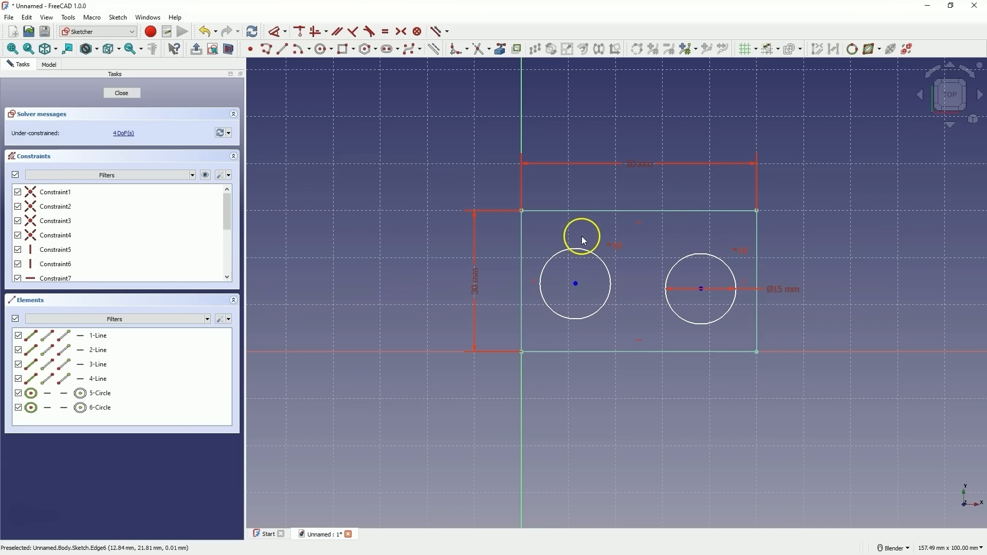
- Draw a small third circle between the other two near the rectangle's top edge and make it equal to the right circle
{"action": "left_click", "coordinate": [320, 49]}
{"action": "left_click", "coordinate": [632, 240]}
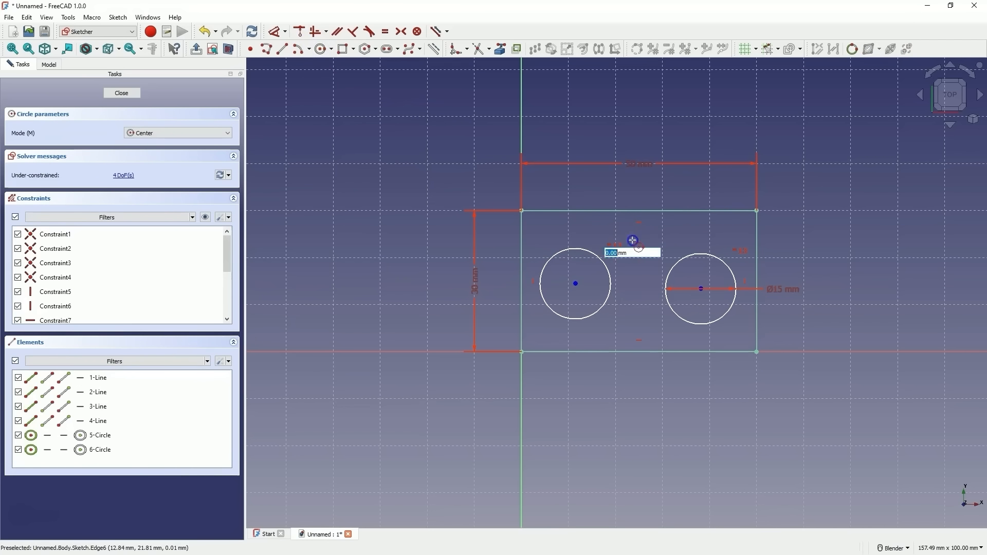
{"action": "left_click", "coordinate": [637, 248]}
{"action": "right_click", "coordinate": [634, 274]}
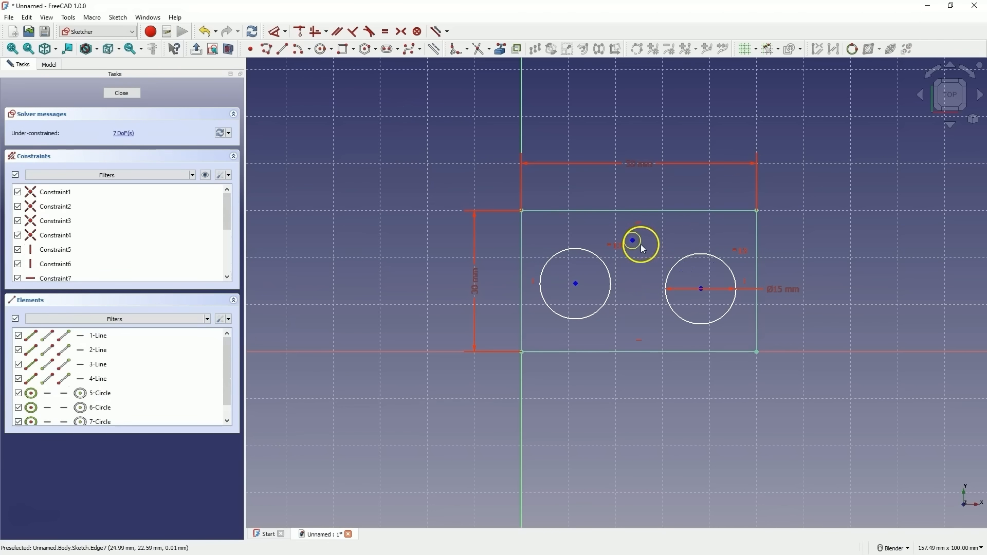
{"action": "left_click", "coordinate": [640, 244]}
{"action": "left_click", "coordinate": [682, 255]}
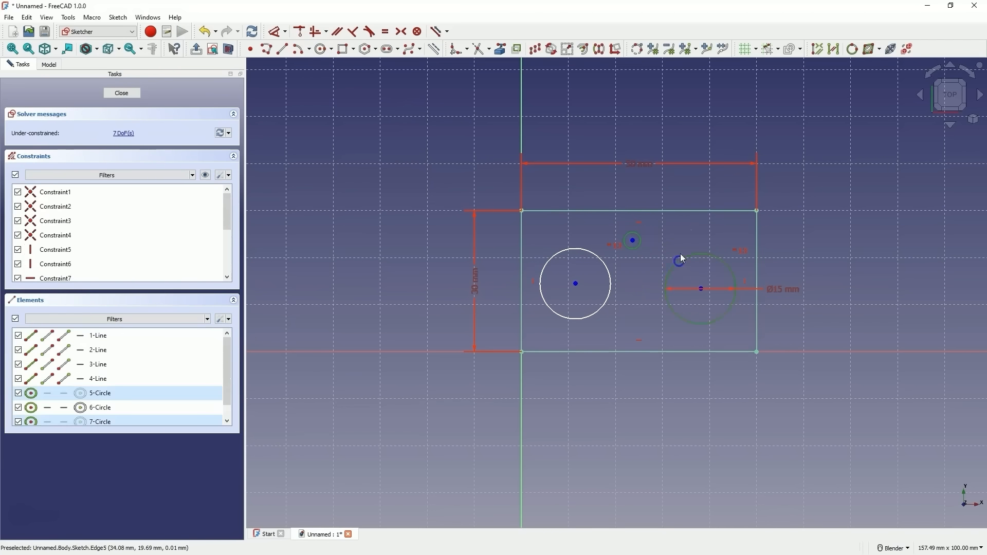
{"action": "left_click", "coordinate": [385, 32]}
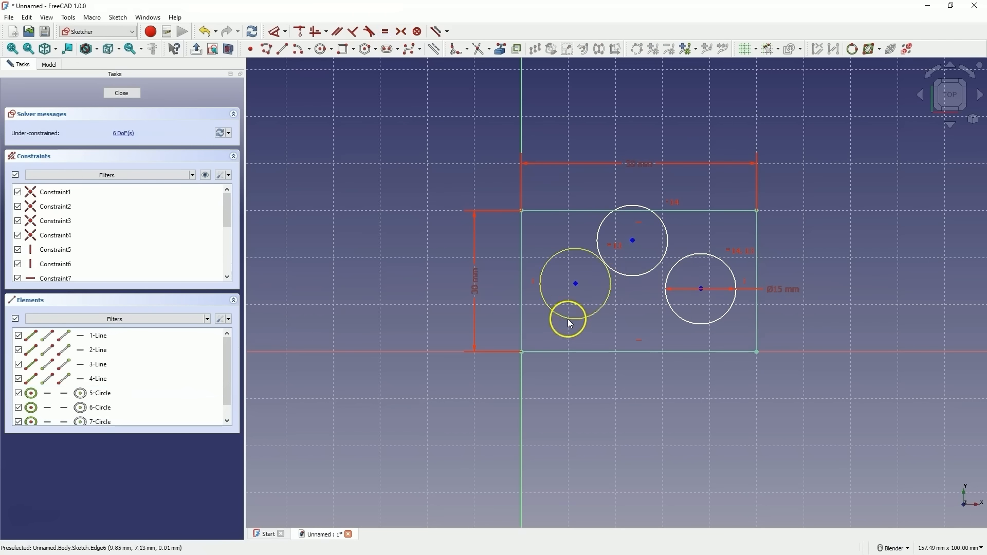
- Move the left circle downward and set the right circle's diameter dimension to 10 mm
{"action": "left_click_drag", "start_coordinate": [568, 319], "coordinate": [554, 340]}
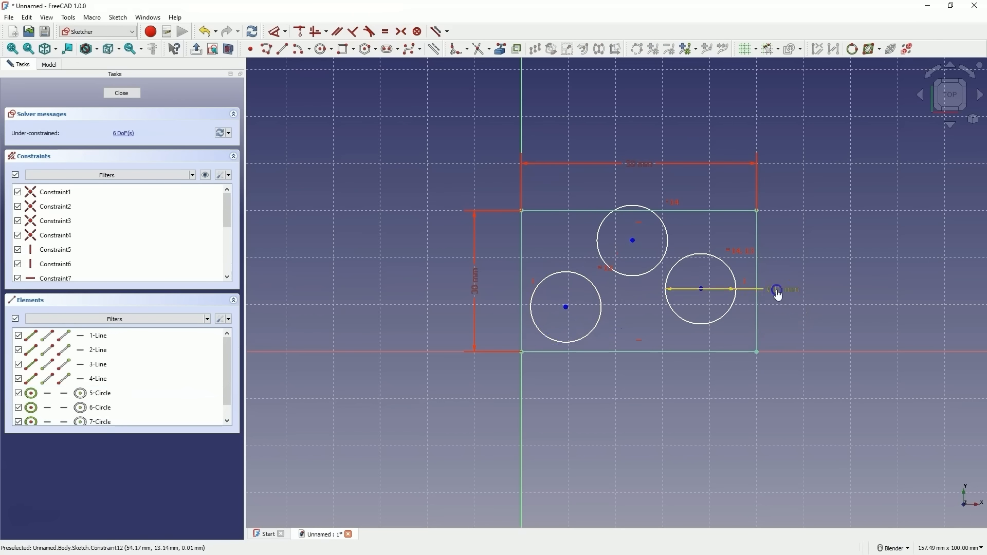
{"action": "left_click", "coordinate": [775, 292]}
{"action": "type", "text": "10"}
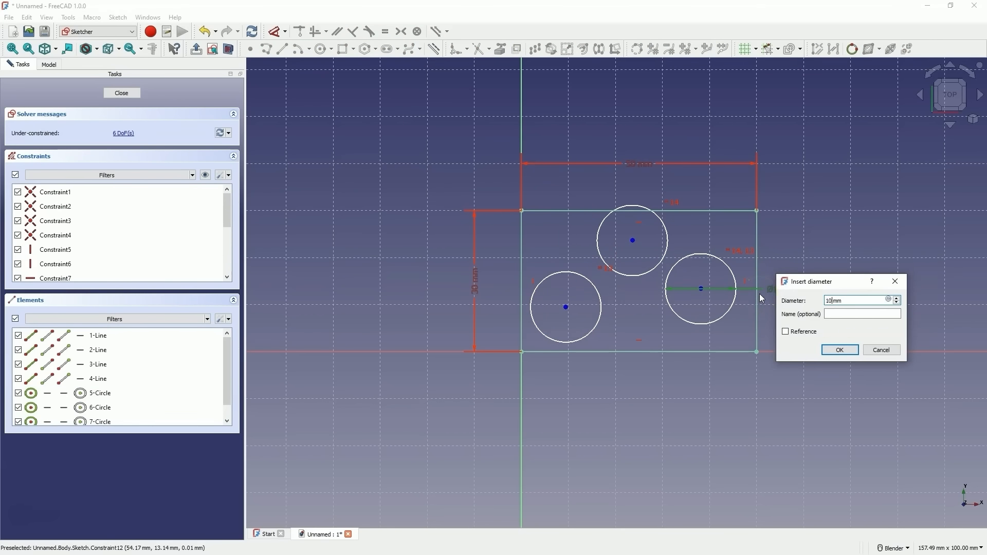
{"action": "key", "text": "Return"}
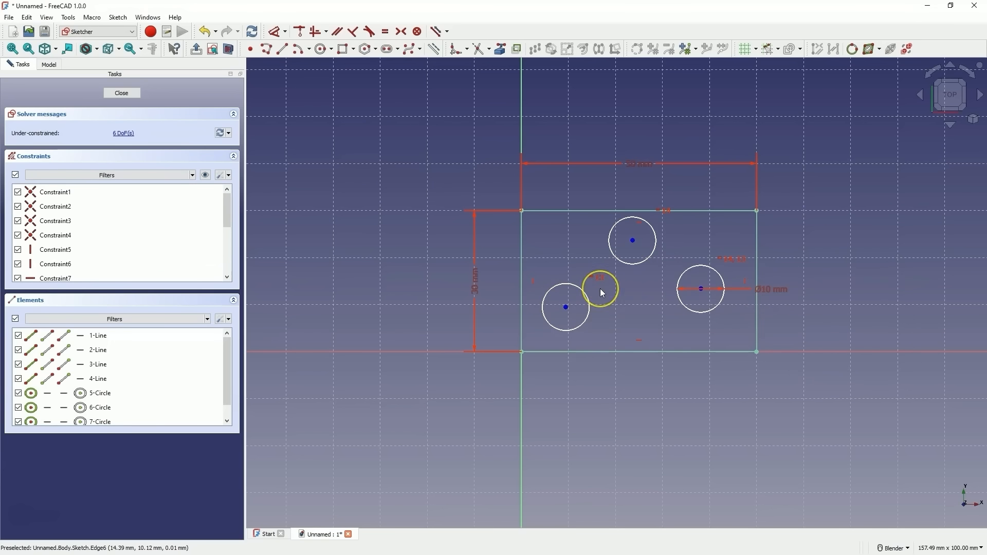
- Move the left circle to roughly the height of the right one and delete the third circle near the top edge
{"action": "left_click_drag", "start_coordinate": [601, 289], "coordinate": [615, 278]}
{"action": "left_click_drag", "start_coordinate": [566, 307], "coordinate": [578, 291]}
{"action": "left_click_drag", "start_coordinate": [669, 252], "coordinate": [640, 324]}
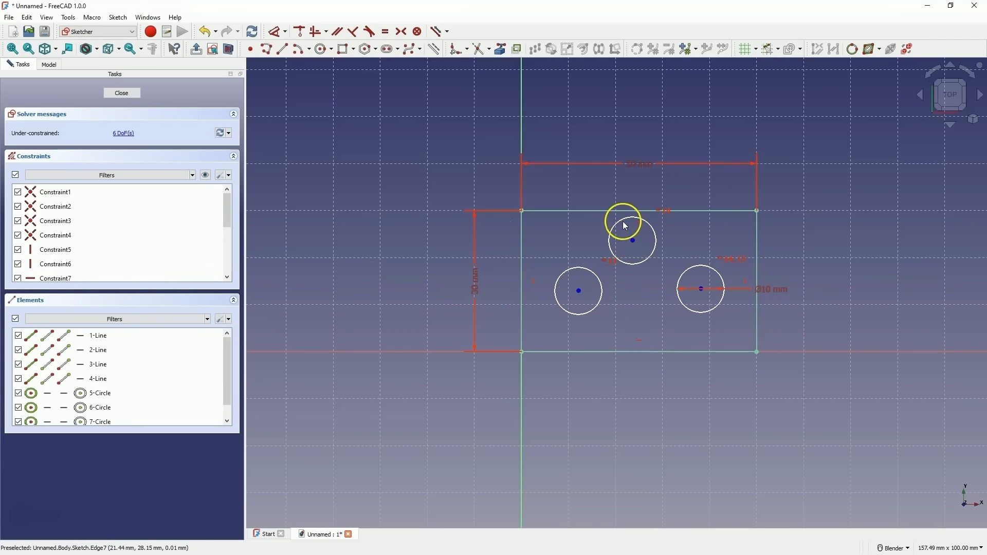
{"action": "left_click", "coordinate": [656, 247]}
{"action": "key", "text": "Delete"}
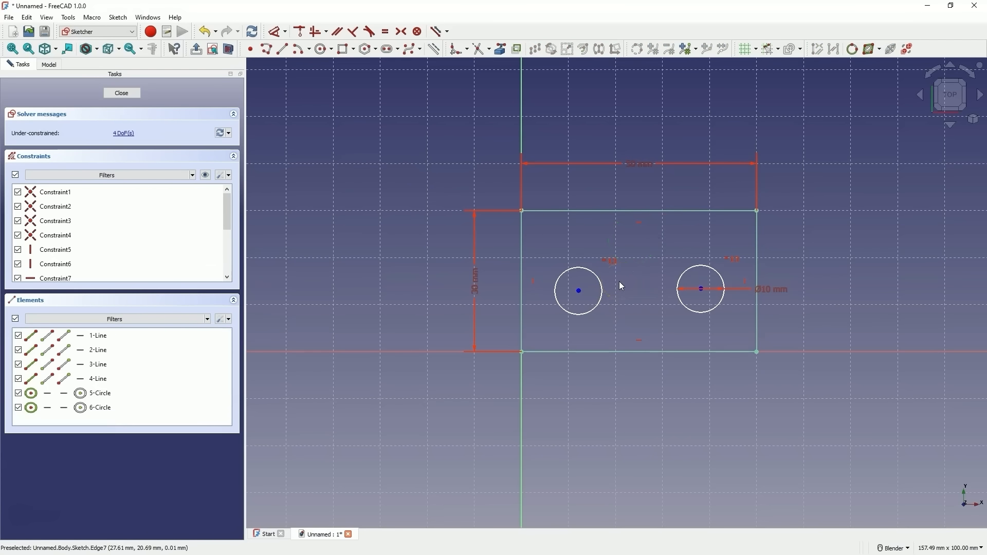
- Reposition both remaining circles by their centres, placing them near mid-height in the rectangle's left and right halves
{"action": "left_click_drag", "start_coordinate": [702, 289], "coordinate": [712, 282]}
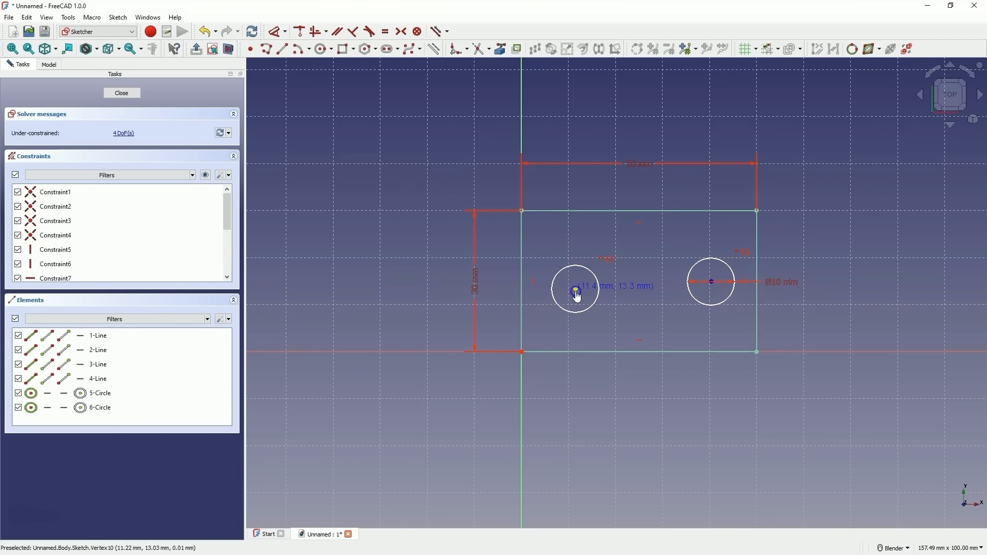
{"action": "left_click_drag", "start_coordinate": [576, 291], "coordinate": [576, 285]}
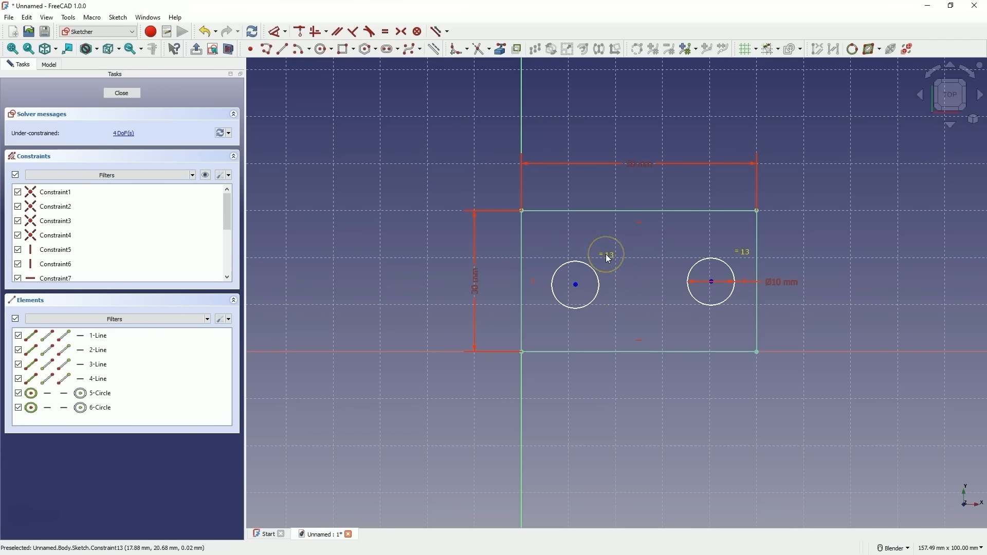
{"action": "left_click", "coordinate": [495, 266]}
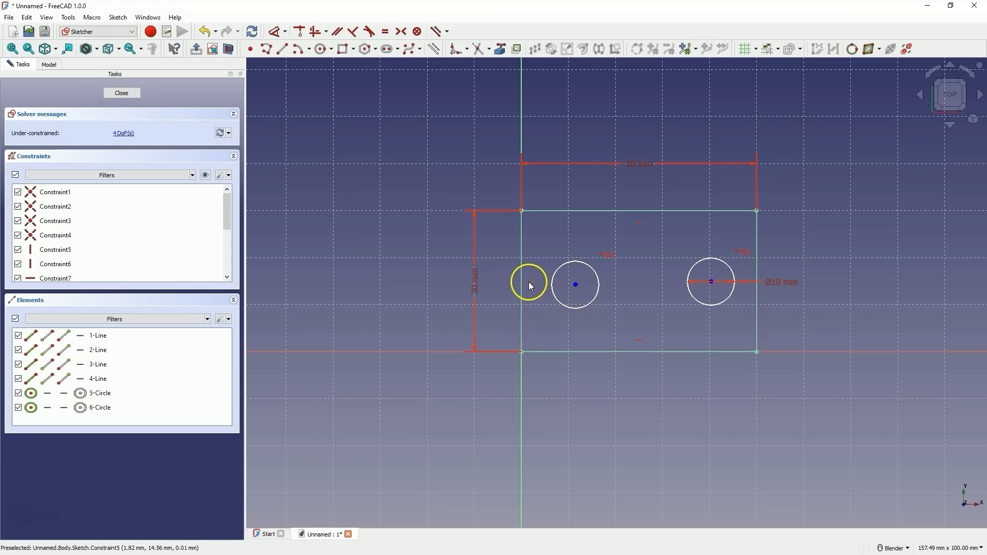
{"action": "left_click", "coordinate": [456, 271]}
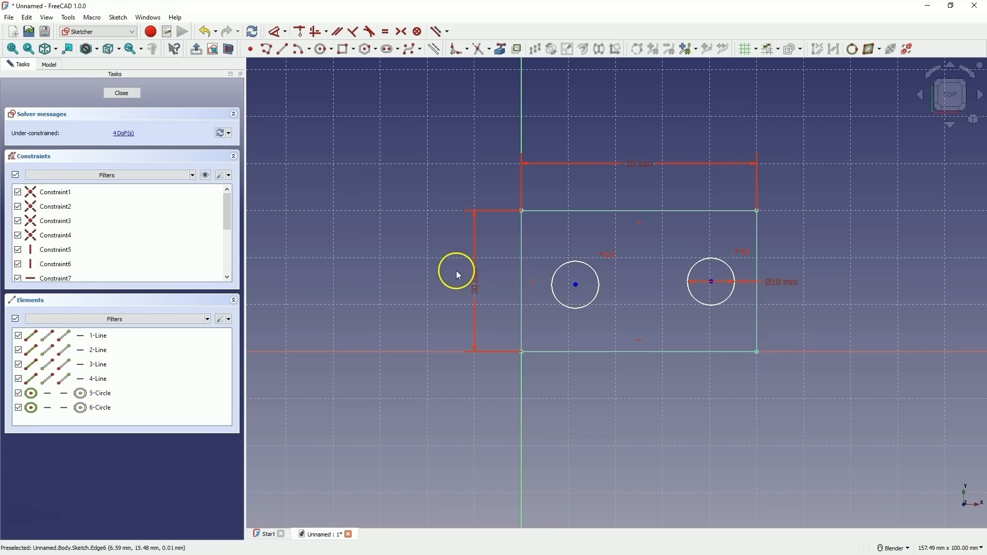
{"action": "left_click", "coordinate": [435, 226]}
- Draw a 50 mm horizontal line between the midpoints of the rectangle's two vertical sides, with auto constraints left on
{"action": "left_click", "coordinate": [282, 49]}
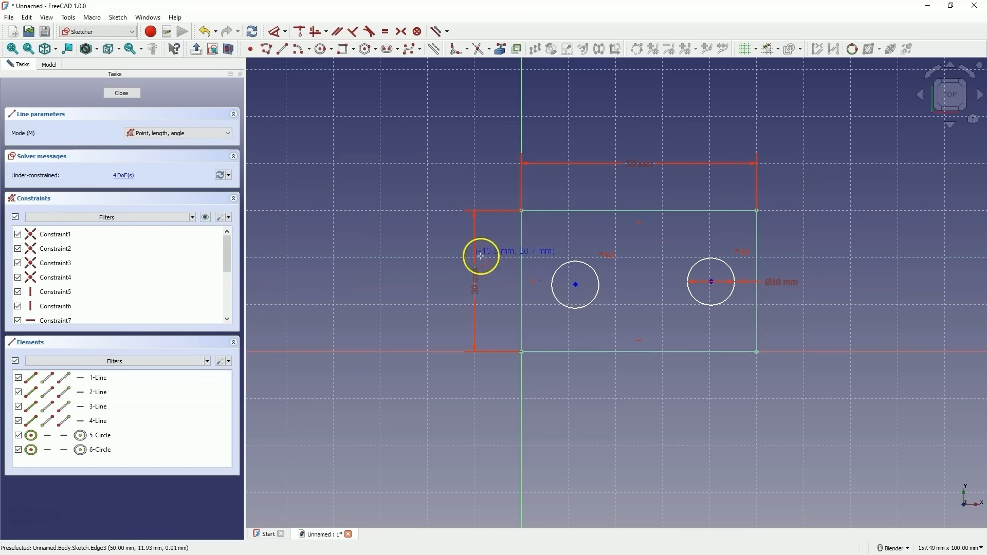
{"action": "left_click", "coordinate": [230, 218]}
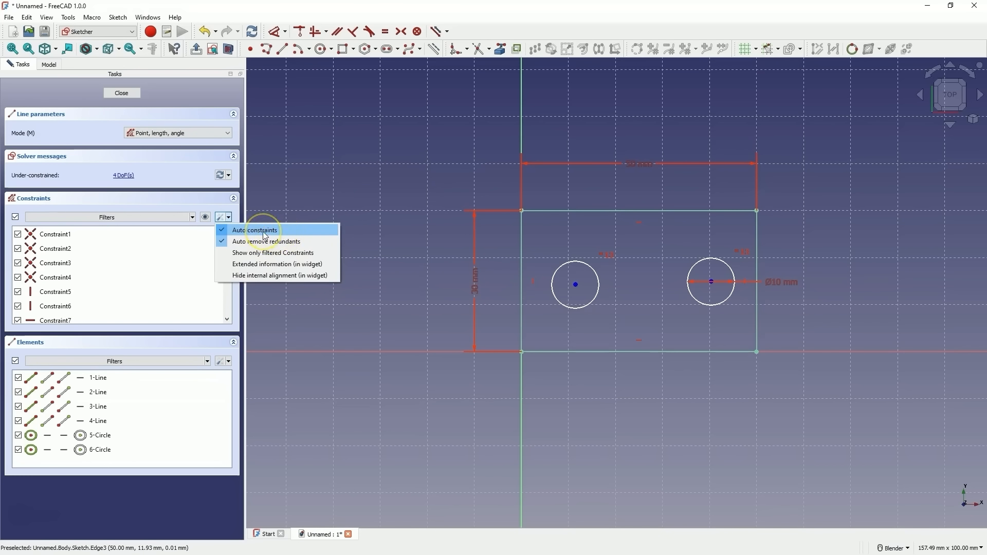
{"action": "left_click", "coordinate": [229, 217]}
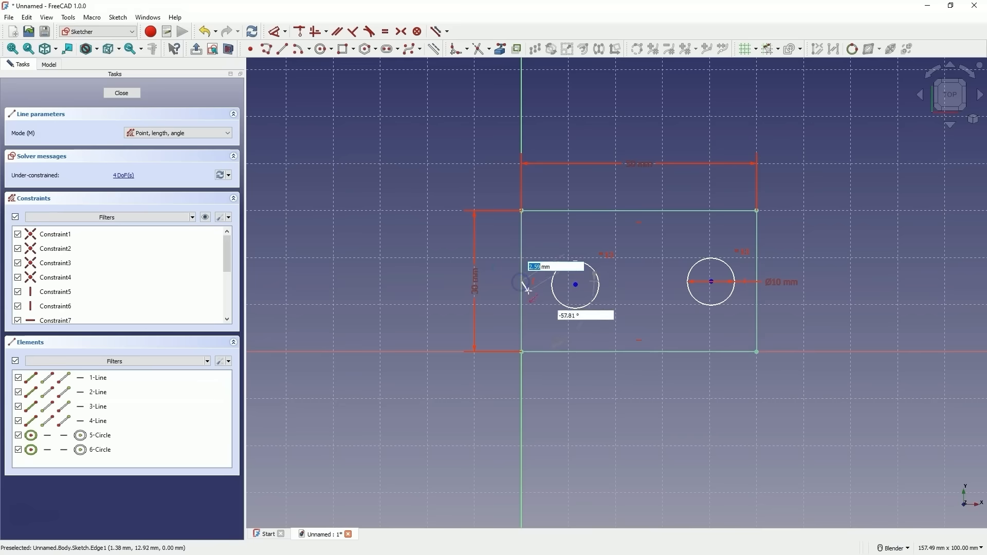
{"action": "left_click", "coordinate": [522, 282]}
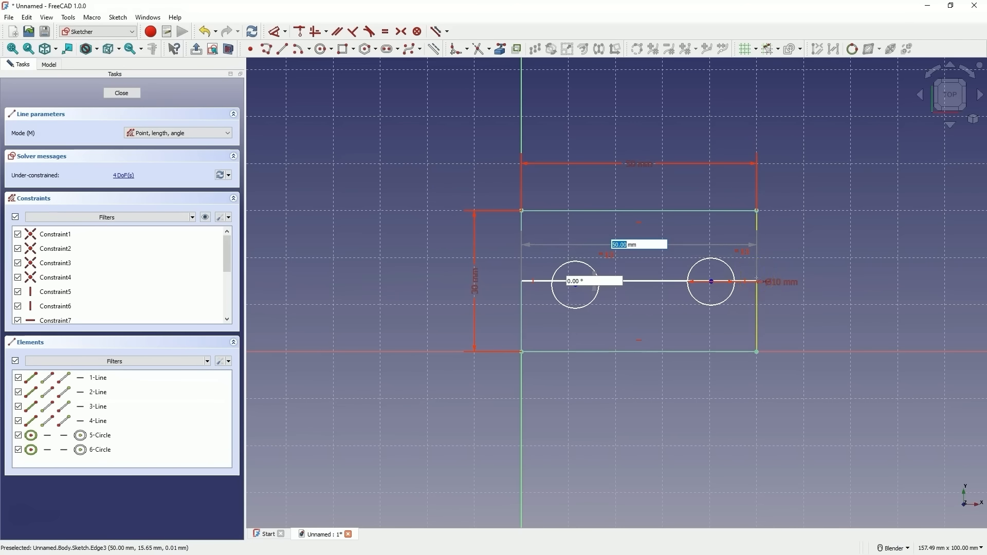
{"action": "left_click", "coordinate": [757, 282]}
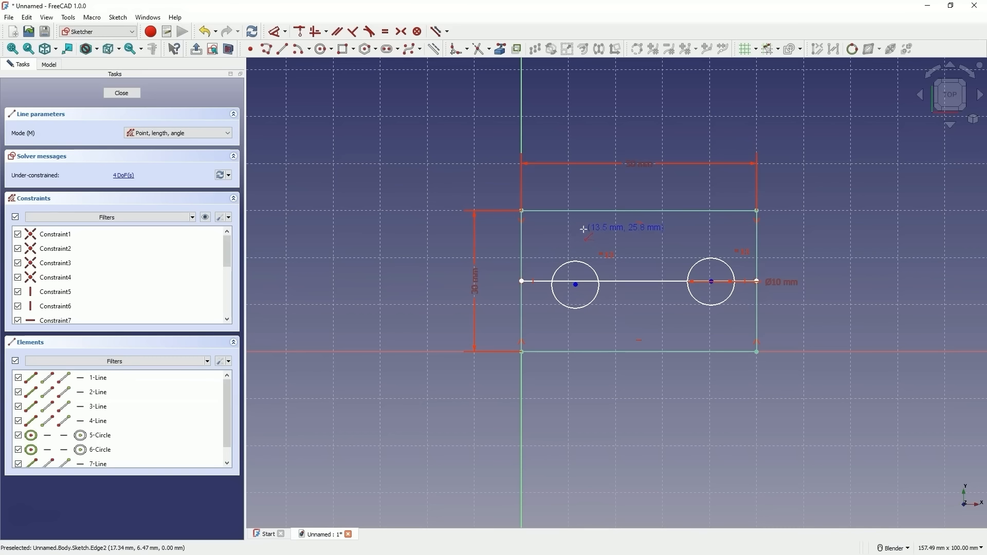
- Draw a vertical line through the rectangle at about X 14 mm, extending beyond its top and bottom edges, and finish the Line tool
{"action": "left_click", "coordinate": [588, 184]}
{"action": "left_click", "coordinate": [589, 385]}
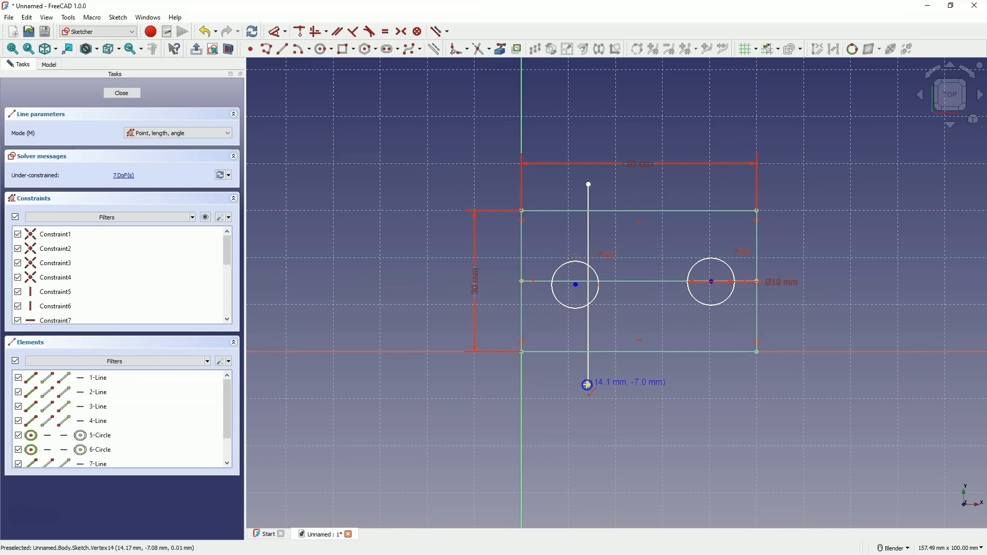
{"action": "right_click", "coordinate": [633, 382]}
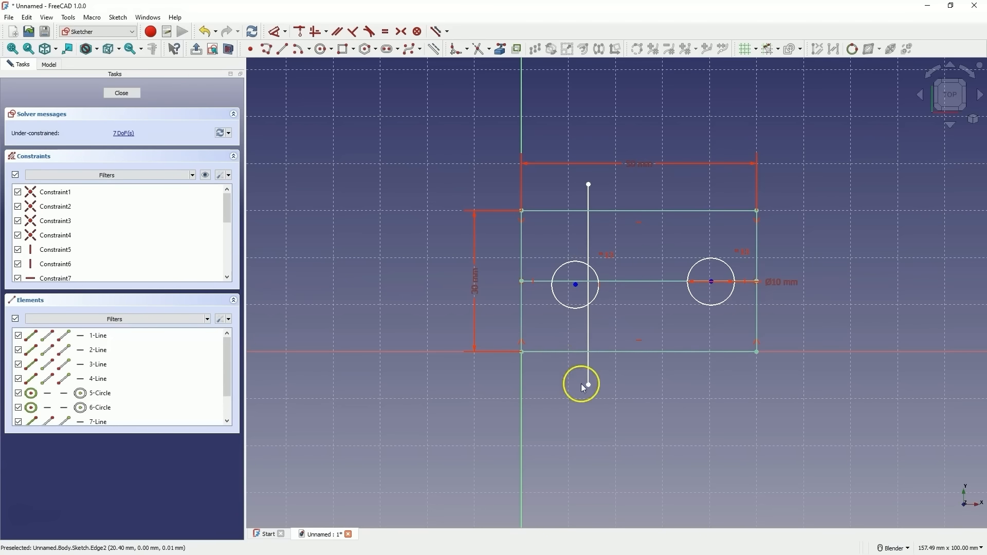
- Move the vertical line sideways towards the middle of the rectangle, leaving it slightly left of centre, and clear the selection
{"action": "left_click_drag", "start_coordinate": [590, 233], "coordinate": [609, 255]}
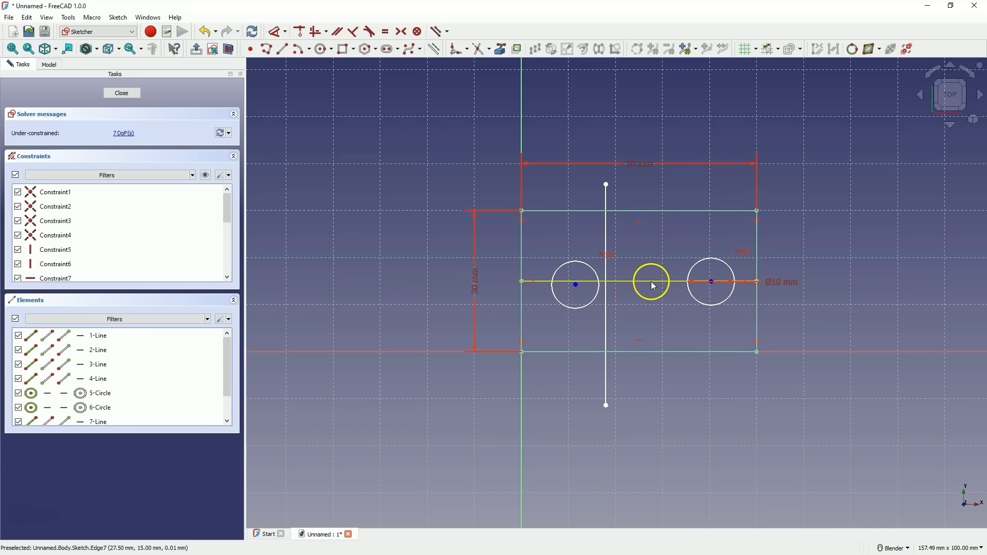
{"action": "left_click", "coordinate": [651, 282]}
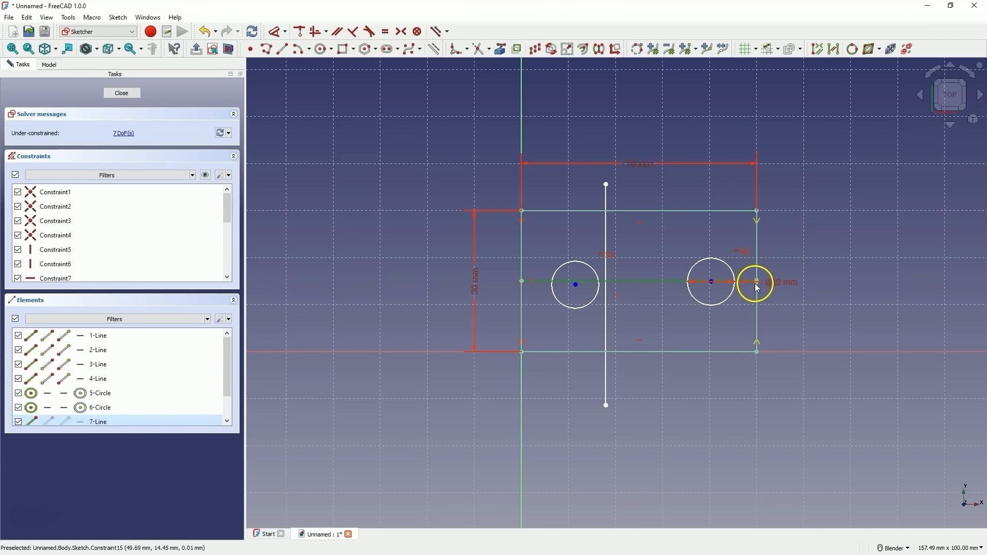
{"action": "left_click", "coordinate": [606, 226]}
{"action": "left_click_drag", "start_coordinate": [605, 230], "coordinate": [644, 232]}
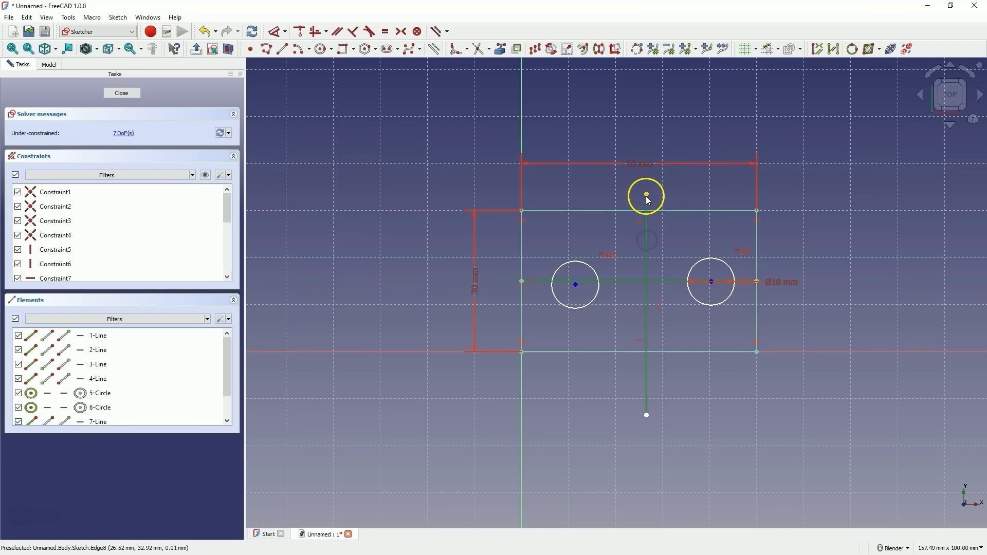
{"action": "left_click_drag", "start_coordinate": [647, 195], "coordinate": [628, 188]}
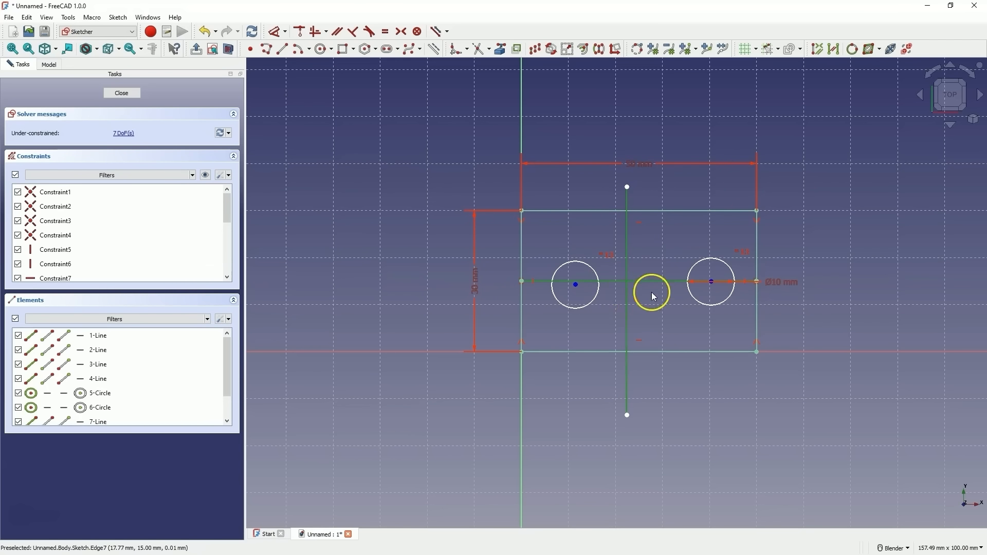
{"action": "left_click", "coordinate": [469, 172]}
{"action": "left_click", "coordinate": [460, 167]}
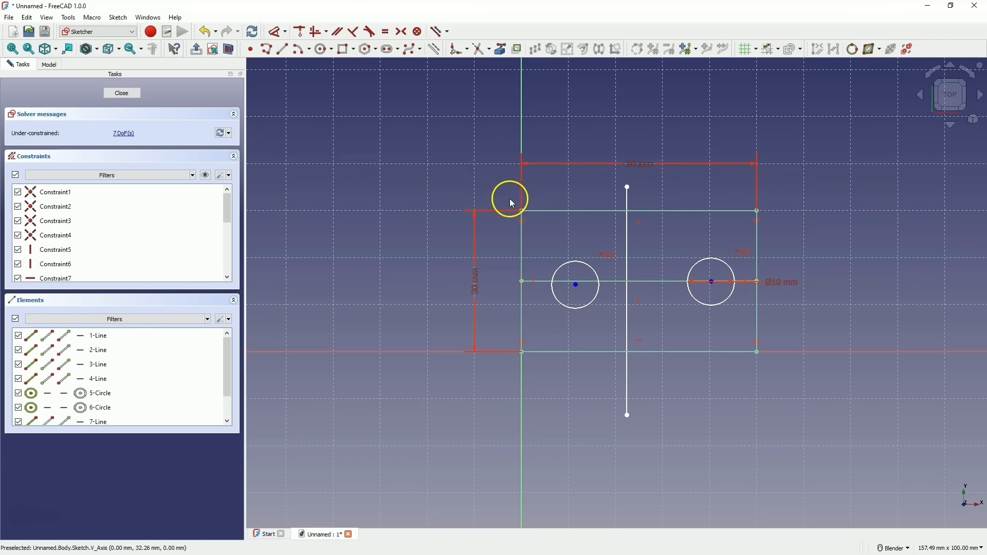
- Try constraining the vertical line's upper endpoint onto the rectangle's top edge, slide it along the edge, and undo the constraint
{"action": "left_click", "coordinate": [628, 189]}
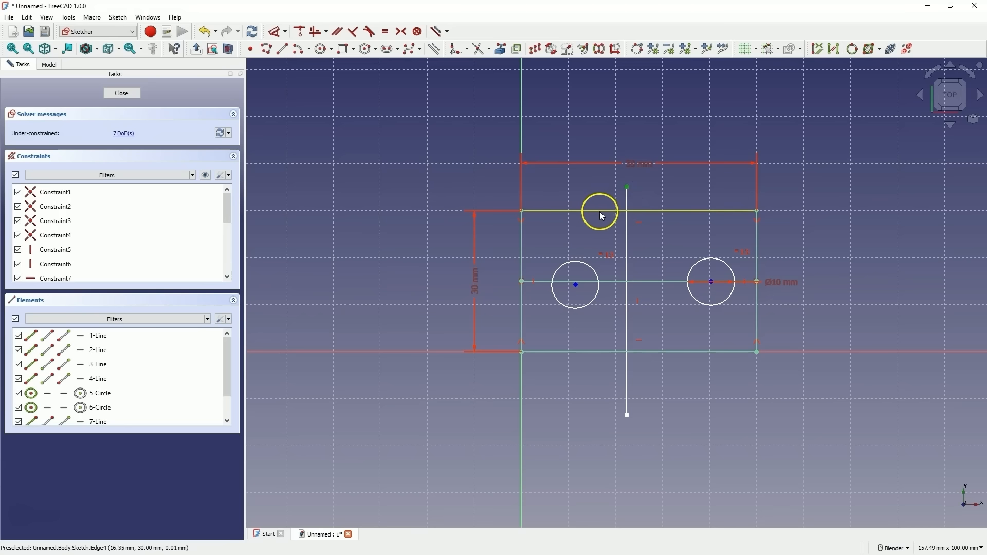
{"action": "left_click", "coordinate": [628, 188]}
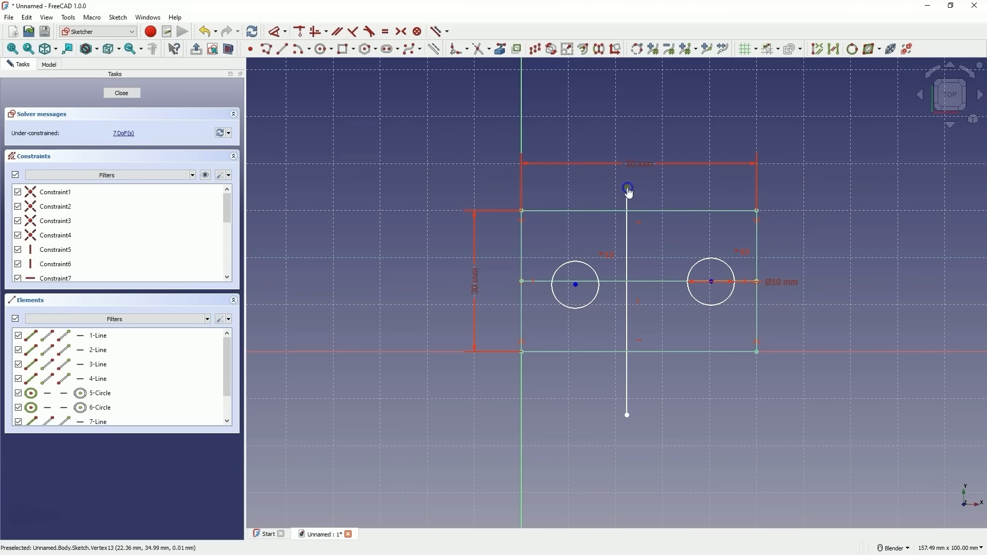
{"action": "left_click_drag", "start_coordinate": [629, 190], "coordinate": [610, 191]}
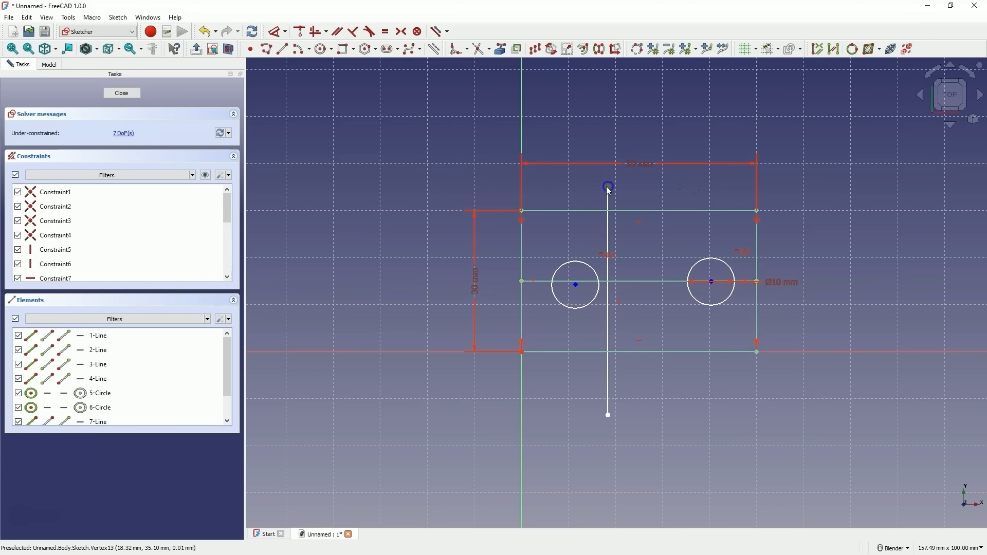
{"action": "left_click", "coordinate": [570, 211]}
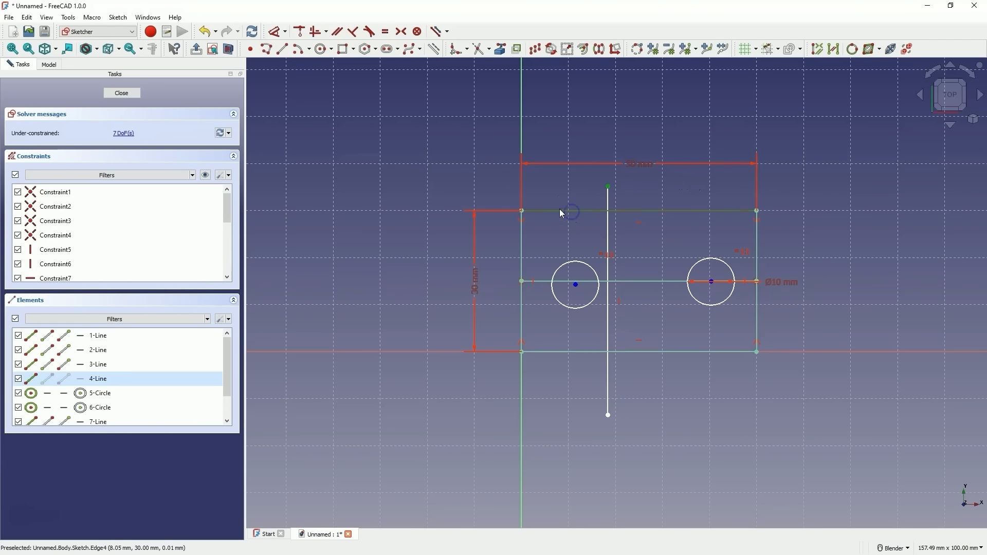
{"action": "left_click", "coordinate": [278, 32]}
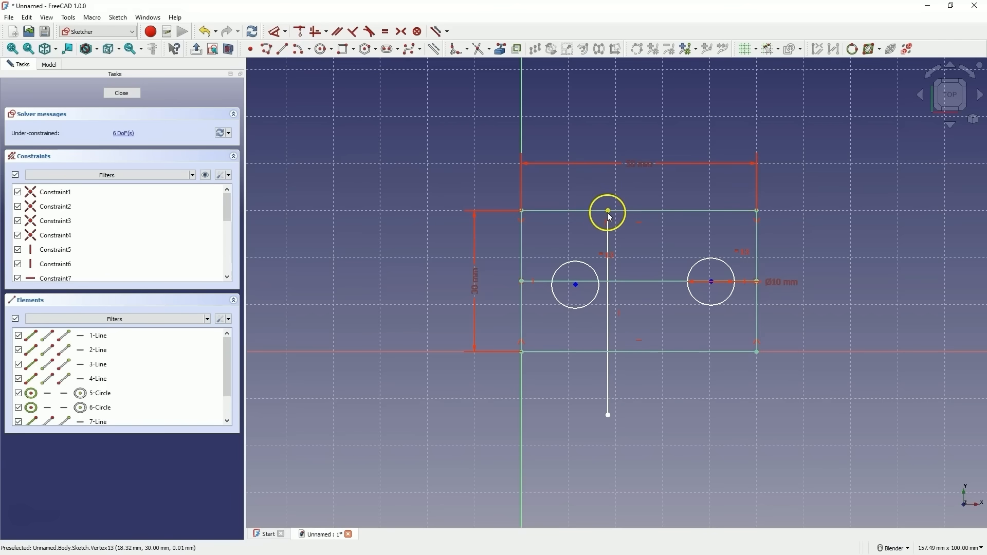
{"action": "left_click_drag", "start_coordinate": [607, 212], "coordinate": [627, 217]}
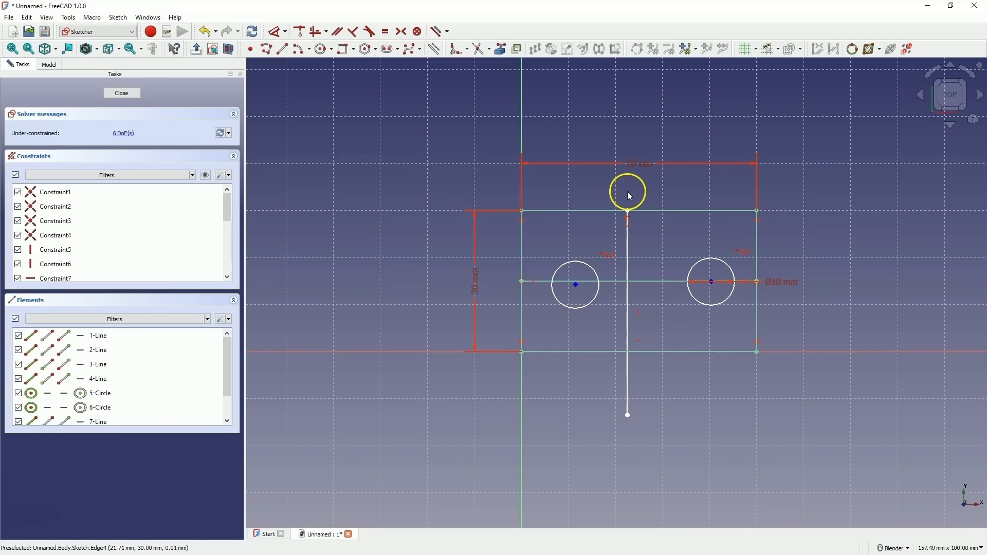
{"action": "key", "text": "ctrl+z"}
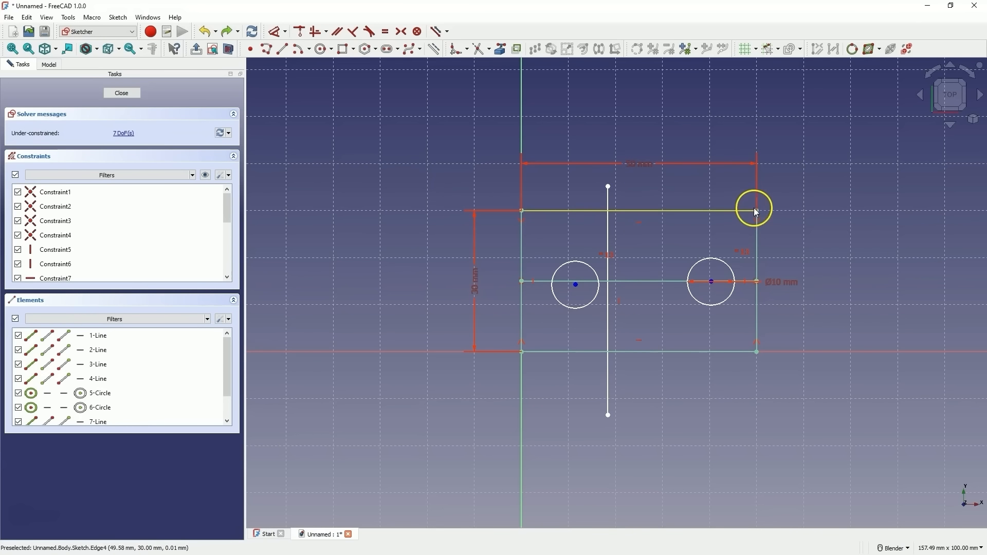
- Constrain the vertical line's upper endpoint symmetrically between the rectangle's two top corners and test that it stays put
{"action": "left_click", "coordinate": [523, 211]}
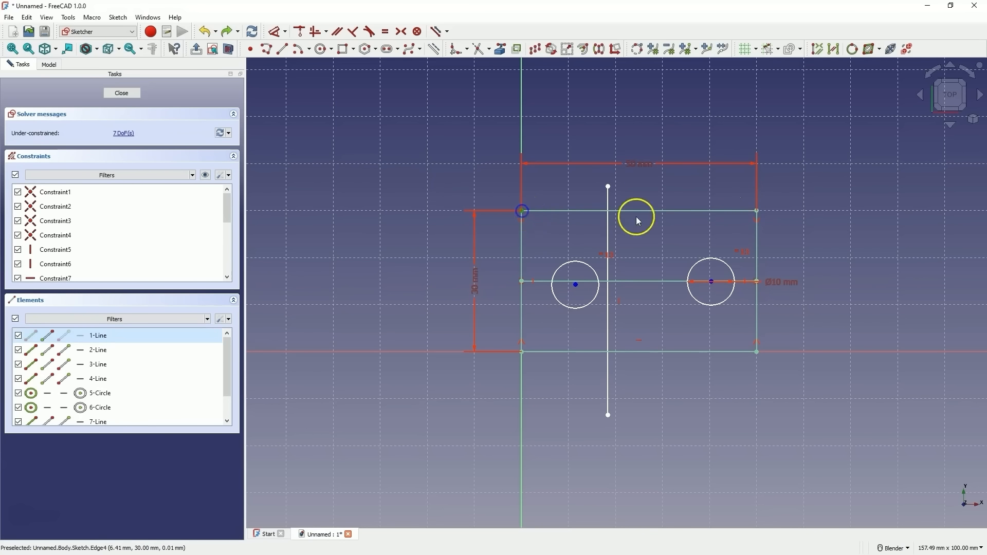
{"action": "left_click", "coordinate": [758, 212]}
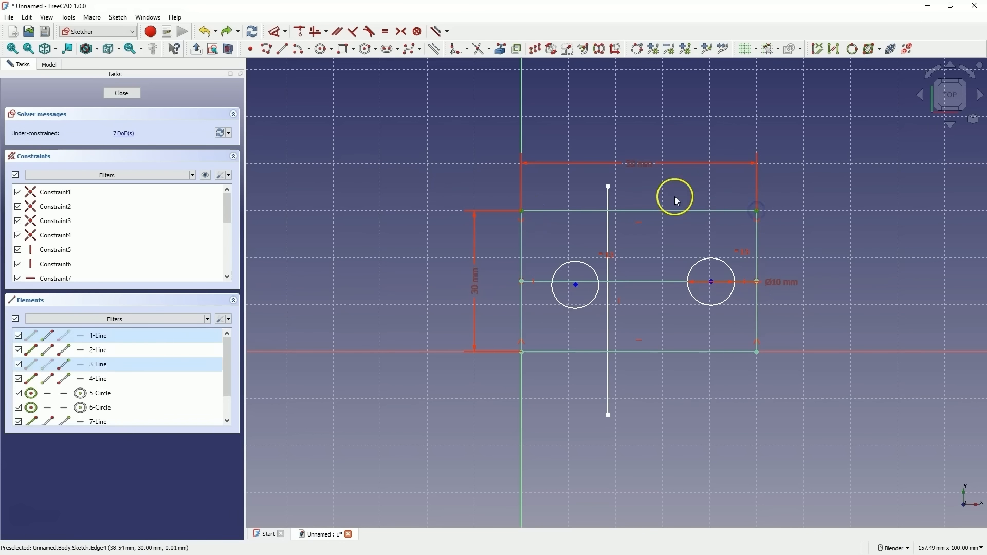
{"action": "left_click", "coordinate": [608, 187]}
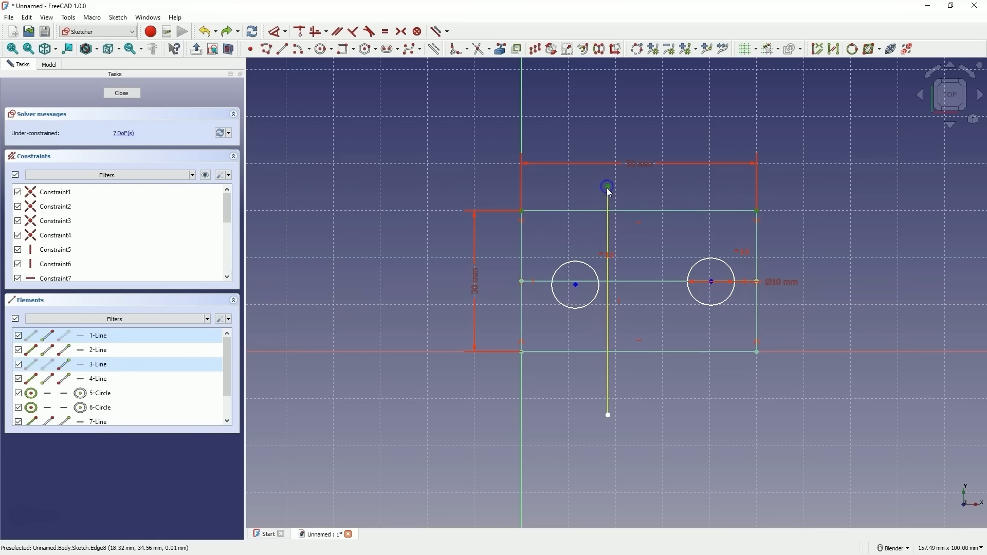
{"action": "left_click", "coordinate": [402, 31]}
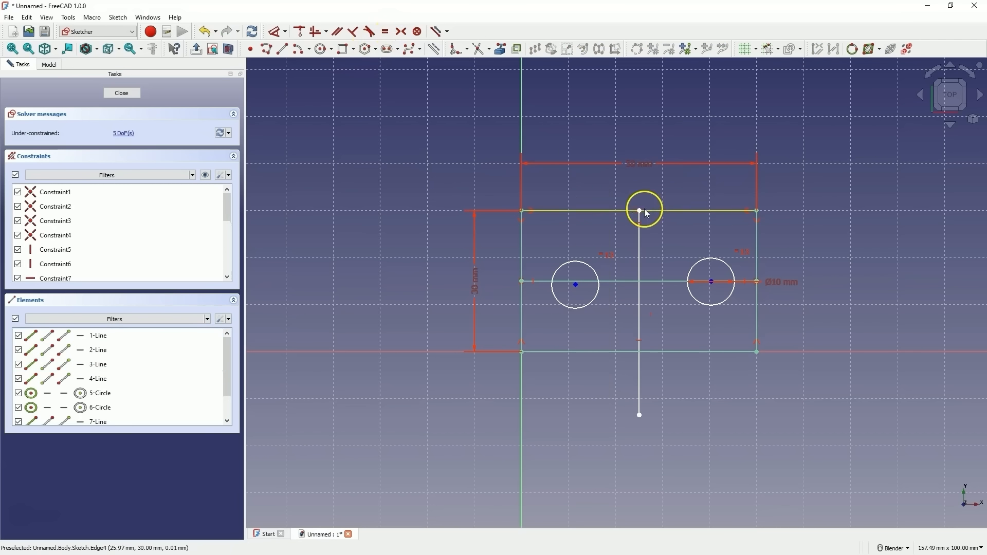
{"action": "mouse_move", "coordinate": [639, 211]}
{"action": "left_mouse_down"}
{"action": "mouse_move", "coordinate": [654, 192]}
{"action": "mouse_move", "coordinate": [630, 219]}
{"action": "left_mouse_up"}
{"action": "mouse_move", "coordinate": [640, 211]}
{"action": "left_mouse_down"}
{"action": "mouse_move", "coordinate": [566, 225]}
{"action": "mouse_move", "coordinate": [650, 216]}
{"action": "mouse_move", "coordinate": [635, 211]}
{"action": "left_mouse_up"}
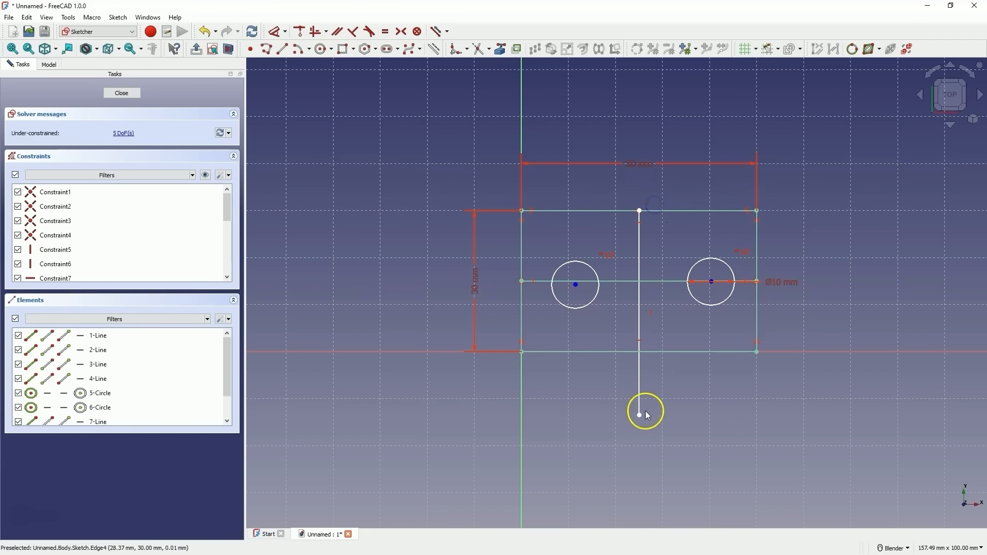
- Shorten the vertical line from below and constrain its lower endpoint onto the rectangle's bottom edge
{"action": "left_click_drag", "start_coordinate": [641, 415], "coordinate": [641, 380]}
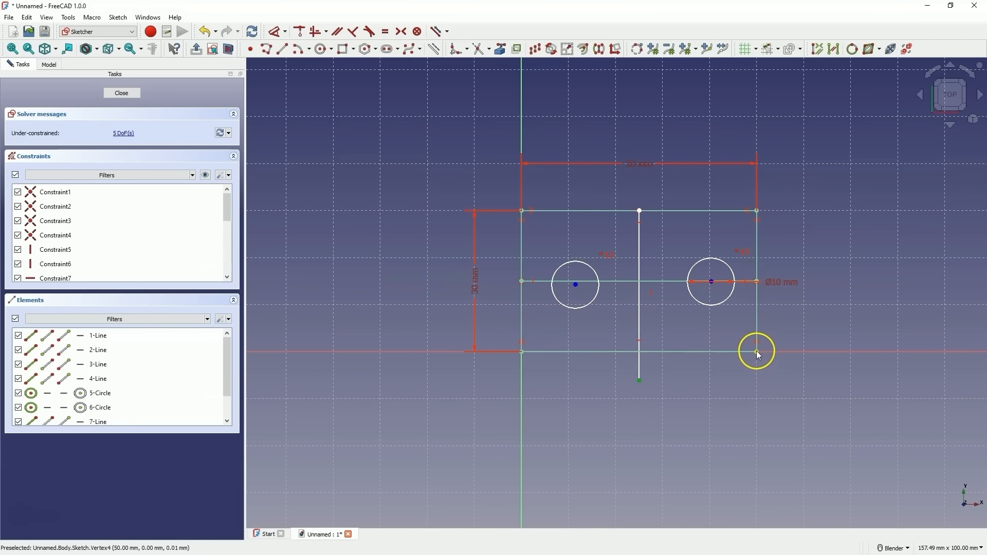
{"action": "left_click", "coordinate": [650, 385]}
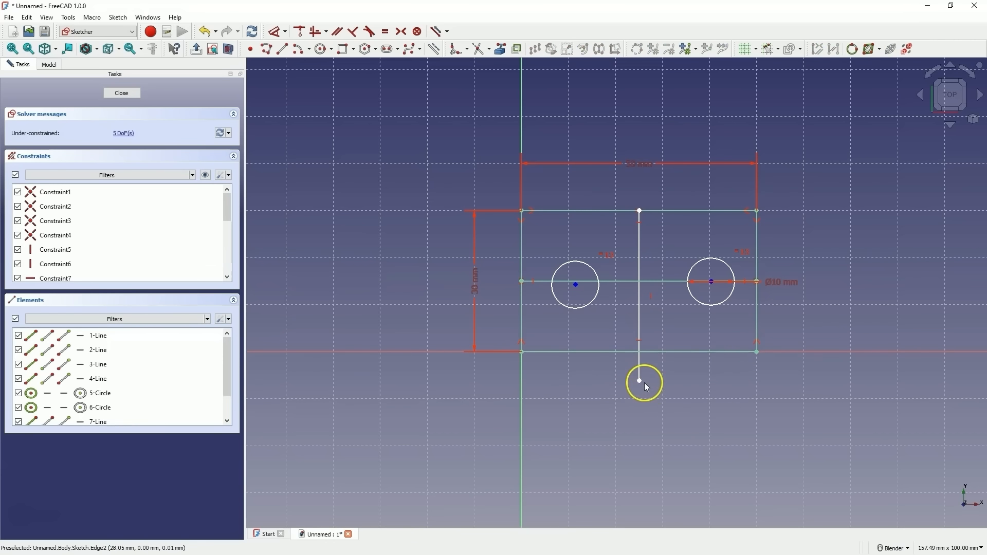
{"action": "left_click", "coordinate": [639, 381]}
{"action": "left_click", "coordinate": [653, 352]}
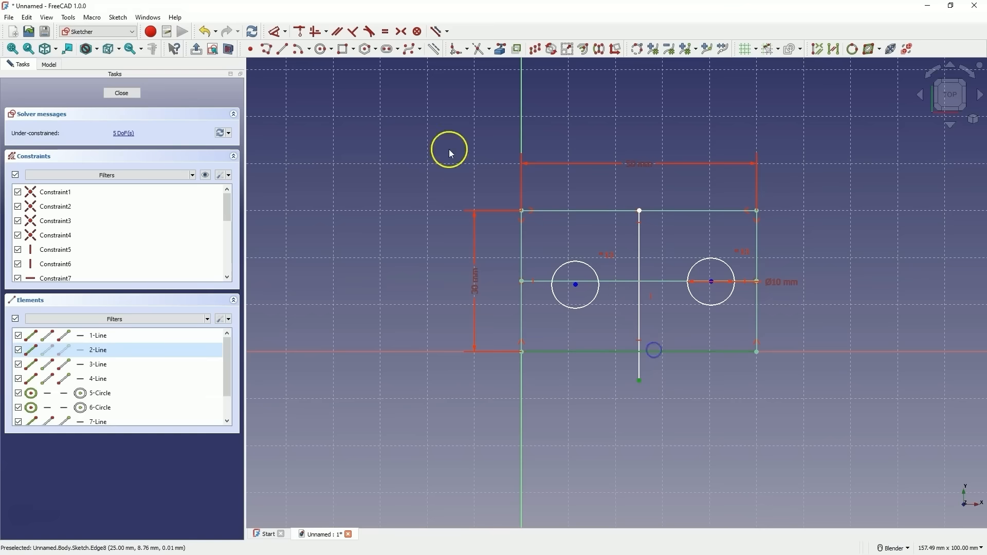
{"action": "left_click", "coordinate": [299, 32]}
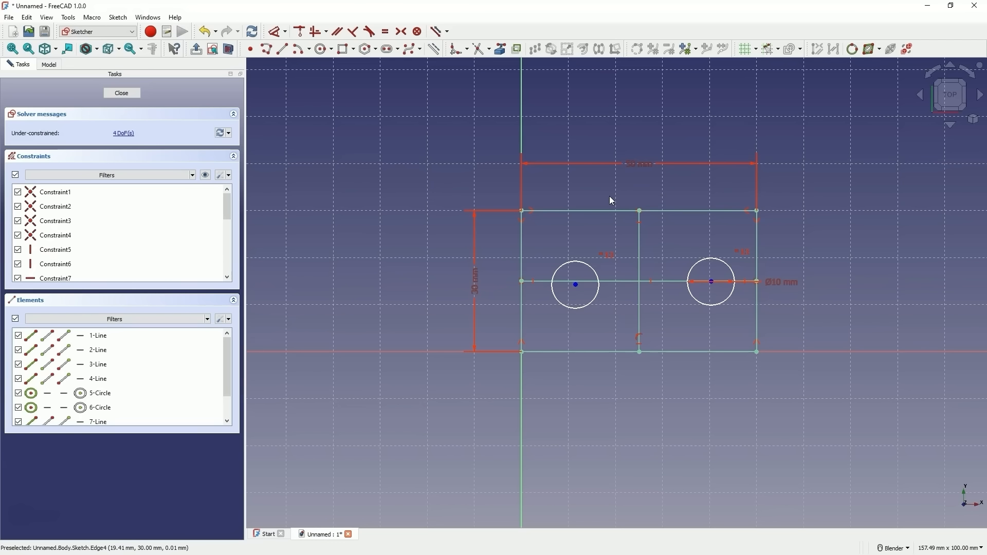
- Convert the horizontal and vertical centre lines inside the rectangle to construction geometry
{"action": "left_click", "coordinate": [607, 211]}
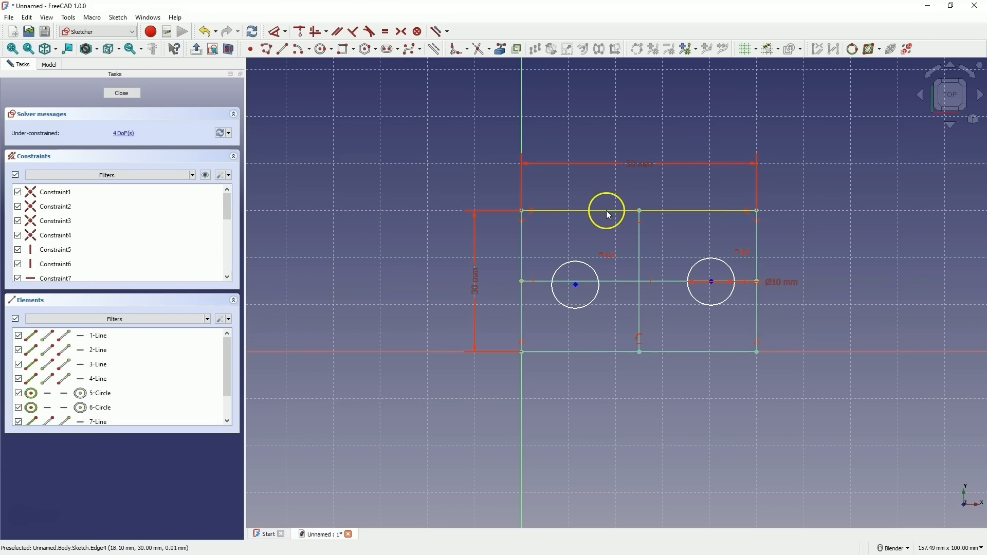
{"action": "left_click", "coordinate": [619, 281]}
{"action": "left_click", "coordinate": [639, 262]}
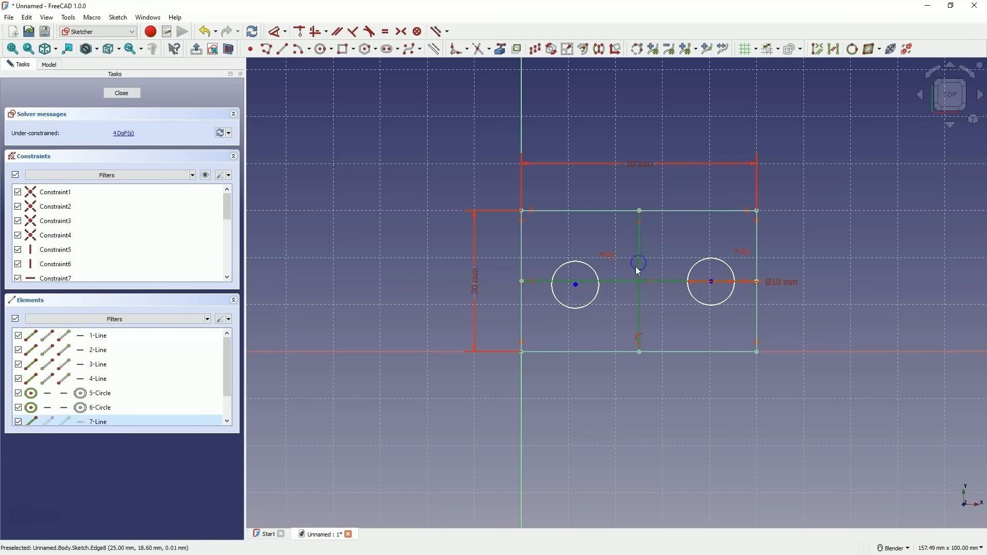
{"action": "left_click", "coordinate": [435, 50]}
{"action": "scroll", "coordinate": [640, 258], "scroll_direction": "up", "scroll_amount": 4}
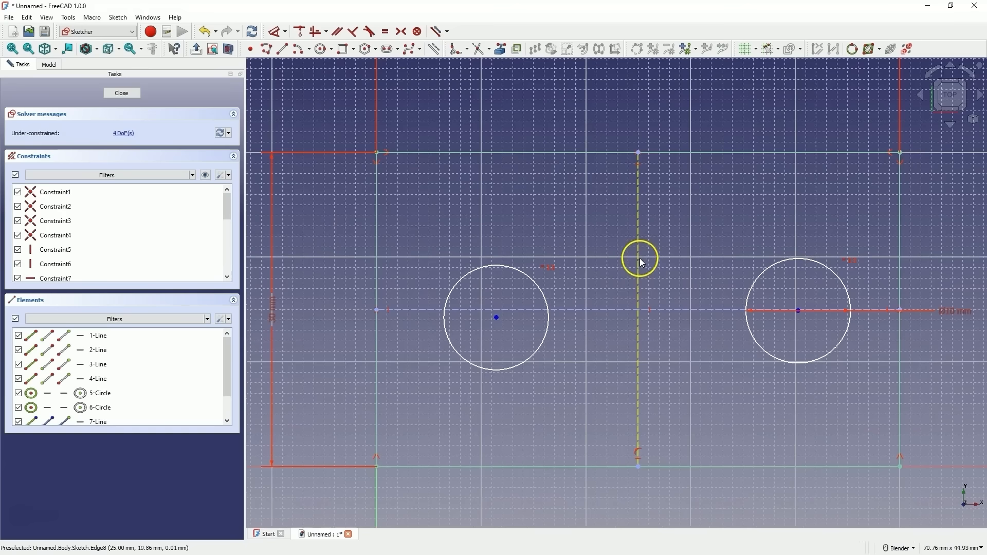
{"action": "scroll", "coordinate": [642, 265], "scroll_direction": "down", "scroll_amount": 4}
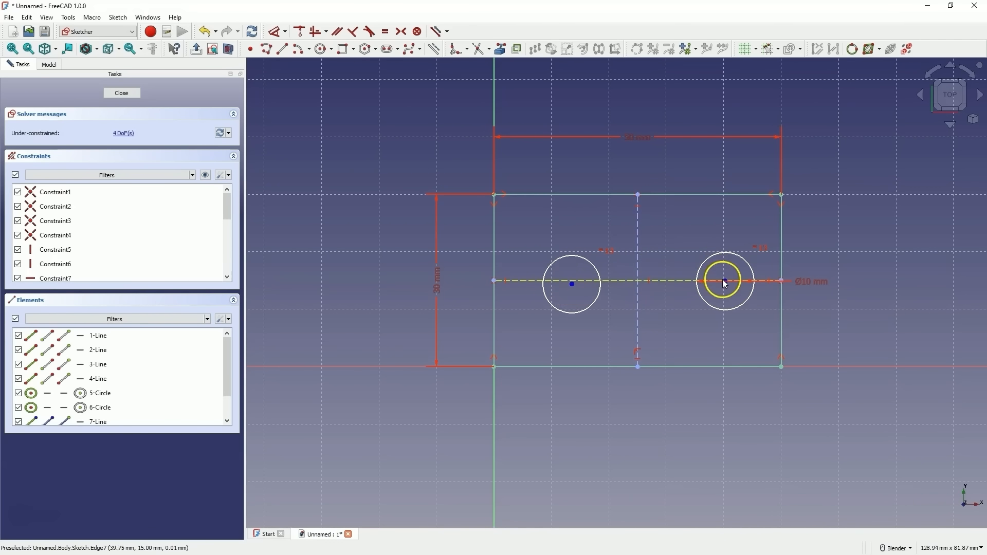
- Constrain the two circle centres symmetrically about the vertical construction line
{"action": "left_click", "coordinate": [638, 261]}
{"action": "left_click", "coordinate": [623, 233]}
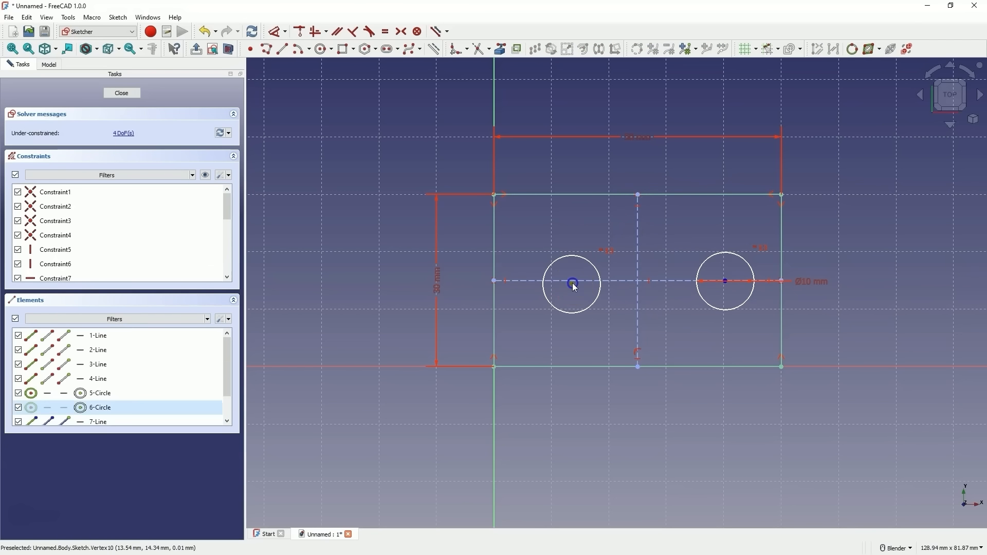
{"action": "left_click", "coordinate": [573, 284]}
{"action": "left_click", "coordinate": [725, 282]}
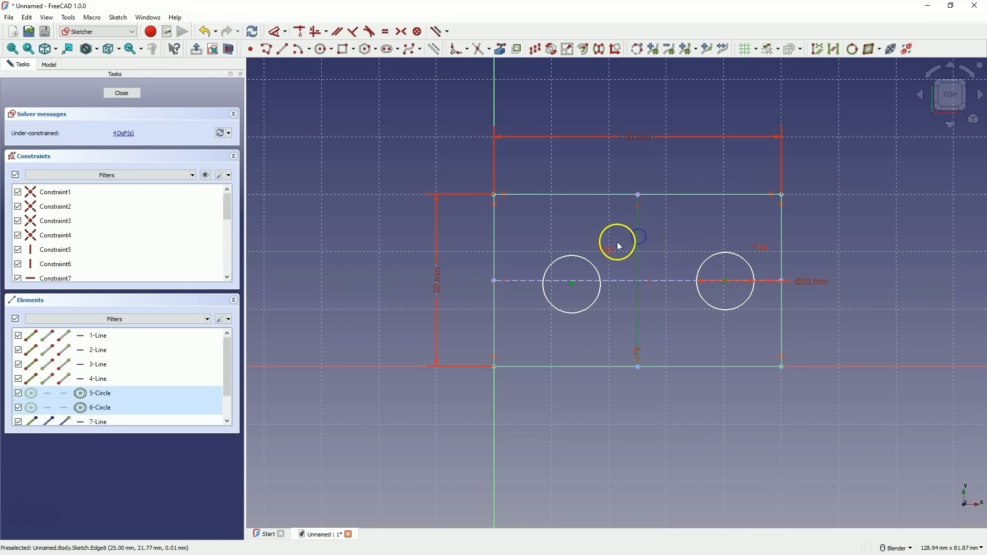
{"action": "left_click", "coordinate": [402, 31]}
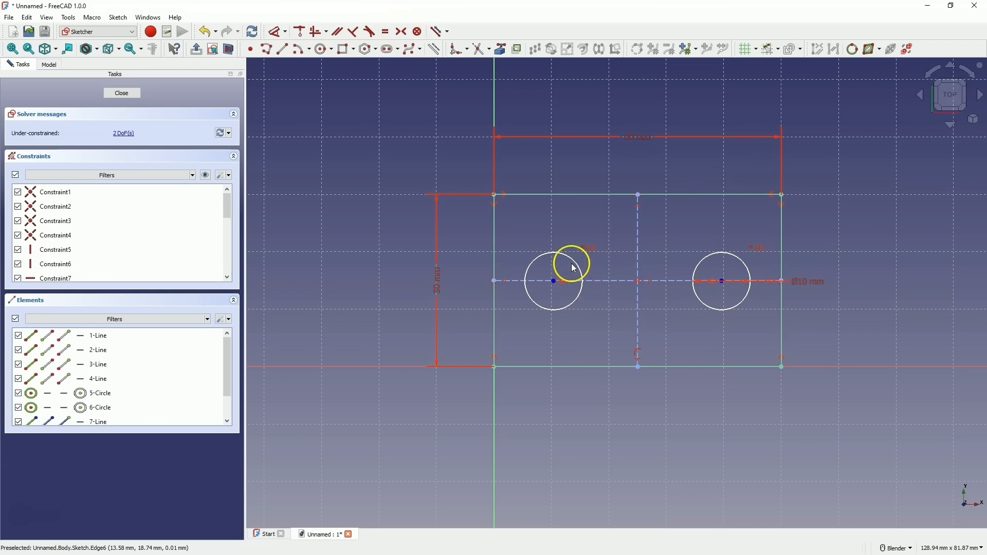
- Move the circles to test their symmetry and set the horizontal distance between their centres to 25 mm
{"action": "mouse_move", "coordinate": [553, 280]}
{"action": "left_mouse_down"}
{"action": "mouse_move", "coordinate": [652, 289]}
{"action": "mouse_move", "coordinate": [448, 269]}
{"action": "mouse_move", "coordinate": [528, 264]}
{"action": "mouse_move", "coordinate": [591, 201]}
{"action": "mouse_move", "coordinate": [587, 339]}
{"action": "mouse_move", "coordinate": [465, 260]}
{"action": "mouse_move", "coordinate": [574, 315]}
{"action": "mouse_move", "coordinate": [504, 303]}
{"action": "mouse_move", "coordinate": [571, 280]}
{"action": "mouse_move", "coordinate": [564, 297]}
{"action": "left_mouse_up"}
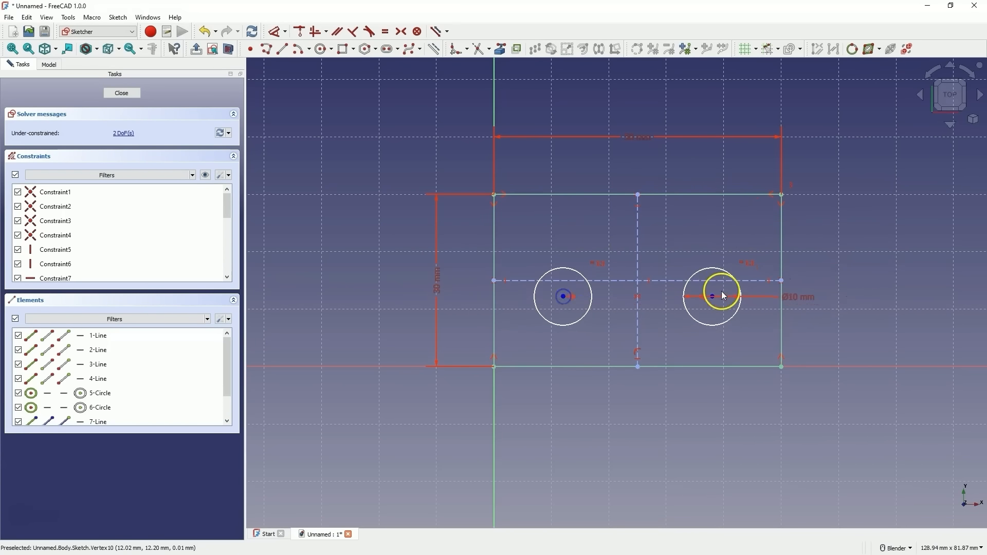
{"action": "mouse_move", "coordinate": [714, 295]}
{"action": "left_mouse_down"}
{"action": "mouse_move", "coordinate": [728, 301]}
{"action": "mouse_move", "coordinate": [709, 224]}
{"action": "mouse_move", "coordinate": [705, 289]}
{"action": "left_mouse_up"}
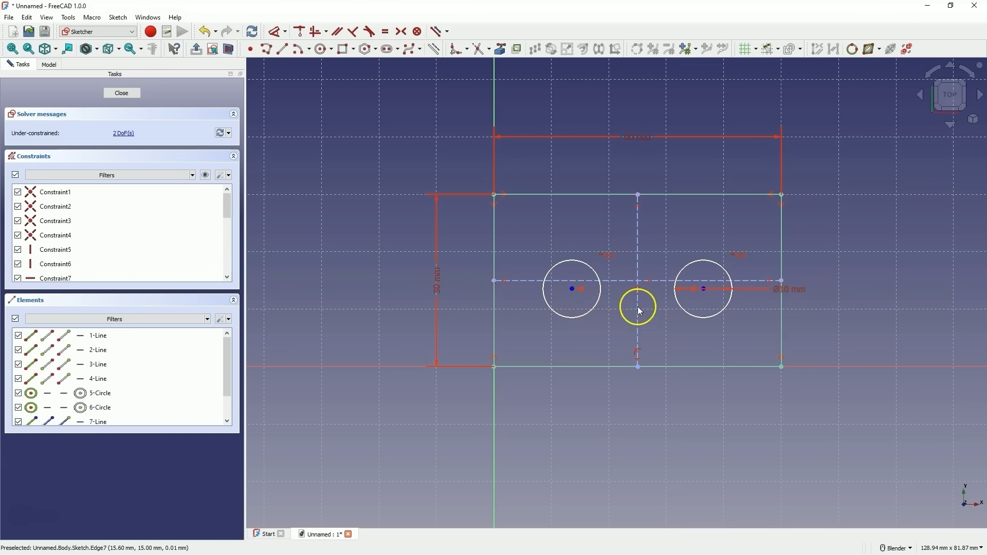
{"action": "left_click", "coordinate": [574, 290]}
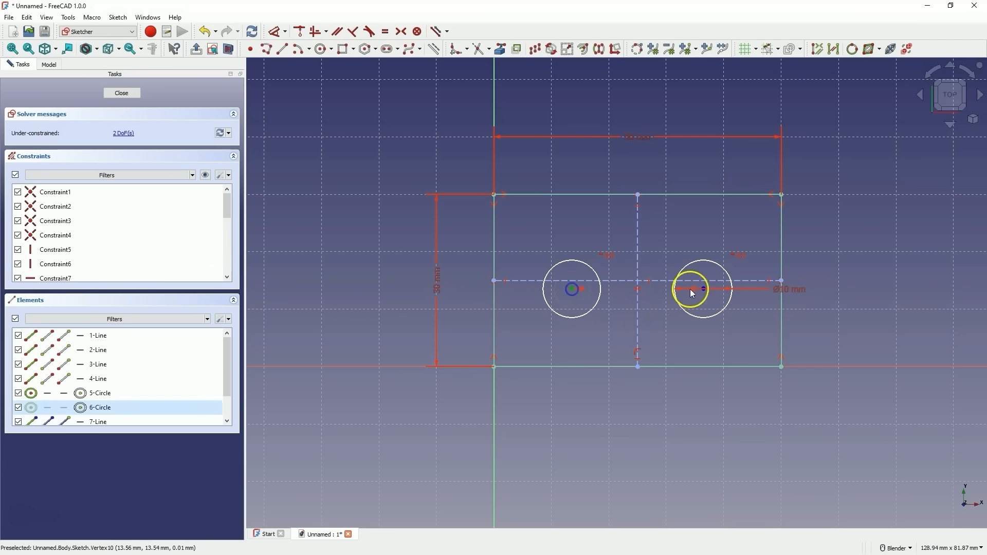
{"action": "left_click", "coordinate": [705, 291]}
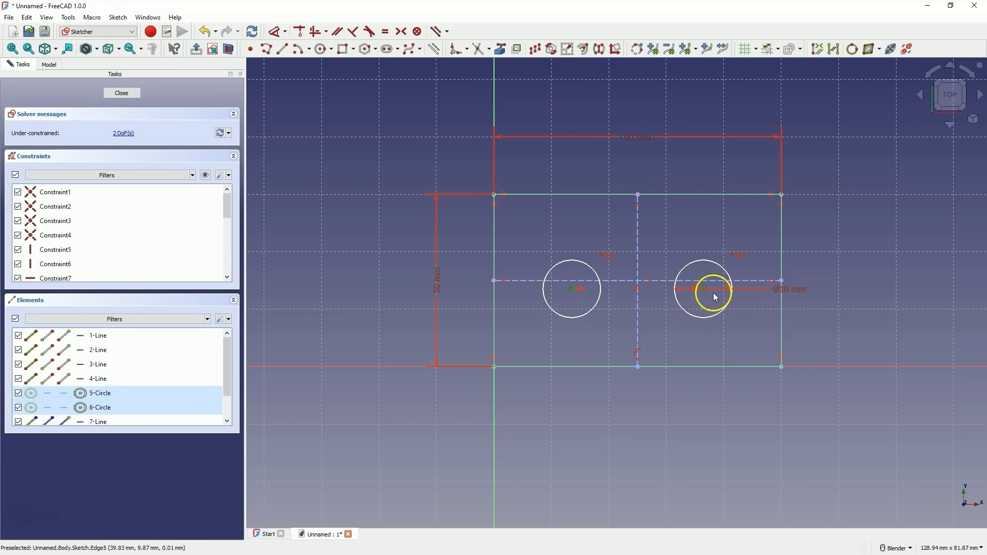
{"action": "left_click", "coordinate": [277, 32]}
{"action": "left_click", "coordinate": [638, 432]}
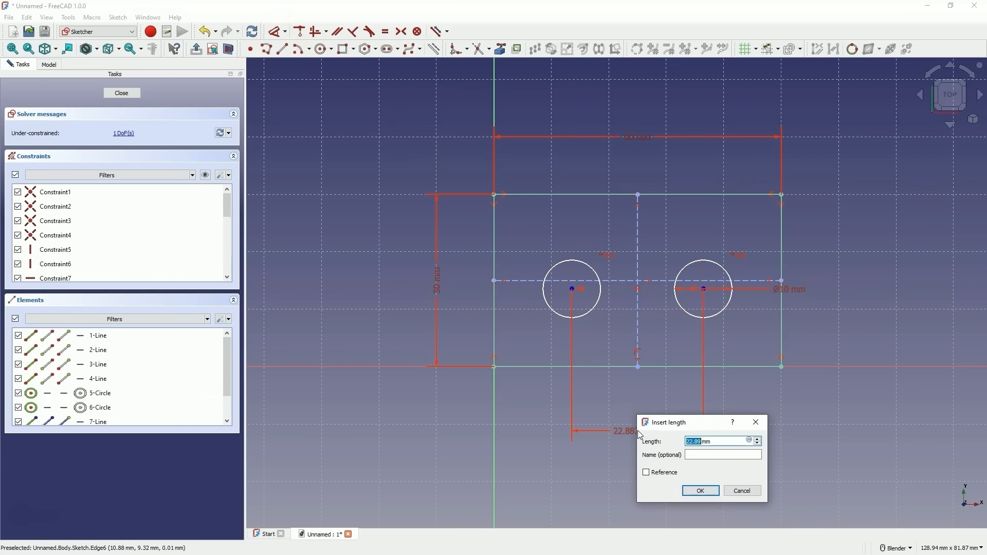
{"action": "type", "text": "25"}
{"action": "key", "text": "Return"}
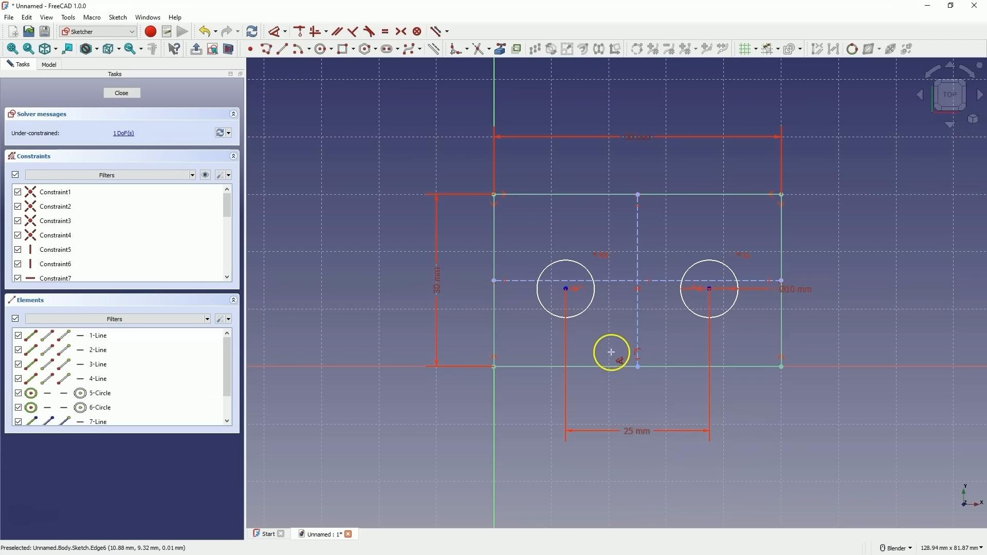
{"action": "right_click", "coordinate": [618, 396]}
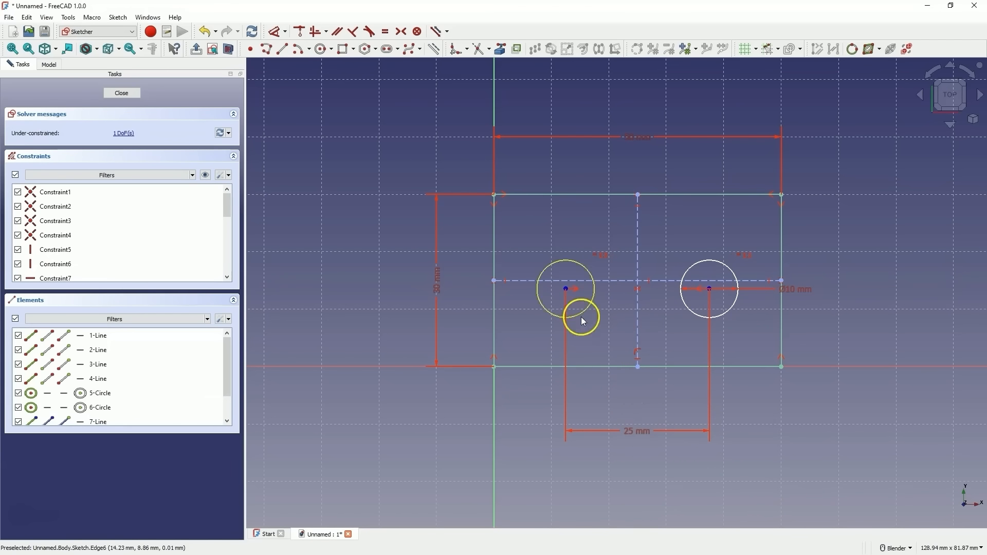
- Test the circle pair's vertical movement and constrain the left circle's centre onto the horizontal construction line
{"action": "mouse_move", "coordinate": [567, 290]}
{"action": "left_mouse_down"}
{"action": "mouse_move", "coordinate": [574, 188]}
{"action": "mouse_move", "coordinate": [572, 364]}
{"action": "mouse_move", "coordinate": [569, 159]}
{"action": "mouse_move", "coordinate": [569, 344]}
{"action": "mouse_move", "coordinate": [592, 253]}
{"action": "mouse_move", "coordinate": [564, 267]}
{"action": "mouse_move", "coordinate": [569, 150]}
{"action": "mouse_move", "coordinate": [575, 231]}
{"action": "mouse_move", "coordinate": [595, 244]}
{"action": "mouse_move", "coordinate": [583, 301]}
{"action": "left_mouse_up"}
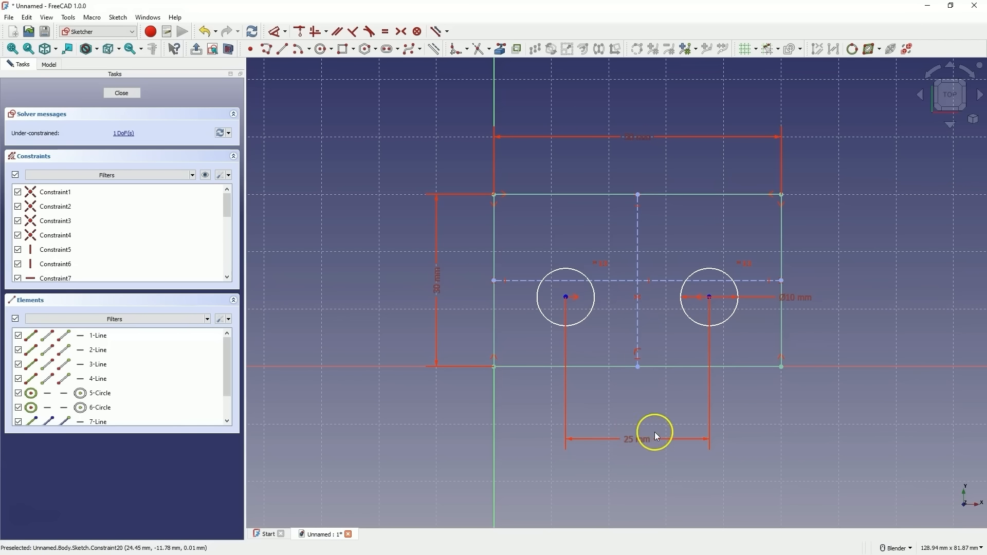
{"action": "left_click_drag", "start_coordinate": [565, 299], "coordinate": [583, 232]}
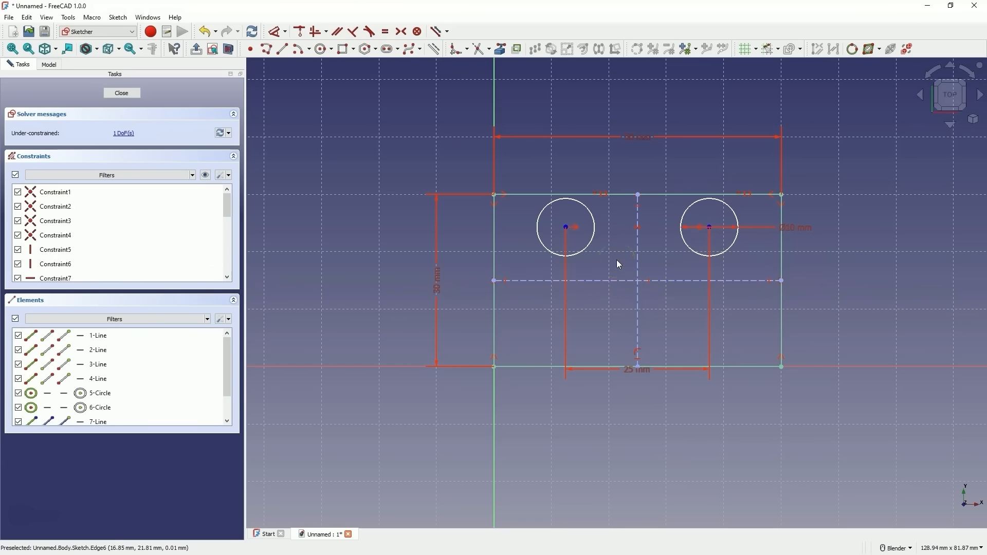
{"action": "left_click", "coordinate": [568, 228]}
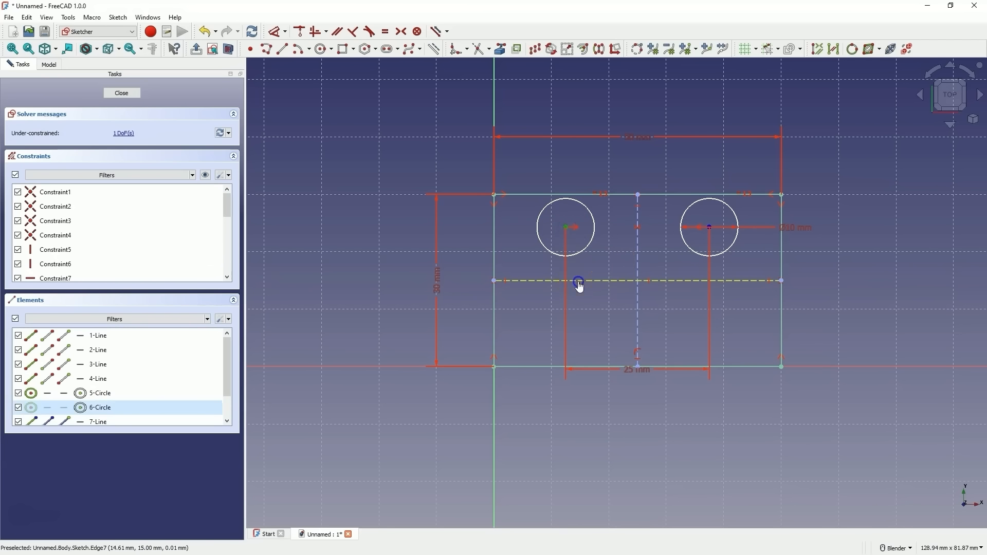
{"action": "left_click", "coordinate": [579, 281]}
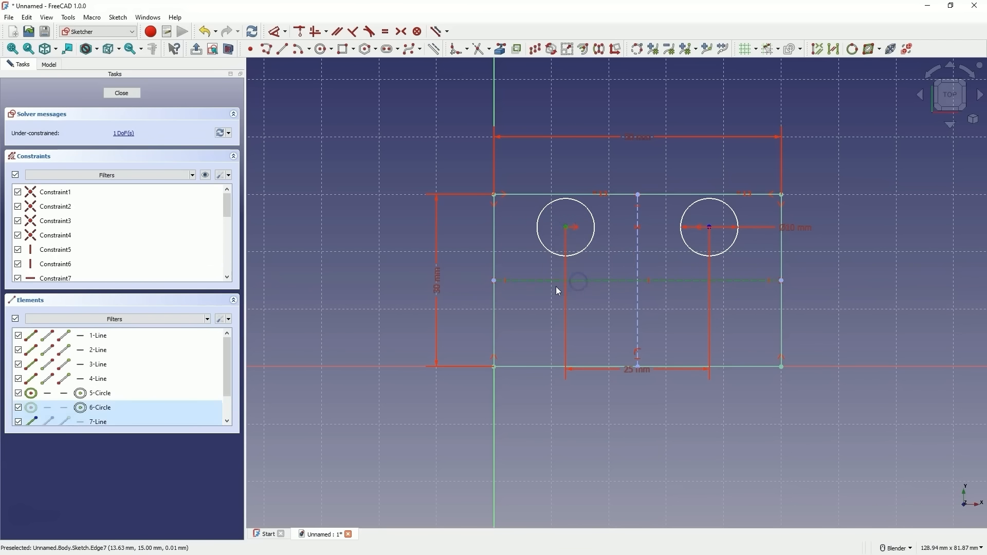
{"action": "left_click", "coordinate": [301, 33]}
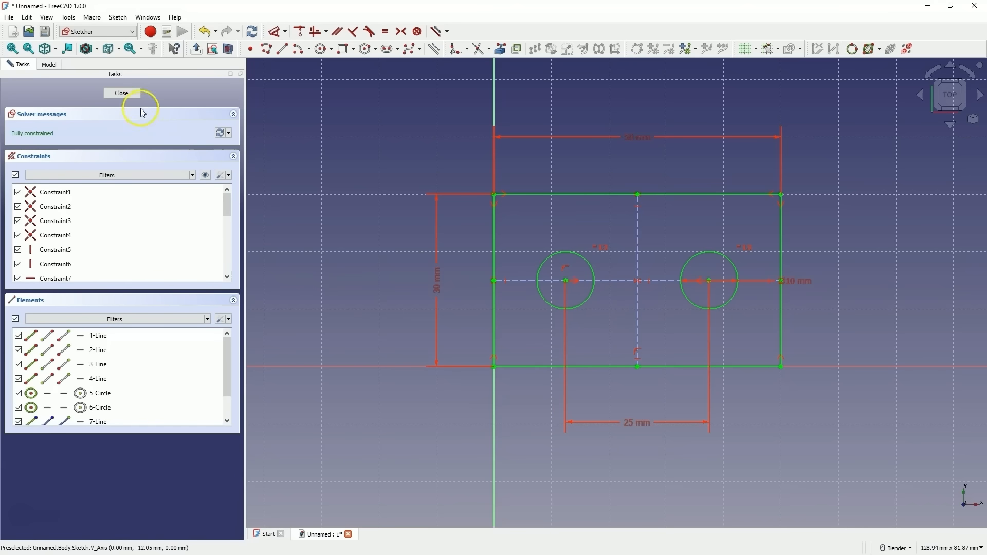
- Close the sketch and pad it to a length of 10 mm
{"action": "left_click", "coordinate": [127, 93]}
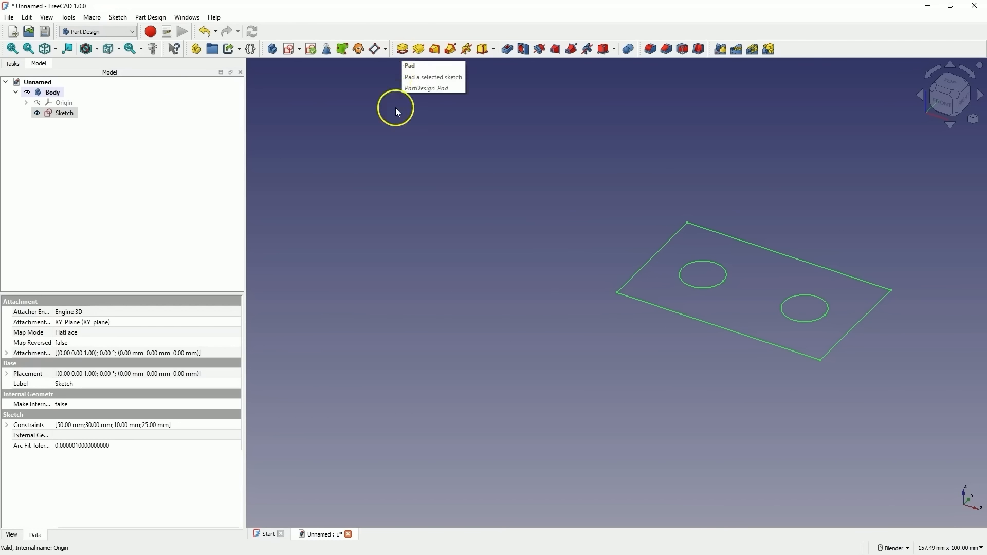
{"action": "left_click", "coordinate": [403, 50]}
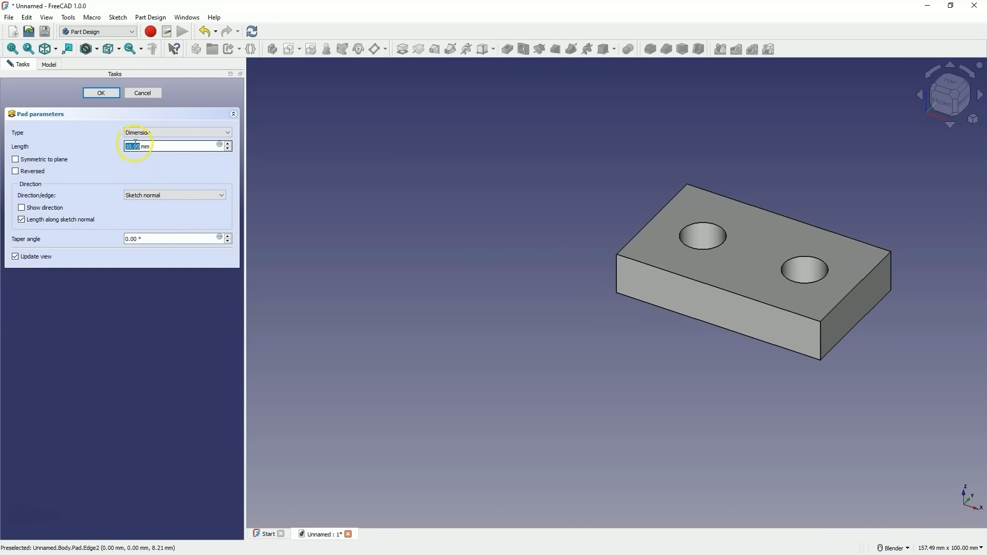
{"action": "scroll", "coordinate": [134, 144], "scroll_direction": "up", "scroll_amount": 6}
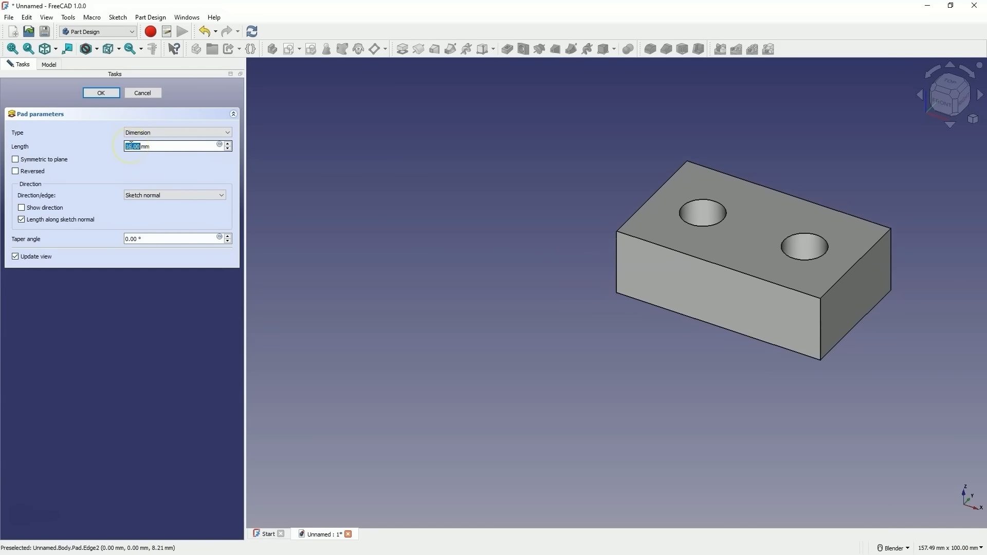
{"action": "scroll", "coordinate": [131, 145], "scroll_direction": "down", "scroll_amount": 7}
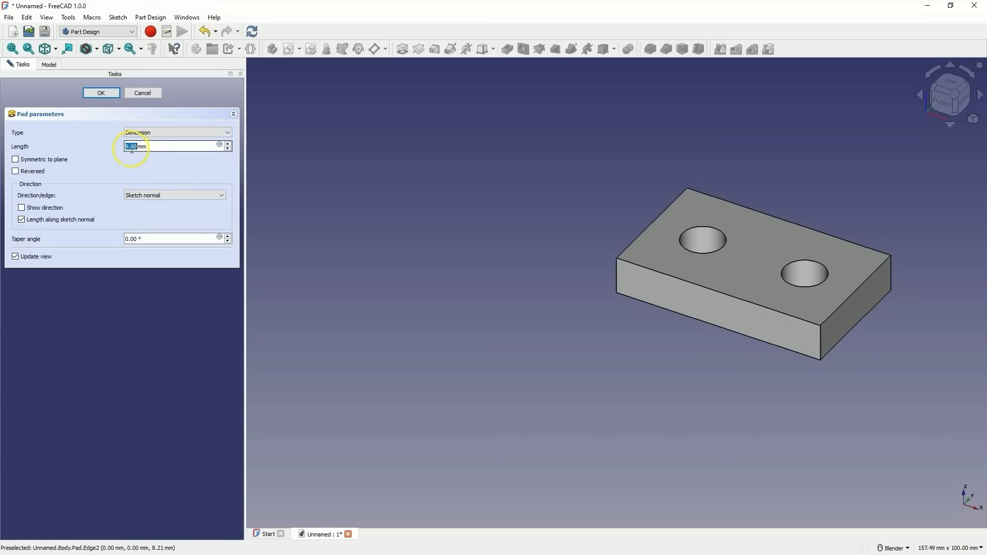
{"action": "scroll", "coordinate": [136, 147], "scroll_direction": "up", "scroll_amount": 13}
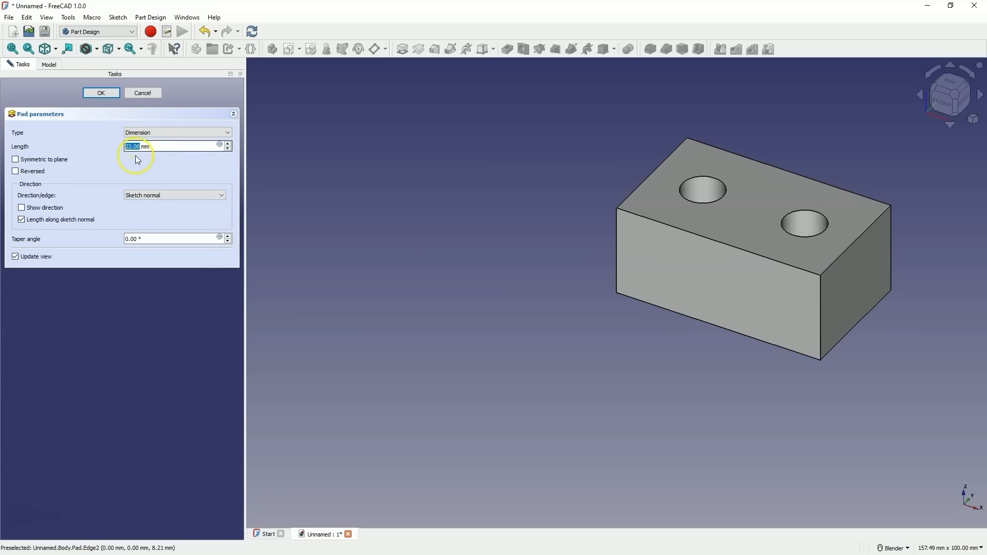
{"action": "scroll", "coordinate": [138, 147], "scroll_direction": "down", "scroll_amount": 4}
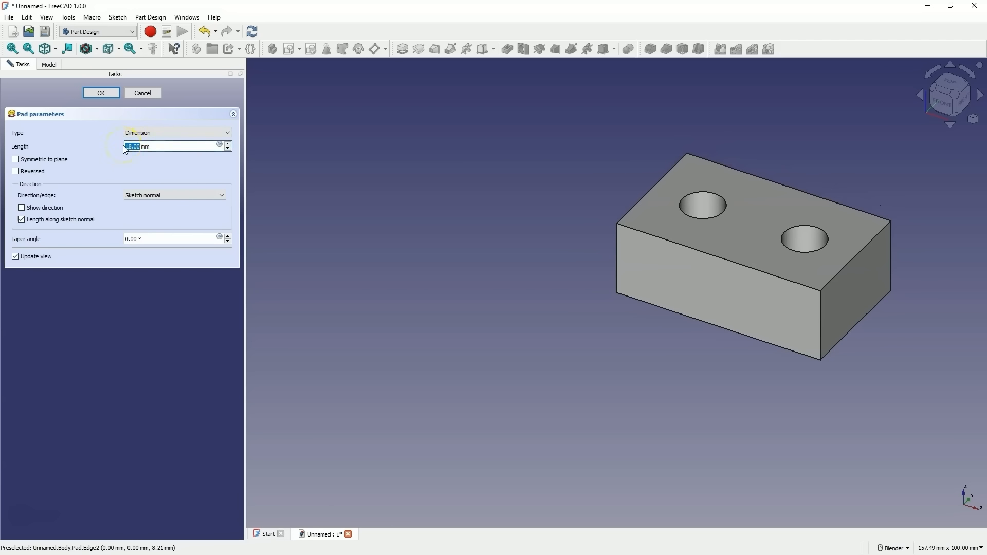
{"action": "type", "text": "10"}
{"action": "left_click", "coordinate": [105, 147]}
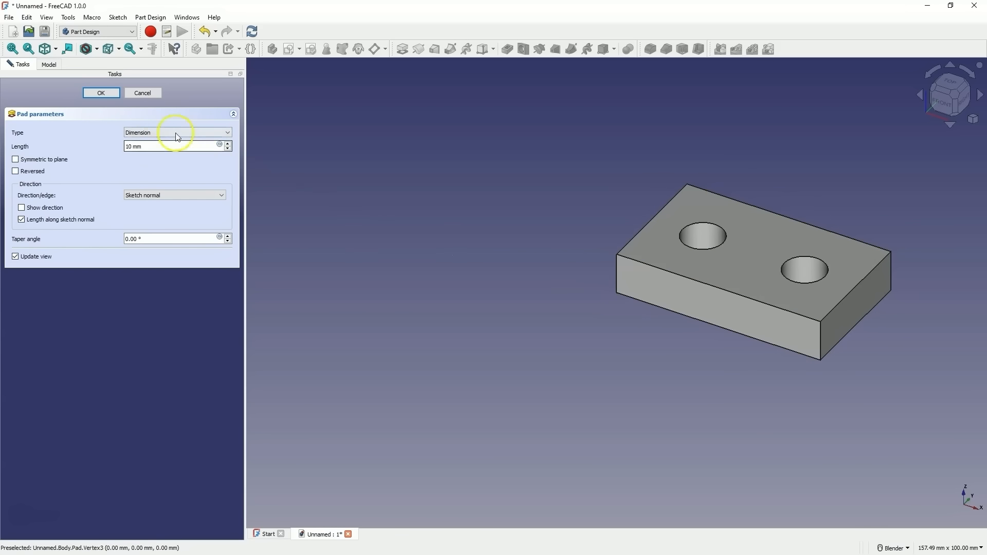
{"action": "left_click", "coordinate": [111, 94]}
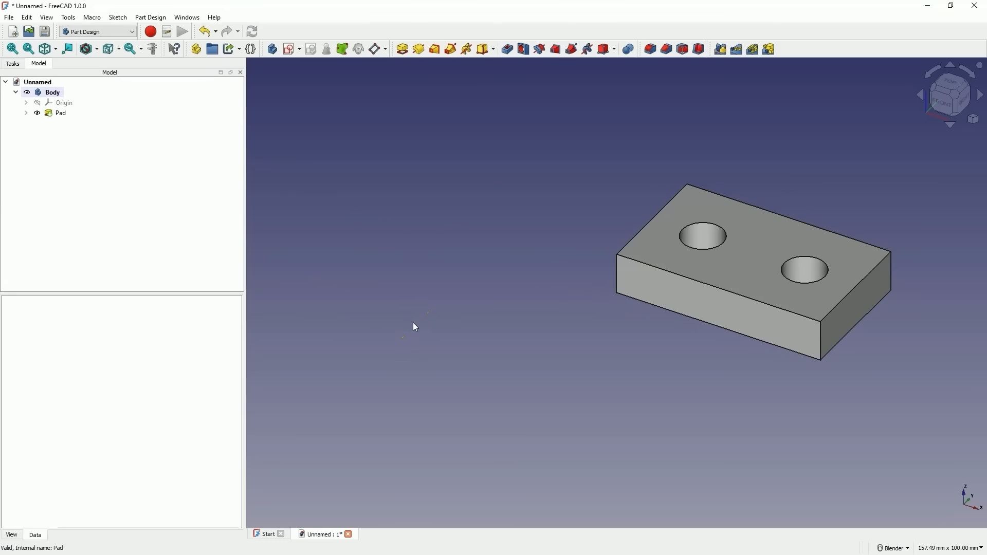
- Examine the padded block and its two holes from different angles and distances
{"action": "middle_click_drag", "start_coordinate": [625, 238], "coordinate": [605, 243], "text": "shift"}
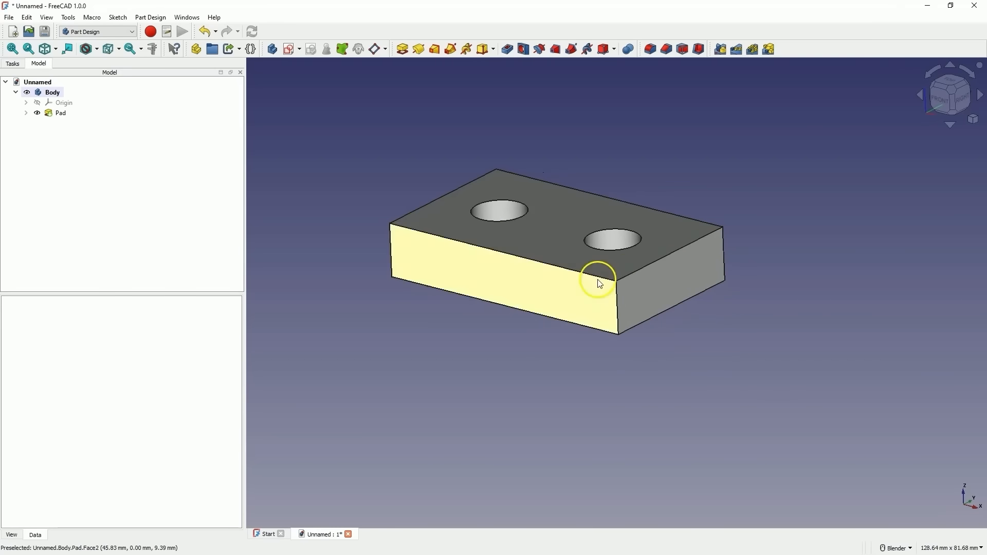
{"action": "middle_click_drag", "start_coordinate": [683, 169], "coordinate": [727, 137]}
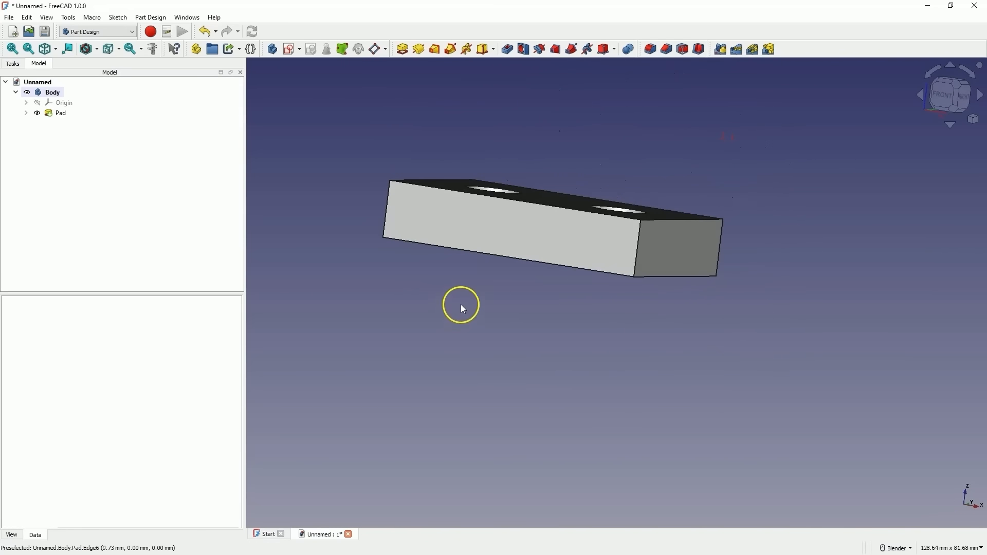
{"action": "middle_click_drag", "start_coordinate": [461, 305], "coordinate": [529, 383], "text": "shift"}
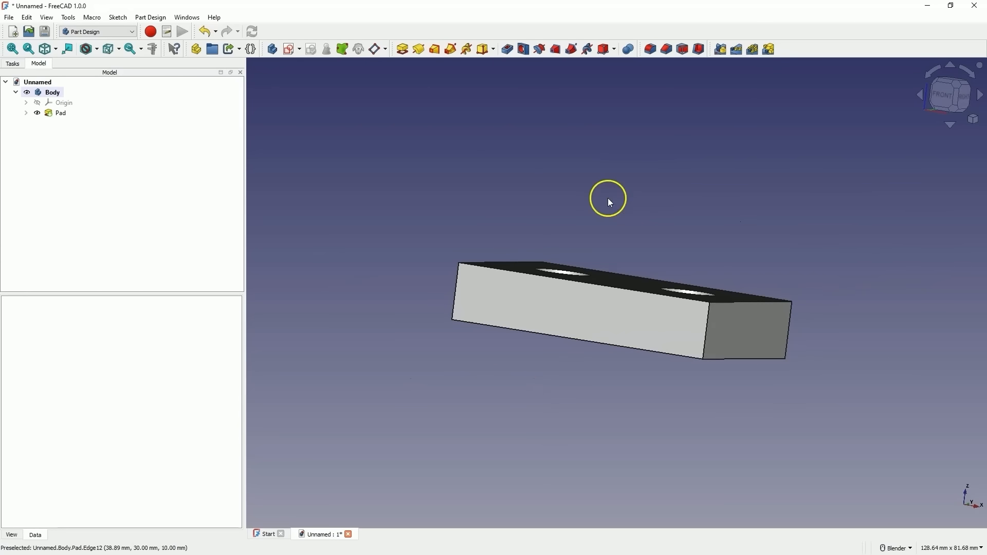
{"action": "scroll", "coordinate": [605, 278], "scroll_direction": "up", "scroll_amount": 5}
{"action": "scroll", "coordinate": [607, 279], "scroll_direction": "down", "scroll_amount": 8}
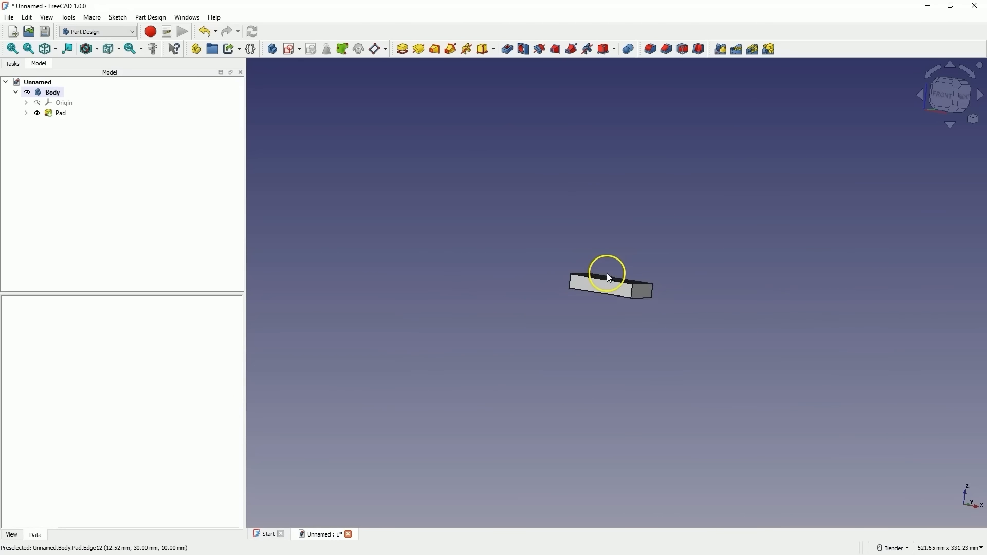
{"action": "scroll", "coordinate": [608, 278], "scroll_direction": "up", "scroll_amount": 2}
{"action": "scroll", "coordinate": [608, 273], "scroll_direction": "up", "scroll_amount": 4}
{"action": "scroll", "coordinate": [609, 265], "scroll_direction": "down", "scroll_amount": 7}
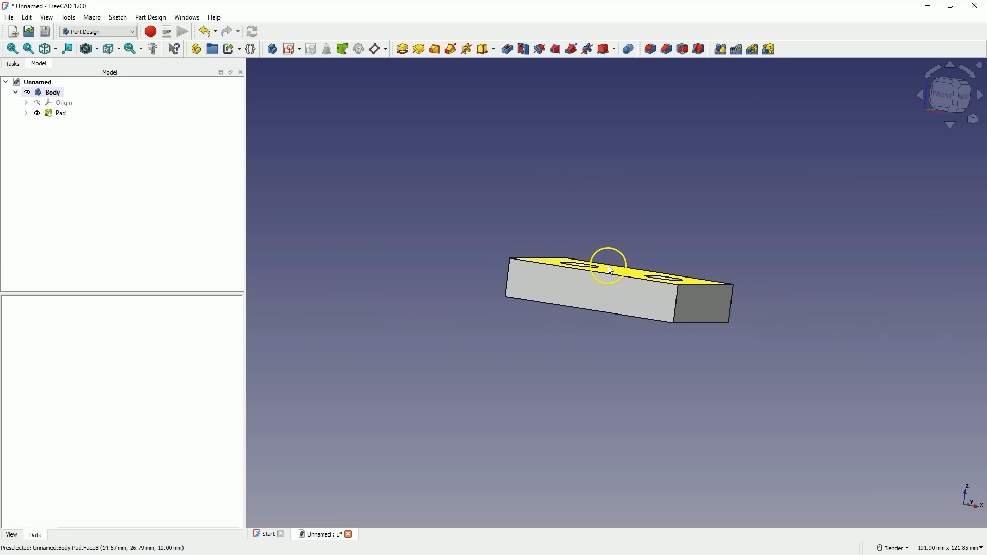
{"action": "middle_click_drag", "start_coordinate": [609, 232], "coordinate": [604, 247]}
{"action": "scroll", "coordinate": [612, 278], "scroll_direction": "up", "scroll_amount": 4}
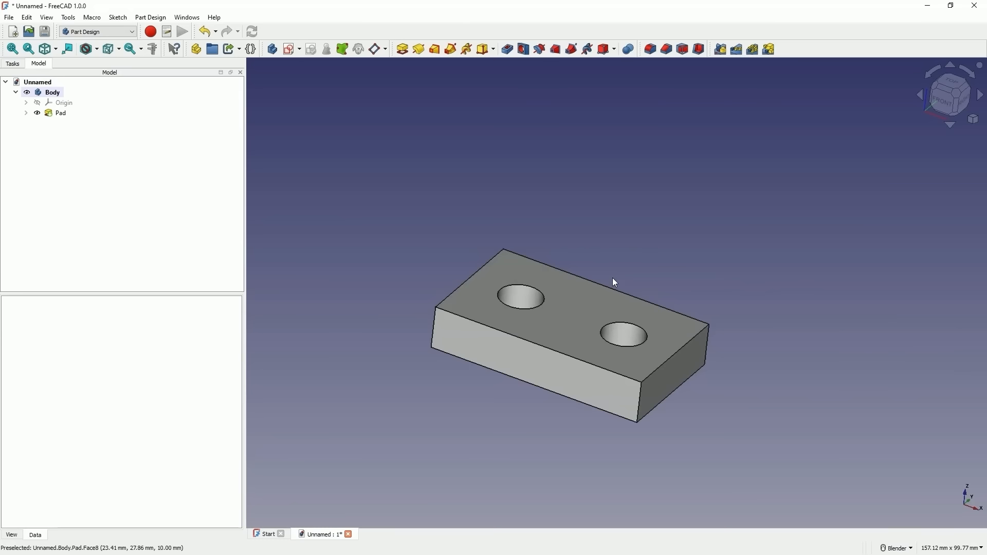
{"action": "left_click", "coordinate": [707, 384]}
{"action": "mouse_move", "coordinate": [909, 552]}
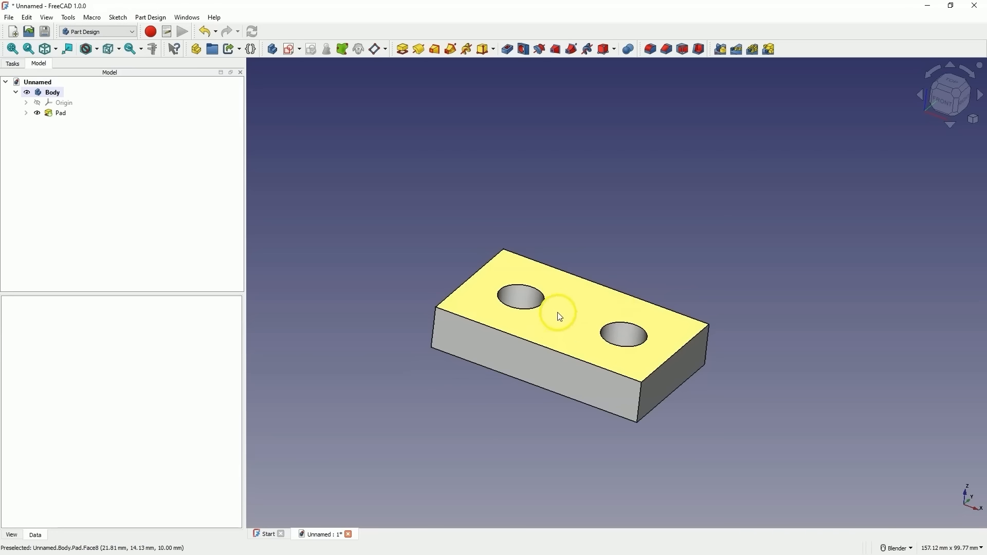
- Create a new sketch on the padded block's top face
{"action": "left_click", "coordinate": [576, 311]}
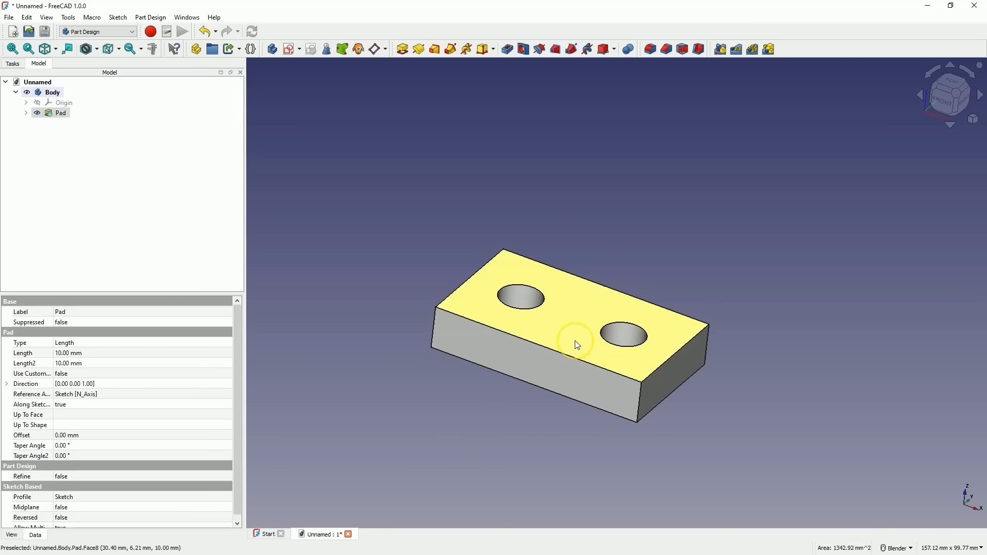
{"action": "left_click", "coordinate": [550, 298]}
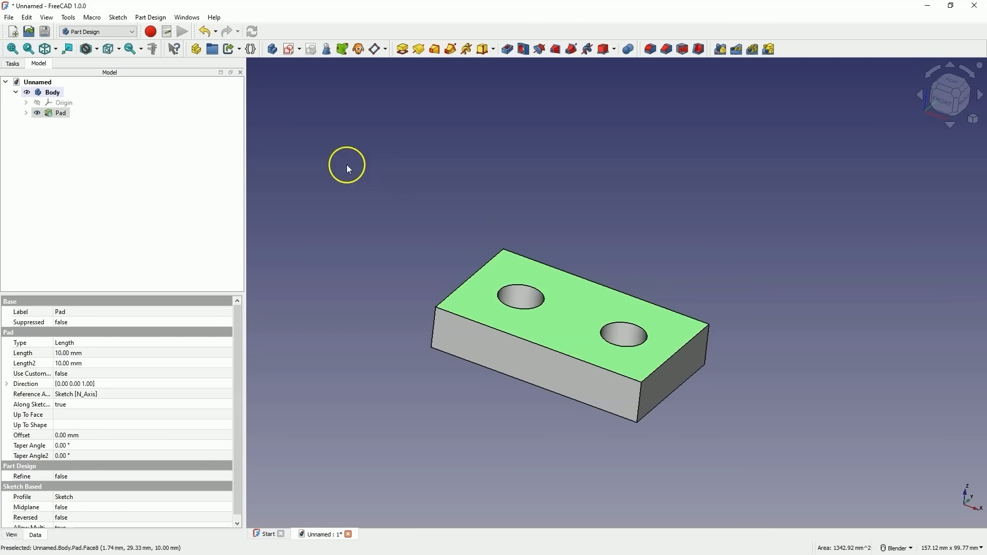
{"action": "left_click", "coordinate": [289, 52]}
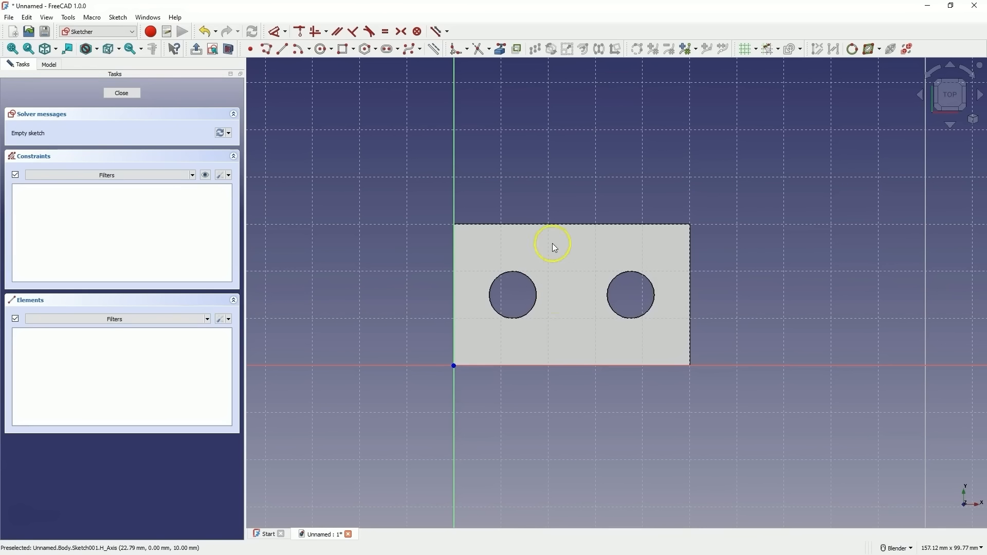
- Sketch a rectangle about 30 mm tall between the two holes, ending on the horizontal axis, and test moving its upper-left corner
{"action": "left_click", "coordinate": [347, 49]}
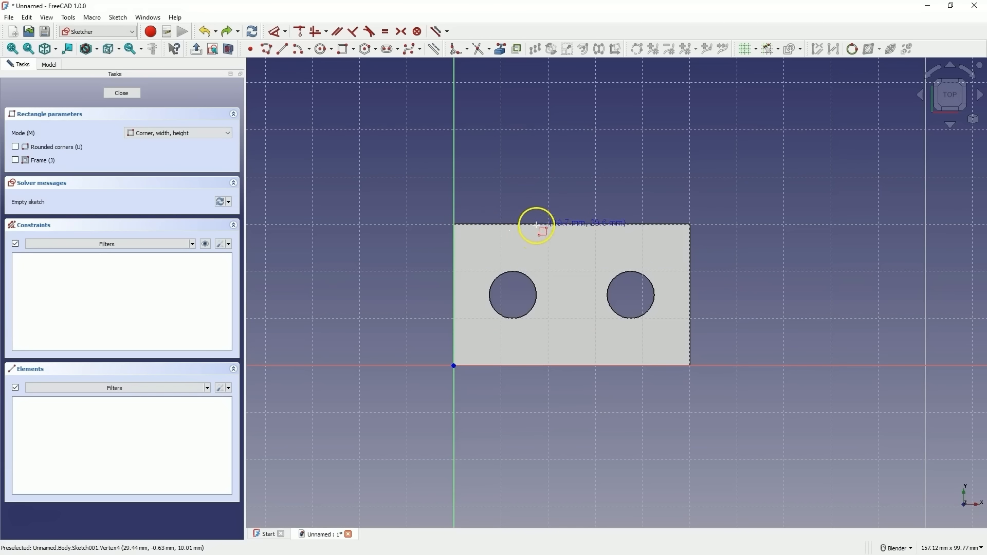
{"action": "left_click", "coordinate": [547, 224]}
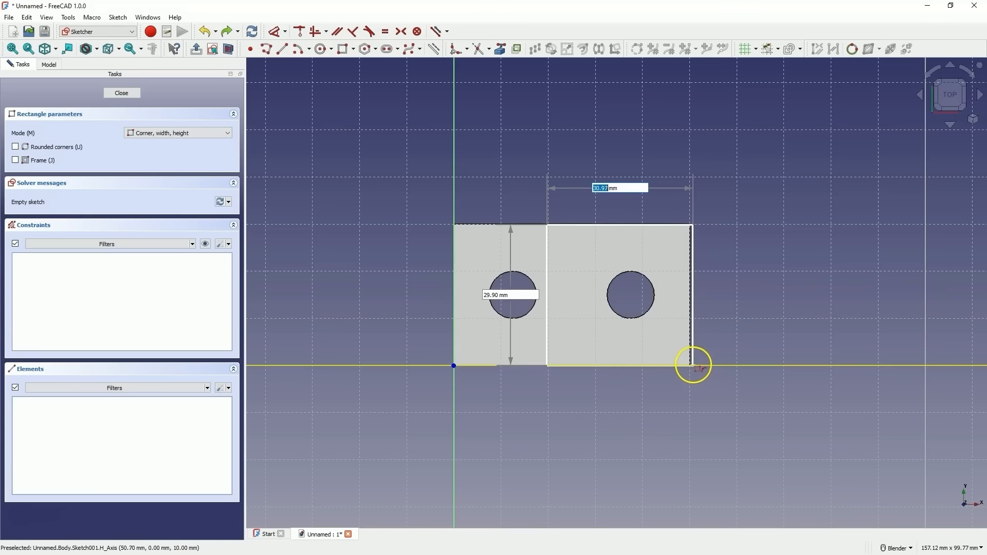
{"action": "left_click", "coordinate": [600, 366]}
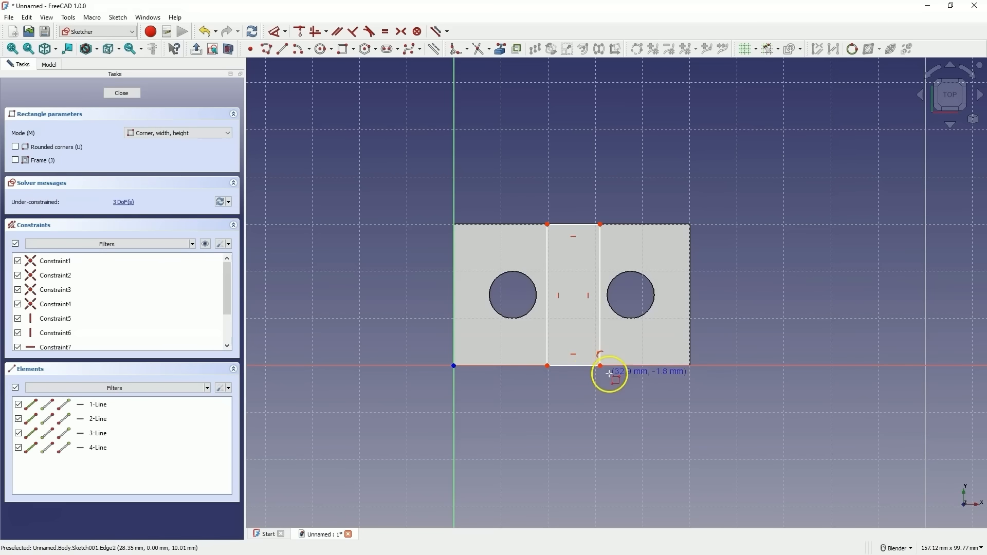
{"action": "right_click", "coordinate": [491, 196]}
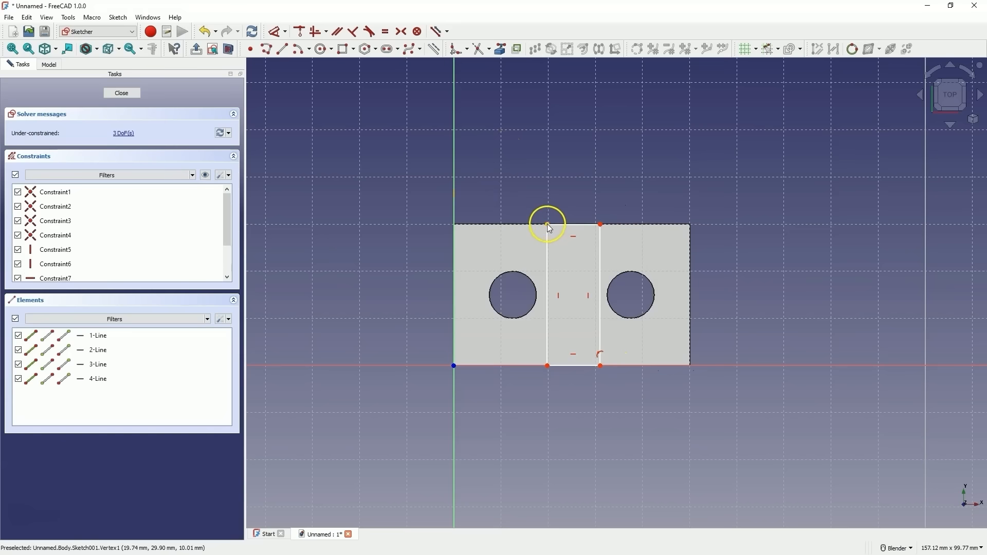
{"action": "left_click_drag", "start_coordinate": [548, 223], "coordinate": [578, 233]}
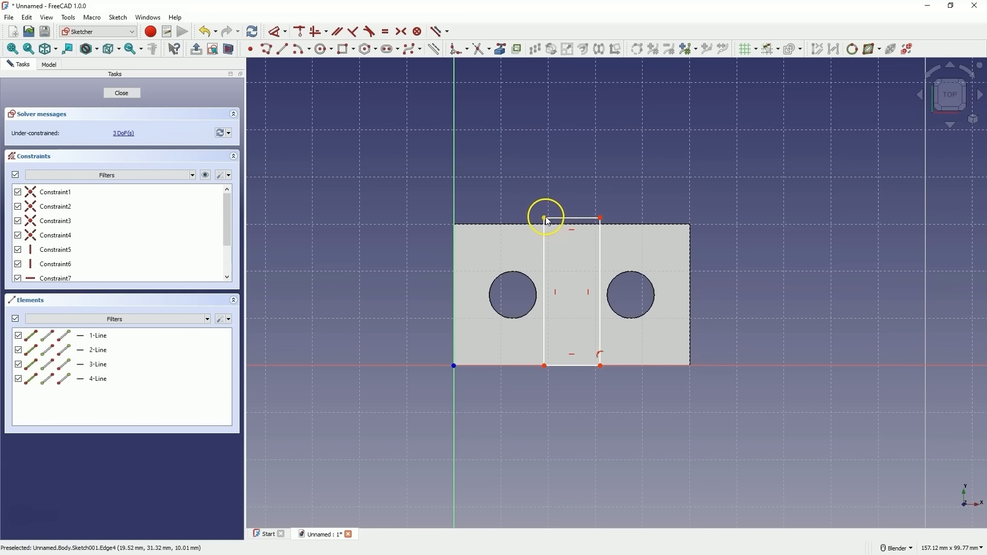
- Move the rectangle's upper-left corner above the block's upper edge, and project that block edge into the sketch as external geometry
{"action": "mouse_move", "coordinate": [545, 218]}
{"action": "left_mouse_down"}
{"action": "mouse_move", "coordinate": [558, 236]}
{"action": "mouse_move", "coordinate": [549, 205]}
{"action": "left_mouse_up"}
{"action": "left_click", "coordinate": [560, 235]}
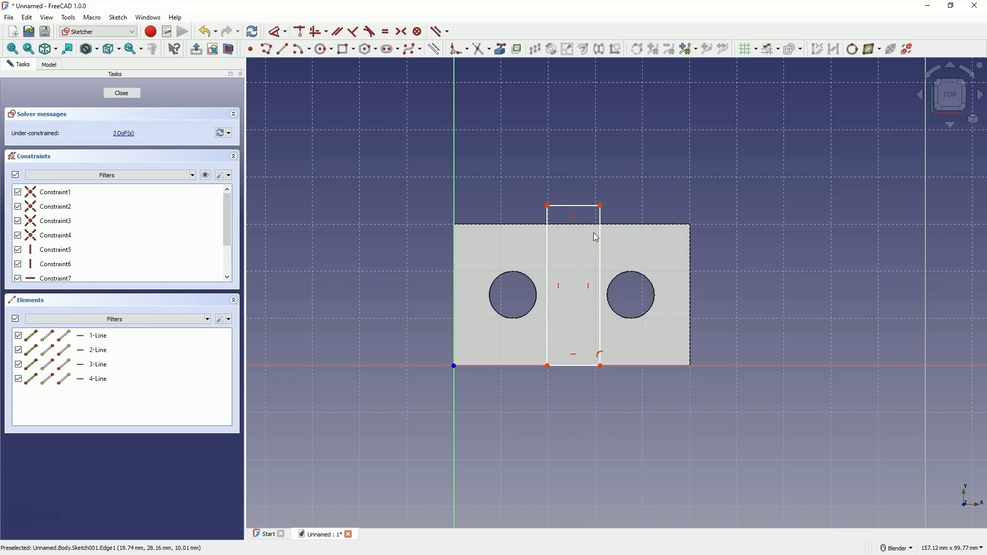
{"action": "left_click", "coordinate": [498, 52]}
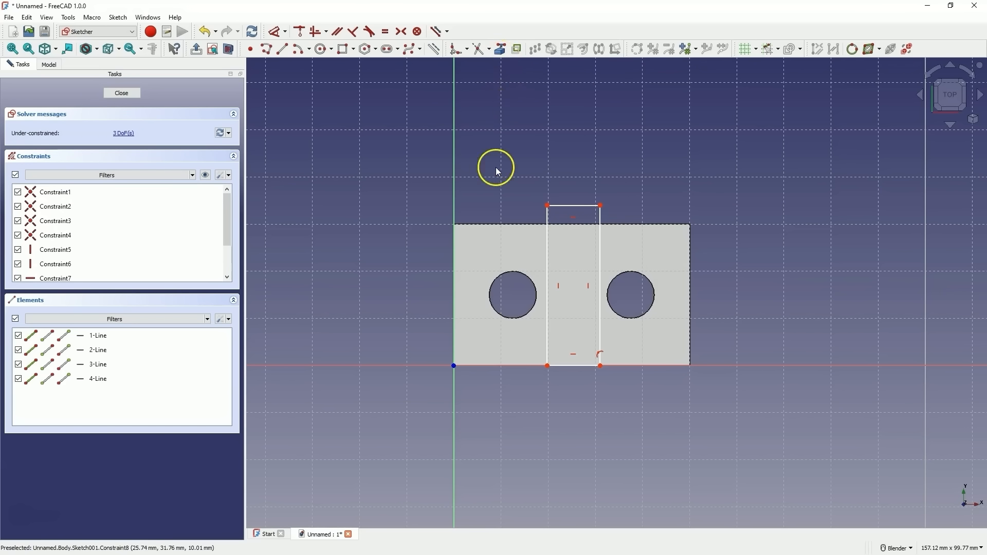
{"action": "left_click", "coordinate": [501, 53]}
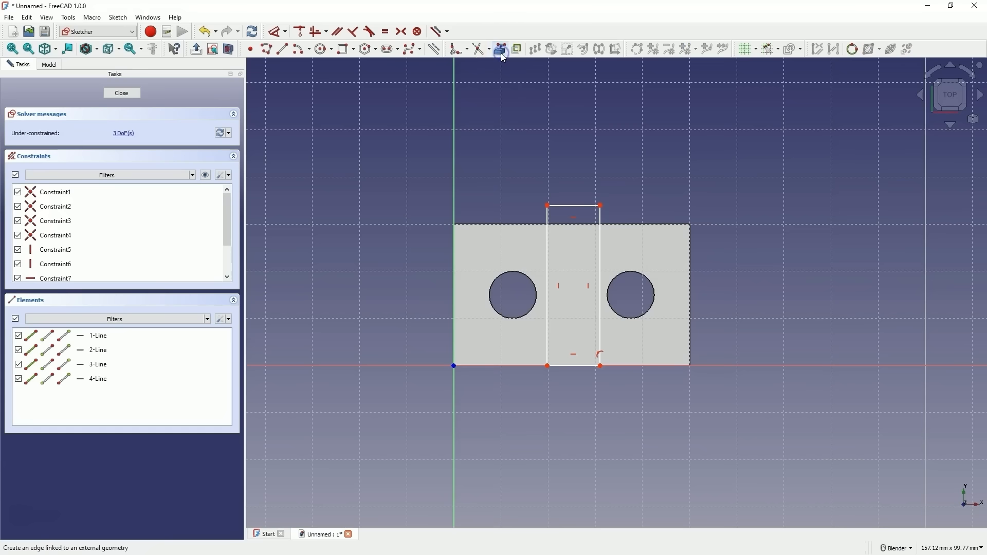
{"action": "left_click", "coordinate": [514, 222]}
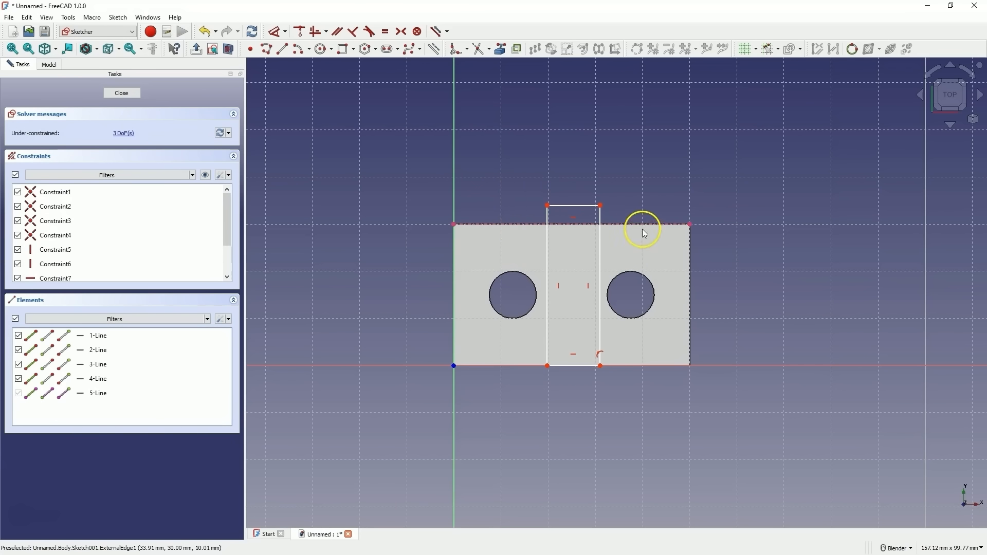
- Constrain the rectangle's upper-left corner onto the projected block edge and test the constraint by moving the rectangle's sides
{"action": "left_click", "coordinate": [564, 211]}
{"action": "left_click", "coordinate": [548, 207]}
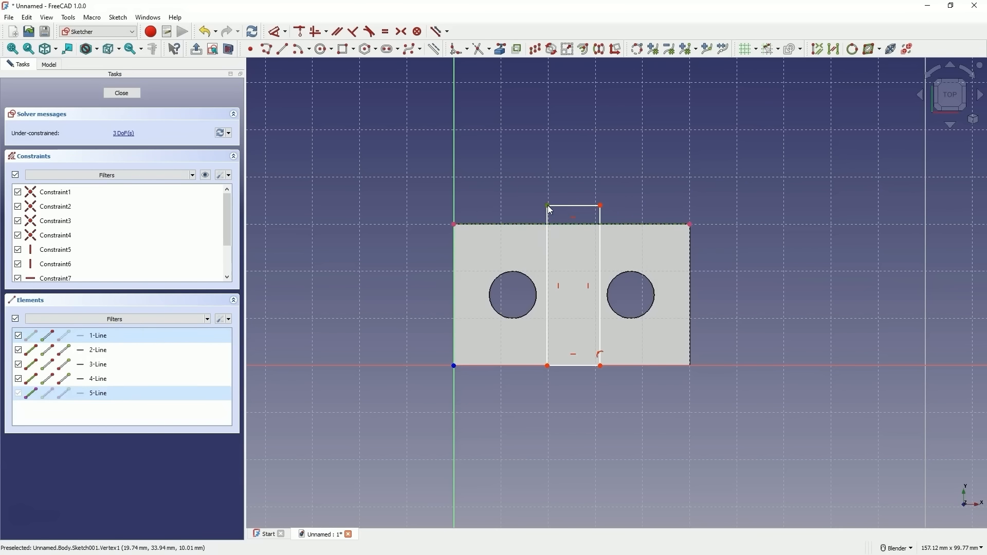
{"action": "left_click", "coordinate": [302, 31]}
{"action": "mouse_move", "coordinate": [548, 268]}
{"action": "left_mouse_down"}
{"action": "mouse_move", "coordinate": [517, 236]}
{"action": "mouse_move", "coordinate": [544, 226]}
{"action": "left_mouse_up"}
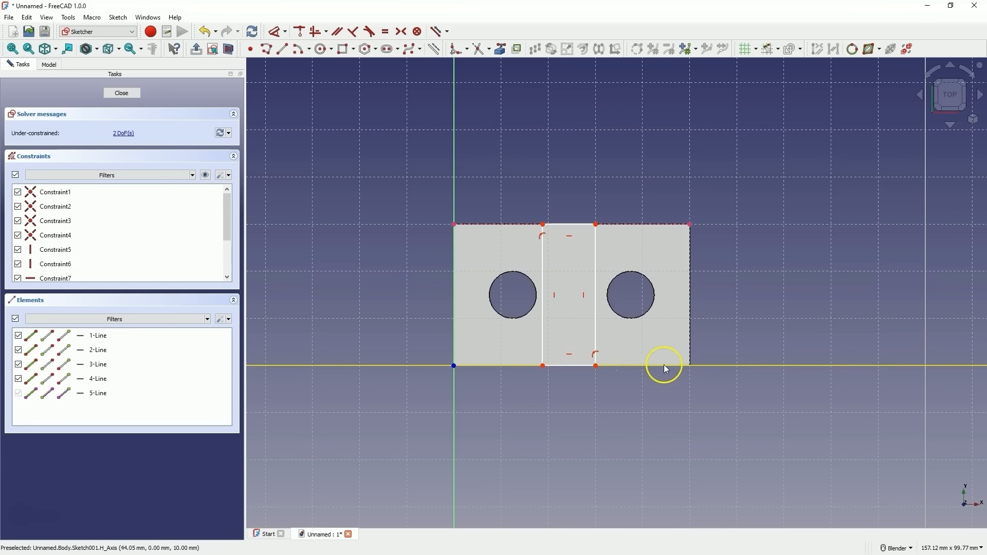
{"action": "left_click_drag", "start_coordinate": [596, 288], "coordinate": [592, 225]}
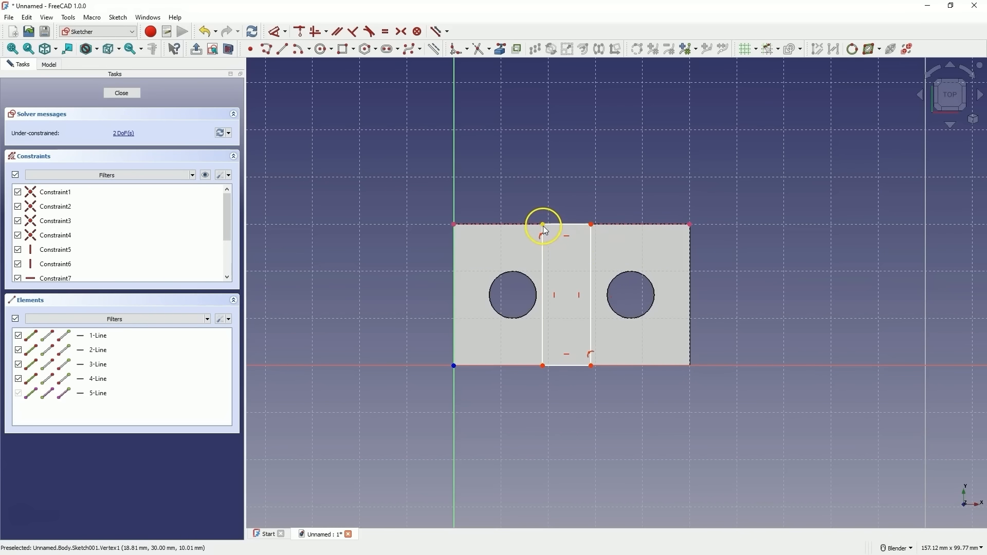
{"action": "left_click", "coordinate": [543, 262]}
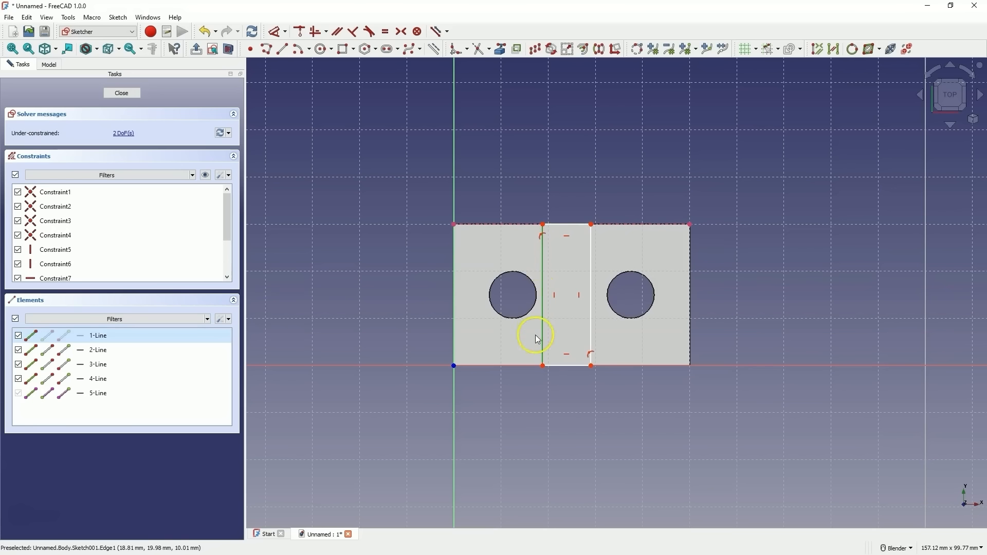
{"action": "left_click_drag", "start_coordinate": [545, 224], "coordinate": [549, 286]}
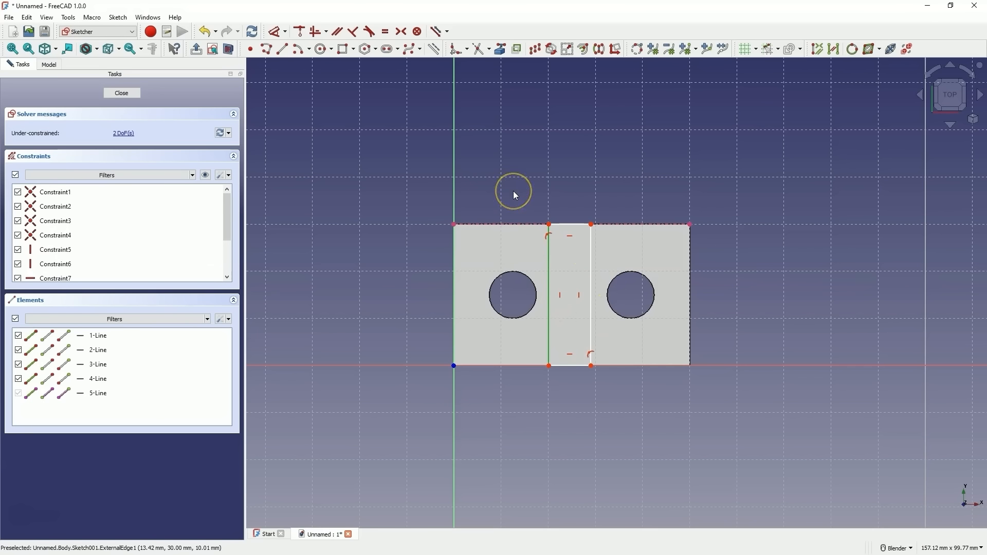
- Add a point inside the rectangle and constrain it symmetrically between the origin and the block's upper-right corner
{"action": "left_click", "coordinate": [252, 50]}
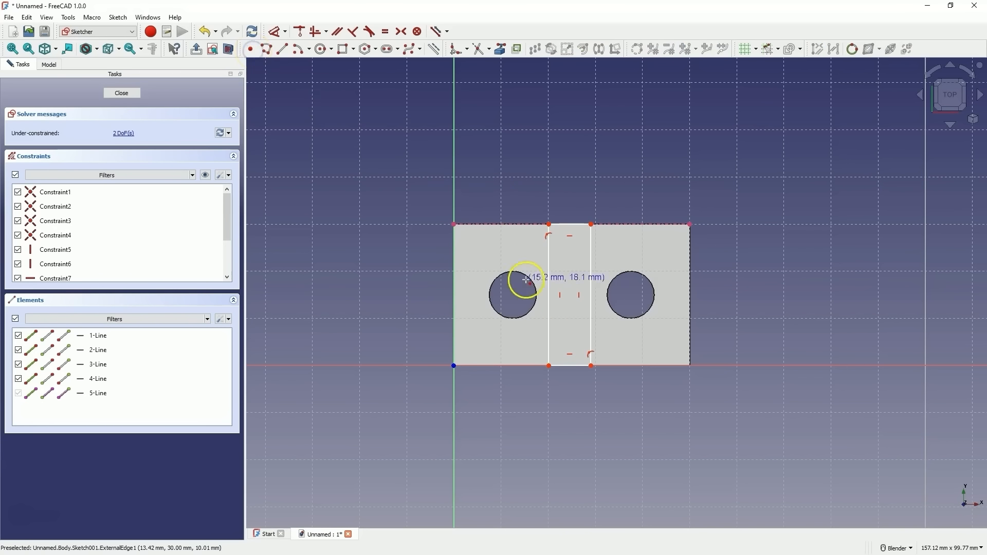
{"action": "left_click", "coordinate": [568, 306]}
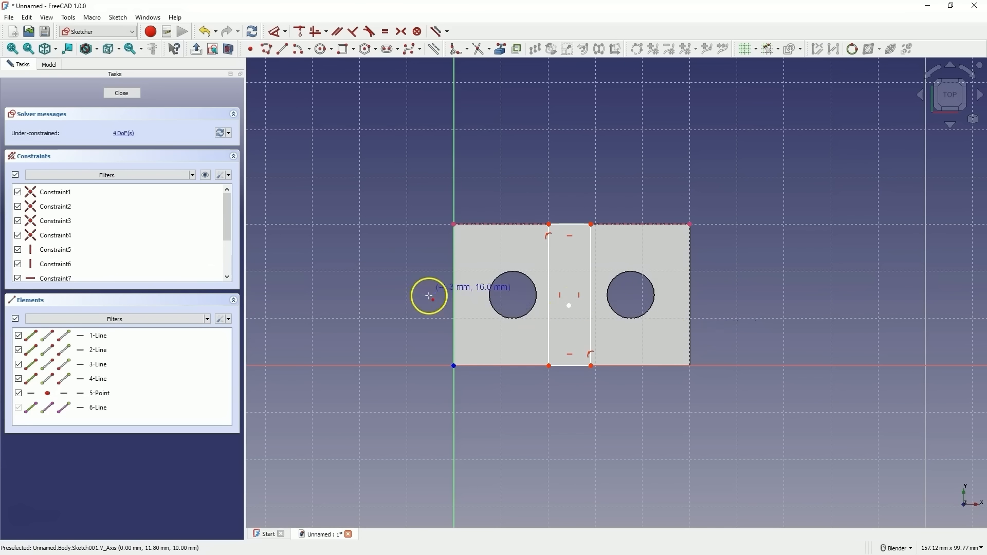
{"action": "right_click", "coordinate": [436, 274]}
{"action": "left_click", "coordinate": [569, 306]}
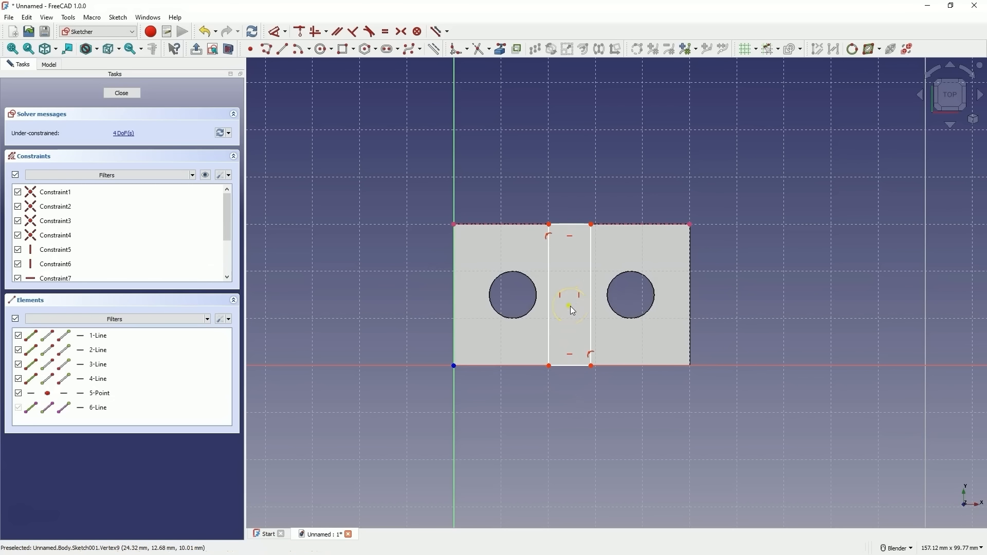
{"action": "left_click", "coordinate": [690, 225]}
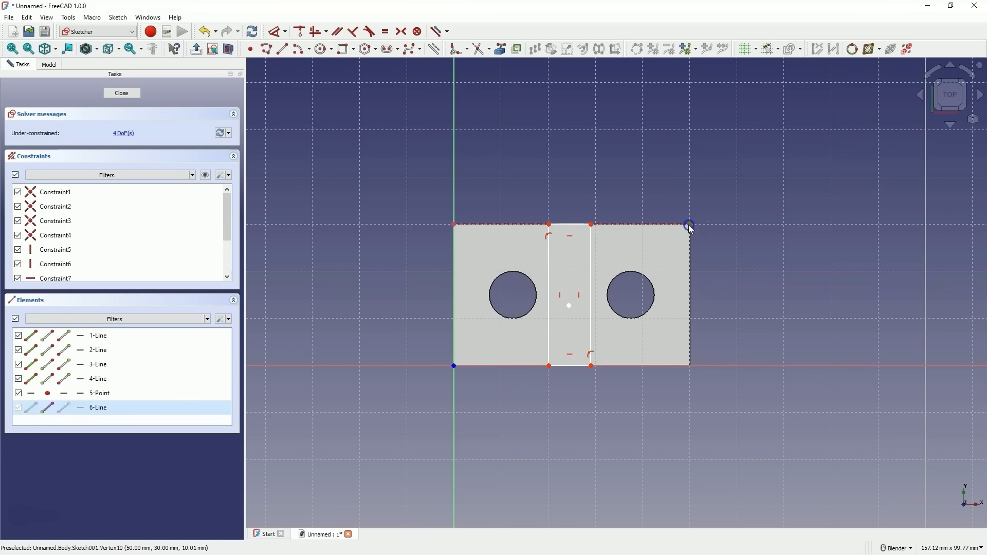
{"action": "left_click", "coordinate": [455, 366]}
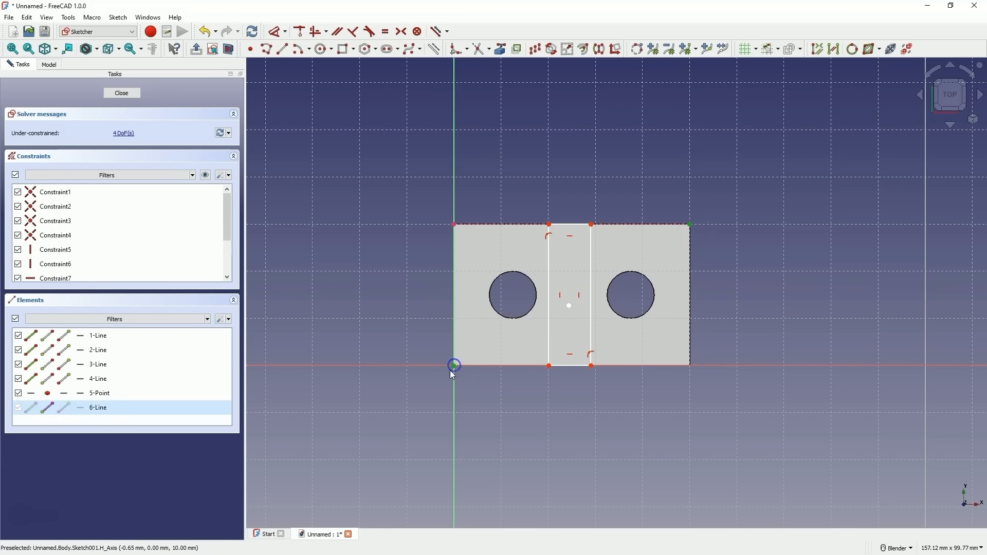
{"action": "left_click", "coordinate": [570, 307]}
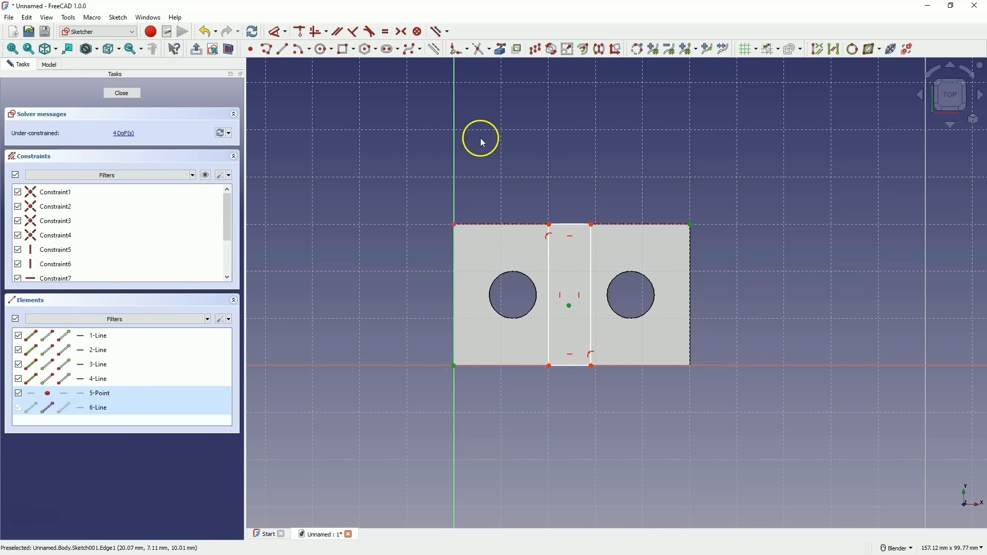
{"action": "left_click", "coordinate": [404, 35]}
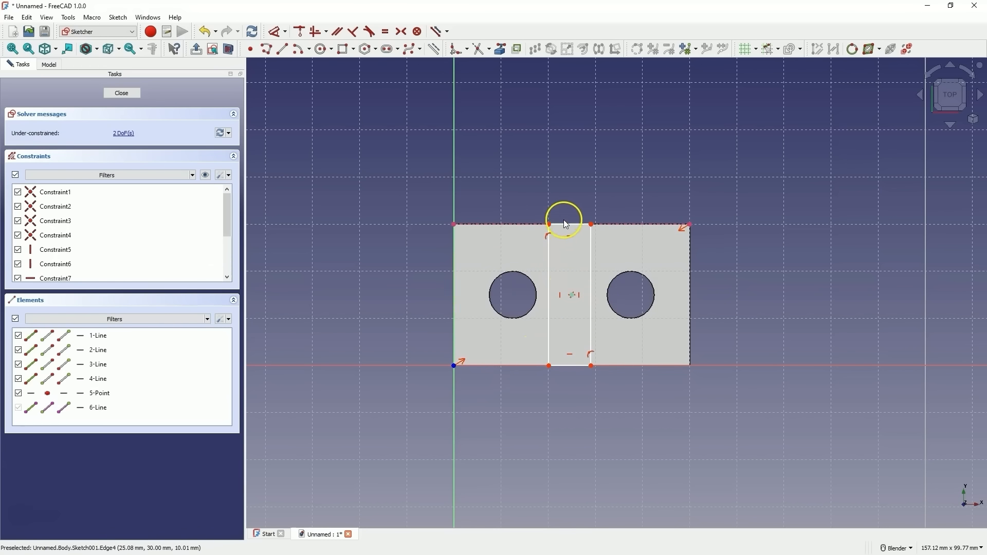
- Constrain the rectangle's upper-left and lower-right corners symmetrically about the centre point, and test by moving its upper-right corner
{"action": "left_click", "coordinate": [573, 295]}
{"action": "left_click", "coordinate": [551, 225]}
{"action": "left_click", "coordinate": [591, 365]}
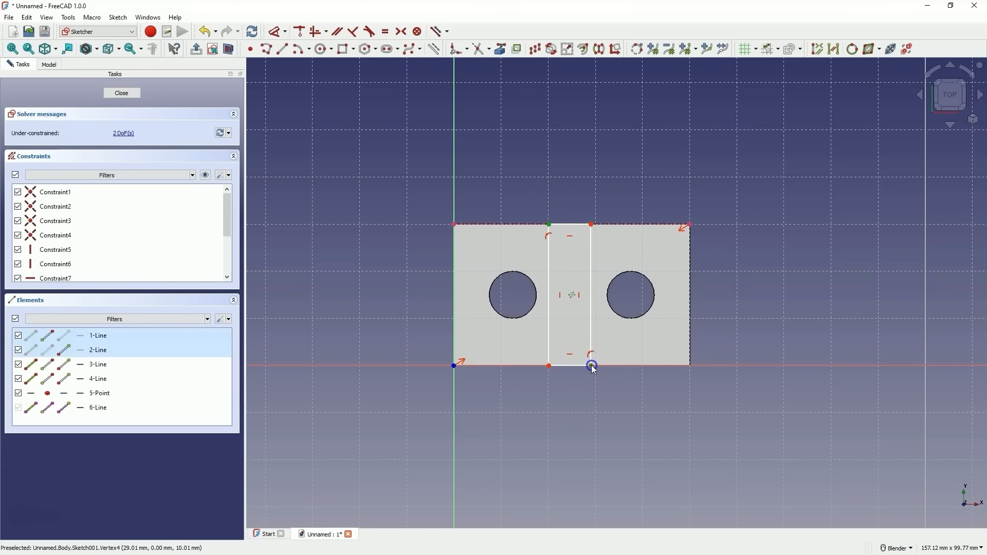
{"action": "left_click", "coordinate": [573, 298]}
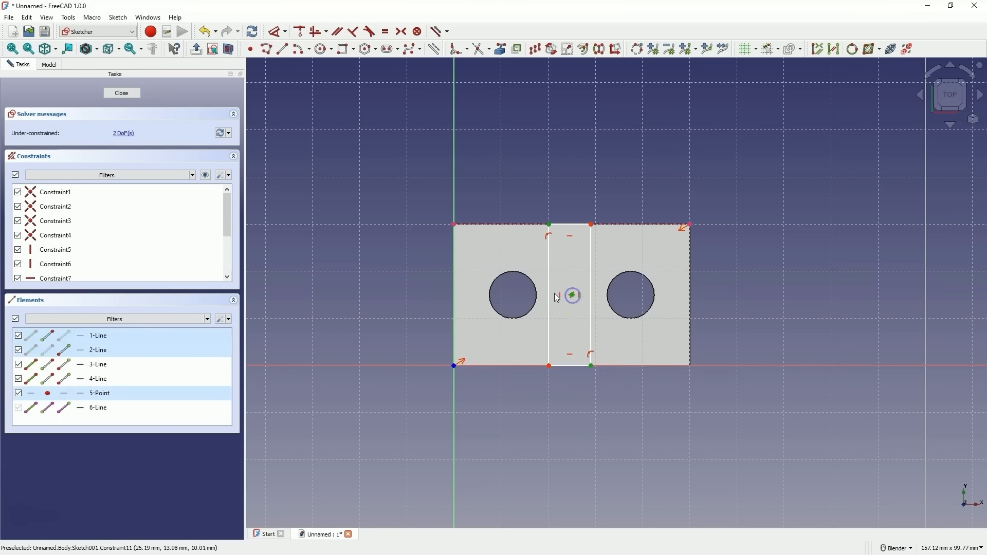
{"action": "left_click", "coordinate": [401, 31]}
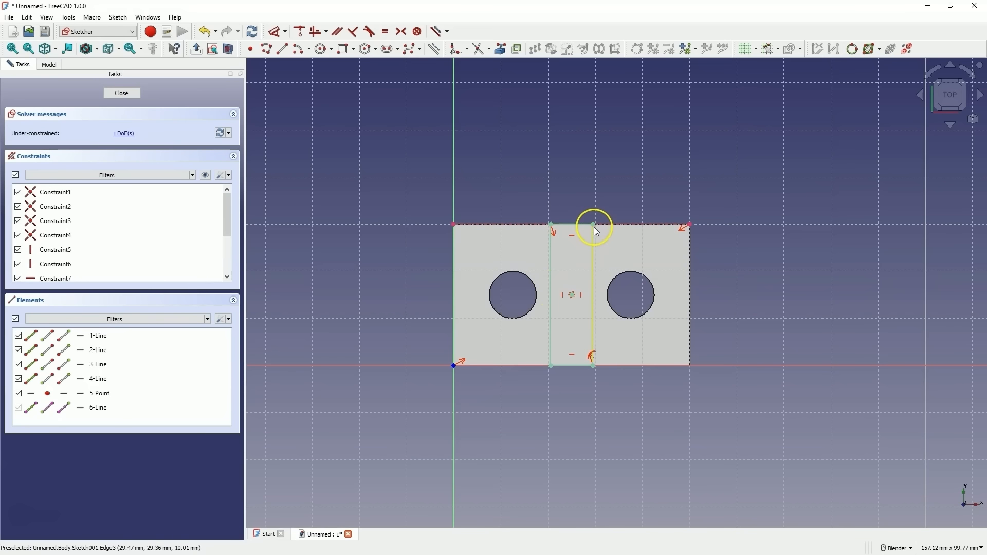
{"action": "mouse_move", "coordinate": [594, 225]}
{"action": "left_mouse_down"}
{"action": "mouse_move", "coordinate": [608, 226]}
{"action": "mouse_move", "coordinate": [580, 225]}
{"action": "mouse_move", "coordinate": [618, 223]}
{"action": "mouse_move", "coordinate": [586, 223]}
{"action": "left_mouse_up"}
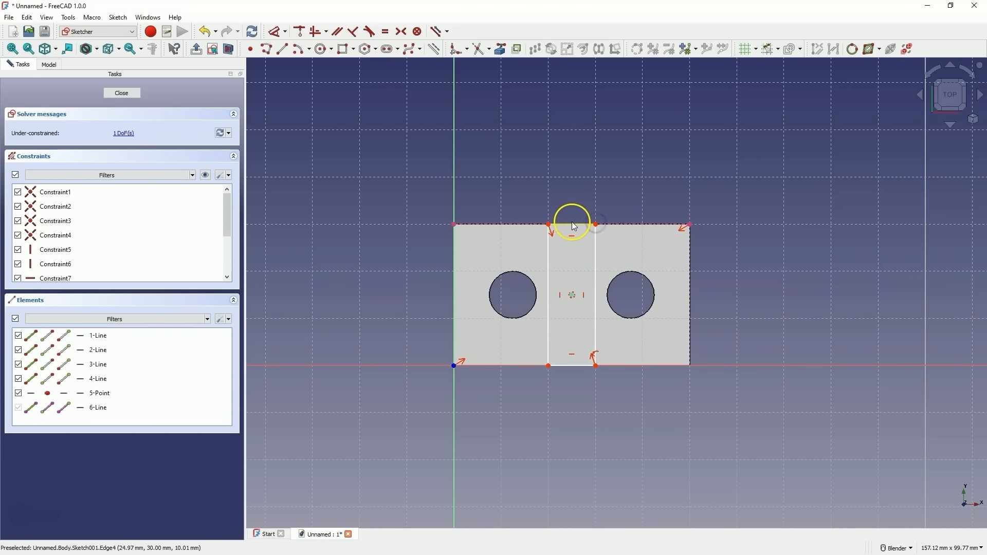
- Dimension the rectangle's upper side with a length of 7 mm and close the sketch
{"action": "left_click", "coordinate": [571, 225]}
{"action": "left_click", "coordinate": [278, 31]}
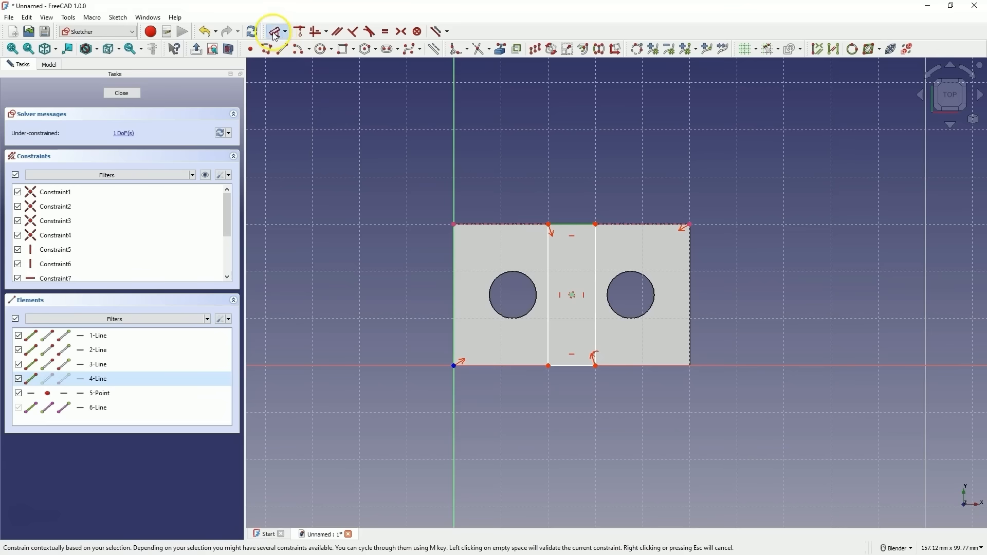
{"action": "left_click", "coordinate": [572, 181]}
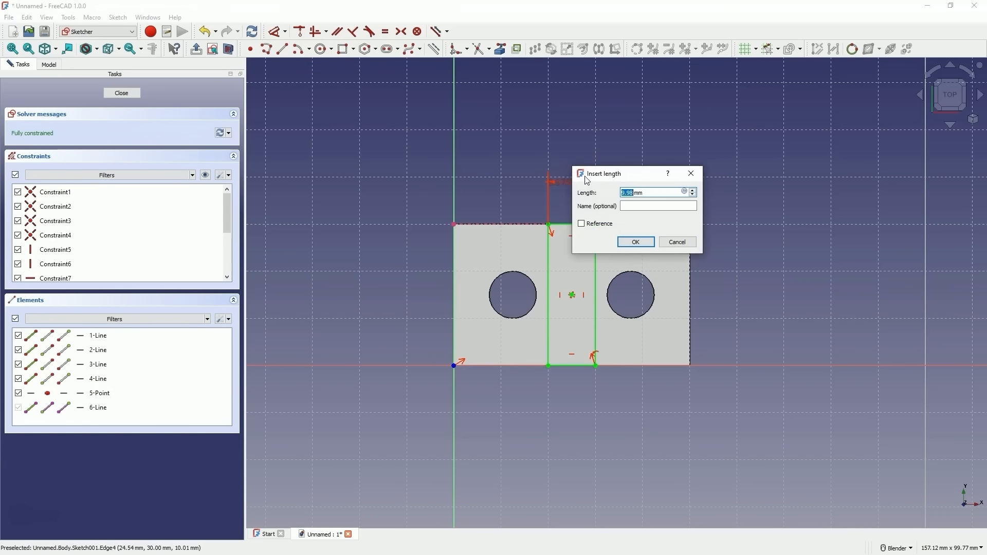
{"action": "type", "text": "7"}
{"action": "key", "text": "Return"}
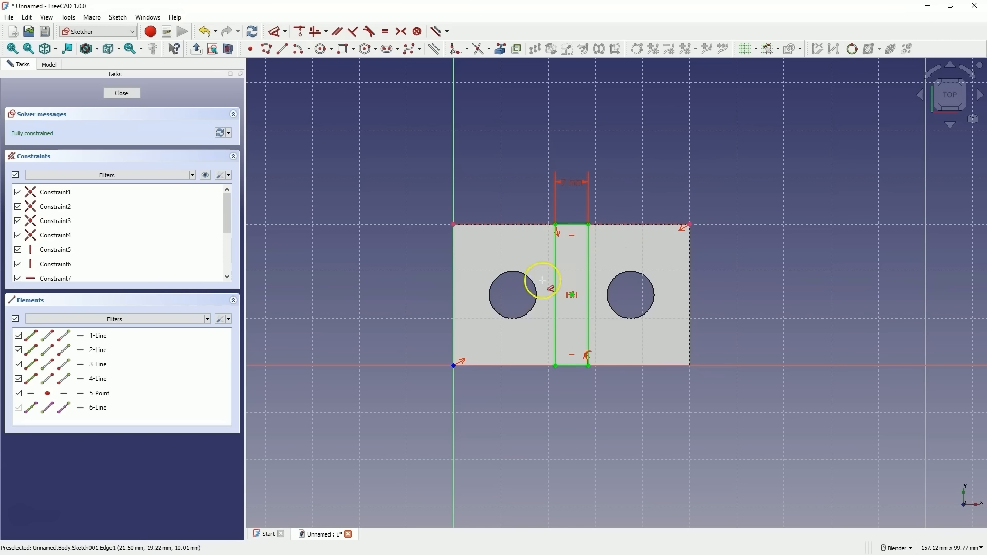
{"action": "left_click", "coordinate": [122, 93]}
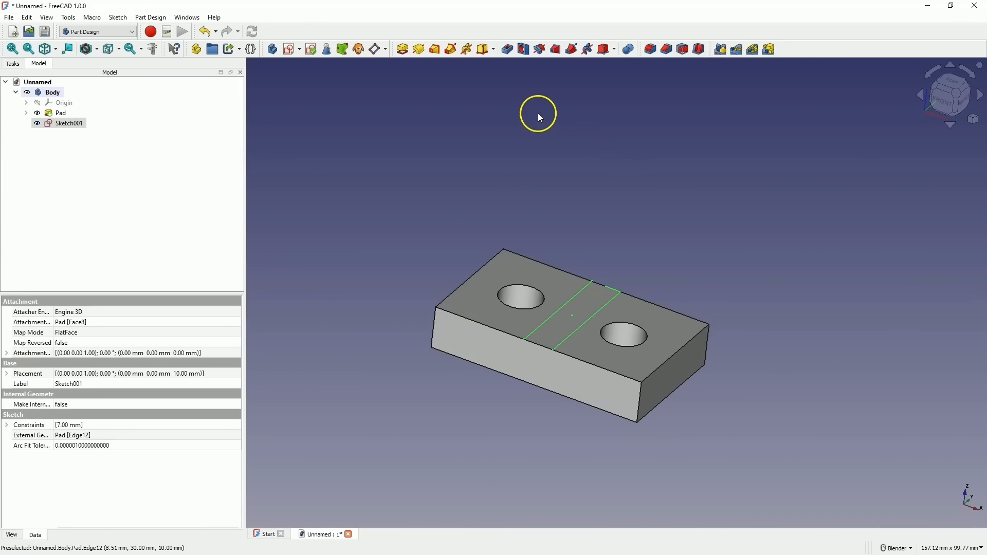
- Pocket the rectangle sketch 5 mm deep to cut a slot across the block between the two holes
{"action": "left_click", "coordinate": [508, 50]}
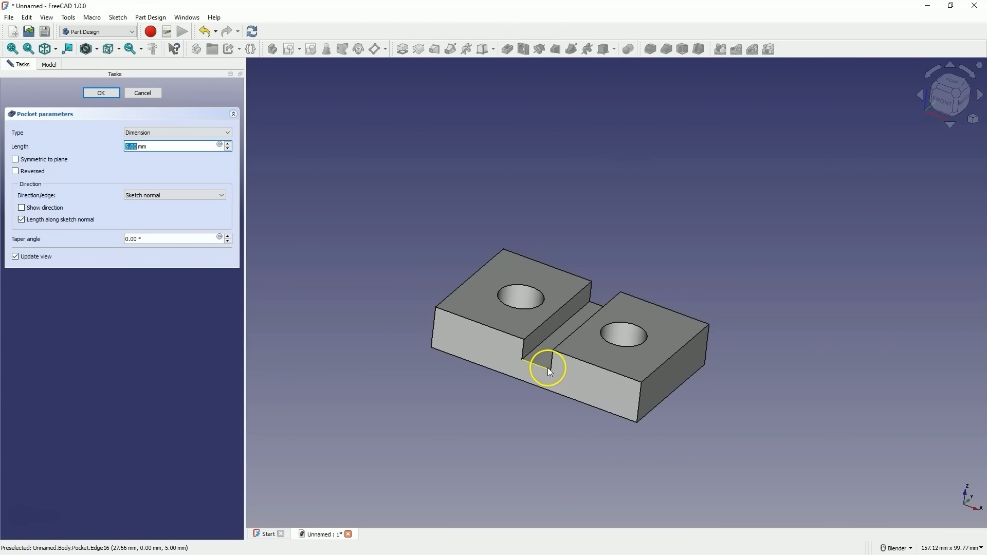
{"action": "middle_click_drag", "start_coordinate": [545, 360], "coordinate": [562, 392]}
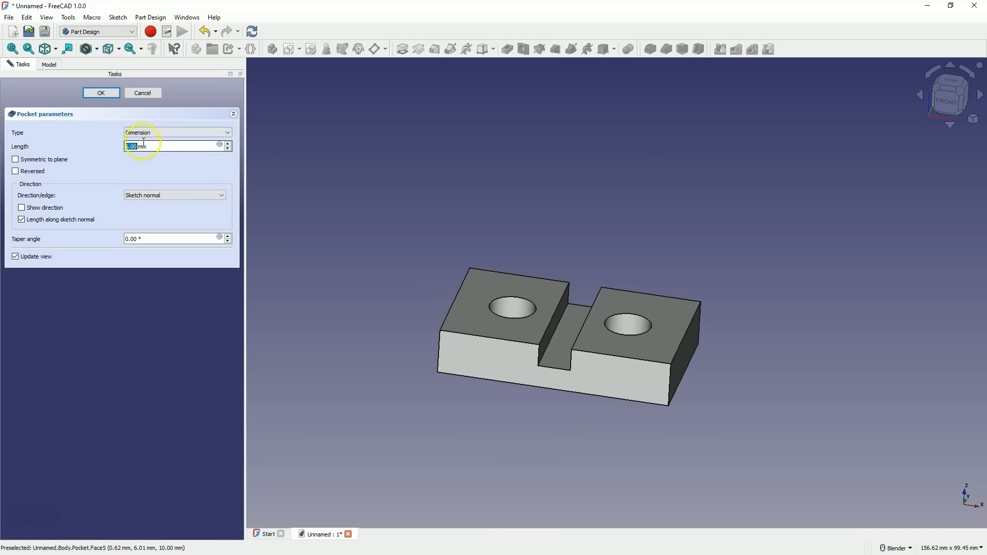
{"action": "left_click", "coordinate": [101, 93]}
- Chamfer the two vertical corner edges at the block's right end with an equal distance of 5 mm
{"action": "middle_click_drag", "start_coordinate": [566, 202], "coordinate": [547, 221]}
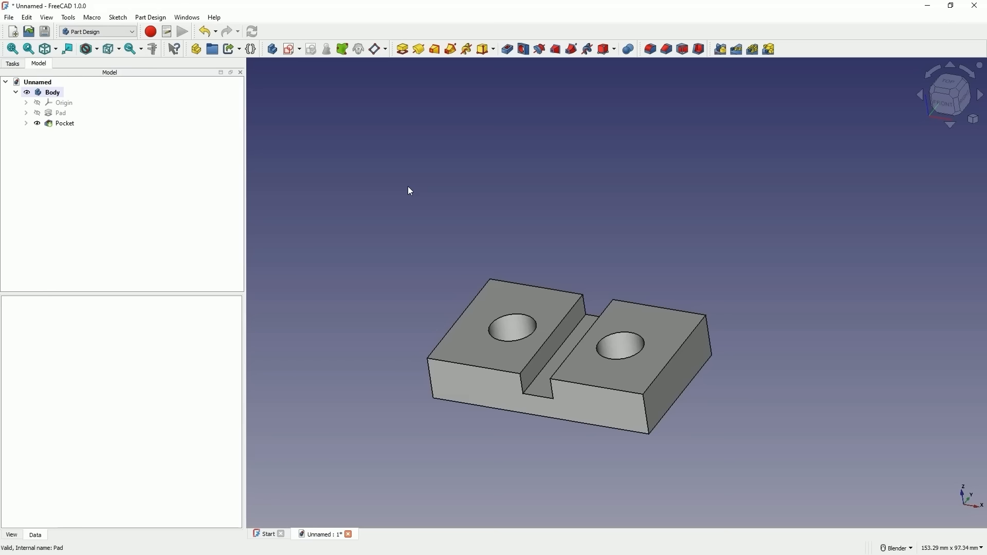
{"action": "key", "text": "1"}
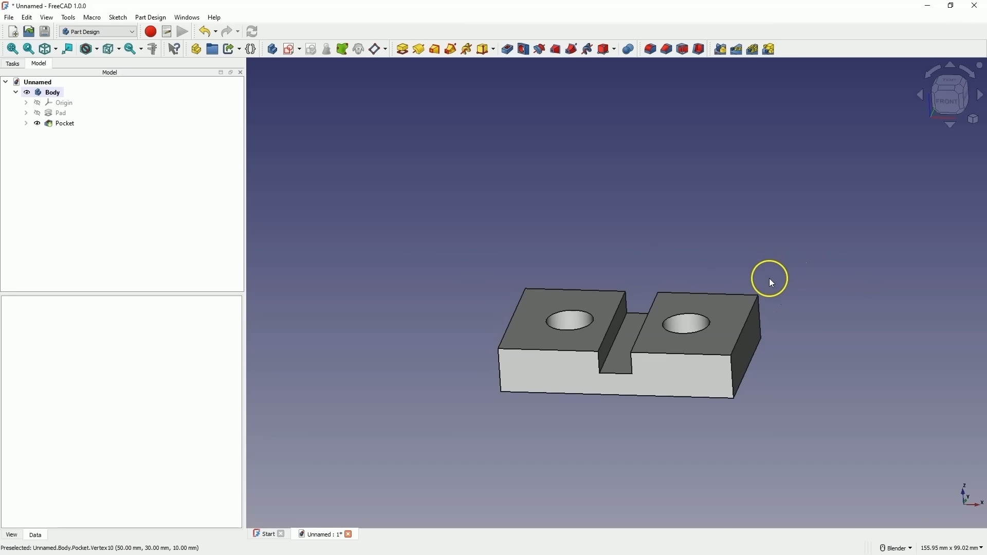
{"action": "middle_click_drag", "start_coordinate": [770, 279], "coordinate": [733, 394]}
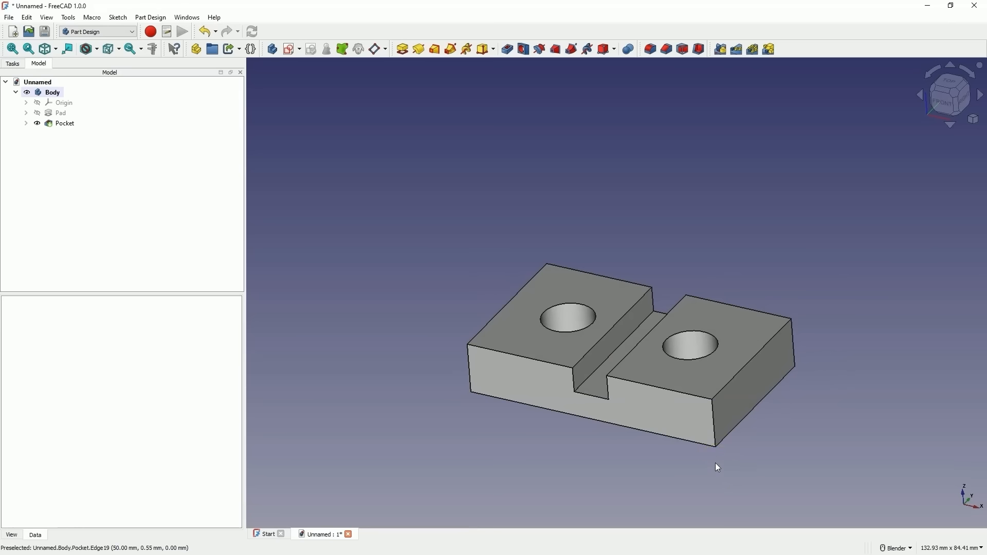
{"action": "left_click", "coordinate": [715, 423]}
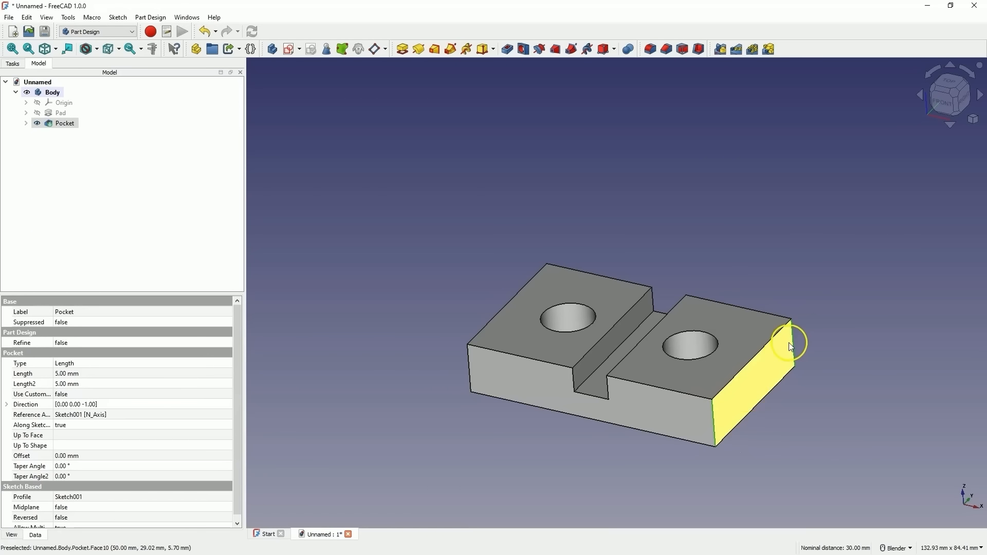
{"action": "left_click", "coordinate": [792, 343], "text": "ctrl"}
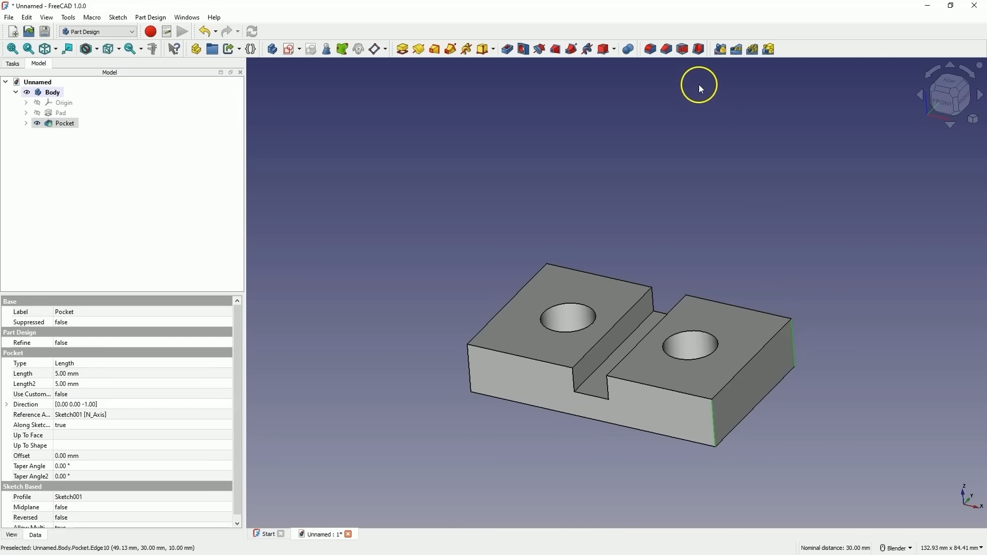
{"action": "left_click", "coordinate": [668, 50]}
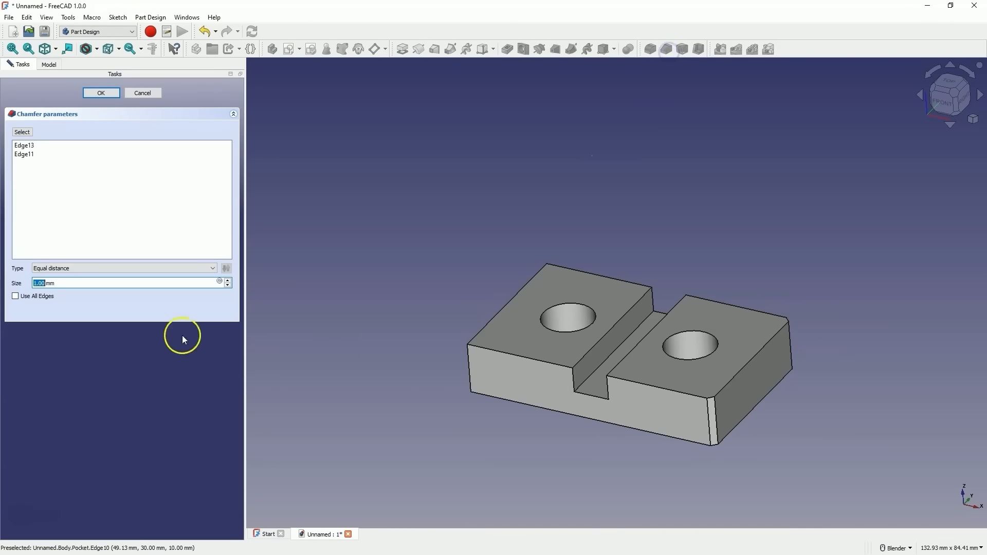
{"action": "scroll", "coordinate": [42, 284], "scroll_direction": "up", "scroll_amount": 4}
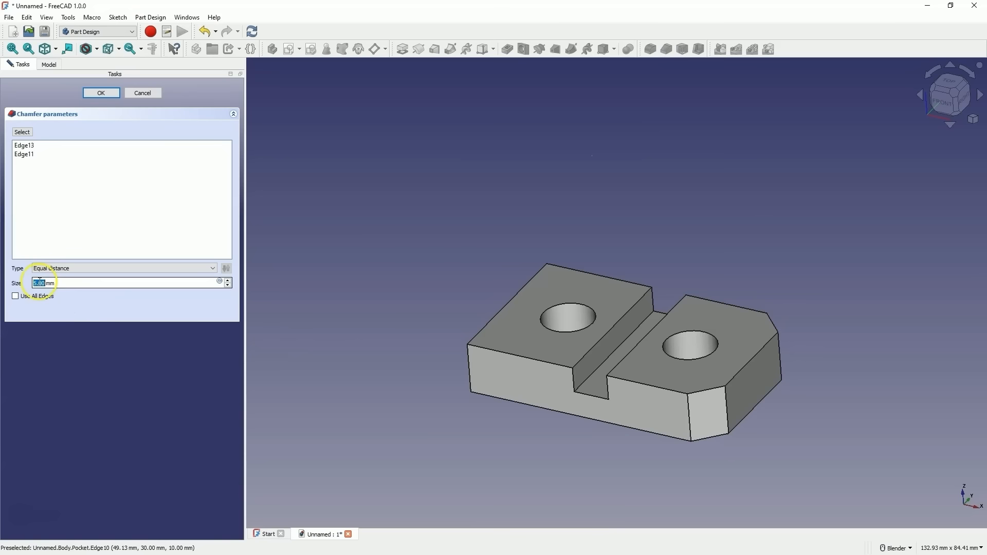
{"action": "left_click", "coordinate": [103, 95]}
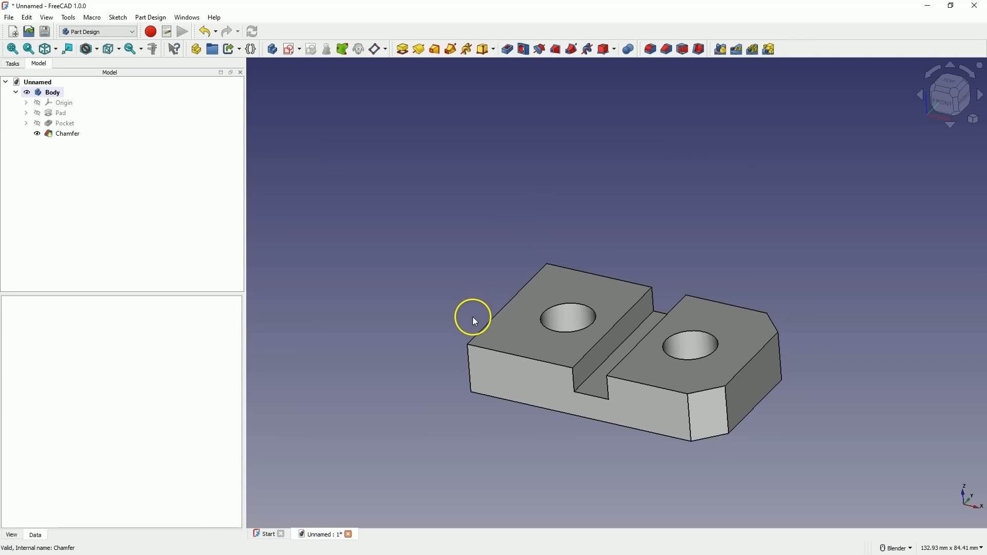
{"action": "middle_click_drag", "start_coordinate": [473, 317], "coordinate": [459, 317]}
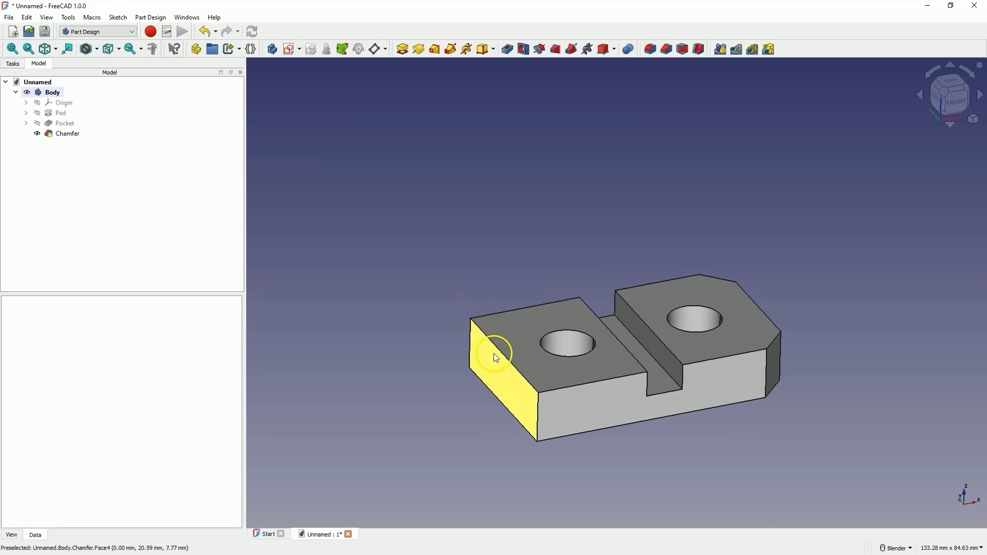
- Fillet the two vertical corner edges at the block's left end with a radius of 5 mm
{"action": "left_click", "coordinate": [469, 338]}
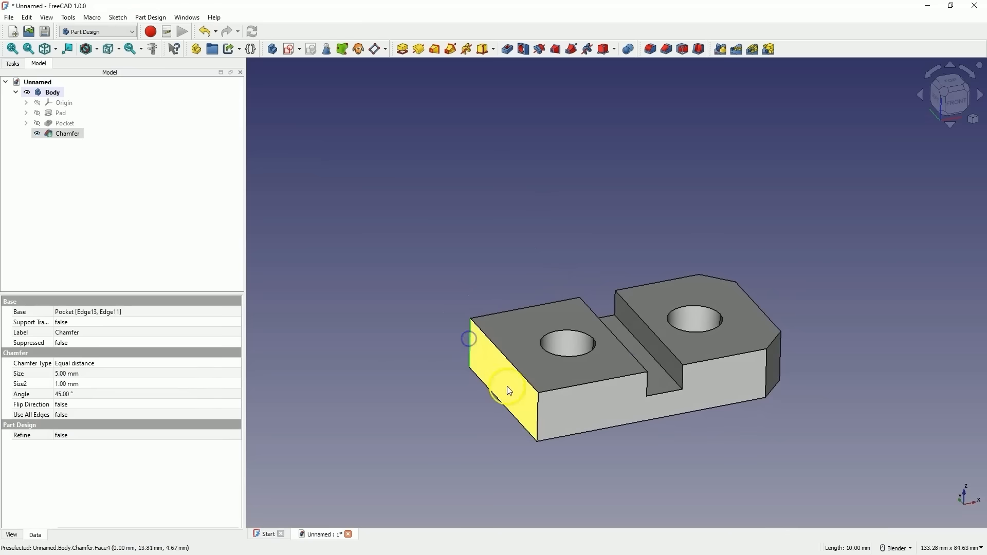
{"action": "left_click", "coordinate": [538, 416], "text": "ctrl"}
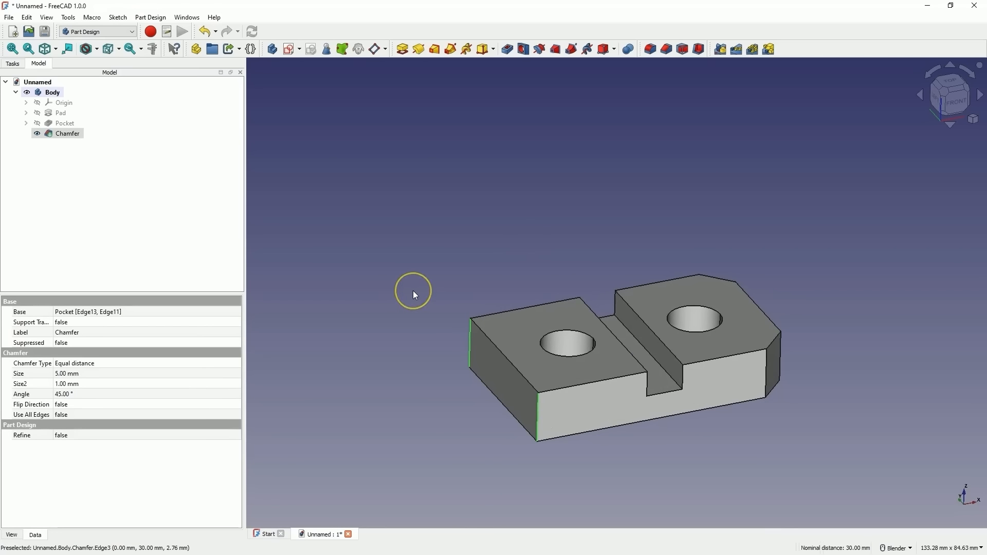
{"action": "left_click", "coordinate": [652, 50]}
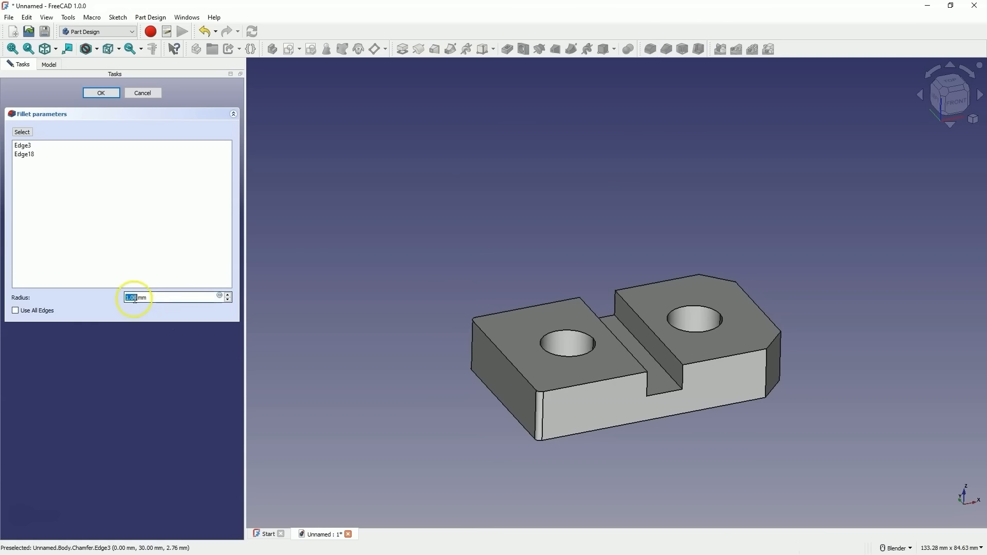
{"action": "scroll", "coordinate": [134, 299], "scroll_direction": "up", "scroll_amount": 2}
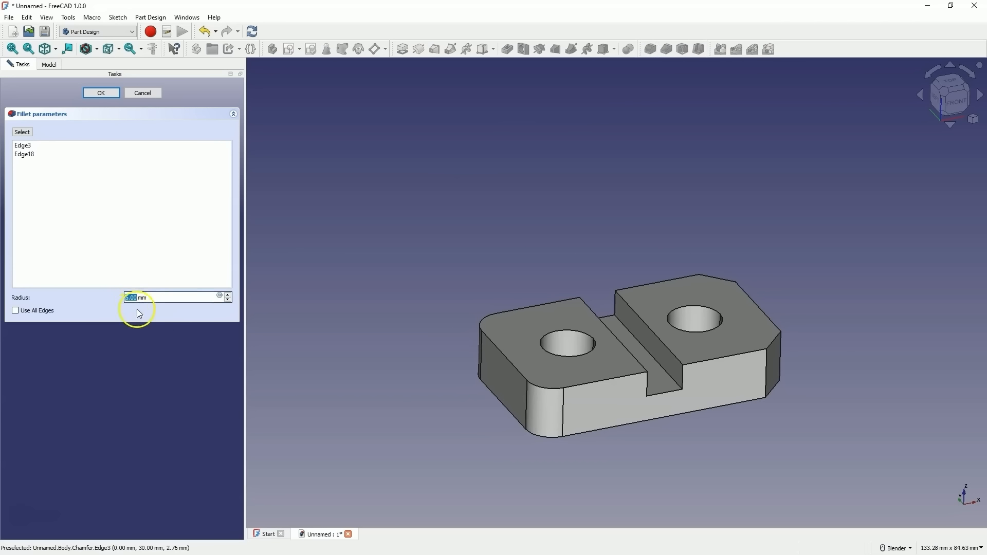
{"action": "left_click", "coordinate": [108, 95]}
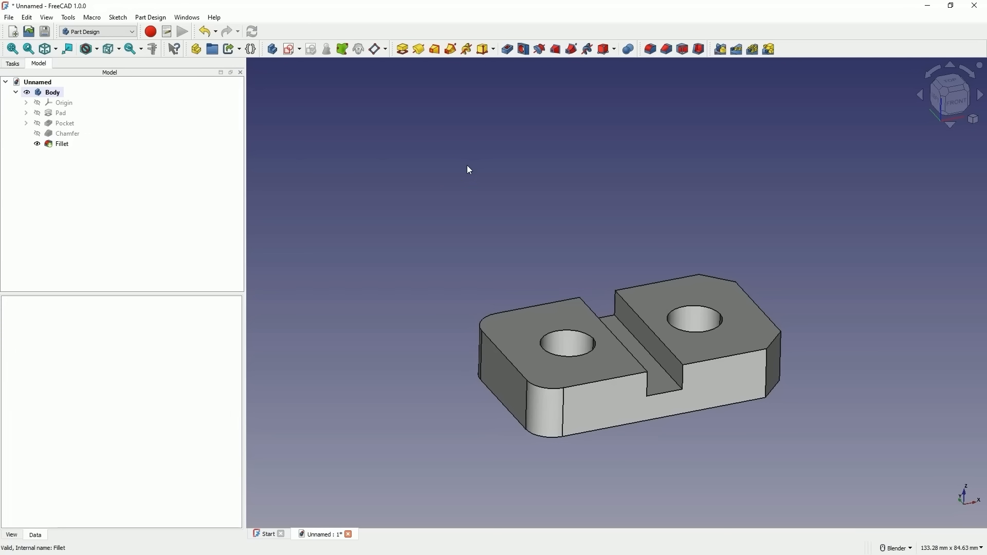
- Chamfer all edges of the top face left of the slot with an equal distance of 1 mm
{"action": "left_click", "coordinate": [507, 331]}
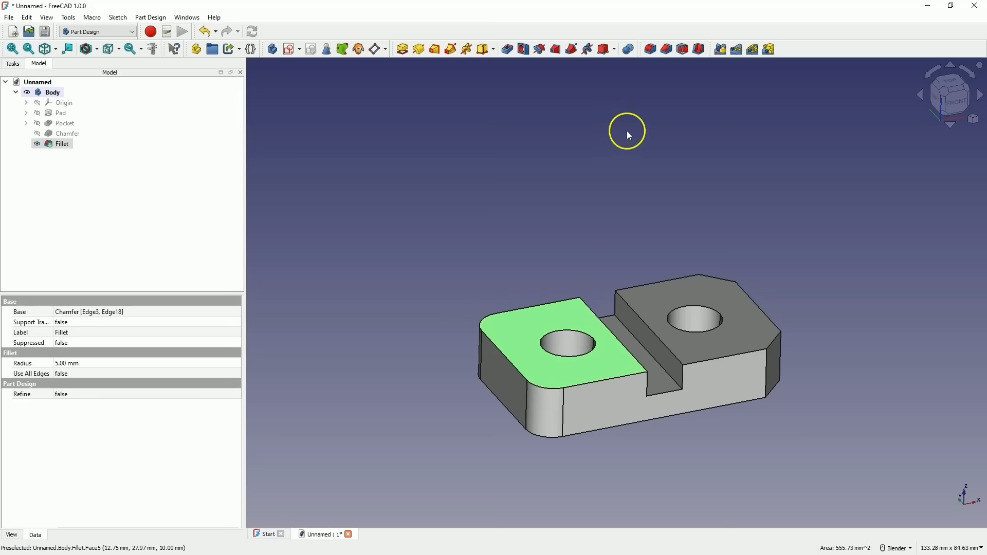
{"action": "left_click", "coordinate": [666, 50]}
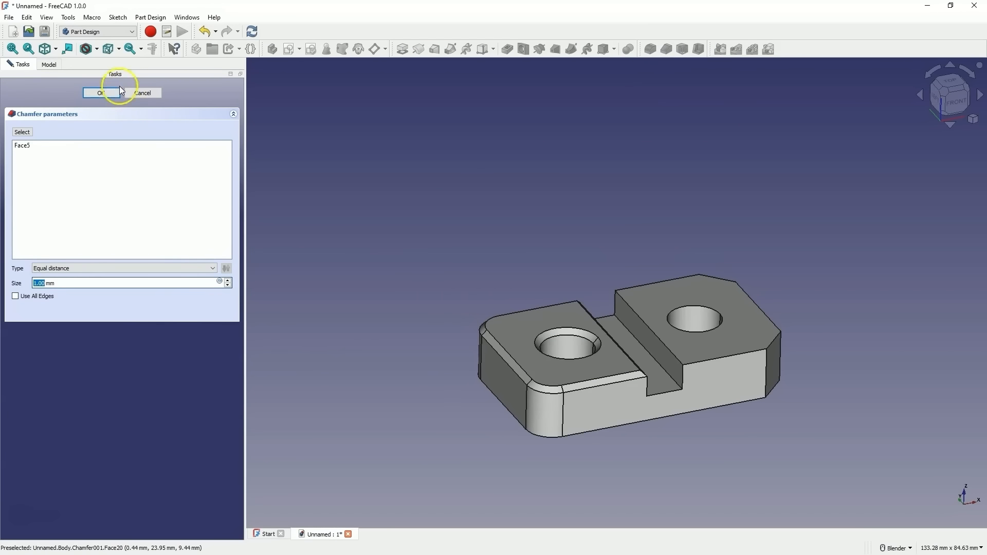
{"action": "left_click", "coordinate": [102, 94]}
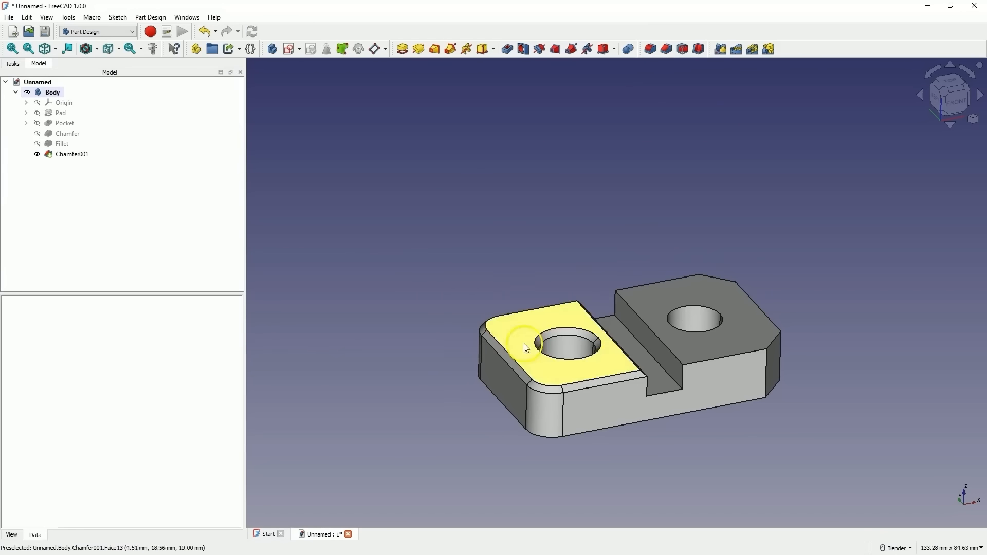
- Fillet all edges of the top face right of the slot with a radius of 1 mm and inspect the block
{"action": "left_click", "coordinate": [660, 297]}
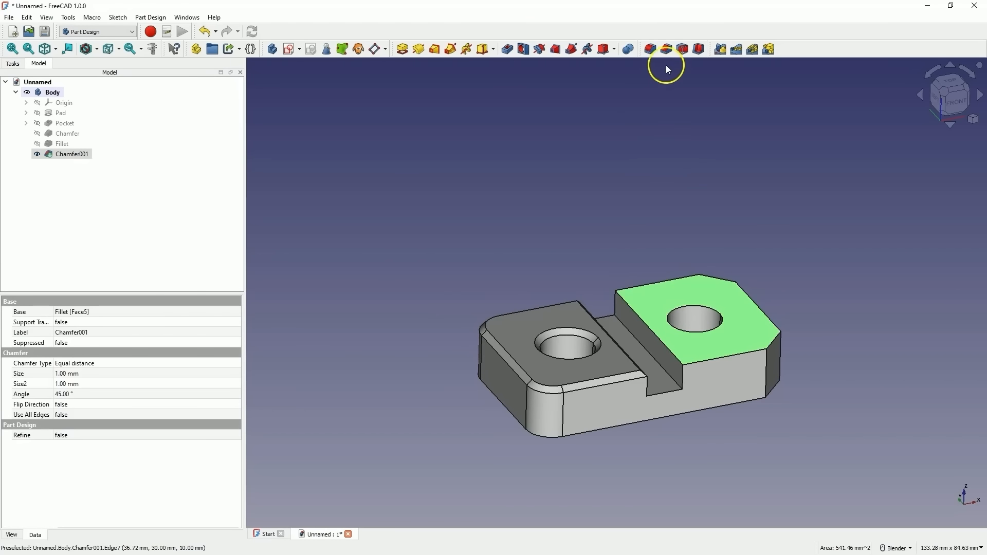
{"action": "left_click", "coordinate": [651, 49]}
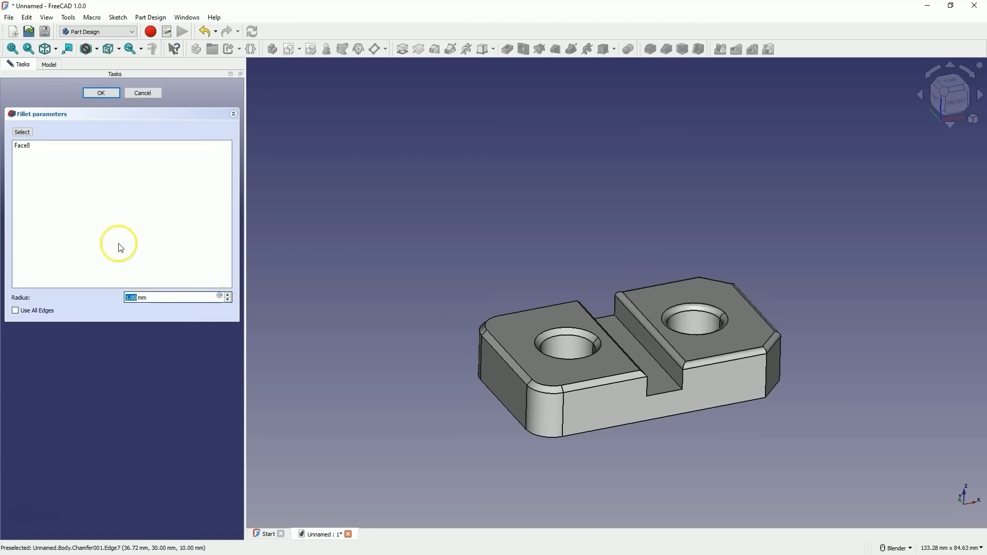
{"action": "left_click", "coordinate": [100, 93]}
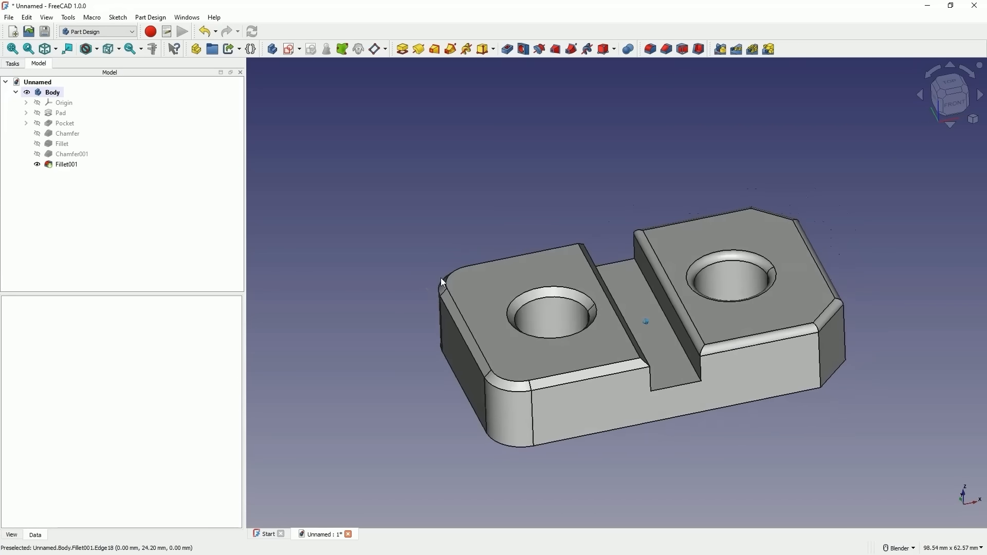
{"action": "middle_click_drag", "start_coordinate": [440, 278], "coordinate": [441, 278]}
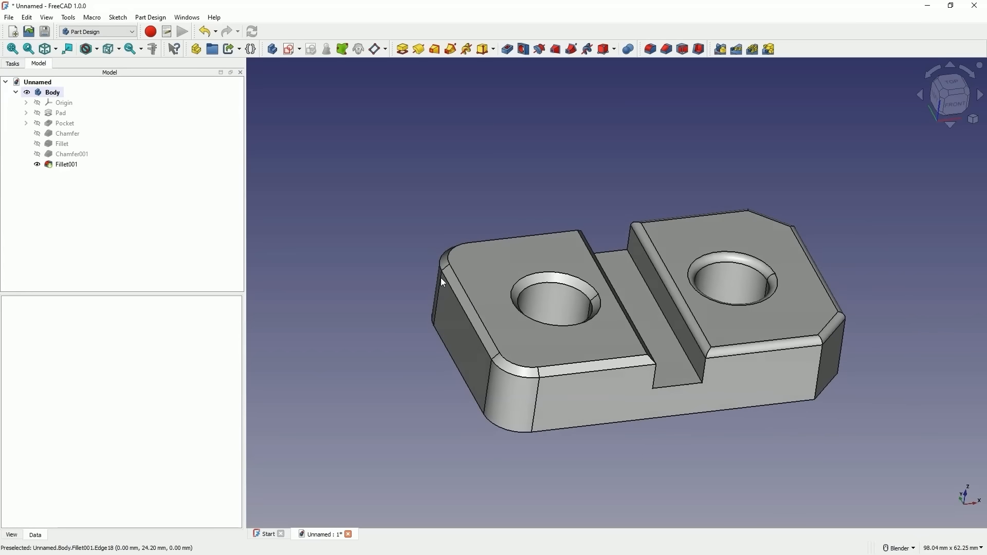
{"action": "left_click", "coordinate": [414, 358]}
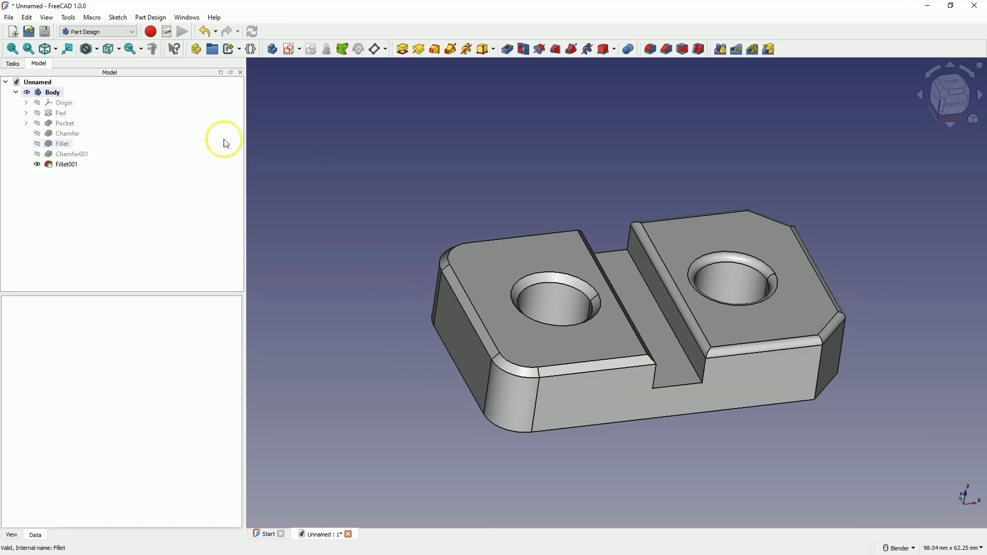
- Examine the Pad feature and its underlying sketch in the model tree, comparing their properties
{"action": "left_click", "coordinate": [25, 114]}
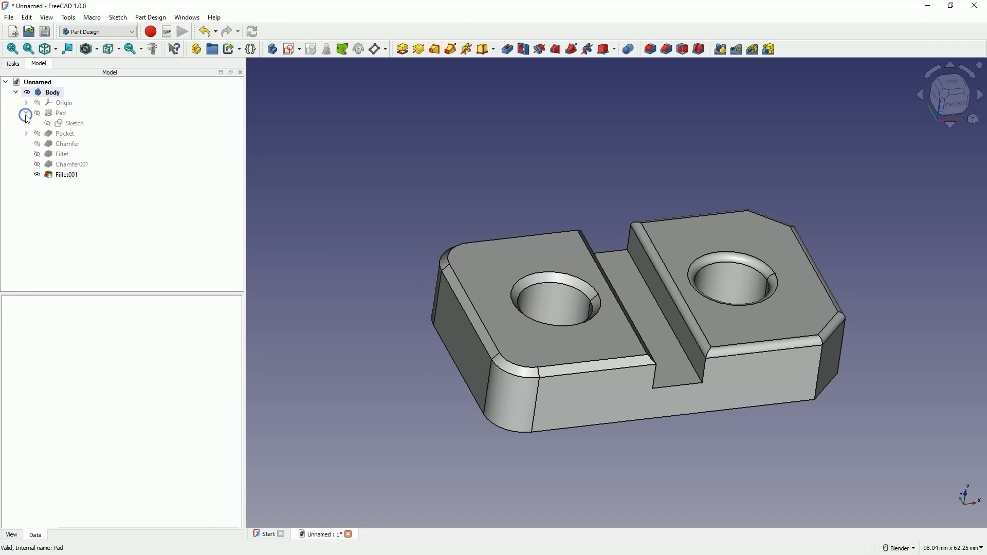
{"action": "left_click", "coordinate": [71, 124]}
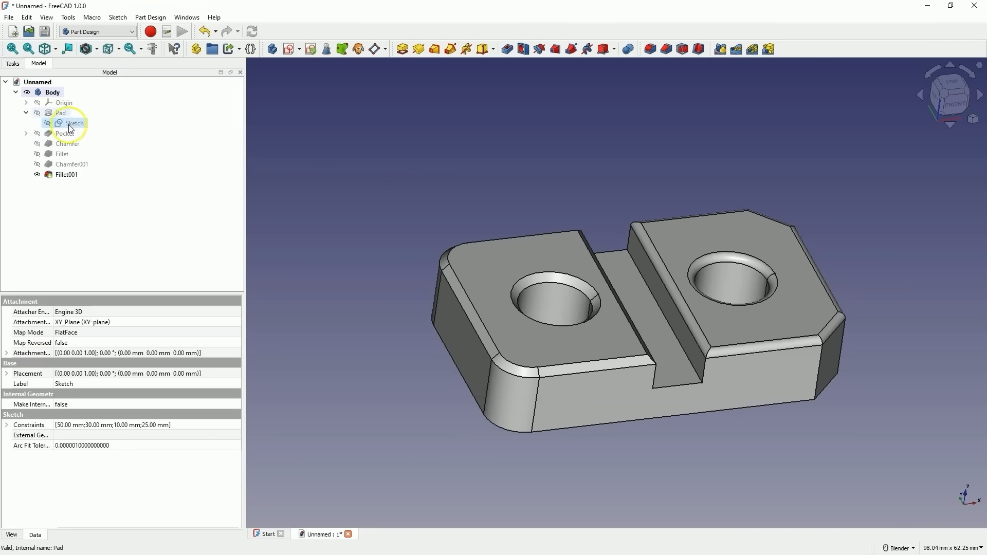
{"action": "left_click", "coordinate": [60, 115]}
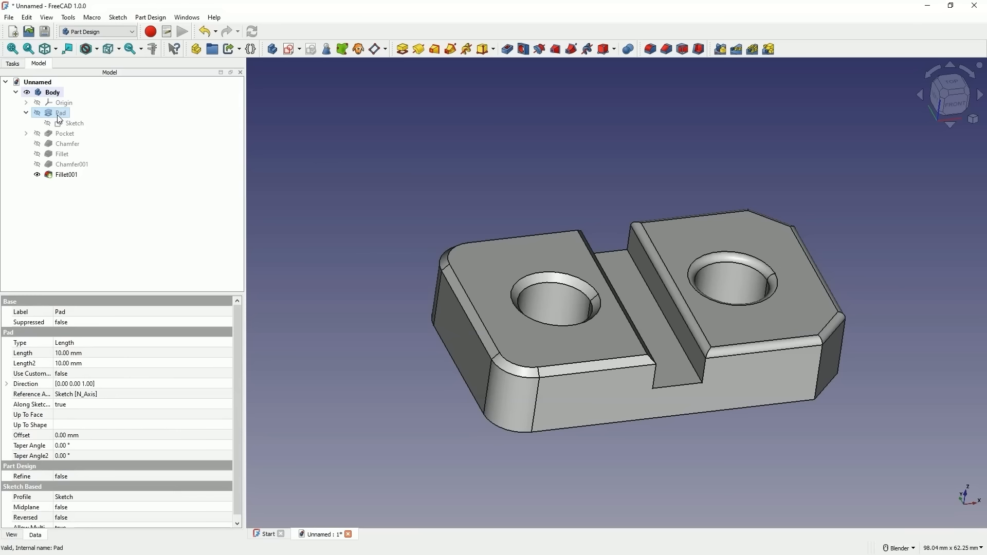
{"action": "left_click", "coordinate": [25, 112]}
{"action": "left_click", "coordinate": [26, 114]}
{"action": "left_click", "coordinate": [69, 124]}
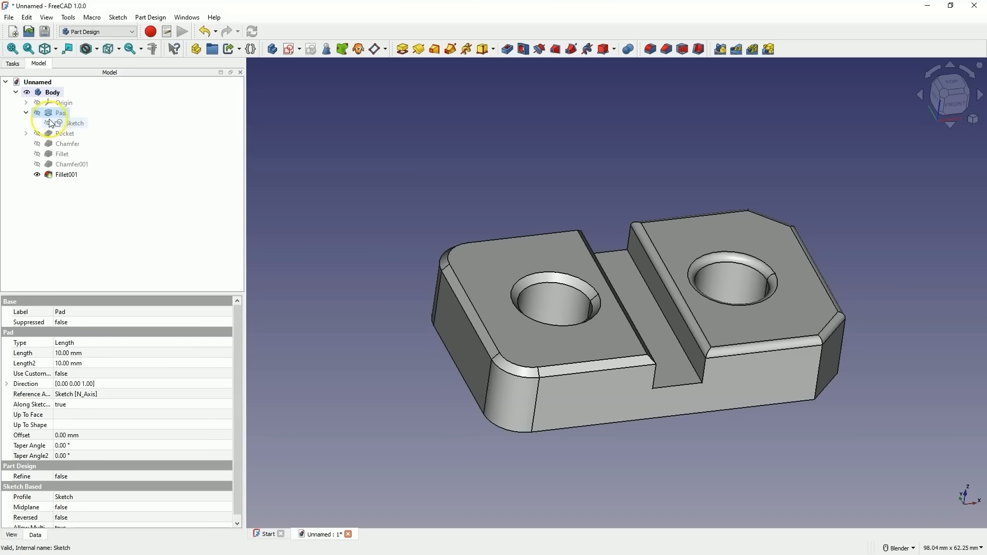
{"action": "left_click", "coordinate": [25, 112]}
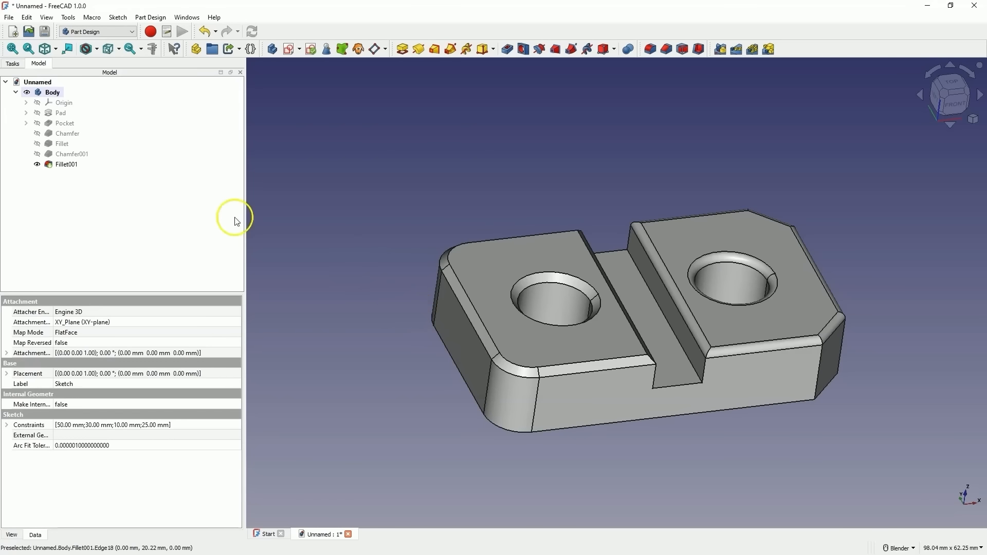
- Open the Pad's base sketch for editing and set the outer rectangle's horizontal length to 70 mm
{"action": "left_click", "coordinate": [26, 113]}
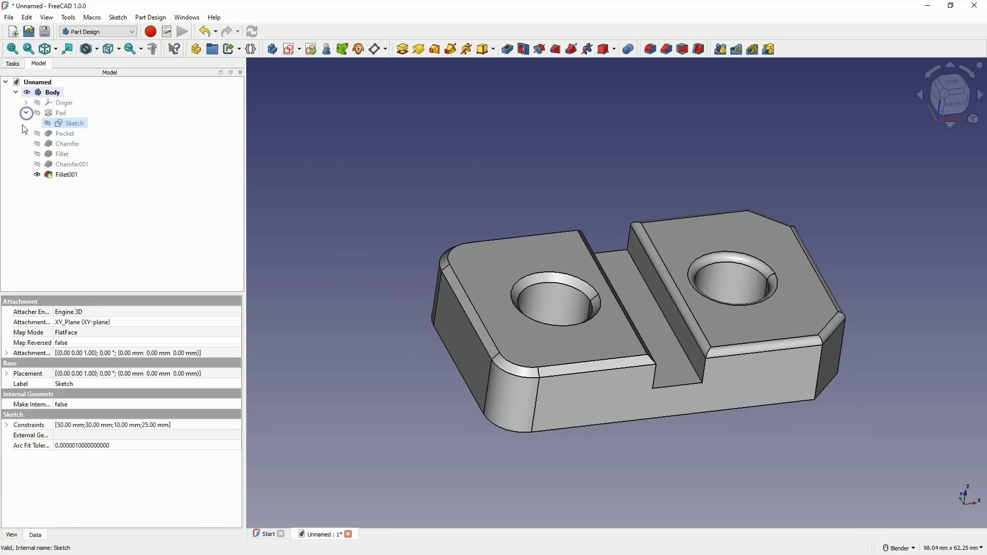
{"action": "right_click", "coordinate": [81, 129]}
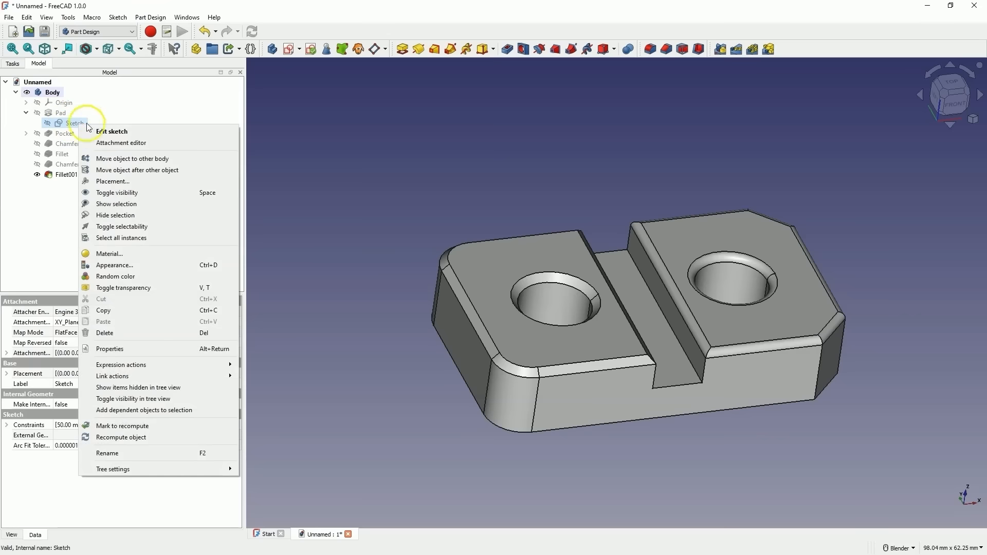
{"action": "left_click", "coordinate": [125, 132]}
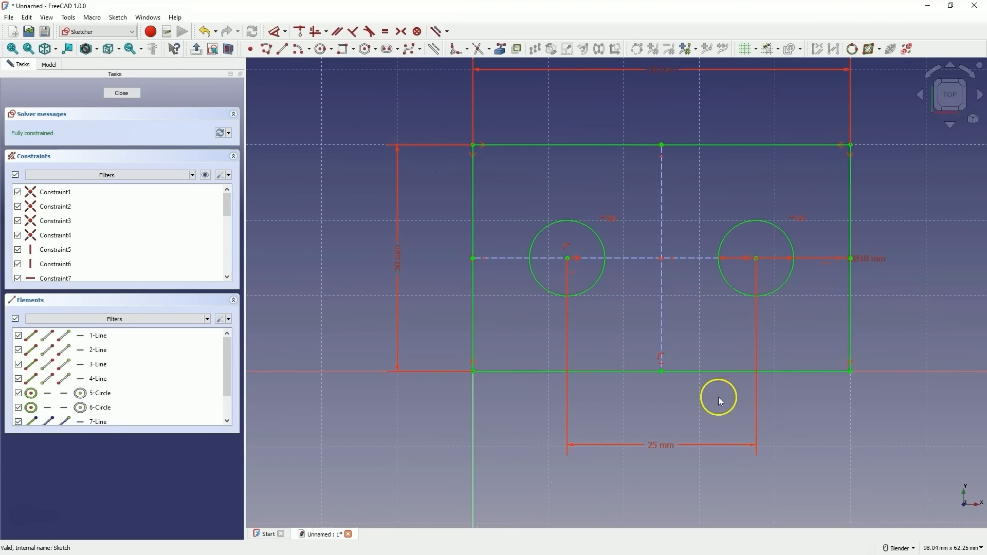
{"action": "scroll", "coordinate": [638, 329], "scroll_direction": "down", "scroll_amount": 3}
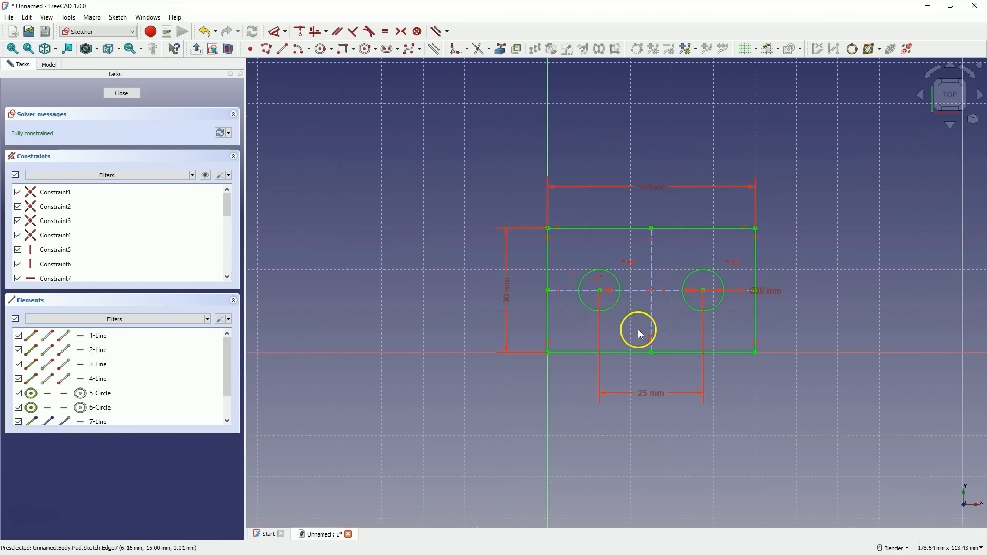
{"action": "double_click", "coordinate": [655, 190]}
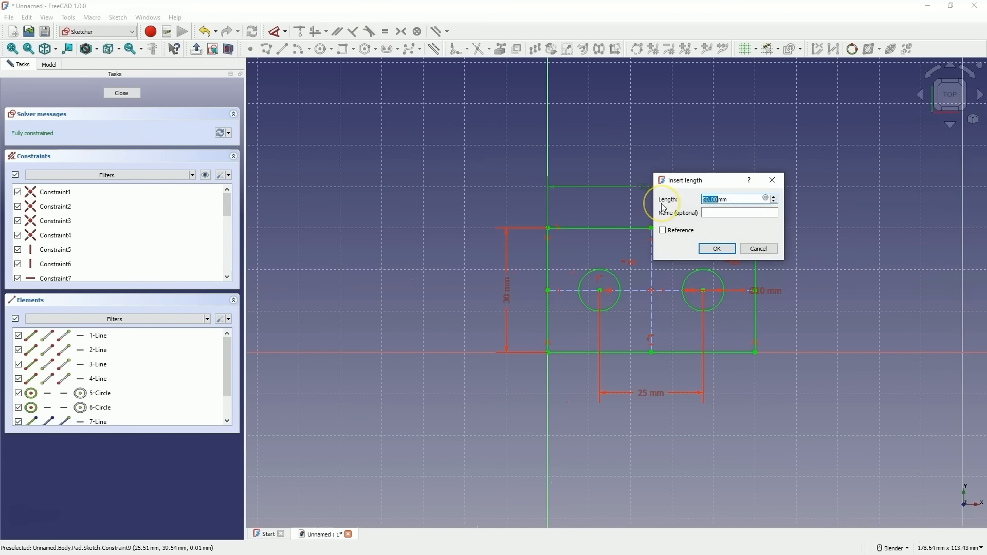
{"action": "type", "text": "70"}
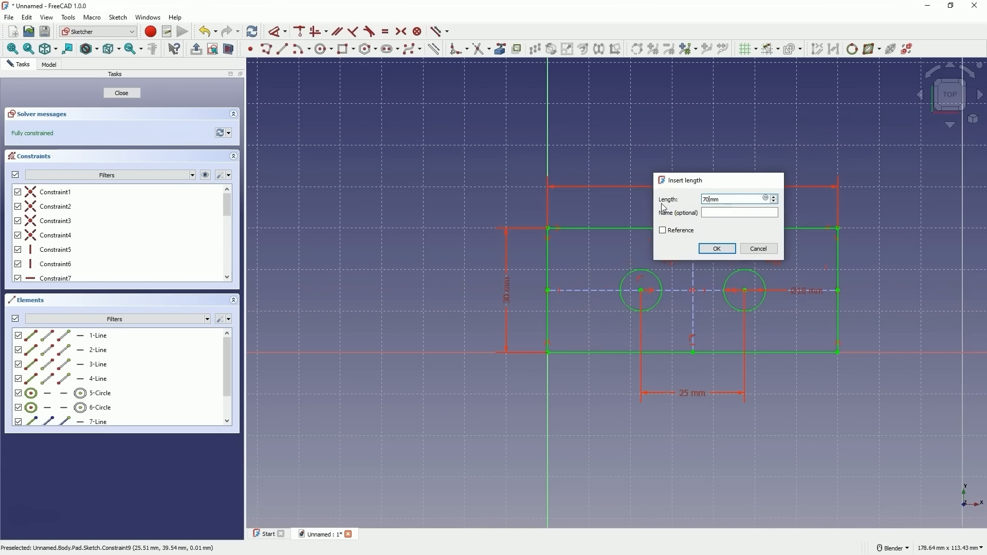
{"action": "key", "text": "Return"}
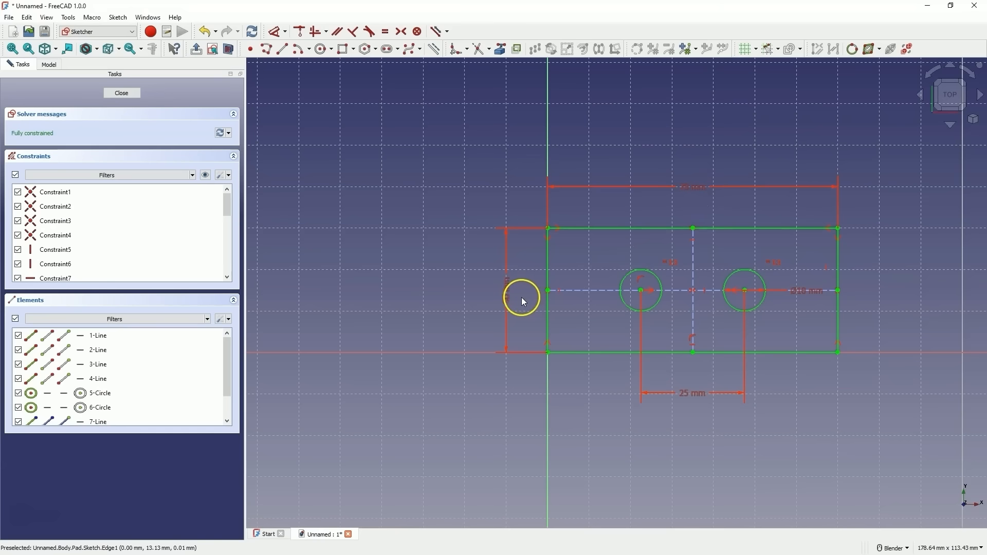
- Set the outer rectangle's vertical dimension to 50 mm
{"action": "double_click", "coordinate": [507, 300]}
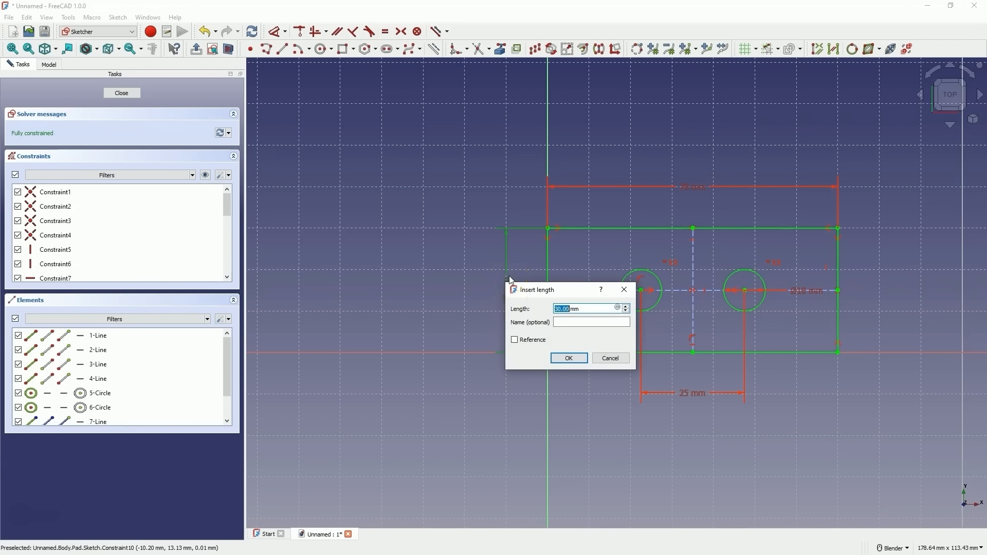
{"action": "type", "text": "50"}
{"action": "key", "text": "Return"}
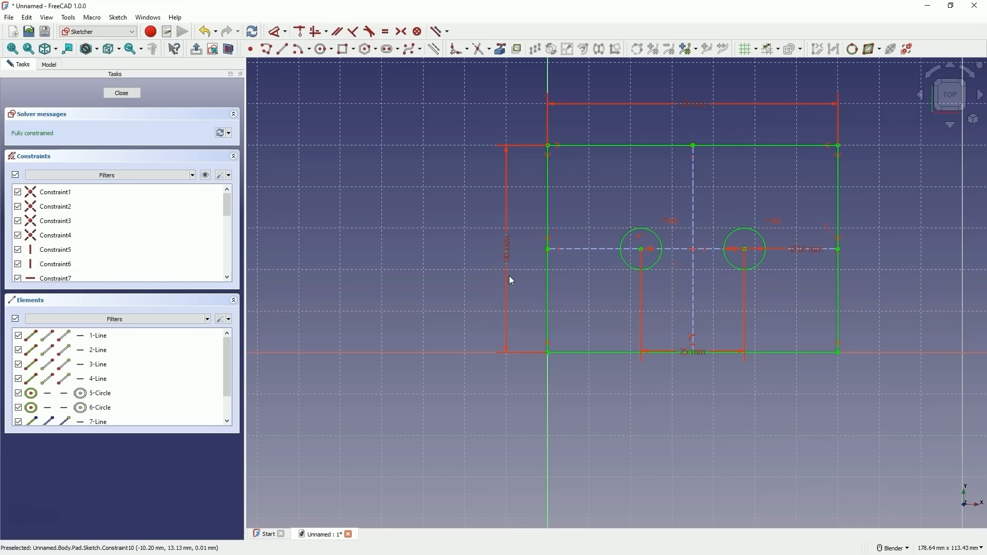
- Set the distance between the two hole centres to 35 mm and close the sketch
{"action": "double_click", "coordinate": [702, 353]}
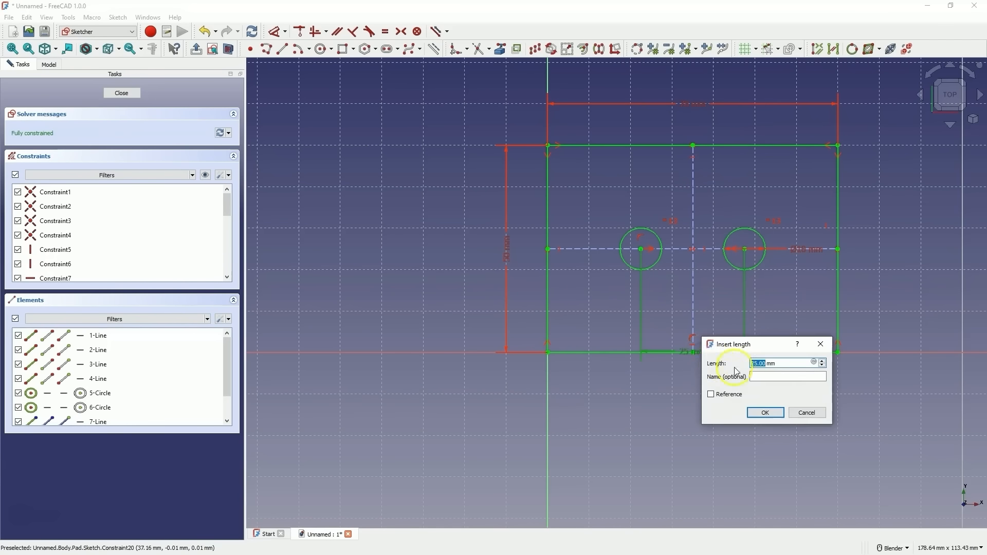
{"action": "type", "text": "35"}
{"action": "key", "text": "Return"}
{"action": "scroll", "coordinate": [507, 423], "scroll_direction": "up", "scroll_amount": 2}
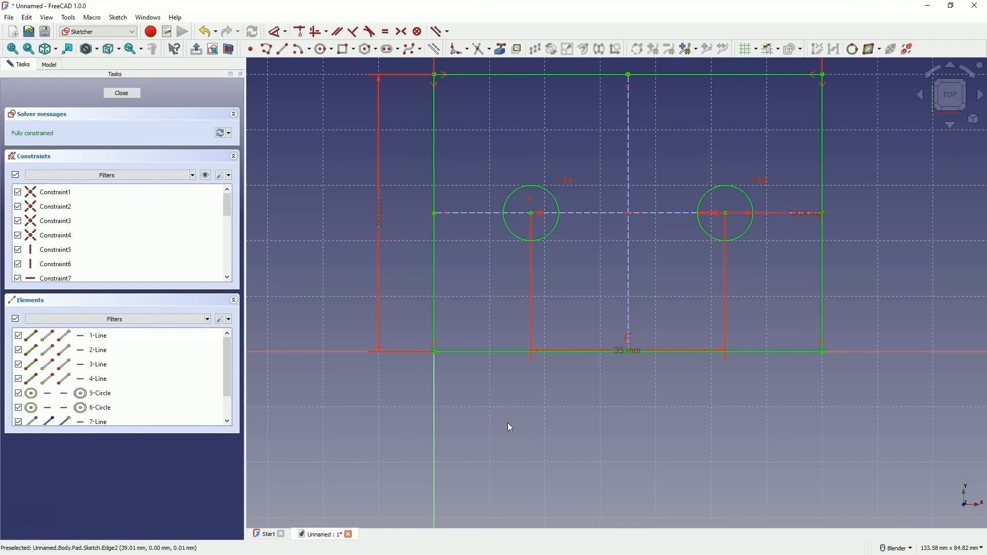
{"action": "left_click", "coordinate": [123, 93]}
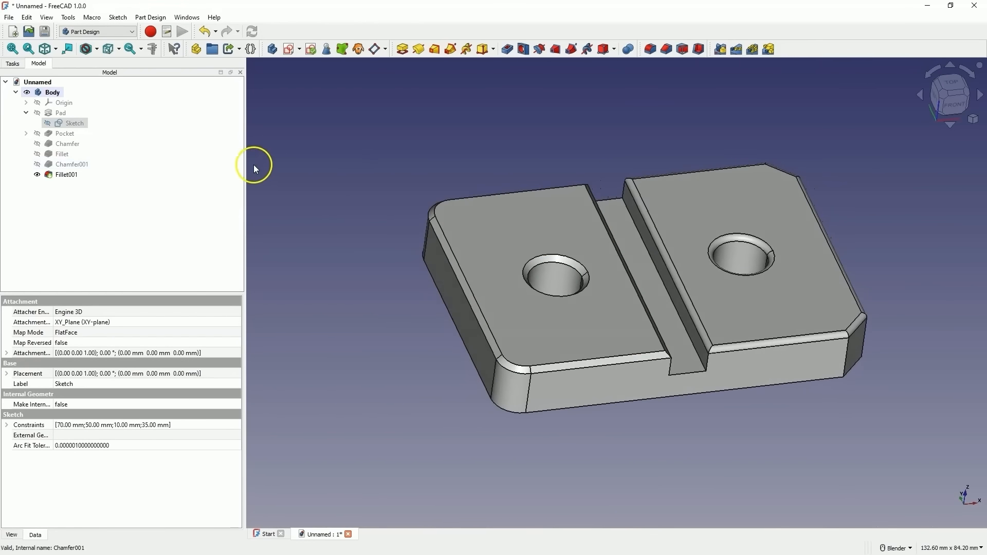
- Edit the Pad feature and set its length to 15 mm
{"action": "left_click", "coordinate": [63, 114]}
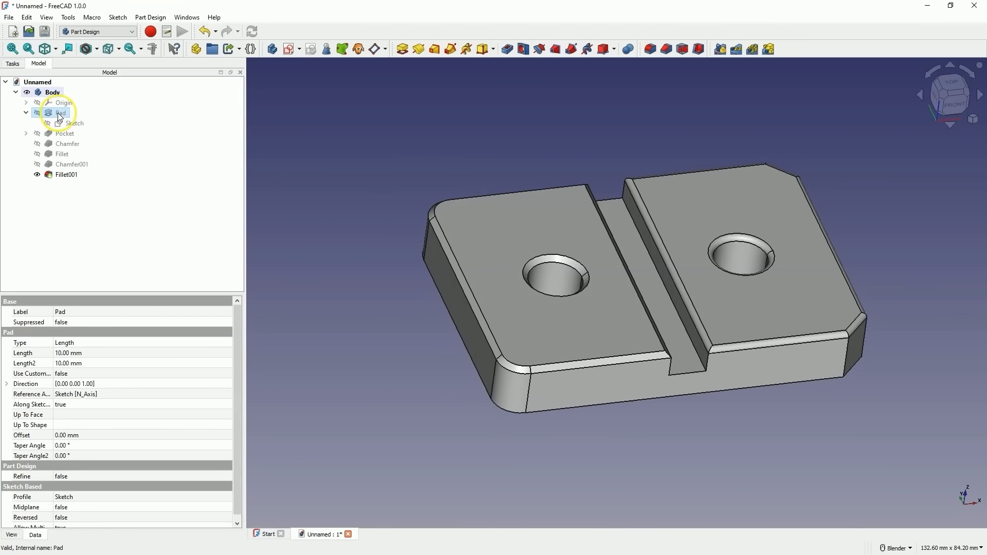
{"action": "right_click", "coordinate": [61, 118]}
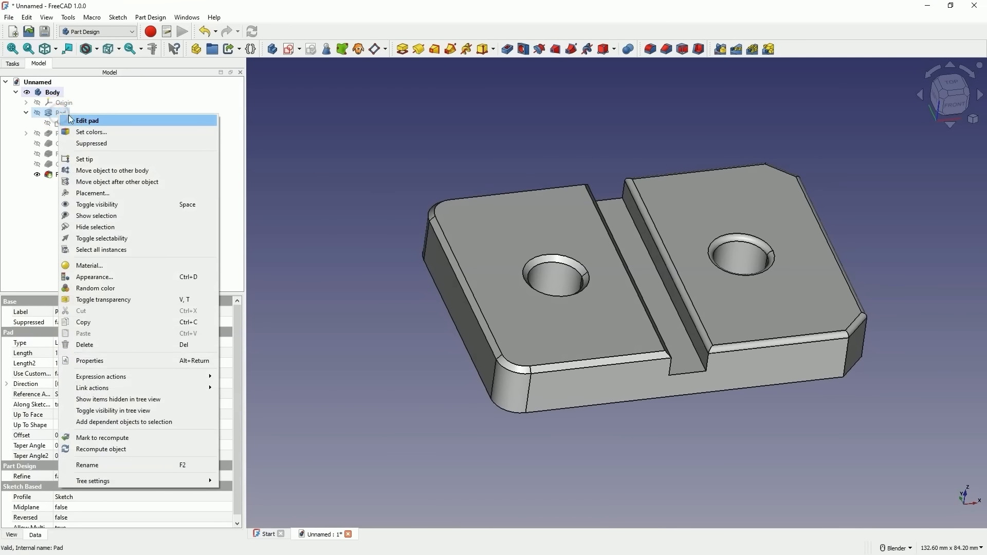
{"action": "left_click", "coordinate": [82, 122]}
{"action": "scroll", "coordinate": [135, 147], "scroll_direction": "up", "scroll_amount": 5}
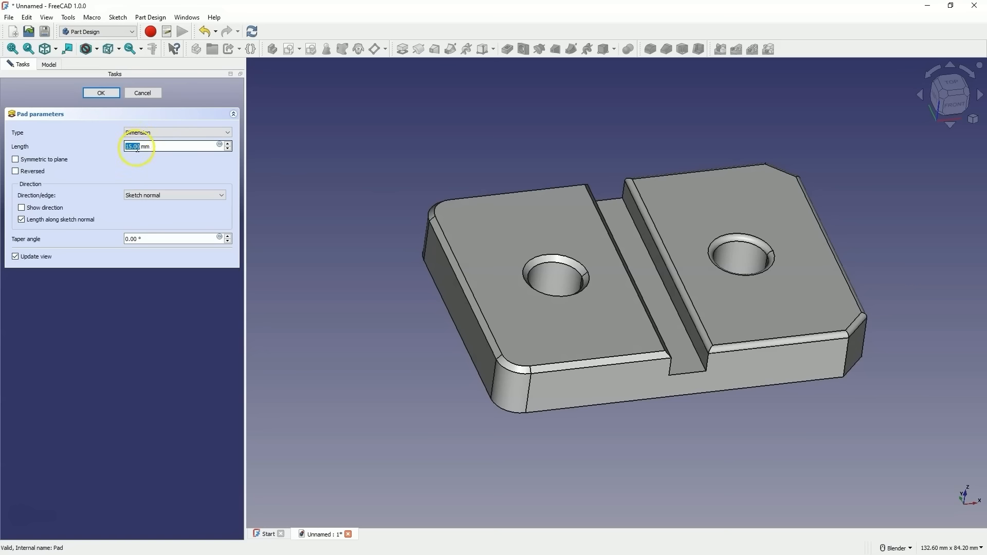
{"action": "left_click", "coordinate": [101, 93]}
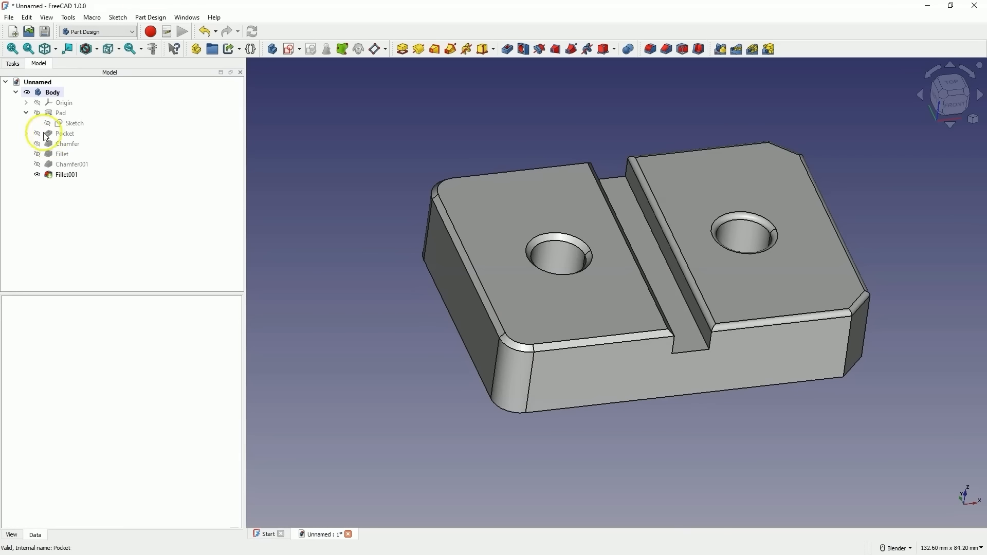
- Open the Pocket's sketch for editing, set the slot's width to 15 mm and close the sketch
{"action": "left_click", "coordinate": [26, 133]}
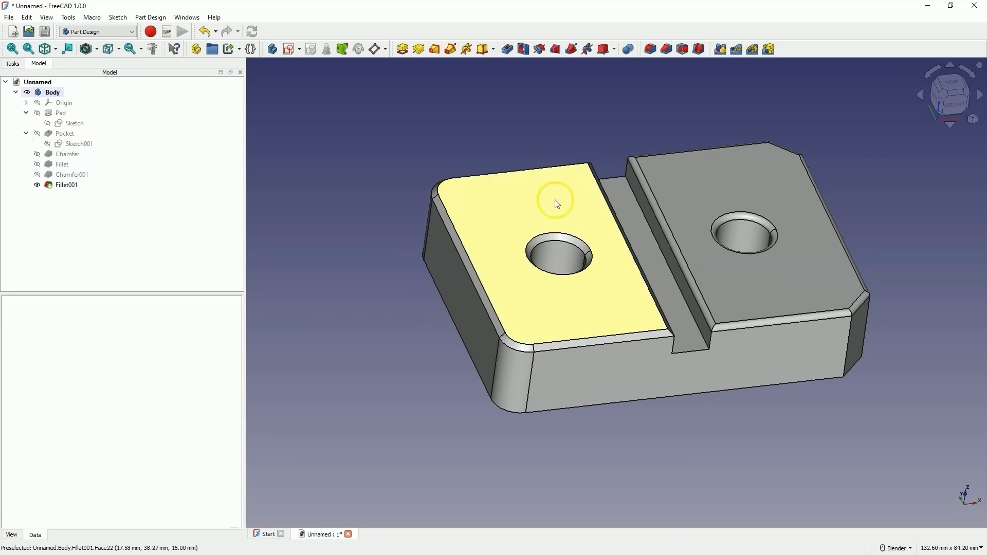
{"action": "double_click", "coordinate": [75, 145]}
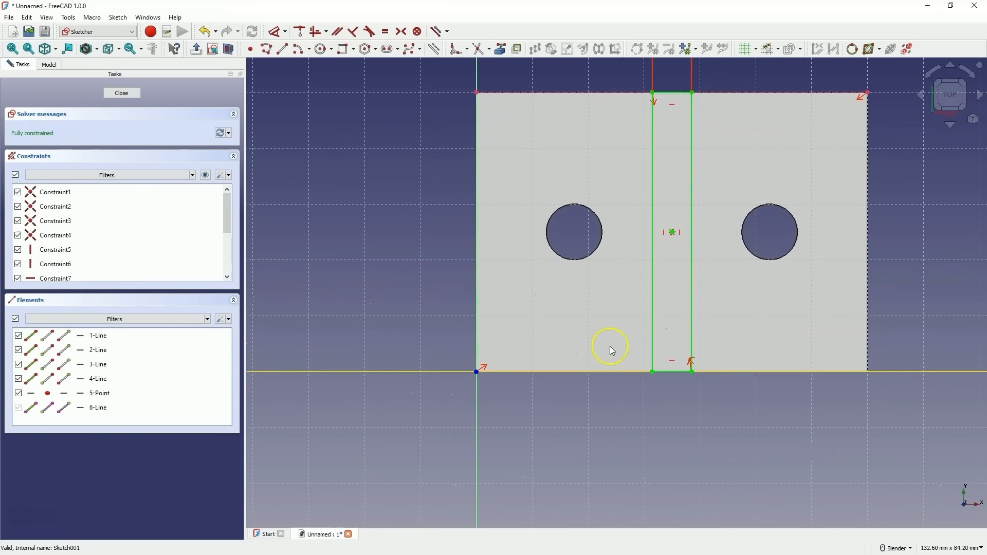
{"action": "scroll", "coordinate": [617, 309], "scroll_direction": "down", "scroll_amount": 4}
{"action": "scroll", "coordinate": [655, 248], "scroll_direction": "up", "scroll_amount": 1}
{"action": "scroll", "coordinate": [655, 248], "scroll_direction": "up", "scroll_amount": 3}
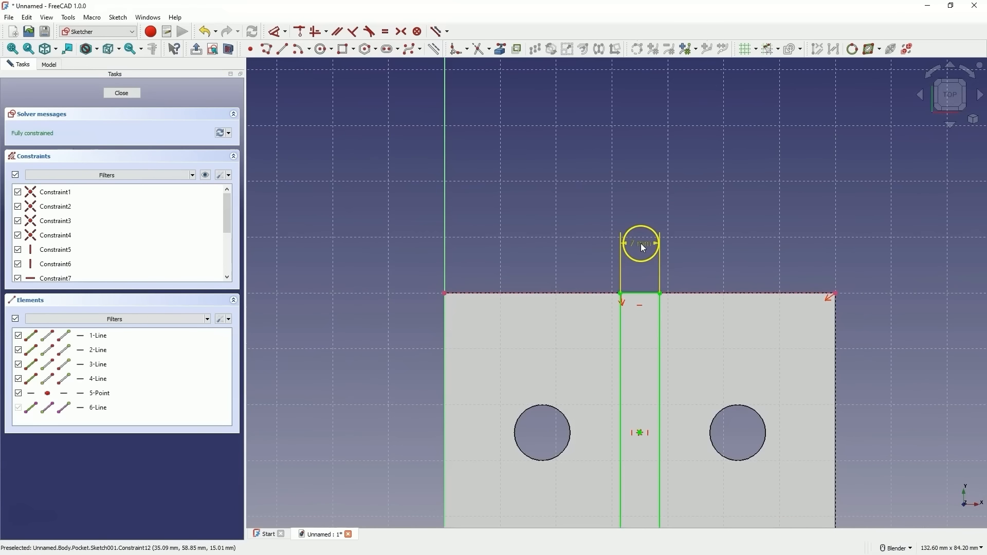
{"action": "double_click", "coordinate": [641, 243]}
{"action": "type", "text": "15"}
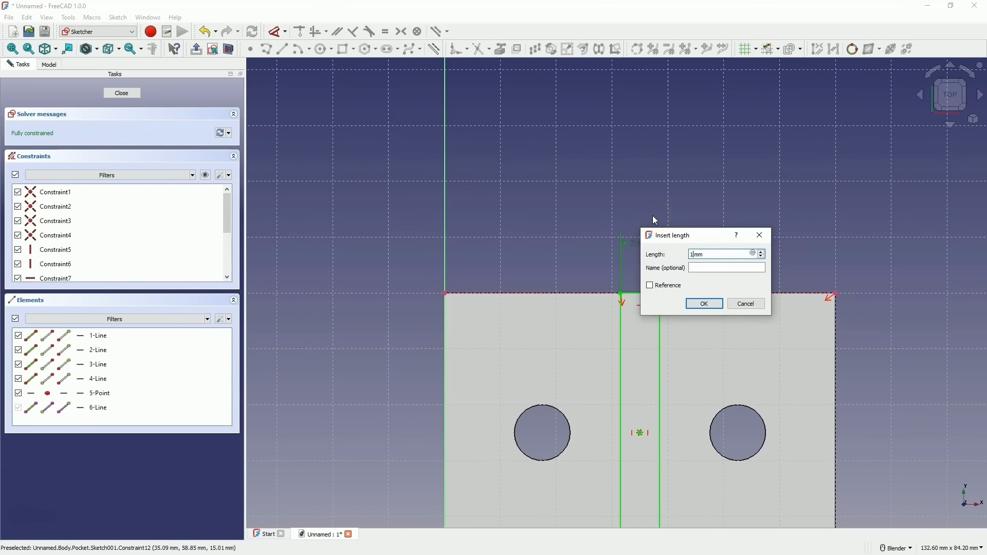
{"action": "key", "text": "Return"}
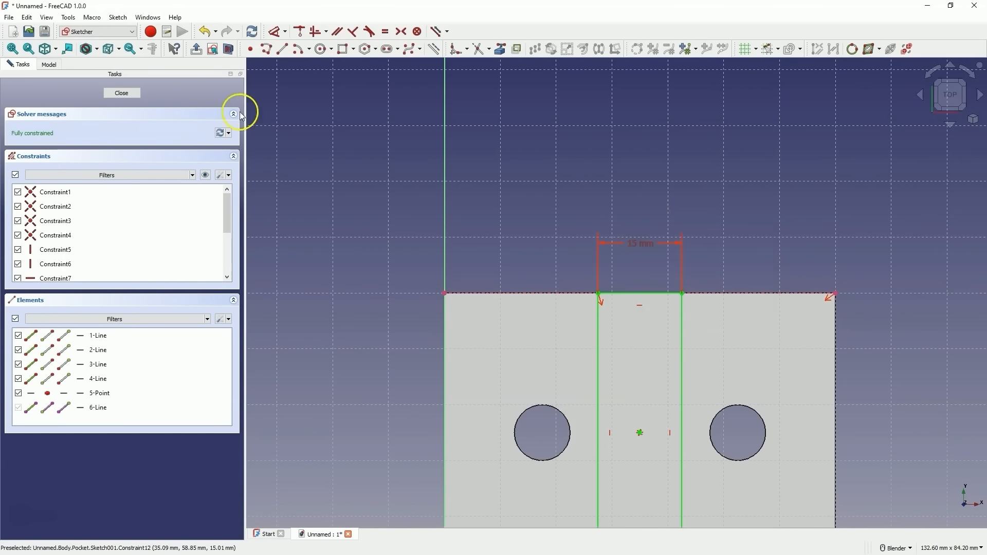
{"action": "left_click", "coordinate": [122, 93]}
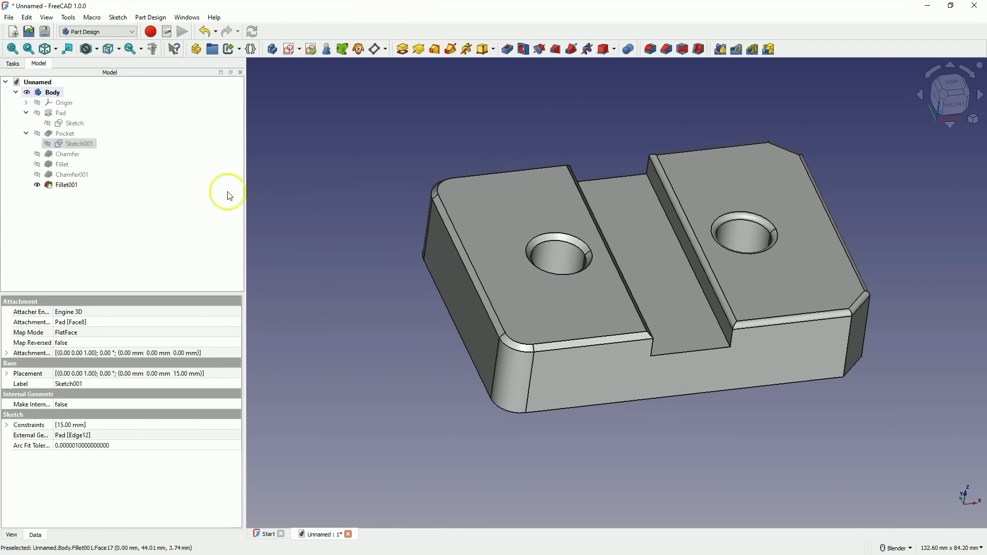
- Edit the Pocket feature and set its length to 10 mm
{"action": "double_click", "coordinate": [60, 134]}
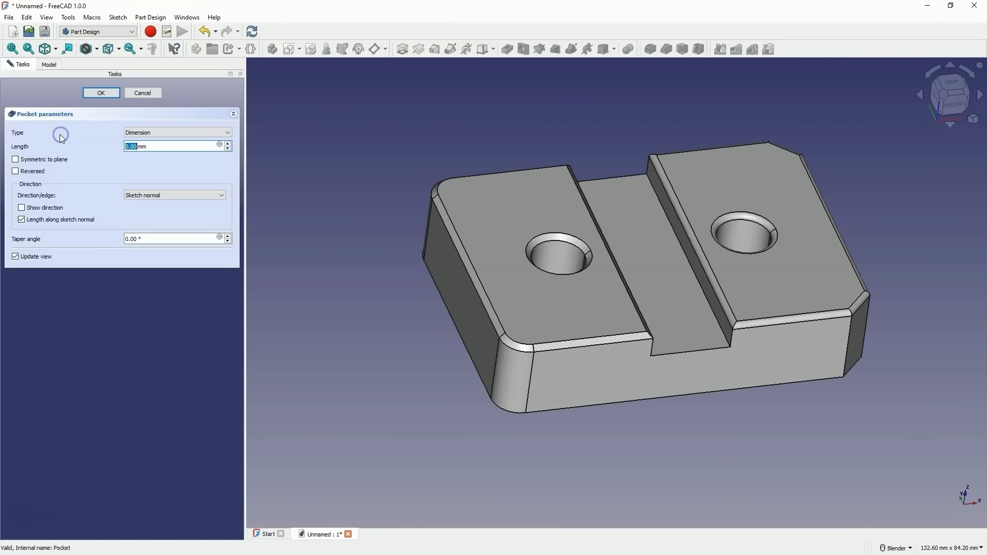
{"action": "scroll", "coordinate": [135, 152], "scroll_direction": "up", "scroll_amount": 3}
{"action": "scroll", "coordinate": [133, 148], "scroll_direction": "up", "scroll_amount": 2}
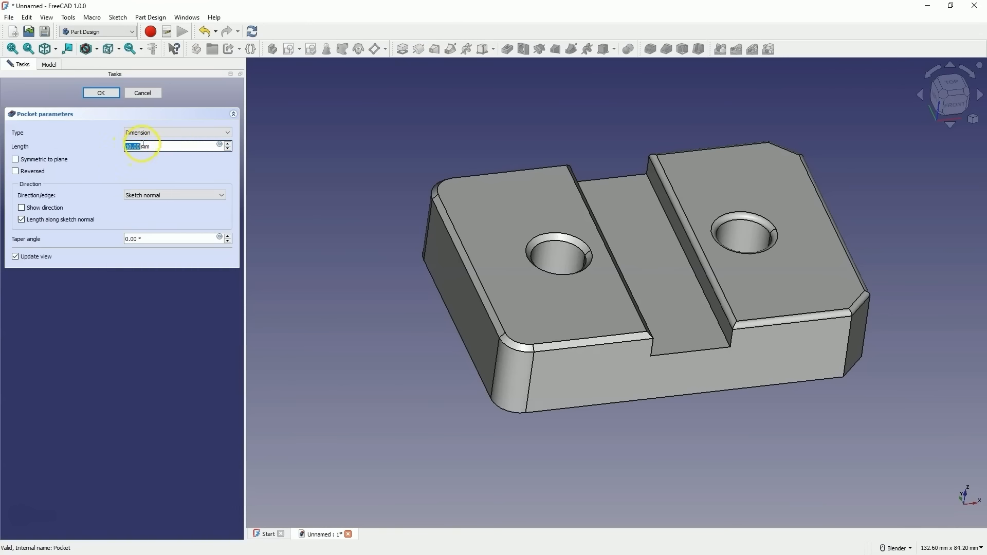
{"action": "left_click", "coordinate": [101, 93]}
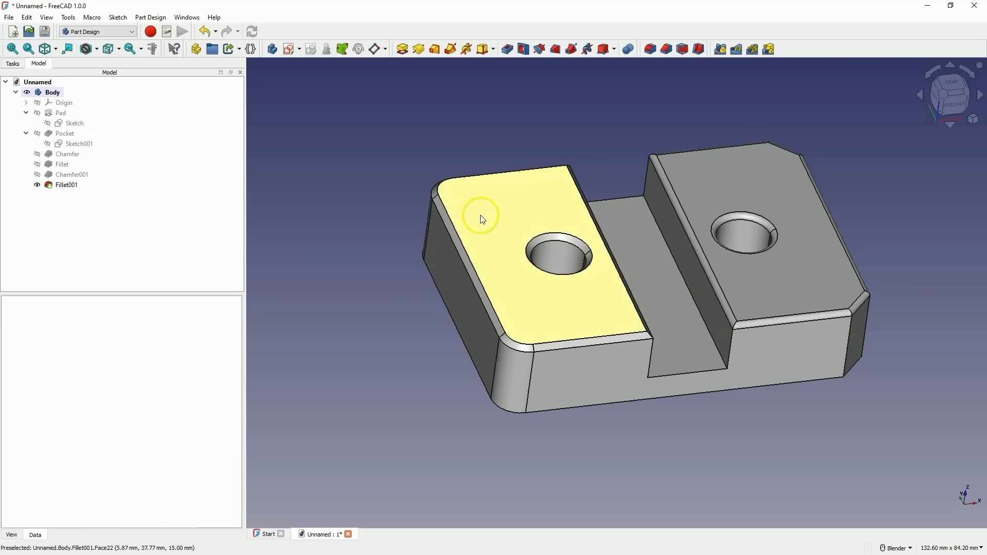
{"action": "left_click", "coordinate": [387, 188]}
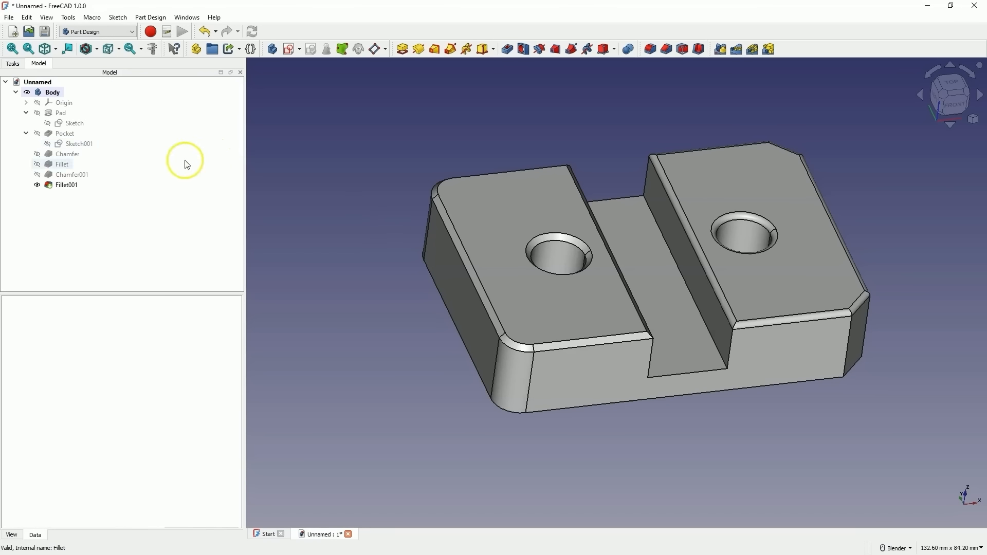
- Change the Body's appearance to the Stone material
{"action": "left_click", "coordinate": [55, 96]}
{"action": "right_click", "coordinate": [53, 93]}
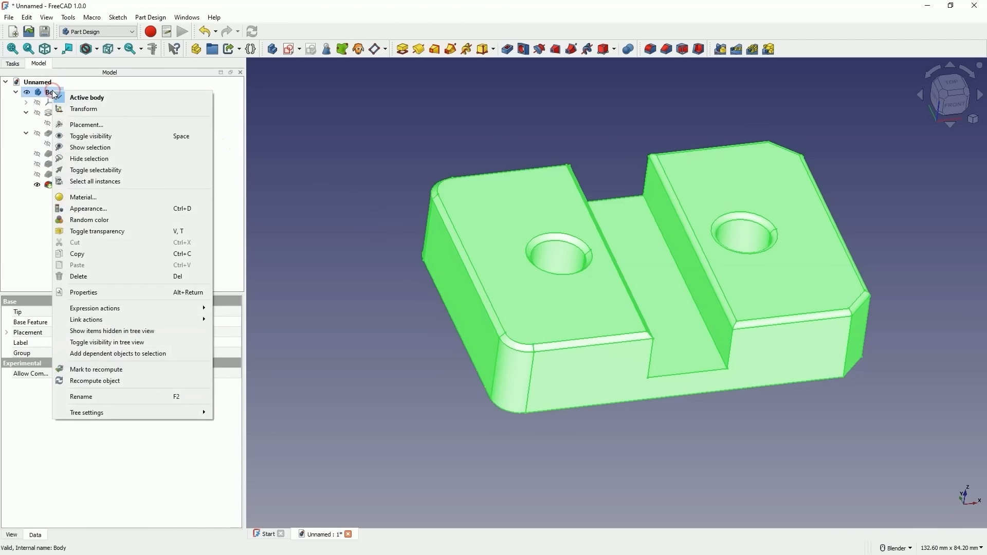
{"action": "left_click", "coordinate": [115, 209]}
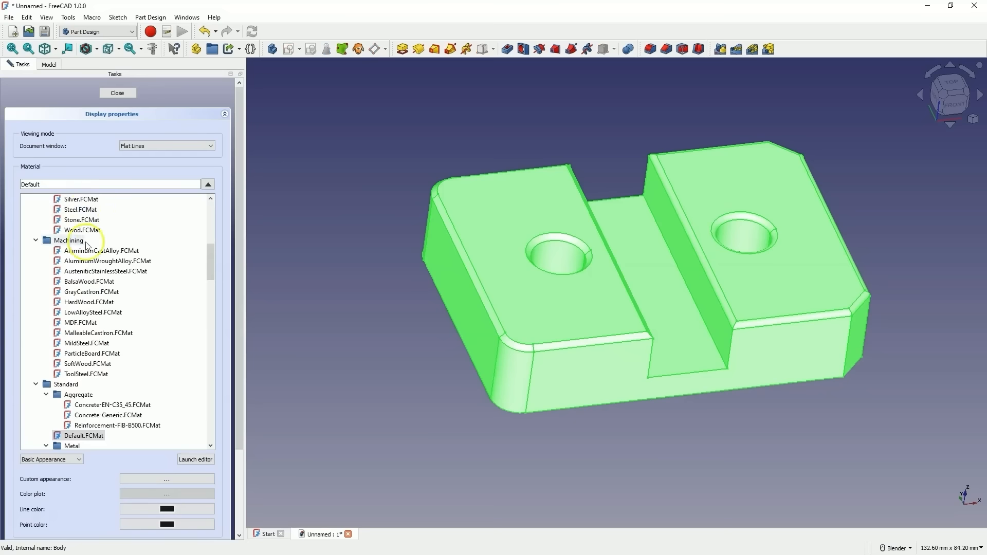
{"action": "scroll", "coordinate": [88, 229], "scroll_direction": "down", "scroll_amount": 1}
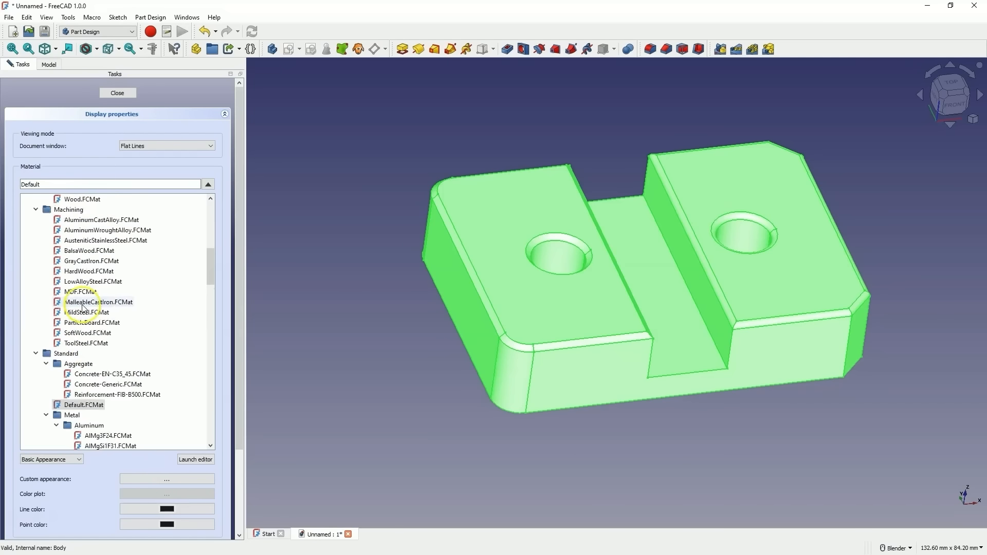
{"action": "scroll", "coordinate": [115, 297], "scroll_direction": "up", "scroll_amount": 4}
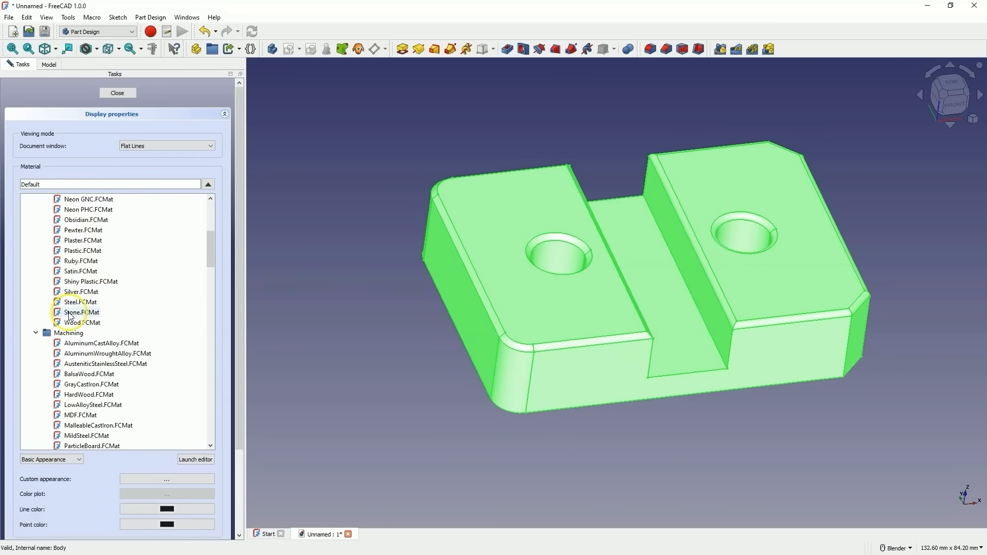
{"action": "left_click", "coordinate": [72, 313]}
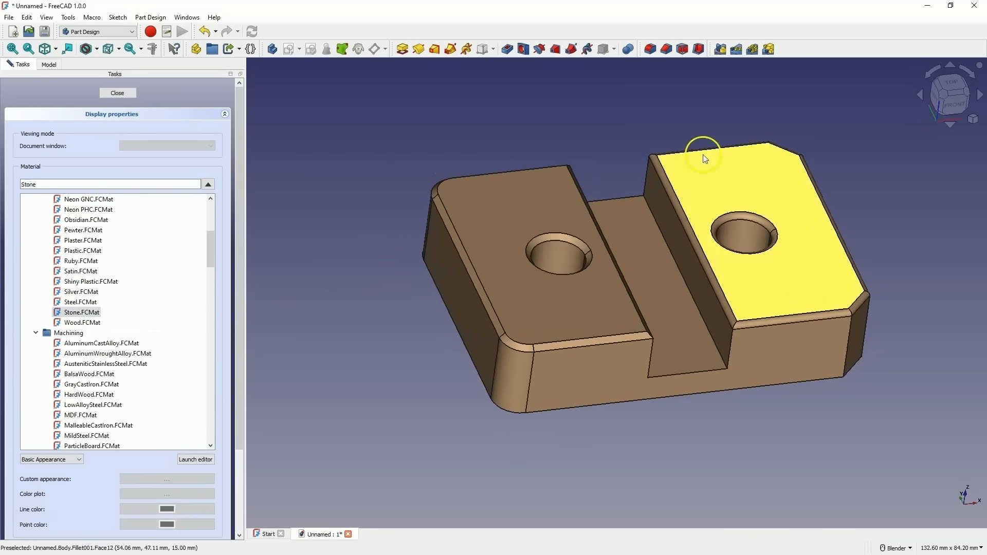
{"action": "left_click", "coordinate": [117, 93]}
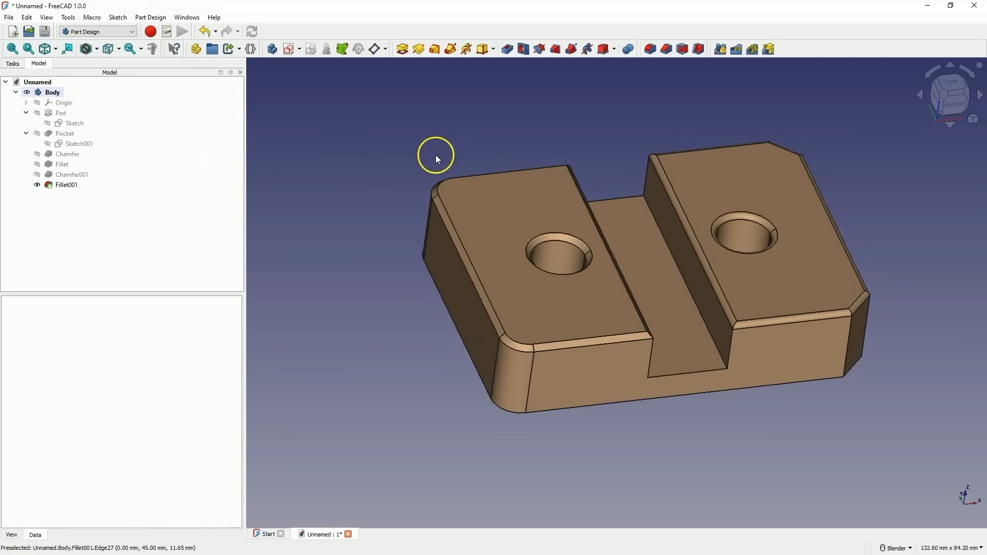
- Customize the Body's appearance by setting its ambient color to red (#ff0000)
{"action": "left_click", "coordinate": [54, 93]}
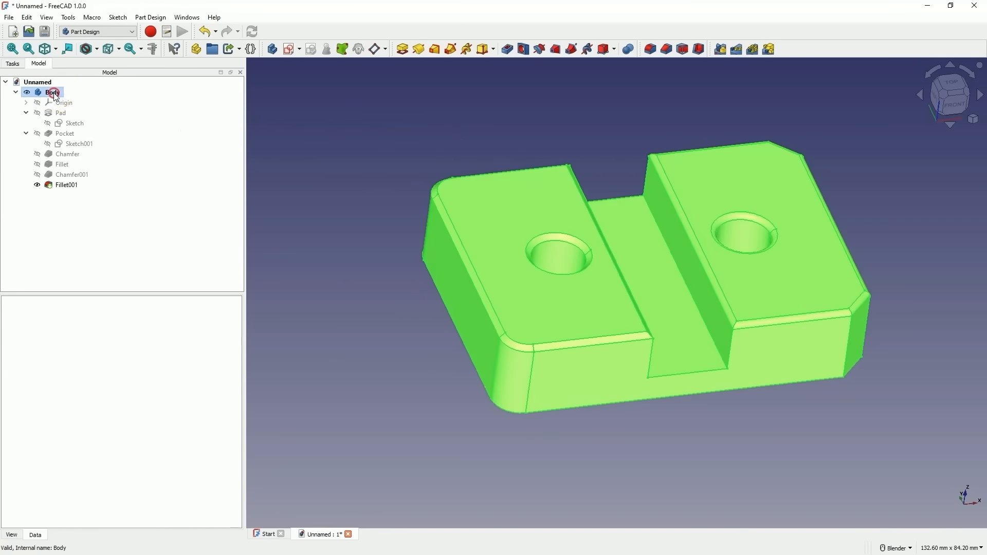
{"action": "right_click", "coordinate": [55, 94]}
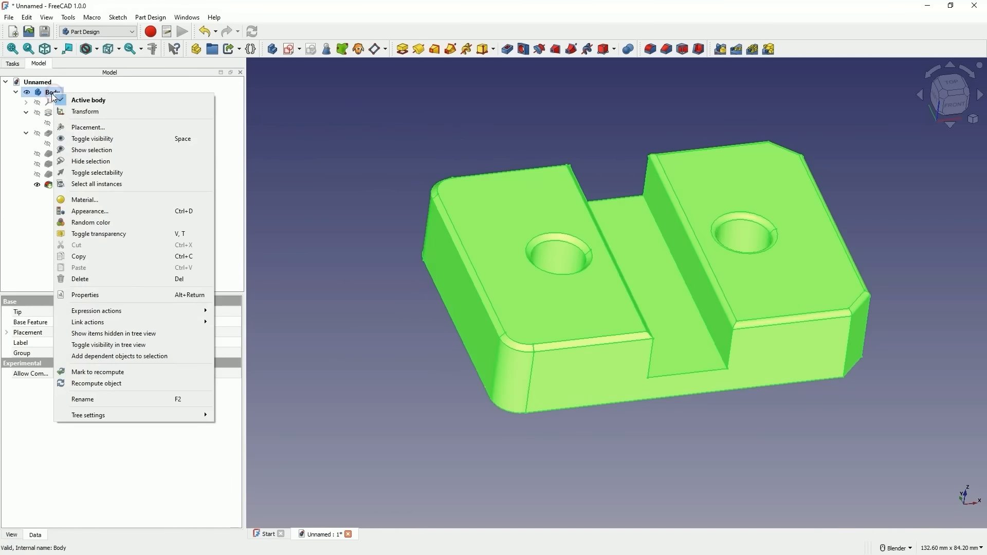
{"action": "left_click", "coordinate": [116, 211]}
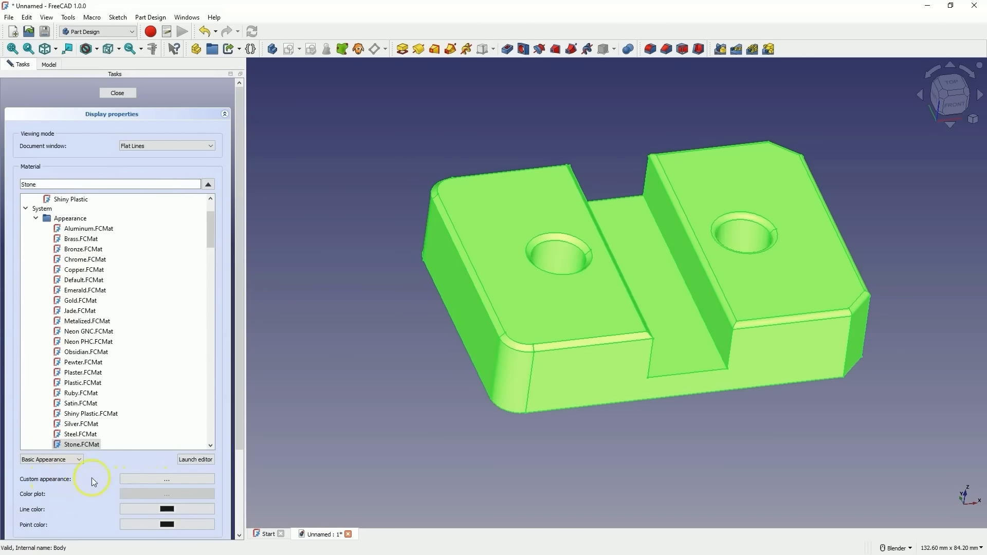
{"action": "left_click", "coordinate": [163, 483]}
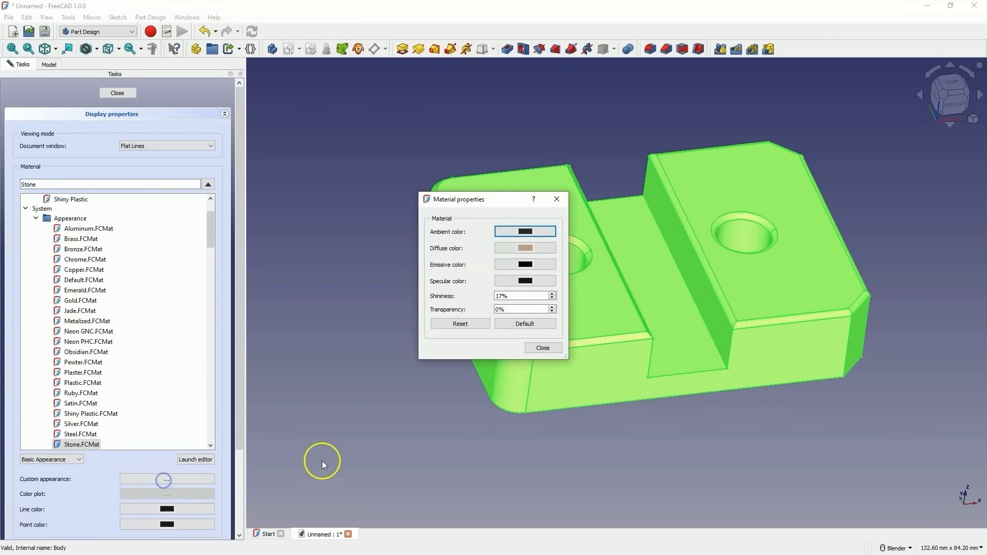
{"action": "left_click", "coordinate": [522, 238]}
{"action": "left_click", "coordinate": [387, 237]}
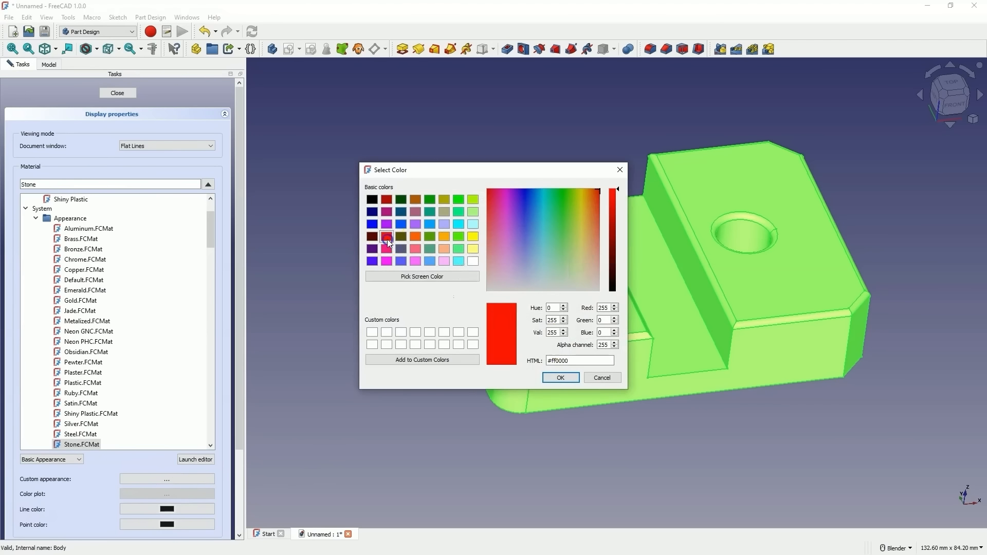
{"action": "left_click", "coordinate": [560, 379]}
{"action": "left_click", "coordinate": [531, 347]}
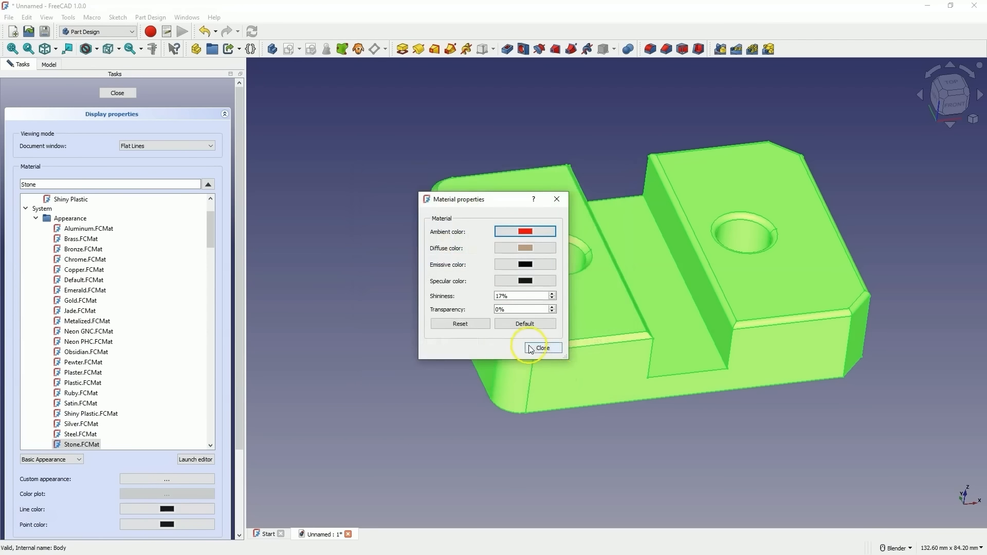
{"action": "left_click", "coordinate": [119, 93]}
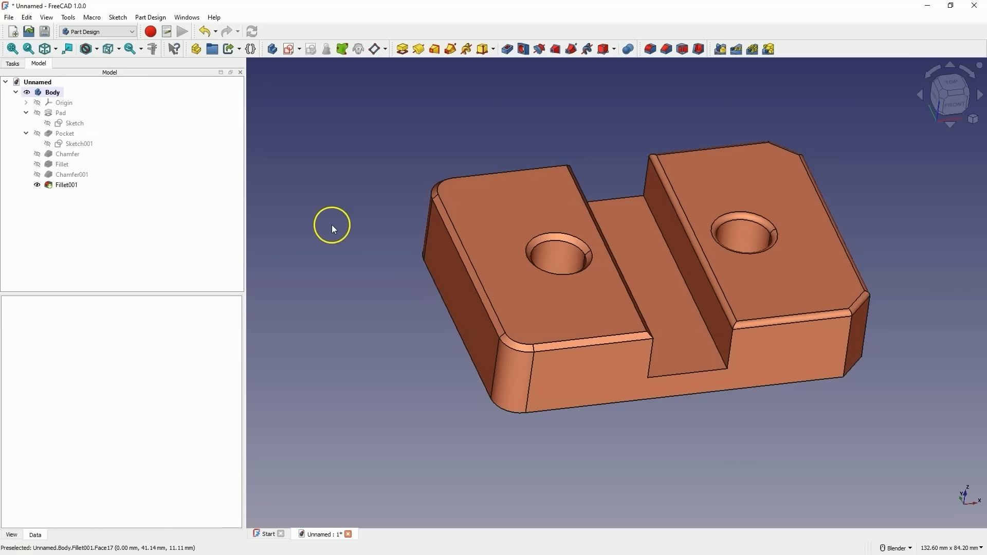
- Start exporting the Body with the file name p1 and the STEP with colors format
{"action": "left_click", "coordinate": [52, 92]}
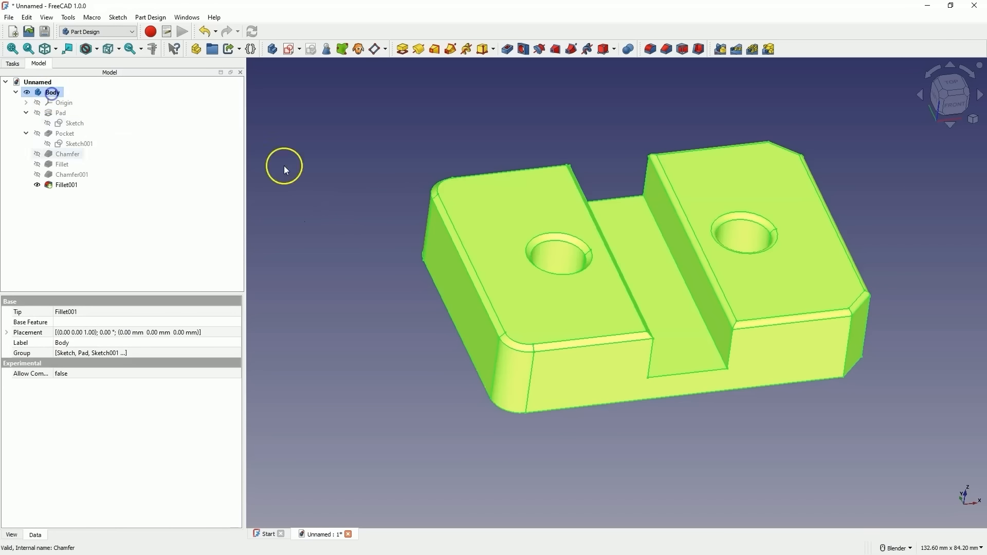
{"action": "left_click", "coordinate": [10, 20]}
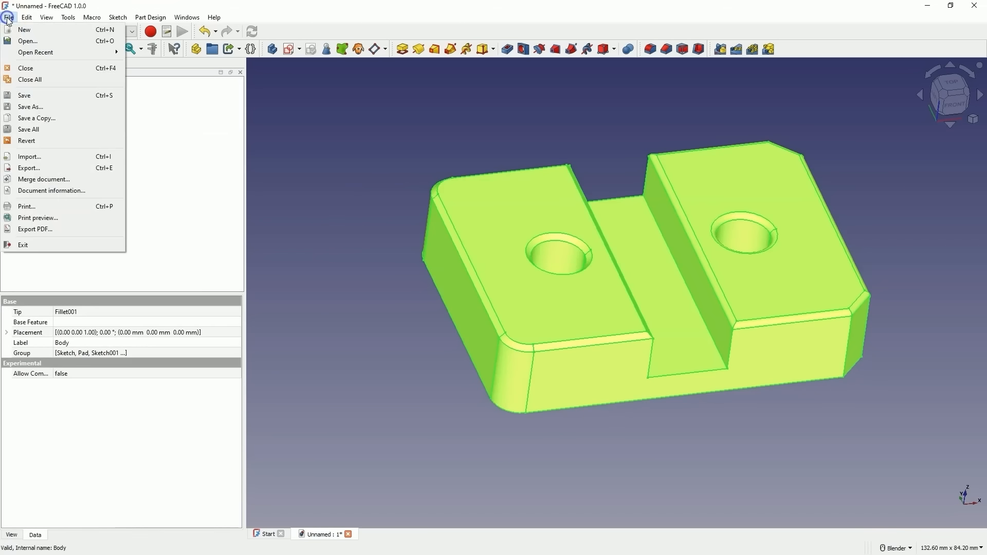
{"action": "left_click", "coordinate": [54, 170]}
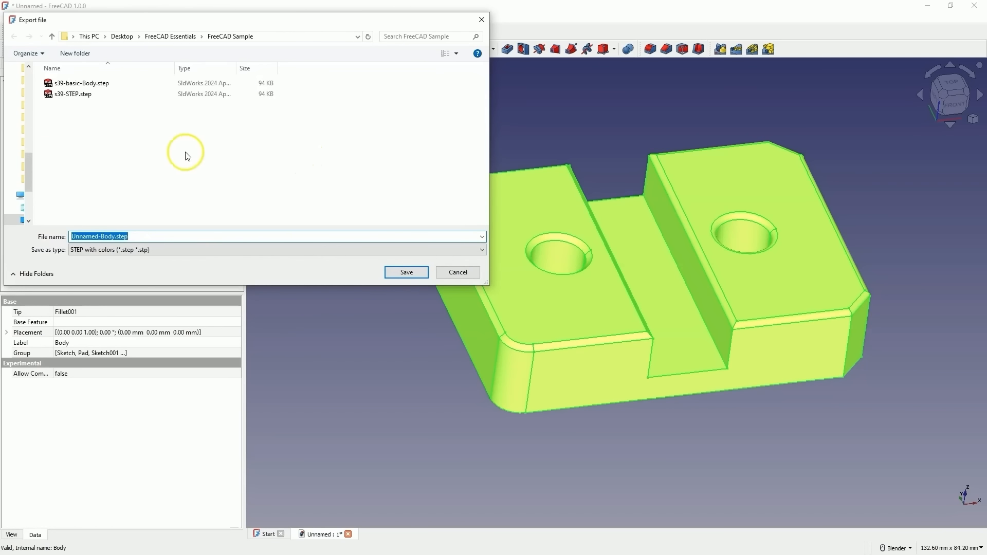
{"action": "left_click", "coordinate": [115, 235]}
{"action": "left_click_drag", "start_coordinate": [115, 235], "coordinate": [35, 224]}
{"action": "type", "text": "p1"}
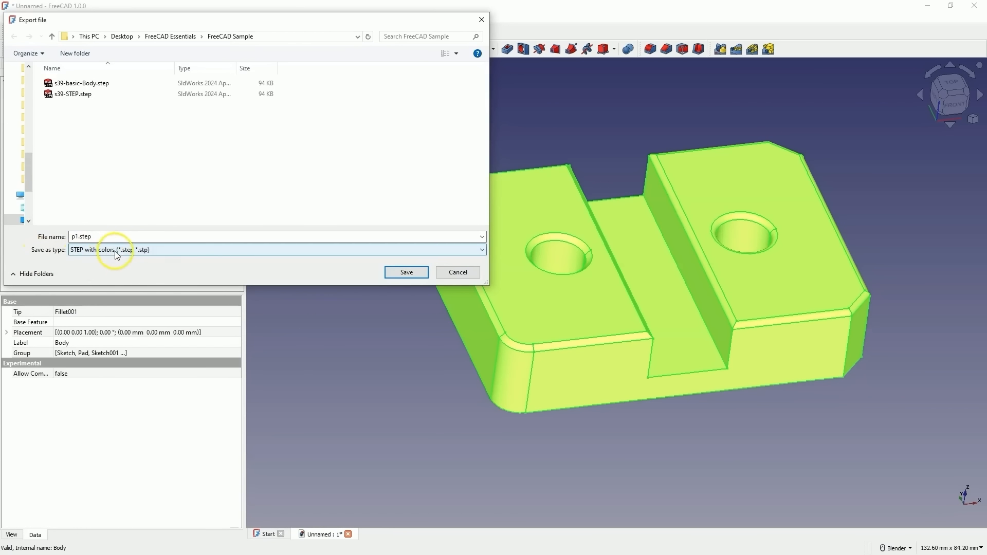
{"action": "left_click", "coordinate": [188, 252]}
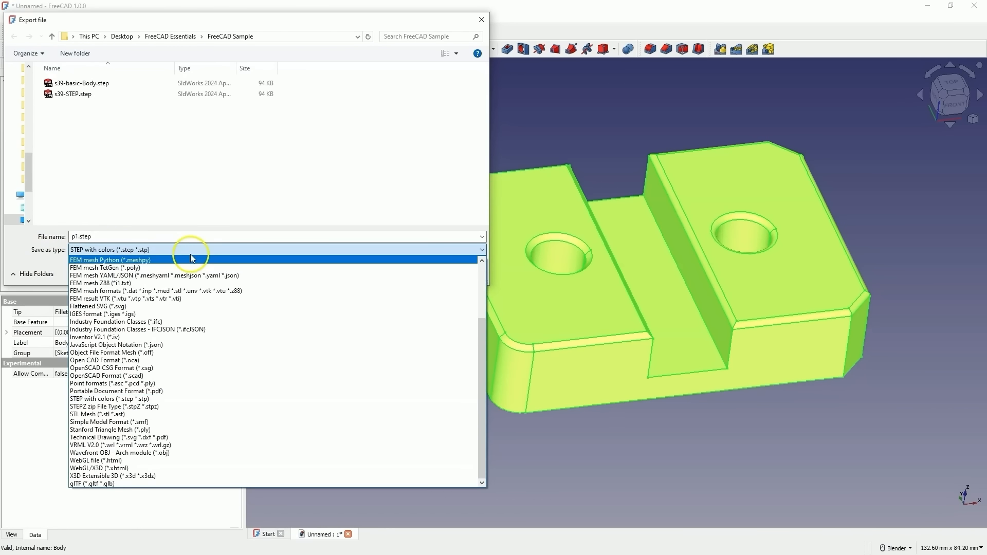
{"action": "left_click", "coordinate": [92, 399]}
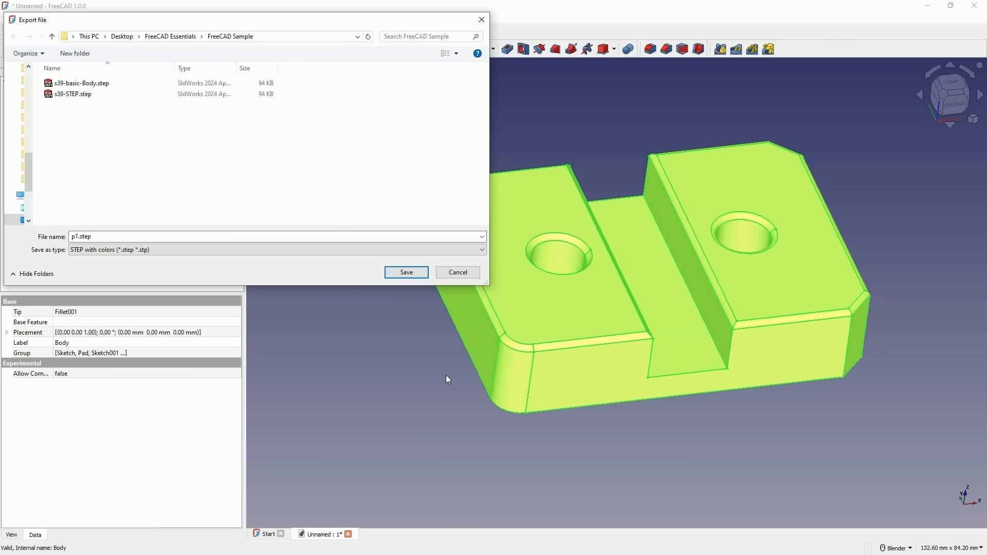
- Try STL Mesh as the file type for the p1 export
{"action": "left_click", "coordinate": [277, 251]}
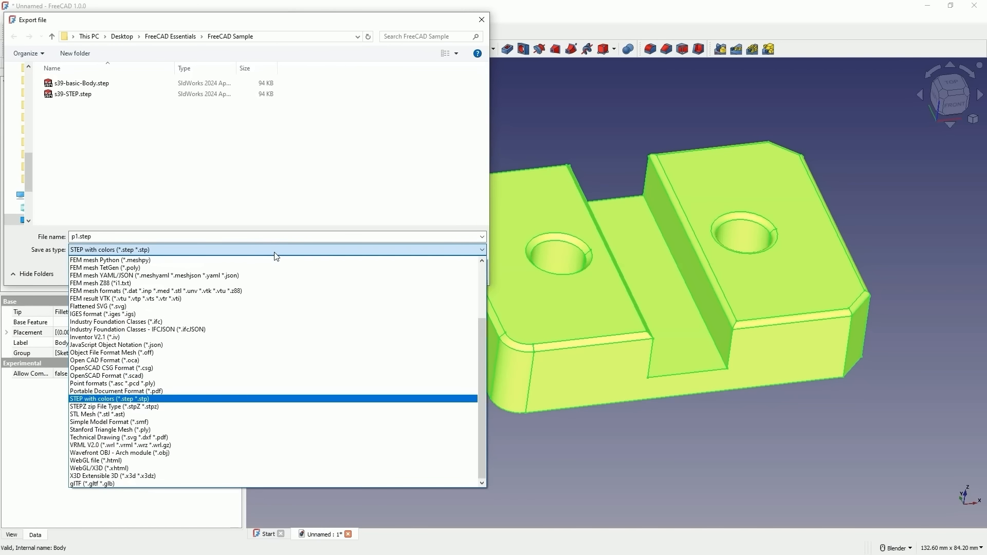
{"action": "left_click", "coordinate": [100, 414]}
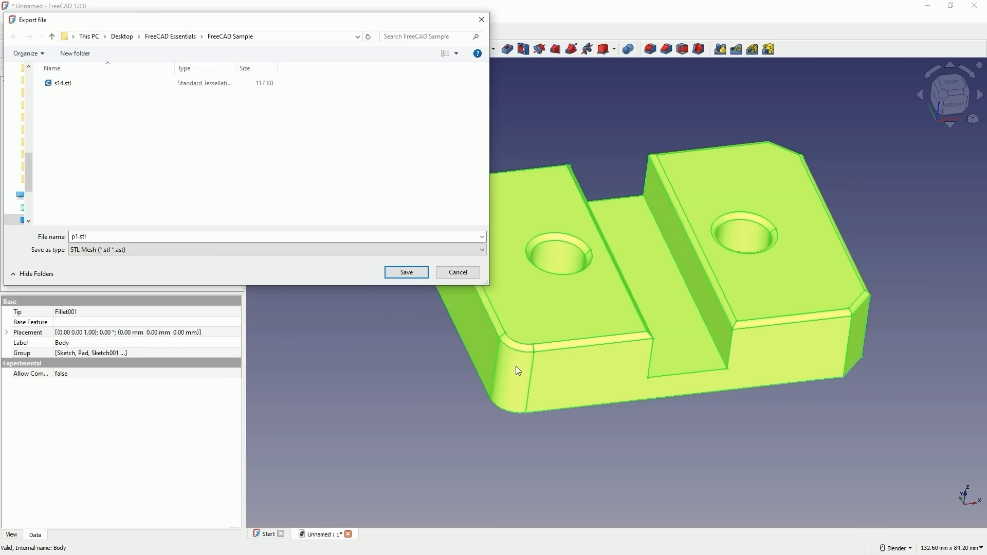
{"action": "left_click", "coordinate": [560, 224]}
{"action": "left_click", "coordinate": [629, 258]}
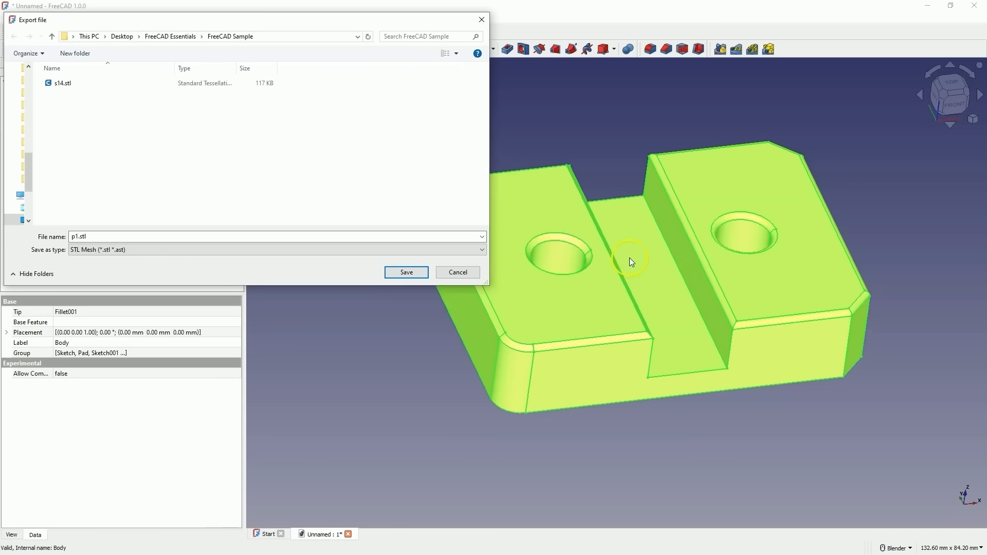
- Export the Body as p1.step in the STEP with colors format, using millimeter units and the AP203 scheme
{"action": "left_click", "coordinate": [252, 251]}
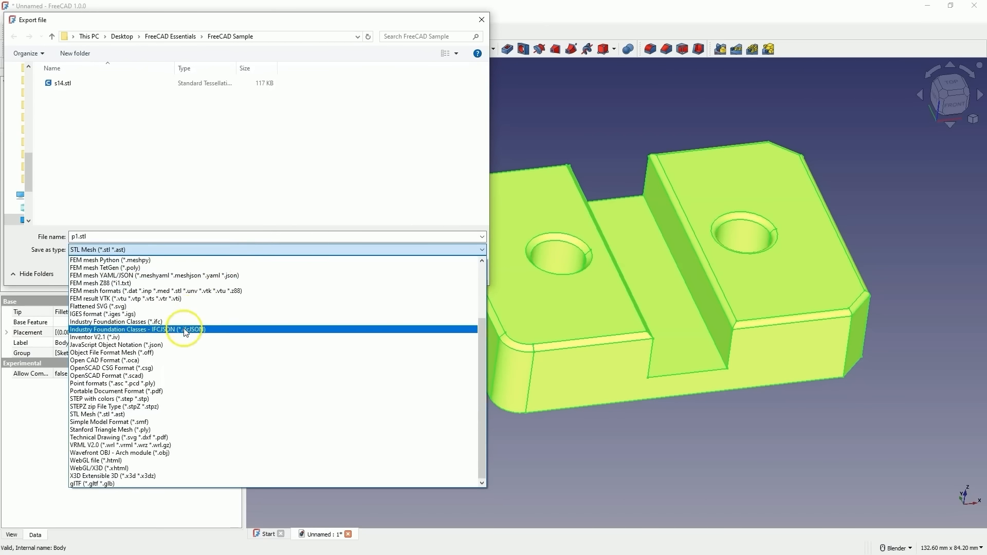
{"action": "left_click", "coordinate": [96, 399]}
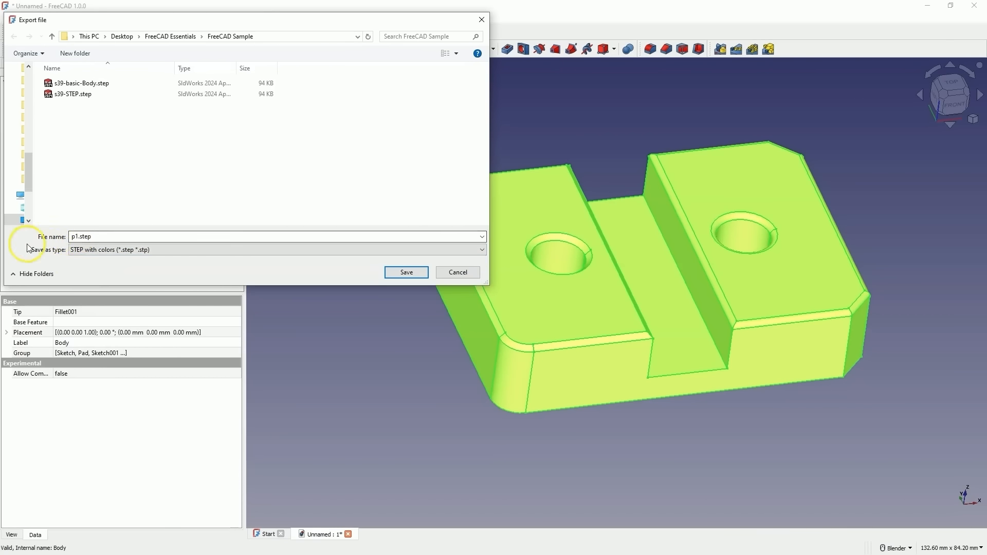
{"action": "left_click", "coordinate": [414, 274]}
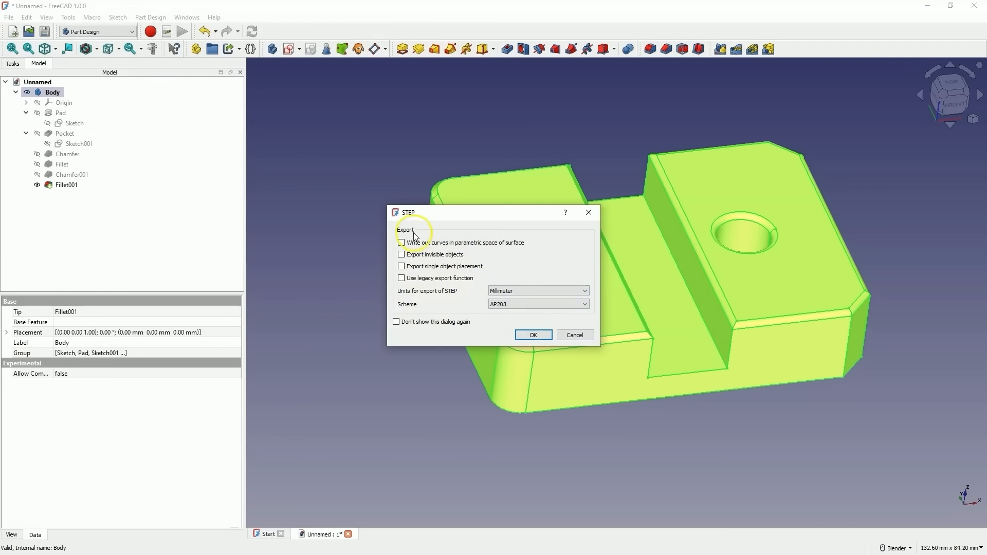
{"action": "left_click", "coordinate": [534, 336]}
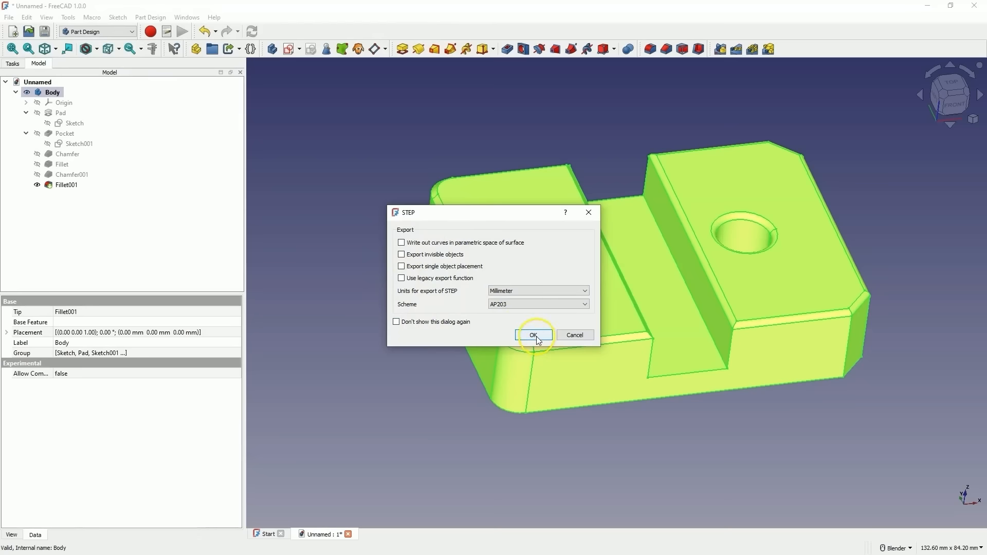
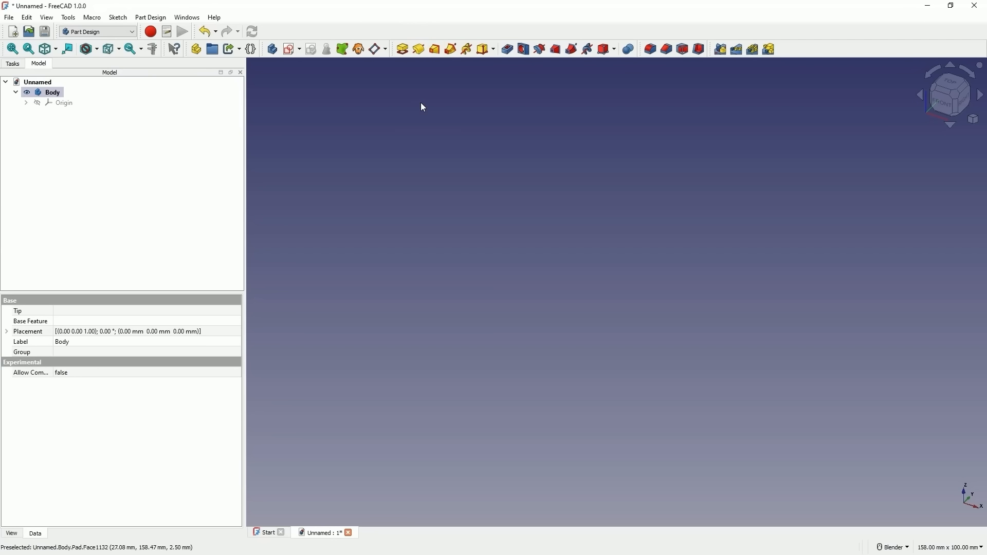
- Sketch a rectangle about 16 mm by 12 mm on the XZ plane, resting on the horizontal axis about 27 mm from the origin
{"action": "left_click", "coordinate": [287, 53]}
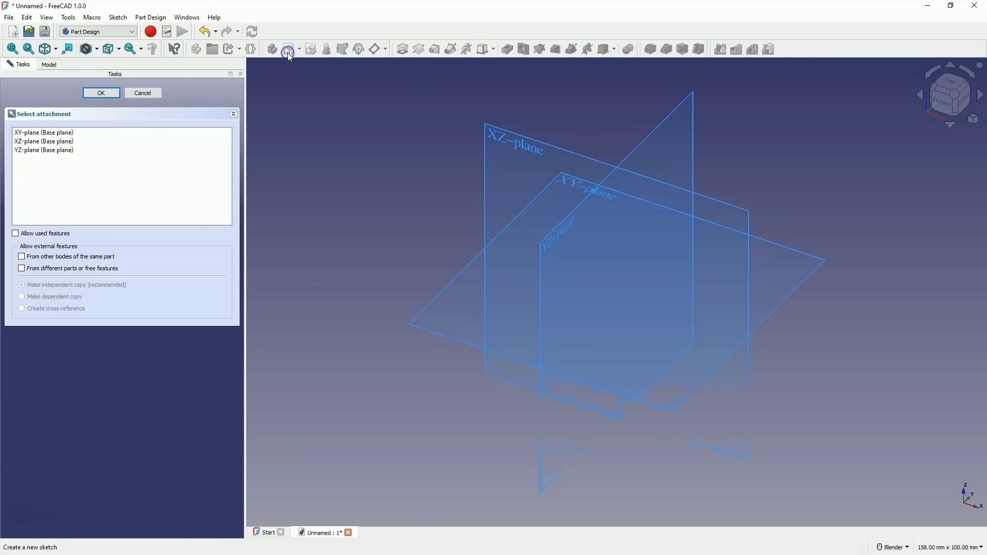
{"action": "left_click", "coordinate": [498, 143]}
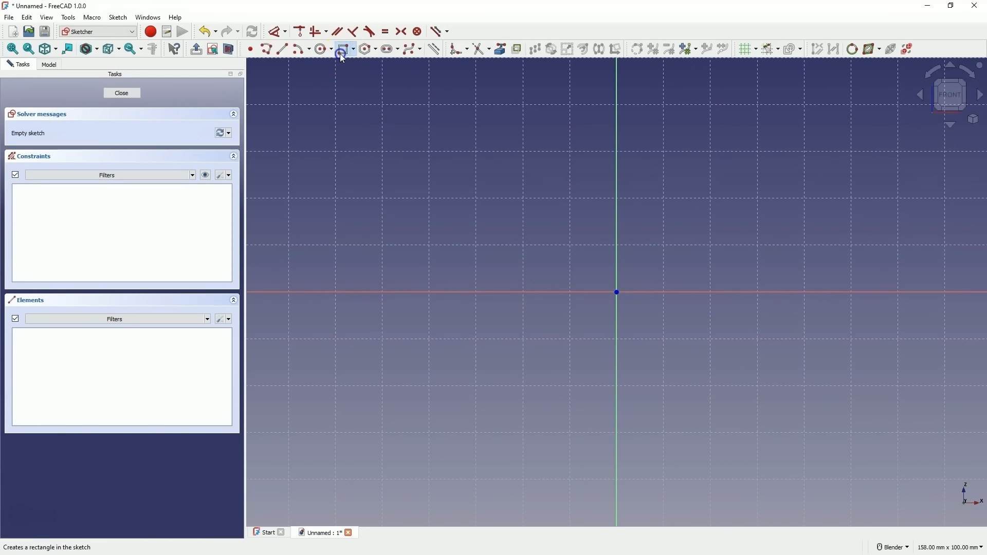
{"action": "left_click", "coordinate": [341, 53]}
{"action": "left_click", "coordinate": [746, 292]}
{"action": "left_click", "coordinate": [821, 234]}
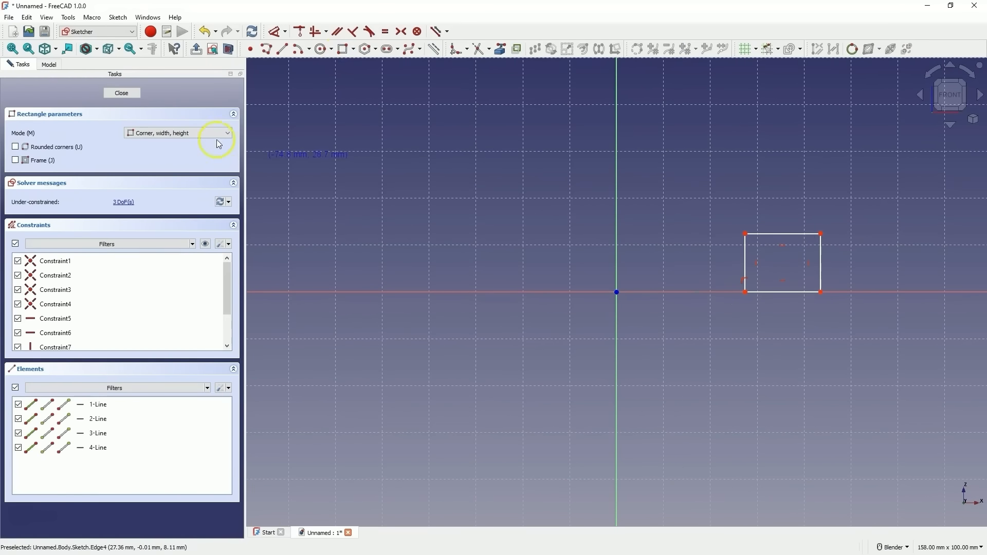
{"action": "left_click", "coordinate": [122, 93]}
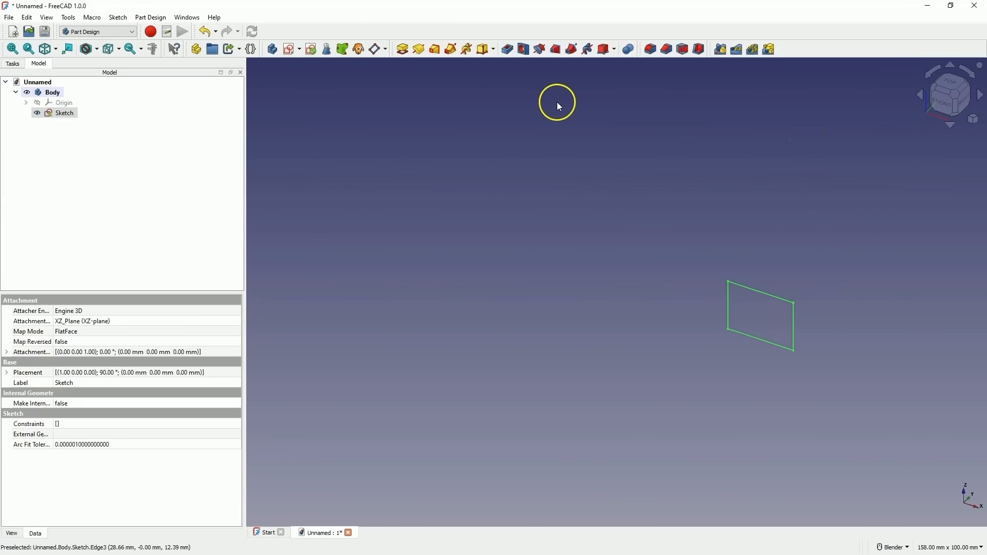
- Start a Revolution of the rectangle sketch, trying the Base Z axis and returning to the vertical sketch axis
{"action": "left_click", "coordinate": [419, 52]}
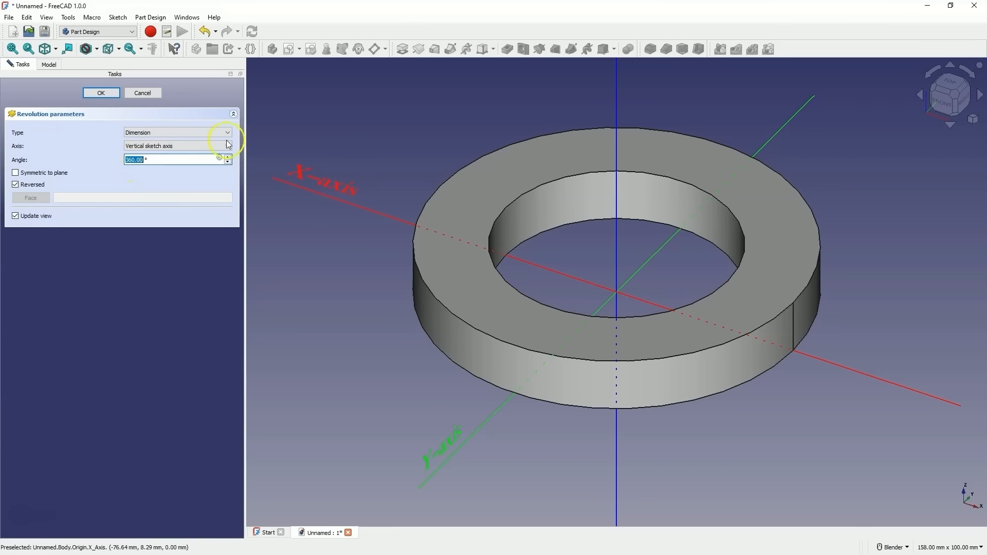
{"action": "left_click", "coordinate": [156, 149]}
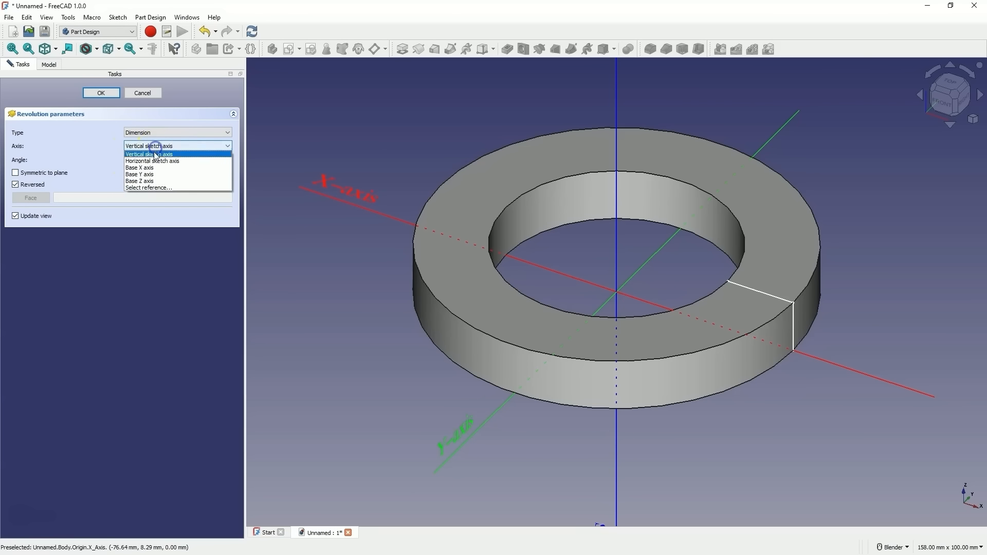
{"action": "left_click", "coordinate": [153, 181]}
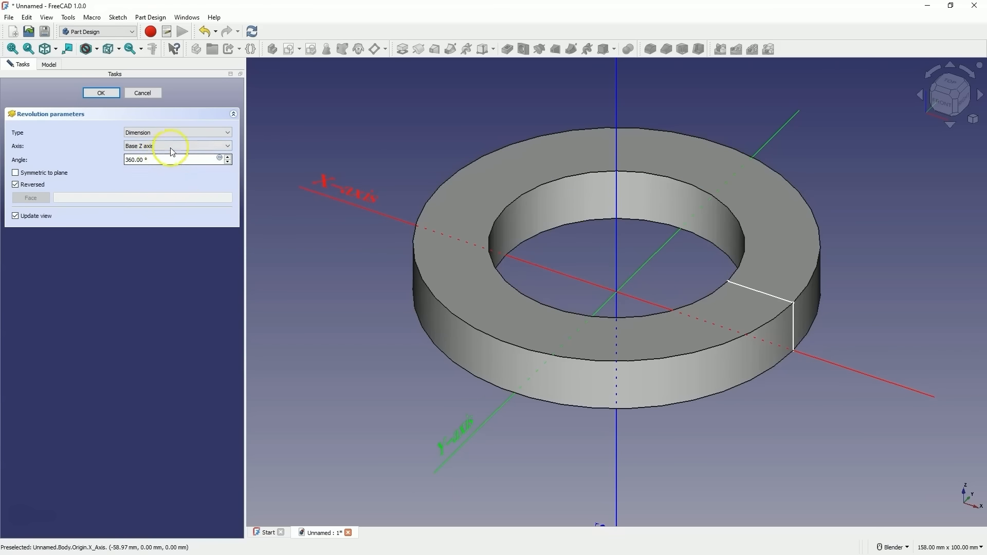
{"action": "left_click", "coordinate": [157, 146]}
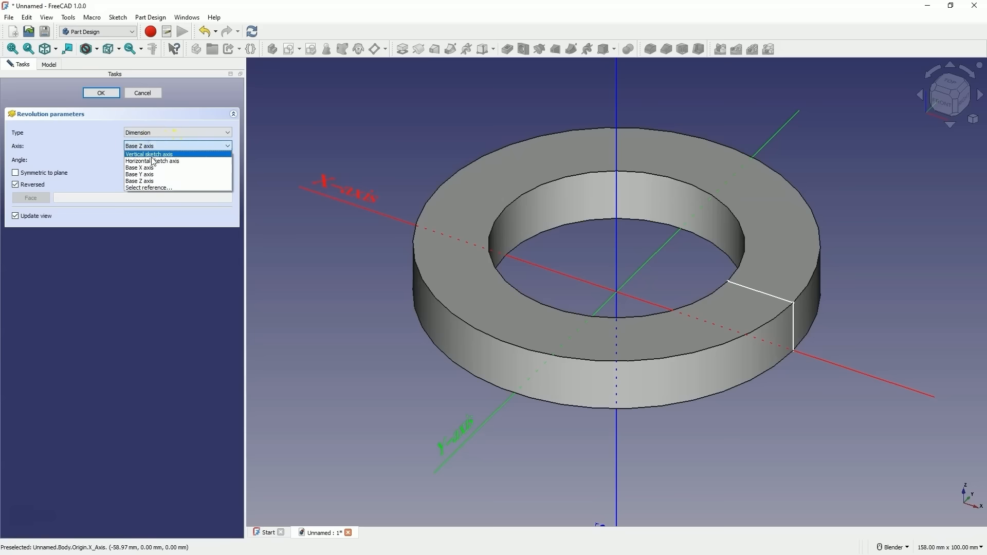
{"action": "left_click", "coordinate": [149, 154]}
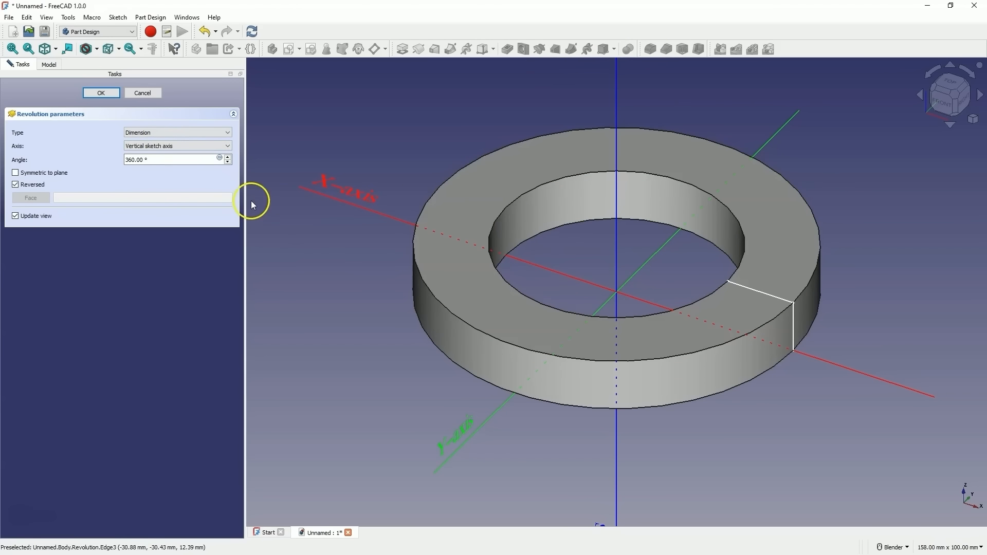
- Try the Base Y axis and the Base X axis as the revolution axis
{"action": "left_click", "coordinate": [173, 147]}
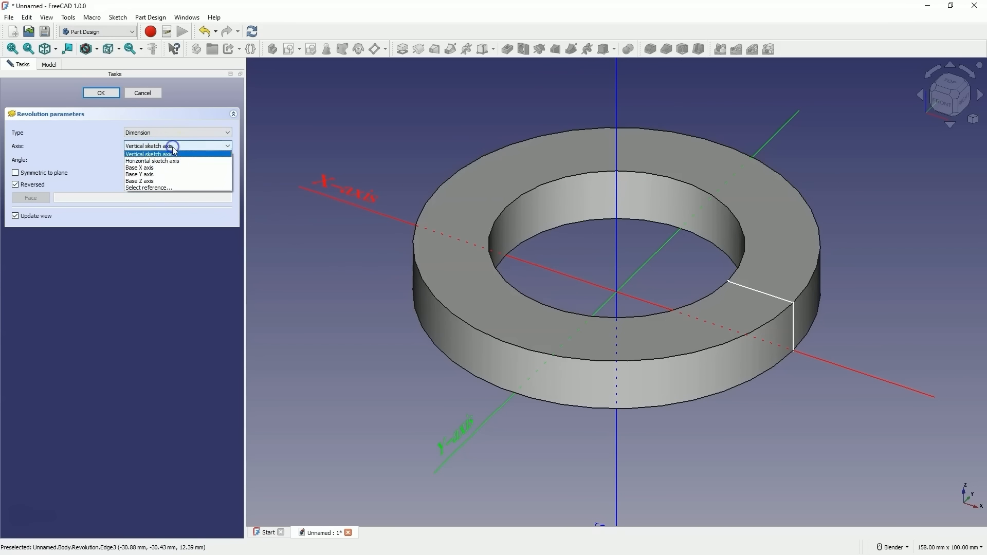
{"action": "left_click", "coordinate": [155, 174]}
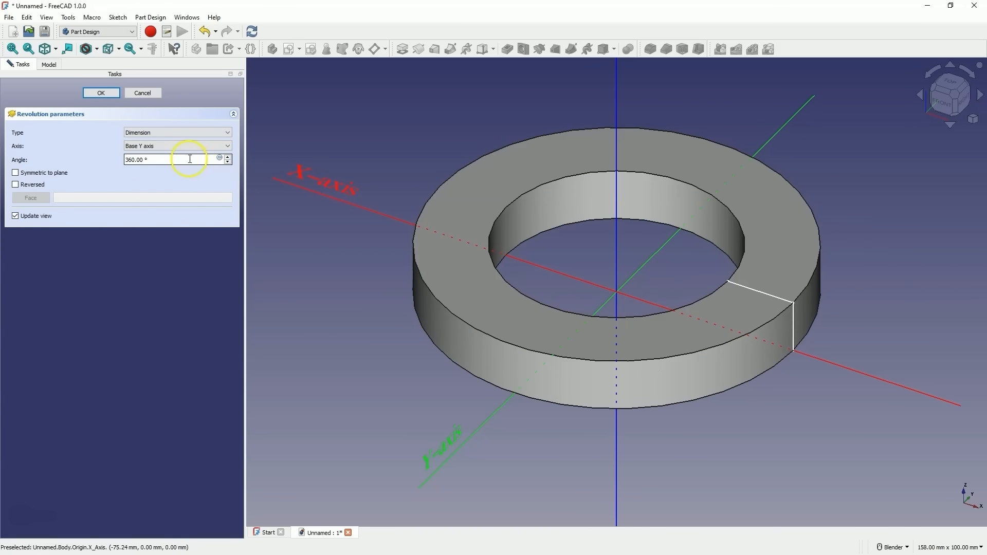
{"action": "left_click", "coordinate": [177, 146]}
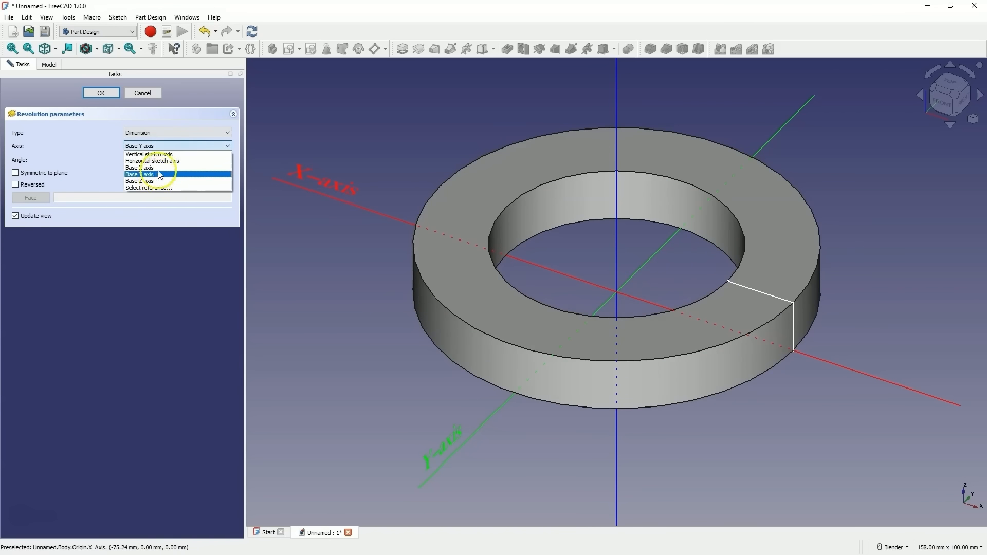
{"action": "left_click", "coordinate": [159, 168]}
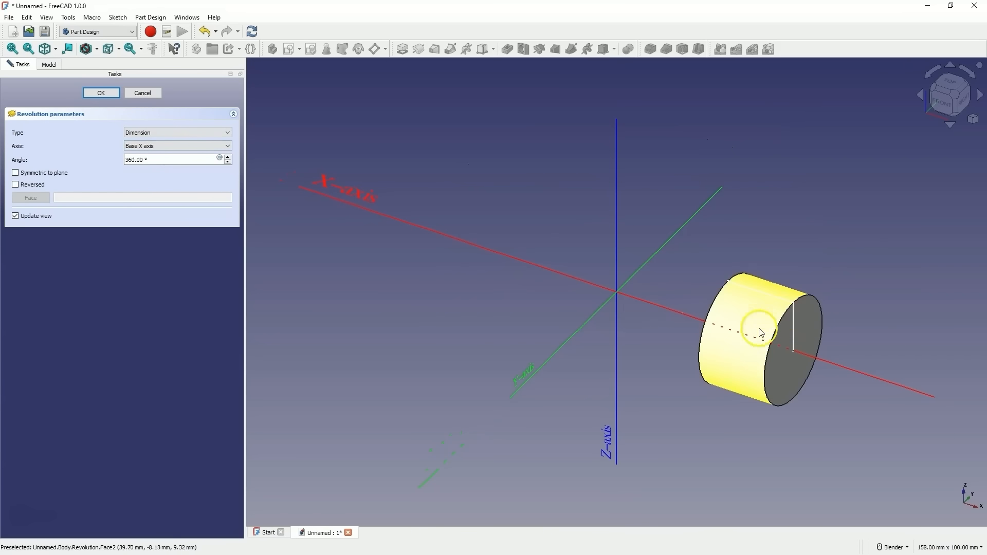
- Try the upper edge of the sketched rectangle as the revolution axis
{"action": "left_click", "coordinate": [166, 147]}
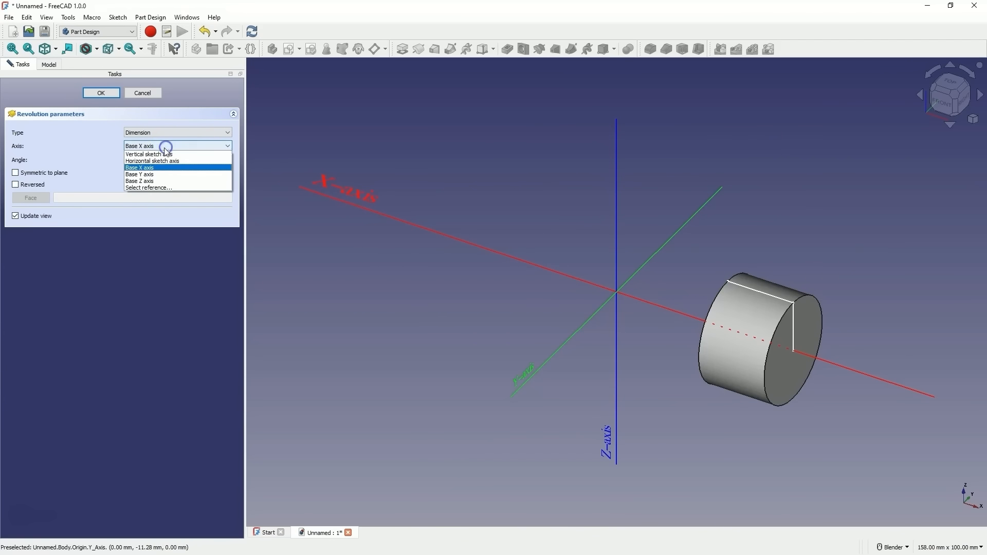
{"action": "left_click", "coordinate": [166, 188]}
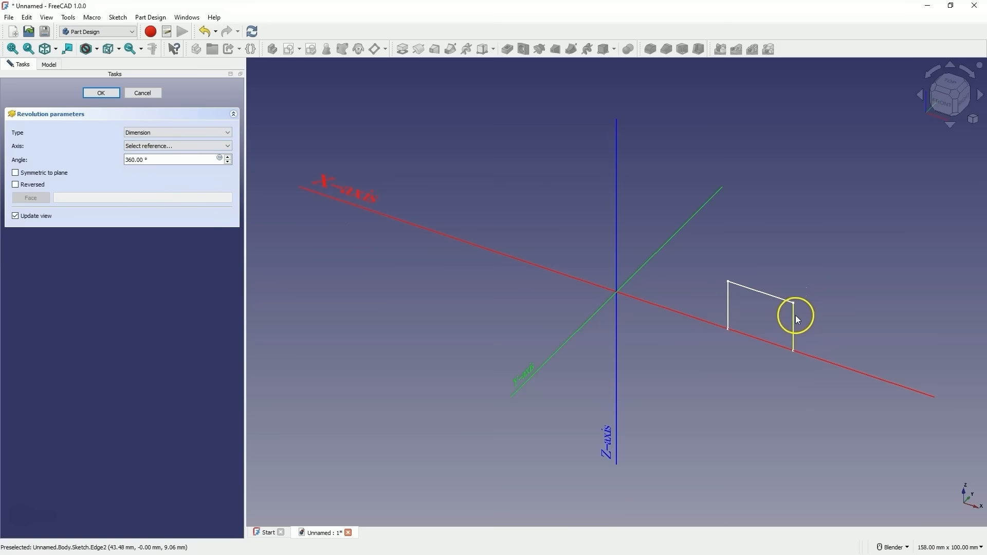
{"action": "left_click", "coordinate": [762, 292]}
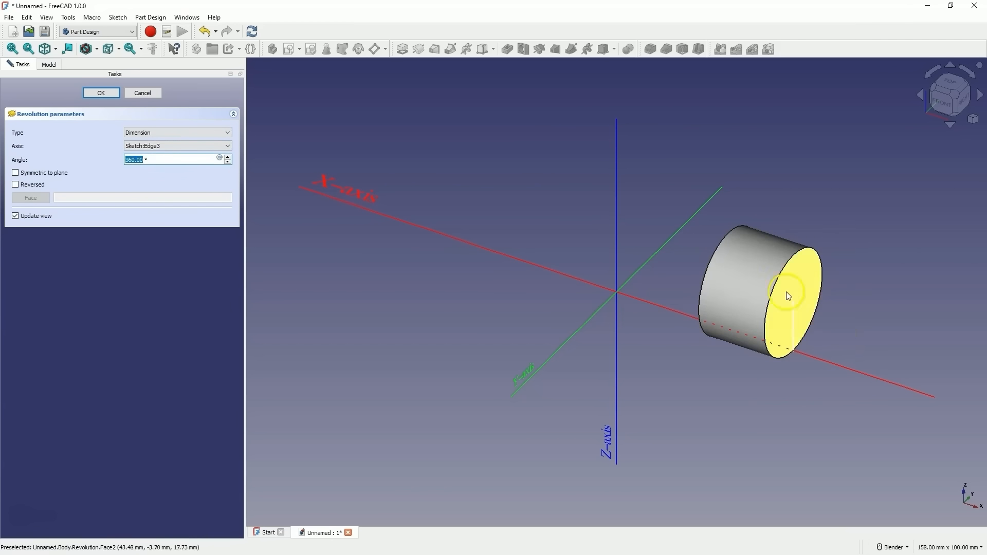
- Set the revolution axis to the Base Z axis and the angle to 160°
{"action": "left_click", "coordinate": [164, 148]}
{"action": "left_click", "coordinate": [155, 184]}
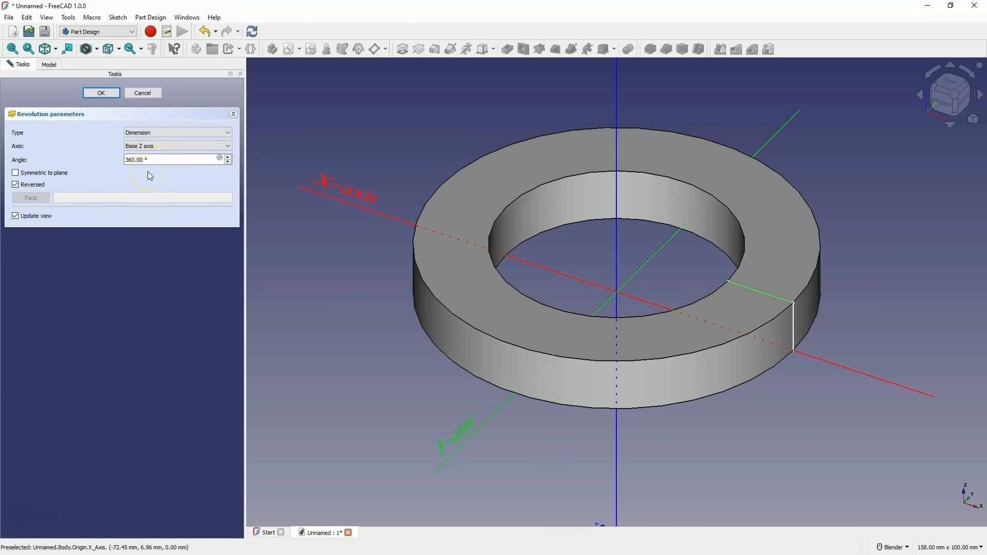
{"action": "left_click_drag", "start_coordinate": [129, 160], "coordinate": [108, 163]}
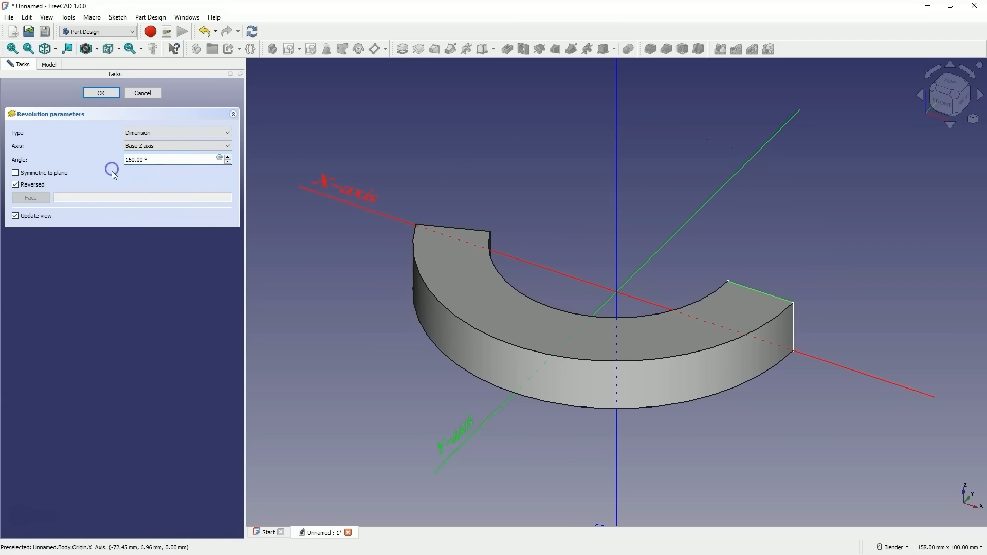
{"action": "middle_click_drag", "start_coordinate": [521, 375], "coordinate": [484, 368]}
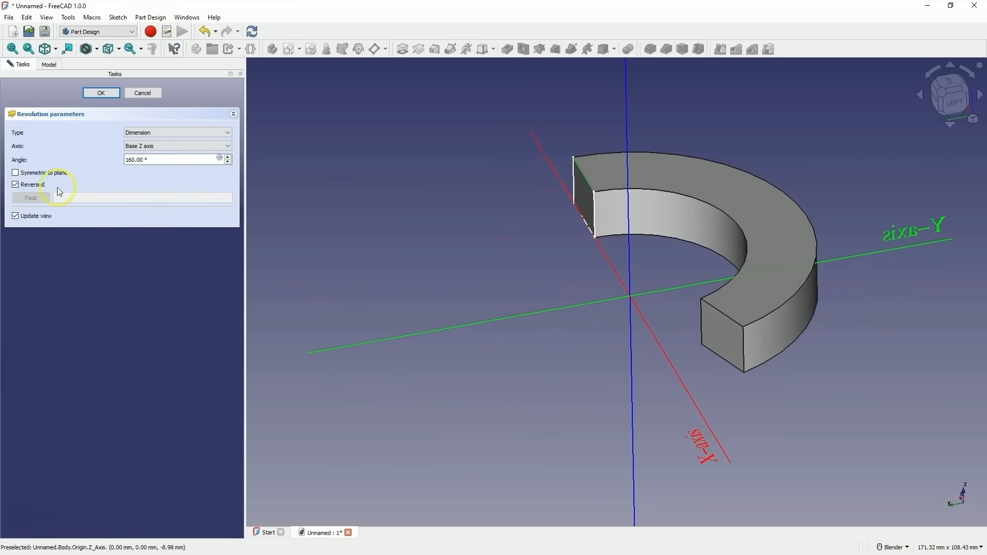
- Make the revolution symmetric to the sketch plane and inspect the partial ring from several angles
{"action": "left_click", "coordinate": [45, 173]}
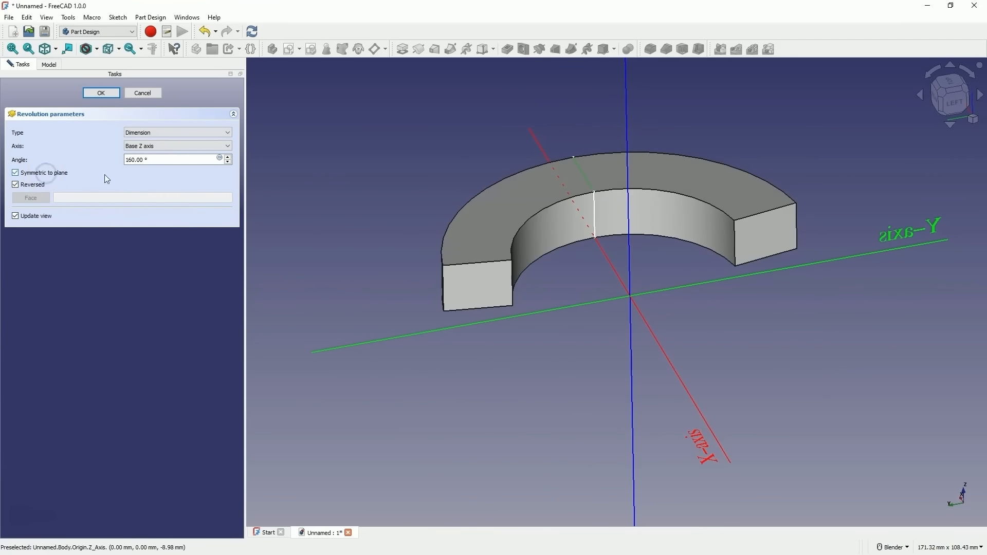
{"action": "middle_click_drag", "start_coordinate": [635, 132], "coordinate": [634, 181]}
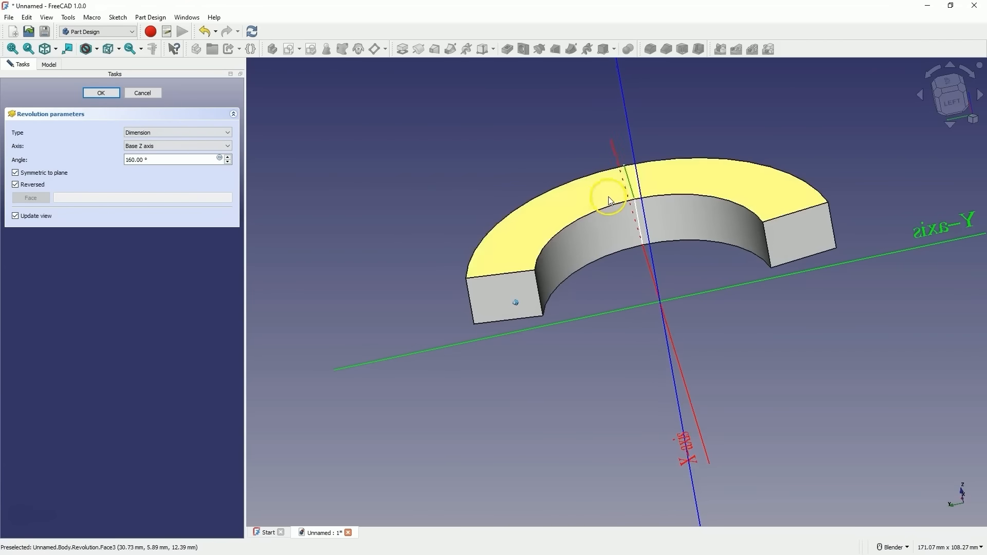
{"action": "middle_click_drag", "start_coordinate": [610, 194], "coordinate": [595, 178]}
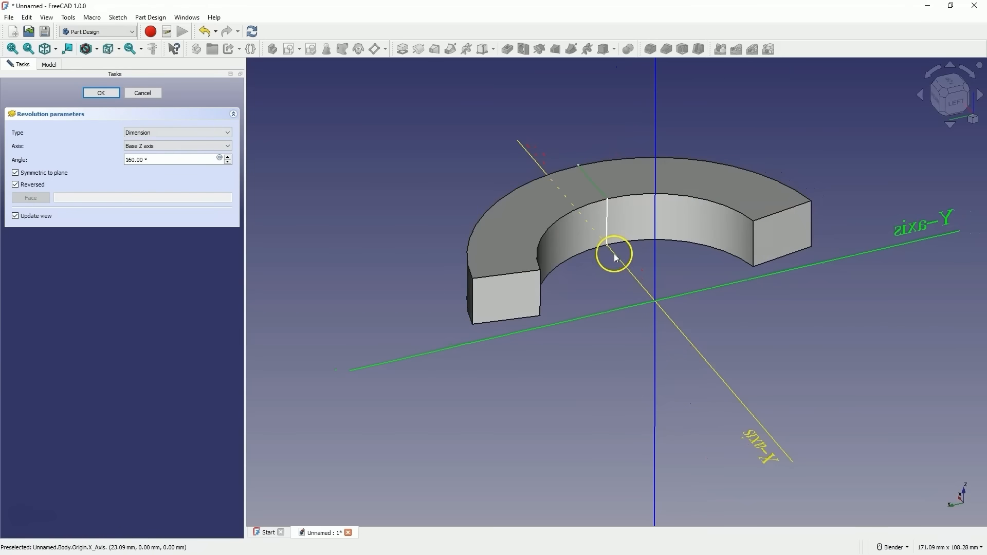
{"action": "middle_click_drag", "start_coordinate": [614, 254], "coordinate": [672, 204]}
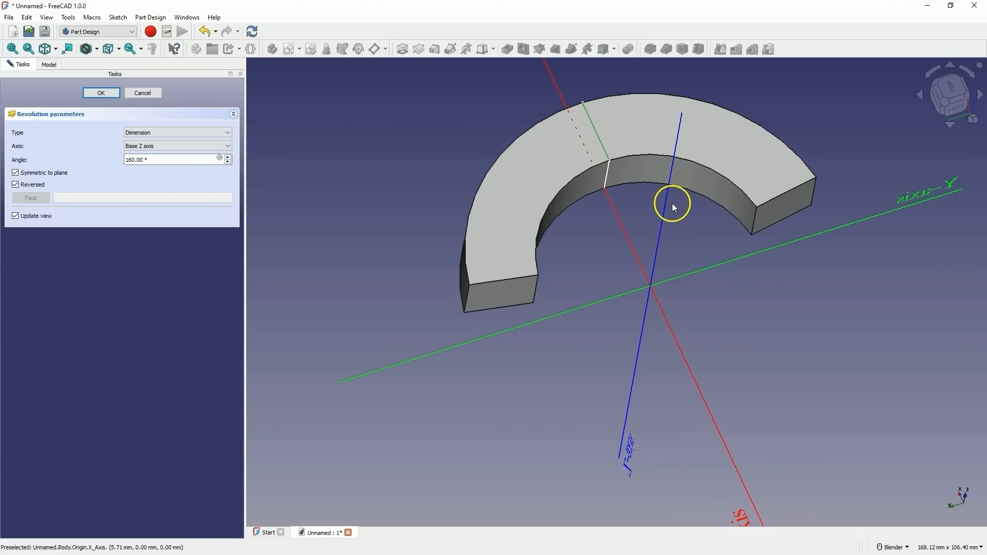
- Set the revolution angle to 360° and finish the Revolution as a full ring
{"action": "left_click", "coordinate": [131, 160]}
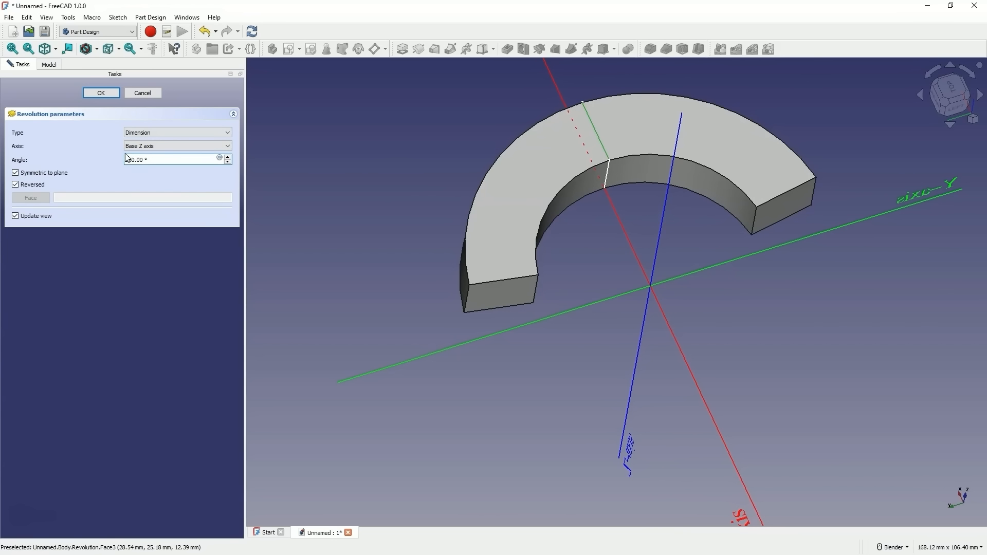
{"action": "left_click", "coordinate": [91, 150]}
{"action": "left_click", "coordinate": [94, 93]}
{"action": "left_click", "coordinate": [299, 126]}
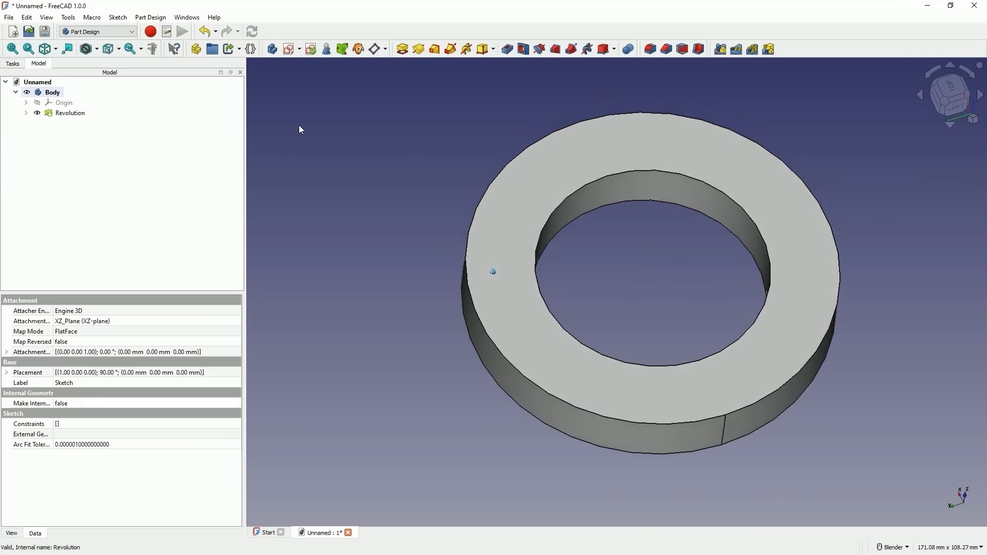
{"action": "left_click", "coordinate": [378, 128]}
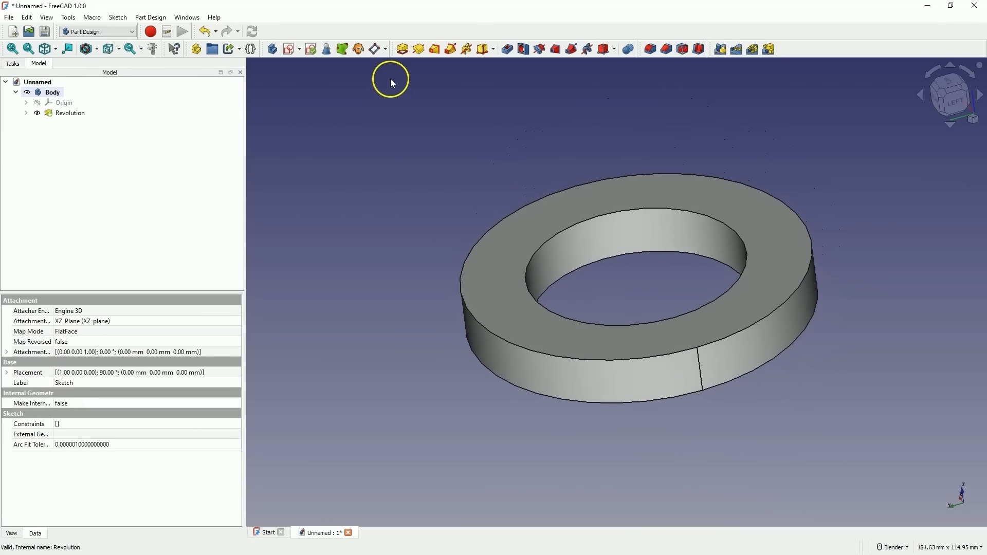
- Start a new sketch on the XZ-plane of the ring body
{"action": "left_click", "coordinate": [287, 53]}
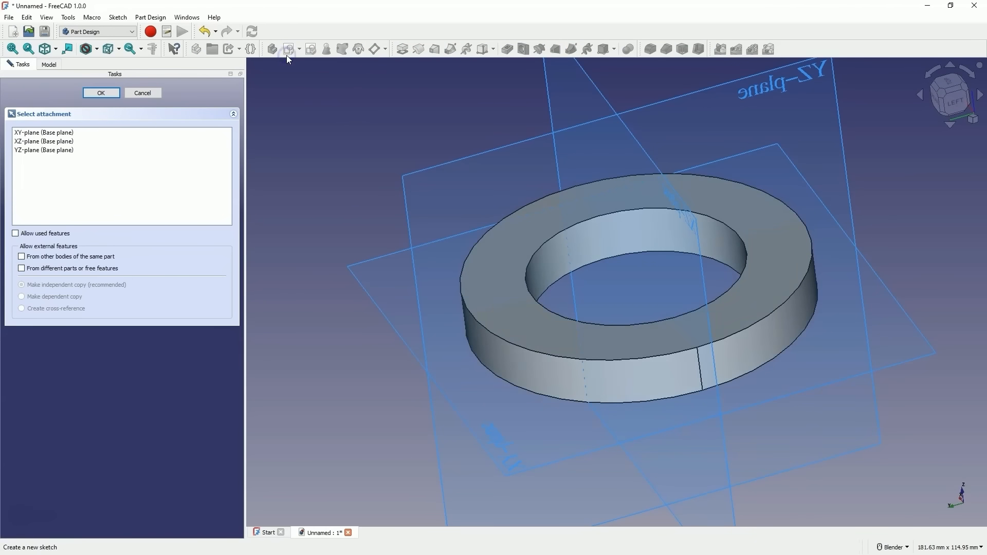
{"action": "left_click", "coordinate": [748, 235]}
{"action": "middle_click_drag", "start_coordinate": [746, 232], "coordinate": [708, 222]}
{"action": "key", "text": "1"}
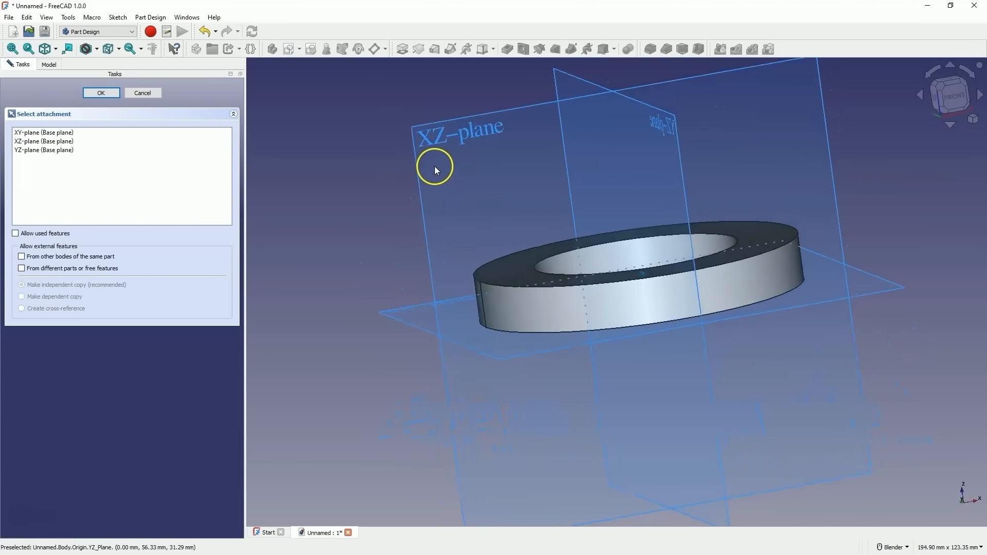
{"action": "left_click", "coordinate": [498, 162]}
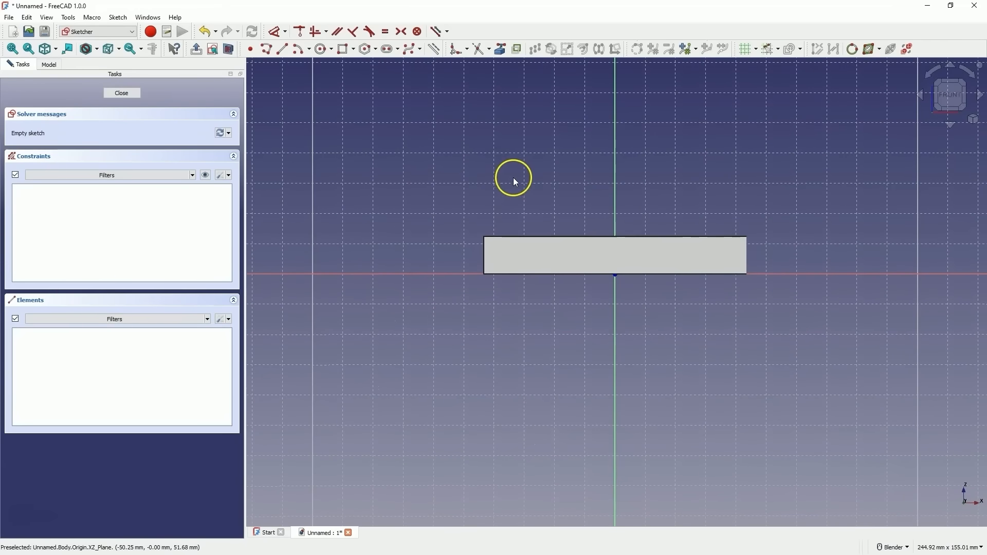
- Draw a small circle centred near the ring's upper face, close to its outer rim, and close the sketch
{"action": "left_click", "coordinate": [325, 50]}
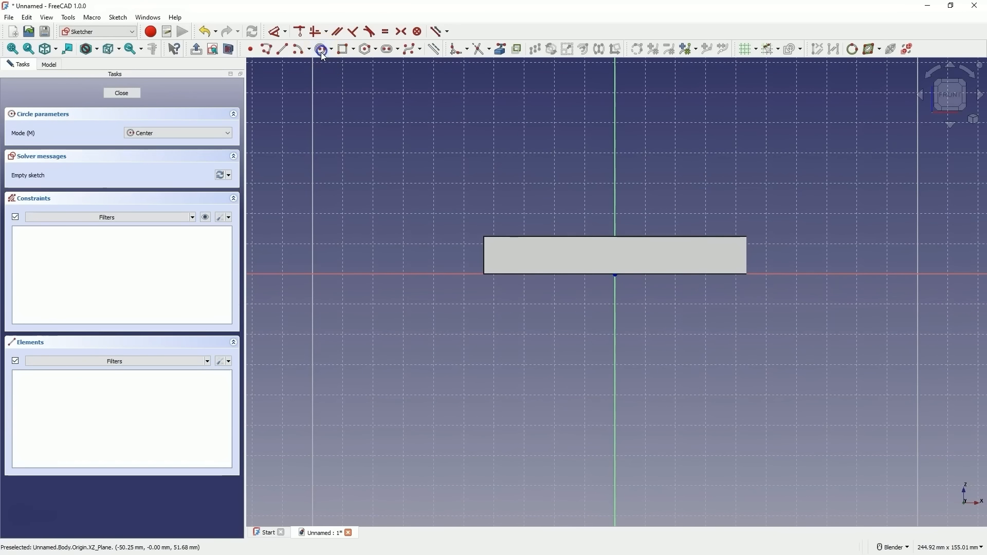
{"action": "left_click", "coordinate": [500, 238]}
{"action": "left_click", "coordinate": [506, 244]}
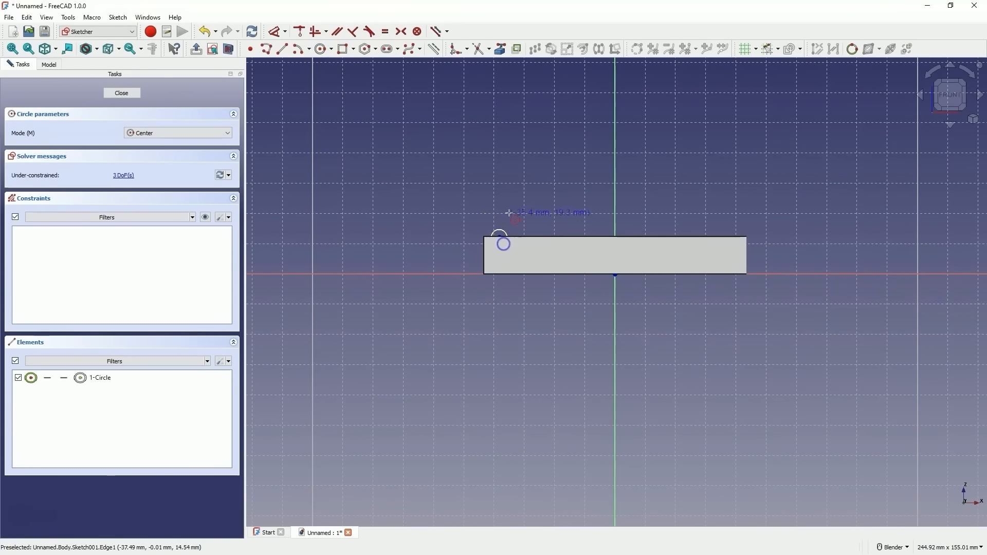
{"action": "right_click", "coordinate": [475, 182]}
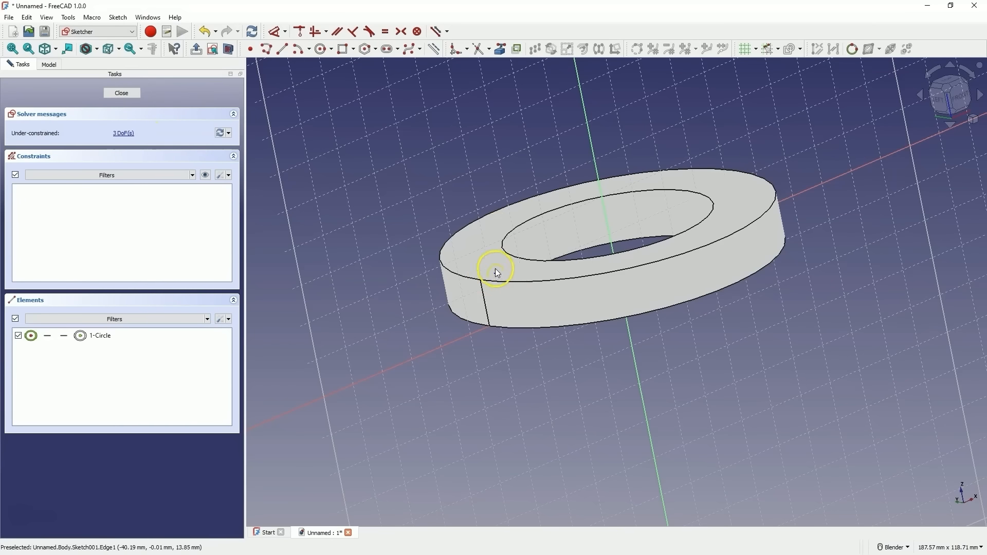
{"action": "left_click", "coordinate": [135, 95]}
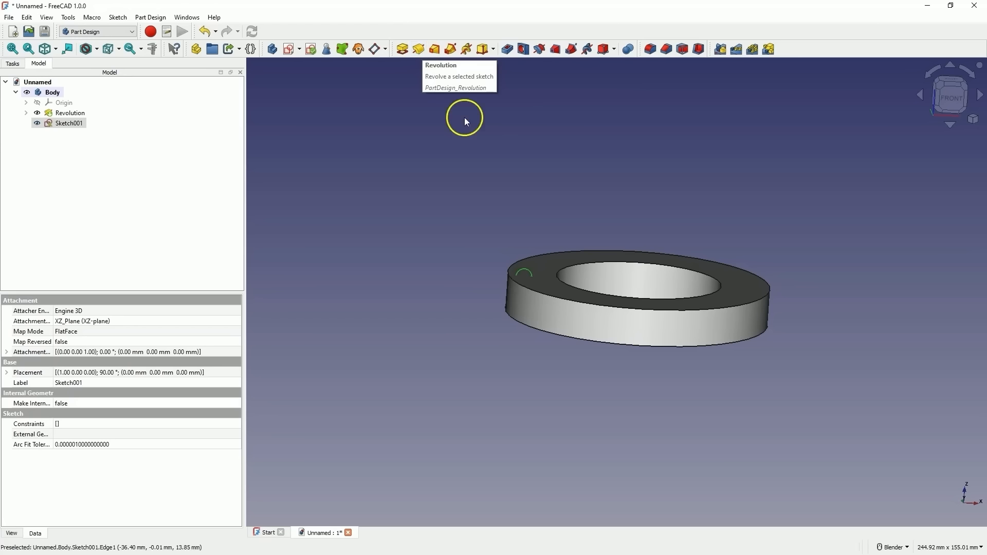
- Cut a Groove into the ring from the circle sketch, using the Base Z axis as its axis
{"action": "left_click", "coordinate": [540, 51]}
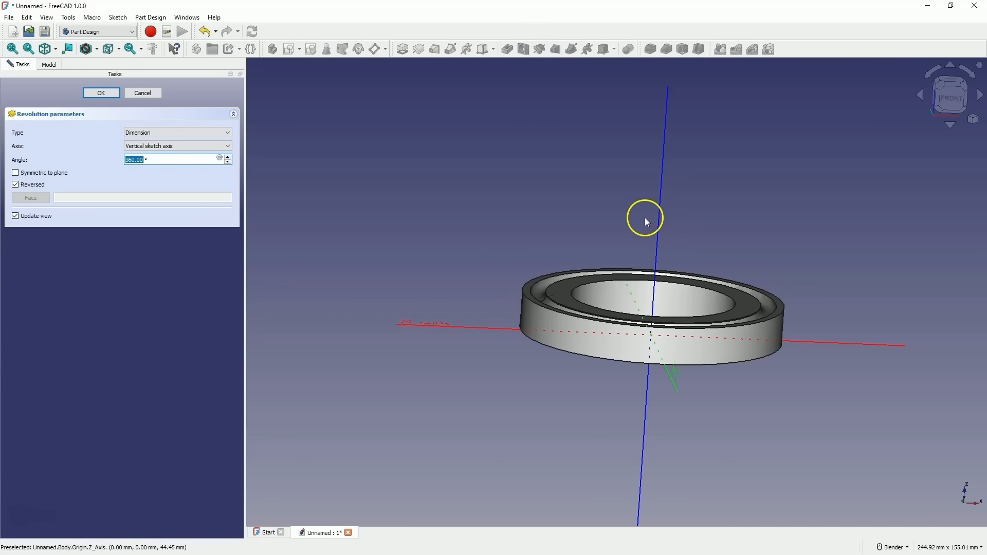
{"action": "scroll", "coordinate": [652, 272], "scroll_direction": "up", "scroll_amount": 4}
{"action": "middle_click_drag", "start_coordinate": [652, 272], "coordinate": [520, 268]}
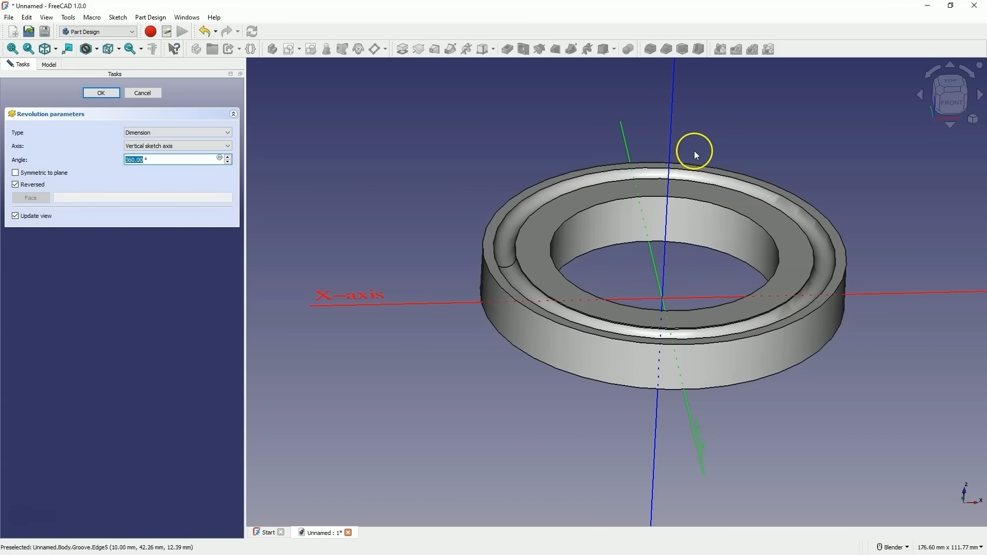
{"action": "left_click", "coordinate": [158, 149]}
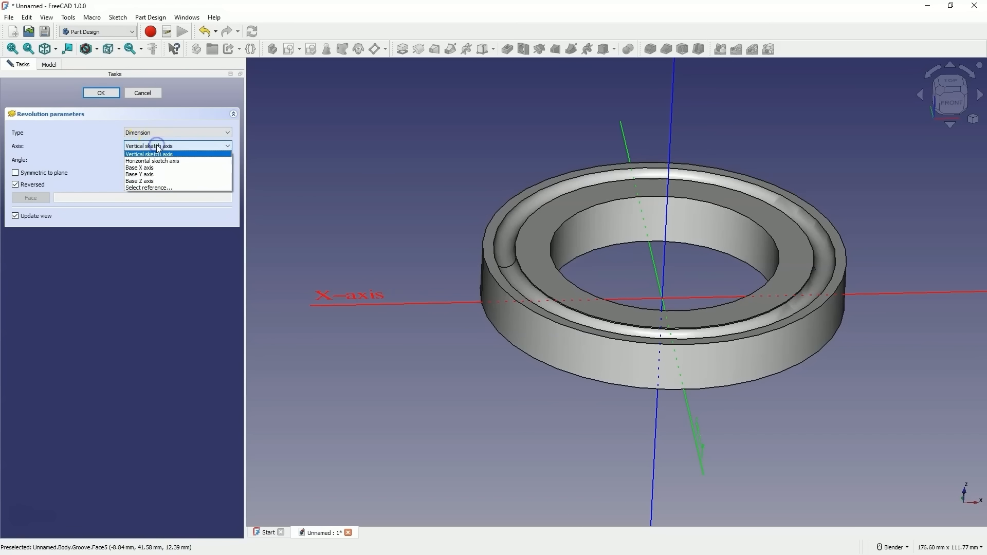
{"action": "left_click", "coordinate": [146, 181]}
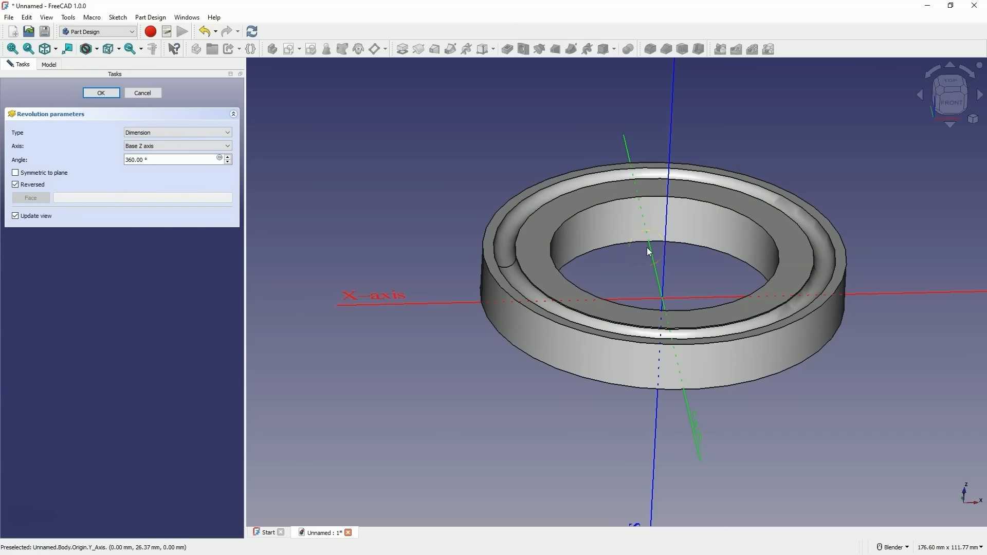
- Set the groove's angle to 160° and finish the Groove
{"action": "left_click", "coordinate": [134, 160]}
{"action": "left_click_drag", "start_coordinate": [130, 160], "coordinate": [121, 161]}
{"action": "type", "text": "1"}
{"action": "key", "text": "Delete"}
{"action": "type", "text": "6"}
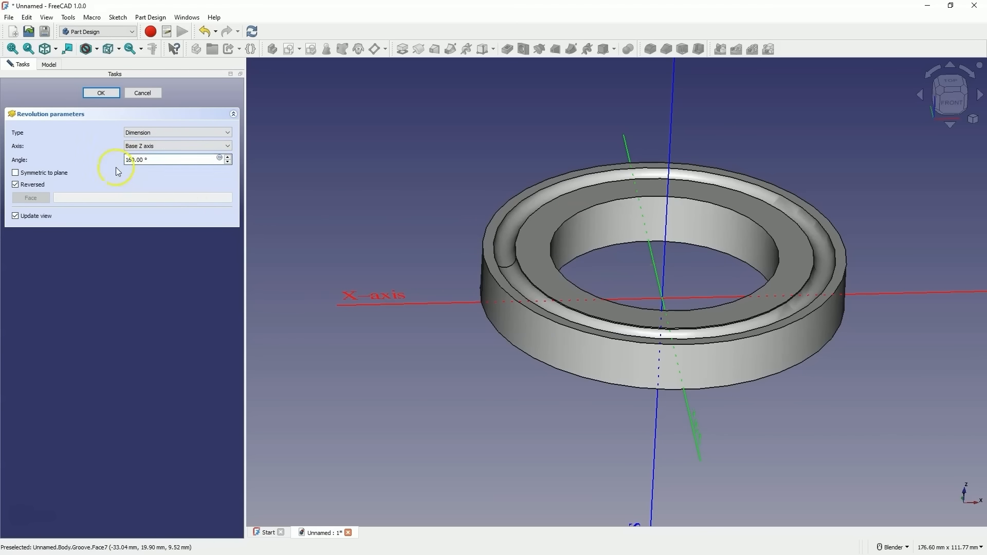
{"action": "middle_click_drag", "start_coordinate": [803, 220], "coordinate": [643, 264]}
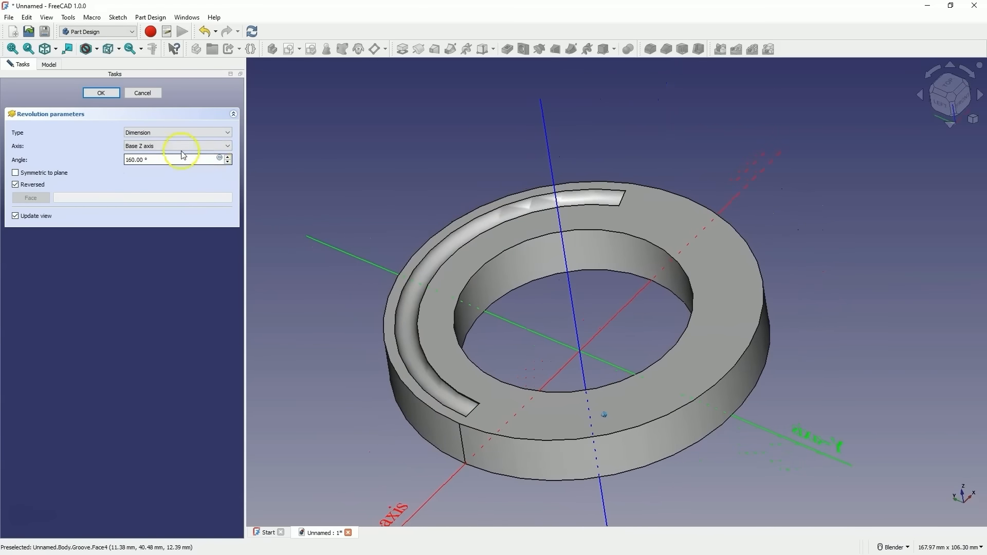
{"action": "left_click", "coordinate": [113, 93]}
{"action": "left_click", "coordinate": [535, 137]}
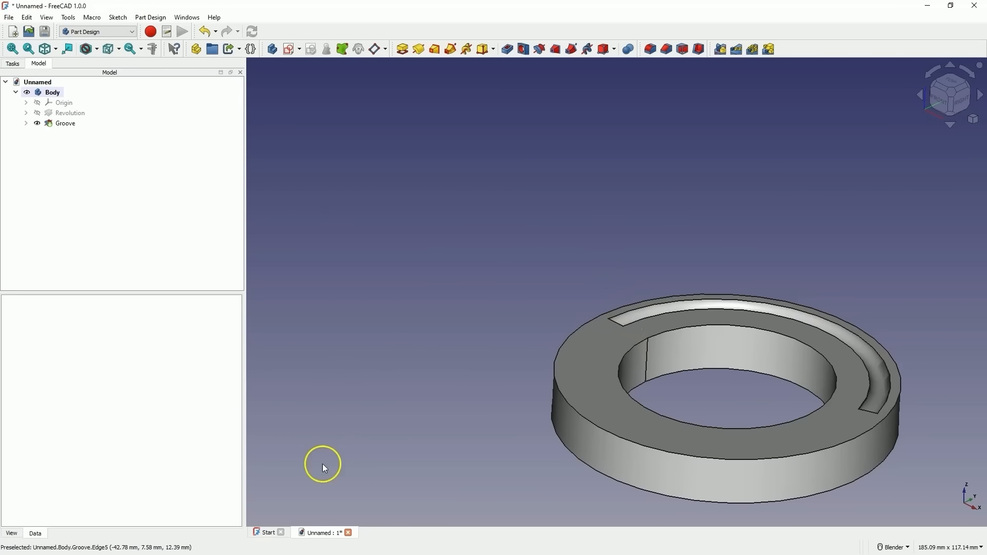
- Close the ring document without saving it and create a new Parametric Part file
{"action": "left_click", "coordinate": [349, 532]}
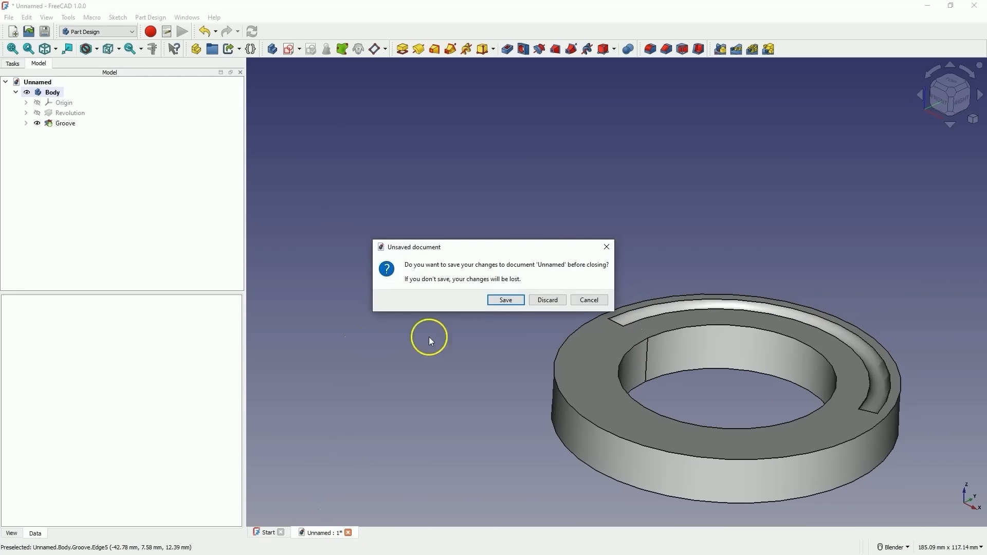
{"action": "left_click", "coordinate": [546, 300]}
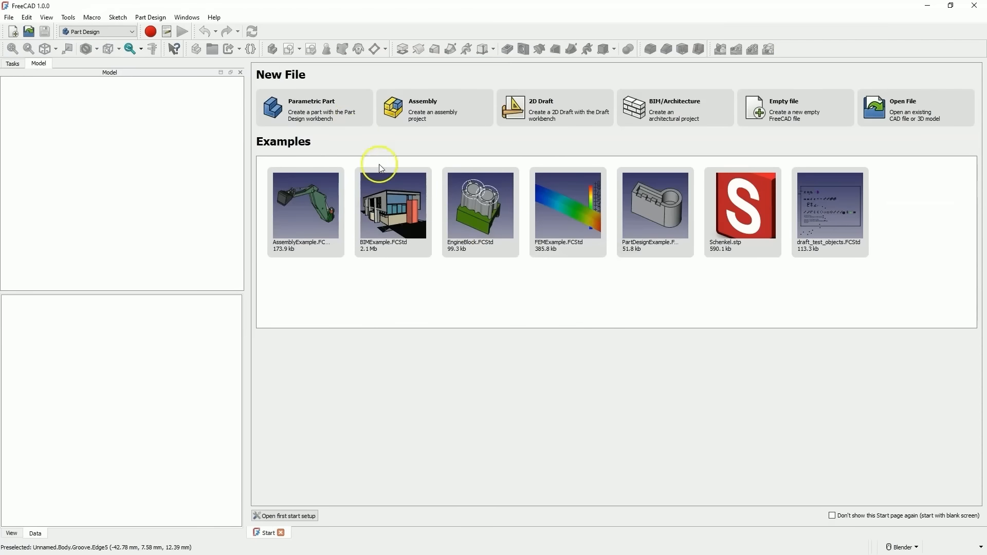
{"action": "left_click", "coordinate": [314, 117]}
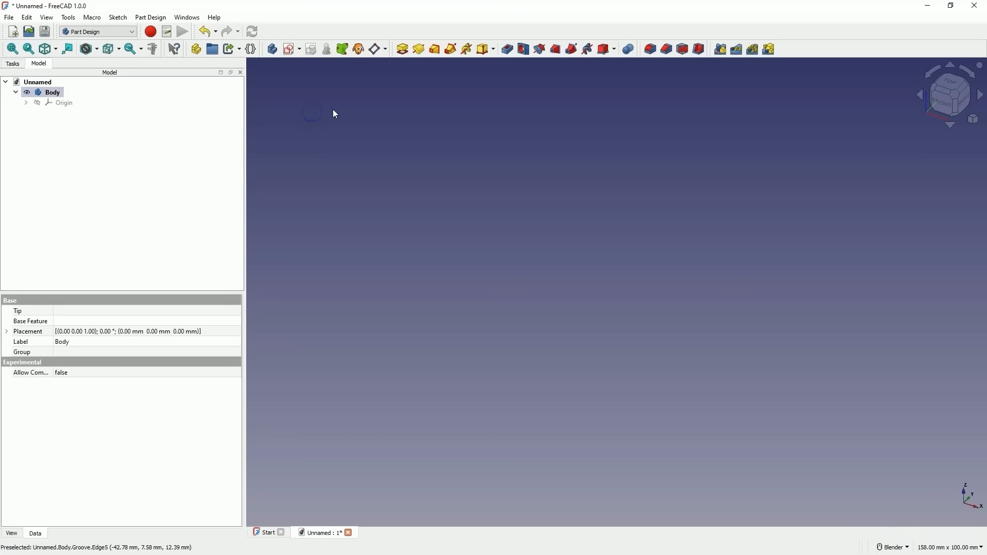
- On the XZ-plane, sketch a closed, thin stepped polyline profile about 64 mm tall, standing on the horizontal axis and offset from the vertical axis
{"action": "left_click", "coordinate": [290, 50]}
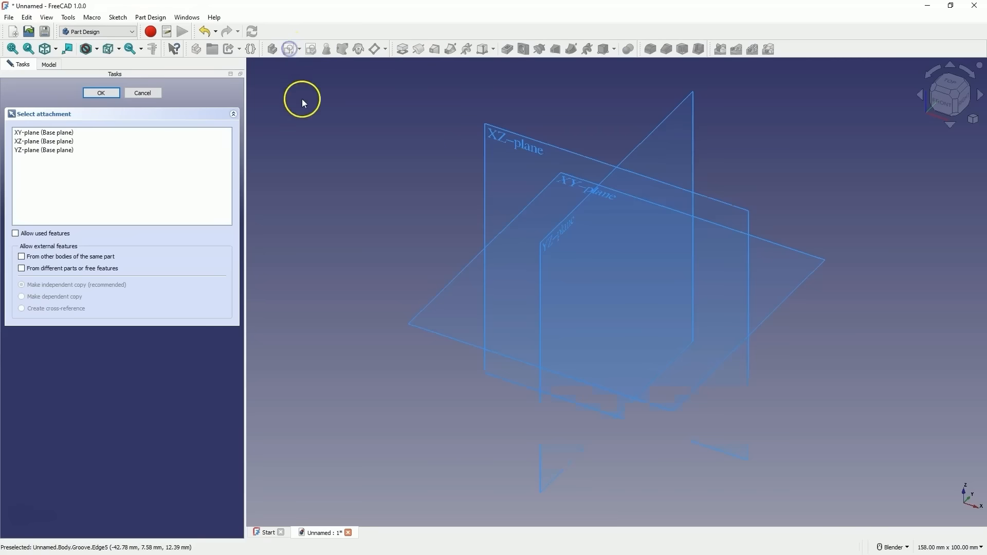
{"action": "left_click", "coordinate": [505, 137]}
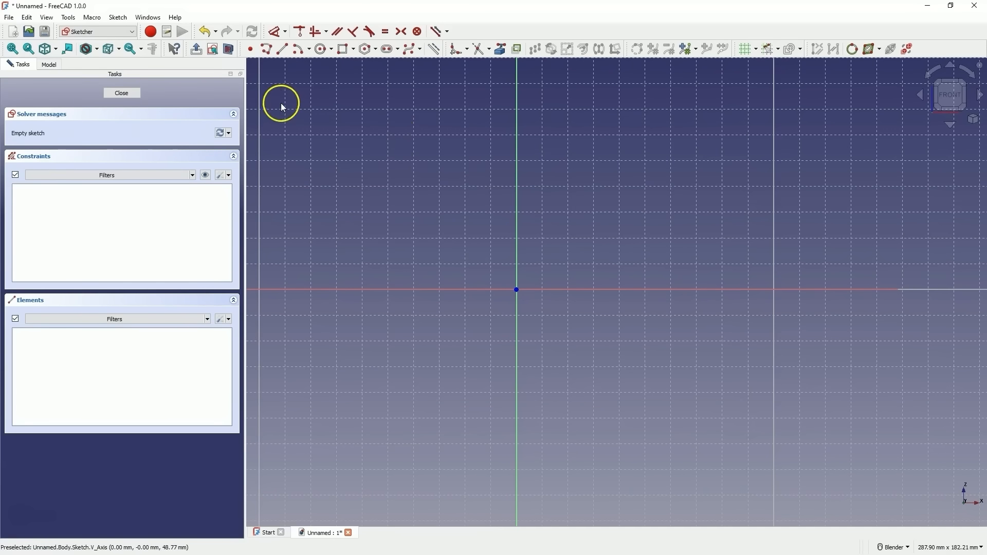
{"action": "left_click", "coordinate": [266, 48]}
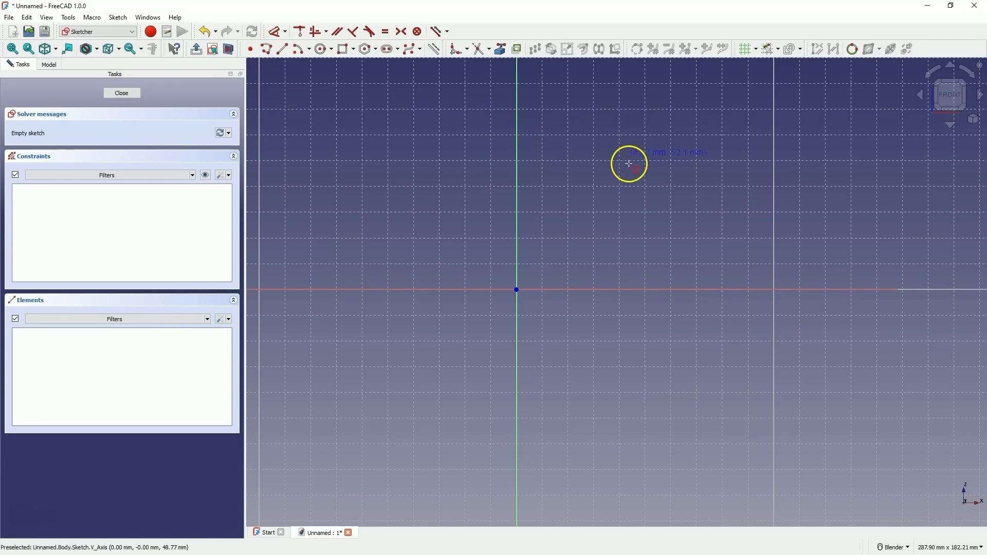
{"action": "left_click", "coordinate": [622, 125]}
{"action": "left_click", "coordinate": [637, 126]}
{"action": "left_click", "coordinate": [637, 204]}
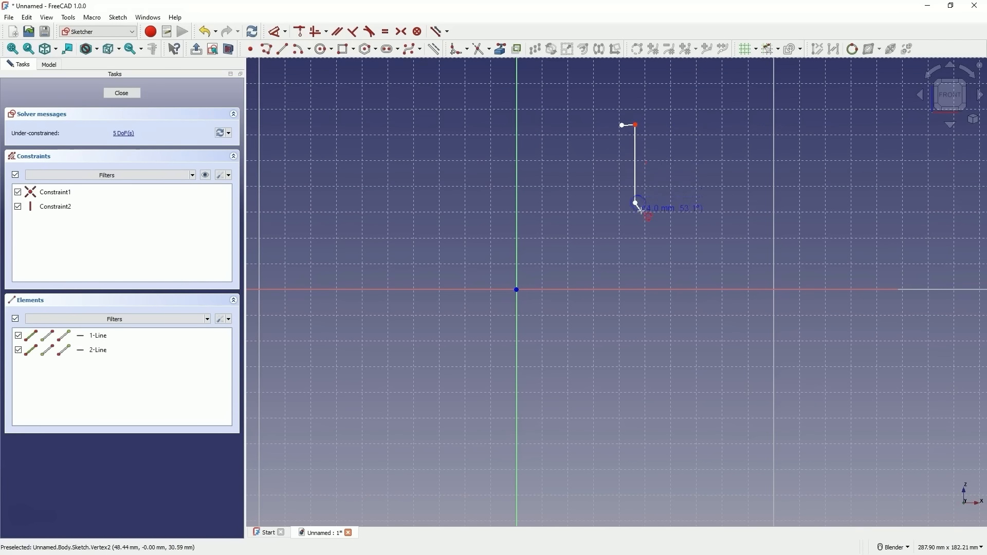
{"action": "left_click", "coordinate": [664, 236]}
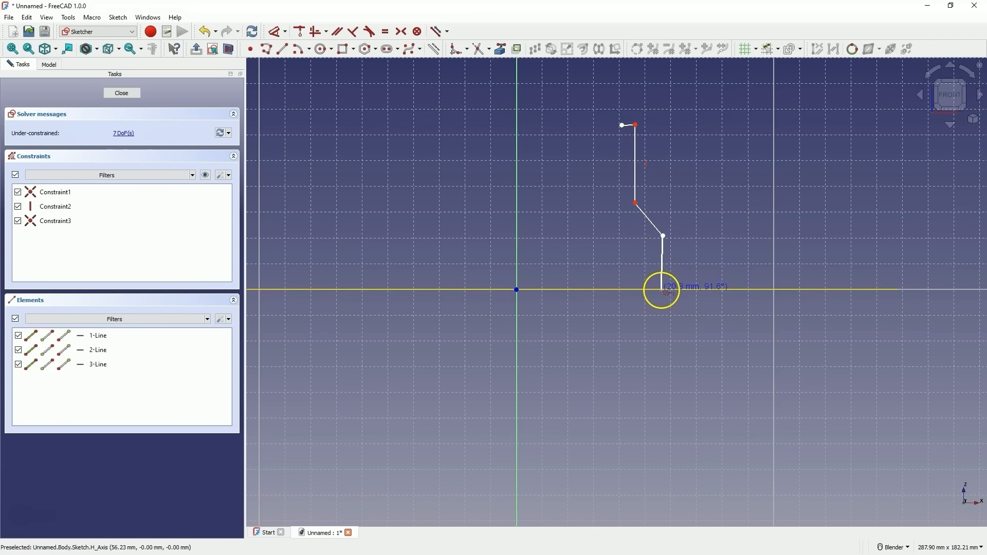
{"action": "left_click", "coordinate": [664, 290]}
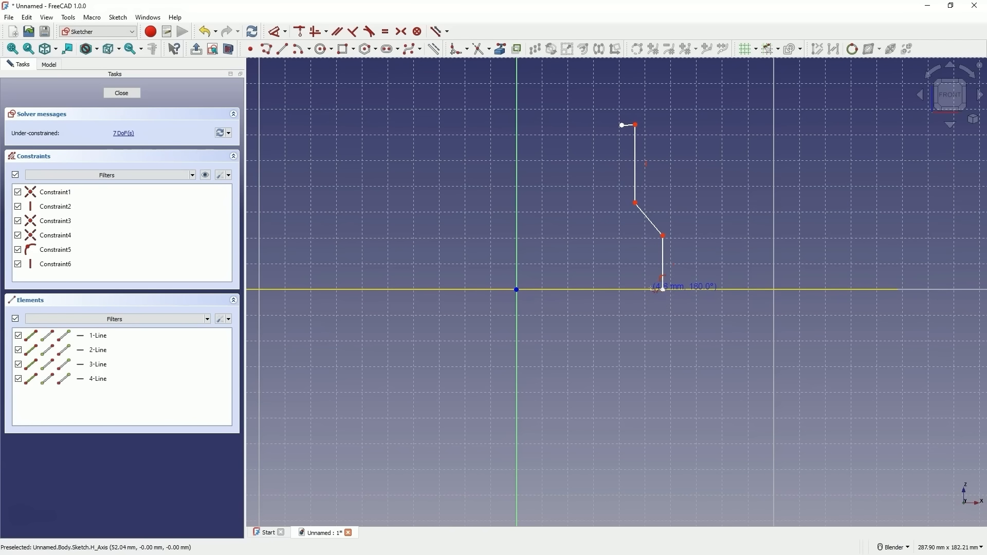
{"action": "left_click", "coordinate": [651, 291]}
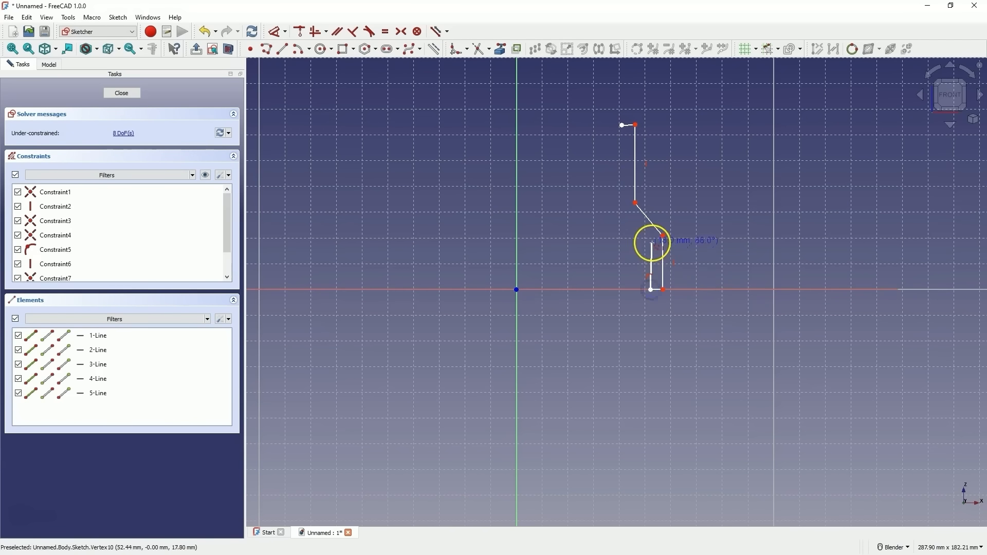
{"action": "left_click", "coordinate": [651, 239]}
{"action": "left_click", "coordinate": [627, 210]}
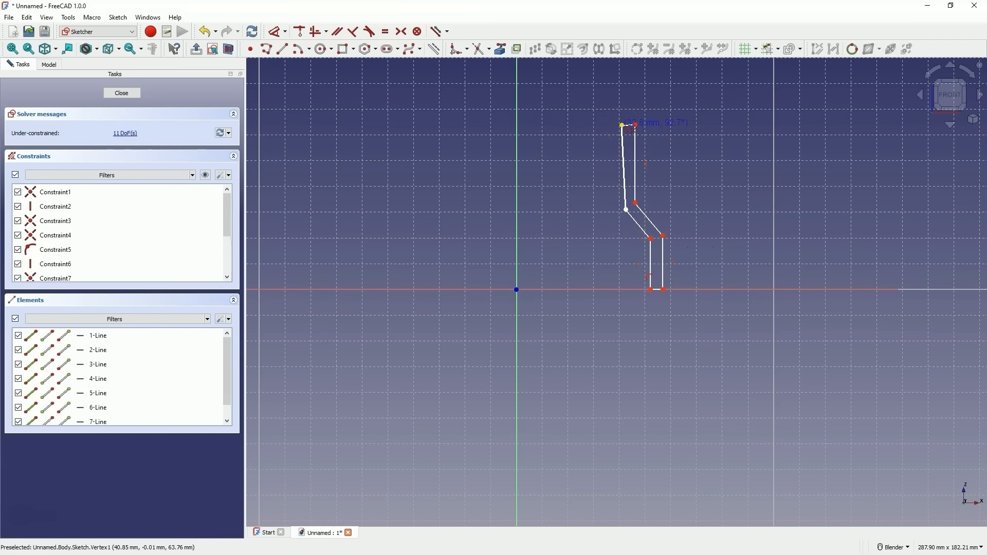
{"action": "left_click", "coordinate": [622, 126]}
- Constrain the profile's short top and bottom edges to equal length and make the top edge horizontal
{"action": "left_click", "coordinate": [656, 290]}
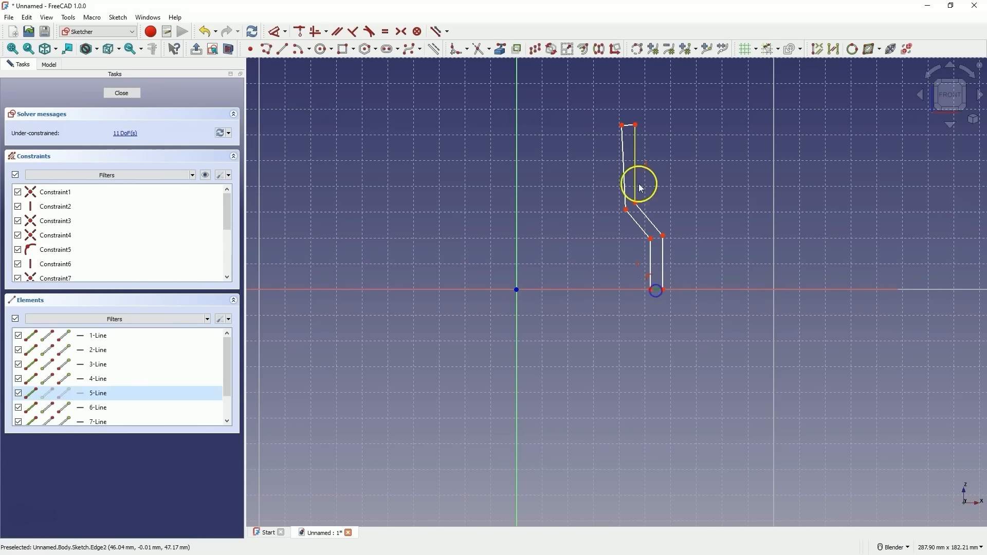
{"action": "left_click", "coordinate": [633, 129]}
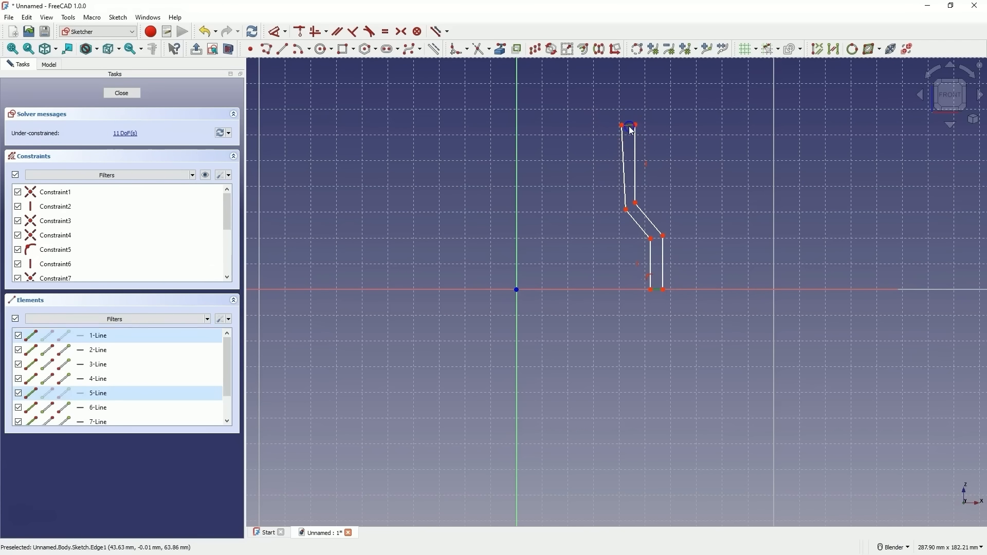
{"action": "left_click", "coordinate": [389, 32]}
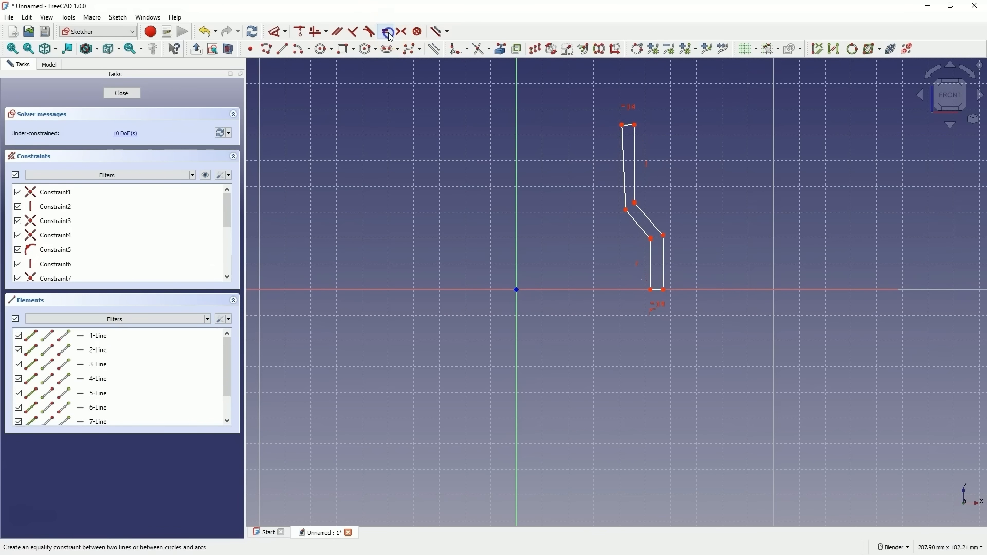
{"action": "left_click", "coordinate": [630, 133]}
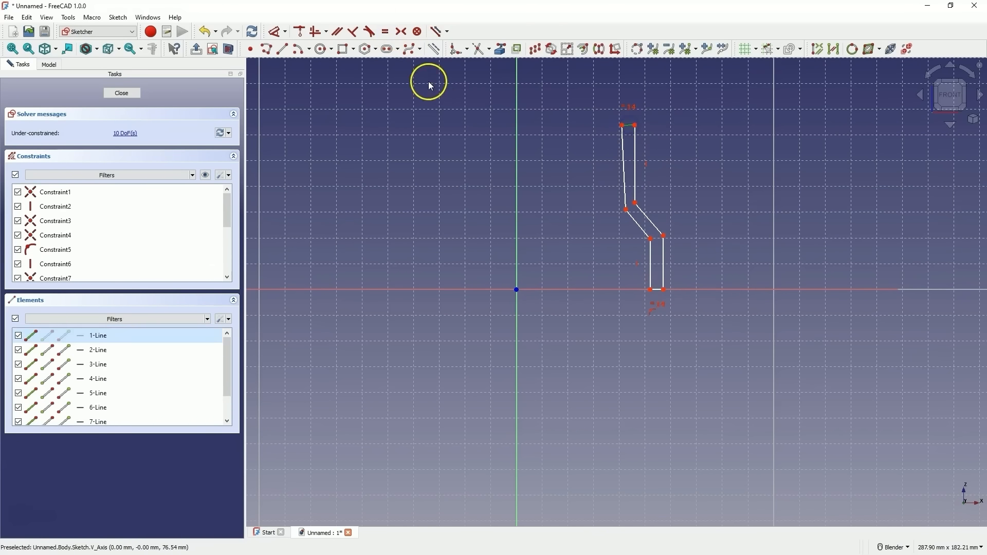
{"action": "left_click", "coordinate": [320, 33]}
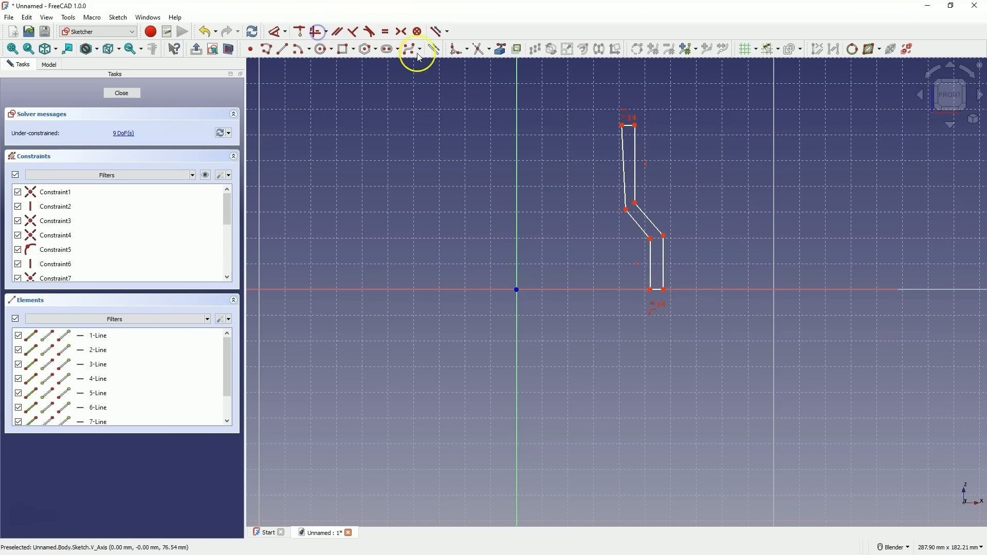
- Apply parallel constraints to the profile's opposite side edges: the upper pair, the slanted pair and the lower pair
{"action": "left_click", "coordinate": [624, 162]}
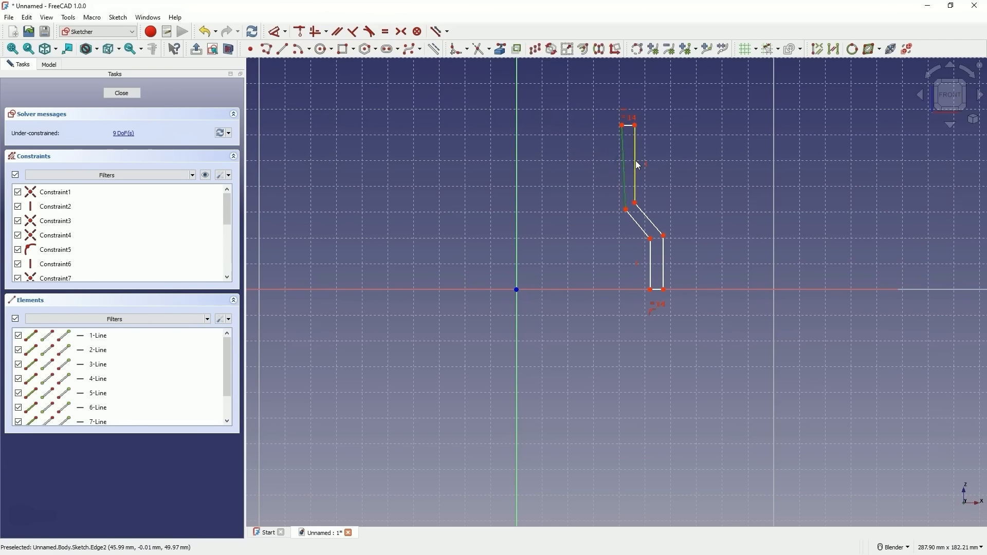
{"action": "left_click", "coordinate": [637, 163]}
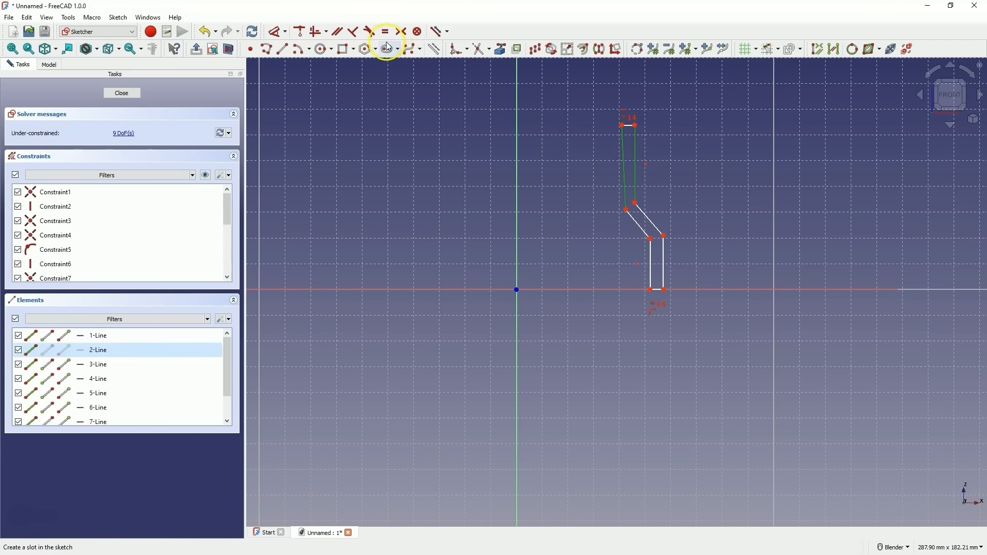
{"action": "left_click", "coordinate": [346, 38]}
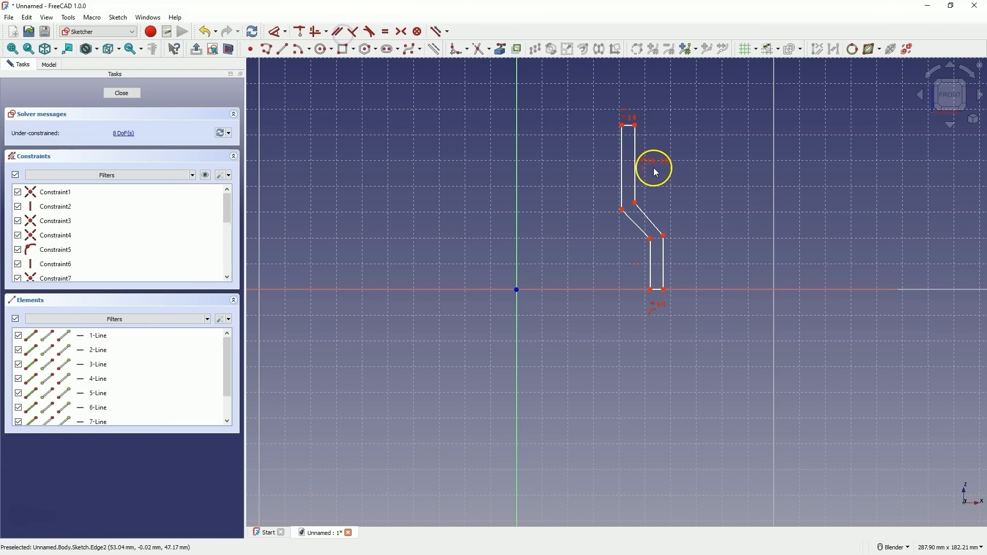
{"action": "left_click", "coordinate": [635, 223]}
{"action": "left_click", "coordinate": [648, 223]}
{"action": "left_click", "coordinate": [338, 32]}
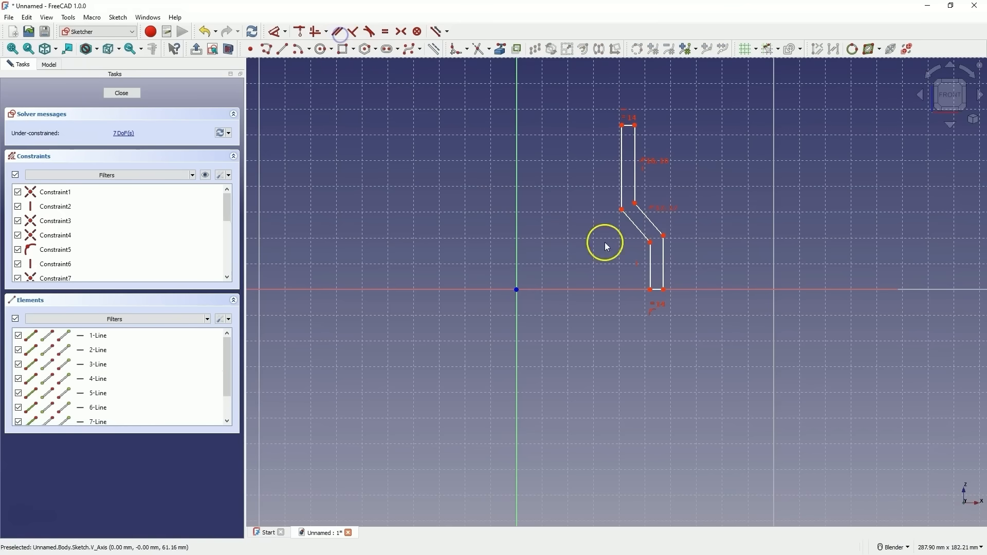
{"action": "left_click", "coordinate": [652, 263]}
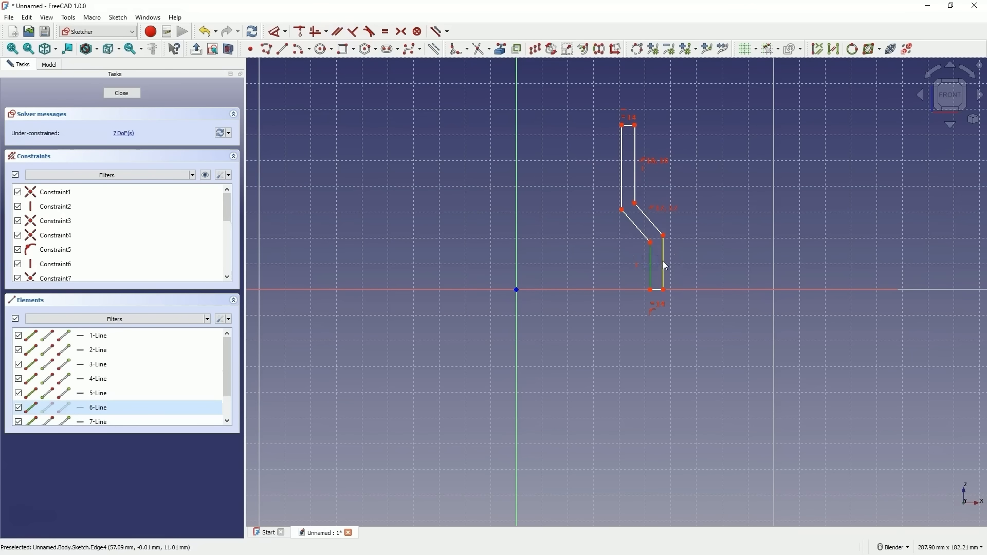
{"action": "left_click", "coordinate": [664, 264]}
{"action": "left_click", "coordinate": [338, 31]}
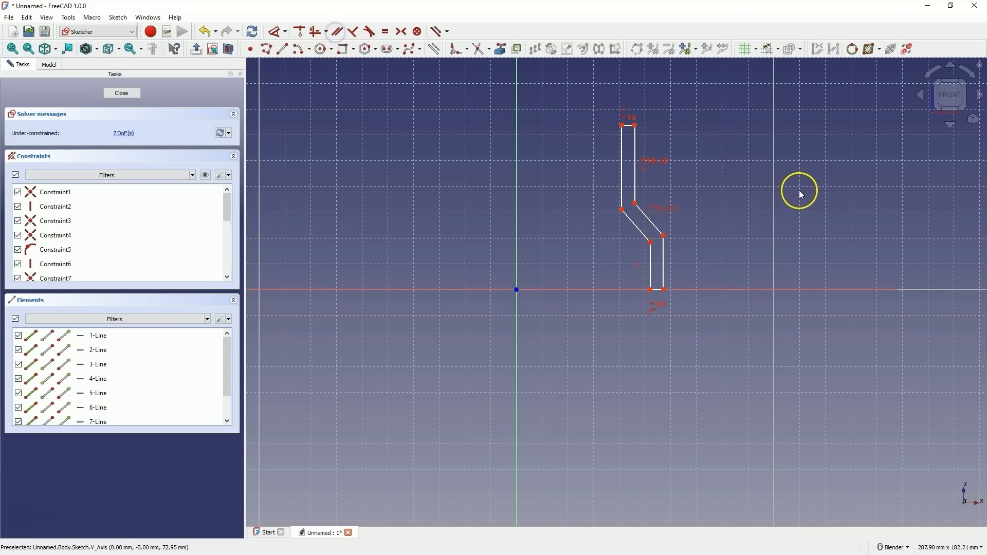
- Select the short bottom edge of the profile
{"action": "left_click", "coordinate": [658, 292]}
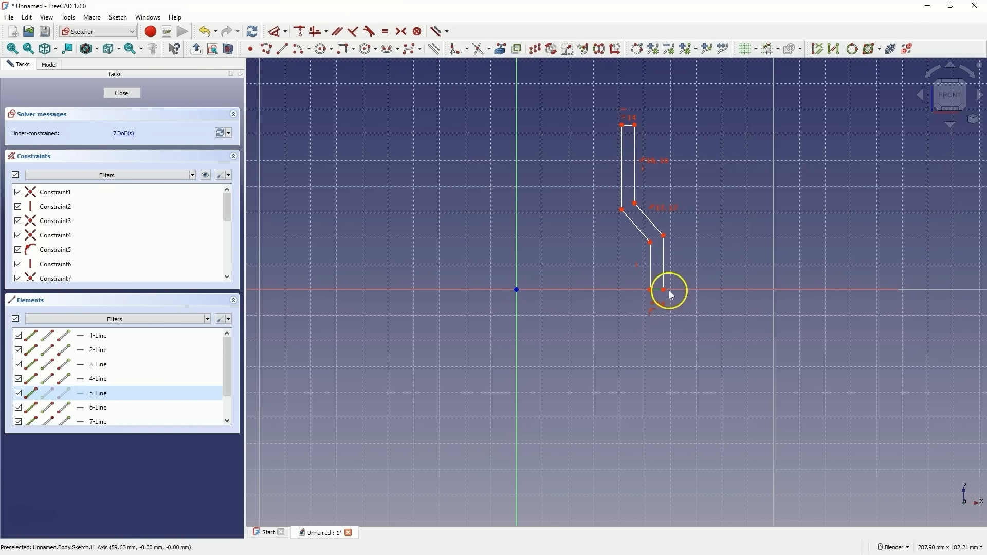
- Dimension the profile's short bottom edge on the horizontal axis to 3 mm
{"action": "key", "text": "d"}
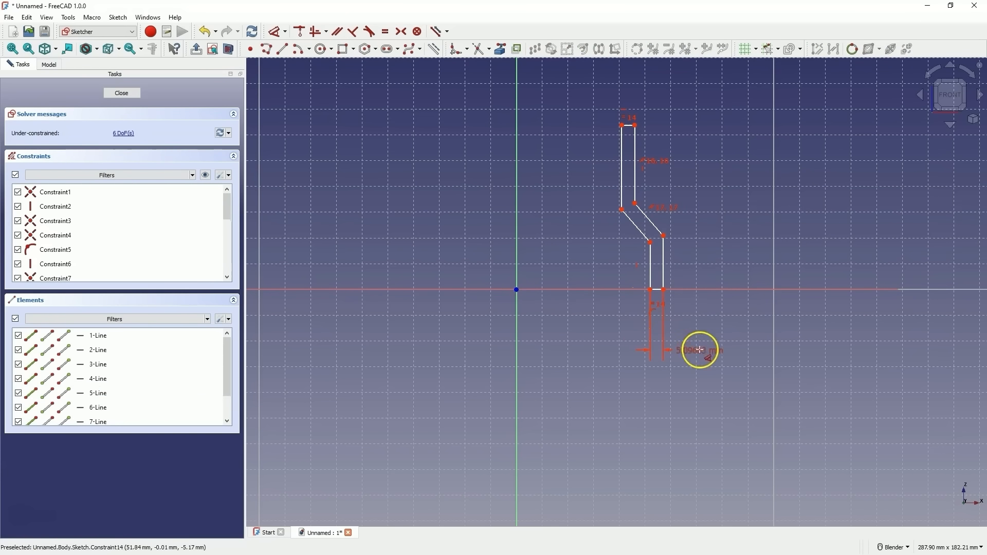
{"action": "left_click", "coordinate": [694, 350]}
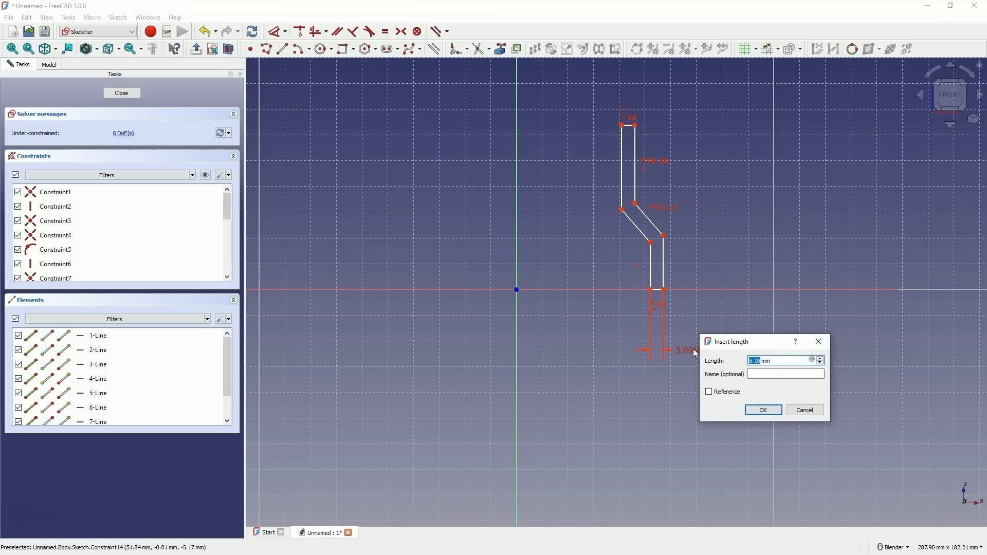
{"action": "type", "text": "3"}
{"action": "key", "text": "Return"}
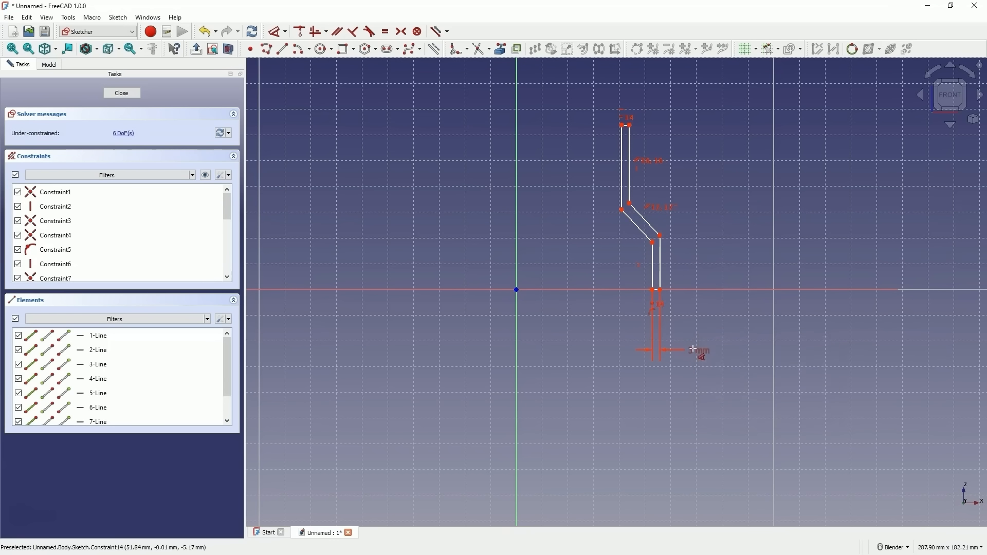
- Constrain the profile's bottom outer corner to 60 mm and its top outer corner to 40 mm from the vertical axis
{"action": "left_click", "coordinate": [661, 289]}
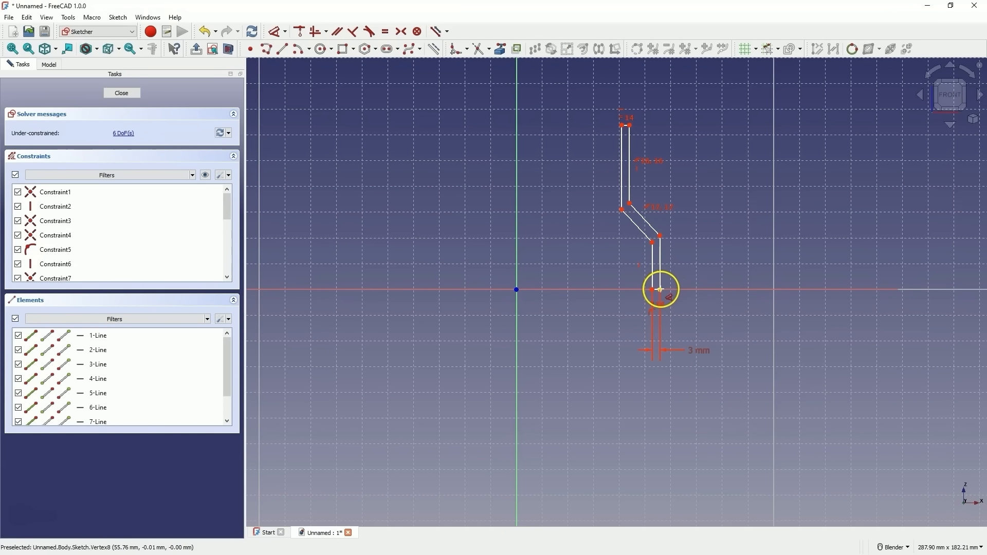
{"action": "left_click", "coordinate": [590, 304]}
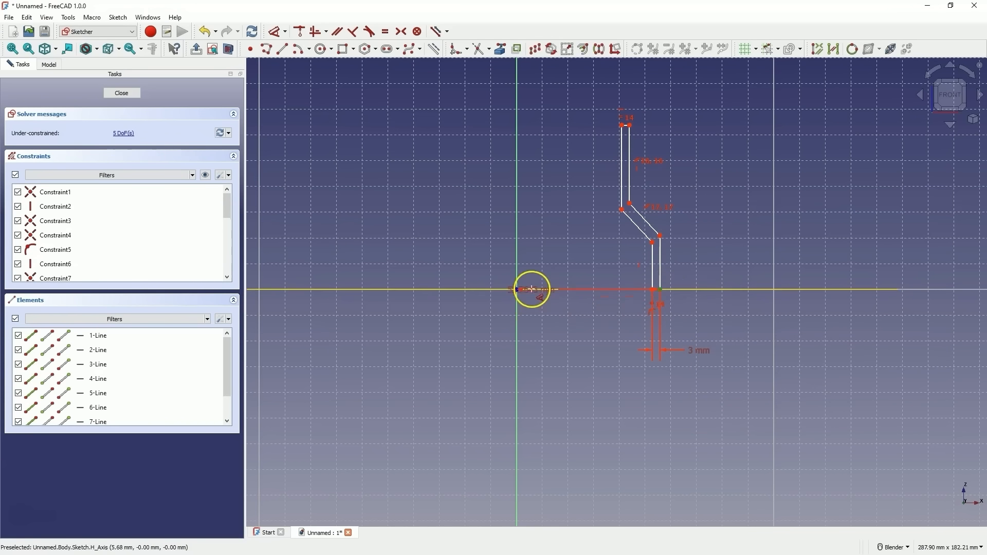
{"action": "left_click", "coordinate": [572, 360]}
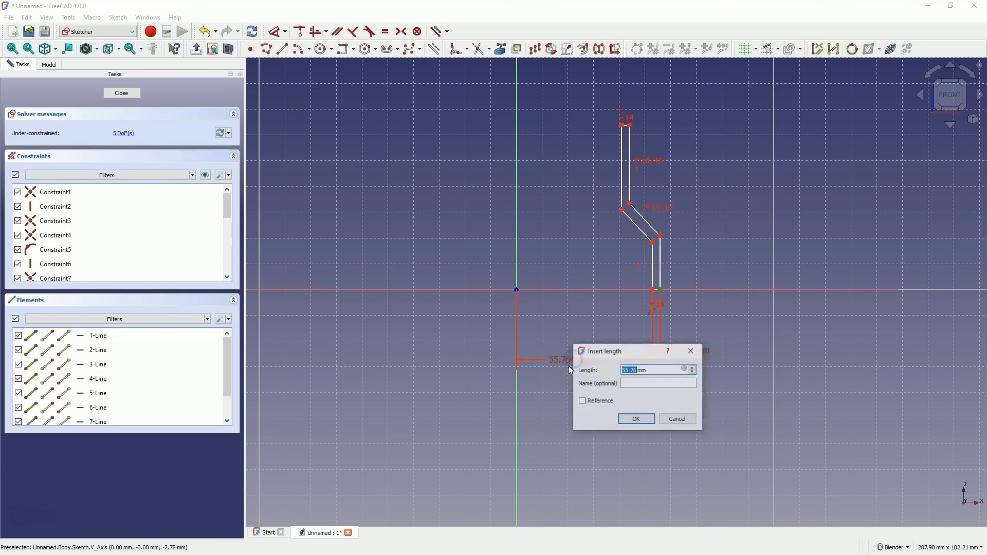
{"action": "type", "text": "60"}
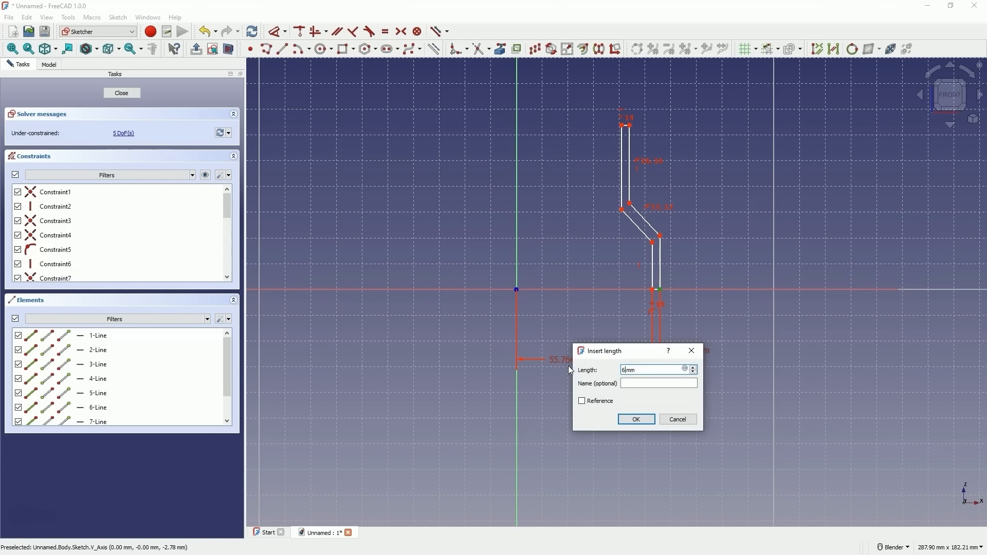
{"action": "key", "text": "Return"}
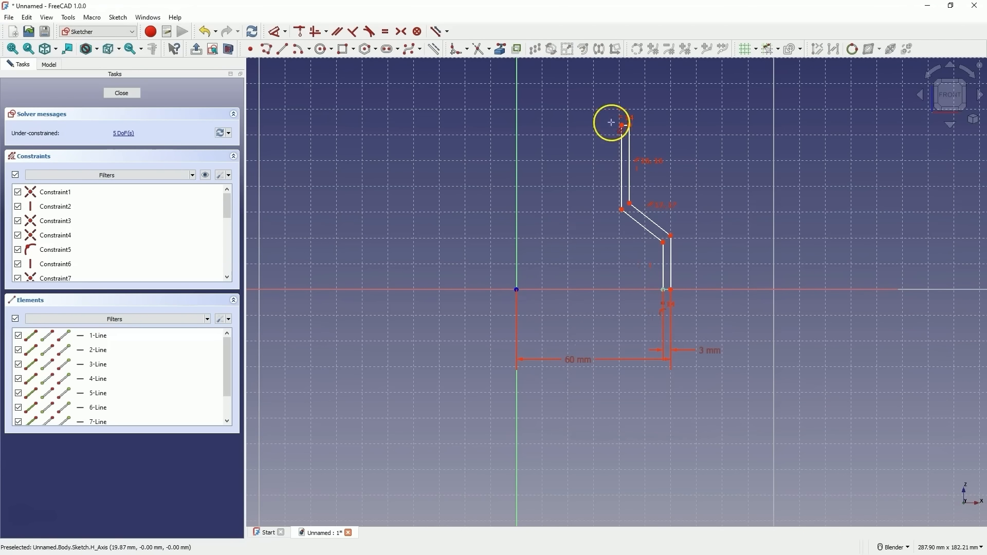
{"action": "left_click", "coordinate": [630, 126]}
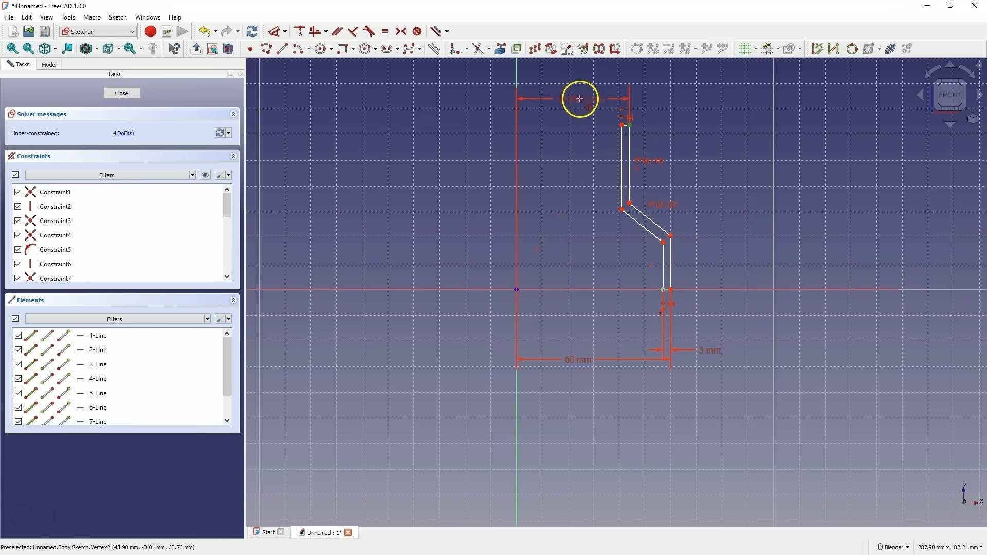
{"action": "left_click", "coordinate": [583, 98]}
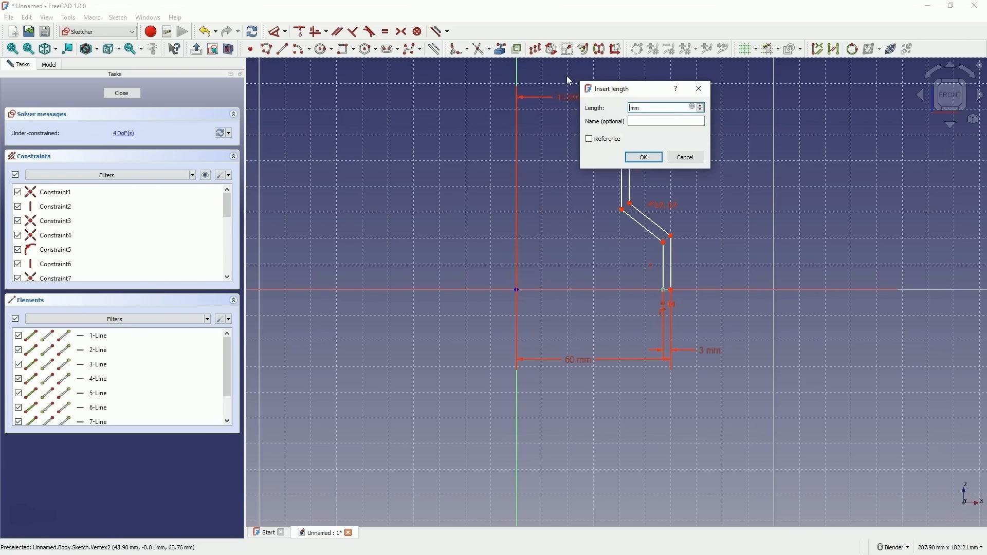
{"action": "type", "text": "40"}
{"action": "key", "text": "Return"}
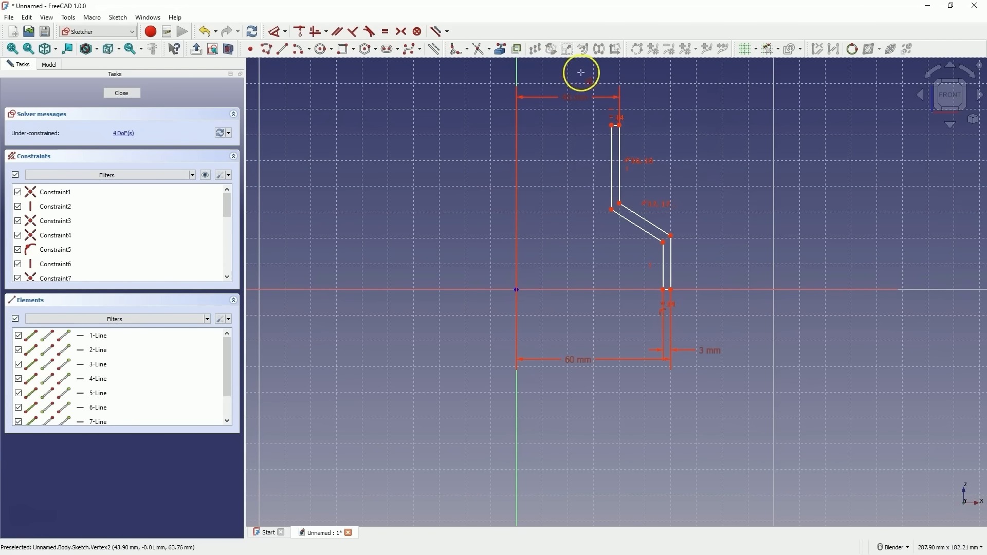
- Dimension the lower and the upper outer vertical lines of the profile to 40 mm each
{"action": "left_click", "coordinate": [672, 260]}
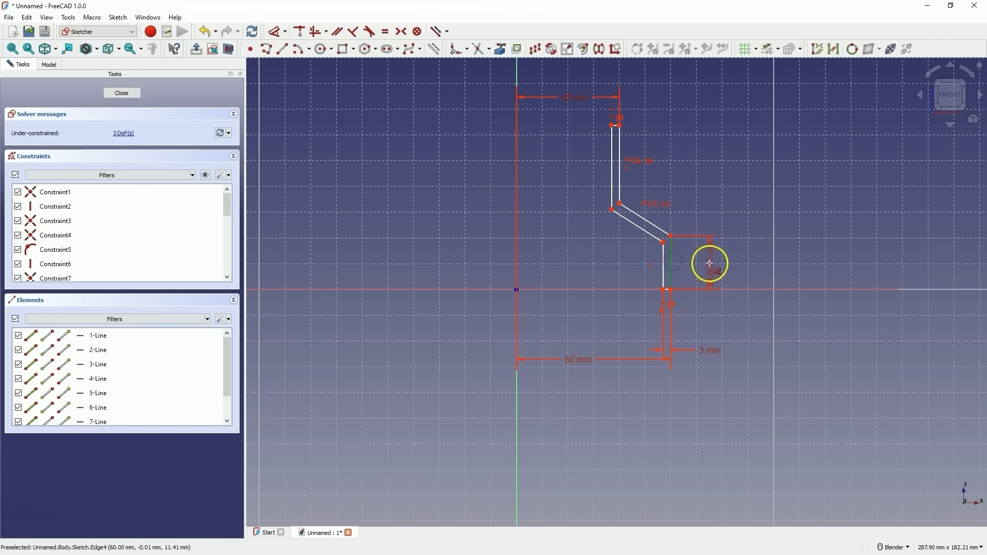
{"action": "left_click", "coordinate": [710, 265]}
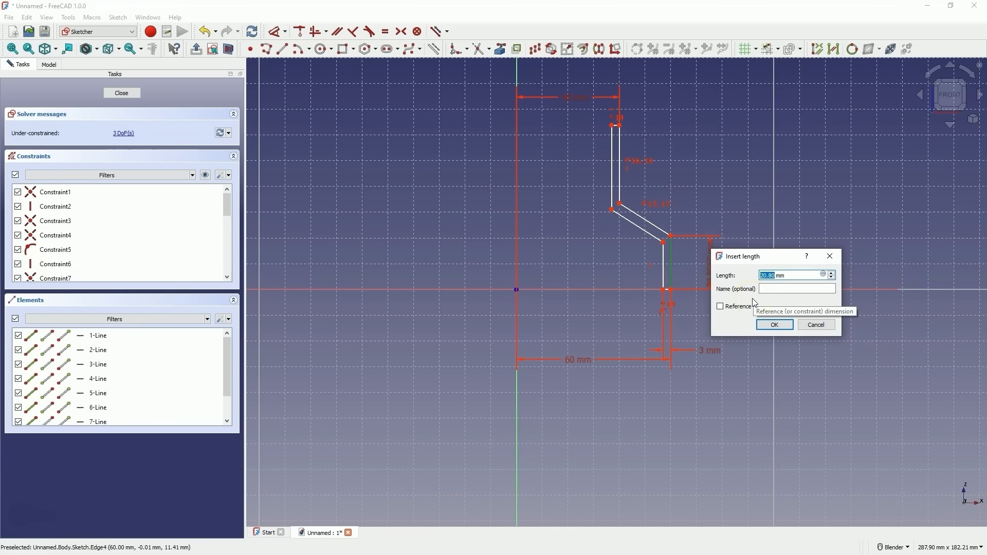
{"action": "type", "text": "40"}
{"action": "key", "text": "Return"}
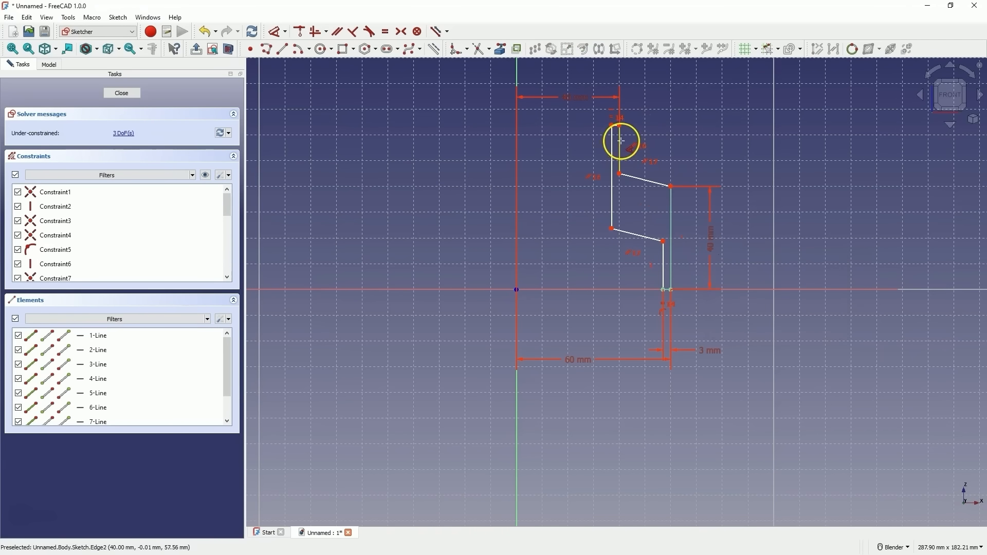
{"action": "left_click", "coordinate": [624, 146]}
{"action": "left_click", "coordinate": [703, 139]}
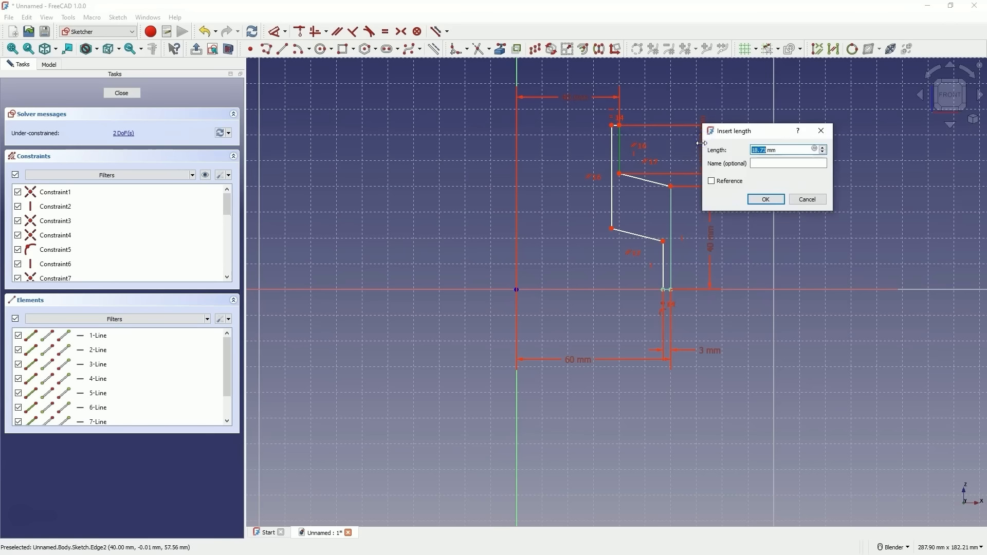
{"action": "type", "text": "40"}
{"action": "key", "text": "Return"}
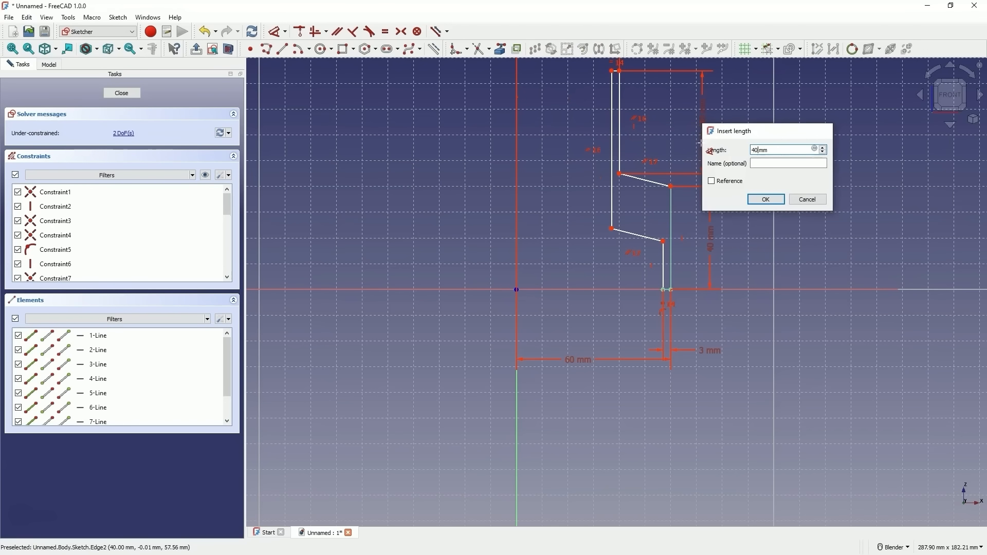
- Constrain the vertical distance between the profile's bottom outer corner and top outer corner to 120 mm
{"action": "left_click", "coordinate": [700, 177]}
{"action": "scroll", "coordinate": [661, 269], "scroll_direction": "down", "scroll_amount": 3}
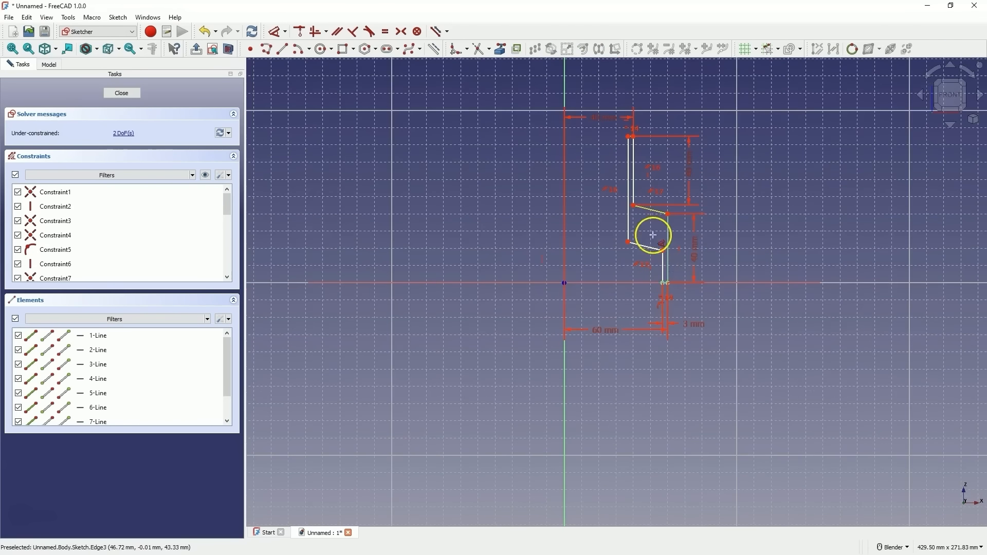
{"action": "left_click", "coordinate": [668, 283]}
{"action": "left_click", "coordinate": [633, 136]}
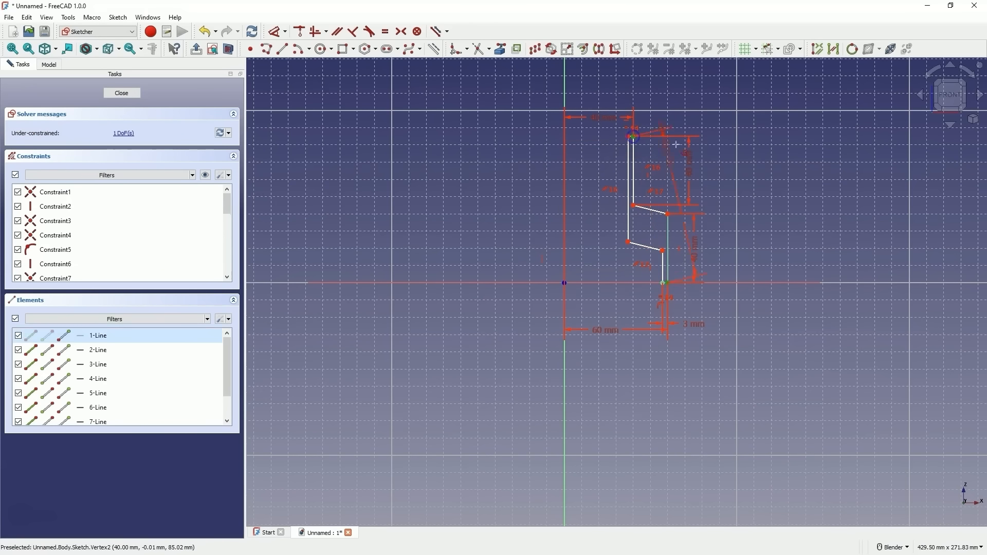
{"action": "left_click", "coordinate": [757, 206]}
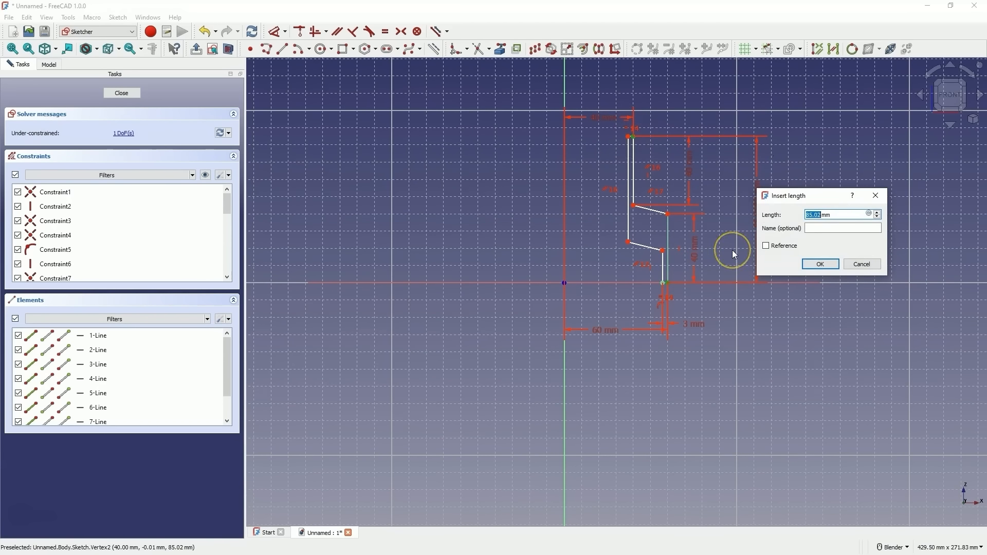
{"action": "type", "text": "120"}
{"action": "key", "text": "Return"}
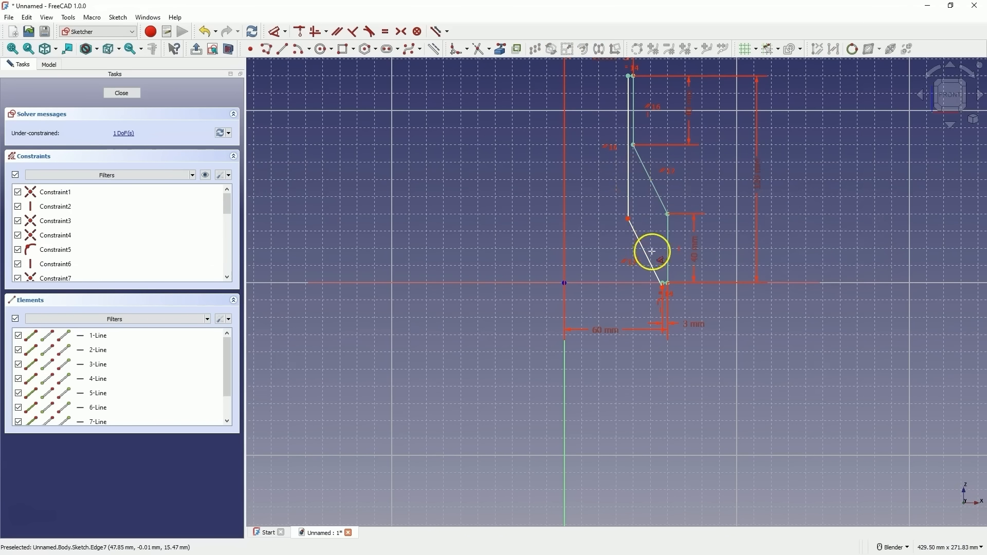
{"action": "right_click", "coordinate": [648, 212]}
- Move the lower inner bend point above the horizontal axis and make the lower inner and outer vertical lines equal
{"action": "scroll", "coordinate": [669, 280], "scroll_direction": "up", "scroll_amount": 5}
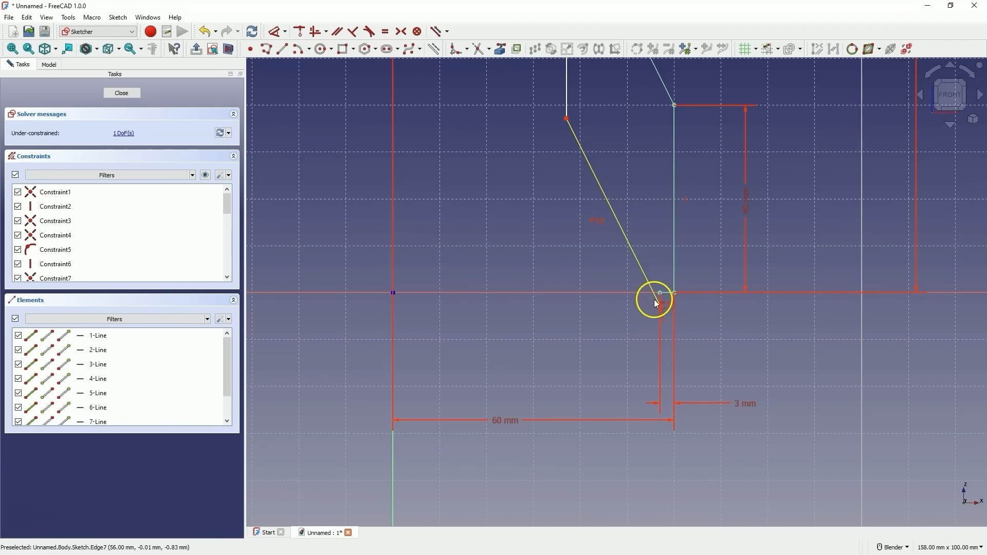
{"action": "left_click_drag", "start_coordinate": [660, 306], "coordinate": [660, 212]}
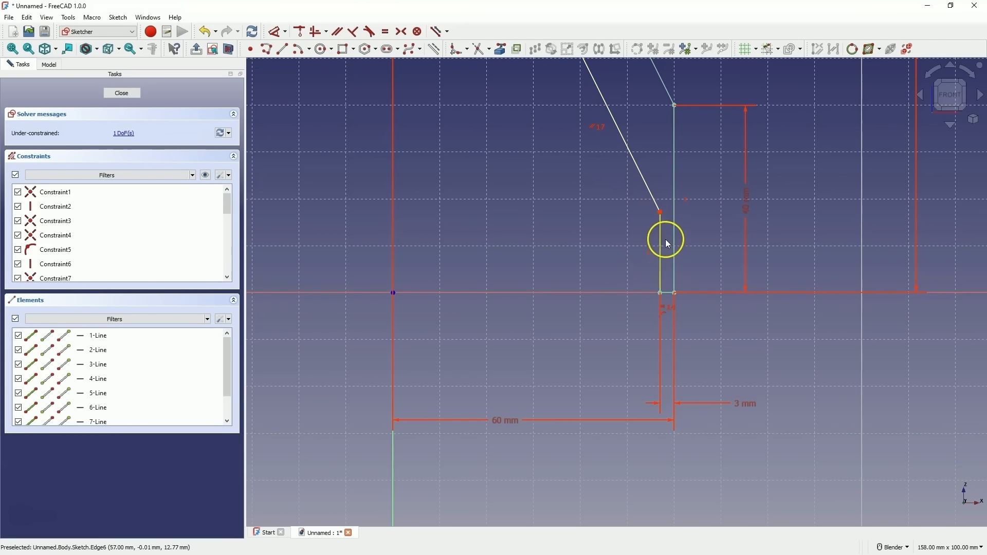
{"action": "left_click", "coordinate": [661, 258]}
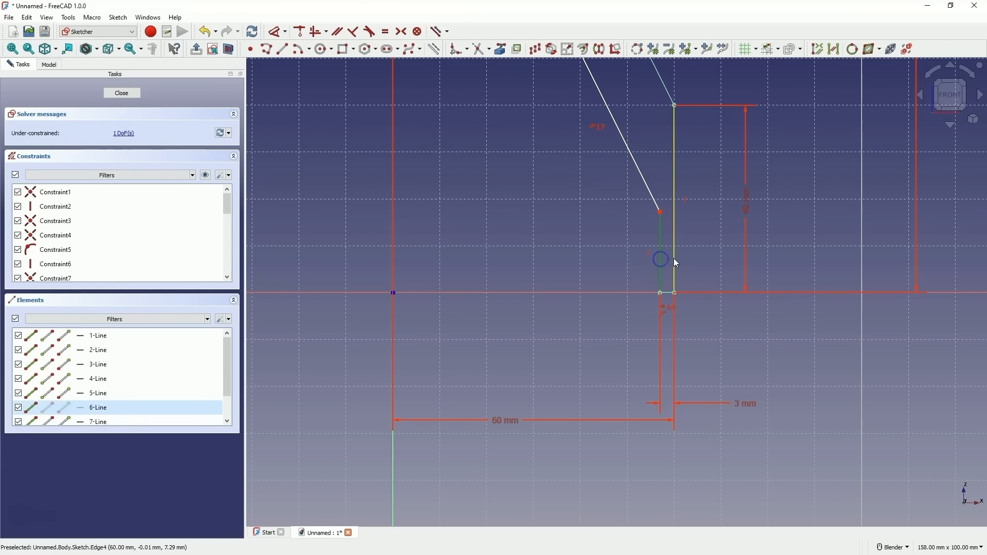
{"action": "left_click", "coordinate": [674, 259]}
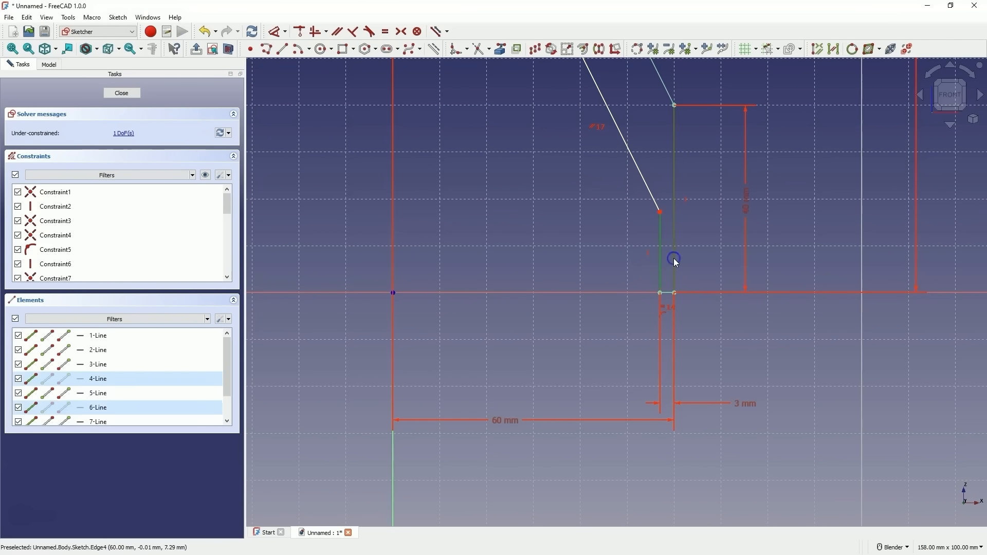
{"action": "left_click", "coordinate": [386, 32]}
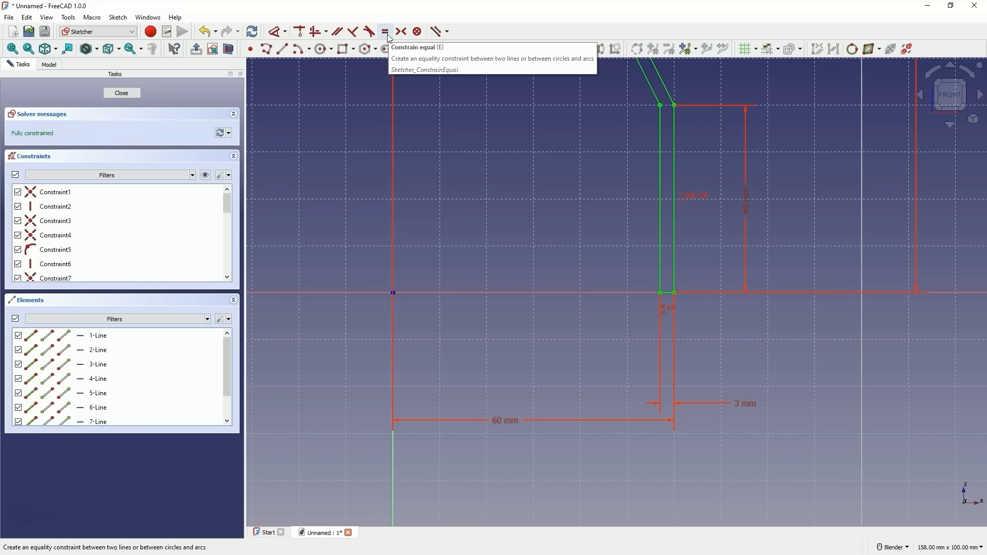
- Close the sketch and revolve the profile 360° around the vertical sketch axis into a hollow reducer body
{"action": "scroll", "coordinate": [661, 264], "scroll_direction": "down", "scroll_amount": 5}
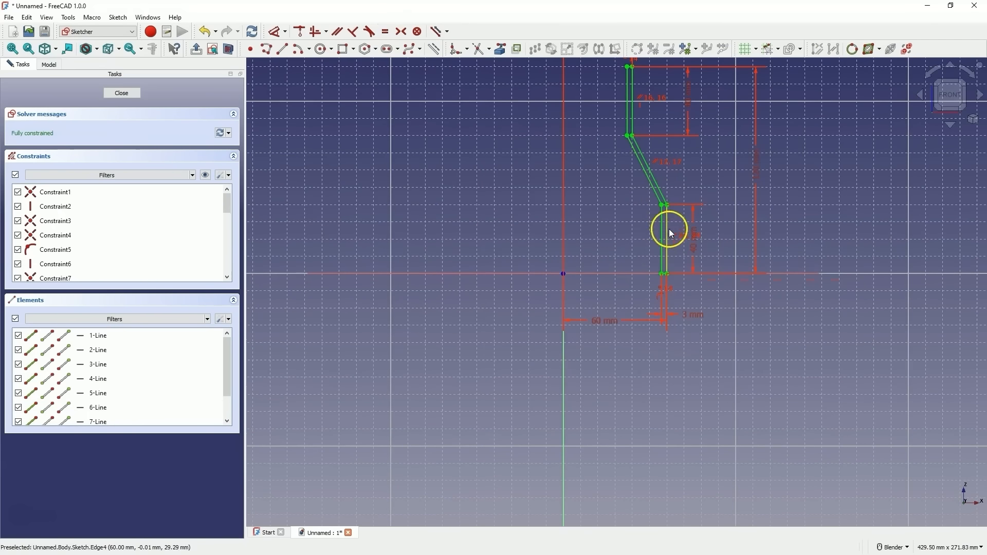
{"action": "scroll", "coordinate": [658, 216], "scroll_direction": "down", "scroll_amount": 2}
{"action": "scroll", "coordinate": [640, 147], "scroll_direction": "up", "scroll_amount": 5}
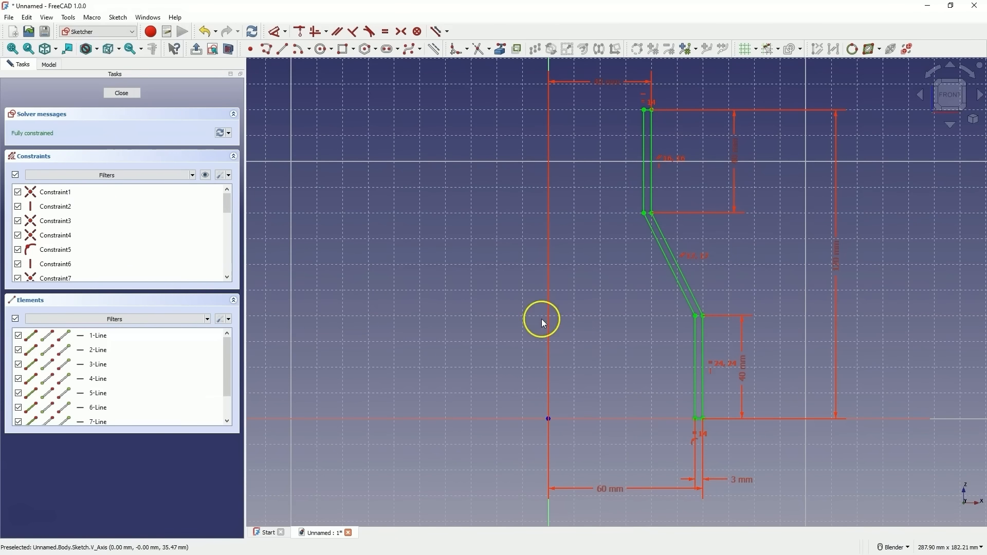
{"action": "left_click", "coordinate": [128, 96]}
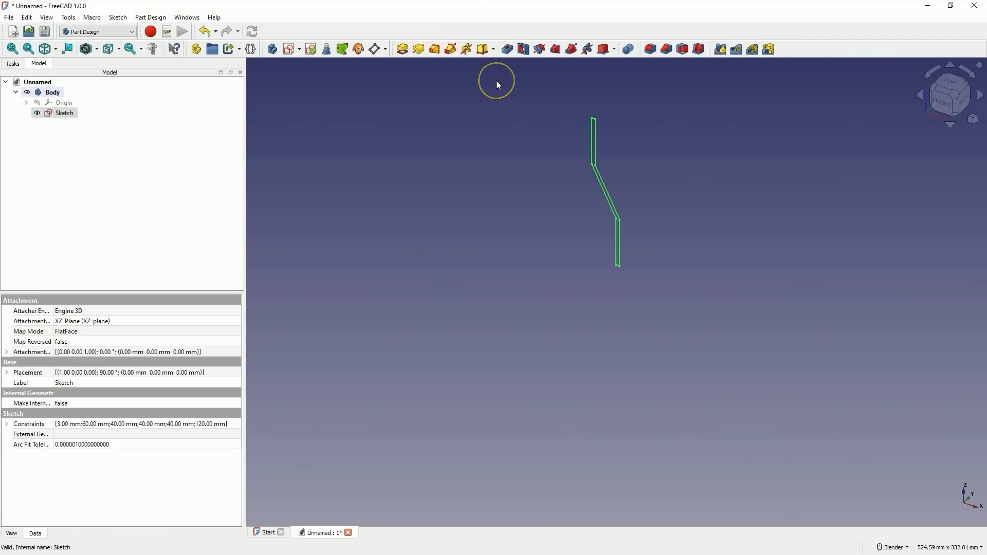
{"action": "left_click", "coordinate": [422, 57]}
{"action": "left_click", "coordinate": [421, 57]}
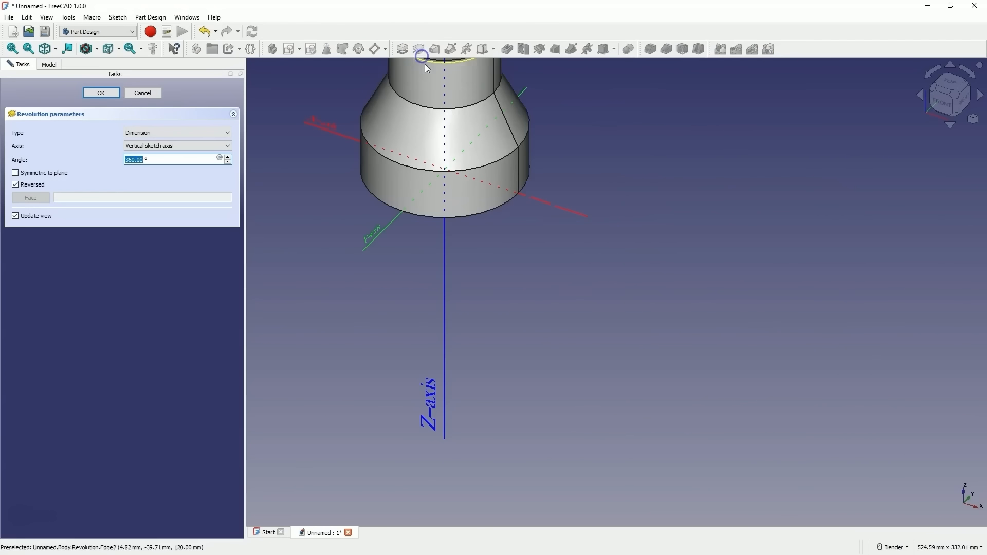
{"action": "scroll", "coordinate": [698, 257], "scroll_direction": "down", "scroll_amount": 3}
{"action": "scroll", "coordinate": [528, 122], "scroll_direction": "up", "scroll_amount": 3}
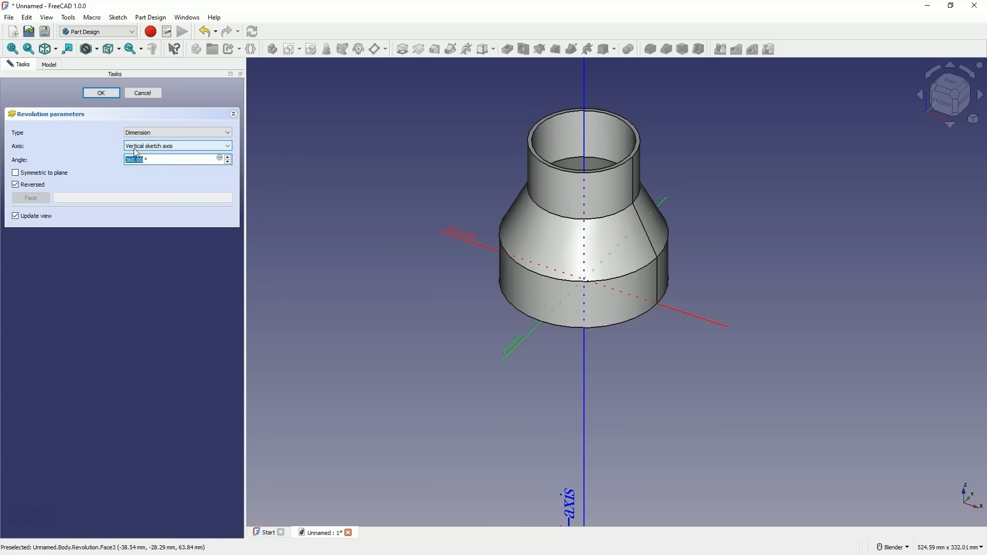
{"action": "left_click", "coordinate": [113, 92]}
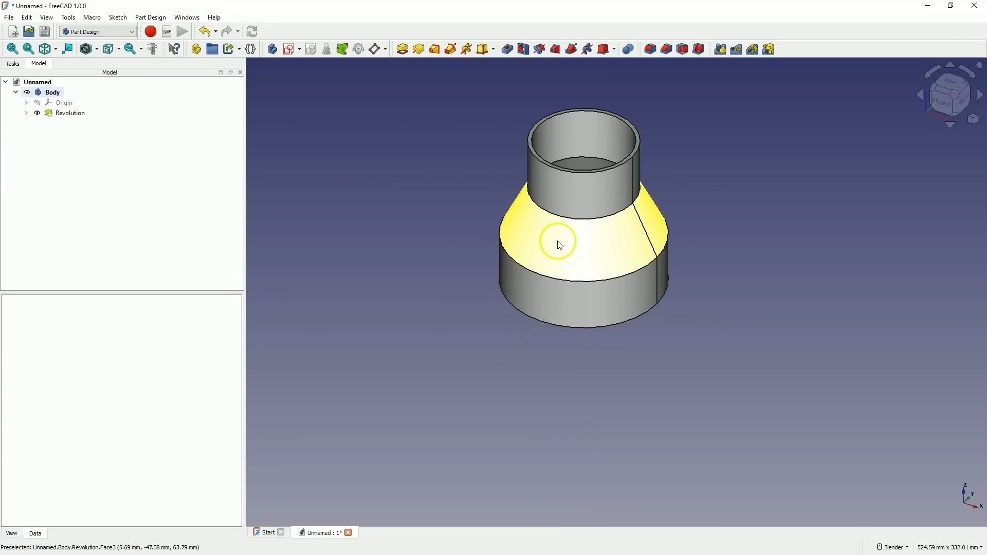
{"action": "mouse_move", "coordinate": [560, 243]}
{"action": "middle_mouse_down"}
{"action": "mouse_move", "coordinate": [562, 260]}
{"action": "mouse_move", "coordinate": [410, 266]}
{"action": "middle_mouse_up"}
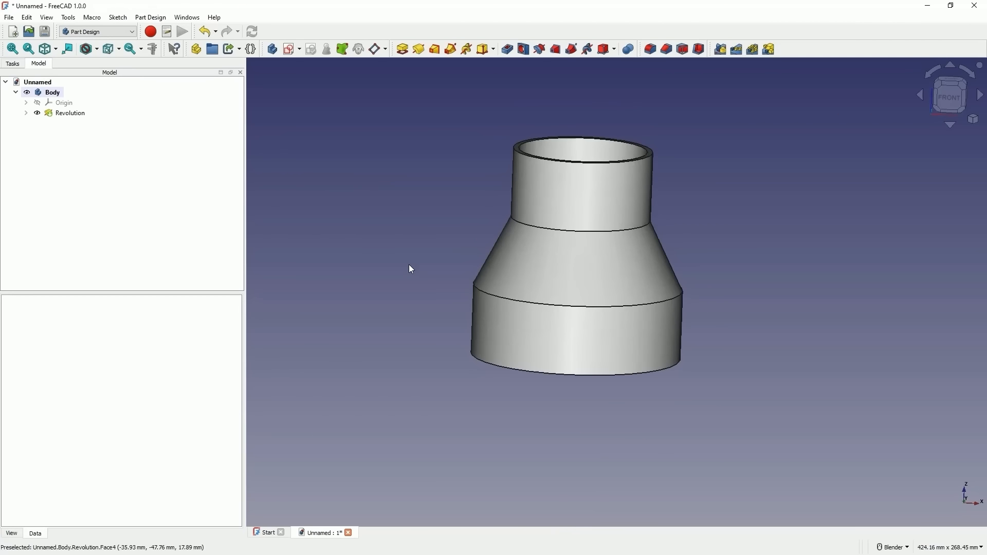
{"action": "middle_click_drag", "start_coordinate": [409, 266], "coordinate": [410, 234]}
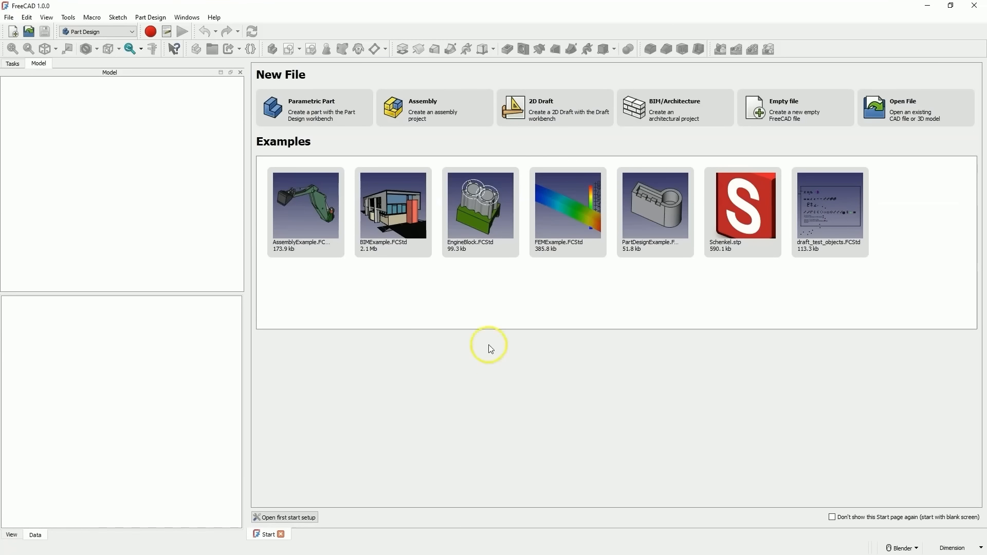
- Create a new parametric part and start a sketch on the XY plane
{"action": "left_click", "coordinate": [331, 112]}
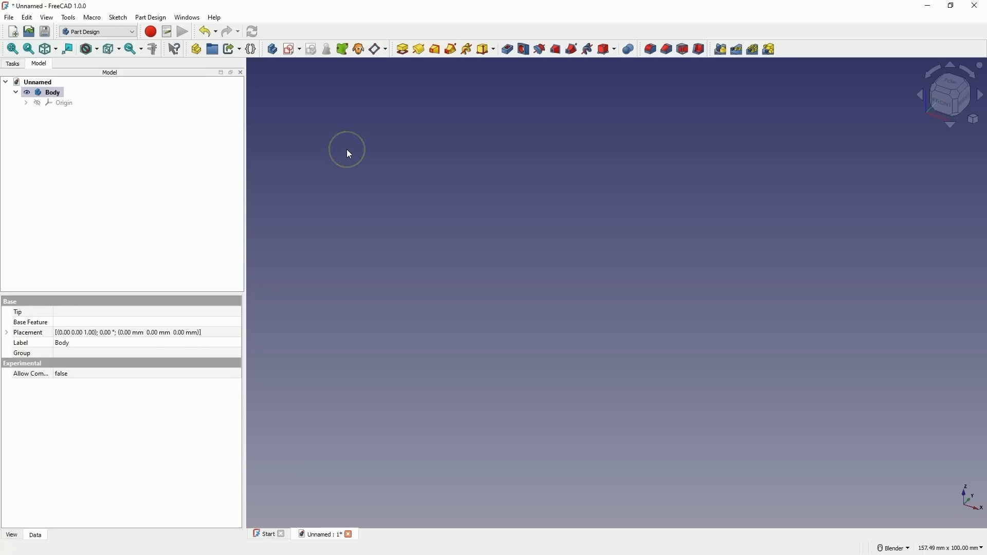
{"action": "left_click", "coordinate": [282, 50]}
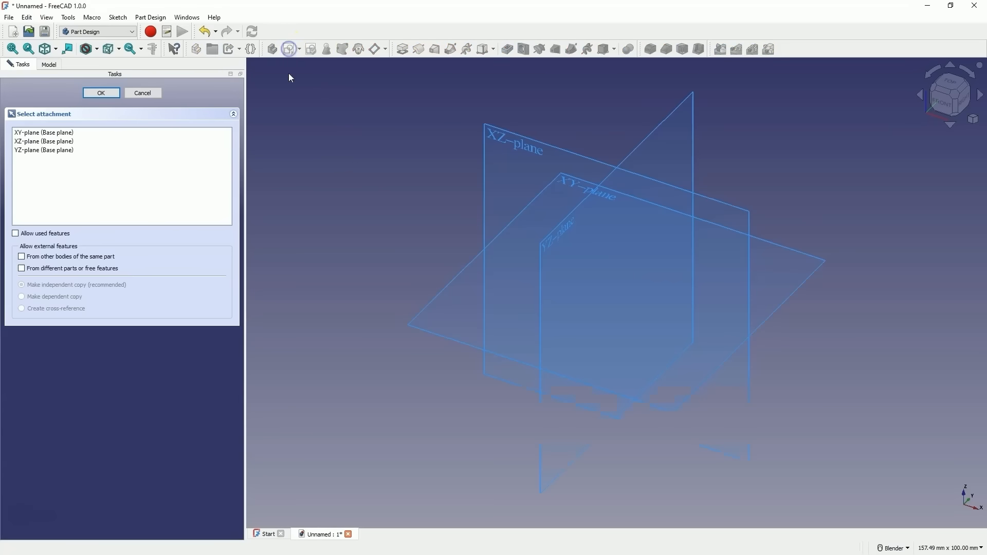
{"action": "left_click", "coordinate": [570, 184]}
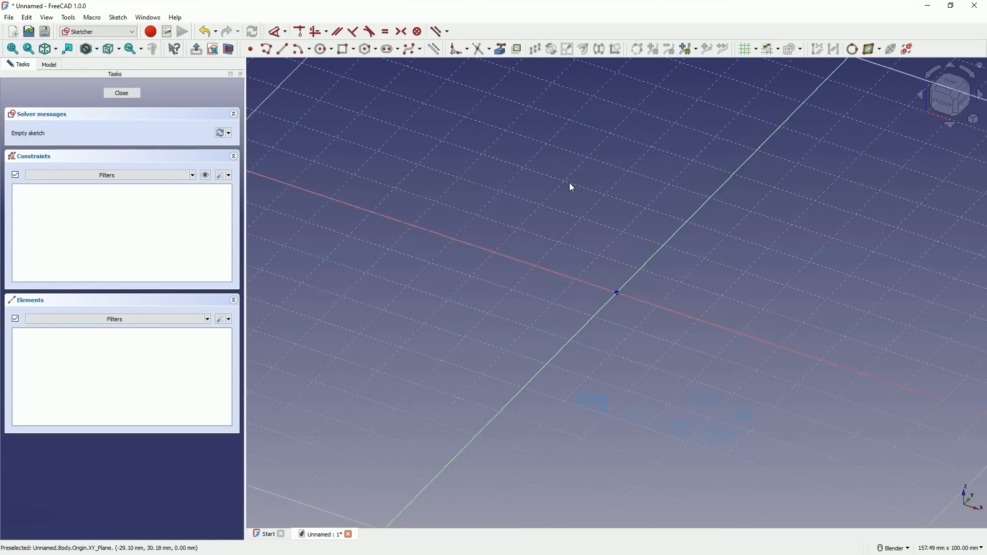
- Draw a centered rectangle on the sketch origin, 100 mm wide and 70 mm high
{"action": "left_click", "coordinate": [354, 50]}
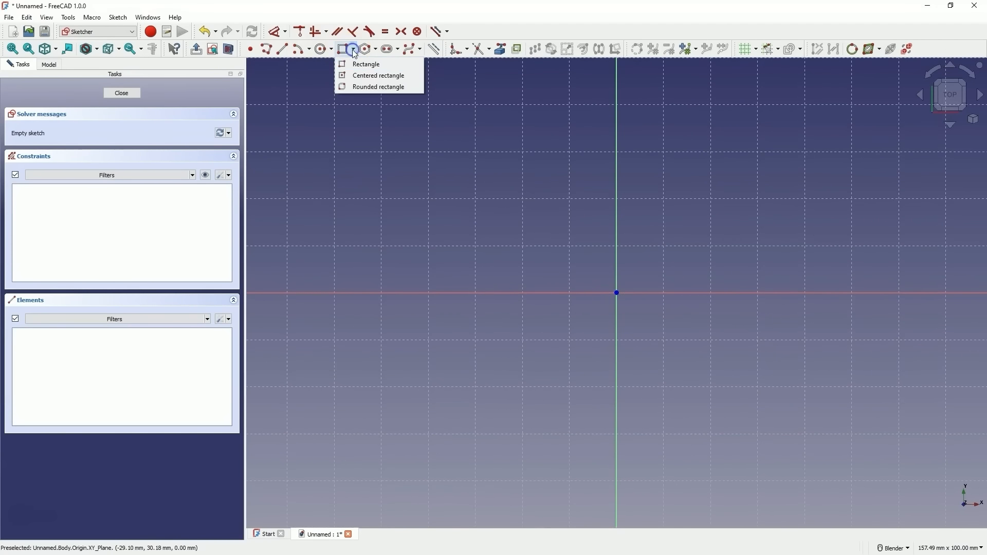
{"action": "left_click", "coordinate": [386, 77]}
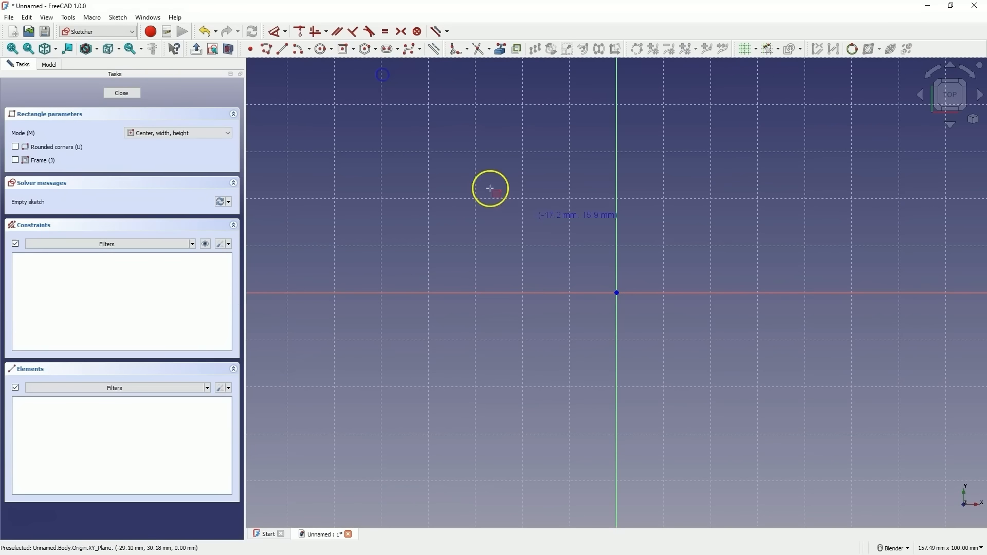
{"action": "left_click", "coordinate": [617, 293]}
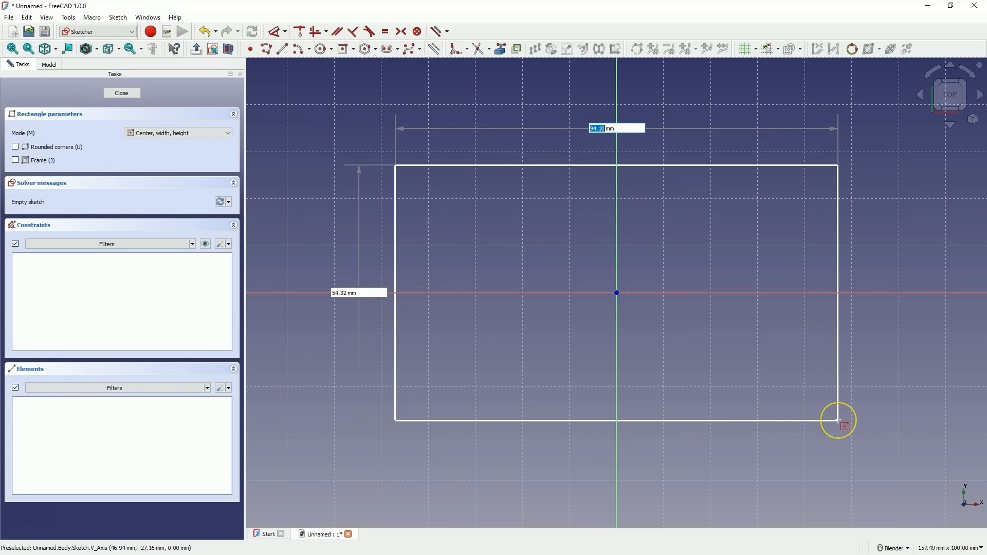
{"action": "type", "text": "100"}
{"action": "key", "text": "Tab"}
{"action": "type", "text": "70"}
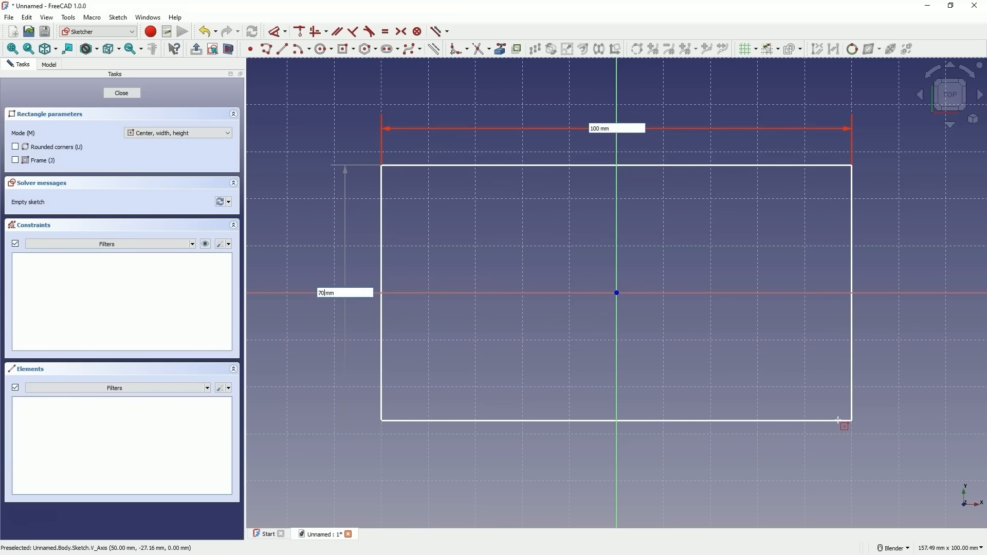
{"action": "key", "text": "Return"}
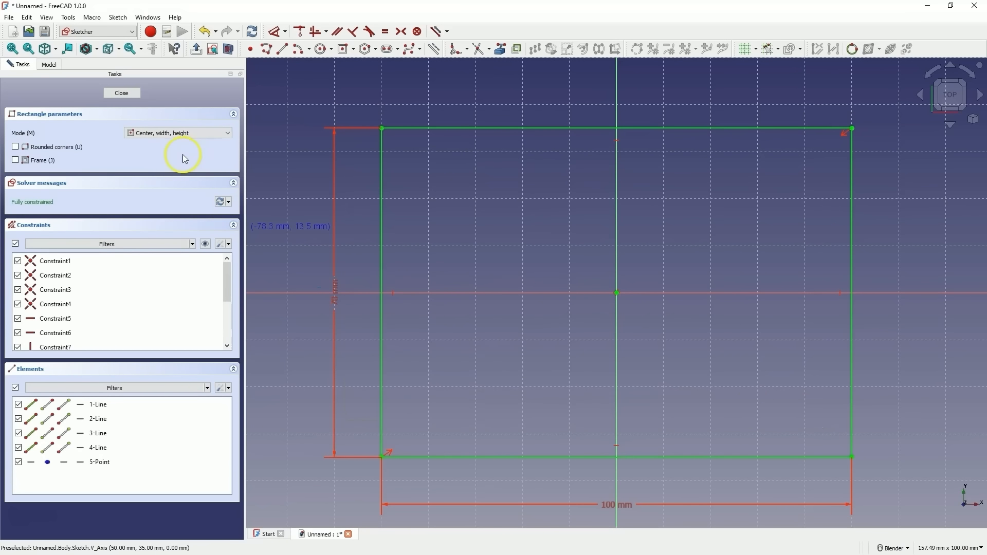
- Close the rectangle sketch and pad it 15 mm into a block
{"action": "left_click", "coordinate": [127, 93]}
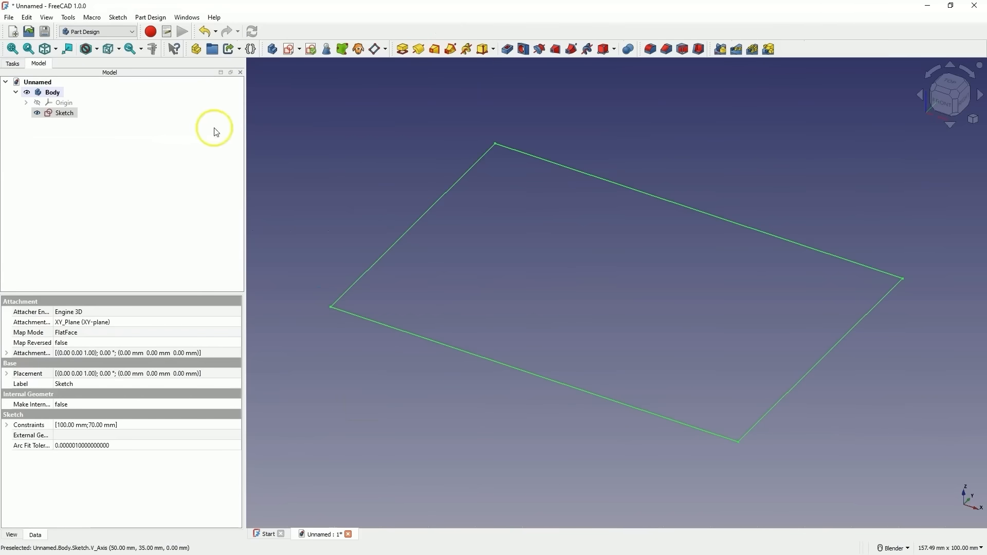
{"action": "left_click", "coordinate": [403, 51]}
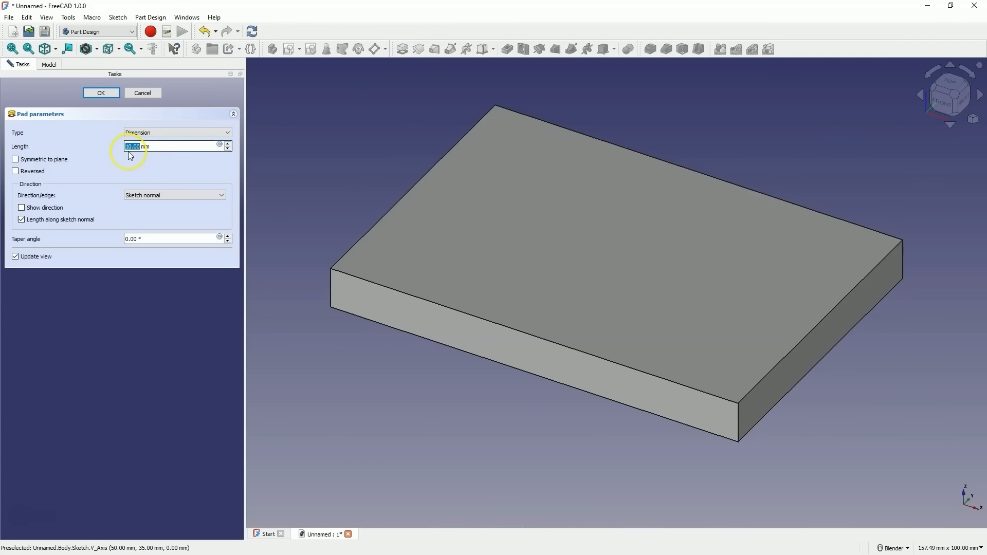
{"action": "scroll", "coordinate": [132, 147], "scroll_direction": "up", "scroll_amount": 4}
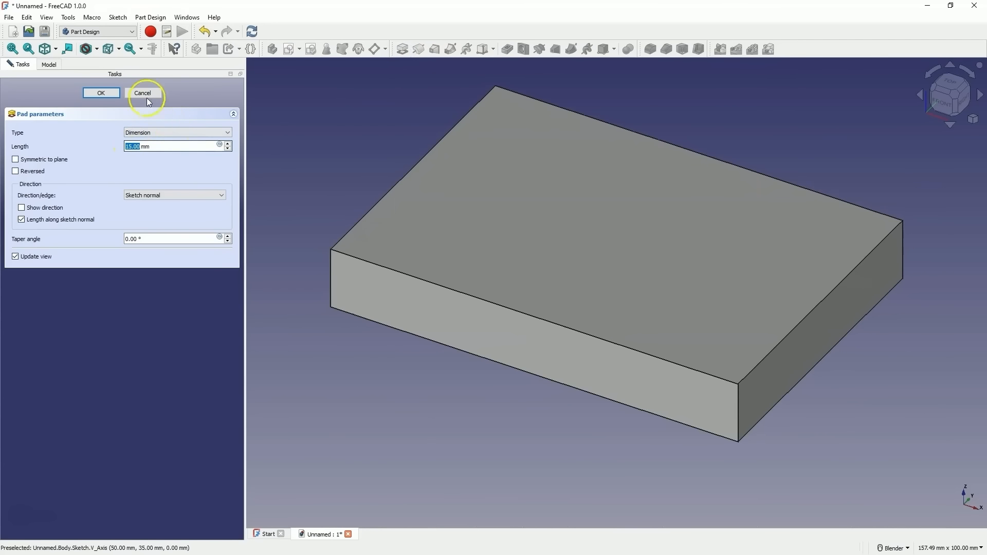
{"action": "left_click", "coordinate": [100, 93]}
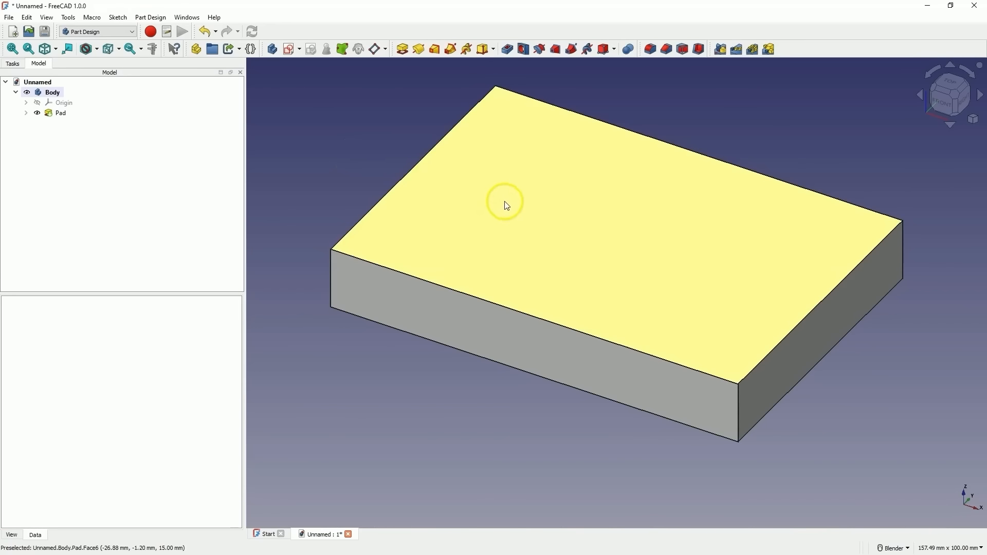
- Start a sketch on the block's top face and set up a centered rectangle with rounded corners and a frame
{"action": "left_click", "coordinate": [505, 203]}
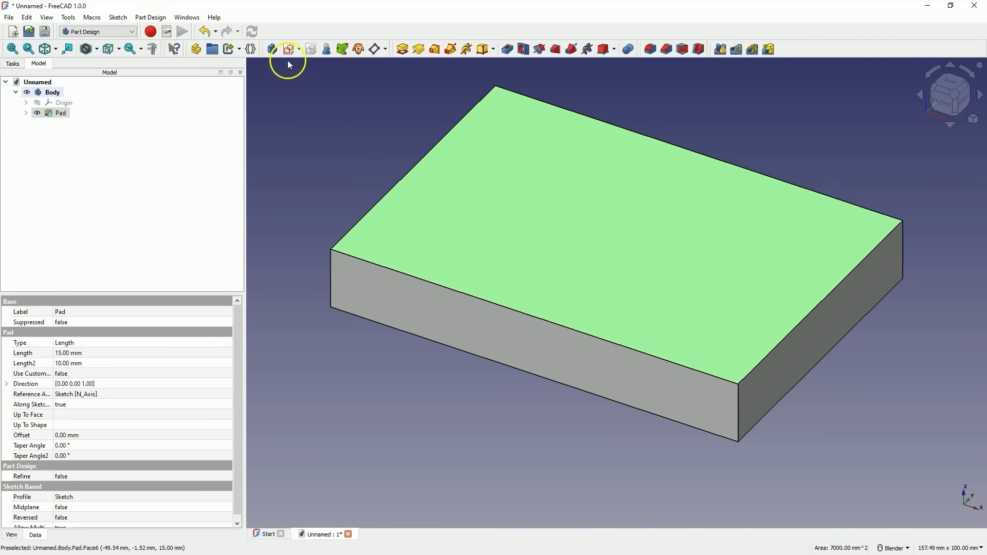
{"action": "left_click", "coordinate": [291, 51]}
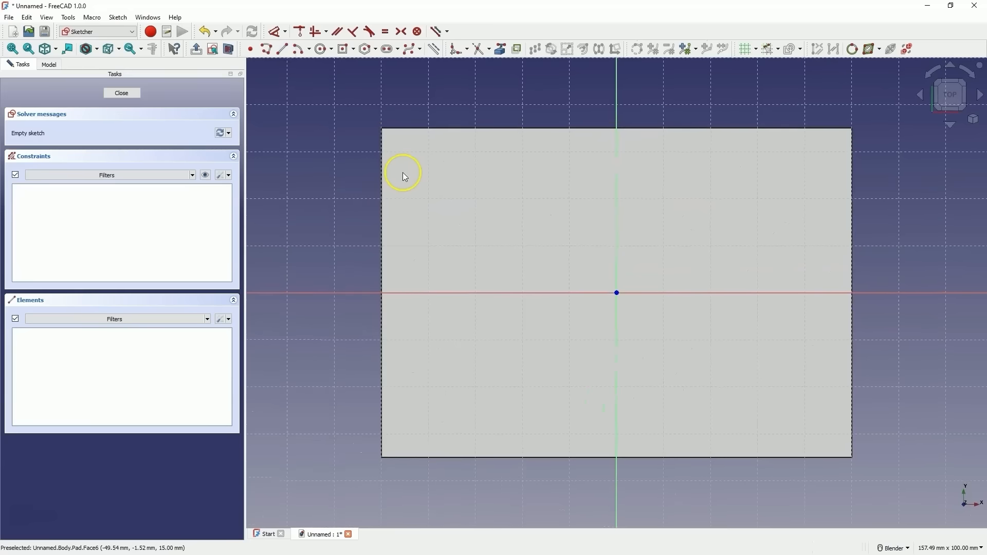
{"action": "left_click", "coordinate": [344, 50]}
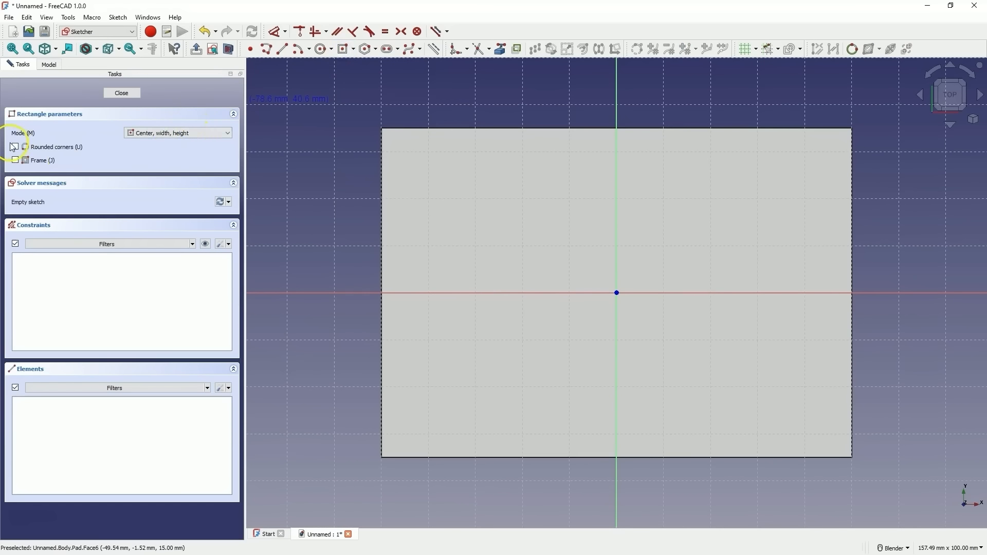
{"action": "left_click", "coordinate": [16, 147]}
{"action": "left_click", "coordinate": [16, 161]}
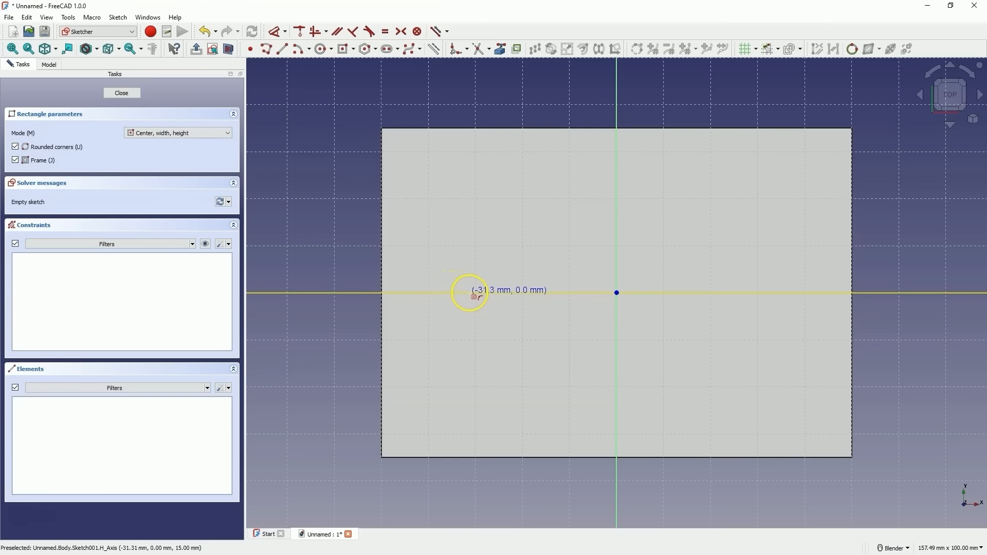
- Draw the rounded frame centered on the negative horizontal axis, 25 mm wide, 30 mm high, with 5 mm corner radius and 3 mm frame thickness
{"action": "left_click", "coordinate": [470, 293]}
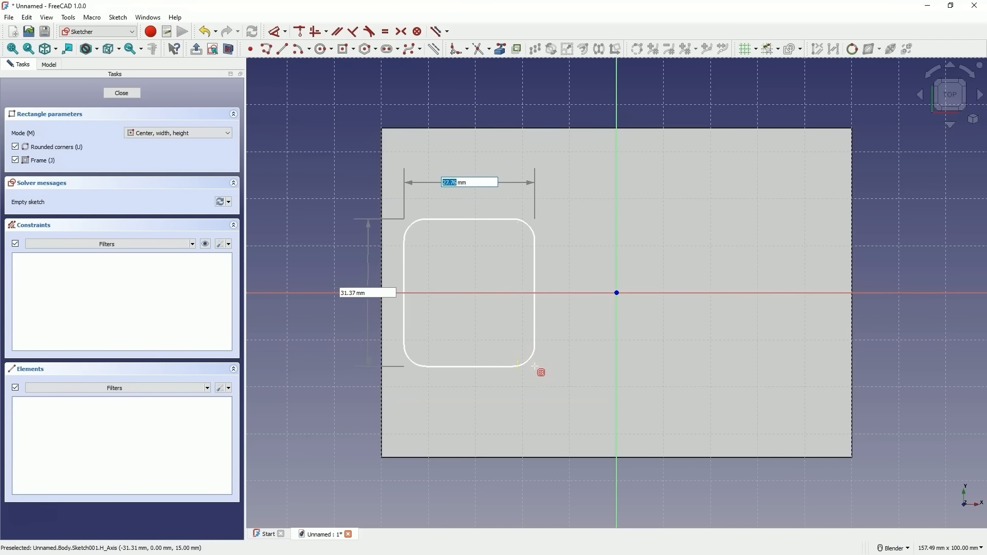
{"action": "type", "text": "25"}
{"action": "key", "text": "Tab"}
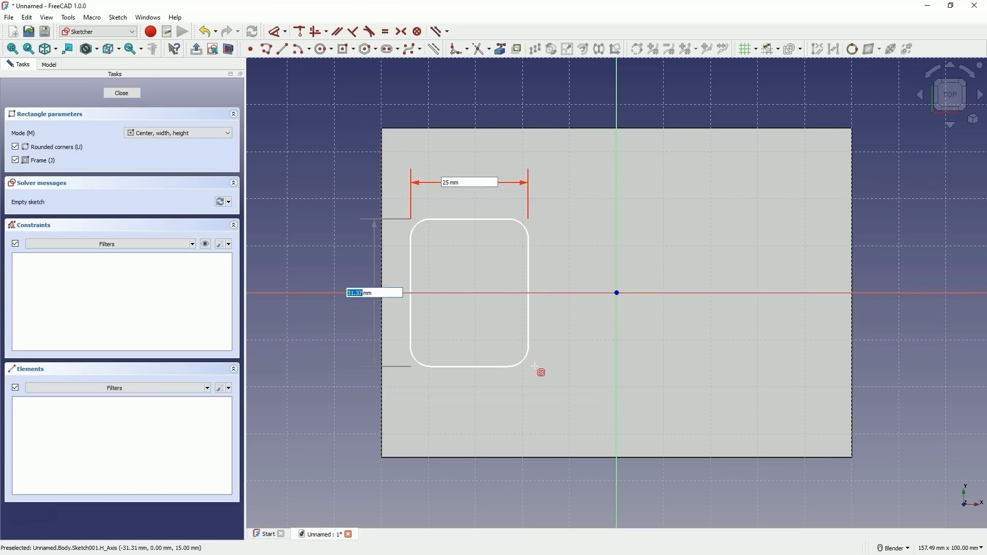
{"action": "type", "text": "30"}
{"action": "key", "text": "Tab"}
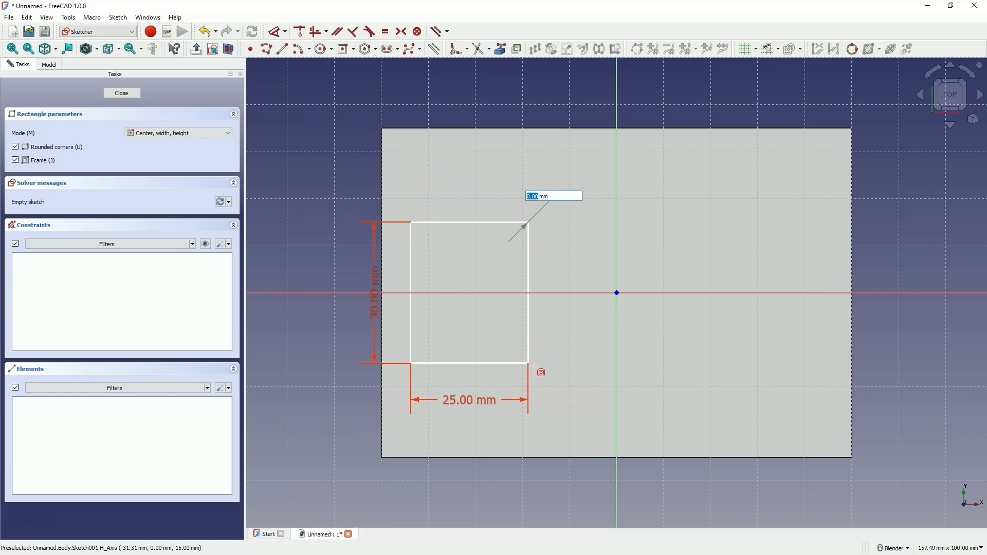
{"action": "type", "text": "5"}
{"action": "key", "text": "Tab"}
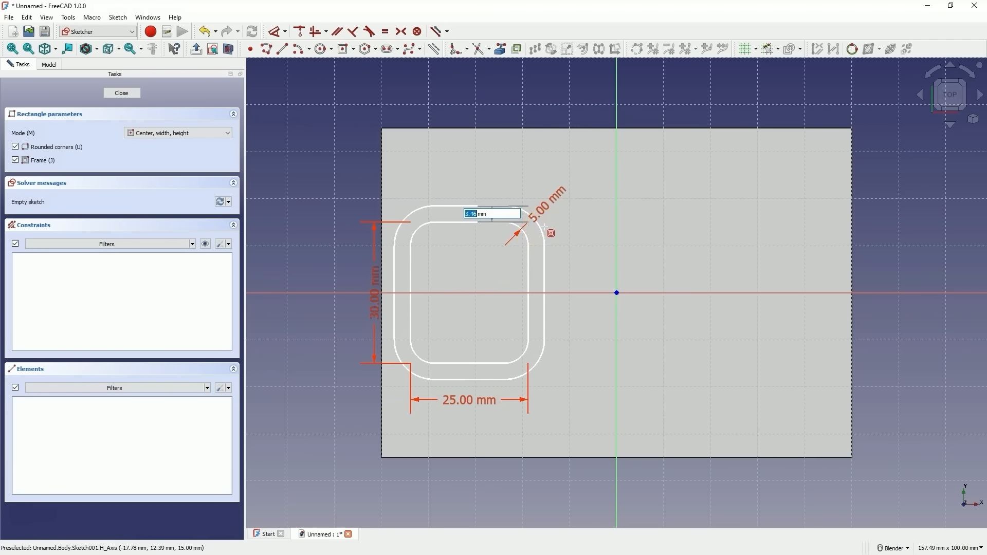
{"action": "type", "text": "3"}
{"action": "key", "text": "Return"}
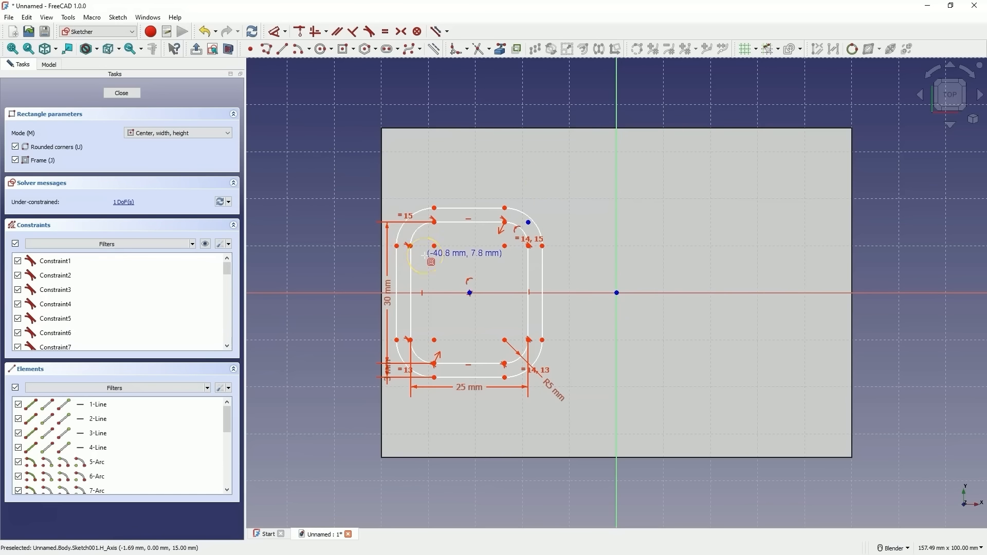
- Dimension the horizontal distance between the frame's center point and the sketch origin to 30 mm
{"action": "right_click", "coordinate": [326, 220]}
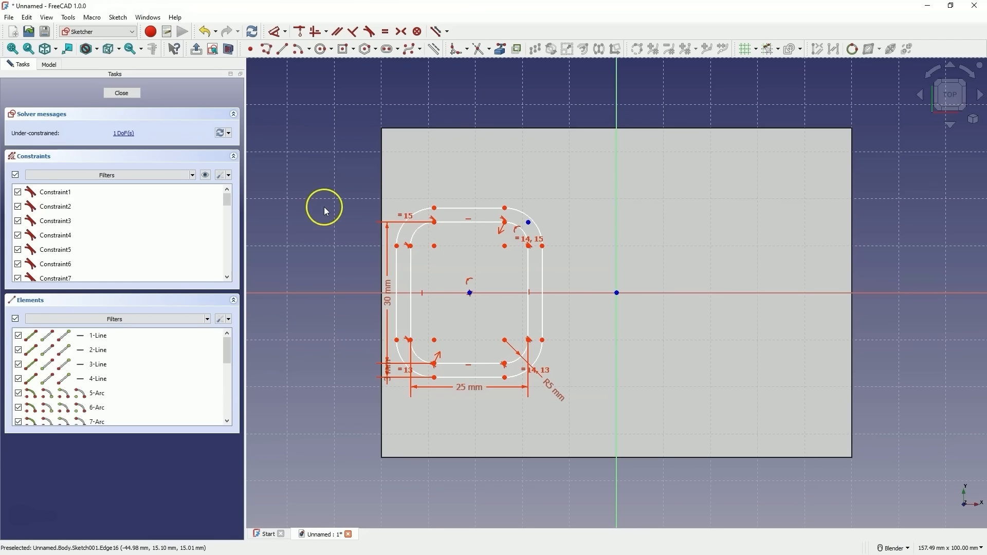
{"action": "left_click", "coordinate": [276, 31]}
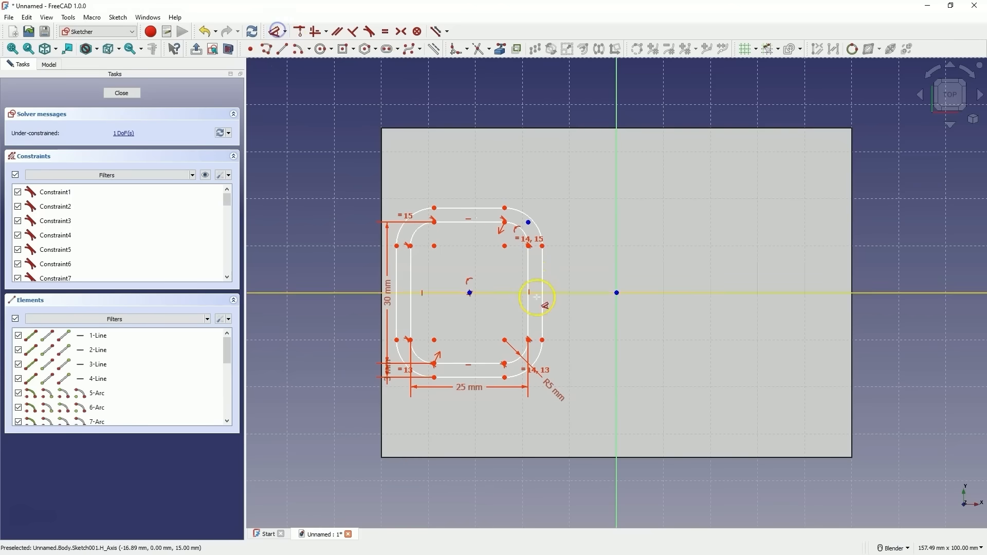
{"action": "left_click", "coordinate": [470, 293]}
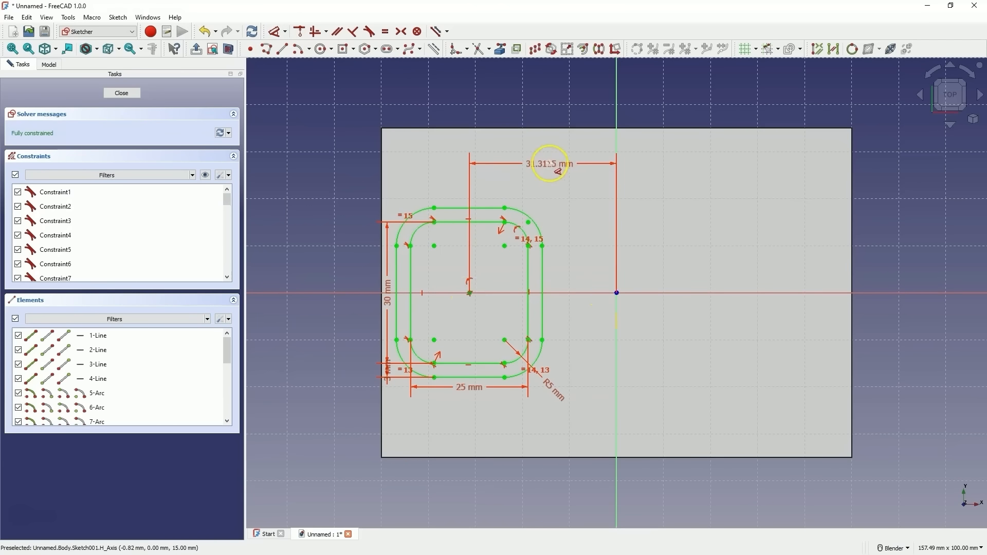
{"action": "left_click", "coordinate": [549, 162]}
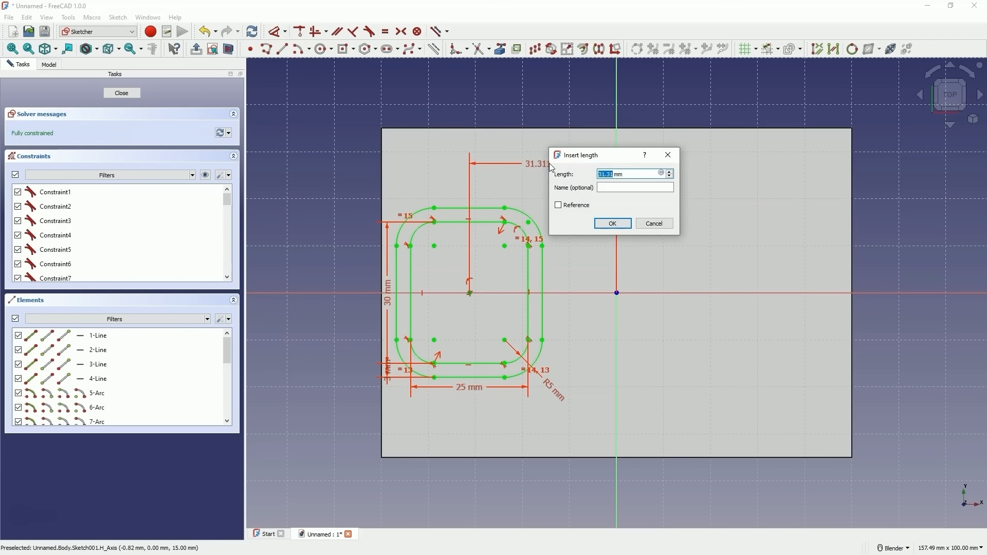
{"action": "key", "text": "Return"}
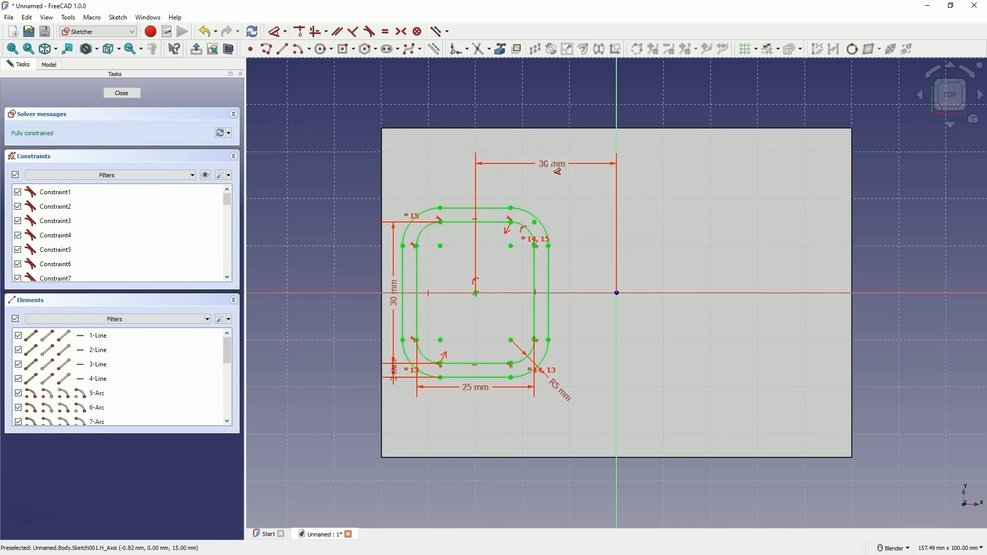
- Close the frame sketch and pad it 10 mm above the block's top face
{"action": "left_click", "coordinate": [119, 95]}
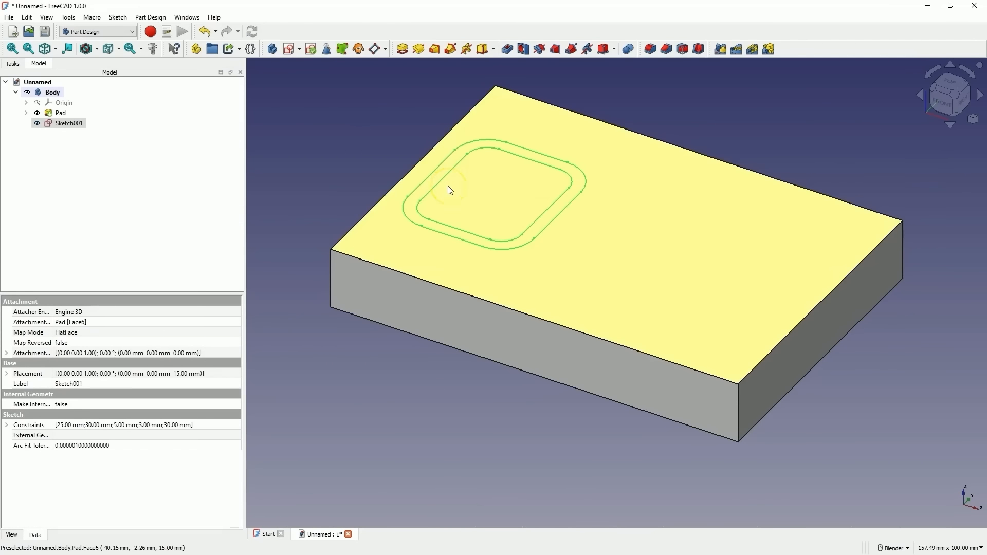
{"action": "left_click", "coordinate": [404, 50]}
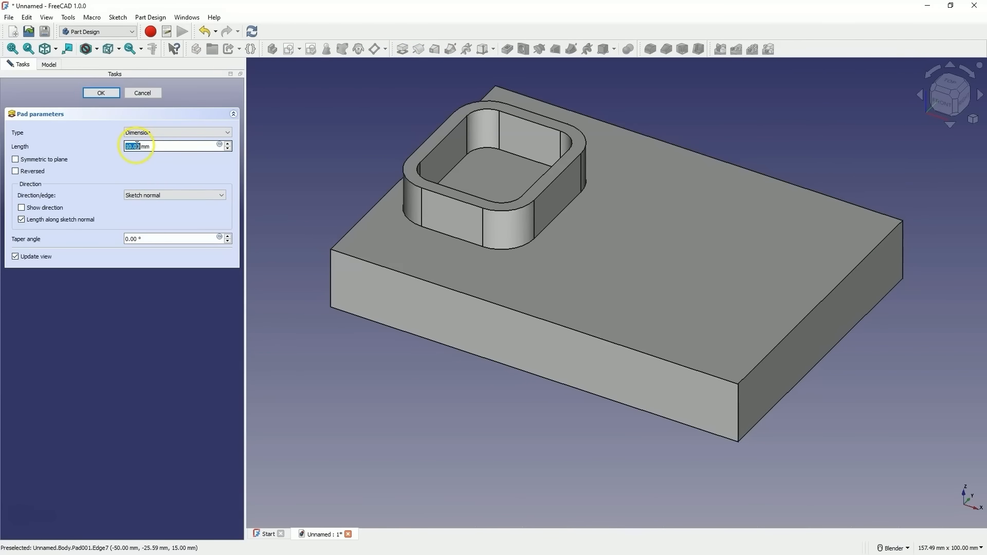
{"action": "left_click", "coordinate": [97, 94]}
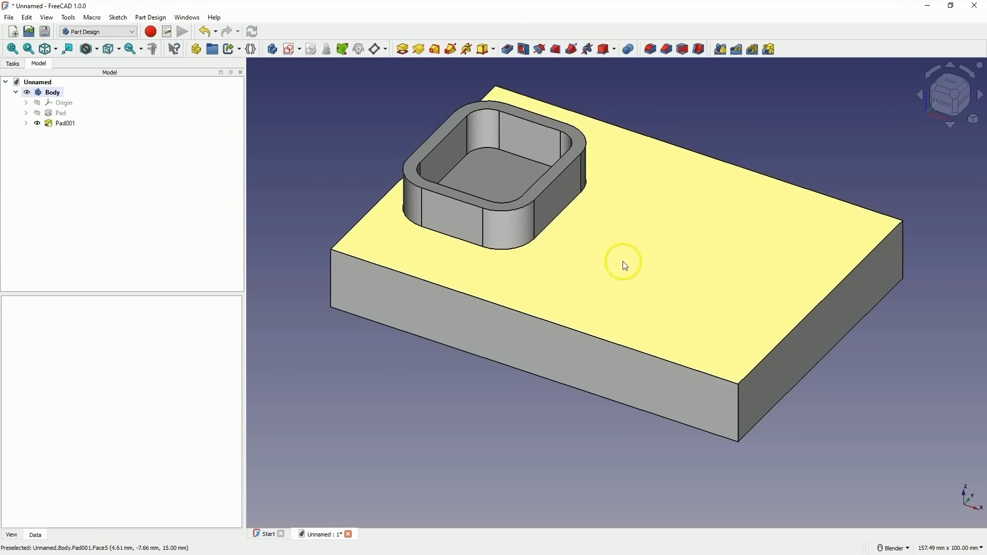
- Sketch a hexagon with a 5 mm radius on the block's top face, centered inside the frame on the horizontal axis
{"action": "left_click", "coordinate": [586, 251]}
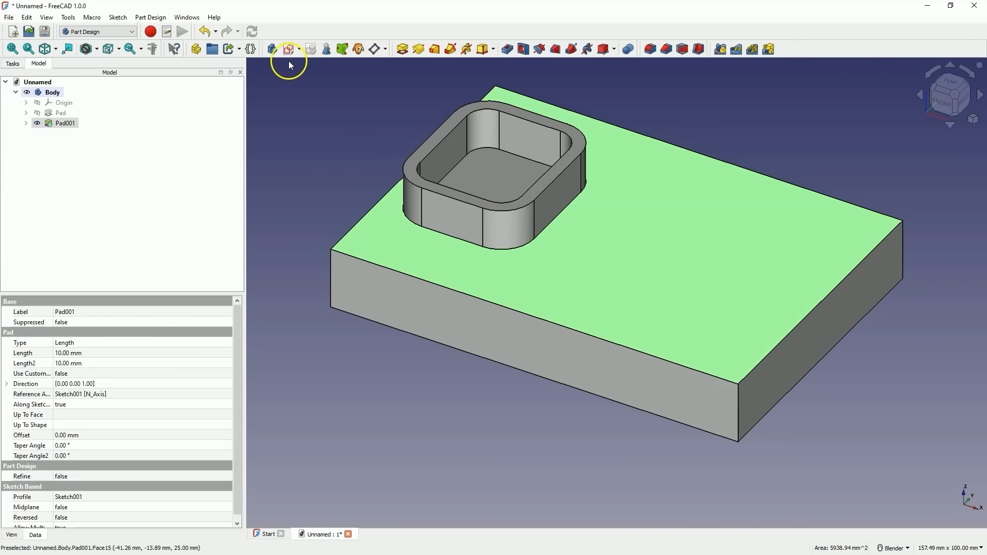
{"action": "left_click", "coordinate": [290, 49]}
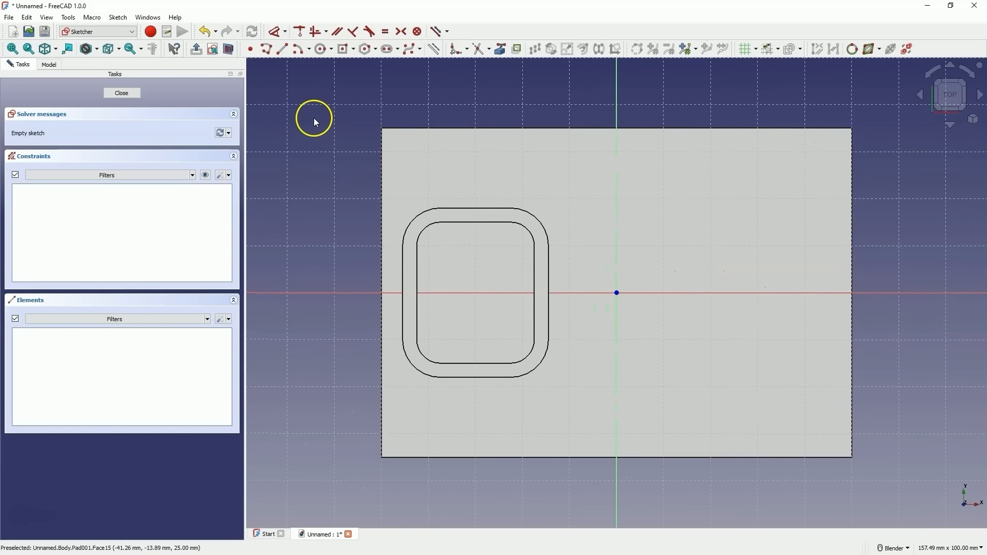
{"action": "left_click", "coordinate": [376, 50]}
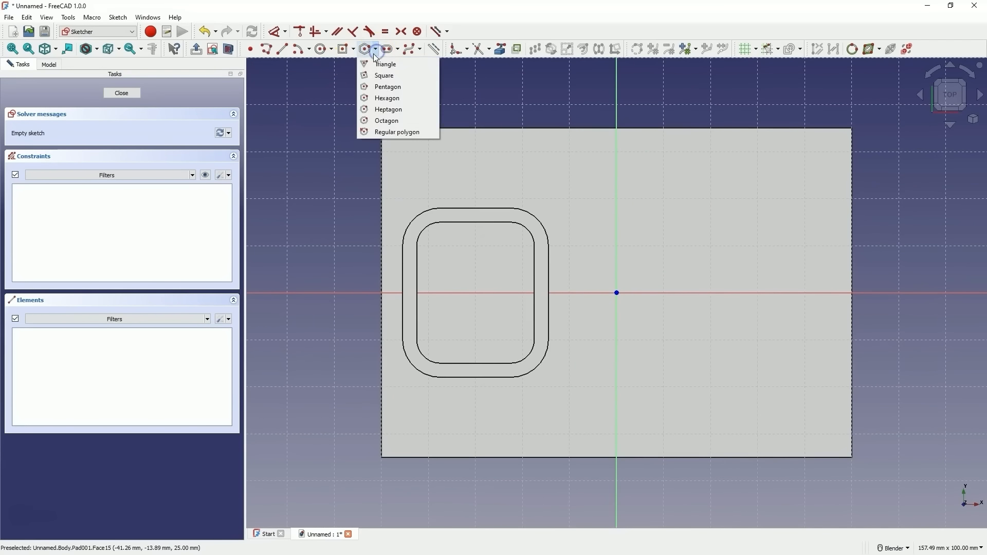
{"action": "left_click", "coordinate": [389, 99]}
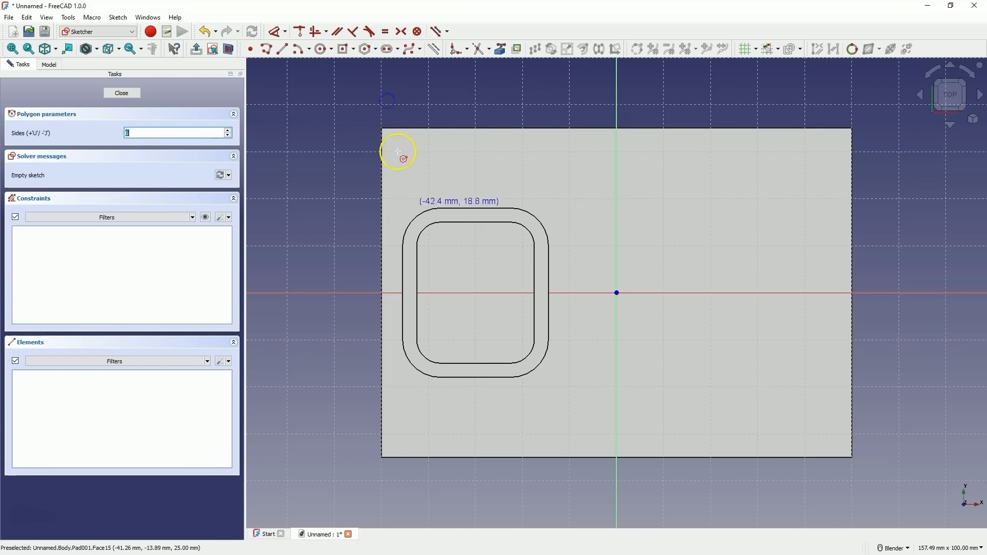
{"action": "left_click", "coordinate": [476, 294]}
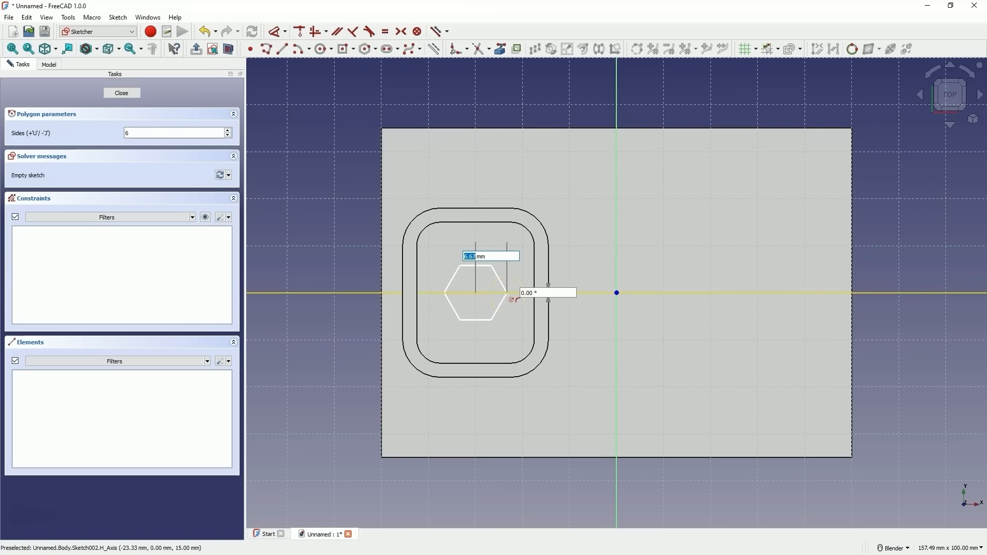
{"action": "type", "text": "5"}
{"action": "key", "text": "Tab"}
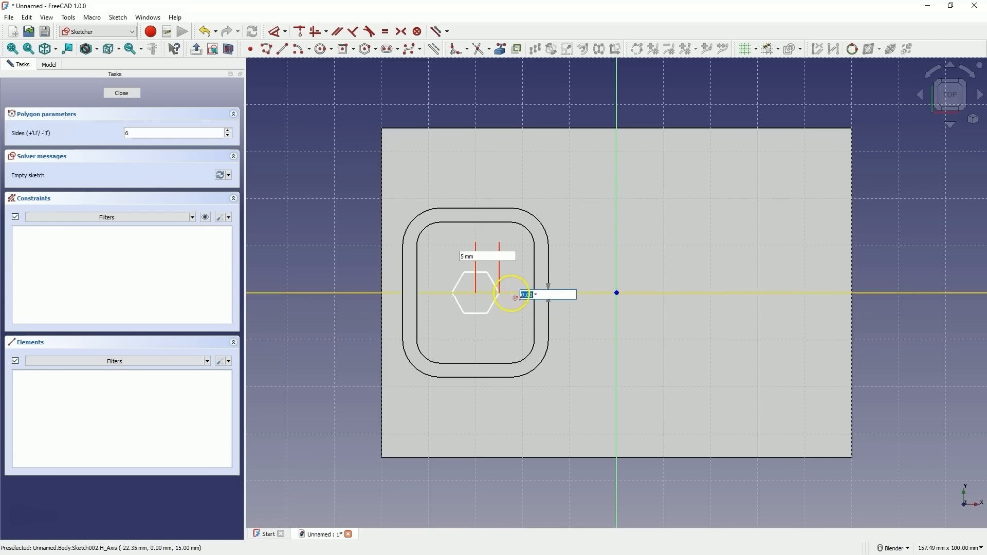
{"action": "left_click", "coordinate": [507, 293]}
{"action": "left_click", "coordinate": [514, 298]}
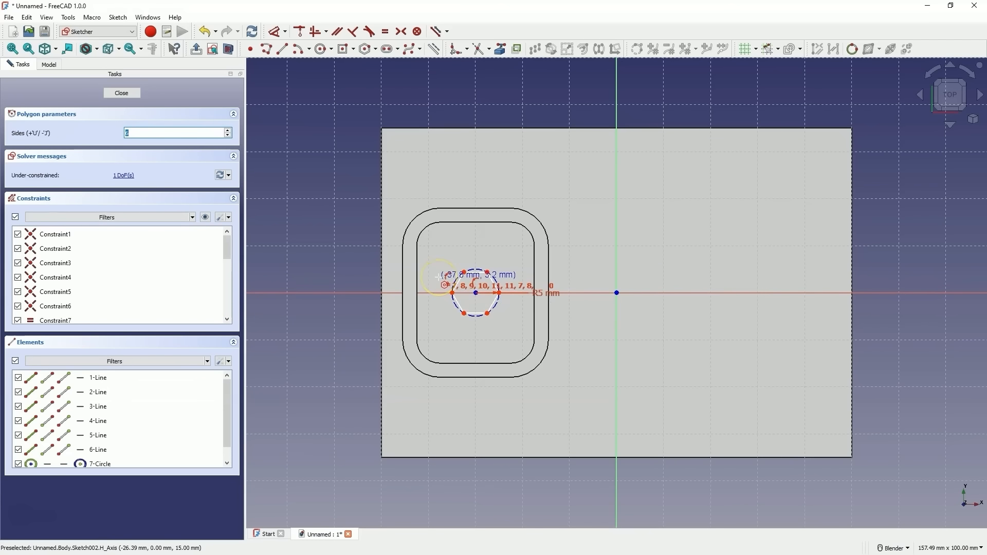
- Dimension the horizontal distance between the hexagon's center and the sketch origin to 30 mm
{"action": "left_click", "coordinate": [269, 37]}
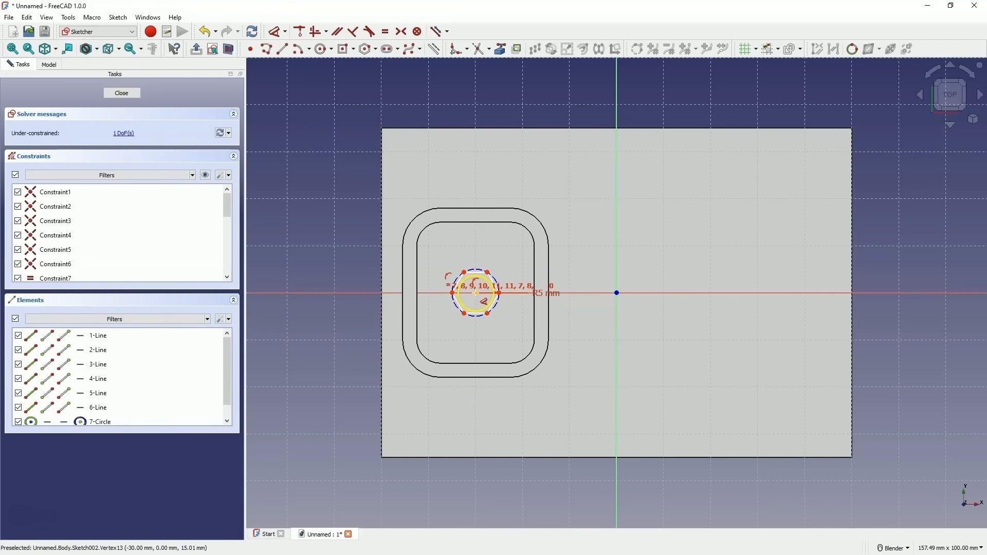
{"action": "left_click", "coordinate": [476, 293]}
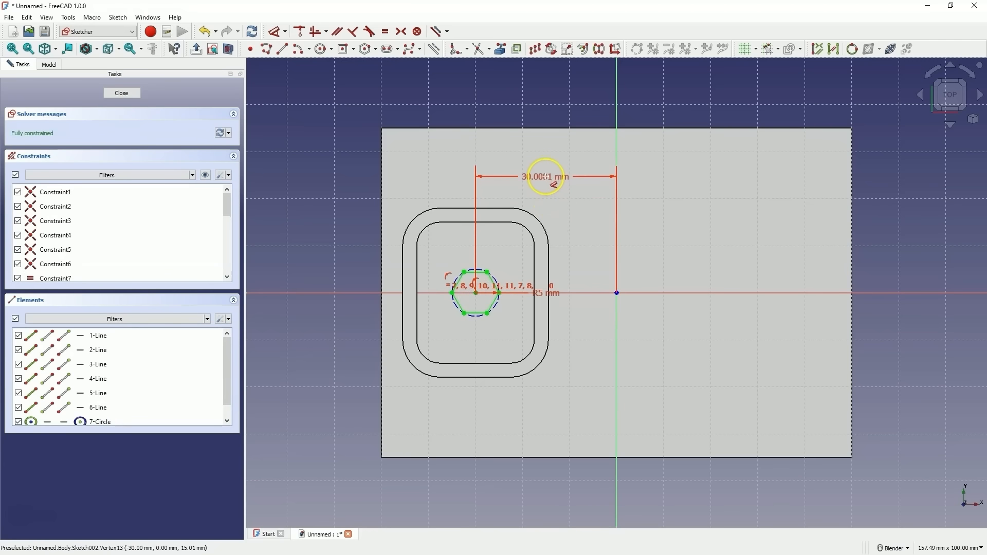
{"action": "mouse_move", "coordinate": [554, 184]}
{"action": "left_mouse_down"}
{"action": "mouse_move", "coordinate": [524, 193]}
{"action": "mouse_move", "coordinate": [538, 290]}
{"action": "mouse_move", "coordinate": [475, 286]}
{"action": "mouse_move", "coordinate": [613, 291]}
{"action": "left_mouse_up"}
{"action": "left_click", "coordinate": [616, 293]}
{"action": "left_click", "coordinate": [555, 178]}
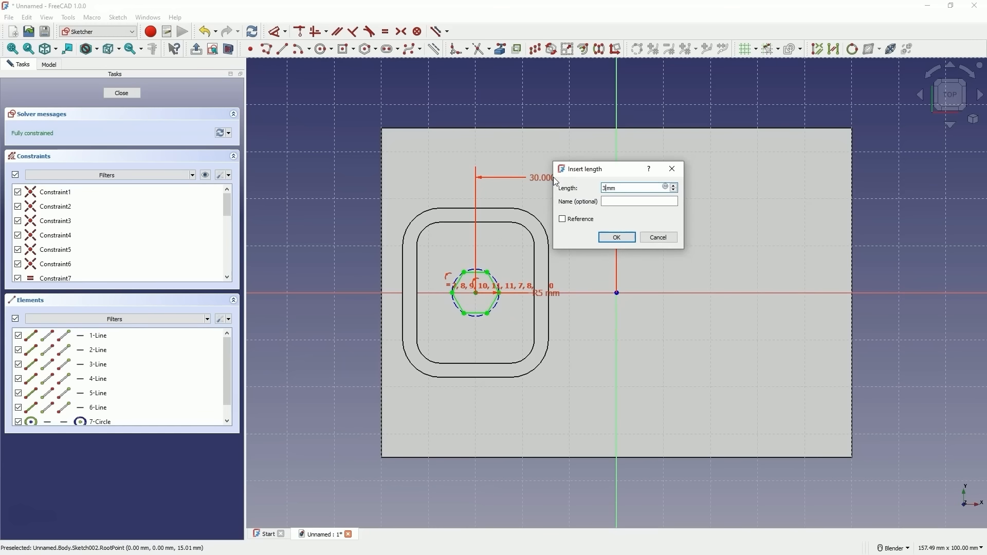
{"action": "key", "text": "Return"}
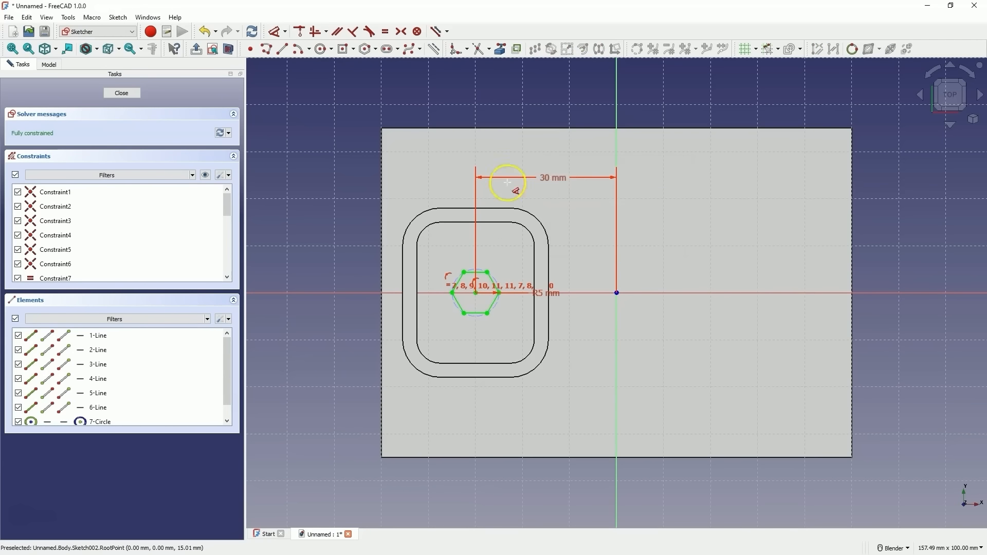
- Close the hexagon sketch and cut it as a 5 mm deep pocket into the block
{"action": "left_click", "coordinate": [122, 93]}
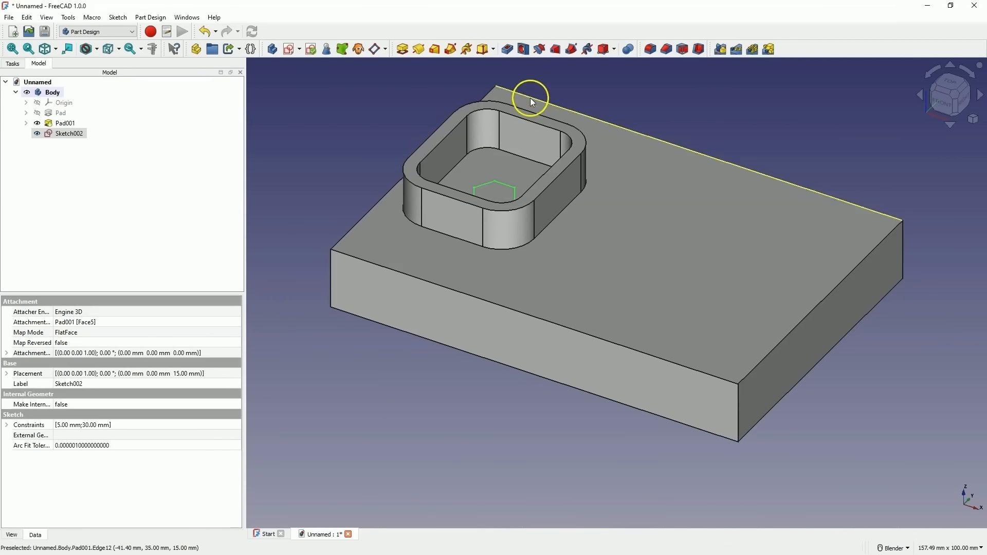
{"action": "left_click", "coordinate": [509, 49]}
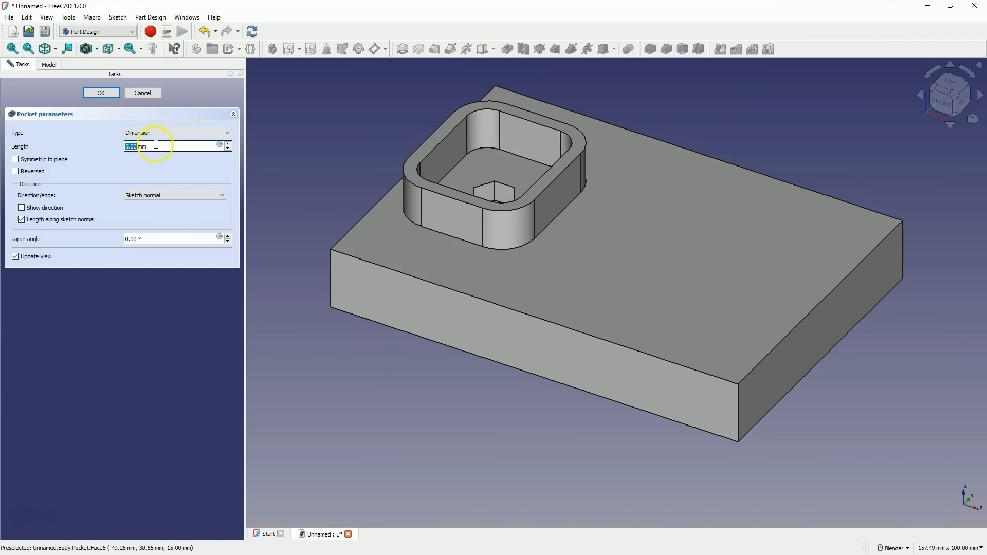
{"action": "middle_click_drag", "start_coordinate": [369, 122], "coordinate": [371, 152]}
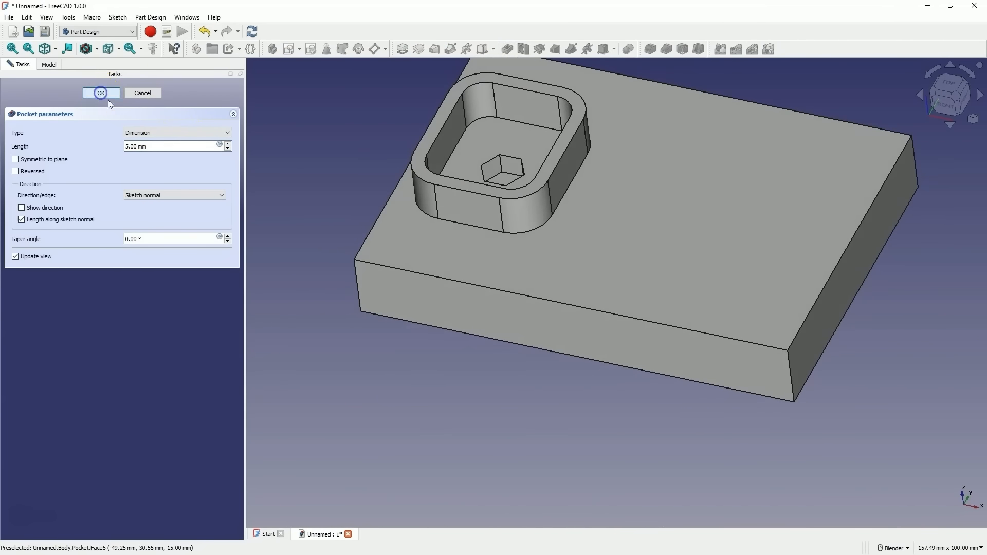
{"action": "left_click", "coordinate": [101, 93]}
{"action": "scroll", "coordinate": [440, 337], "scroll_direction": "down", "scroll_amount": 2}
{"action": "scroll", "coordinate": [479, 148], "scroll_direction": "up", "scroll_amount": 2}
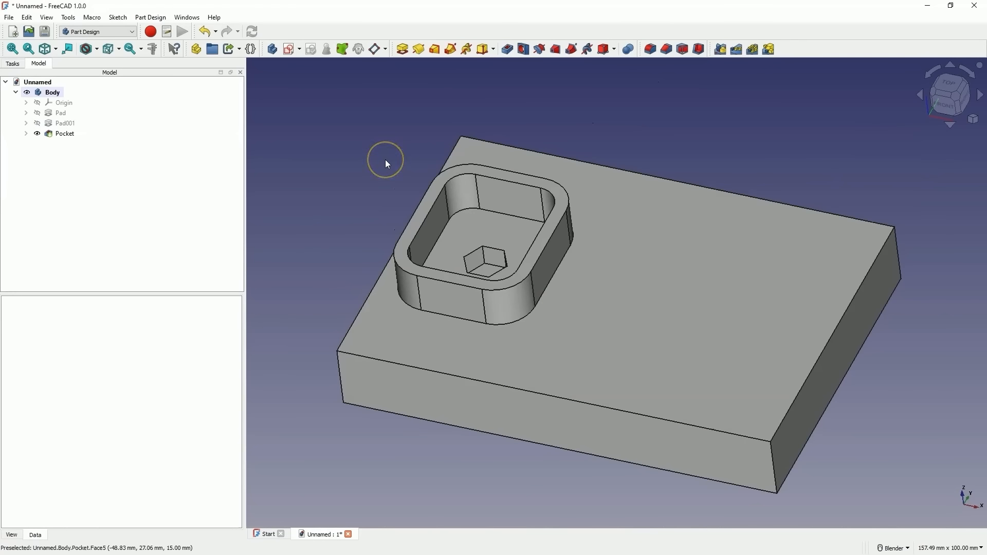
- Start a Mirrored feature from the frame pad and the hexagon pocket together, and check the preview against the base planes
{"action": "left_click", "coordinate": [61, 133]}
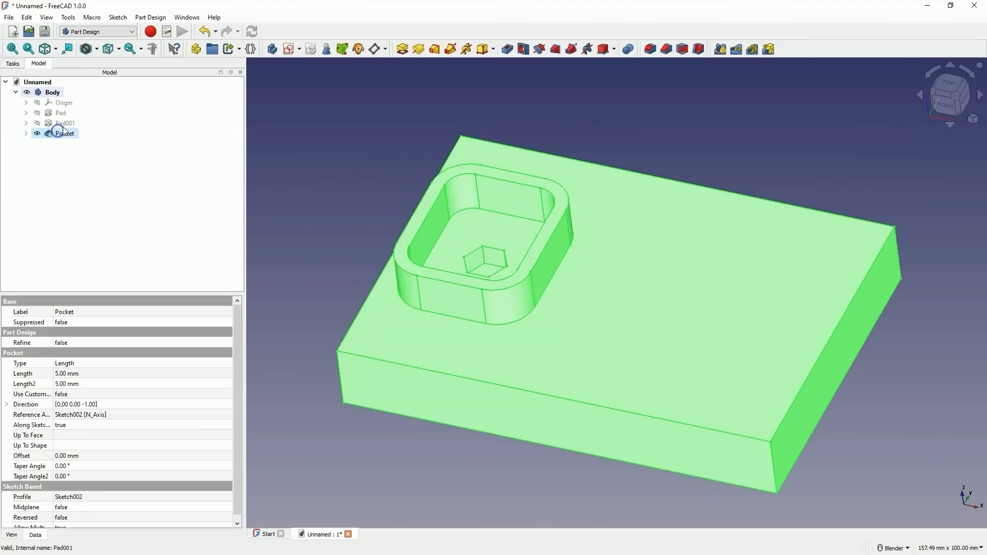
{"action": "left_click", "coordinate": [65, 123]}
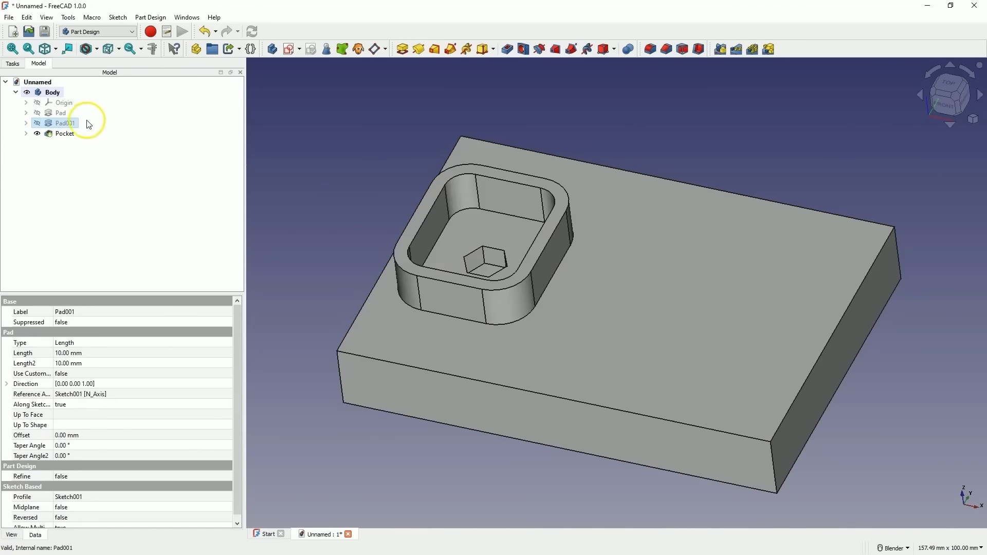
{"action": "left_click", "coordinate": [65, 134], "text": "ctrl"}
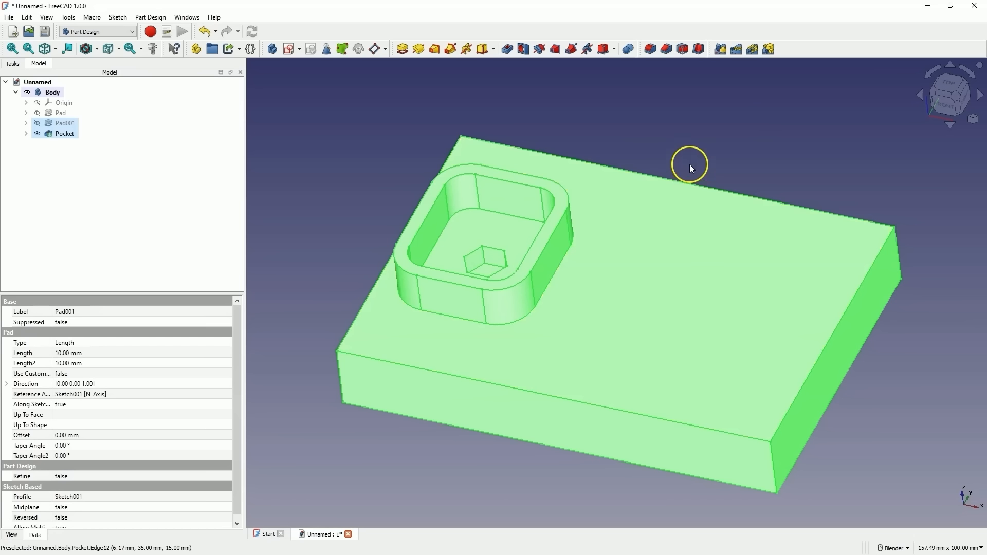
{"action": "left_click", "coordinate": [721, 50]}
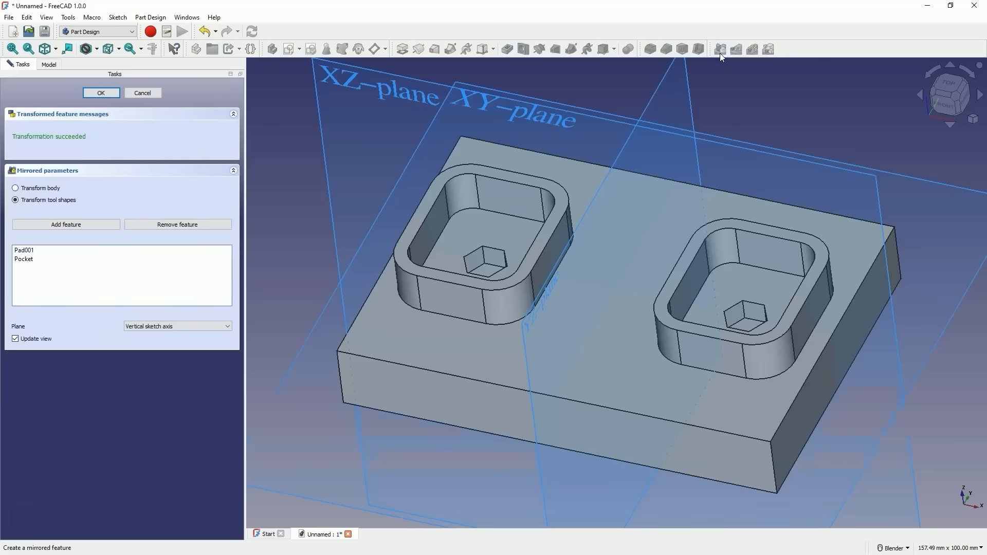
{"action": "middle_click_drag", "start_coordinate": [751, 186], "coordinate": [772, 185]}
{"action": "left_click", "coordinate": [369, 210]}
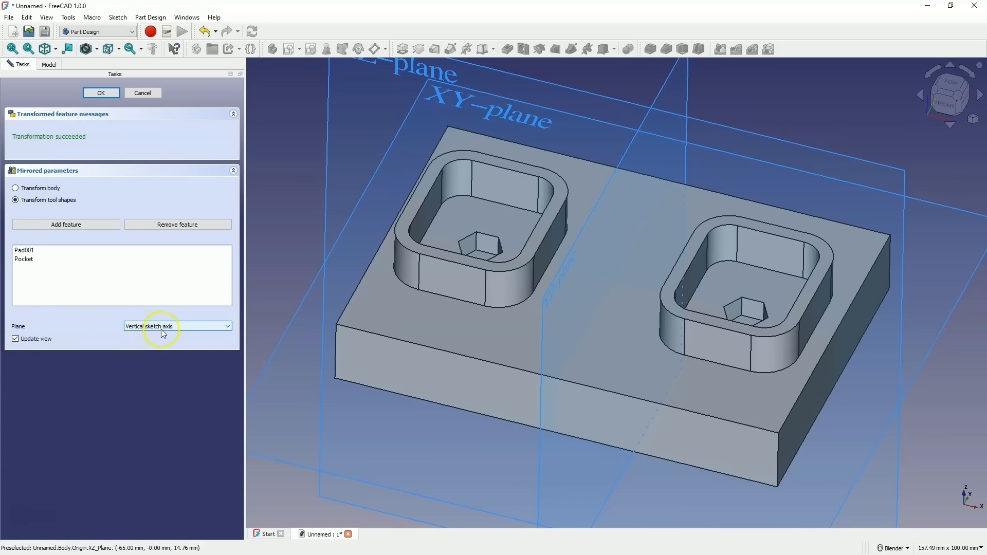
{"action": "scroll", "coordinate": [577, 269], "scroll_direction": "down", "scroll_amount": 3}
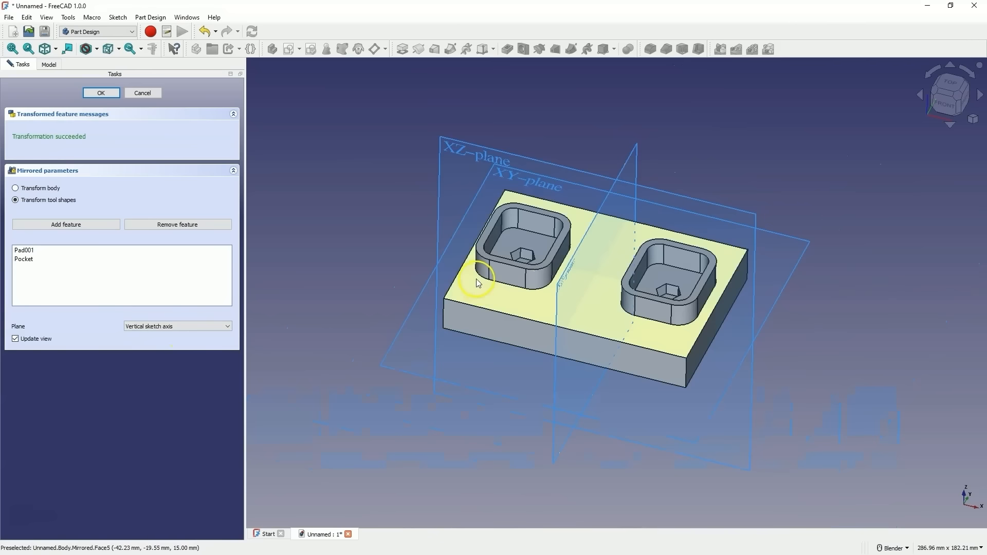
{"action": "scroll", "coordinate": [540, 271], "scroll_direction": "up", "scroll_amount": 3}
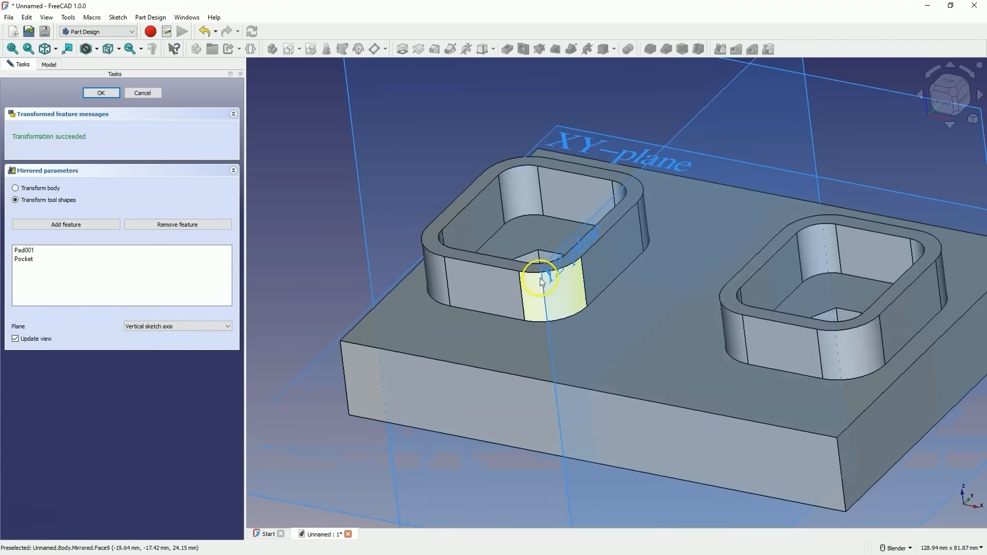
- Set the mirror plane to the Base YZ plane and accept the mirrored feature
{"action": "left_click", "coordinate": [224, 326]}
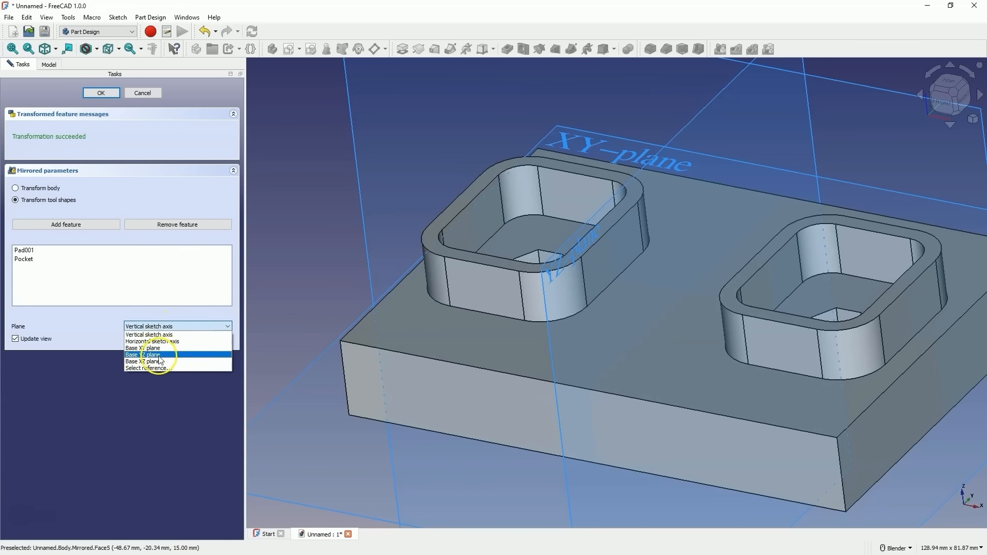
{"action": "left_click", "coordinate": [158, 357]}
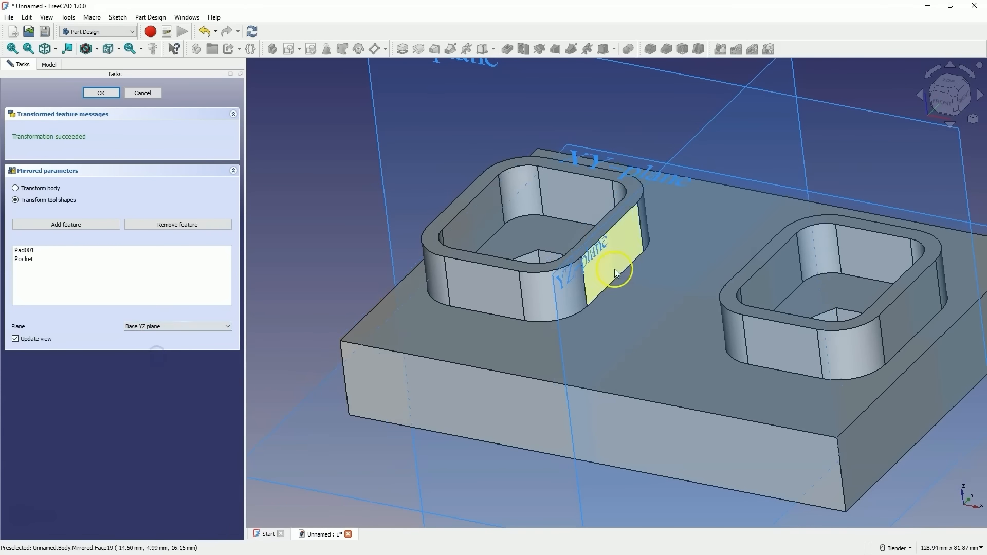
{"action": "scroll", "coordinate": [669, 252], "scroll_direction": "down", "scroll_amount": 3}
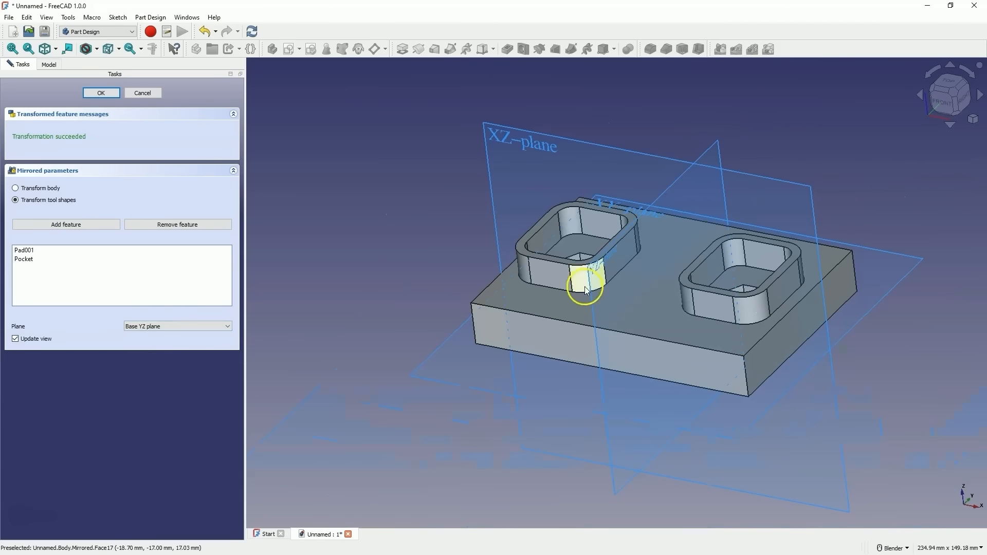
{"action": "middle_click_drag", "start_coordinate": [578, 239], "coordinate": [571, 272]}
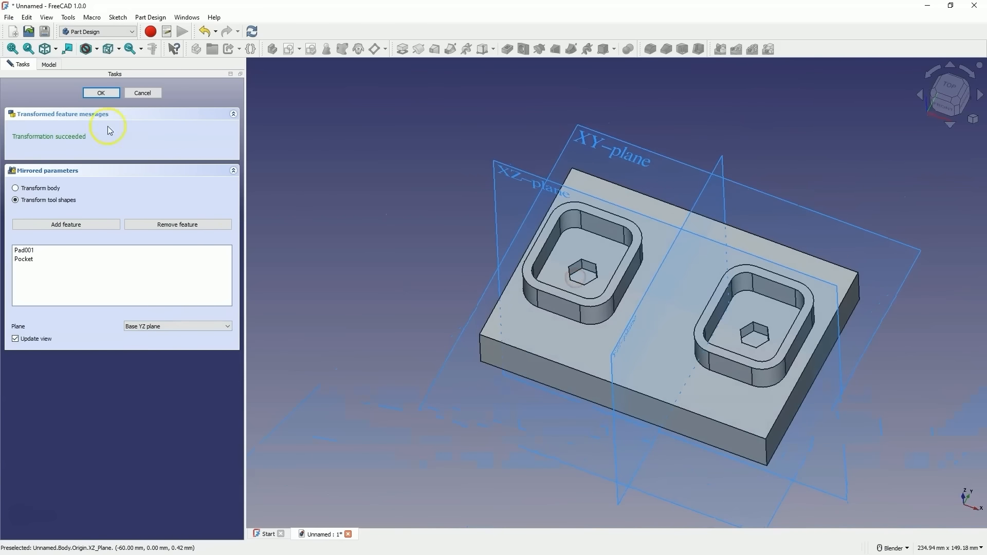
{"action": "left_click", "coordinate": [100, 93]}
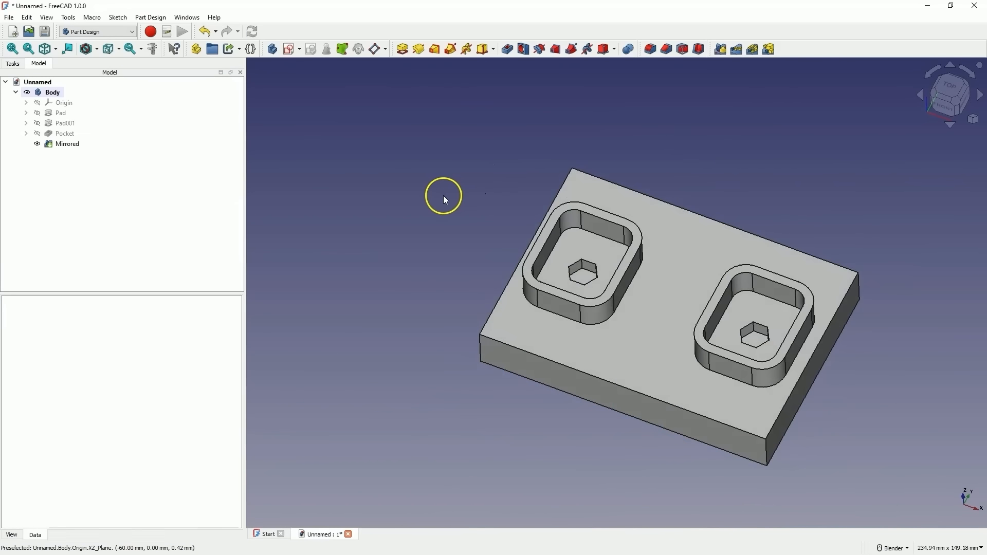
- Set the length of the original frame's pad to 15 mm and inspect both the original and the mirrored frame
{"action": "mouse_move", "coordinate": [468, 310]}
{"action": "middle_mouse_down"}
{"action": "mouse_move", "coordinate": [455, 286]}
{"action": "mouse_move", "coordinate": [483, 286]}
{"action": "mouse_move", "coordinate": [443, 322]}
{"action": "mouse_move", "coordinate": [464, 320]}
{"action": "middle_mouse_up"}
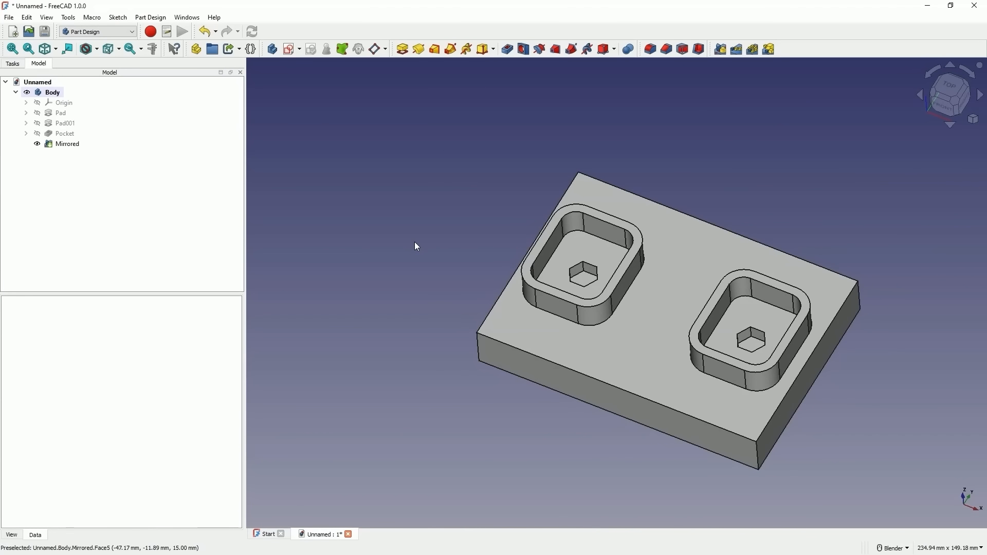
{"action": "middle_click_drag", "start_coordinate": [414, 243], "coordinate": [408, 192]}
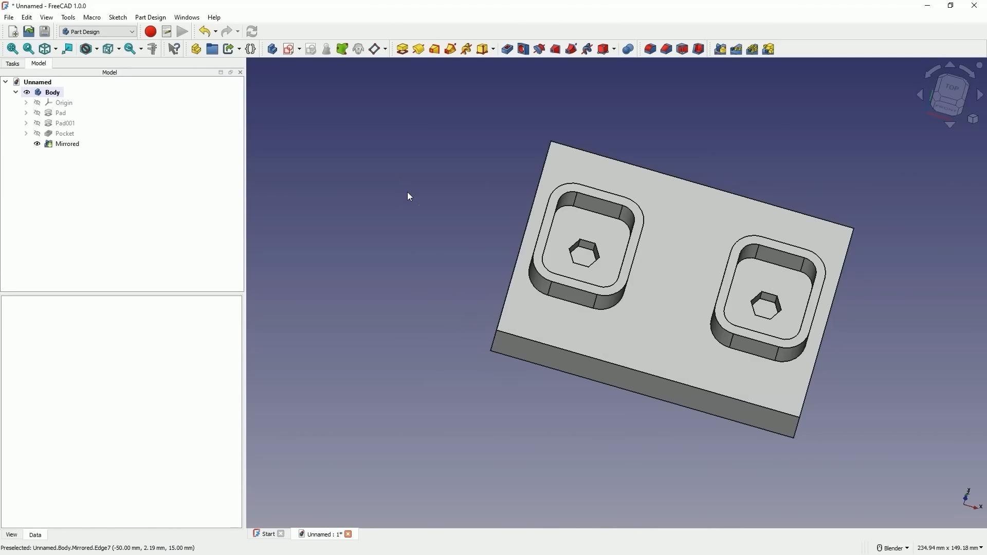
{"action": "left_click", "coordinate": [67, 135]}
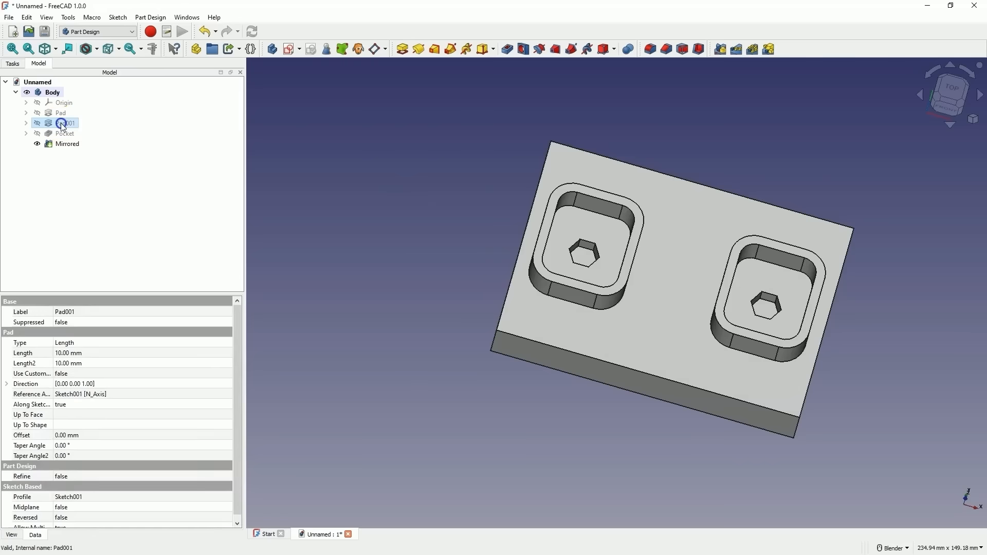
{"action": "middle_click_drag", "start_coordinate": [372, 181], "coordinate": [367, 128]}
{"action": "middle_click_drag", "start_coordinate": [773, 315], "coordinate": [809, 275]}
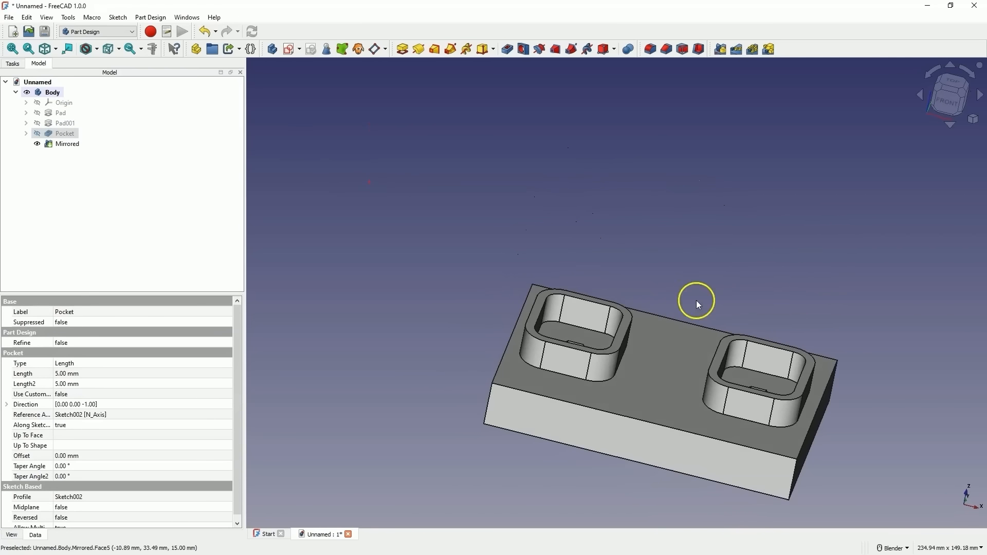
{"action": "double_click", "coordinate": [59, 122]}
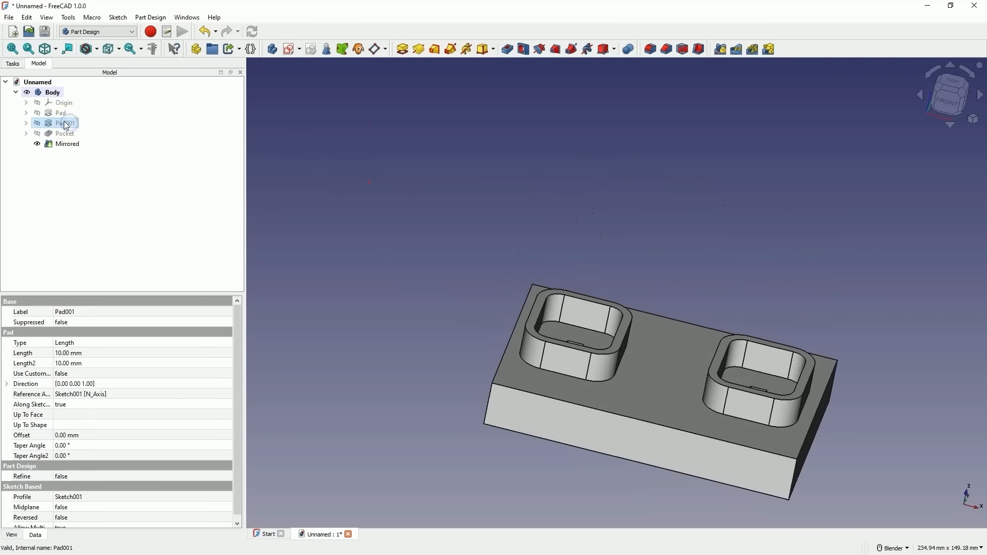
{"action": "type", "text": "11.50"}
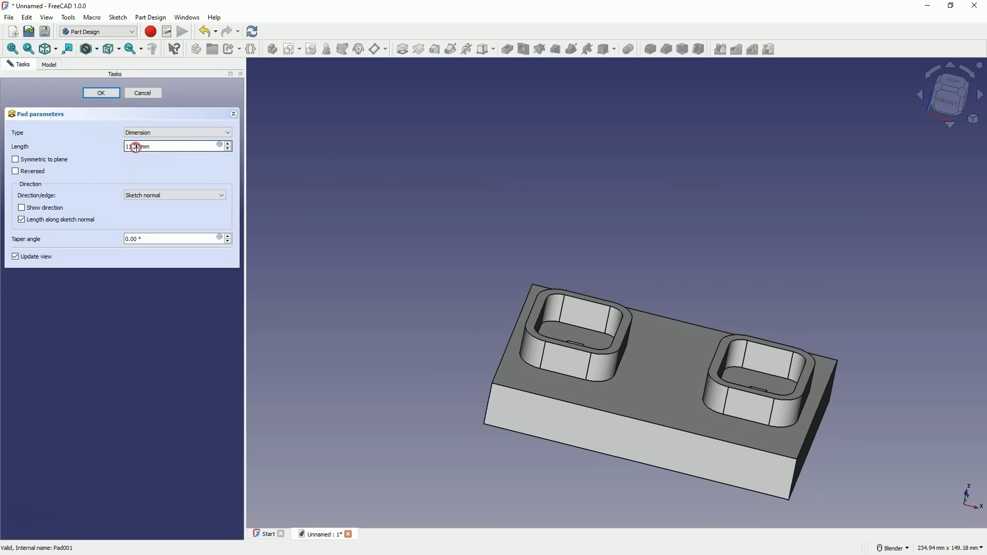
{"action": "left_click", "coordinate": [107, 93]}
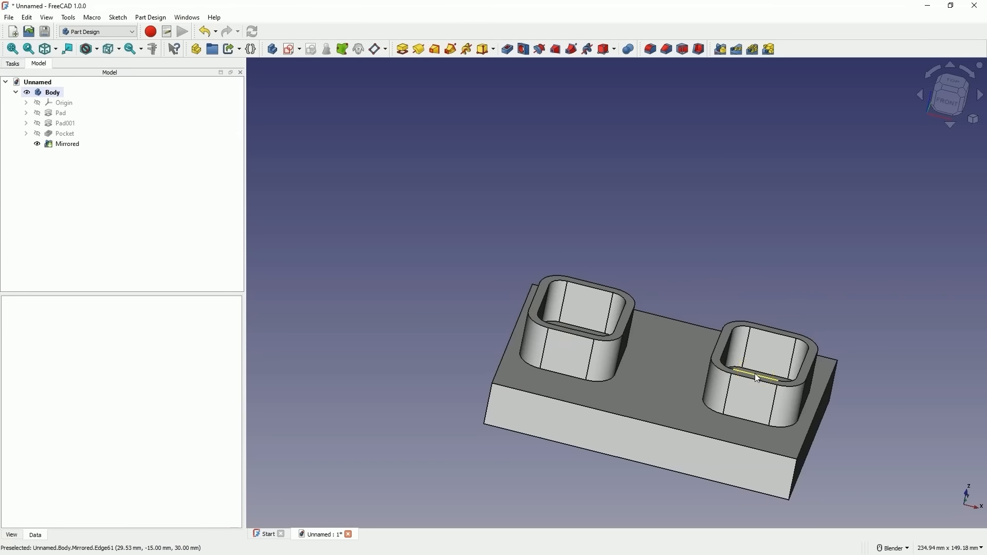
{"action": "mouse_move", "coordinate": [756, 378]}
{"action": "middle_mouse_down"}
{"action": "mouse_move", "coordinate": [746, 360]}
{"action": "mouse_move", "coordinate": [691, 448]}
{"action": "mouse_move", "coordinate": [706, 438]}
{"action": "middle_mouse_up"}
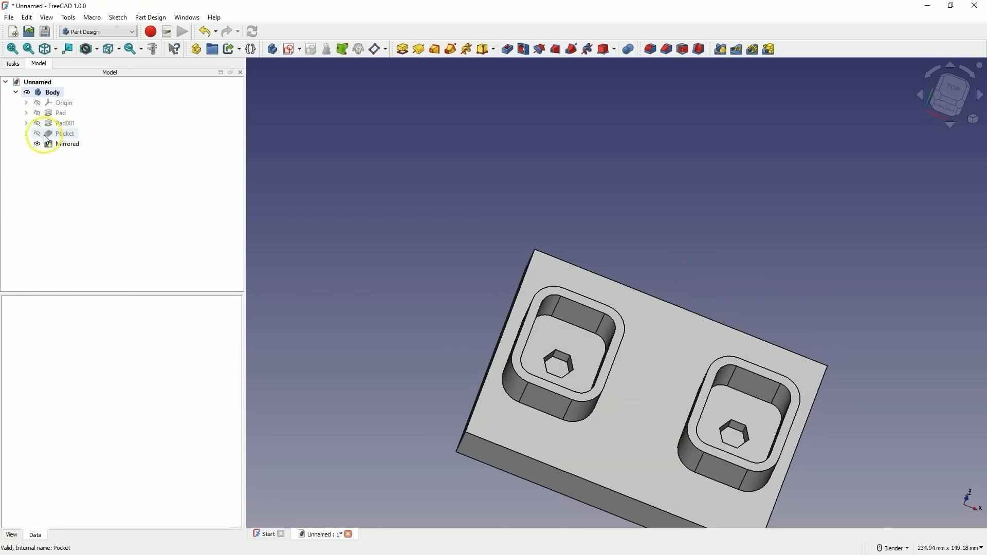
- Set the vertical inner dimension of the original frame's sketch to 20 mm, close the sketch and inspect both frames
{"action": "left_click", "coordinate": [26, 124]}
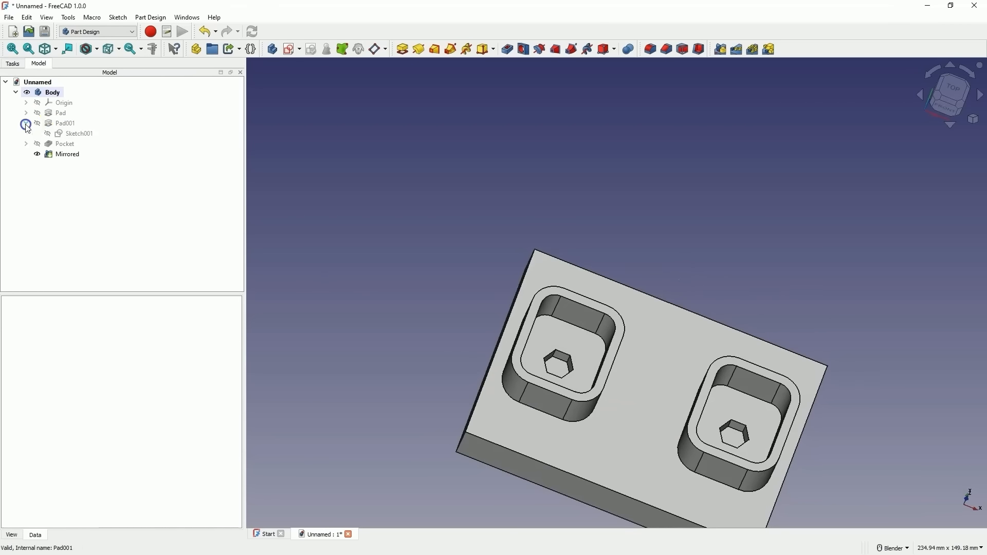
{"action": "double_click", "coordinate": [77, 135]}
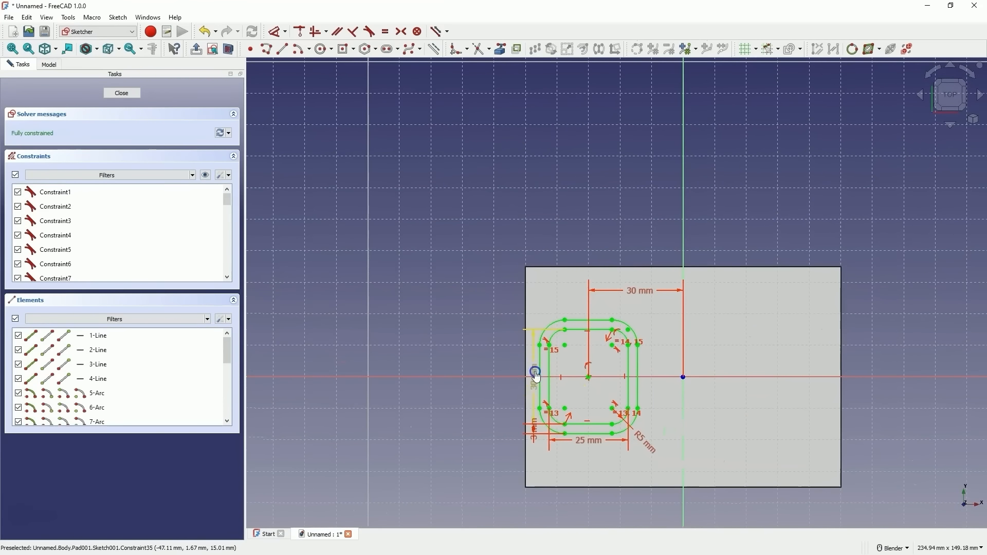
{"action": "double_click", "coordinate": [536, 374]}
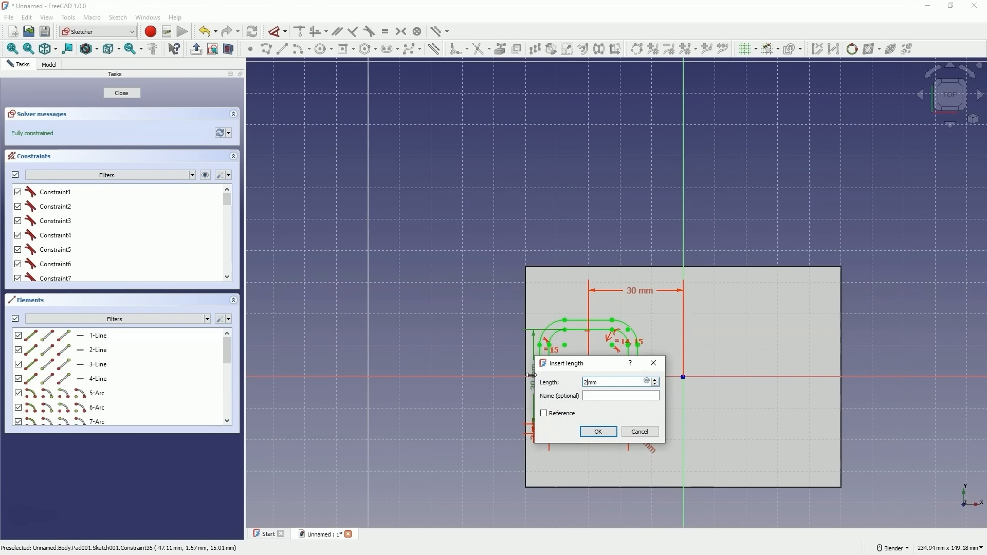
{"action": "key", "text": "Return"}
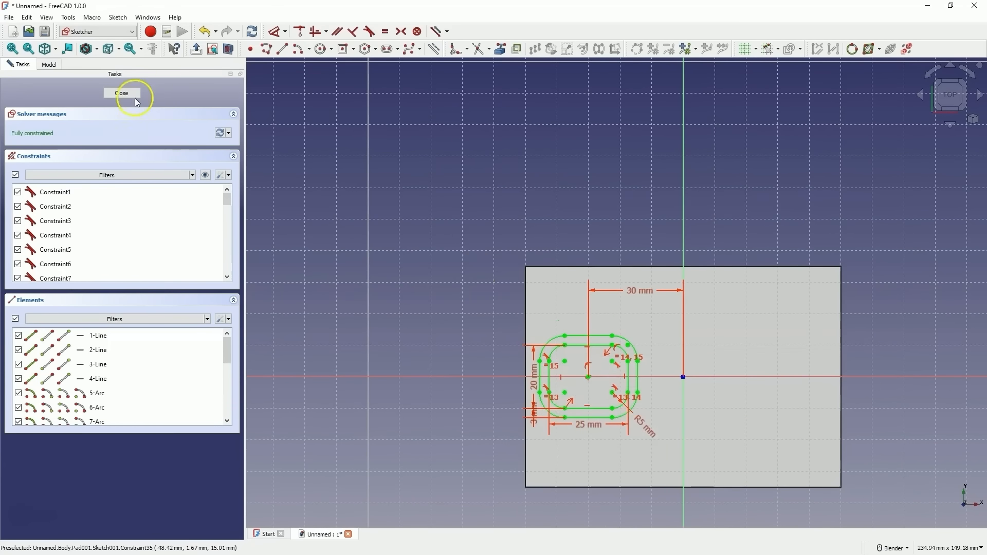
{"action": "middle_click_drag", "start_coordinate": [738, 446], "coordinate": [705, 470]}
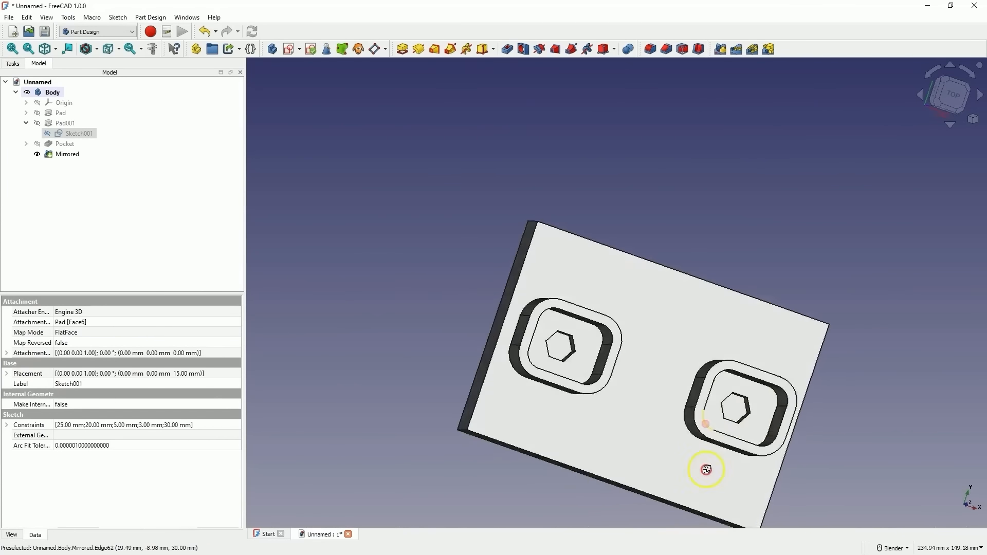
{"action": "middle_click_drag", "start_coordinate": [739, 383], "coordinate": [677, 346]}
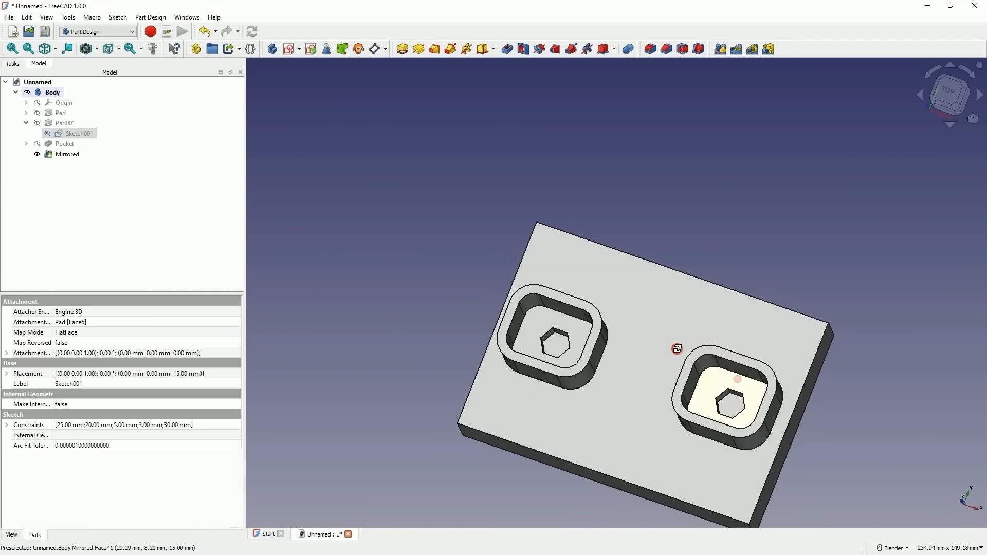
- Deepen the original hexagon pocket, set its sketched hexagon's radius to 7 mm, and inspect both pockets
{"action": "double_click", "coordinate": [59, 146]}
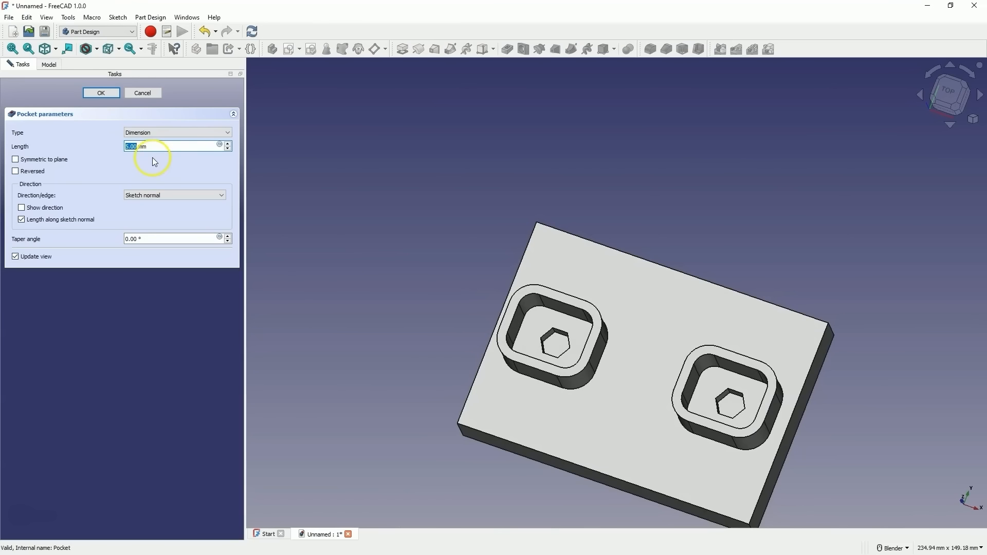
{"action": "left_click", "coordinate": [100, 93]}
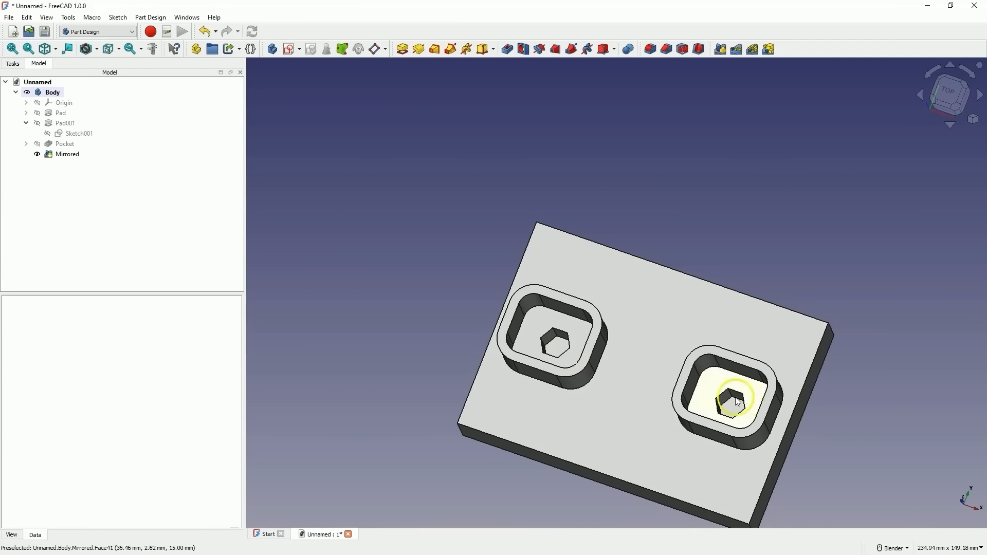
{"action": "left_click", "coordinate": [26, 144]}
{"action": "left_click", "coordinate": [75, 155]}
{"action": "double_click", "coordinate": [75, 154]}
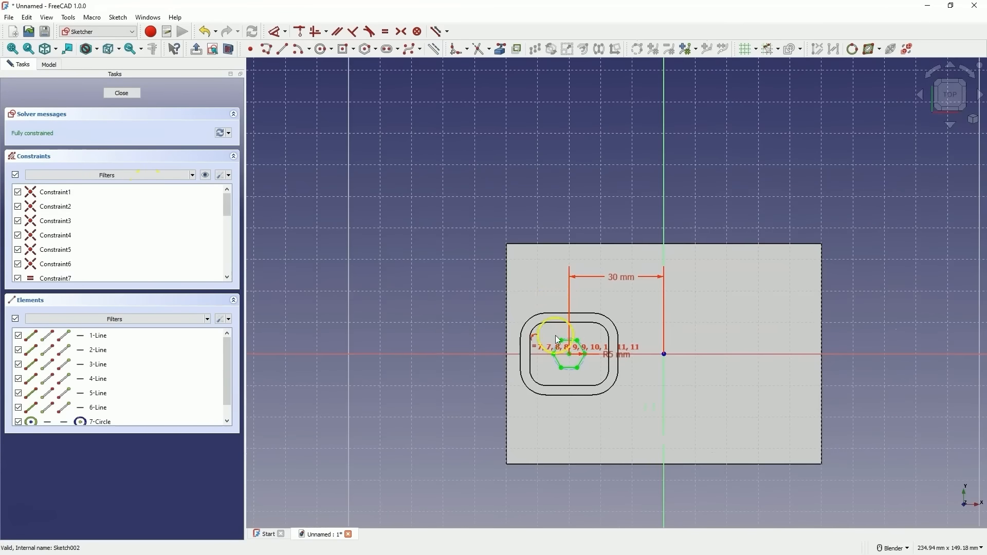
{"action": "scroll", "coordinate": [568, 341], "scroll_direction": "up", "scroll_amount": 5}
{"action": "double_click", "coordinate": [583, 296]}
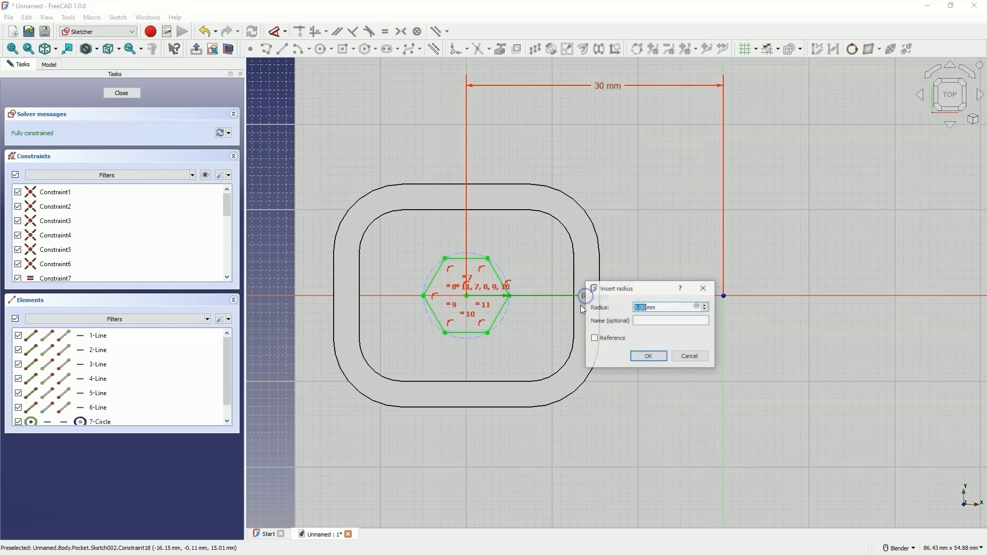
{"action": "type", "text": "7"}
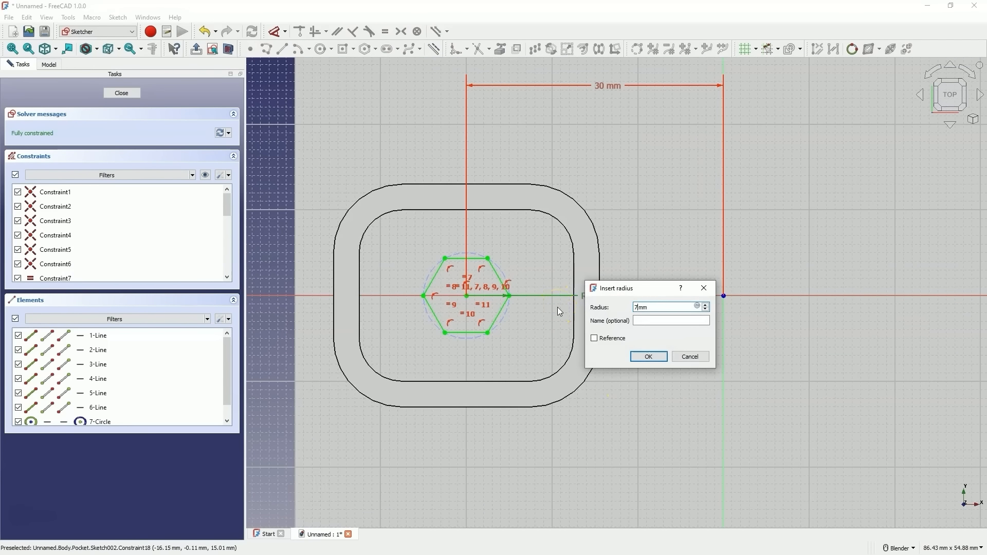
{"action": "key", "text": "Return"}
{"action": "left_click", "coordinate": [121, 92]}
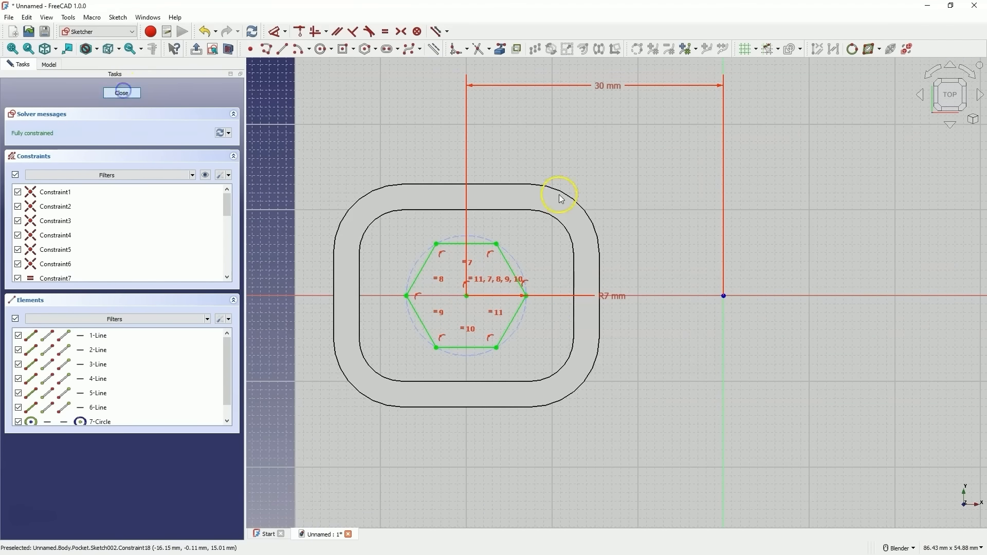
{"action": "mouse_move", "coordinate": [566, 351]}
{"action": "middle_mouse_down"}
{"action": "mouse_move", "coordinate": [568, 333]}
{"action": "mouse_move", "coordinate": [566, 350]}
{"action": "middle_mouse_up"}
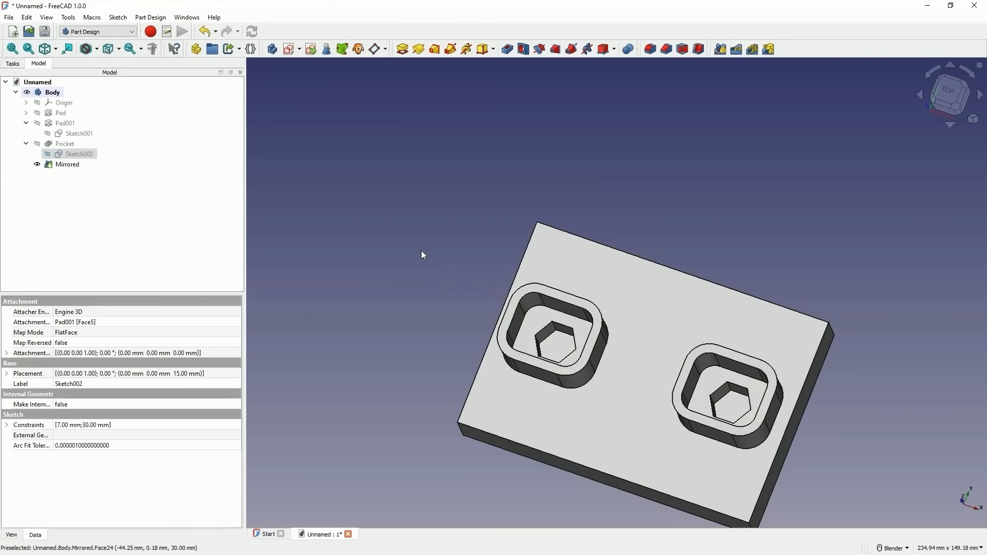
{"action": "middle_click_drag", "start_coordinate": [585, 327], "coordinate": [621, 287]}
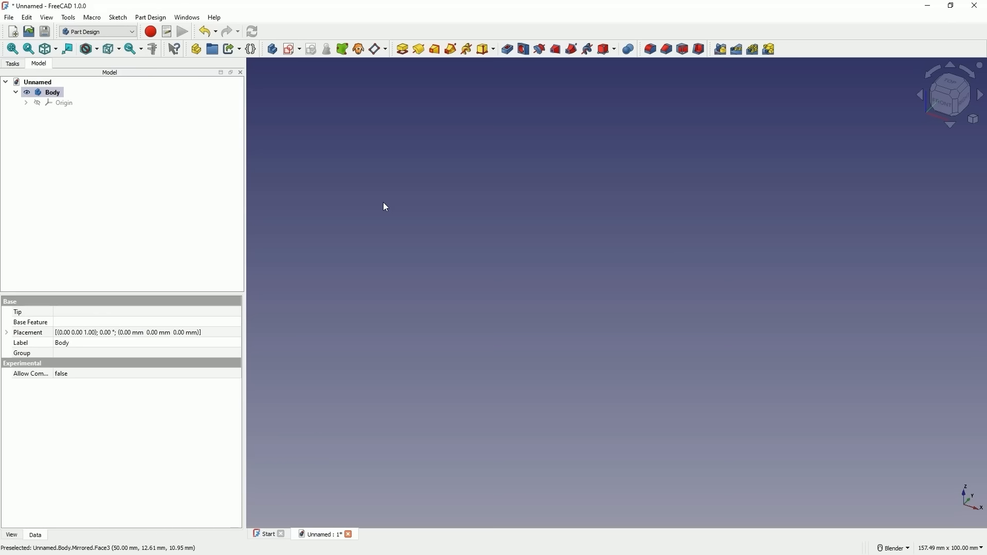
- Sketch a 100 mm wide and 70 mm high rectangle on the XY plane of the new body, cornered at the origin
{"action": "left_click", "coordinate": [309, 91]}
{"action": "left_click", "coordinate": [291, 52]}
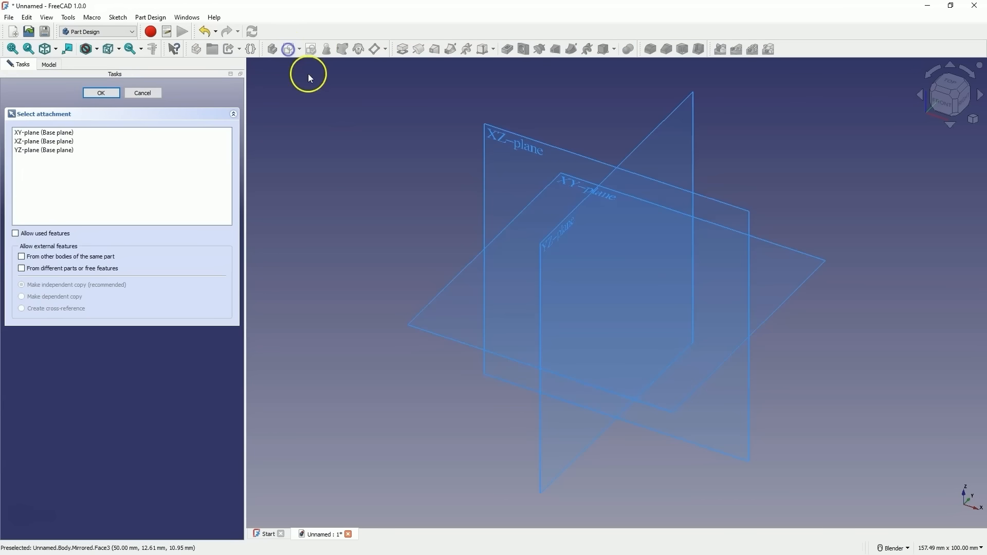
{"action": "left_click", "coordinate": [575, 189]}
{"action": "left_click", "coordinate": [355, 51]}
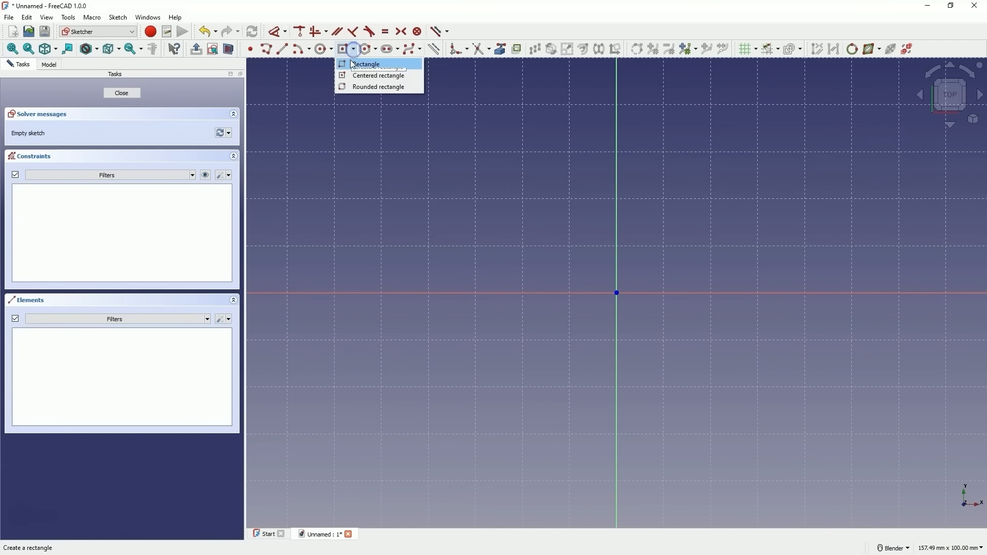
{"action": "left_click", "coordinate": [365, 62]}
{"action": "left_click", "coordinate": [617, 293]}
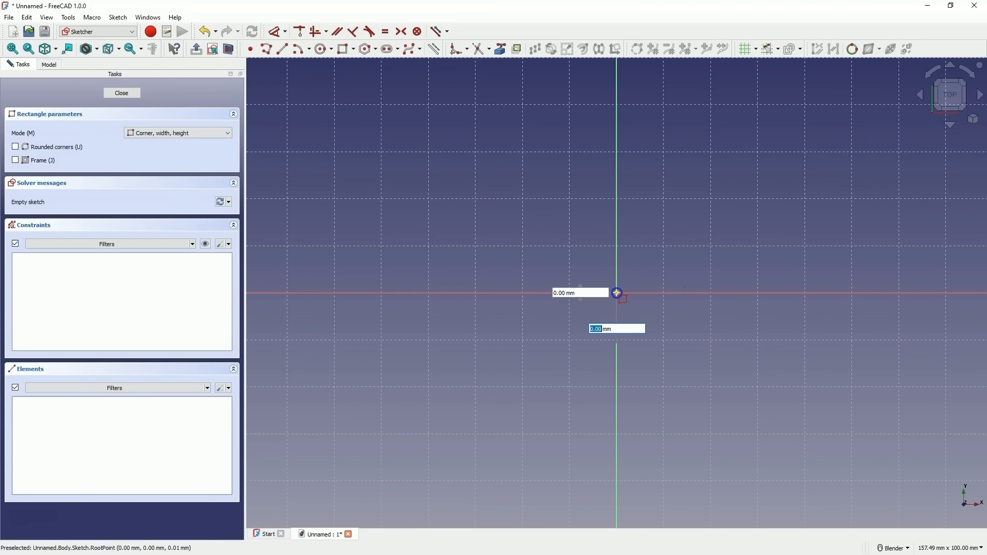
{"action": "scroll", "coordinate": [607, 291], "scroll_direction": "down", "scroll_amount": 5}
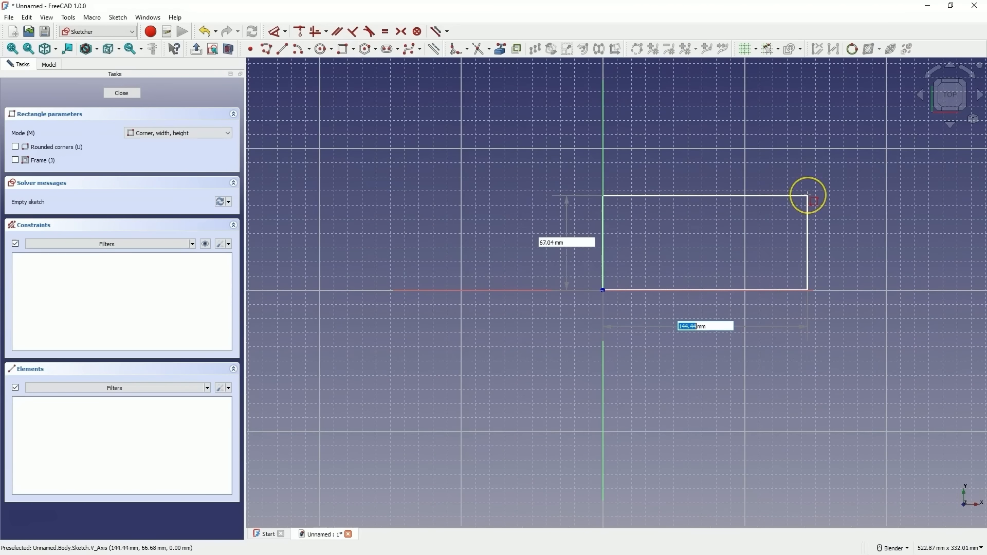
{"action": "type", "text": "100"}
{"action": "key", "text": "Tab"}
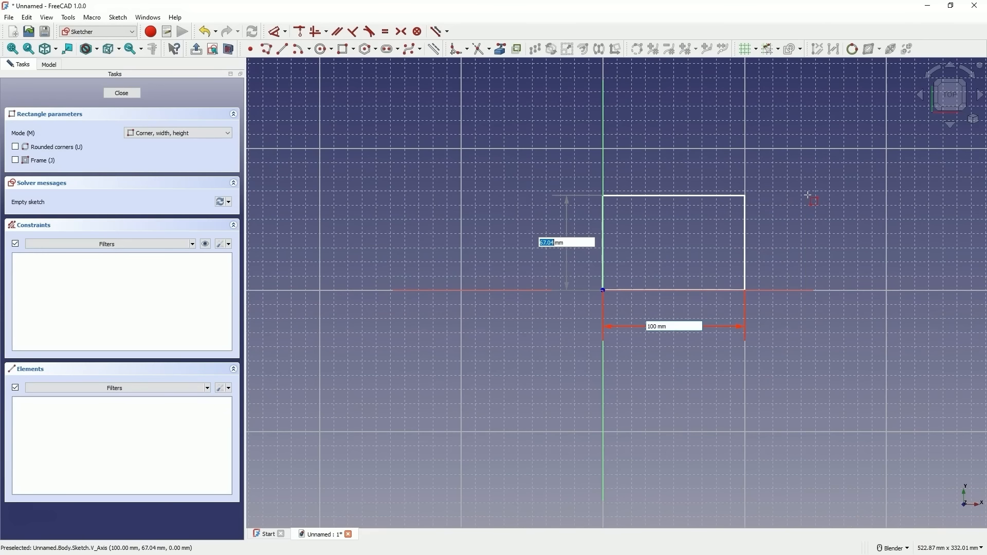
{"action": "type", "text": "70"}
{"action": "key", "text": "Return"}
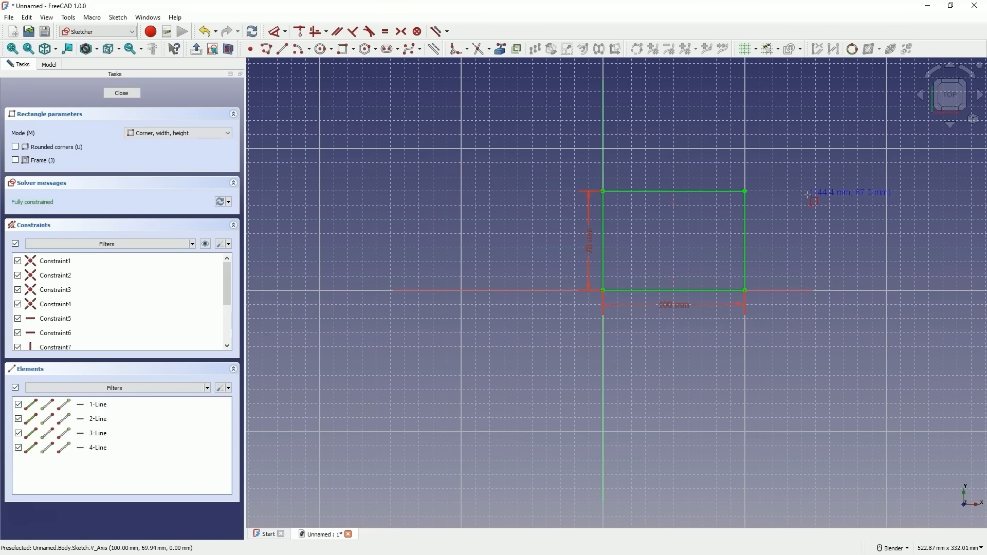
- Close the rectangle sketch and pad it 10 mm into a plate
{"action": "left_click", "coordinate": [121, 95]}
{"action": "left_click", "coordinate": [403, 49]}
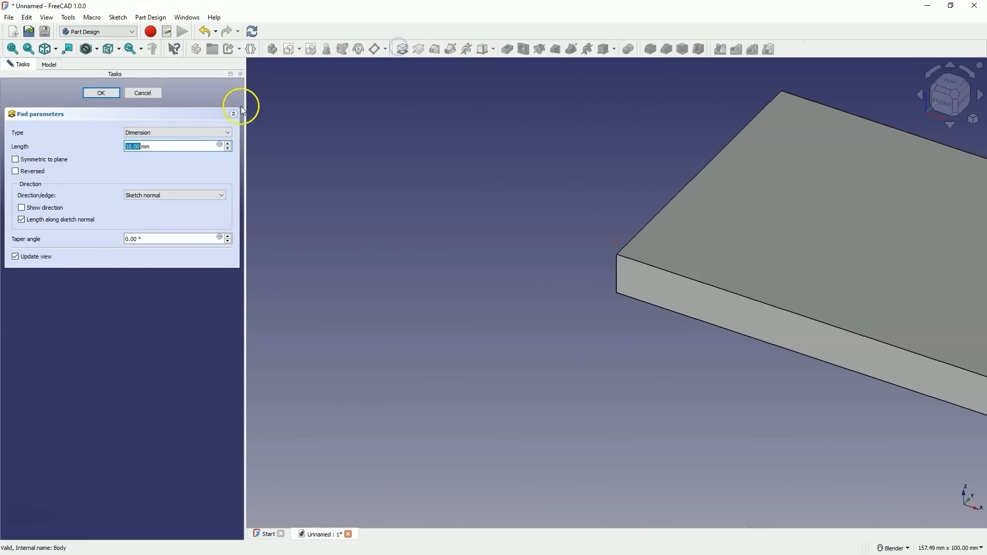
{"action": "left_click", "coordinate": [102, 93]}
{"action": "scroll", "coordinate": [445, 264], "scroll_direction": "down", "scroll_amount": 2}
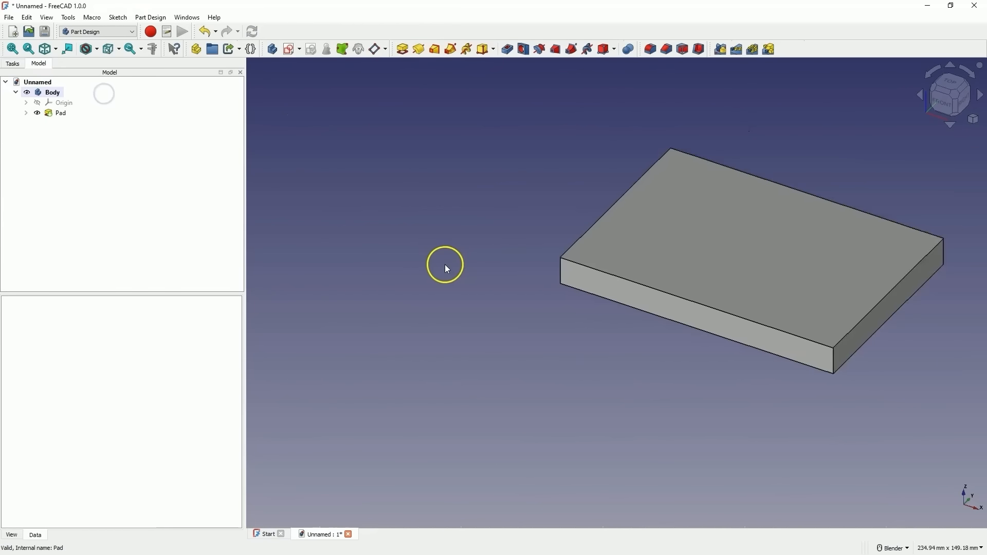
{"action": "scroll", "coordinate": [445, 265], "scroll_direction": "down", "scroll_amount": 1}
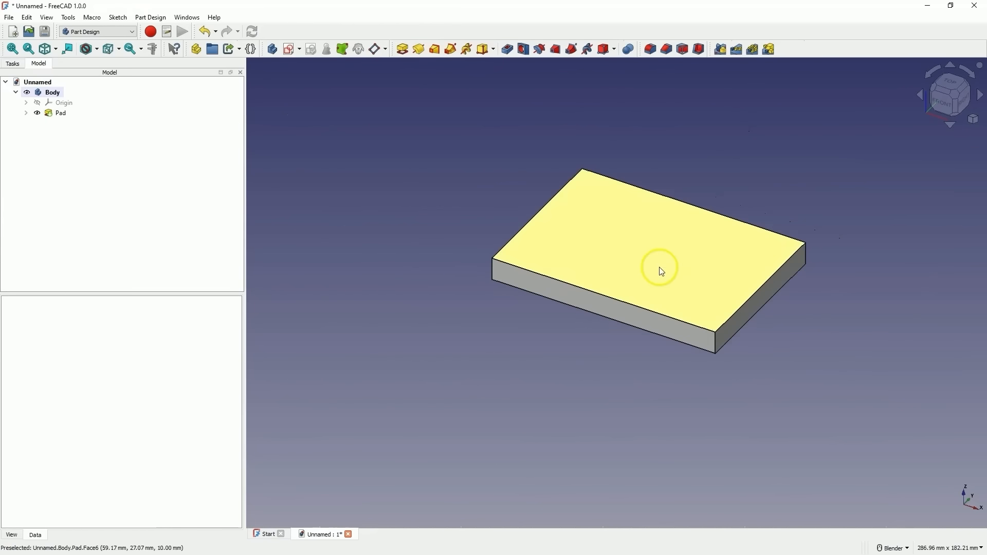
- Sketch a vertical slot on the plate's top face near the origin, 20 mm between centres, at -90°, with a 4 mm radius
{"action": "left_click", "coordinate": [611, 250]}
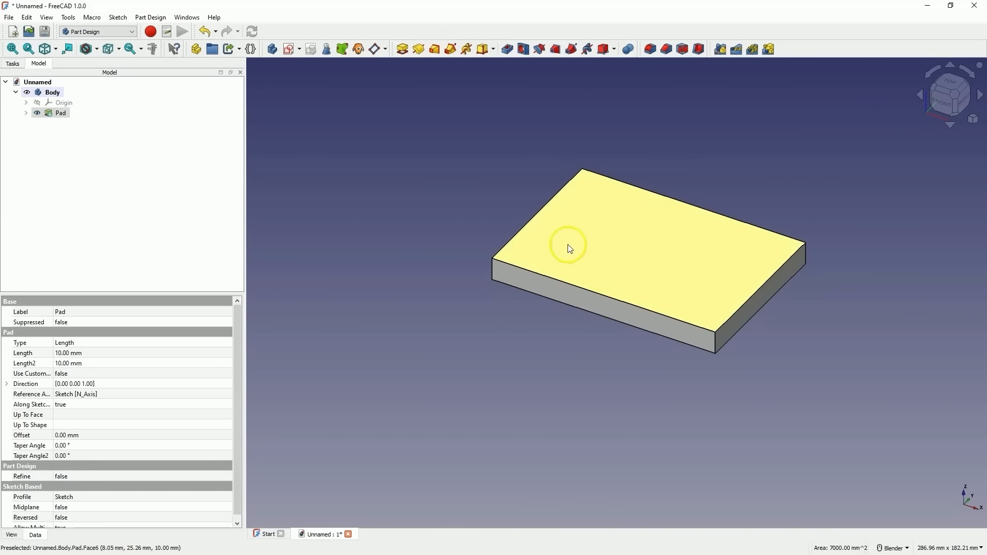
{"action": "left_click", "coordinate": [287, 51]}
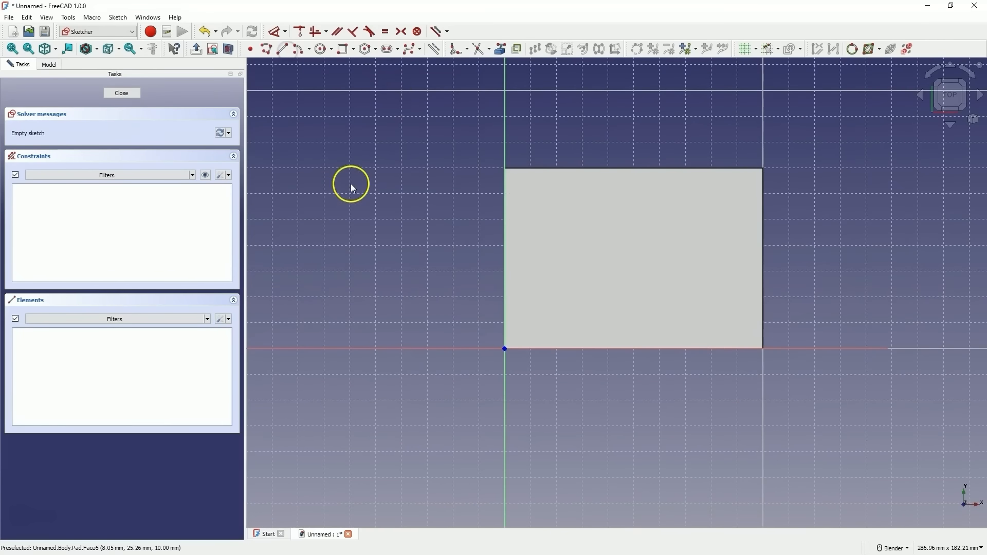
{"action": "left_click", "coordinate": [387, 51]}
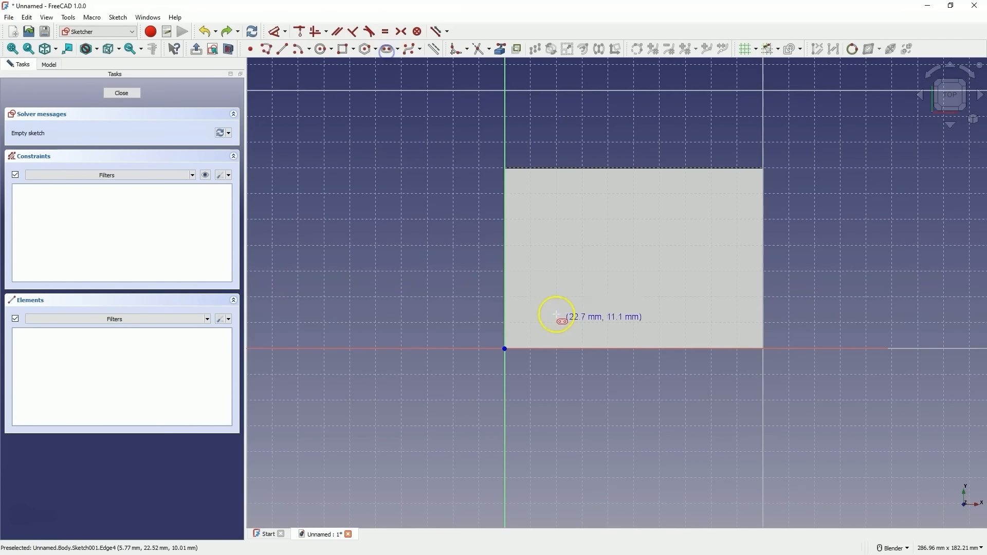
{"action": "left_click", "coordinate": [535, 282]}
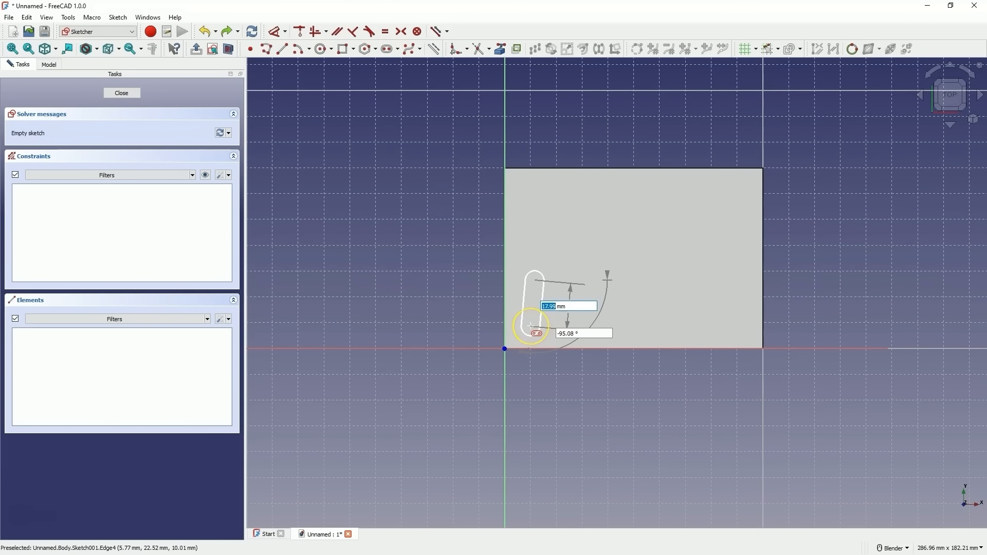
{"action": "type", "text": "20"}
{"action": "key", "text": "Tab"}
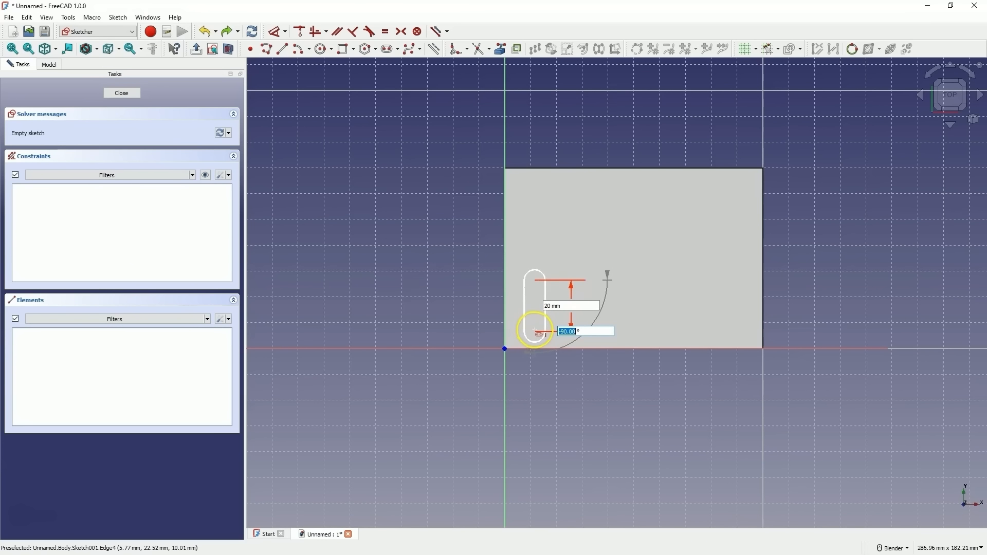
{"action": "type", "text": "-90"}
{"action": "key", "text": "Tab"}
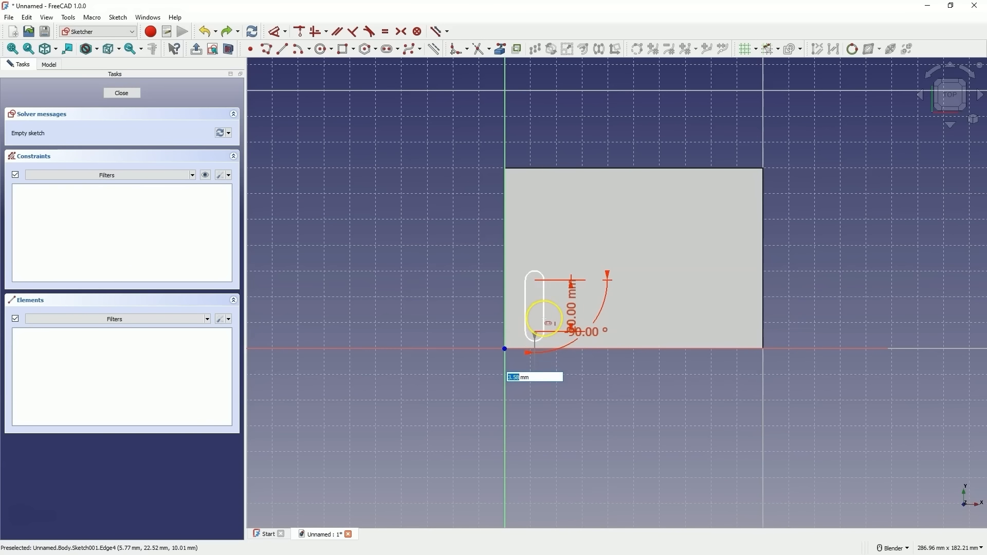
{"action": "type", "text": "4"}
{"action": "key", "text": "Return"}
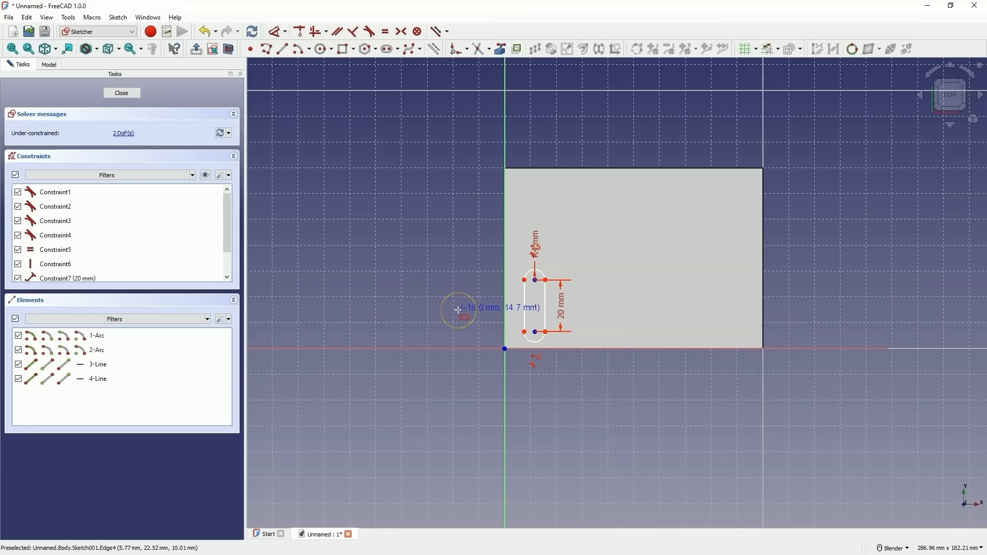
{"action": "key", "text": "Escape"}
- Constrain the slot's lower arc centre to a horizontal distance of 10 mm from the origin
{"action": "left_click", "coordinate": [536, 332]}
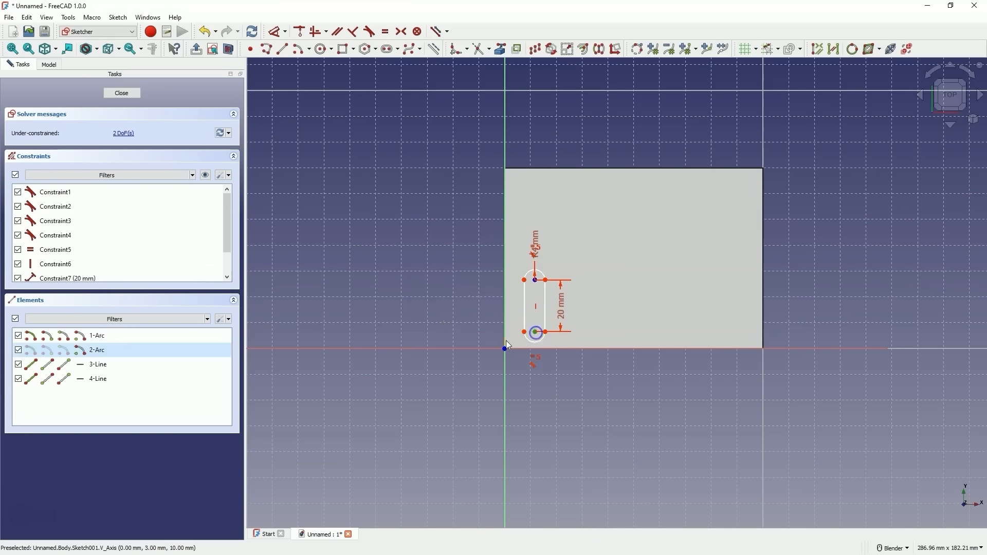
{"action": "left_click", "coordinate": [506, 350]}
{"action": "key", "text": "i"}
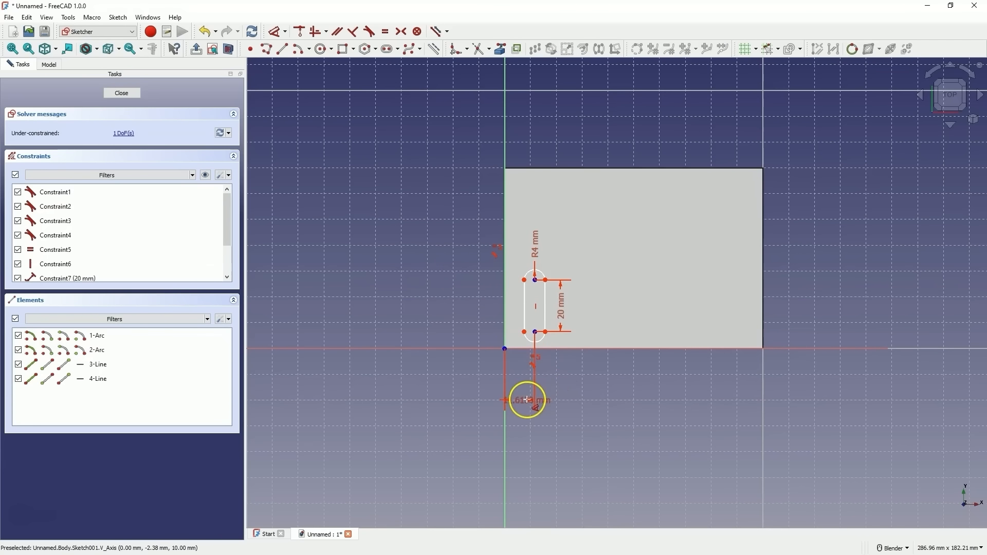
{"action": "left_click", "coordinate": [524, 404]}
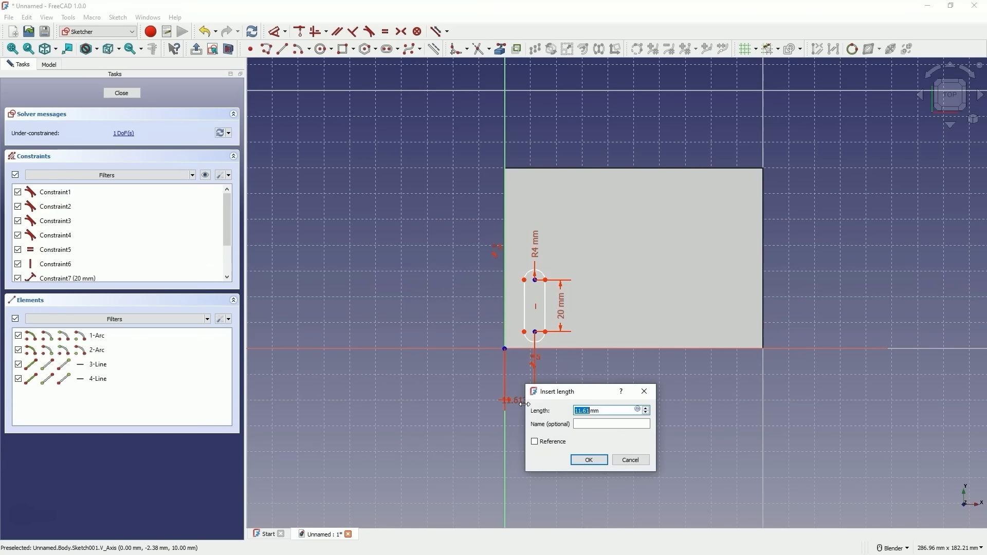
{"action": "type", "text": "10"}
{"action": "key", "text": "Return"}
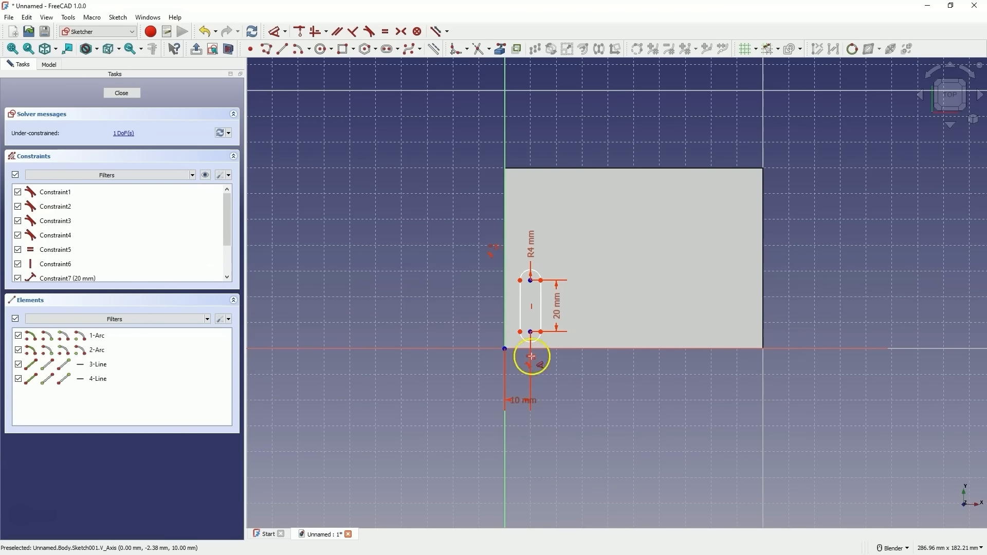
- Constrain the slot's lower arc centre to a vertical distance of 10 mm from the origin
{"action": "left_click", "coordinate": [505, 350]}
{"action": "left_click", "coordinate": [531, 332]}
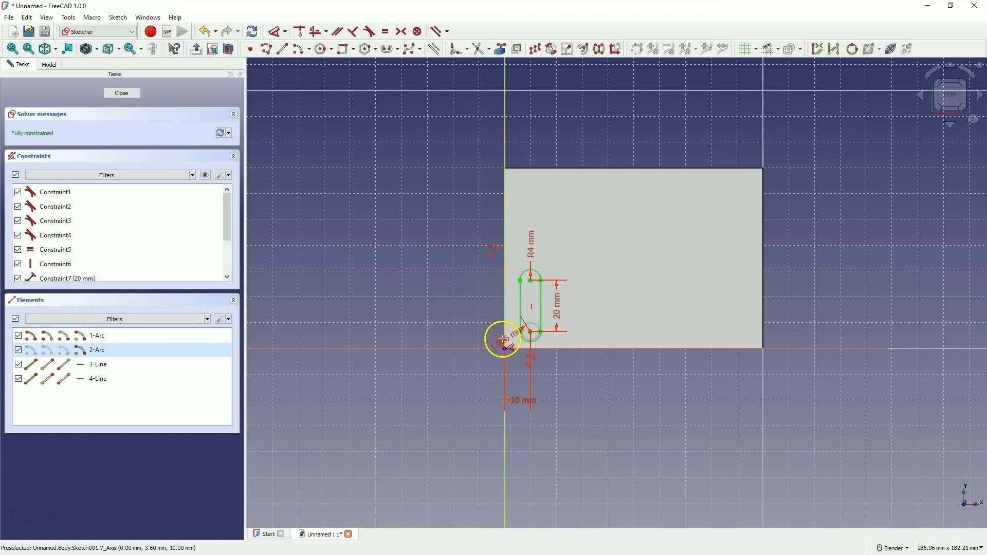
{"action": "left_click", "coordinate": [484, 337]}
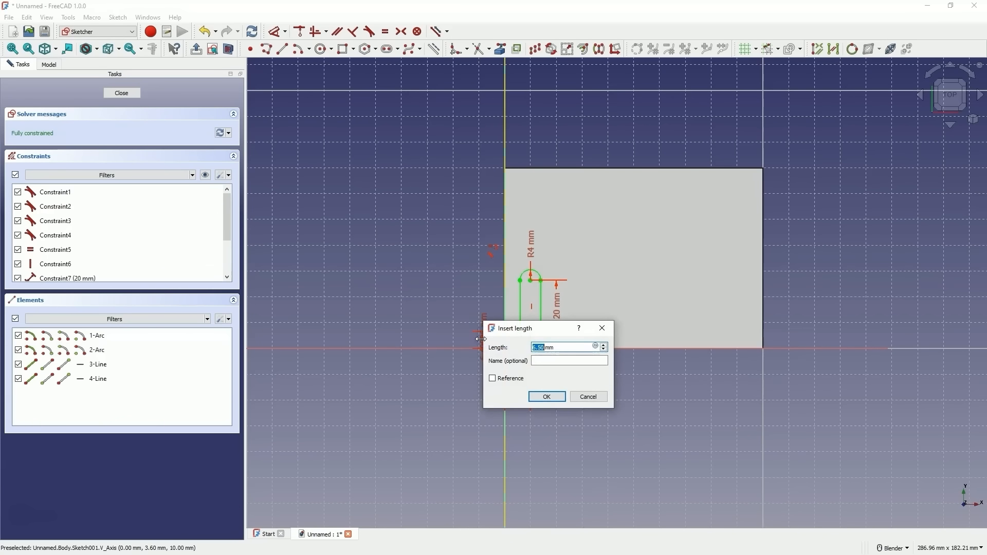
{"action": "type", "text": "10"}
{"action": "key", "text": "Return"}
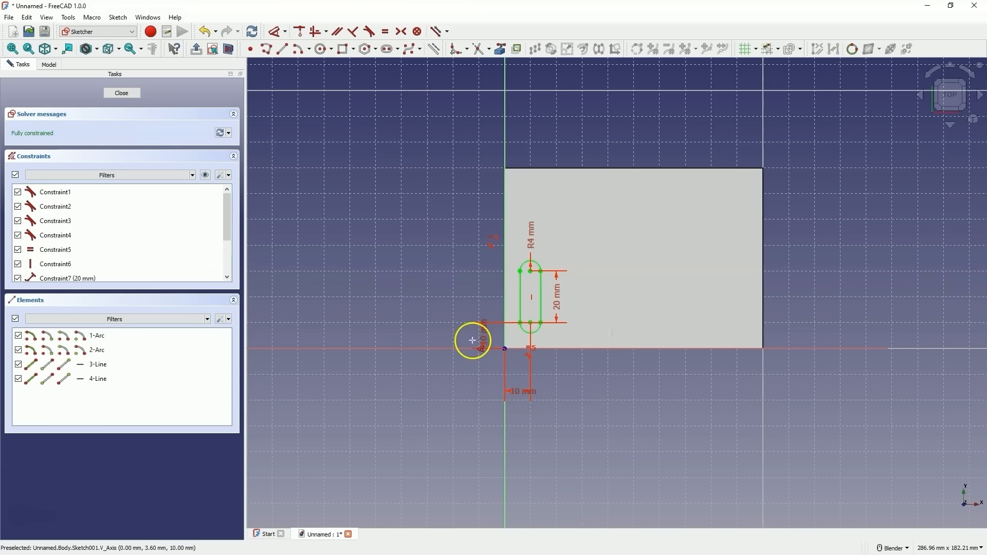
{"action": "right_click", "coordinate": [409, 312]}
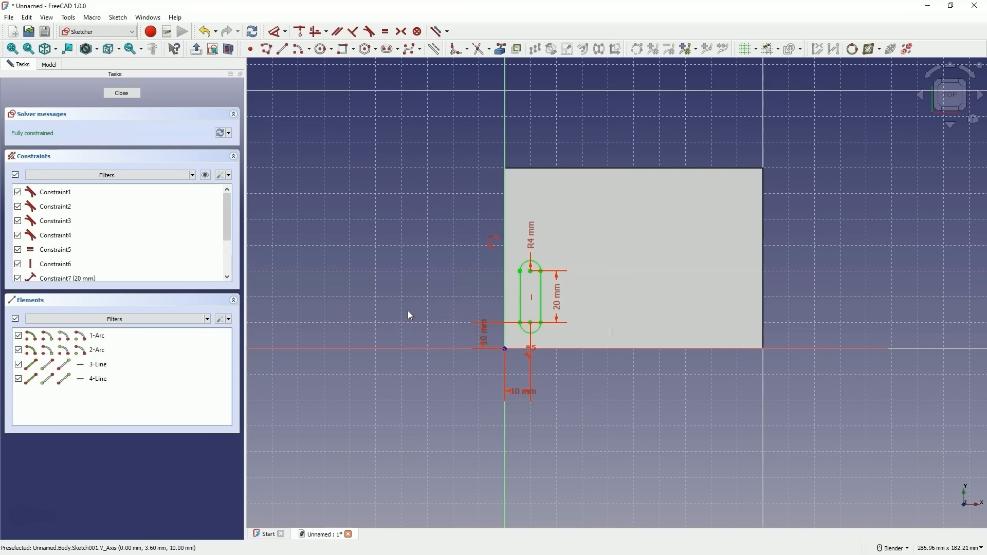
- Close the slot sketch and cut it 5 mm deep into the plate with a Pocket
{"action": "left_click", "coordinate": [131, 88]}
{"action": "left_click", "coordinate": [125, 94]}
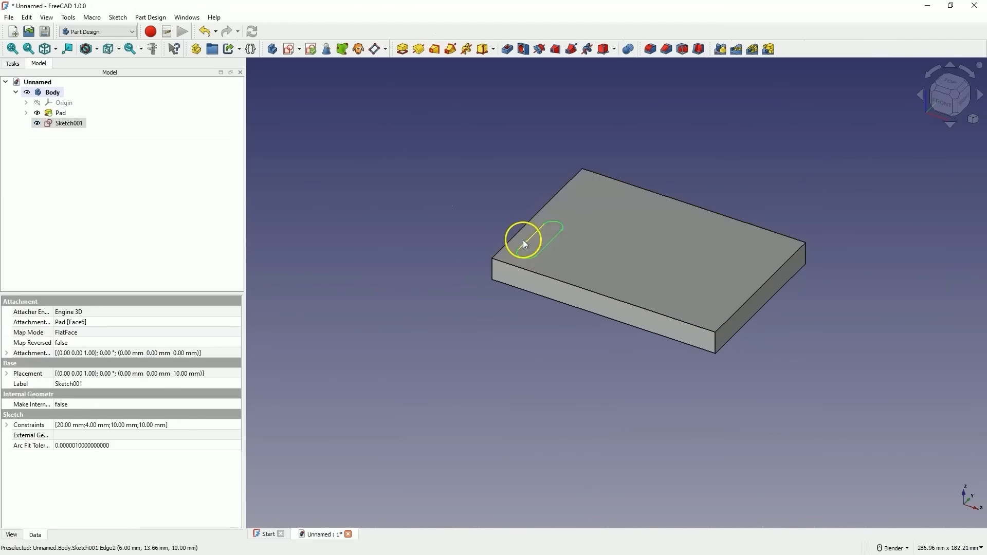
{"action": "left_click", "coordinate": [507, 49]}
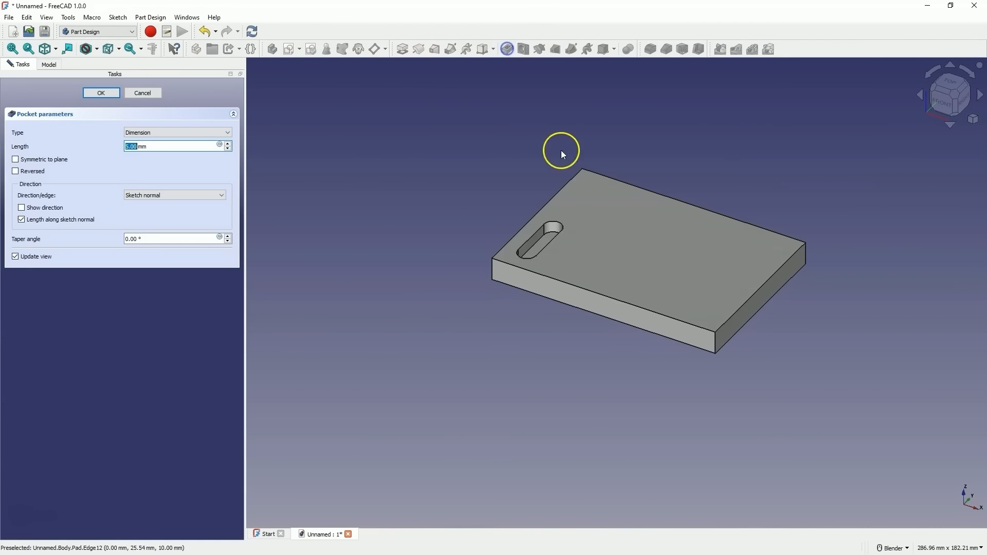
{"action": "left_click", "coordinate": [108, 93]}
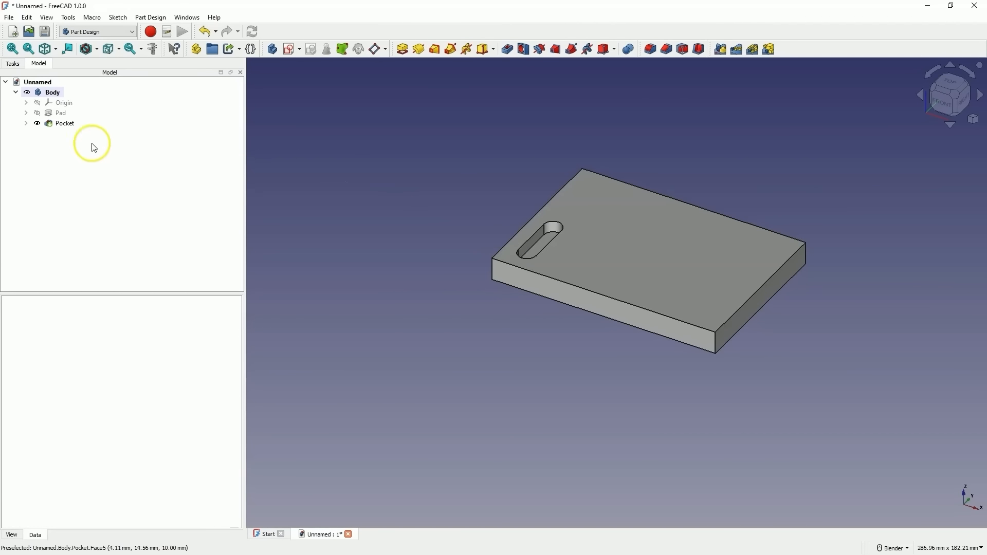
- Create a linear pattern of the slot pocket along the Base X axis with 5 occurrences
{"action": "left_click", "coordinate": [63, 124]}
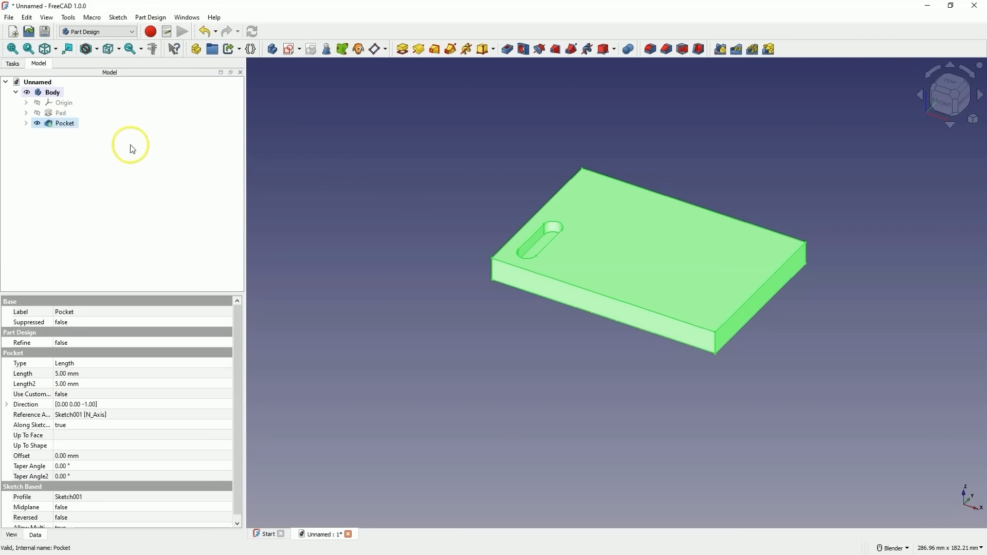
{"action": "left_click", "coordinate": [734, 53]}
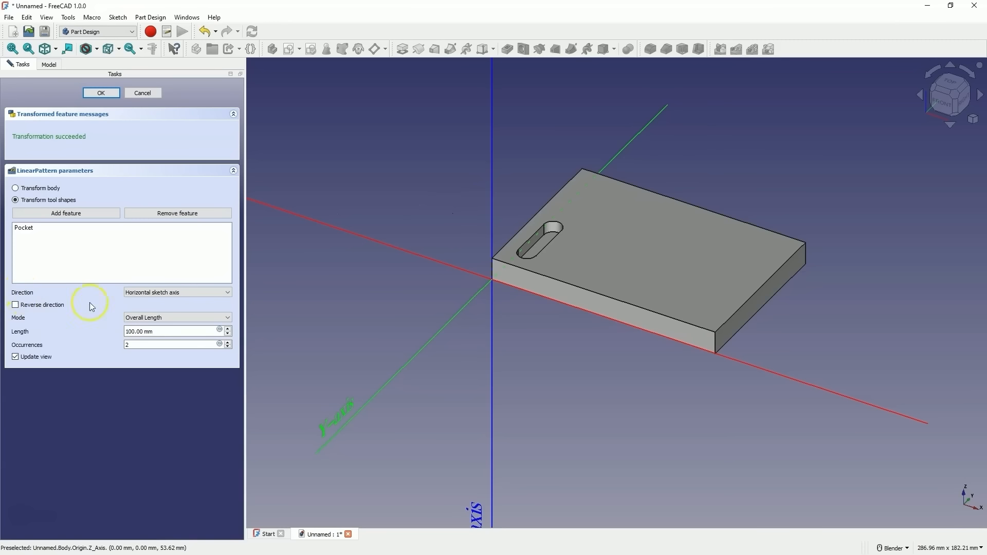
{"action": "left_click", "coordinate": [149, 292]}
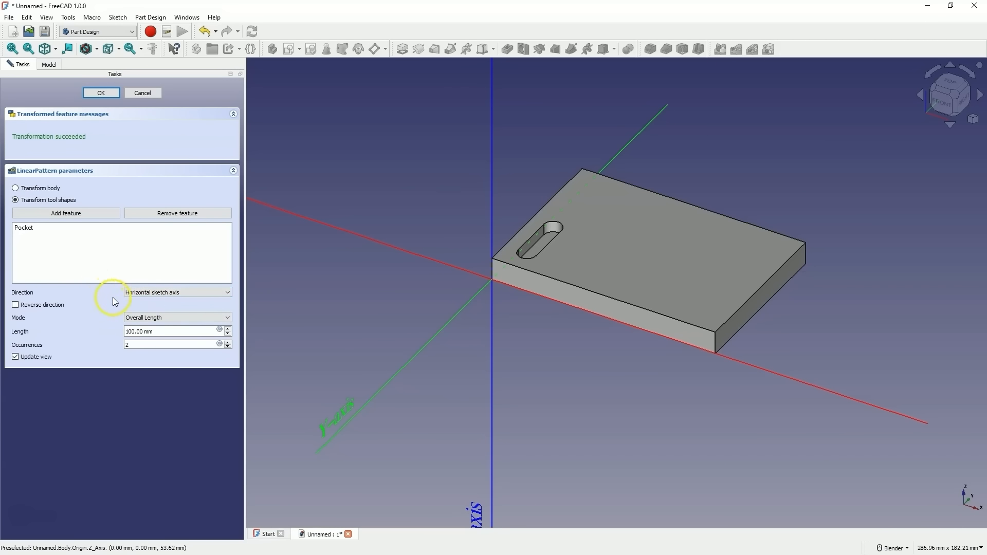
{"action": "left_click", "coordinate": [203, 295]}
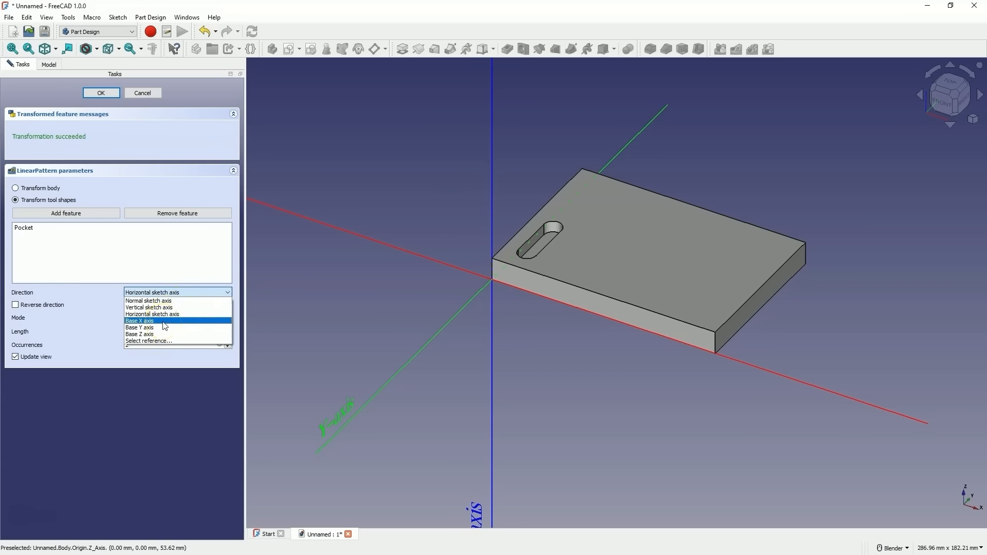
{"action": "left_click", "coordinate": [163, 323]}
{"action": "left_click", "coordinate": [150, 321]}
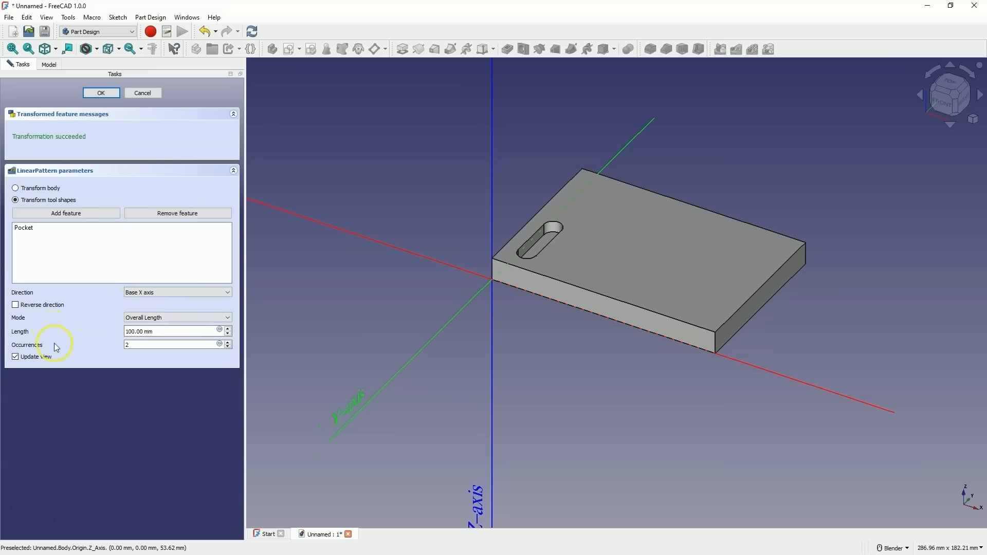
{"action": "left_click", "coordinate": [128, 347]}
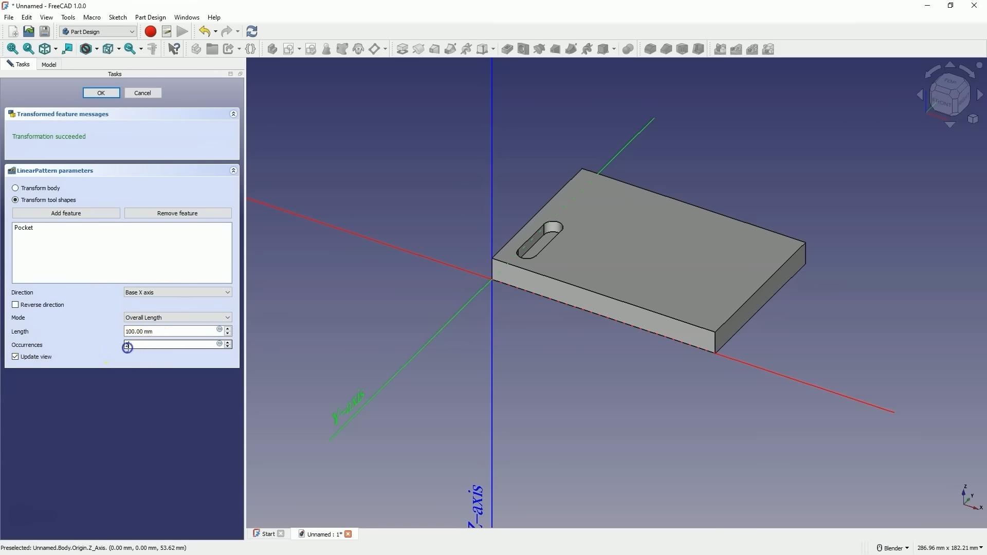
{"action": "double_click", "coordinate": [128, 347]}
{"action": "type", "text": "5"}
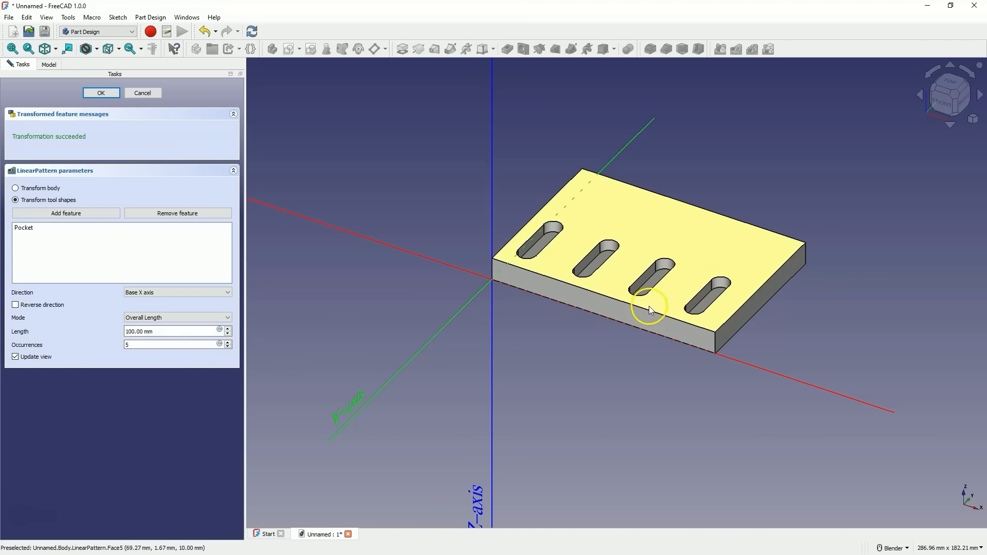
- Reduce the linear pattern's overall length to 80 mm so all slots fit within the plate
{"action": "left_click", "coordinate": [952, 82]}
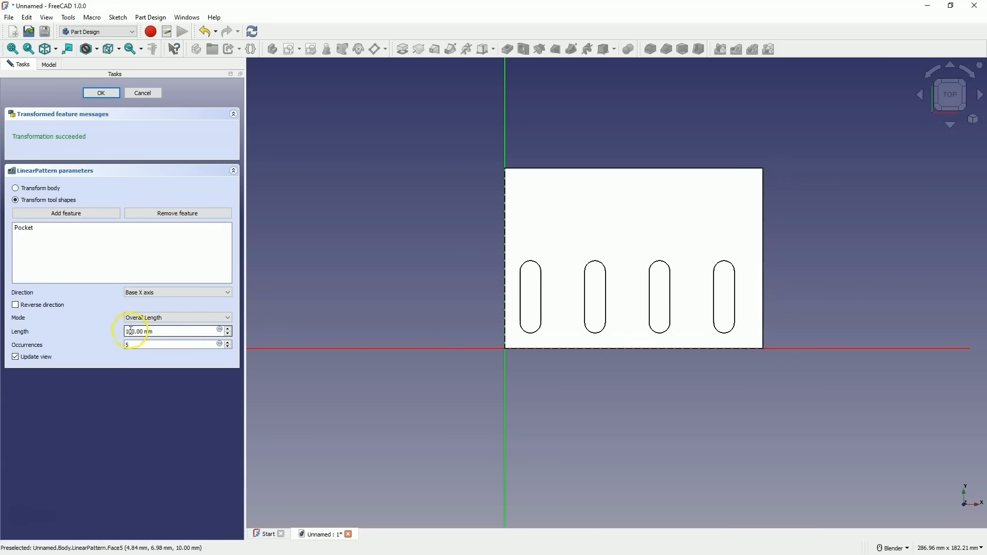
{"action": "left_click", "coordinate": [228, 335]}
{"action": "left_click", "coordinate": [228, 336]}
{"action": "left_click", "coordinate": [228, 335]}
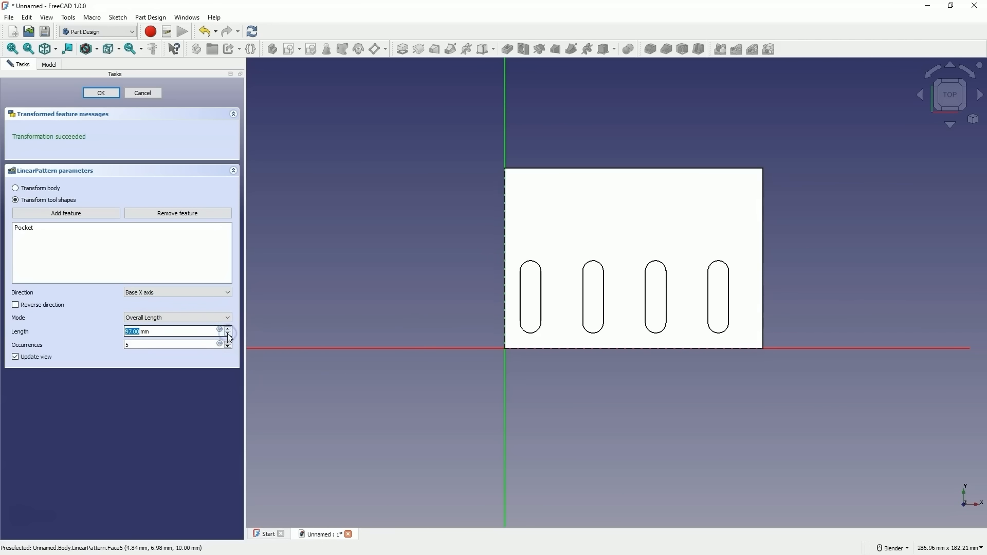
{"action": "left_click", "coordinate": [228, 336]}
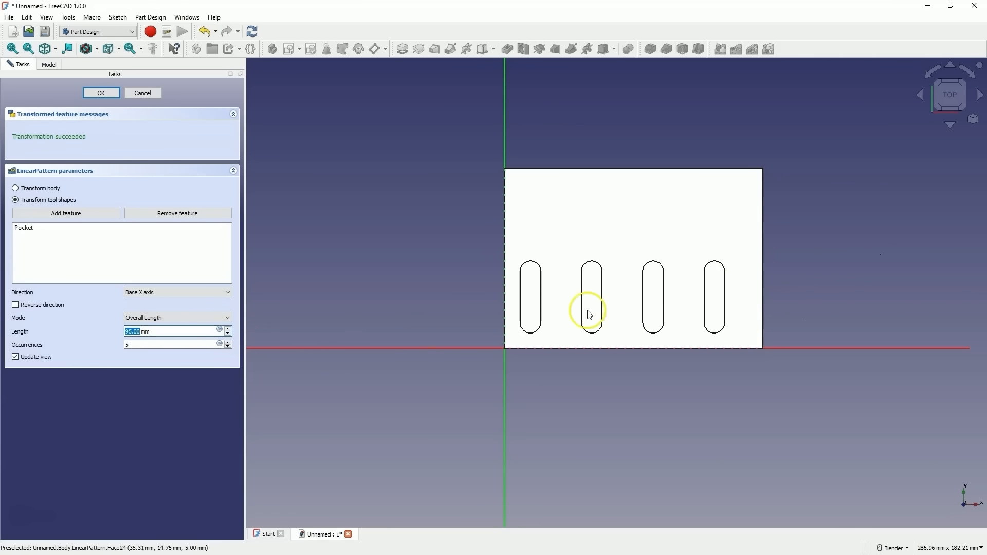
{"action": "left_click", "coordinate": [228, 336]}
{"action": "left_click", "coordinate": [229, 335]}
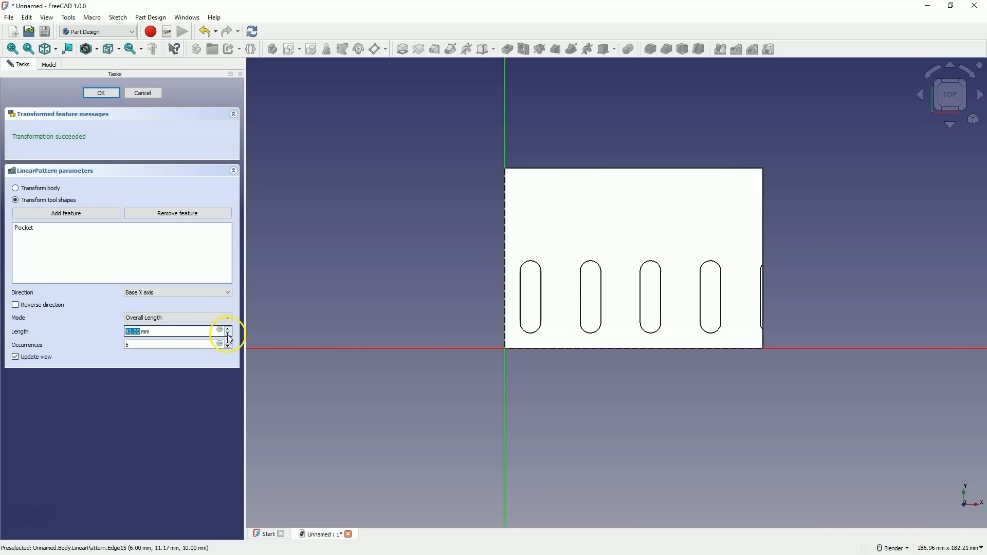
{"action": "left_click", "coordinate": [228, 336]}
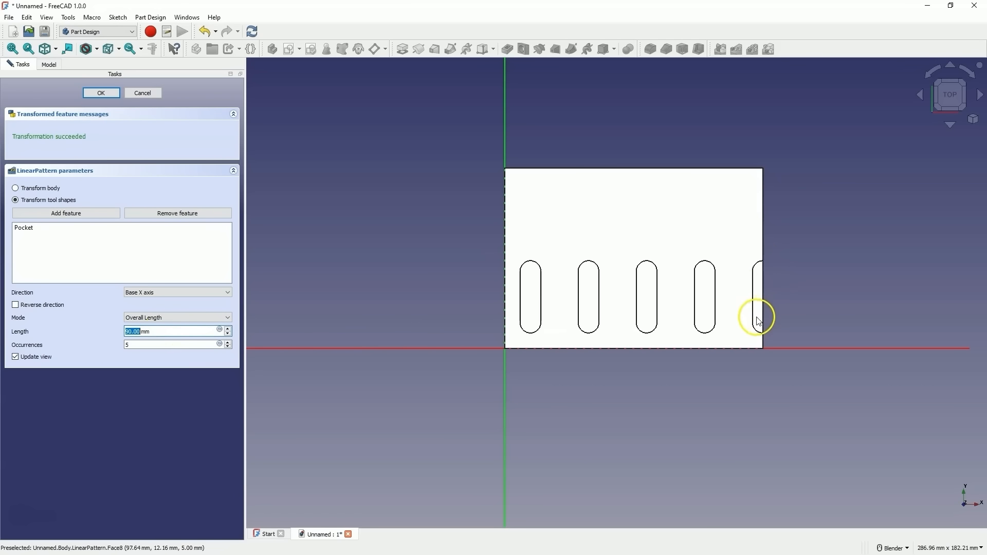
{"action": "left_click", "coordinate": [228, 335]}
{"action": "left_click", "coordinate": [228, 336]}
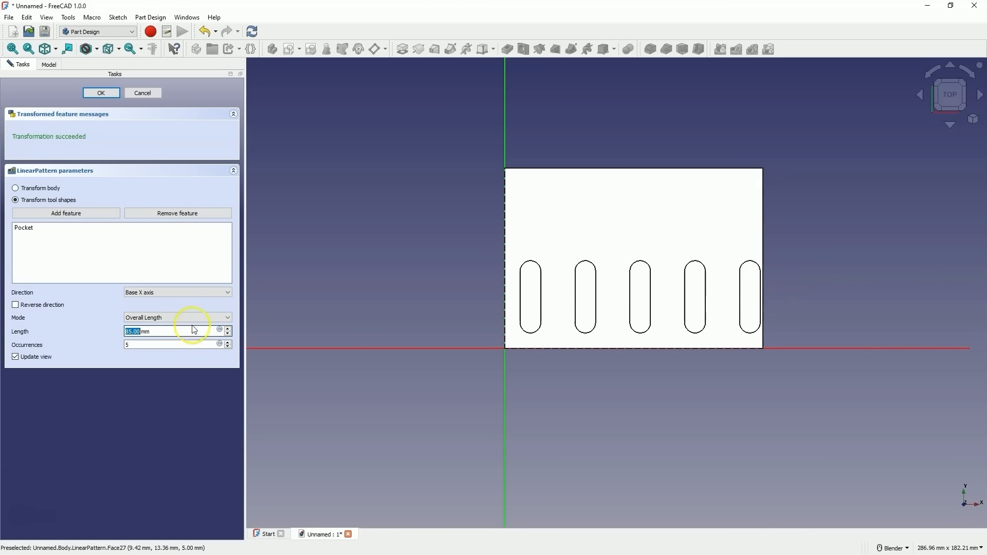
{"action": "middle_click_drag", "start_coordinate": [752, 296], "coordinate": [765, 350]}
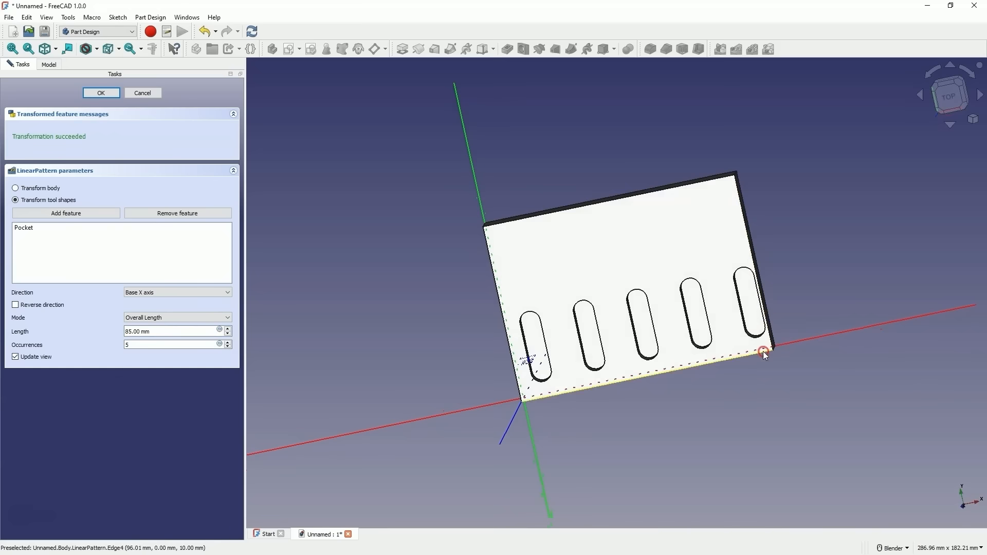
{"action": "left_click", "coordinate": [228, 333]}
{"action": "left_click", "coordinate": [228, 334]}
{"action": "left_click", "coordinate": [228, 334]}
{"action": "left_click", "coordinate": [228, 335]}
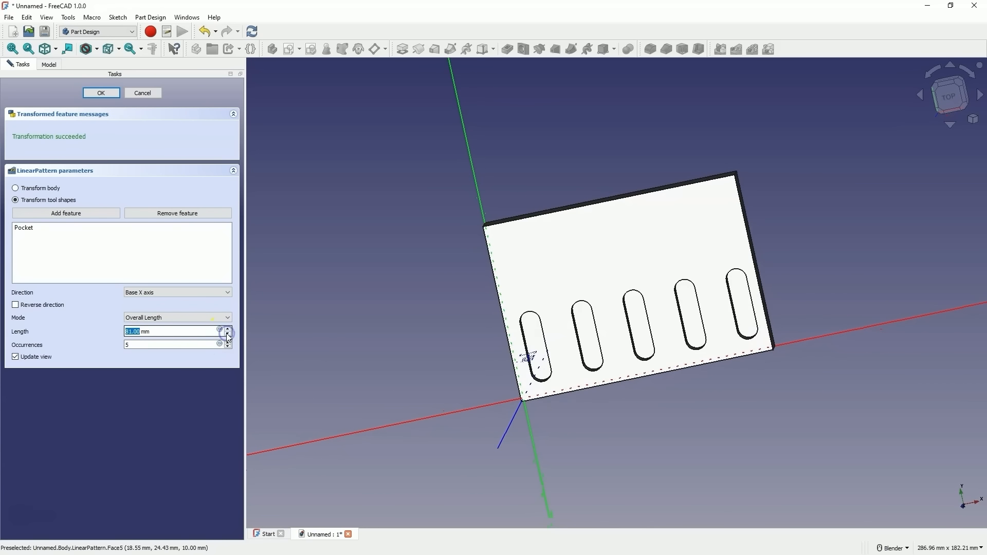
{"action": "key", "text": "2"}
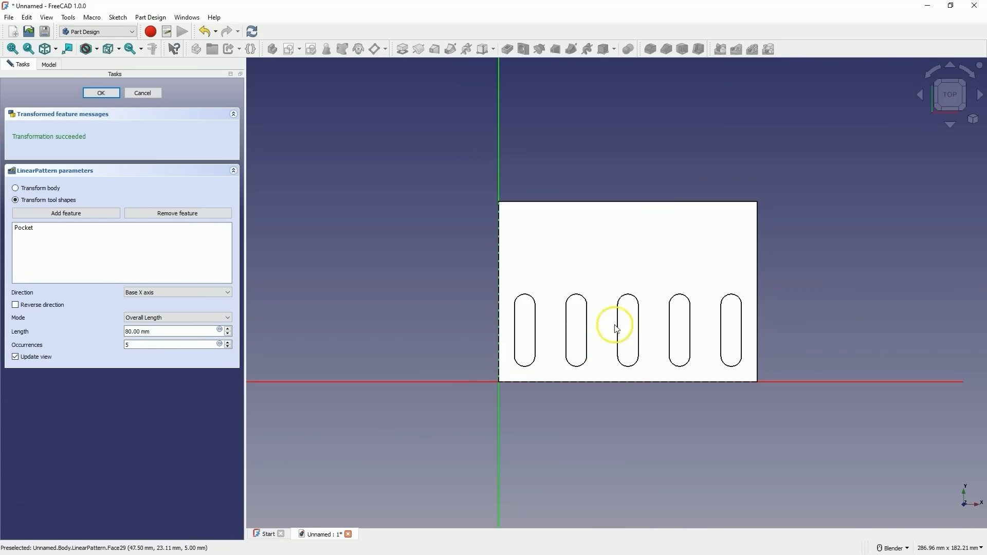
- Raise the slot pattern to 7 occurrences and finish the linear pattern
{"action": "middle_click_drag", "start_coordinate": [563, 425], "coordinate": [545, 379]}
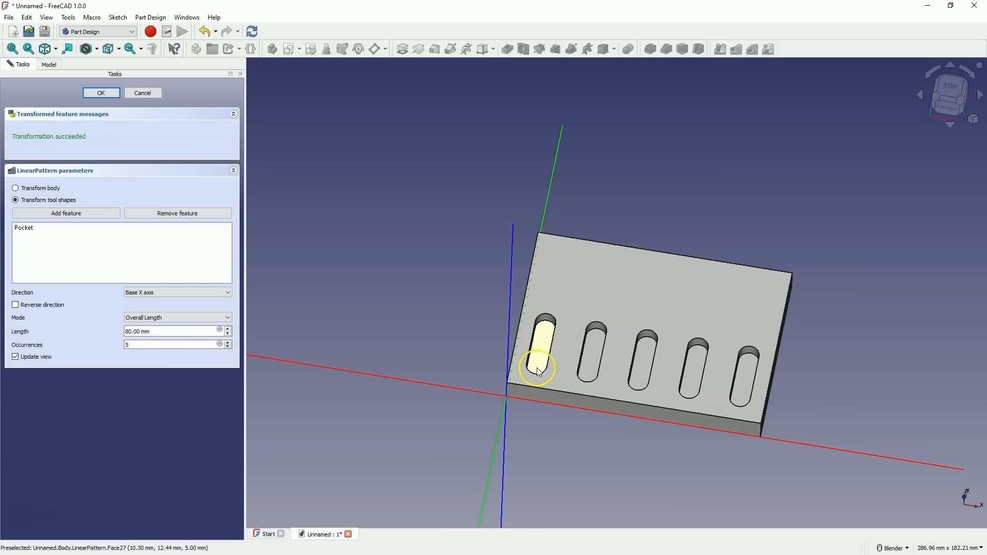
{"action": "left_click", "coordinate": [751, 398]}
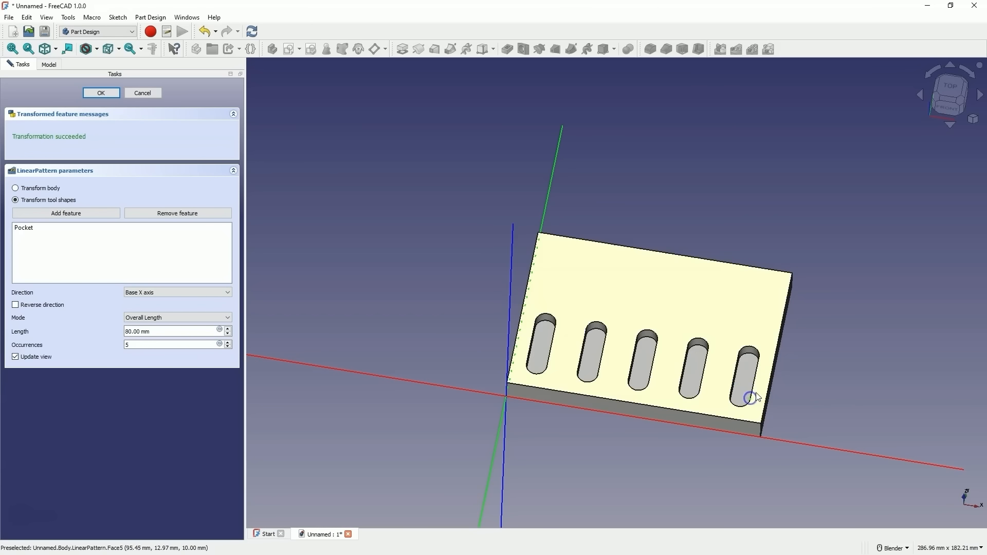
{"action": "left_click", "coordinate": [755, 381]}
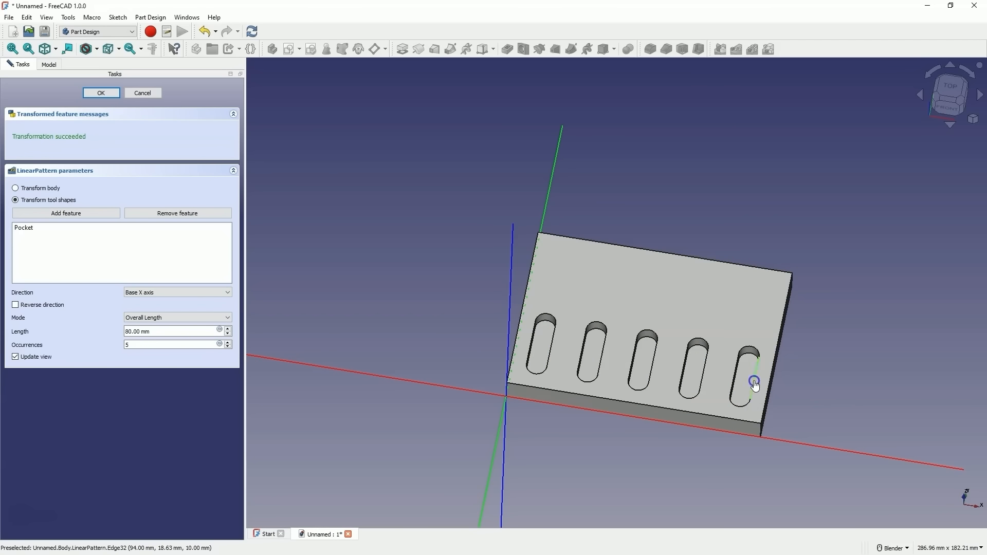
{"action": "left_click", "coordinate": [553, 355]}
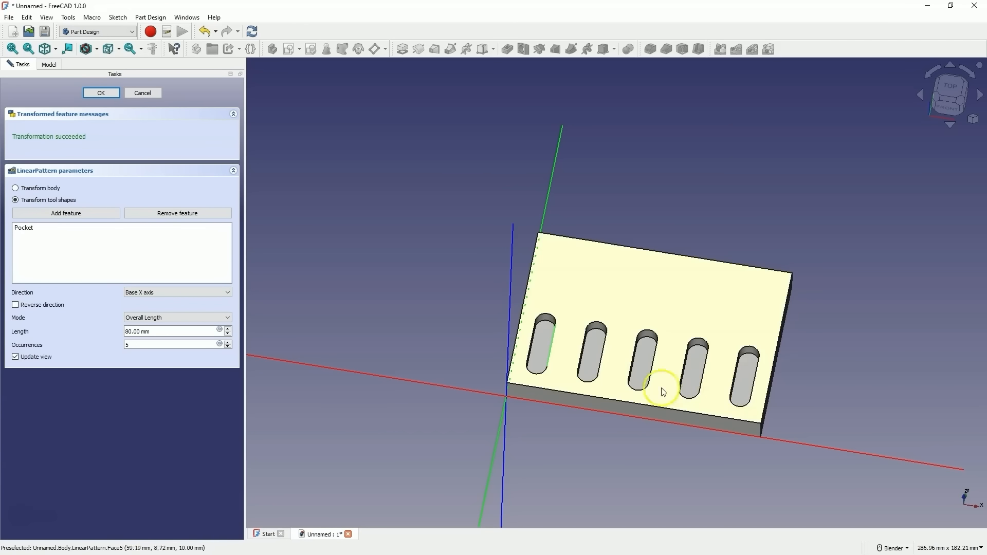
{"action": "left_click", "coordinate": [228, 343]}
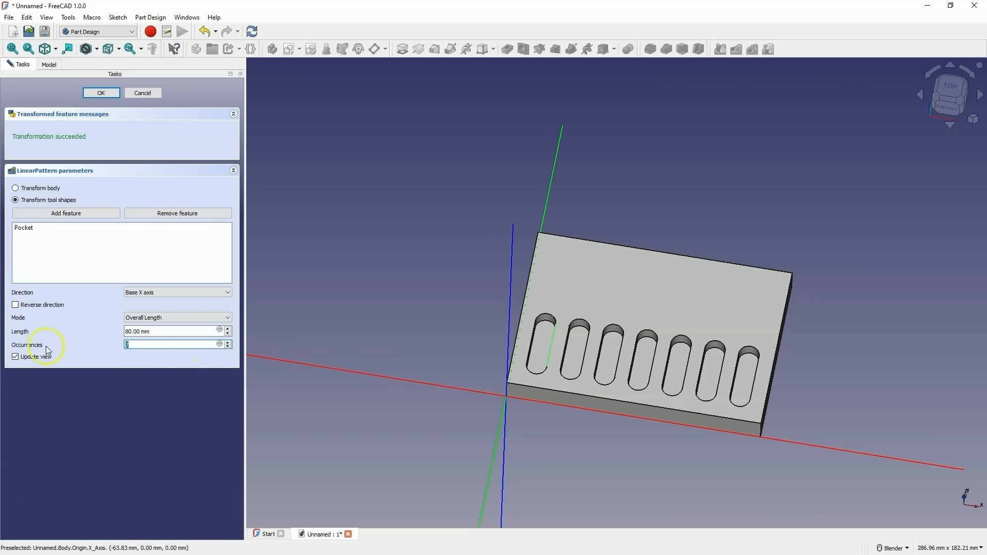
{"action": "left_click", "coordinate": [106, 94]}
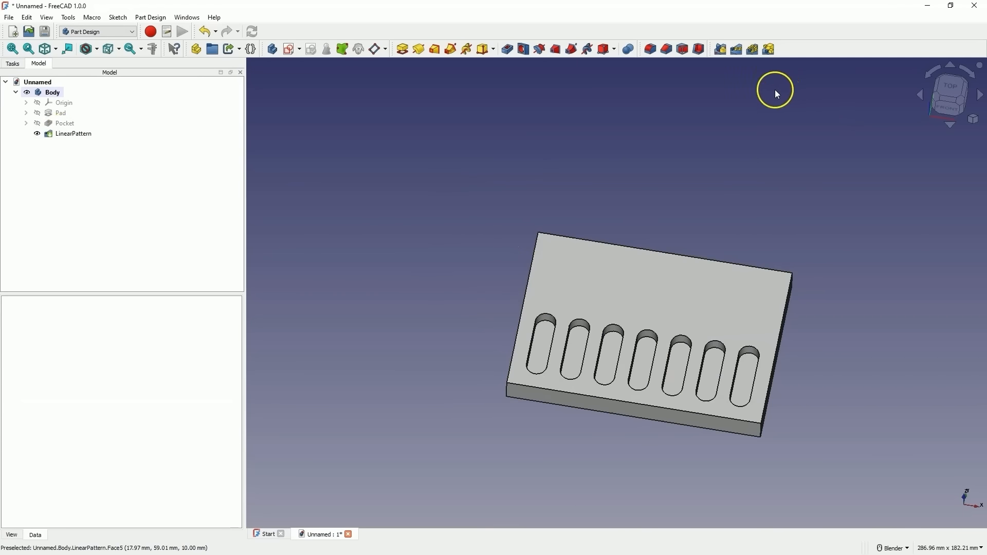
- Edit the depth of the original slot pocket that drives the linear pattern
{"action": "double_click", "coordinate": [60, 123]}
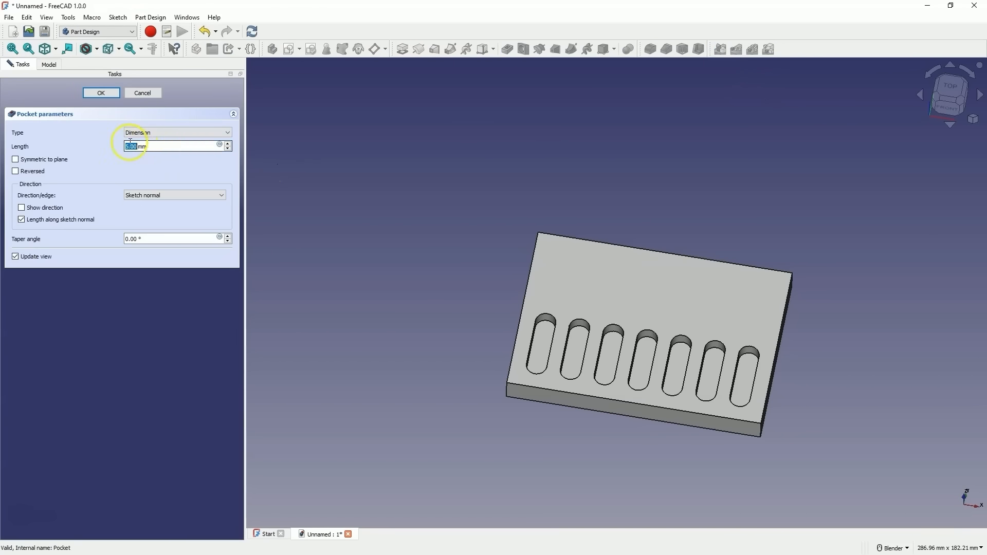
{"action": "left_click", "coordinate": [101, 93]}
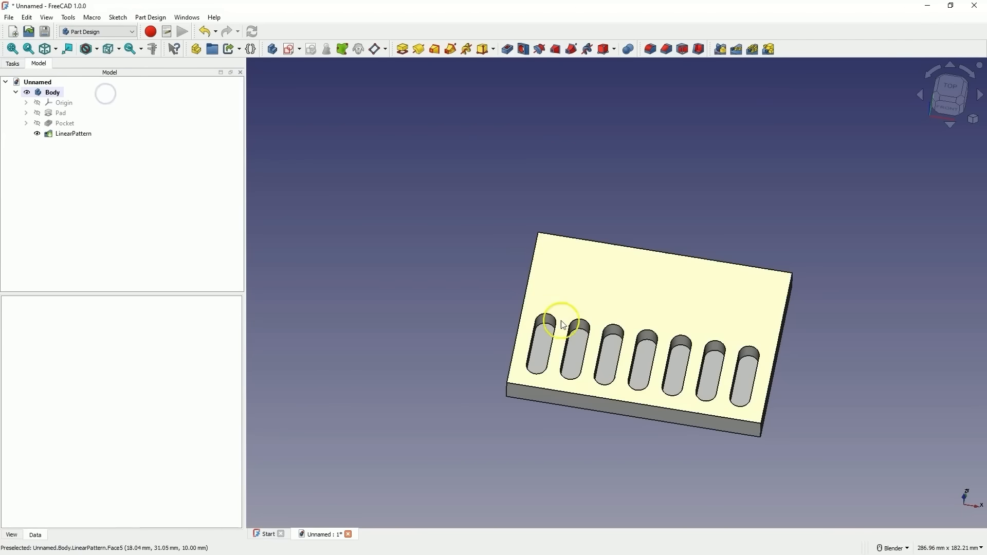
{"action": "middle_click_drag", "start_coordinate": [577, 341], "coordinate": [582, 312]}
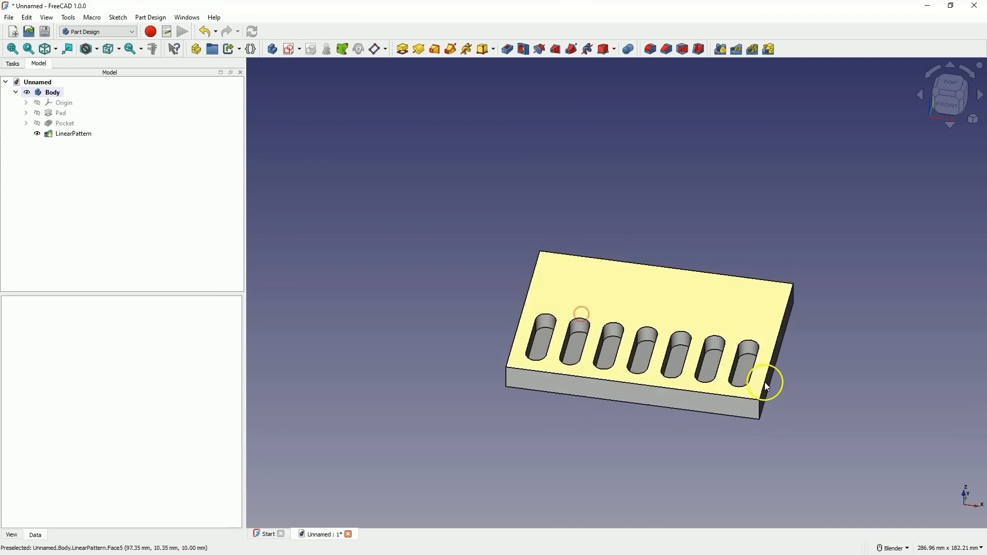
- Reopen the original pocket's slot sketch and set the distance between the arc centres to 40 mm
{"action": "left_click", "coordinate": [25, 123]}
{"action": "double_click", "coordinate": [72, 133]}
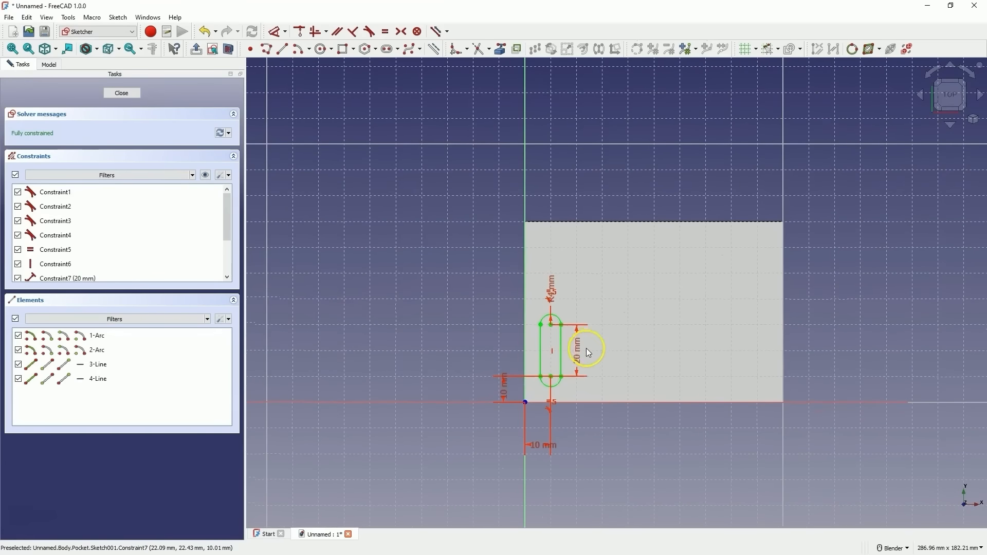
{"action": "double_click", "coordinate": [577, 354]}
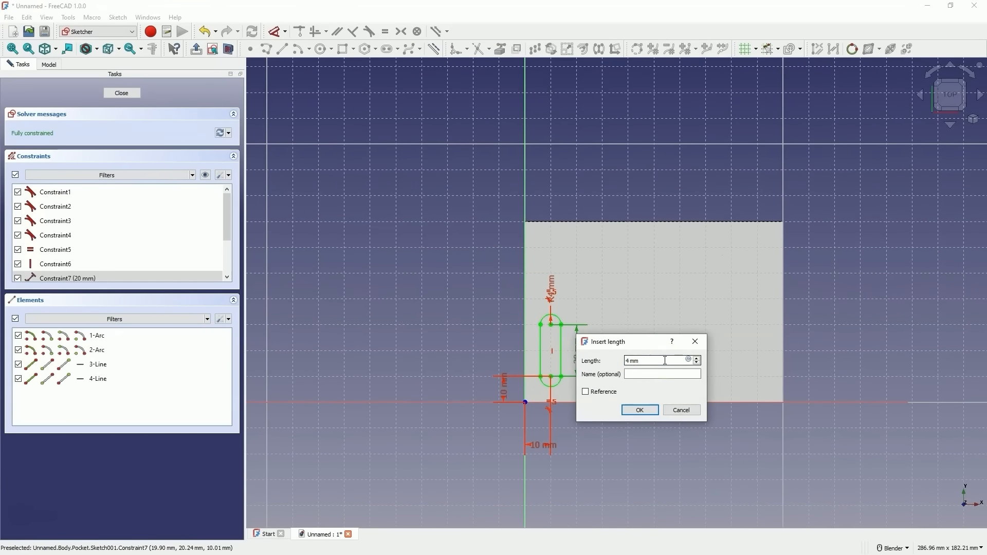
{"action": "type", "text": "40"}
{"action": "key", "text": "Return"}
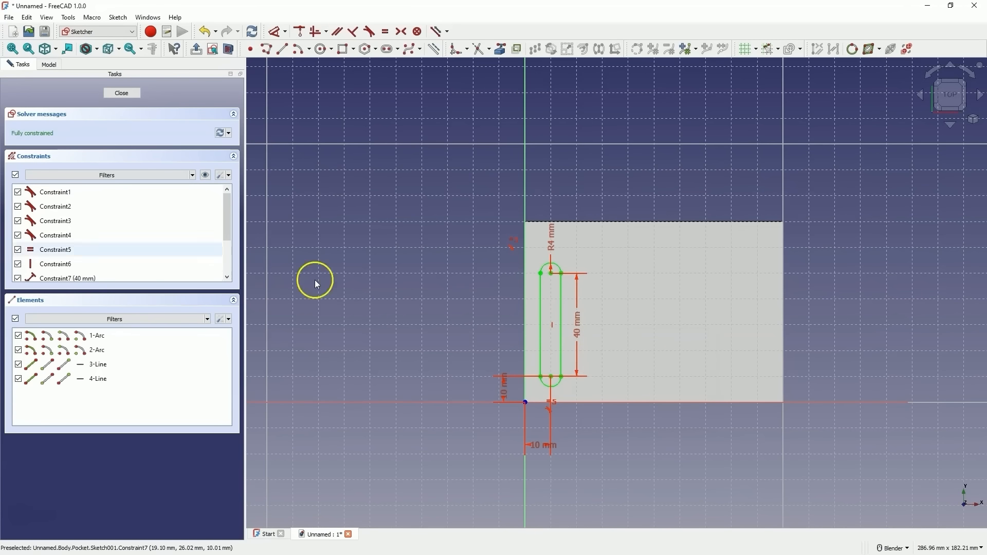
- Close the edited slot sketch so the patterned slots rebuild from it
{"action": "left_click", "coordinate": [122, 93]}
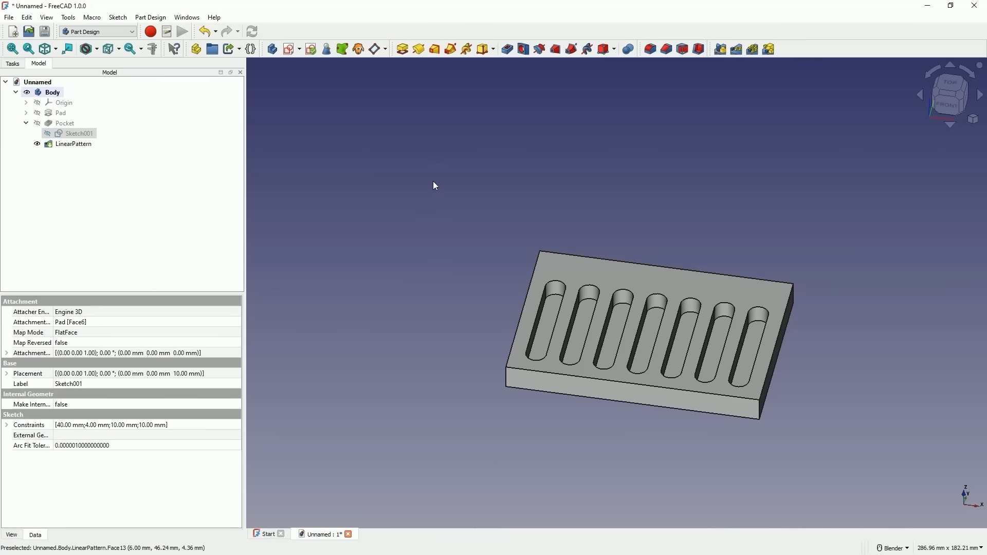
{"action": "left_click", "coordinate": [575, 237]}
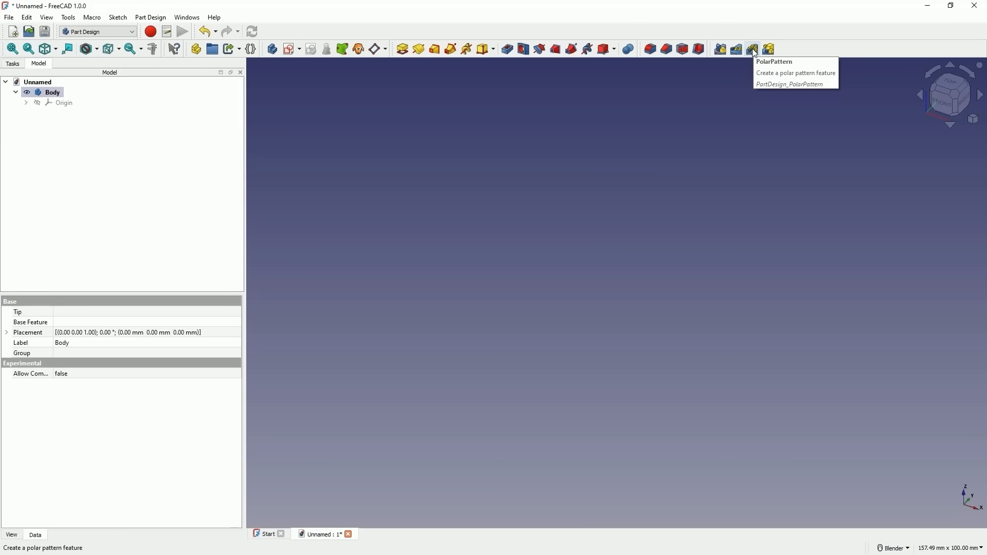
- Create a sketch on the XY-plane in the empty body and draw a 100 mm diameter circle centred on the origin
{"action": "left_click", "coordinate": [532, 84]}
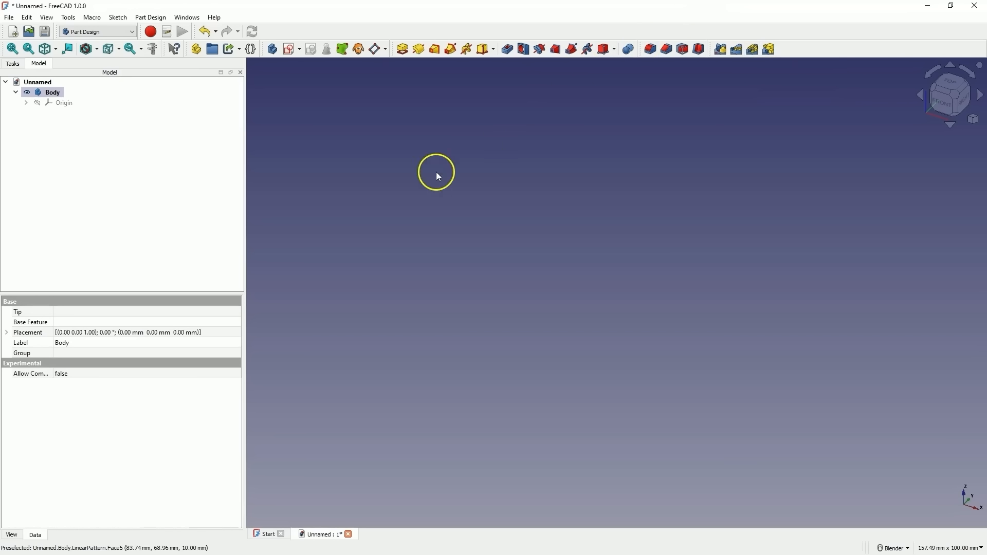
{"action": "left_click", "coordinate": [290, 51]}
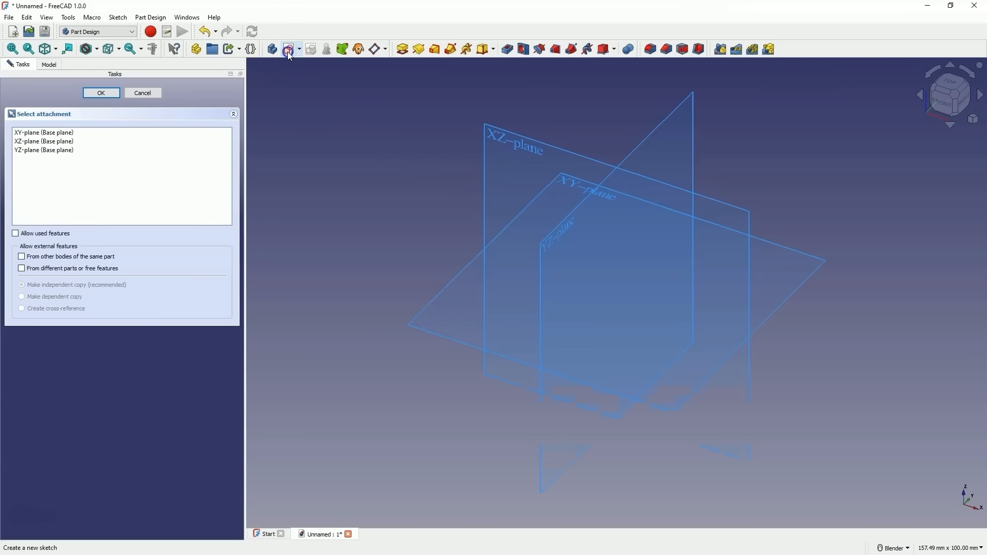
{"action": "left_click", "coordinate": [567, 181]}
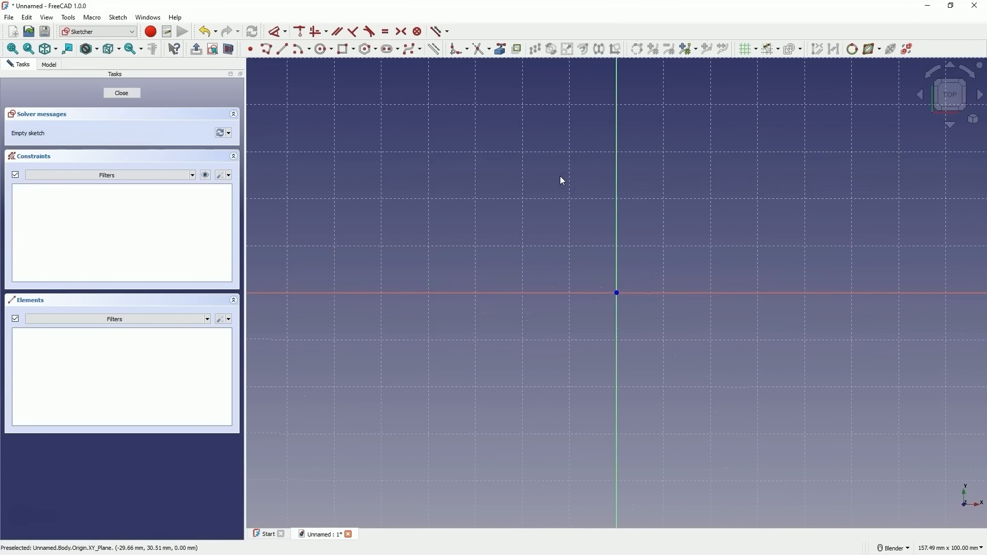
{"action": "left_click", "coordinate": [322, 51]}
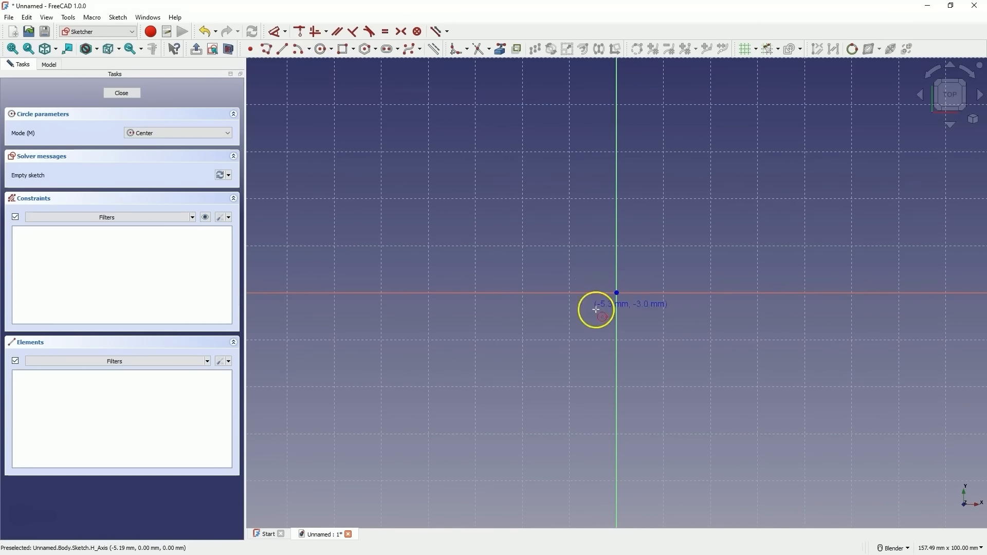
{"action": "left_click", "coordinate": [617, 293]}
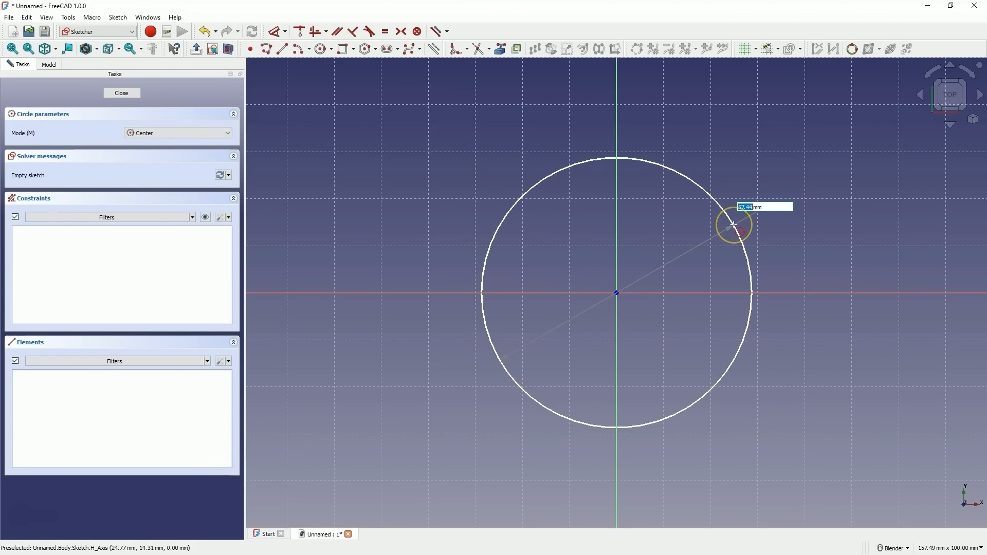
{"action": "type", "text": "100"}
{"action": "key", "text": "Return"}
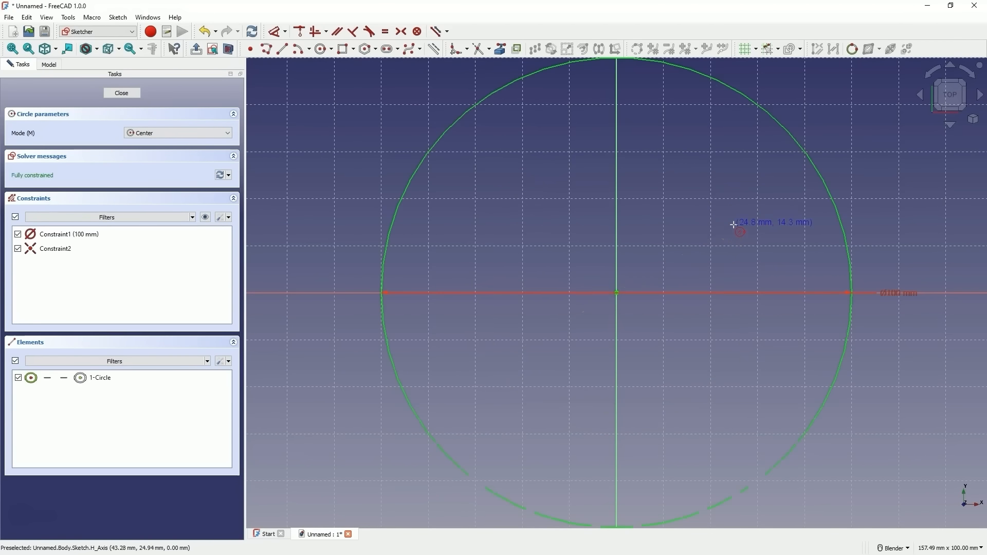
- Close the circle sketch and pad it 10 mm into a disc
{"action": "left_click", "coordinate": [121, 93]}
{"action": "left_click", "coordinate": [401, 51]}
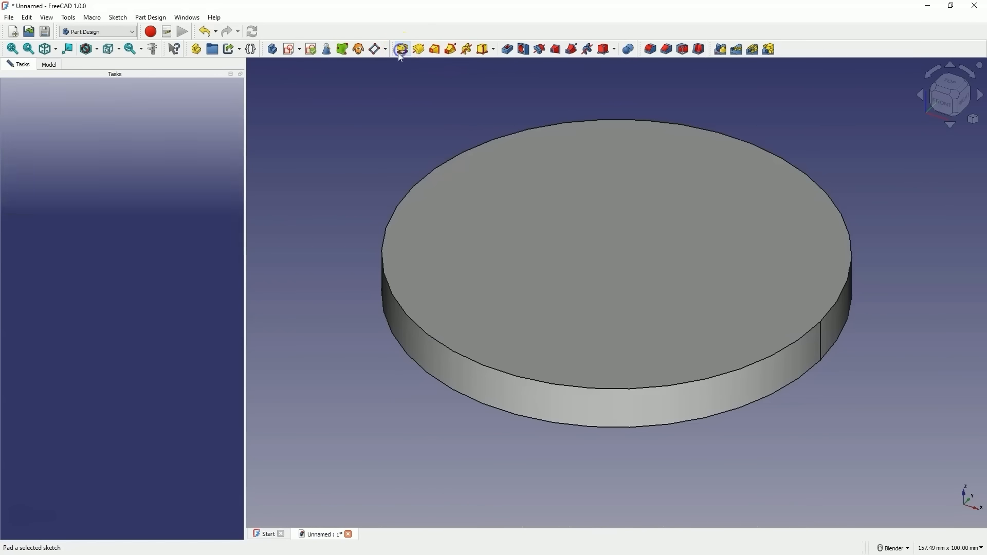
{"action": "left_click", "coordinate": [114, 96]}
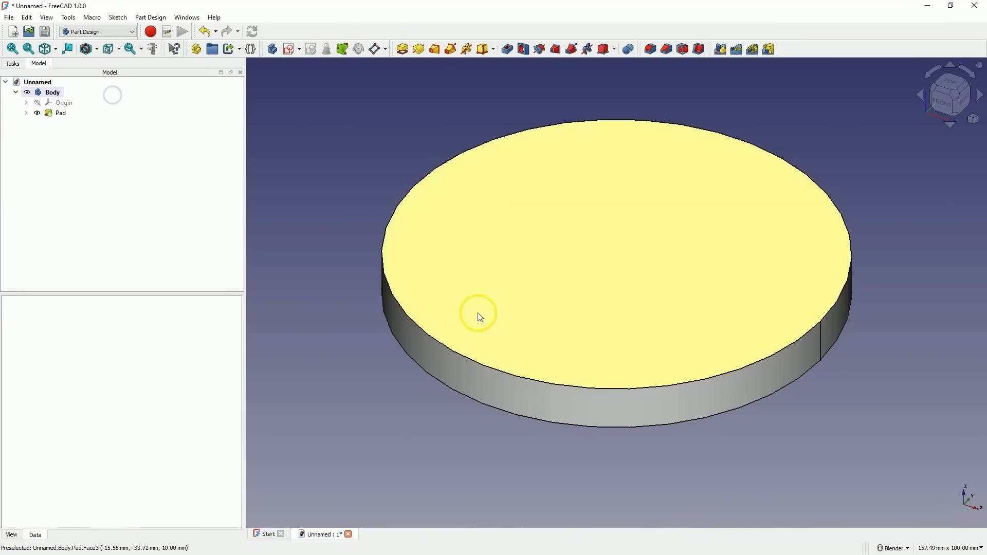
- Start a sketch on the disc's top face and draw a 10 mm diameter circle centred on the vertical axis above the origin
{"action": "left_click", "coordinate": [552, 284]}
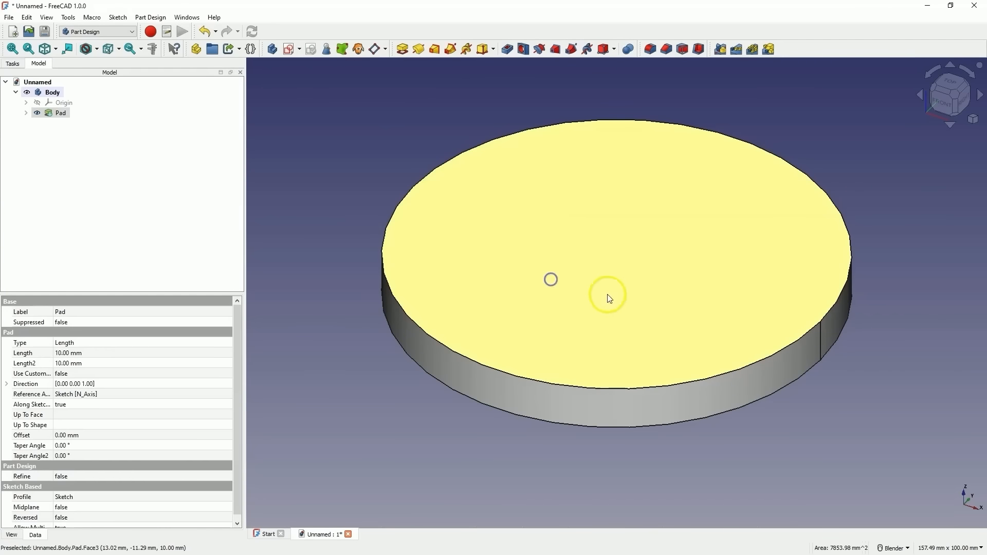
{"action": "left_click", "coordinate": [291, 50]}
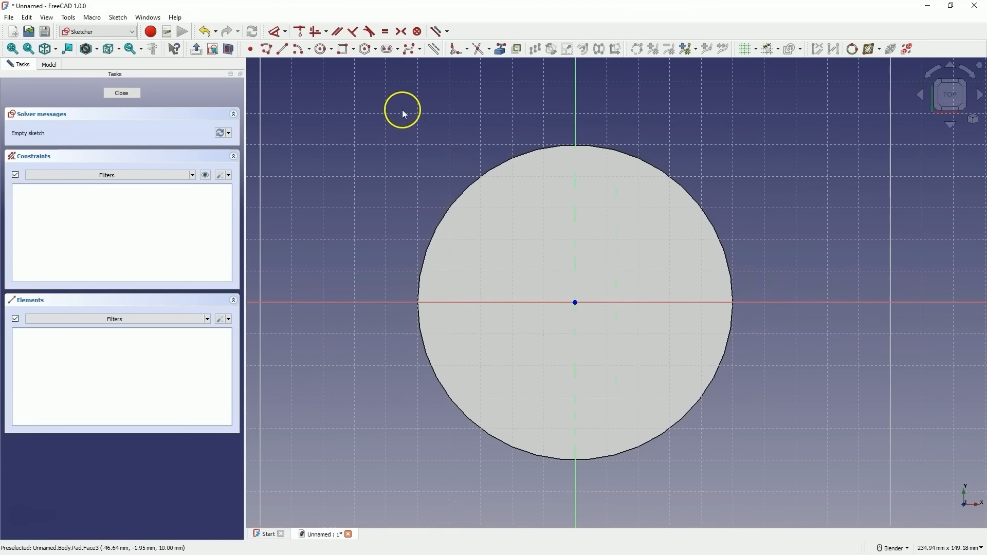
{"action": "left_click", "coordinate": [321, 49]}
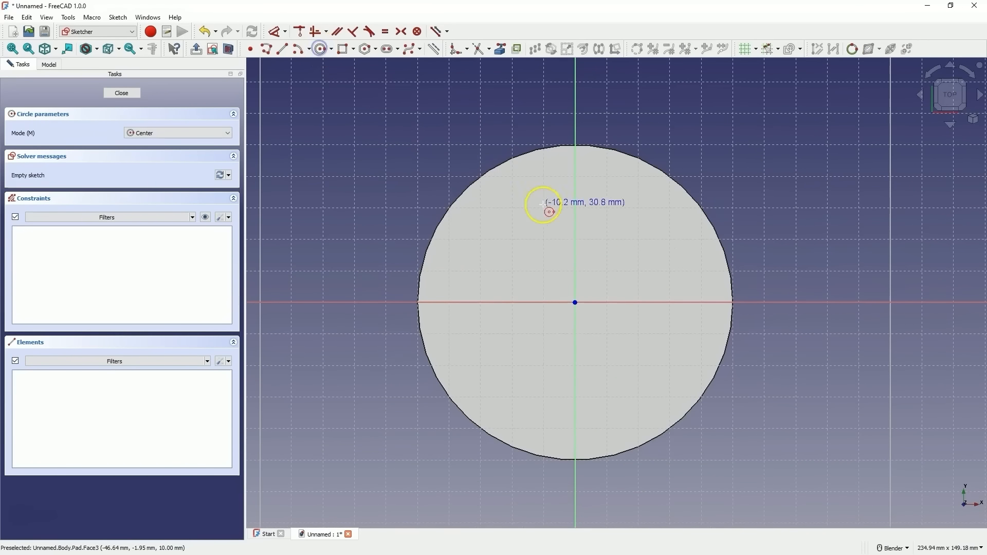
{"action": "left_click", "coordinate": [576, 177]}
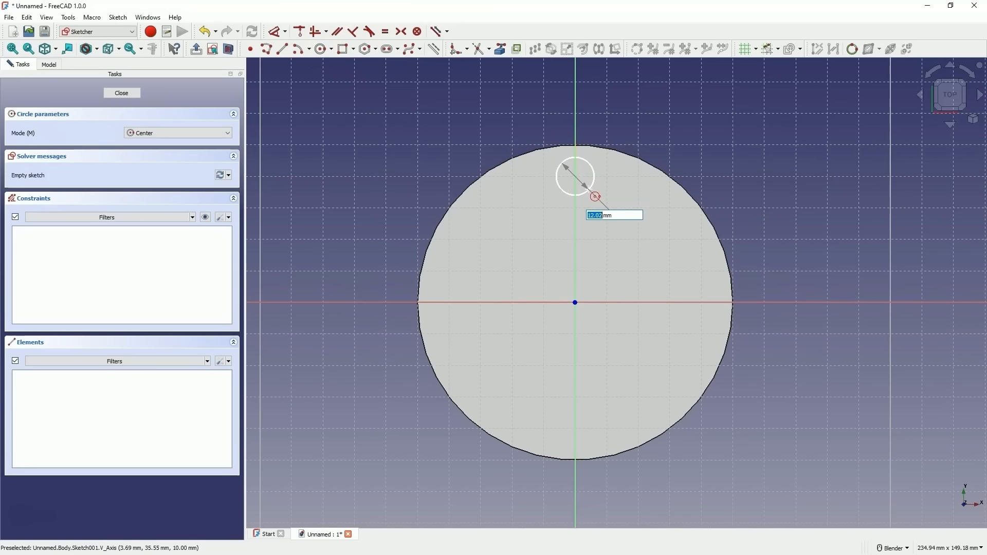
{"action": "type", "text": "1"}
{"action": "key", "text": "Return"}
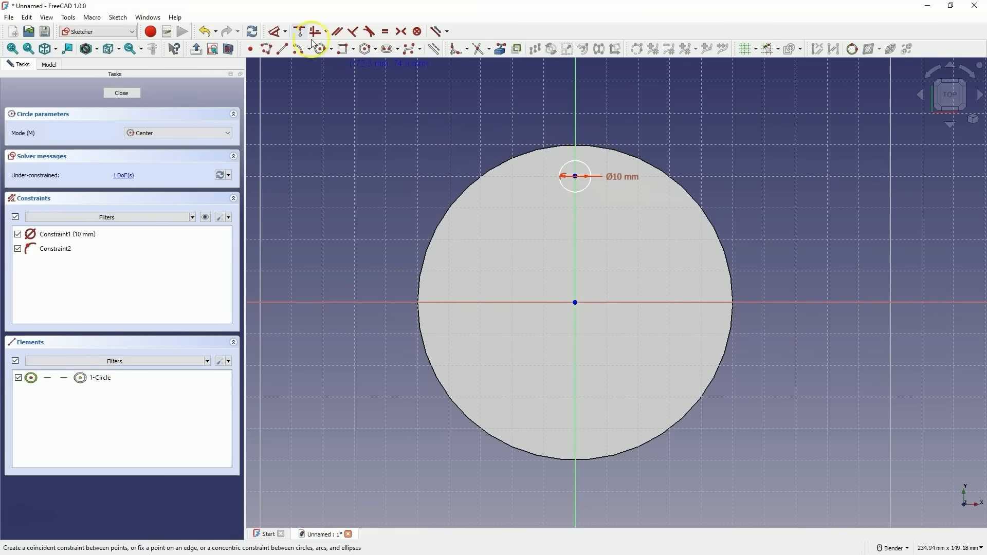
- Constrain the small circle's centre to a vertical distance of 40 mm from the horizontal axis
{"action": "left_click", "coordinate": [277, 33]}
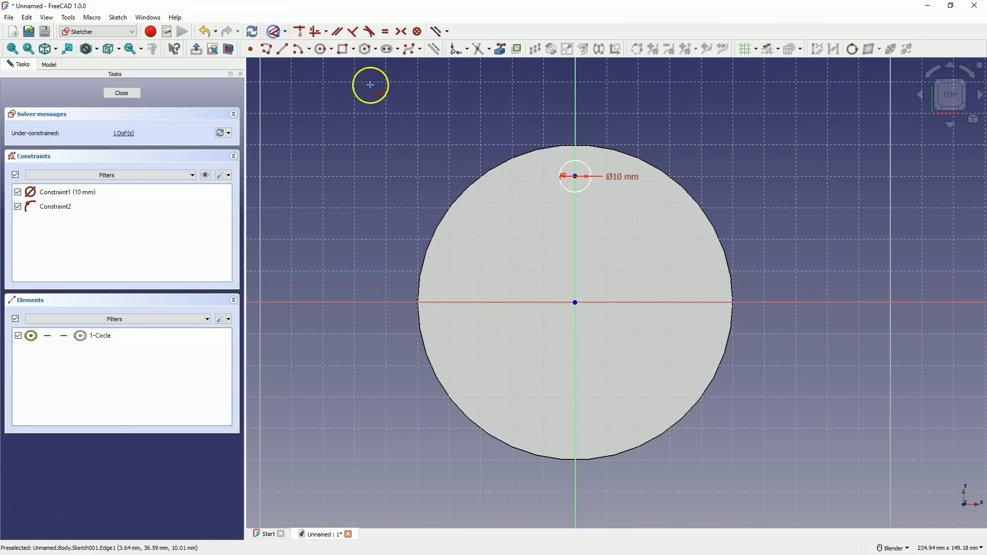
{"action": "left_click", "coordinate": [575, 176]}
{"action": "left_click_drag", "start_coordinate": [581, 200], "coordinate": [638, 251]}
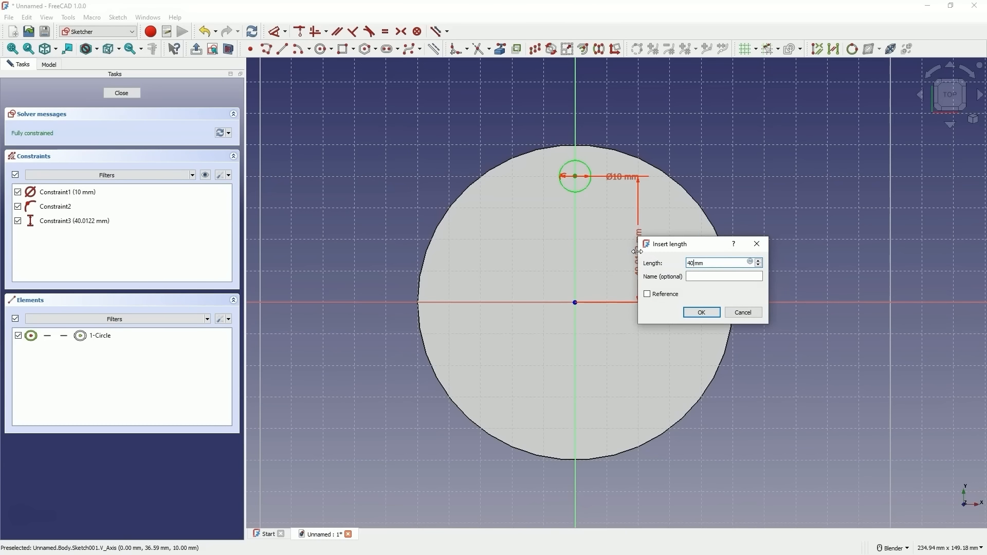
{"action": "key", "text": "Return"}
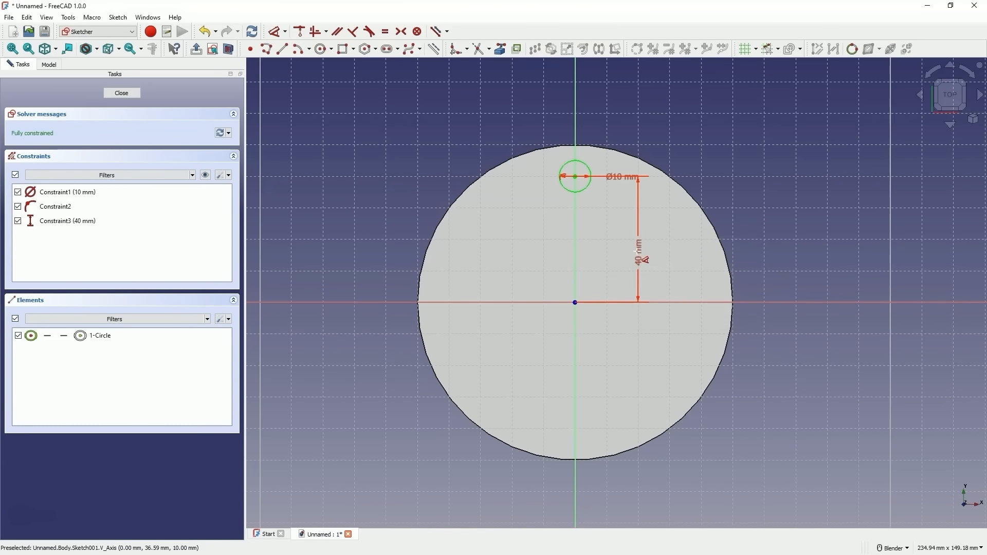
- Close the small circle's sketch and pocket it 5 mm deep into the disc
{"action": "left_click", "coordinate": [122, 94]}
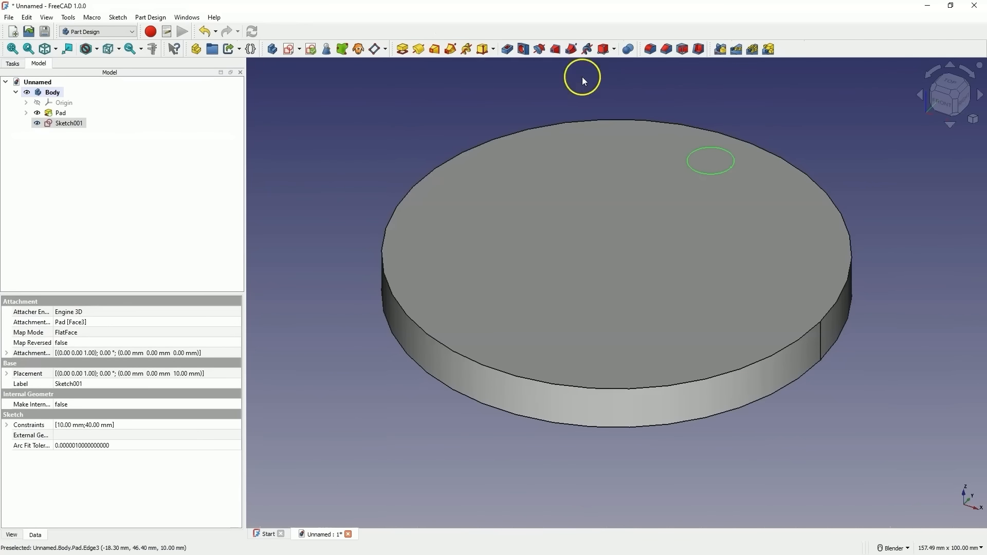
{"action": "left_click", "coordinate": [508, 50]}
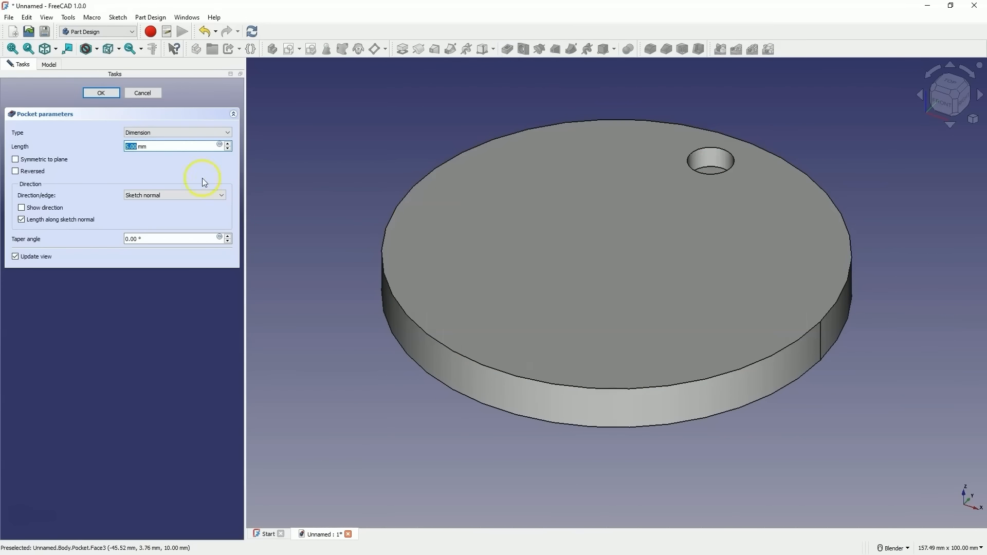
{"action": "left_click", "coordinate": [101, 93]}
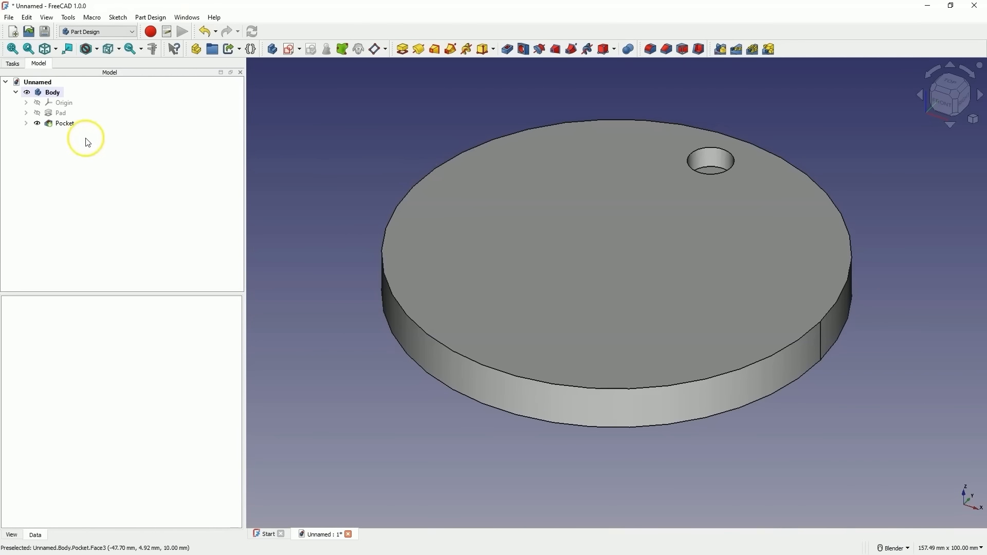
- Start a polar pattern of the pocket and set its axis to Base Z axis
{"action": "left_click", "coordinate": [63, 123]}
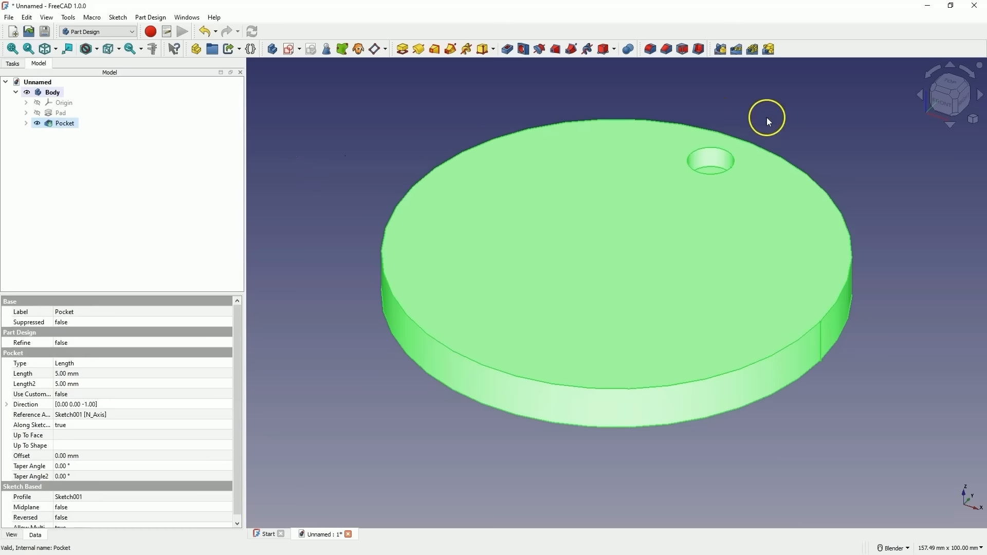
{"action": "left_click", "coordinate": [754, 50]}
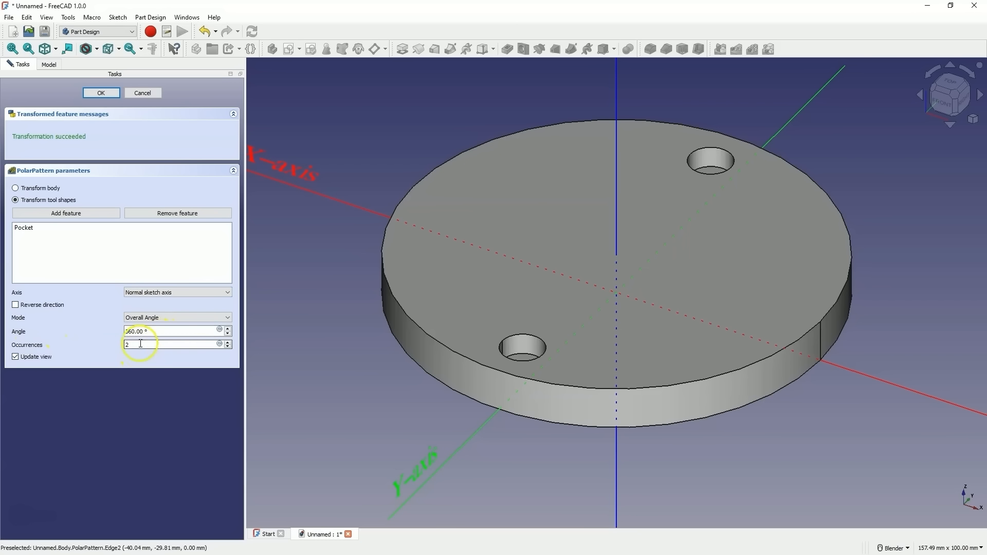
{"action": "left_click", "coordinate": [167, 294]}
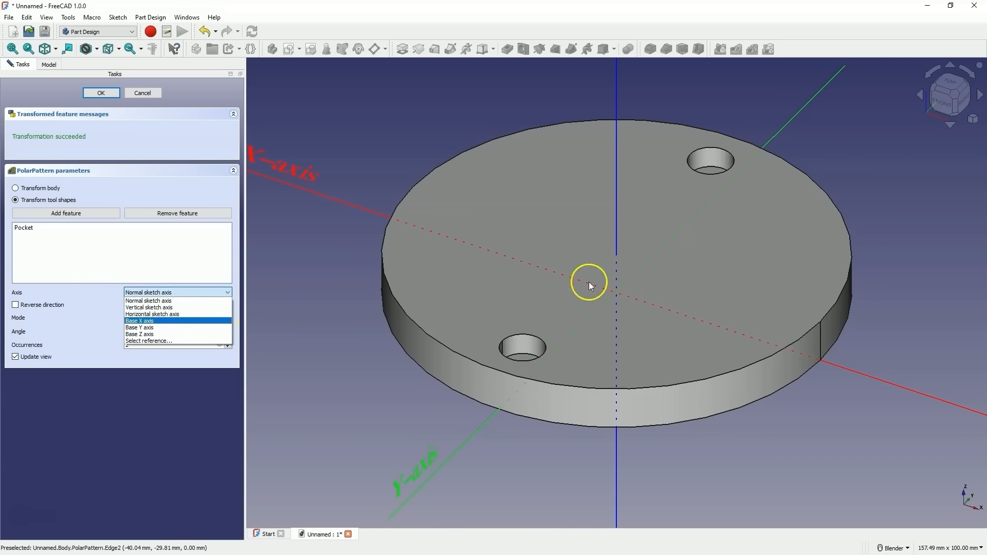
{"action": "left_click", "coordinate": [150, 336]}
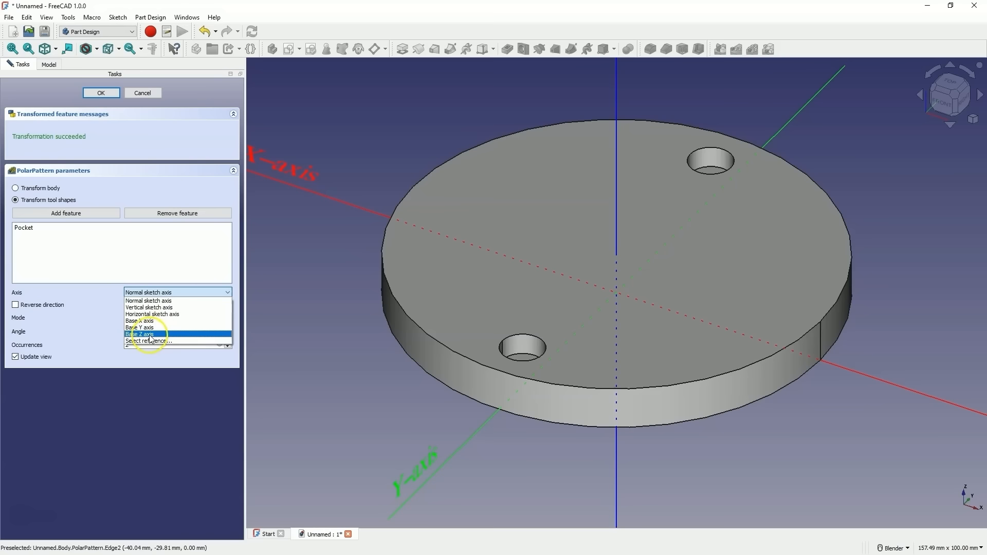
{"action": "left_click", "coordinate": [151, 335]}
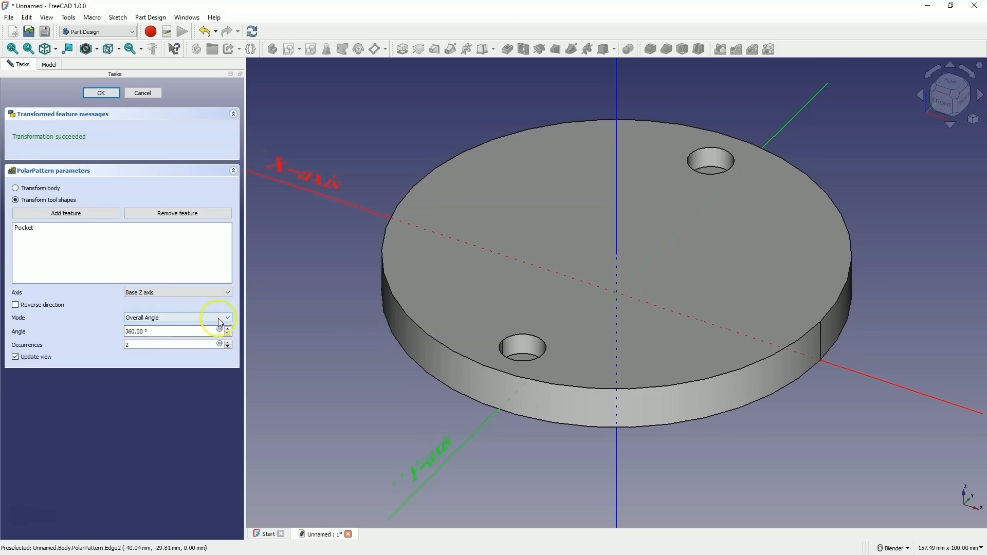
- Set the polar pattern to 10 occurrences
{"action": "scroll", "coordinate": [712, 287], "scroll_direction": "down", "scroll_amount": 3}
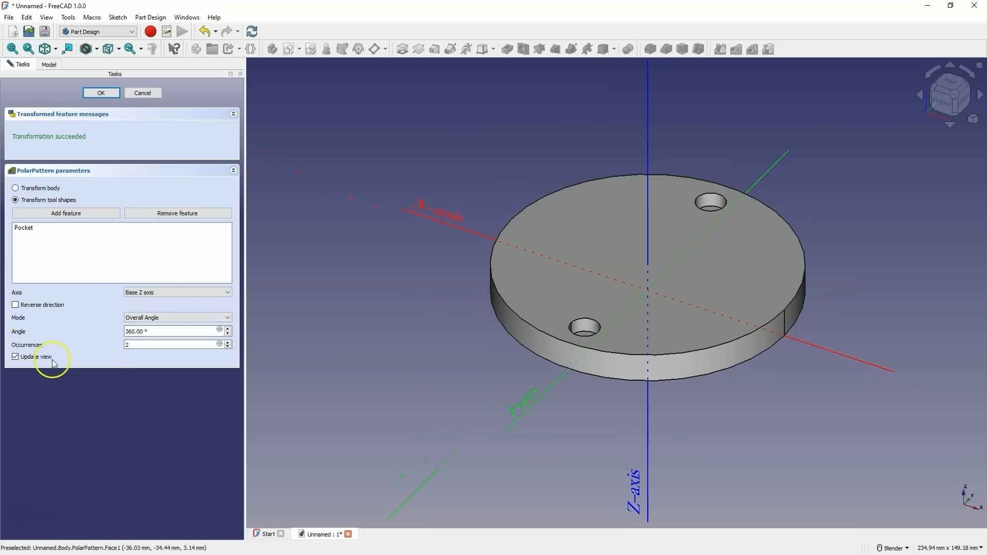
{"action": "double_click", "coordinate": [147, 345]}
{"action": "type", "text": "10"}
{"action": "left_click", "coordinate": [106, 332]}
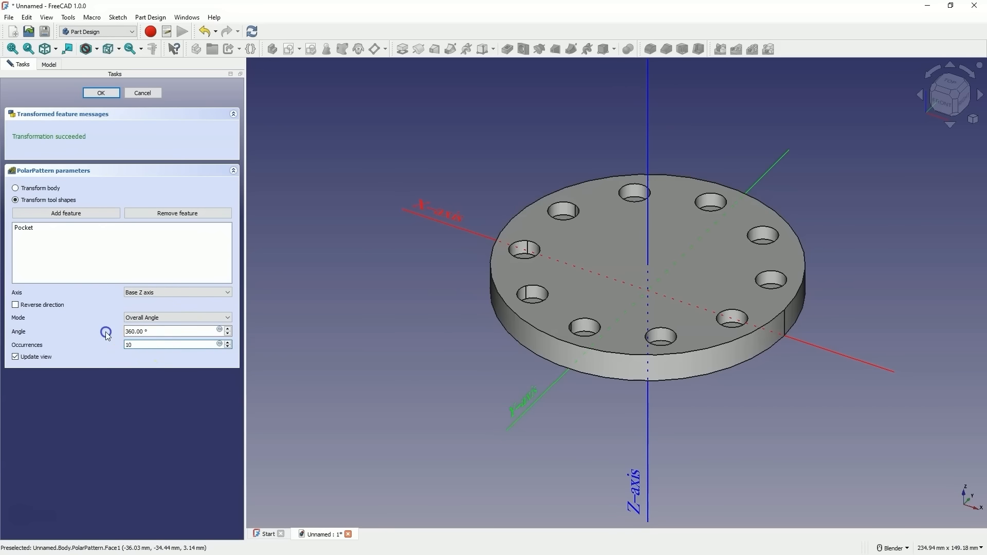
{"action": "left_click", "coordinate": [414, 299]}
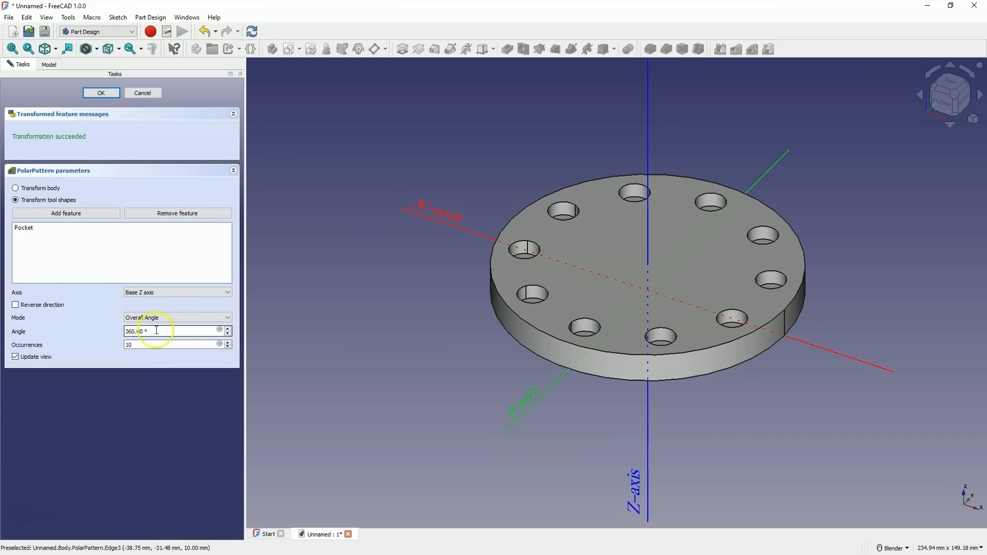
- Try an overall angle of 160° for the polar pattern
{"action": "left_click", "coordinate": [133, 330]}
{"action": "left_click_drag", "start_coordinate": [129, 331], "coordinate": [122, 333]}
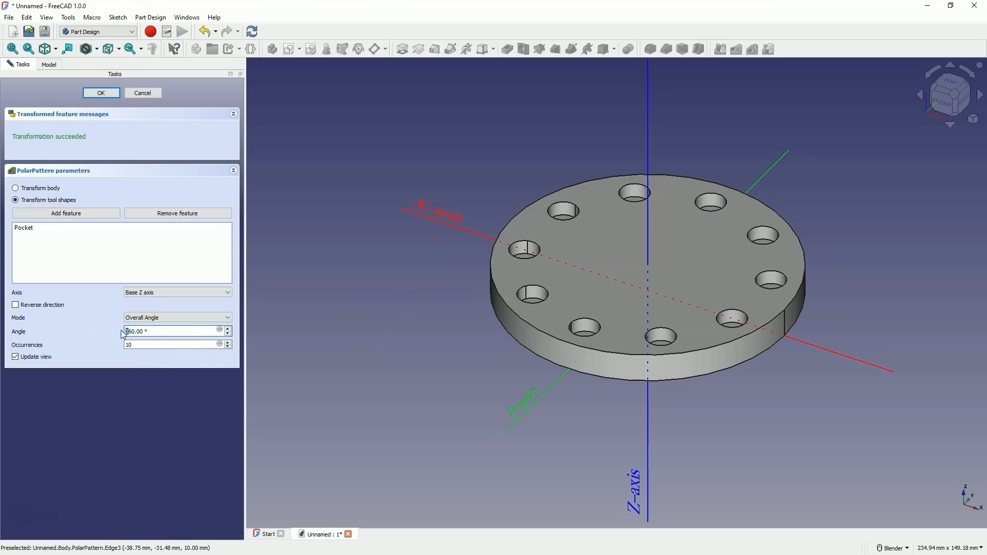
{"action": "left_click", "coordinate": [313, 314]}
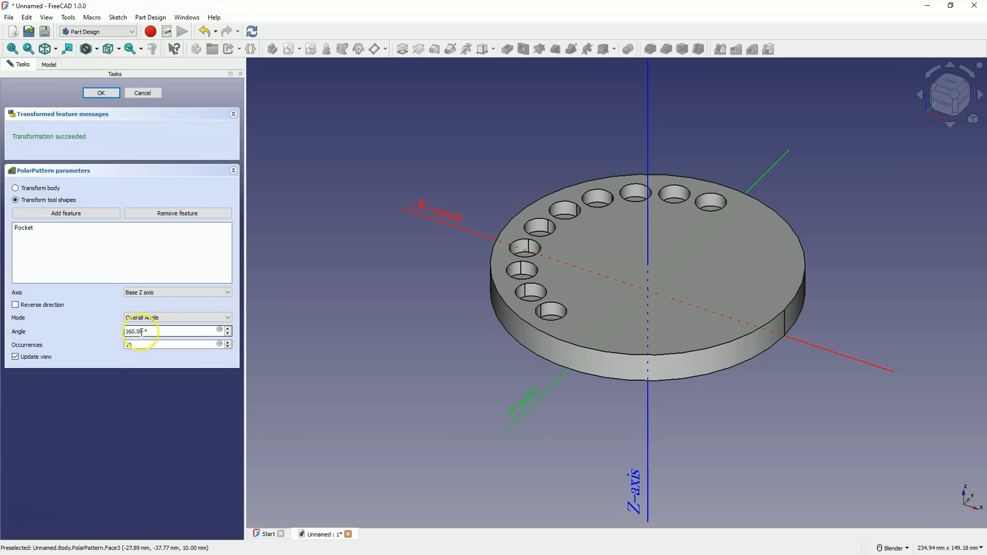
- Set the polar pattern's overall angle to 360° and finish the pattern
{"action": "left_click_drag", "start_coordinate": [129, 332], "coordinate": [124, 331]}
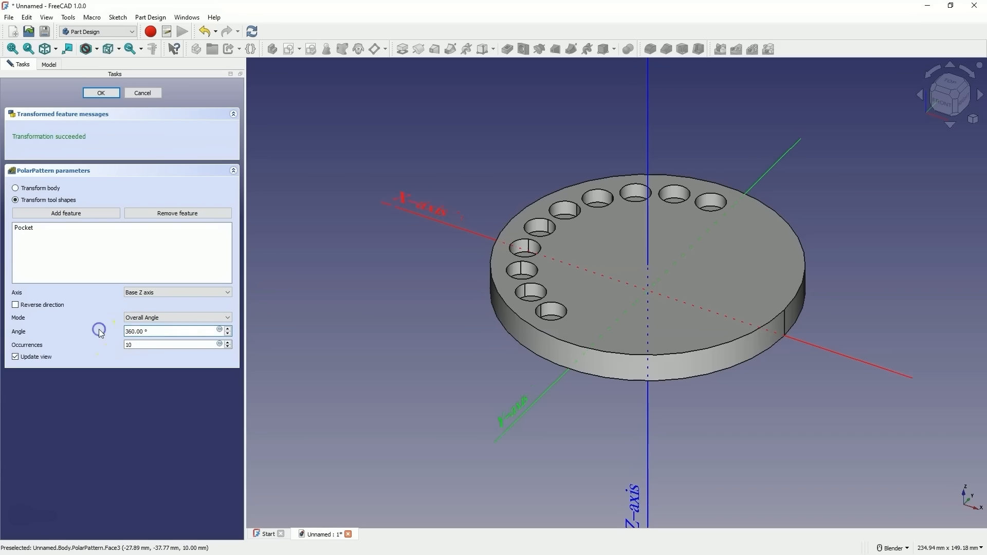
{"action": "left_click", "coordinate": [103, 93]}
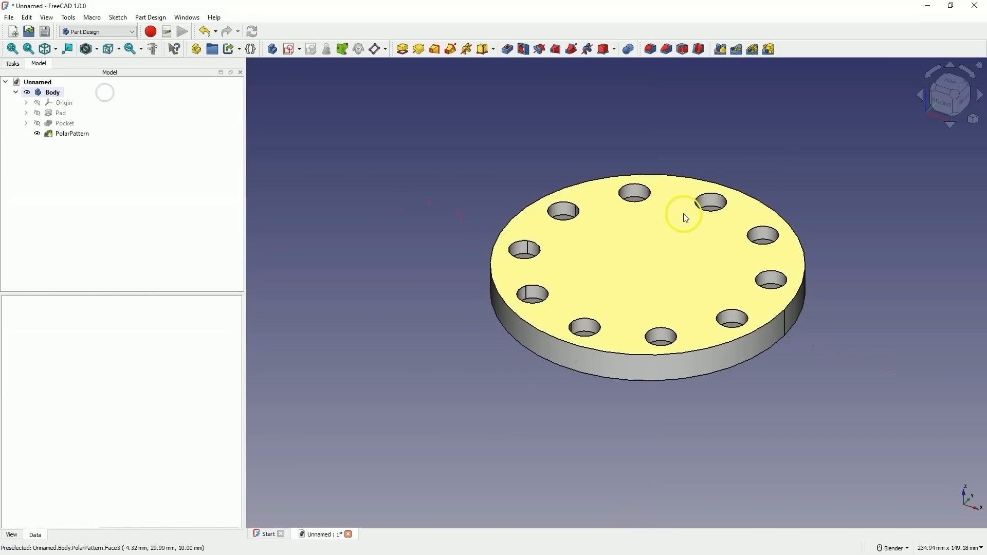
{"action": "middle_click_drag", "start_coordinate": [502, 187], "coordinate": [395, 199]}
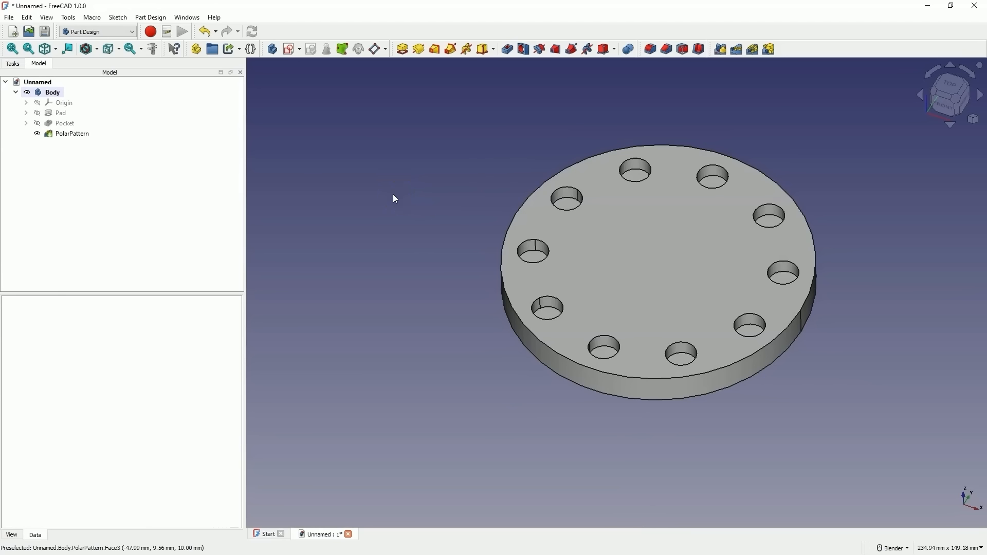
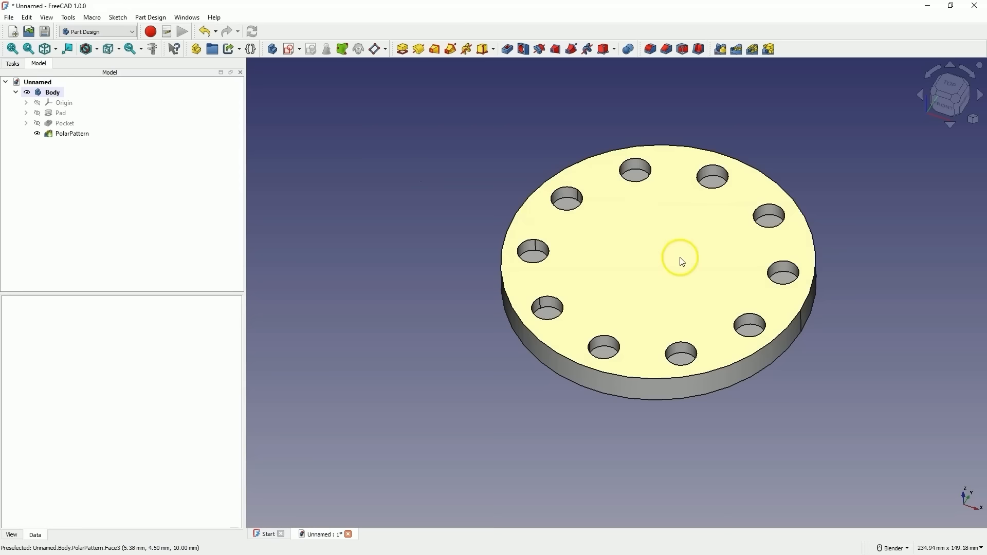
- Sketch a 40 mm by 40 mm square on the disc's top face, centred on the origin
{"action": "left_click", "coordinate": [631, 245]}
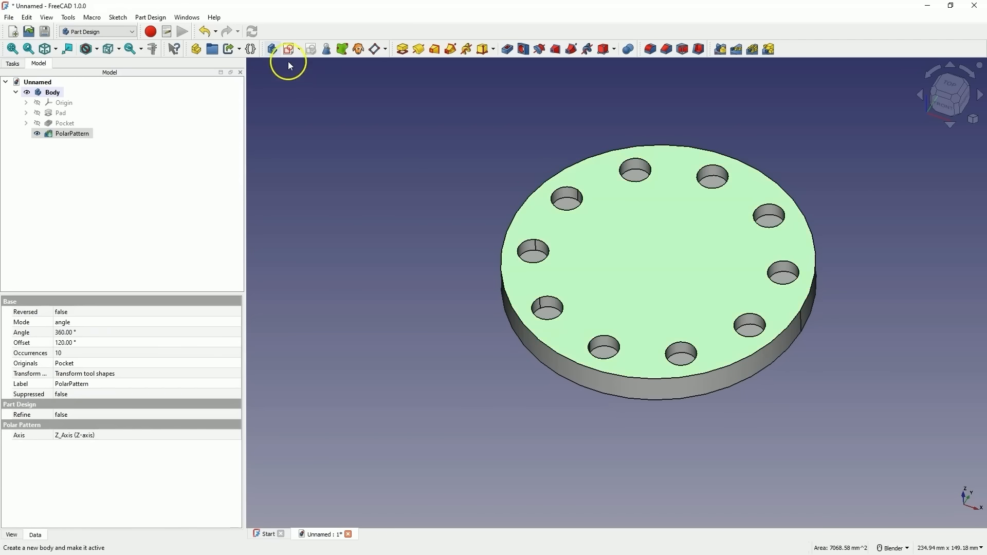
{"action": "left_click", "coordinate": [289, 50]}
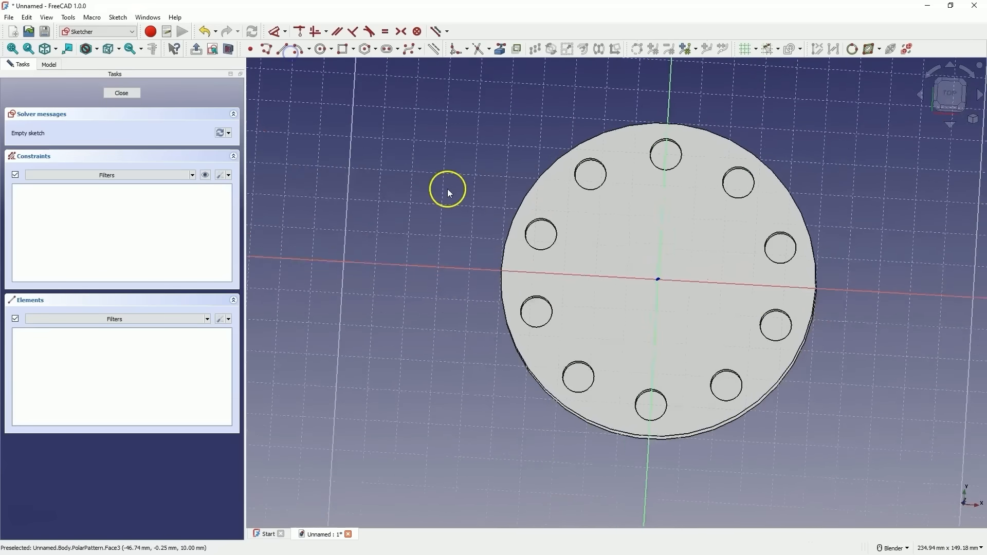
{"action": "left_click", "coordinate": [353, 49]}
{"action": "left_click", "coordinate": [363, 76]}
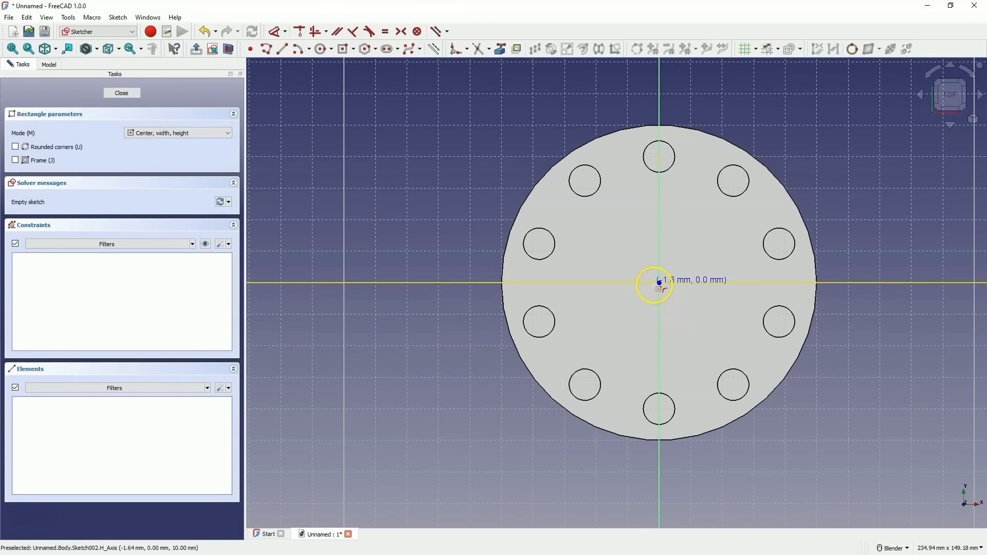
{"action": "left_click", "coordinate": [660, 282]}
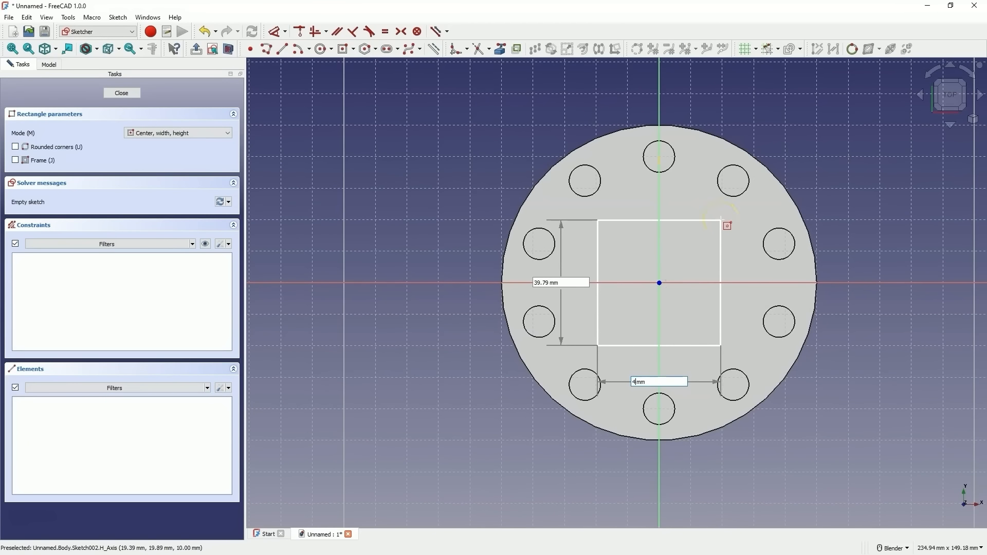
{"action": "key", "text": "Tab"}
{"action": "type", "text": "40"}
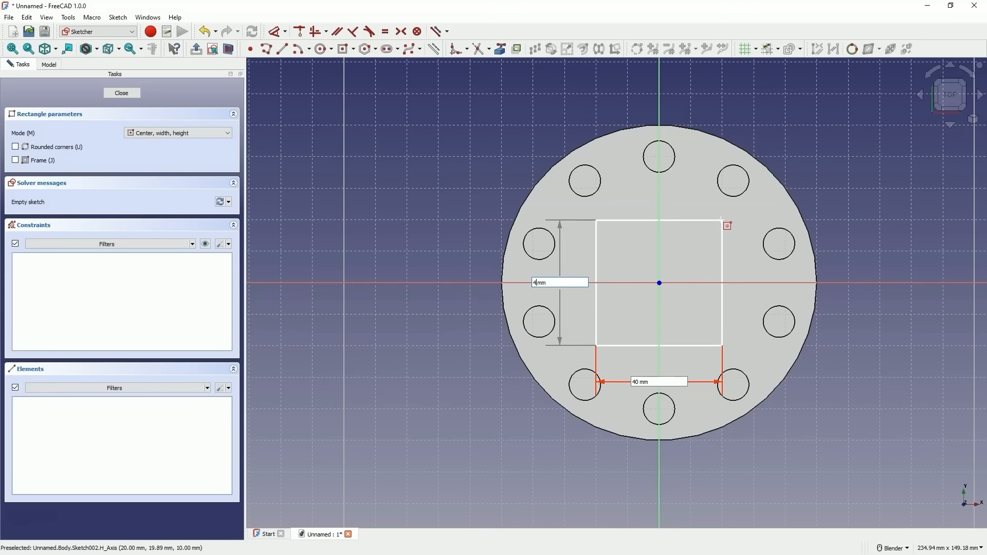
{"action": "key", "text": "Return"}
- Close the square's sketch and pad it with the default settings to form a raised block
{"action": "left_click", "coordinate": [143, 104]}
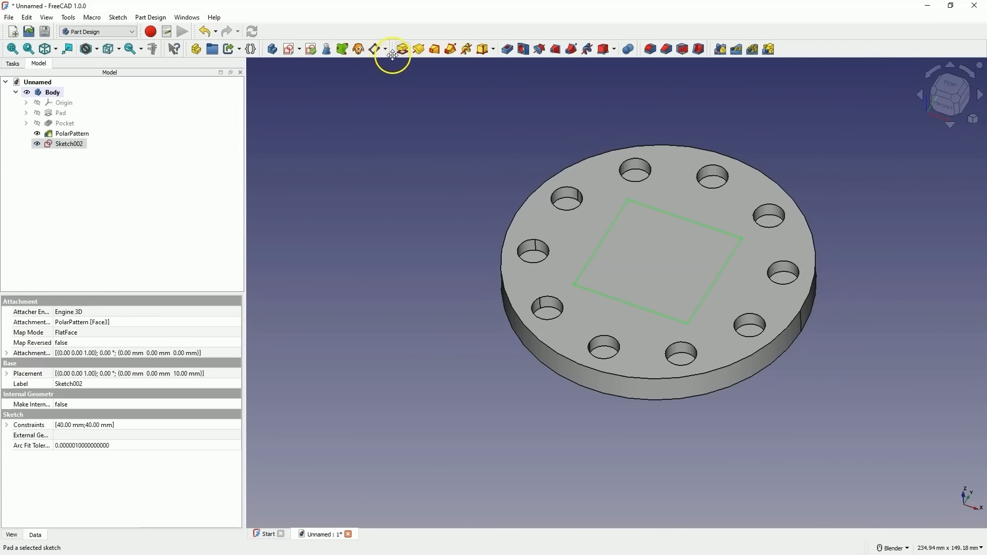
{"action": "left_click", "coordinate": [402, 50]}
{"action": "left_click", "coordinate": [91, 94]}
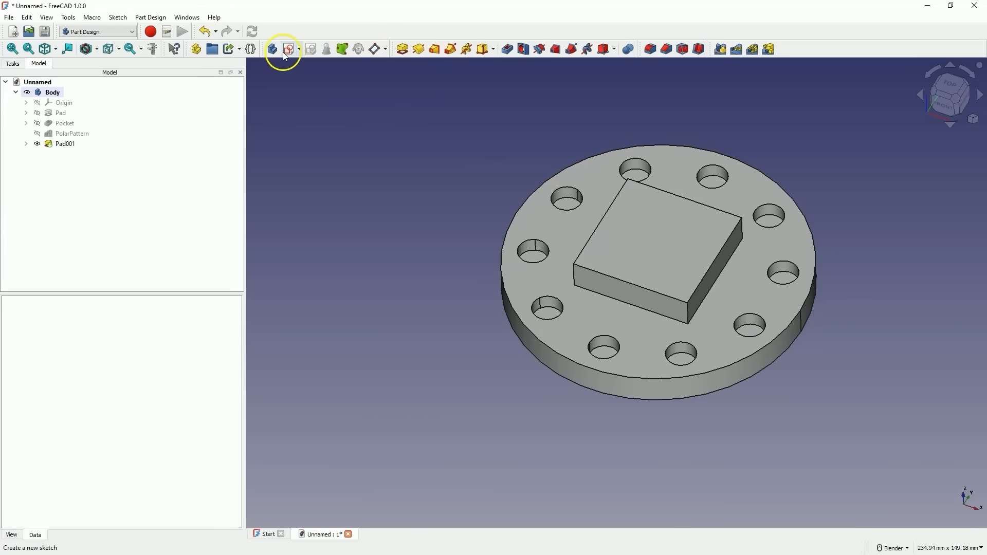
- Start a sketch on the XZ-plane, link the block's top edge as external geometry, and turn on the section view
{"action": "left_click", "coordinate": [289, 53]}
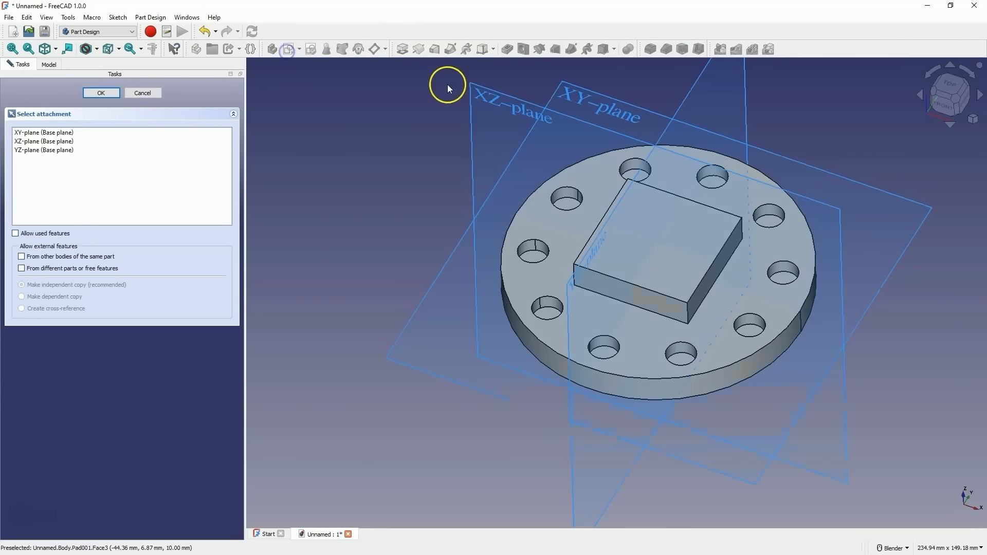
{"action": "left_click", "coordinate": [483, 98]}
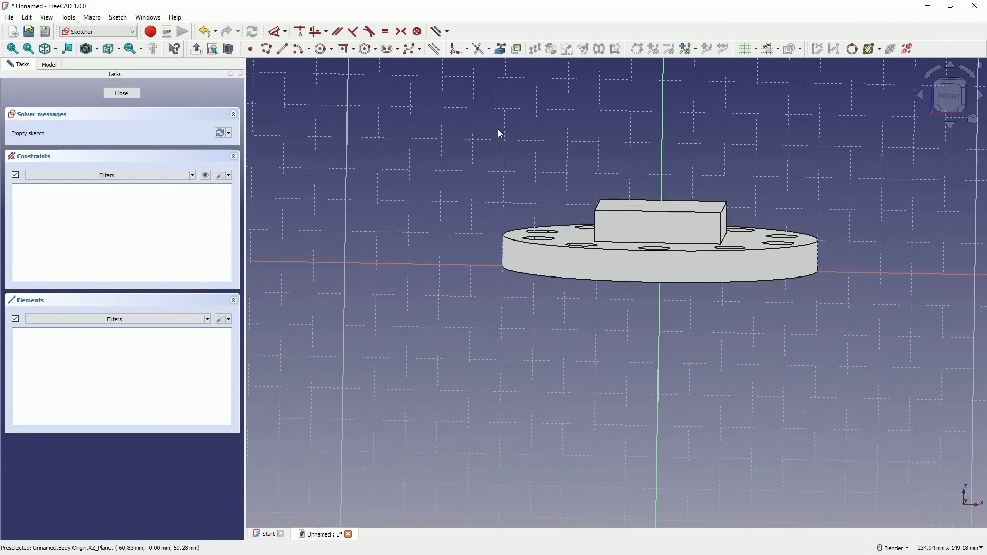
{"action": "left_click", "coordinate": [502, 50]}
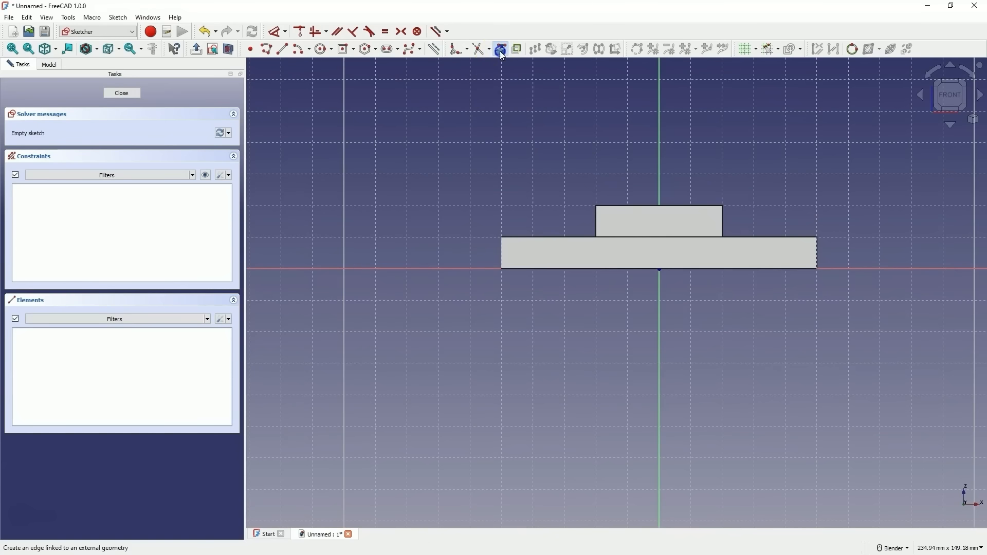
{"action": "left_click", "coordinate": [682, 208]}
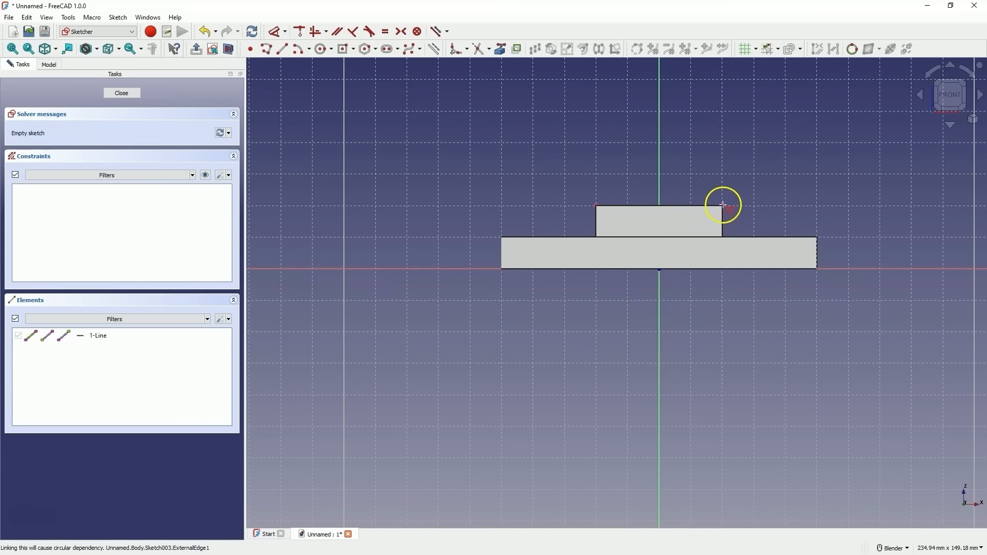
{"action": "left_click", "coordinate": [229, 50]}
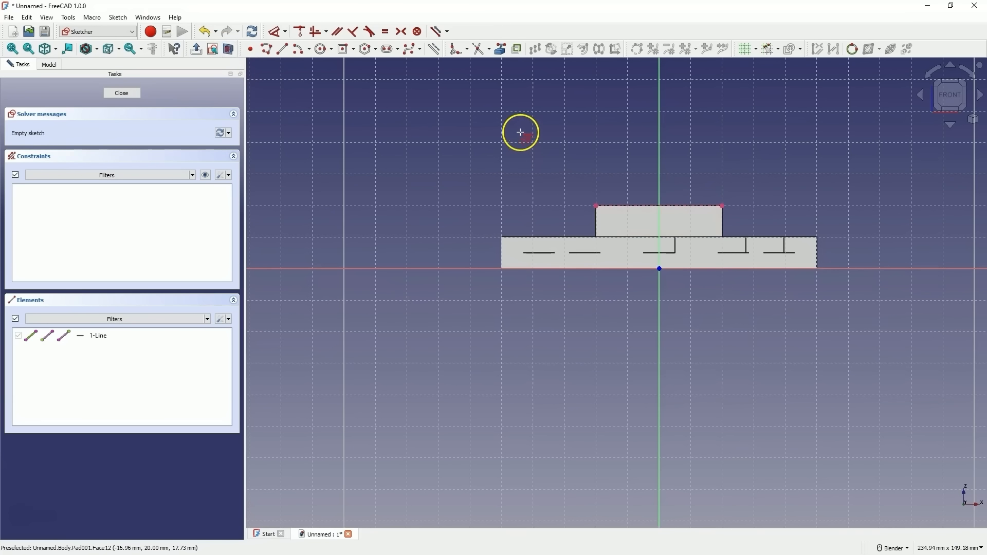
- Draw a circle about 55 mm in diameter, centred on the vertical axis above the block and passing through the block's top corner
{"action": "left_click", "coordinate": [324, 49]}
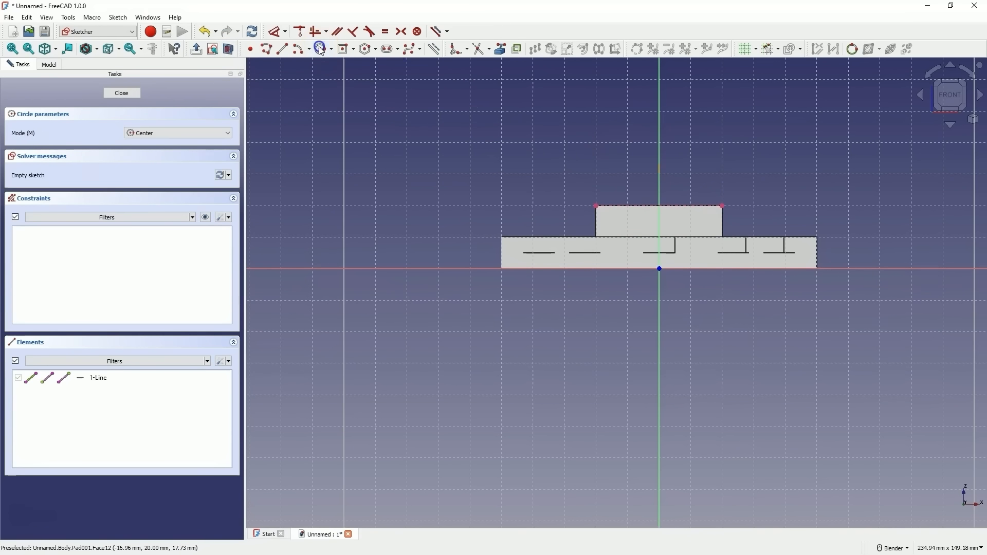
{"action": "left_click", "coordinate": [660, 141]}
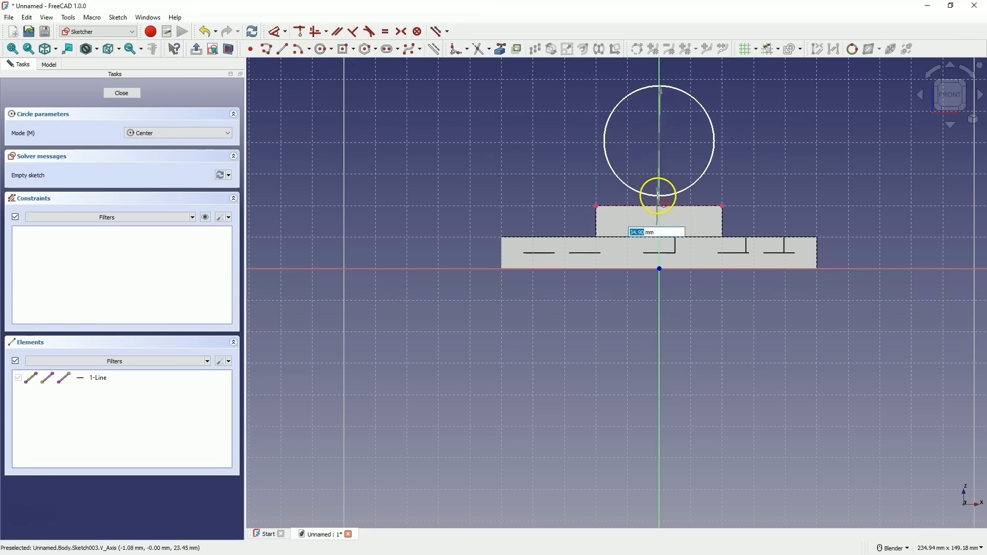
{"action": "left_click", "coordinate": [723, 206]}
{"action": "scroll", "coordinate": [679, 141], "scroll_direction": "down", "scroll_amount": 3}
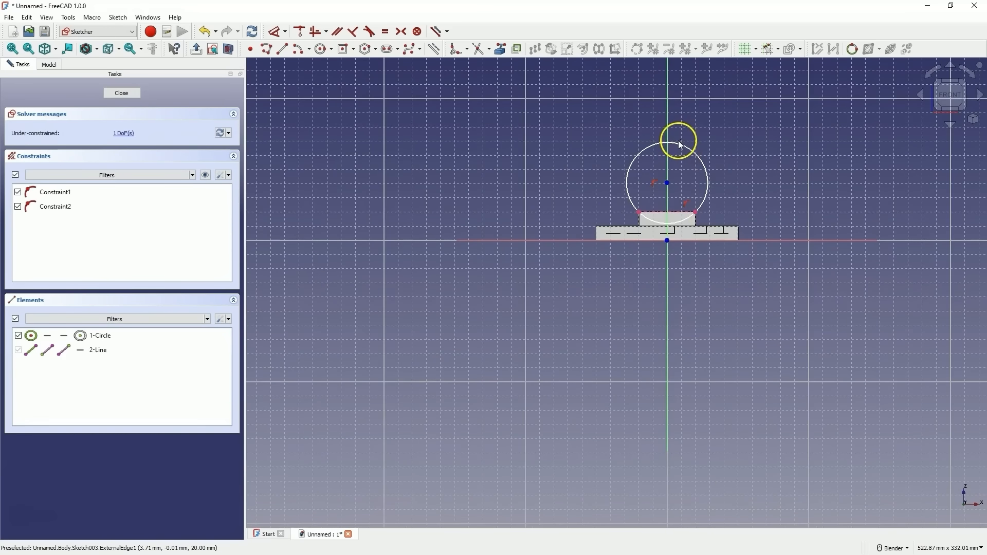
{"action": "left_click_drag", "start_coordinate": [682, 145], "coordinate": [681, 152]}
- Dimension the circle's diameter as 50 mm
{"action": "left_click", "coordinate": [278, 31]}
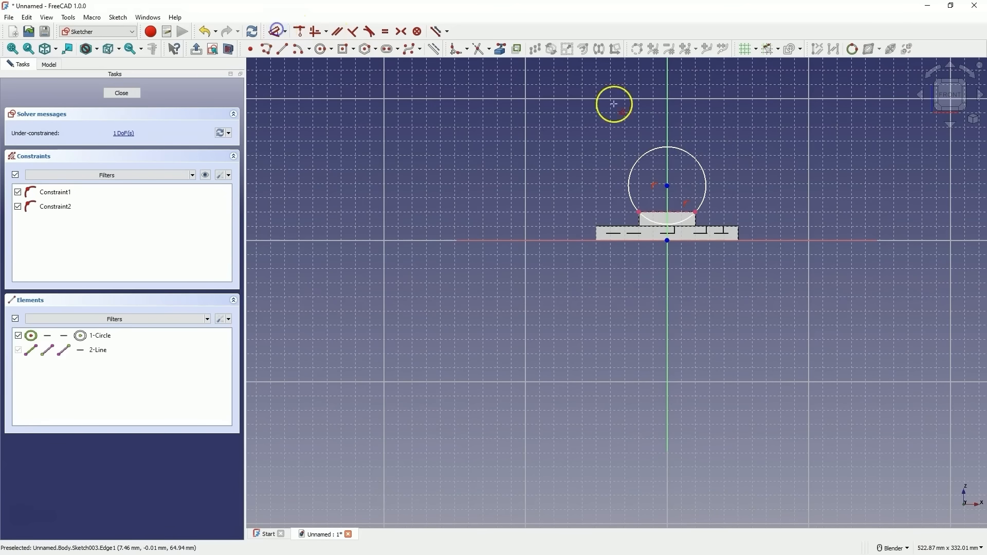
{"action": "left_click", "coordinate": [679, 145]}
{"action": "left_click", "coordinate": [727, 151]}
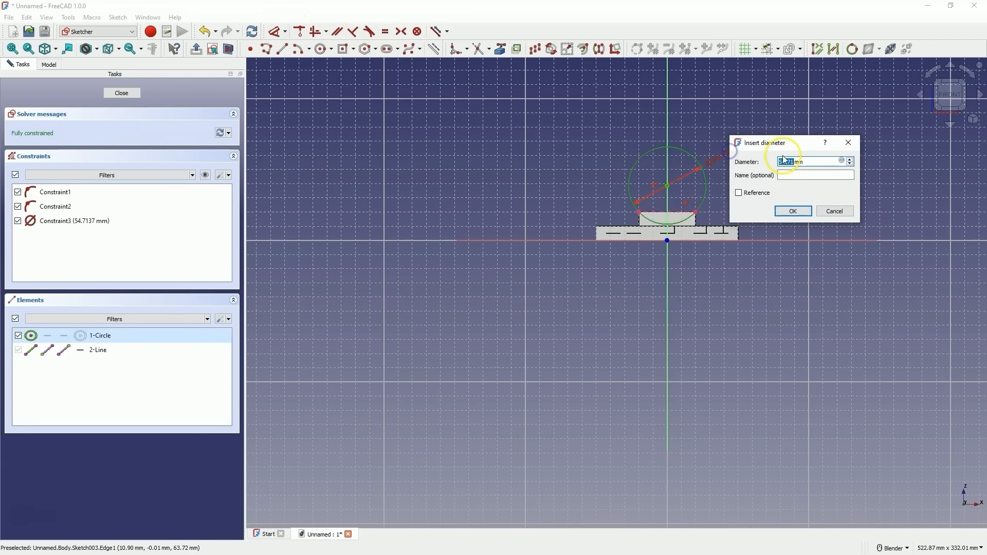
{"action": "type", "text": "50"}
{"action": "key", "text": "Return"}
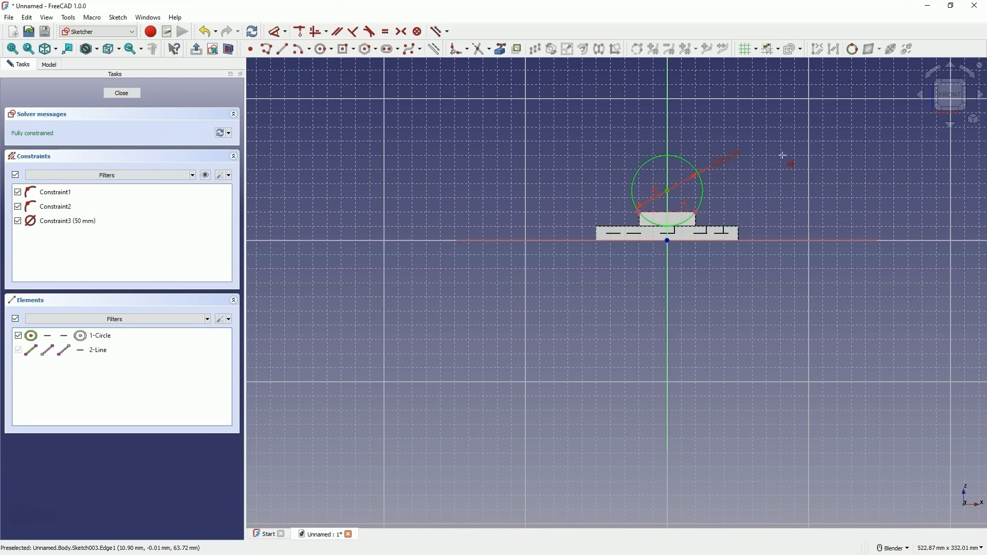
- Draw a vertical line about 58 mm long on the vertical axis, from above the circle to below it
{"action": "left_click", "coordinate": [282, 49]}
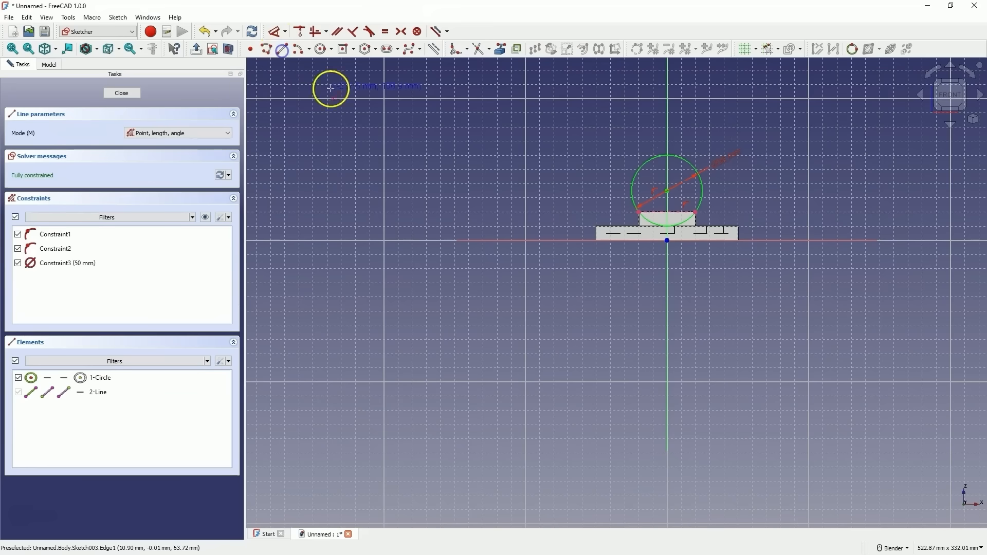
{"action": "scroll", "coordinate": [672, 165], "scroll_direction": "up", "scroll_amount": 4}
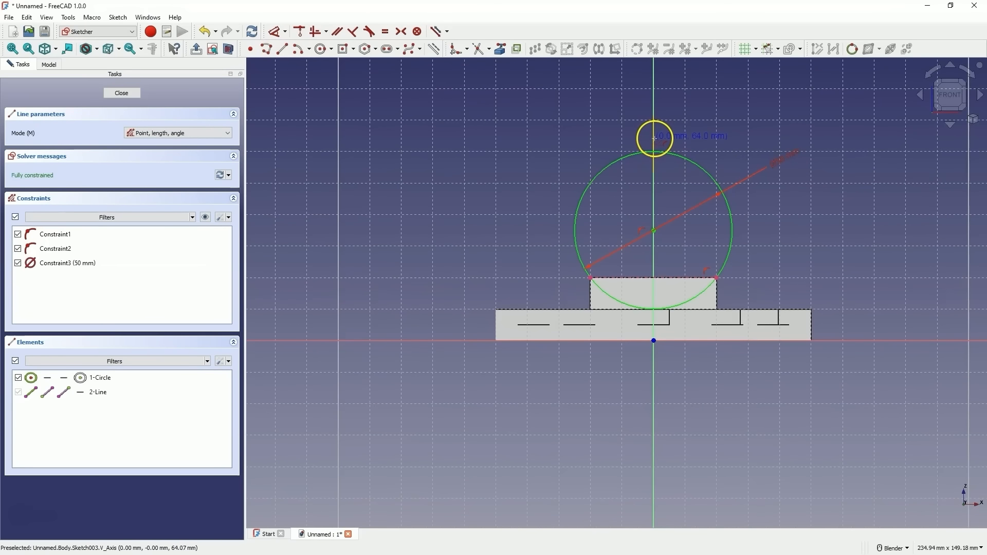
{"action": "left_click", "coordinate": [654, 138]}
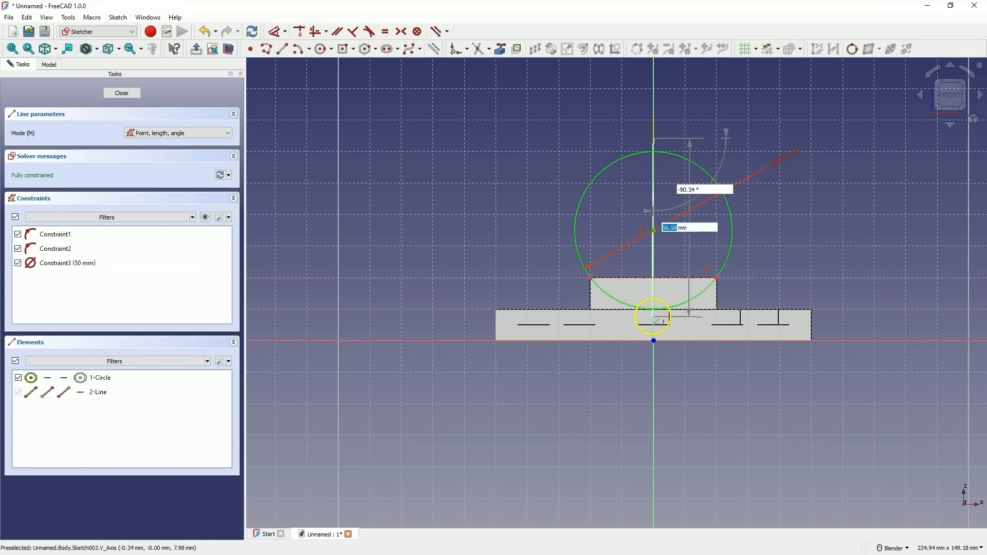
{"action": "left_click", "coordinate": [687, 330]}
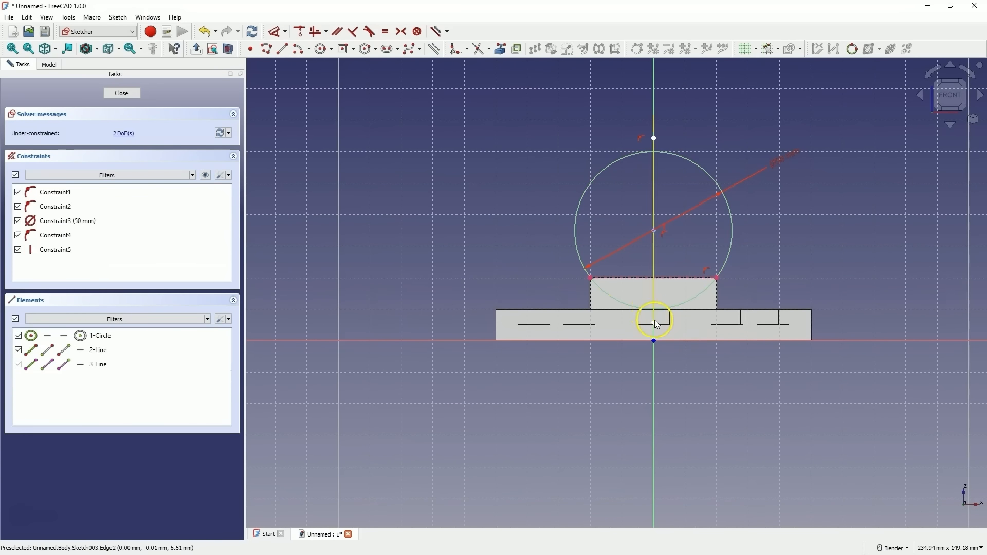
- Constrain both endpoints of the vertical line to lie on the circle
{"action": "left_click", "coordinate": [655, 323]}
{"action": "left_click", "coordinate": [677, 310]}
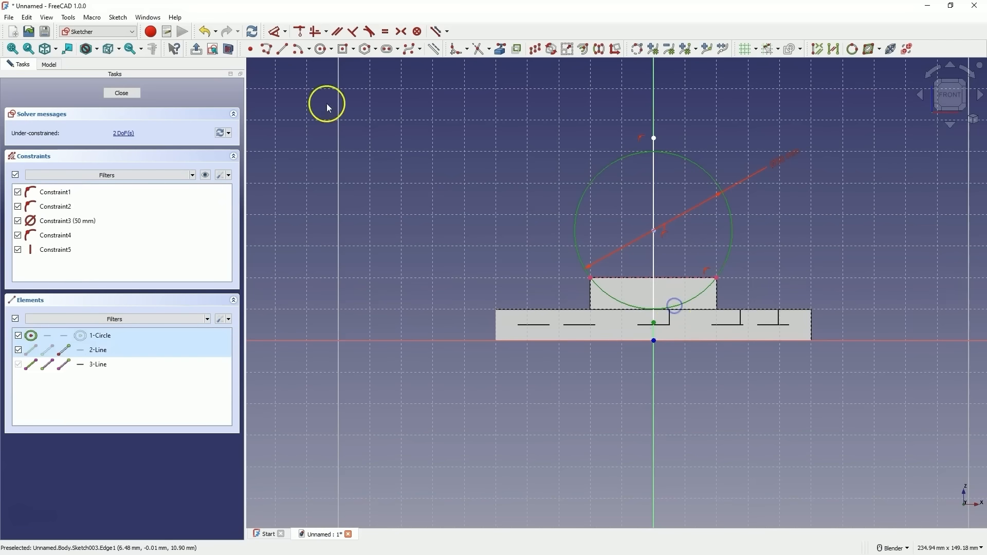
{"action": "left_click", "coordinate": [299, 31]}
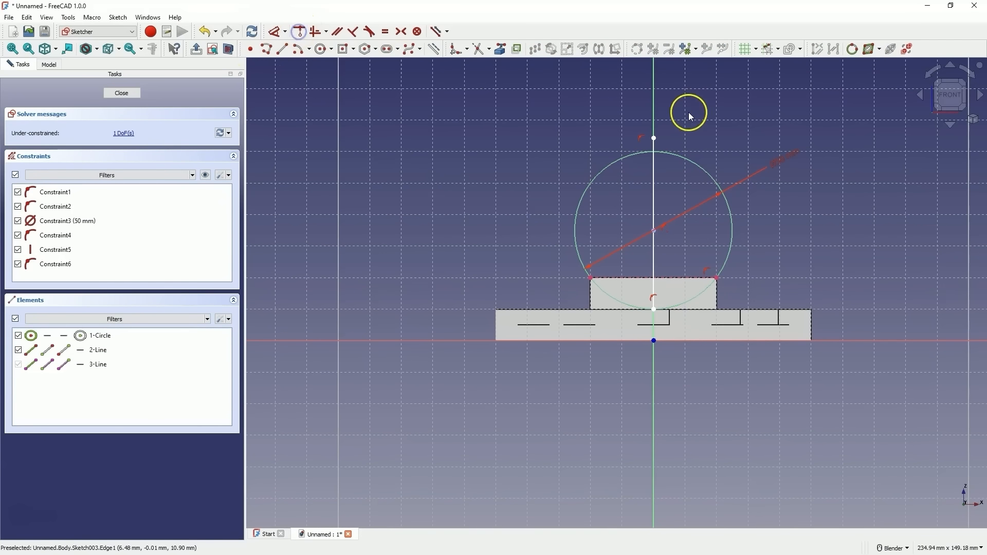
{"action": "left_click", "coordinate": [655, 138]}
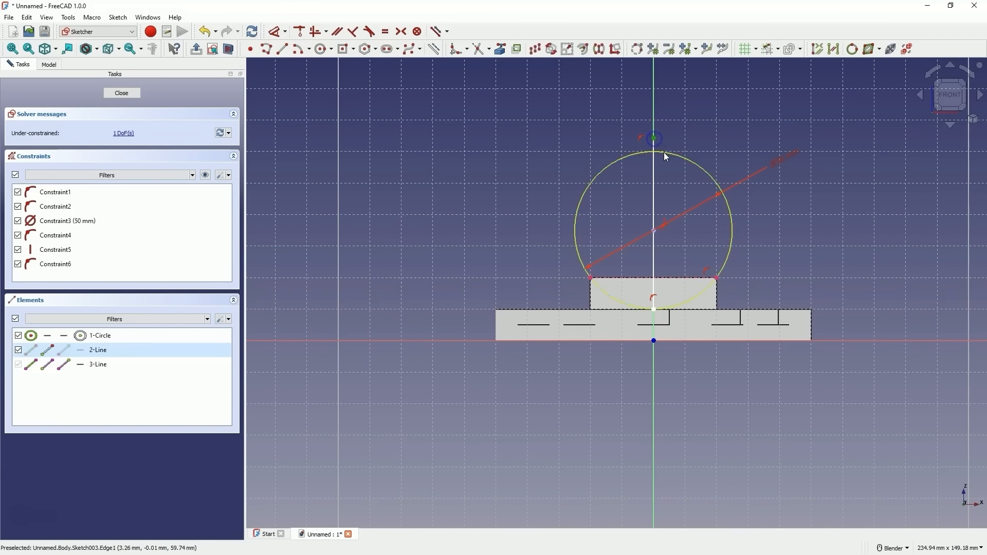
{"action": "left_click", "coordinate": [665, 152]}
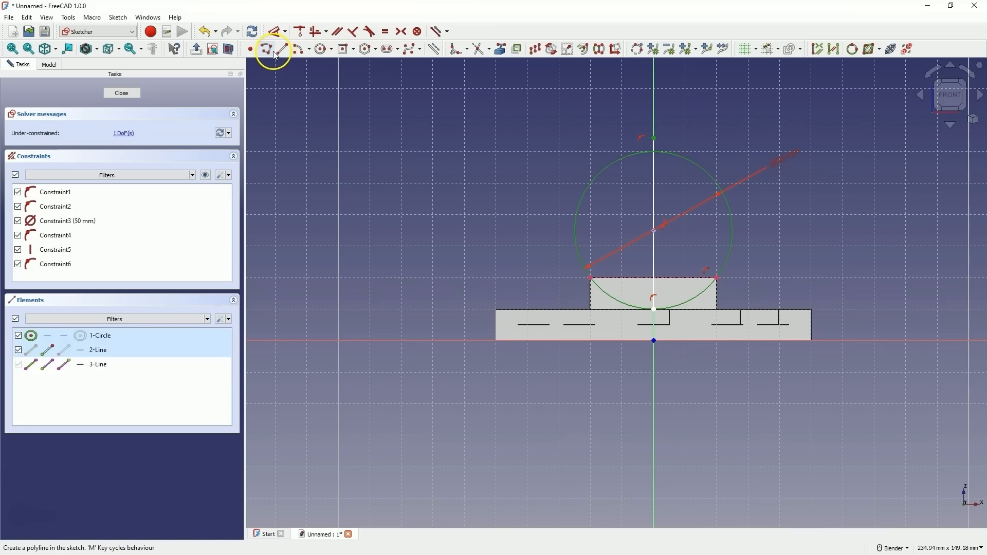
{"action": "left_click", "coordinate": [302, 31]}
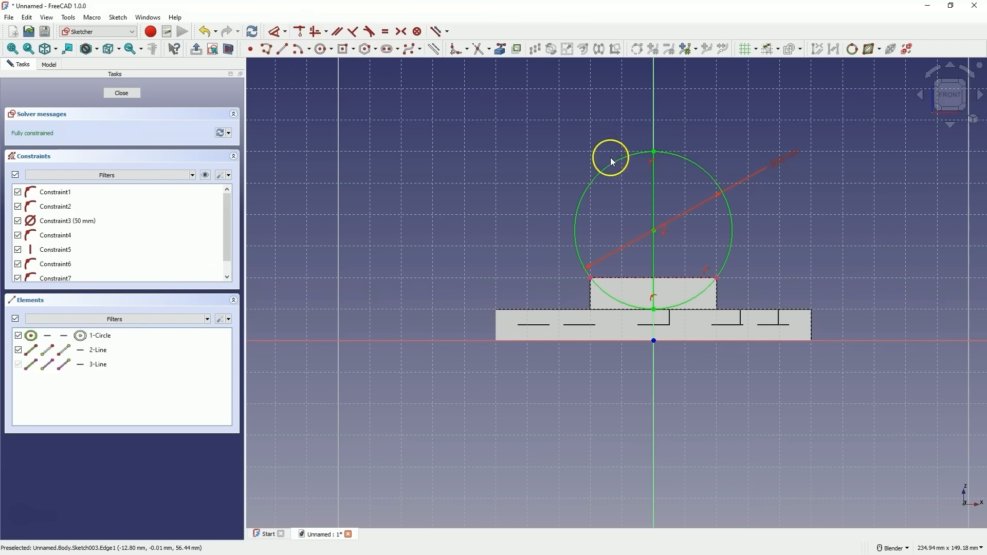
- Trim away the half of the circle on the negative X side, leaving a semicircle closed by the vertical line
{"action": "left_click", "coordinate": [478, 54]}
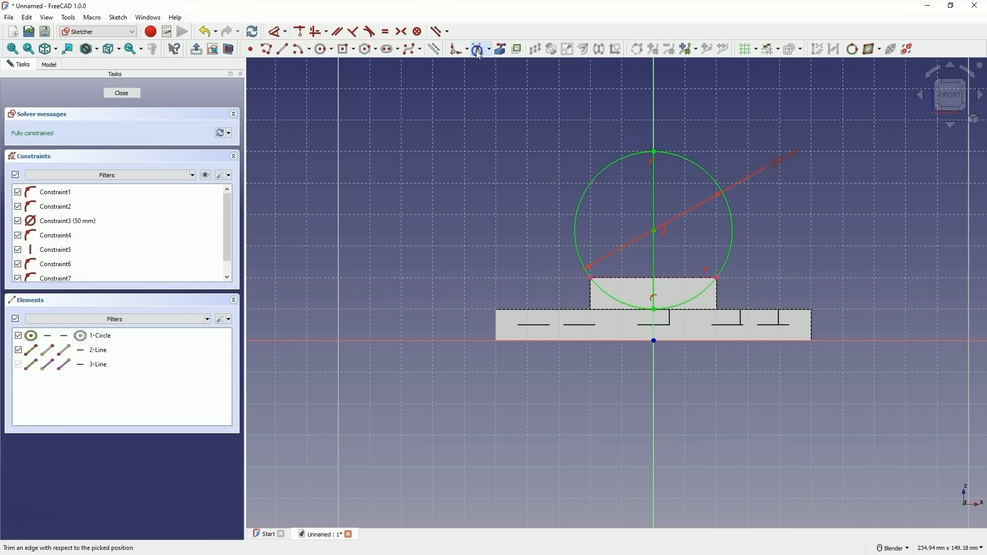
{"action": "left_click", "coordinate": [633, 155]}
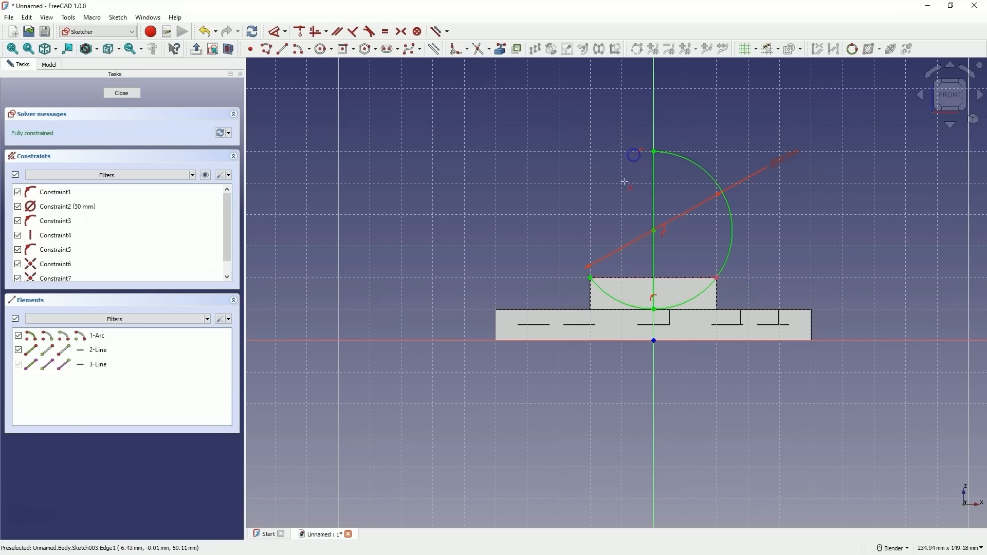
{"action": "left_click", "coordinate": [613, 296]}
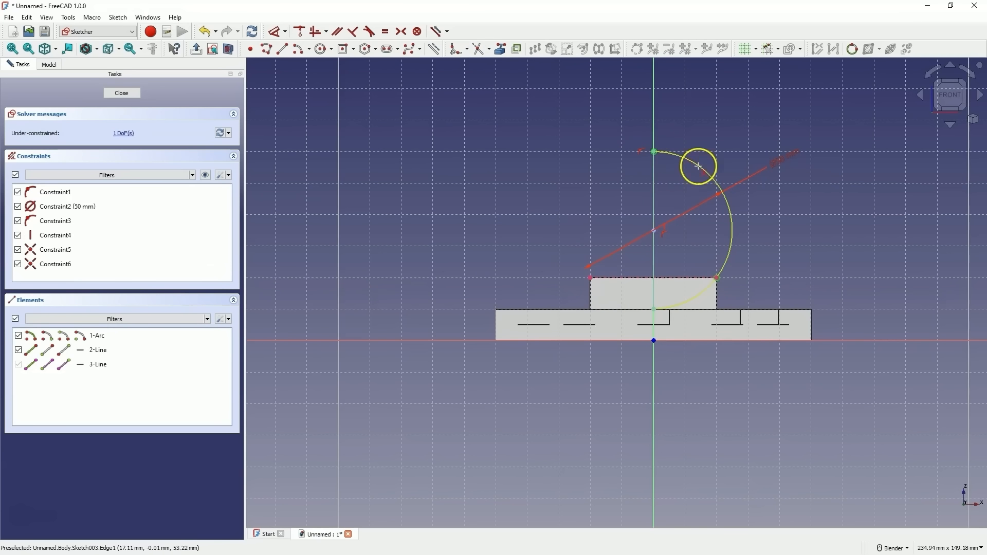
{"action": "right_click", "coordinate": [567, 186]}
- Constrain the arc to pass through the block's top corner again and close the sketch
{"action": "left_click_drag", "start_coordinate": [653, 230], "coordinate": [655, 224]}
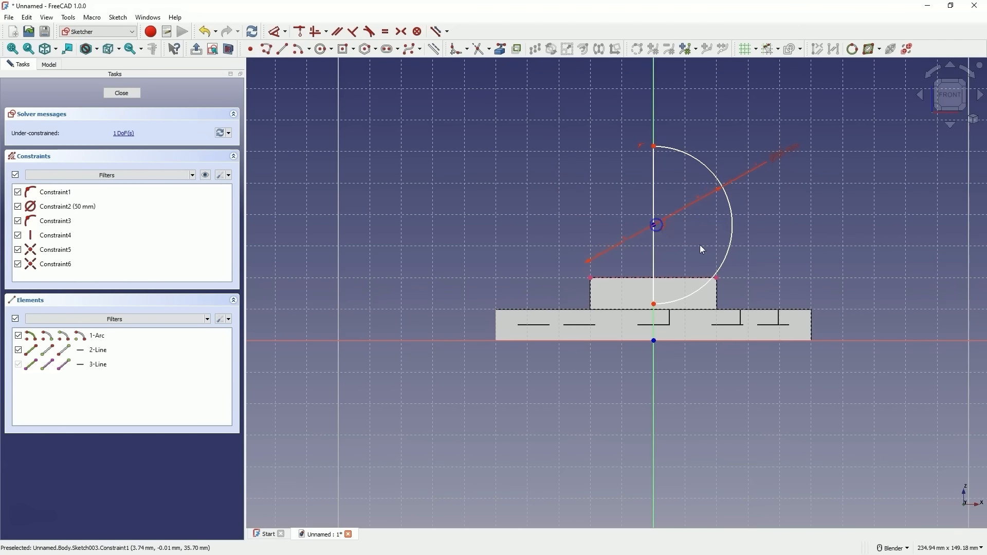
{"action": "left_click", "coordinate": [720, 272]}
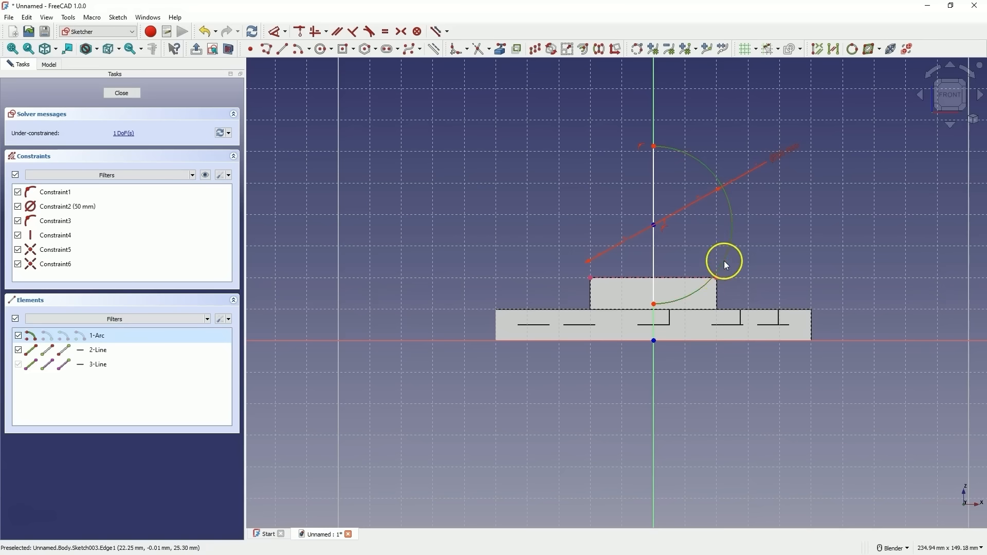
{"action": "left_click", "coordinate": [718, 279]}
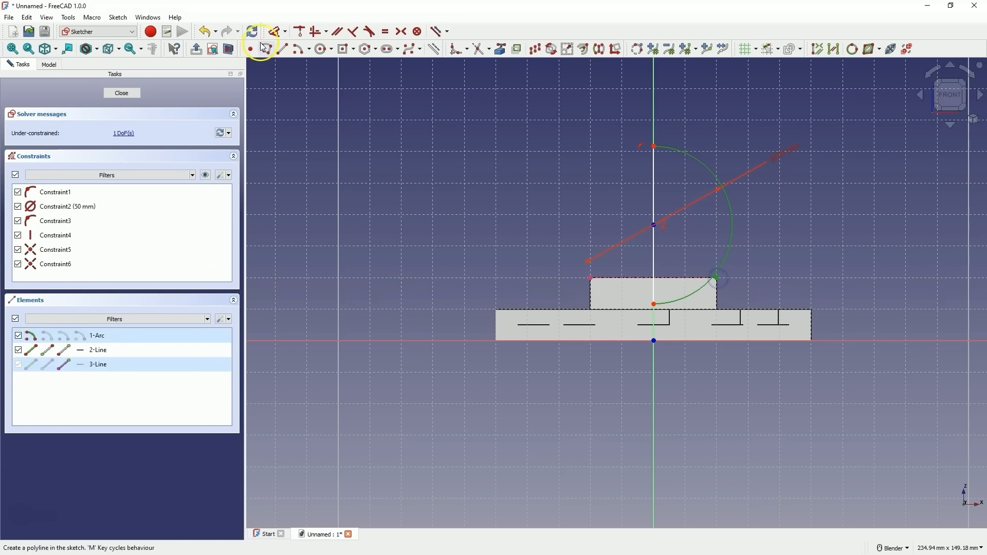
{"action": "left_click", "coordinate": [291, 33]}
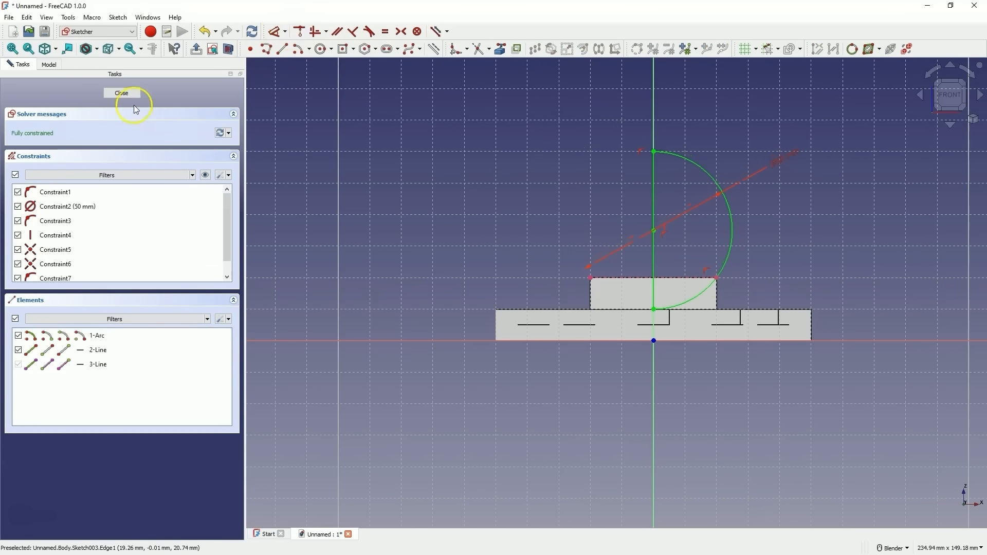
{"action": "left_click", "coordinate": [123, 94]}
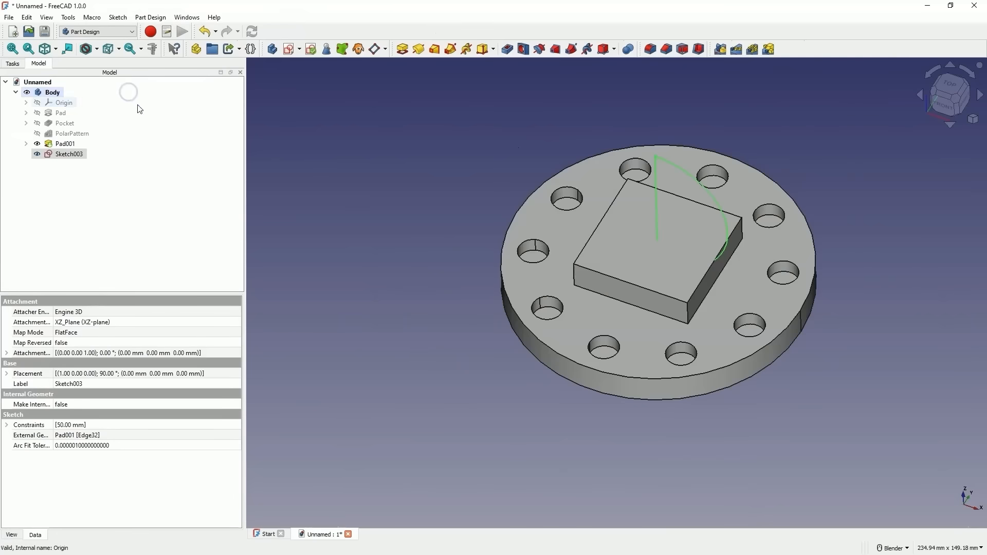
- Revolve the semicircle profile 360° about the vertical sketch axis to form a sphere on the block
{"action": "left_click", "coordinate": [420, 51]}
{"action": "left_click", "coordinate": [110, 93]}
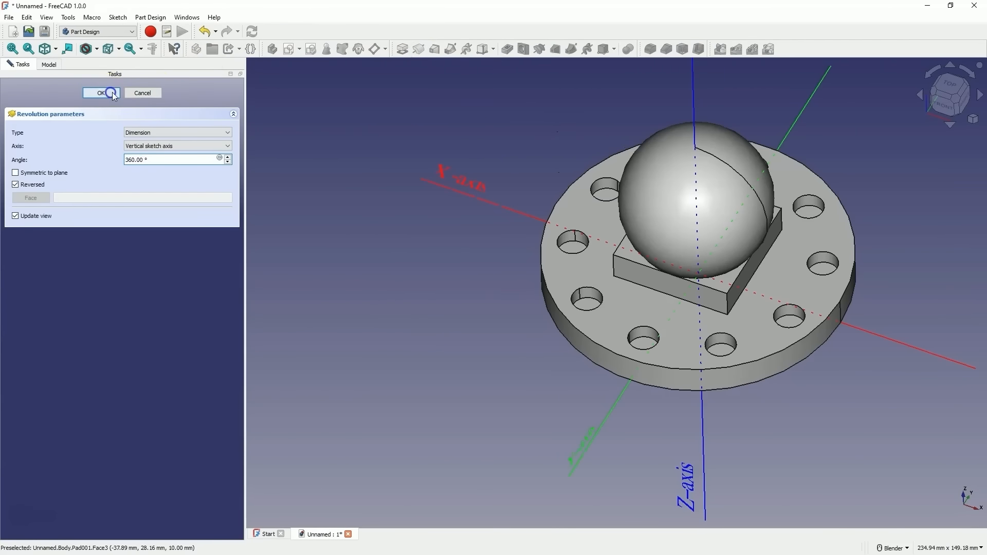
{"action": "middle_click_drag", "start_coordinate": [758, 208], "coordinate": [704, 255]}
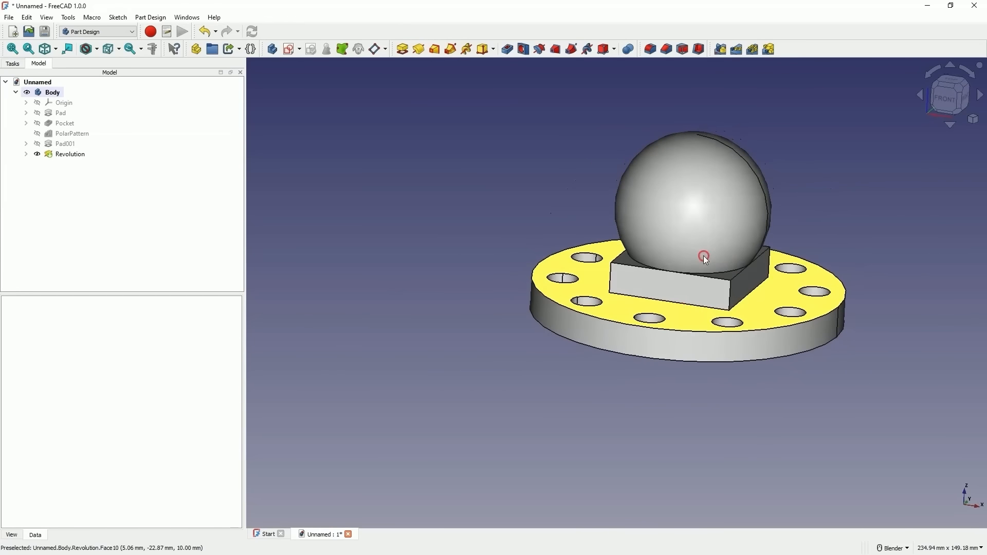
- Start a sketch on the XZ plane and project the sphere's outline arc into it as external geometry
{"action": "left_click", "coordinate": [291, 49]}
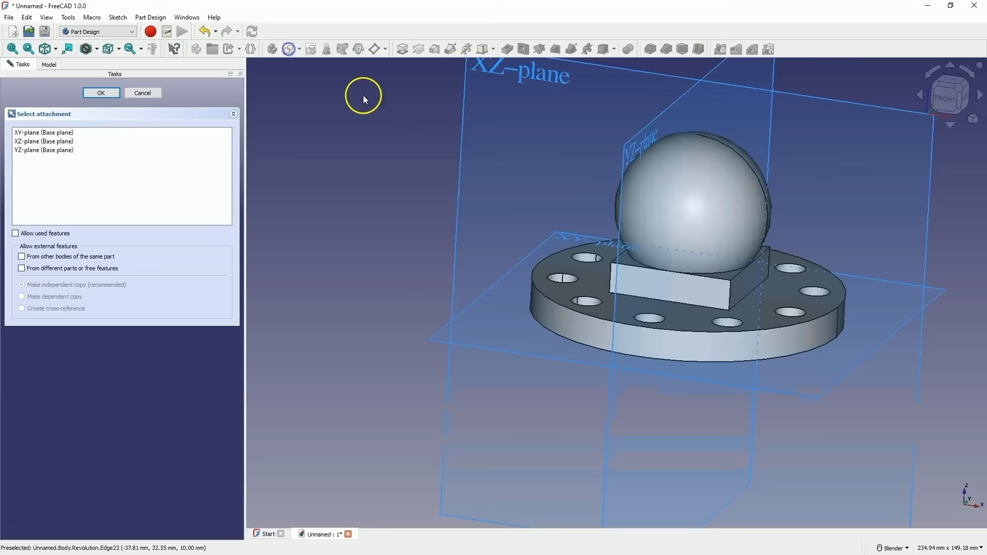
{"action": "left_click", "coordinate": [525, 75]}
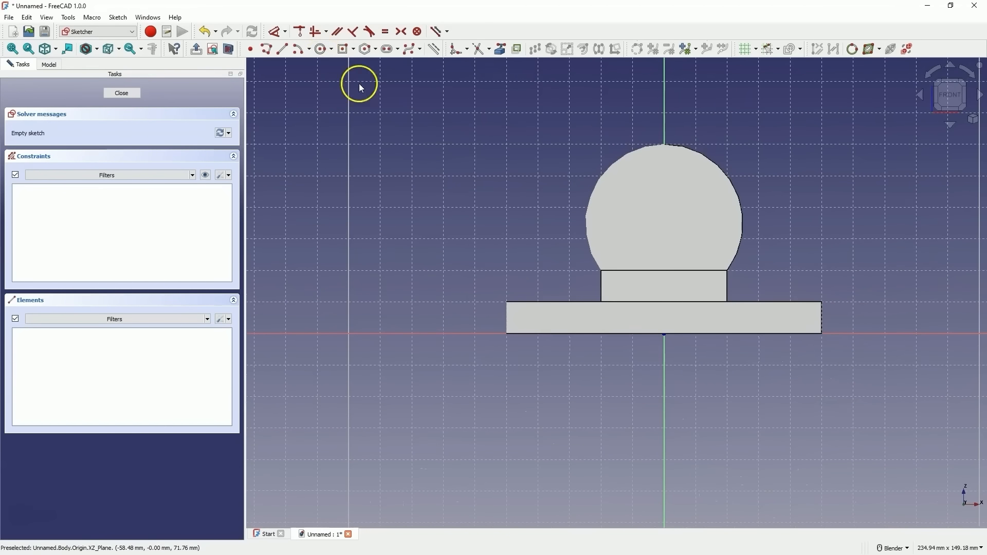
{"action": "left_click", "coordinate": [502, 49]}
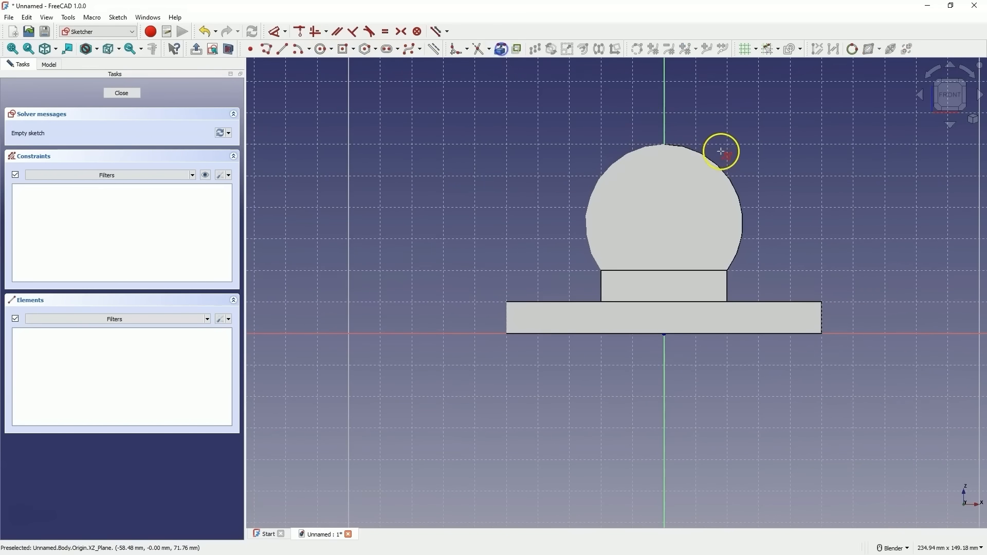
{"action": "left_click", "coordinate": [707, 156]}
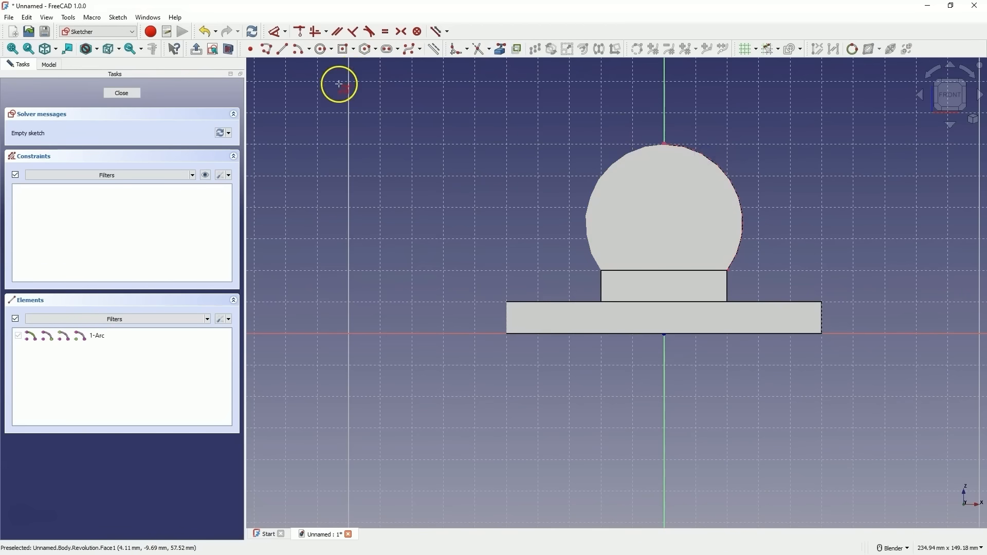
- Draw a small circle centred on the projected arc, just beside the top of the sphere, and close the sketch
{"action": "left_click", "coordinate": [323, 49]}
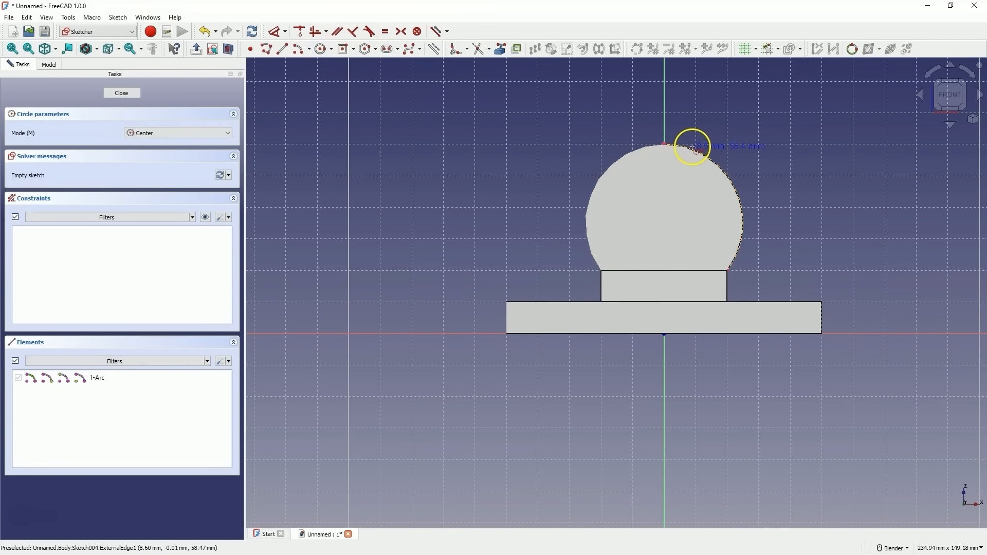
{"action": "left_click", "coordinate": [692, 148]}
{"action": "left_click", "coordinate": [704, 160]}
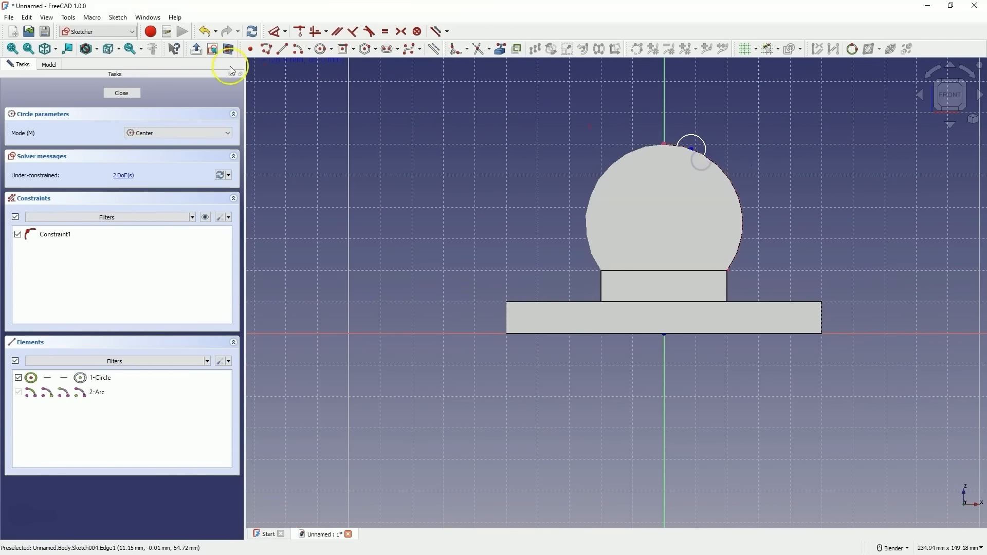
{"action": "left_click", "coordinate": [122, 94]}
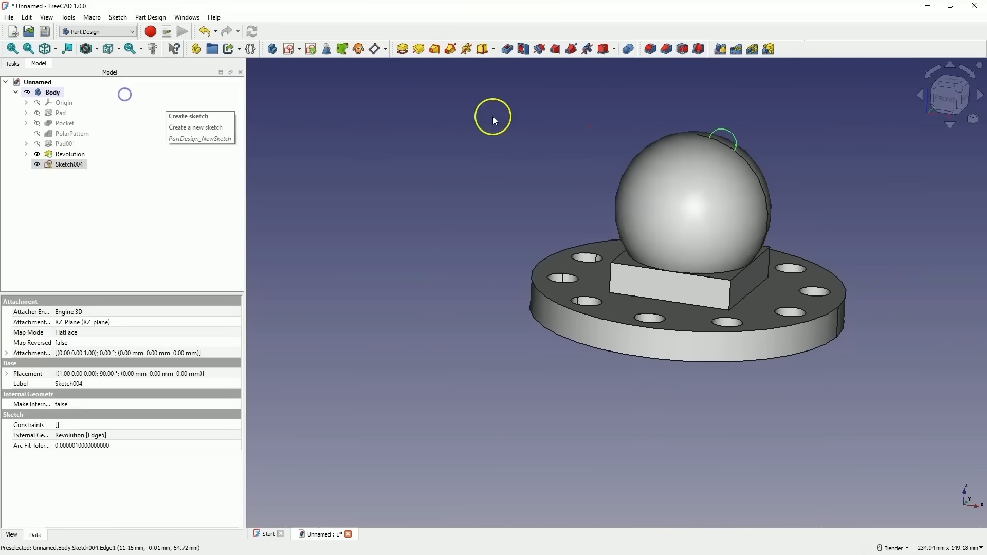
- Cut a 360° groove around the top of the sphere by revolving the small circle about the vertical sketch axis
{"action": "left_click", "coordinate": [538, 50]}
{"action": "left_click", "coordinate": [93, 96]}
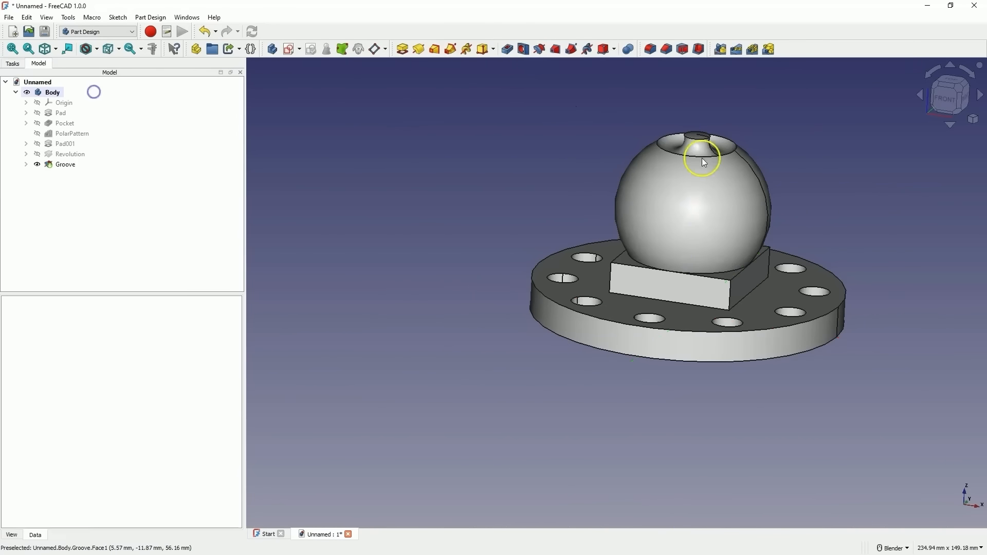
- Fillet the two vertical edges of the square block's front face
{"action": "middle_click_drag", "start_coordinate": [515, 154], "coordinate": [492, 165]}
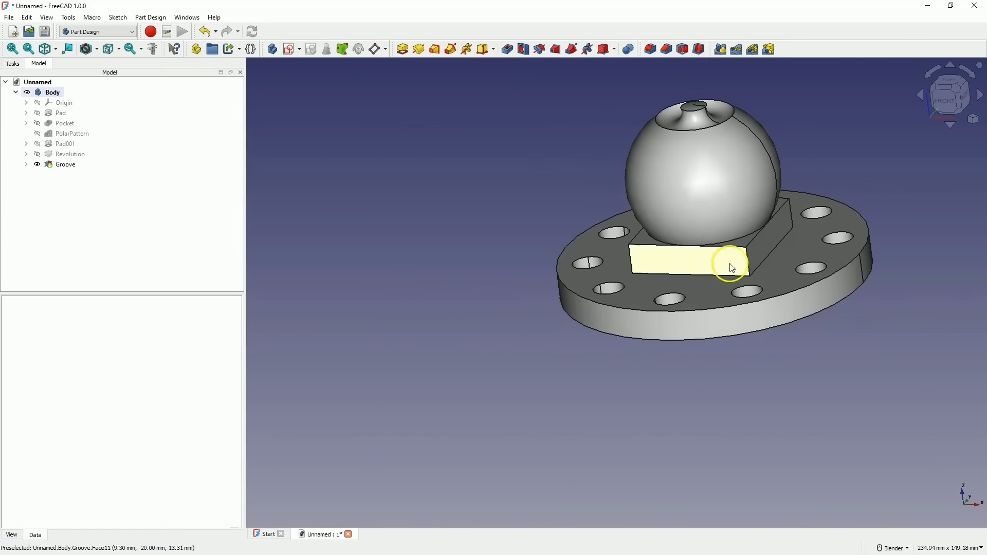
{"action": "left_click", "coordinate": [748, 263]}
{"action": "left_click", "coordinate": [633, 254], "text": "ctrl"}
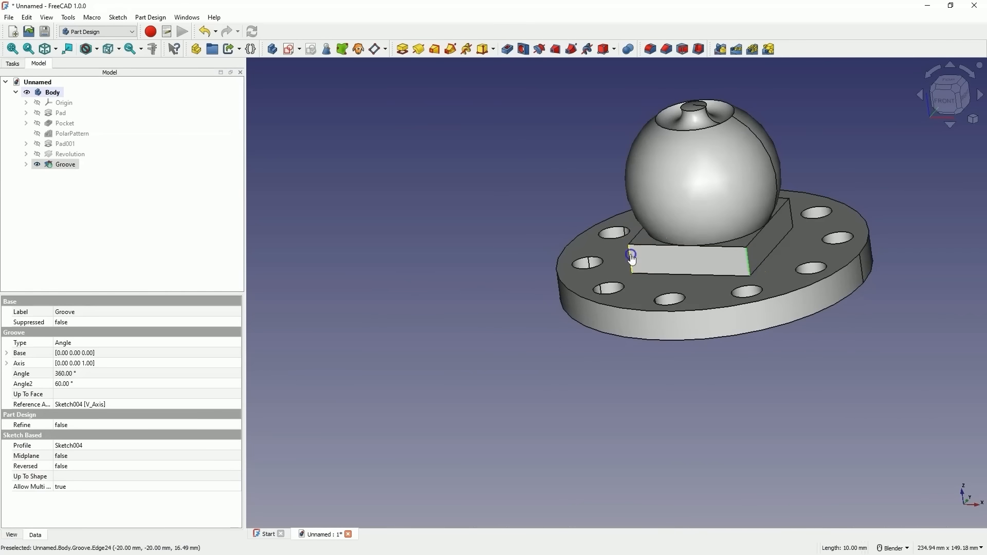
{"action": "left_click", "coordinate": [650, 49]}
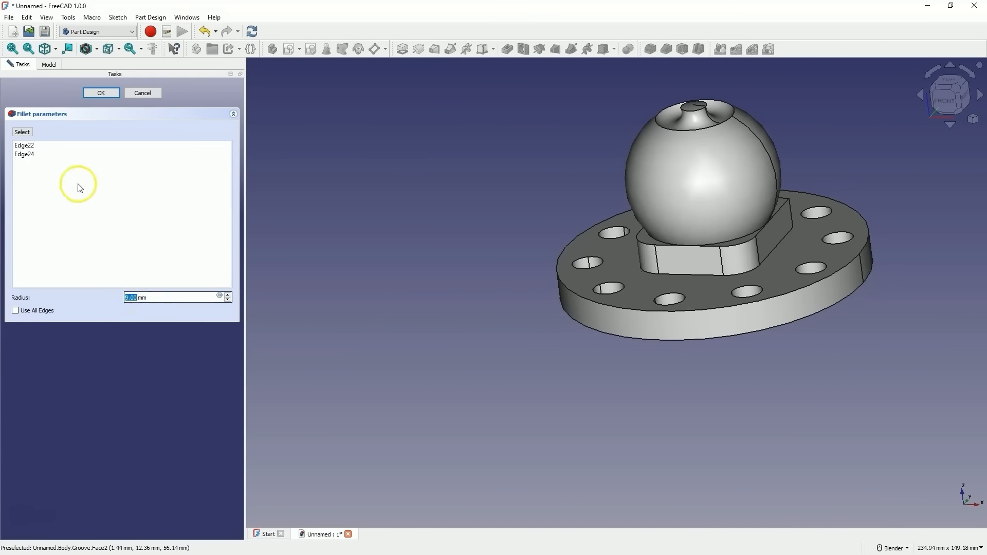
{"action": "left_click", "coordinate": [92, 93]}
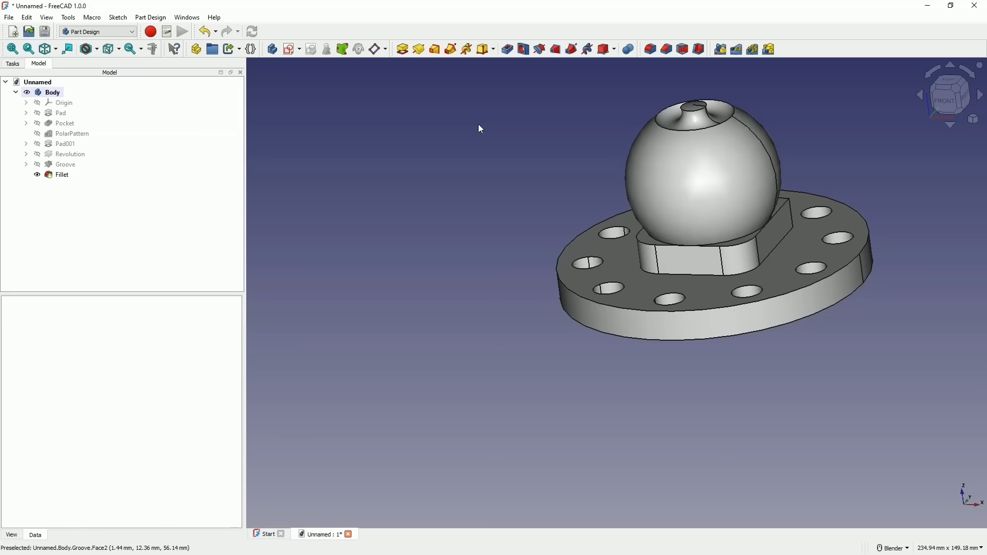
{"action": "left_click", "coordinate": [388, 278]}
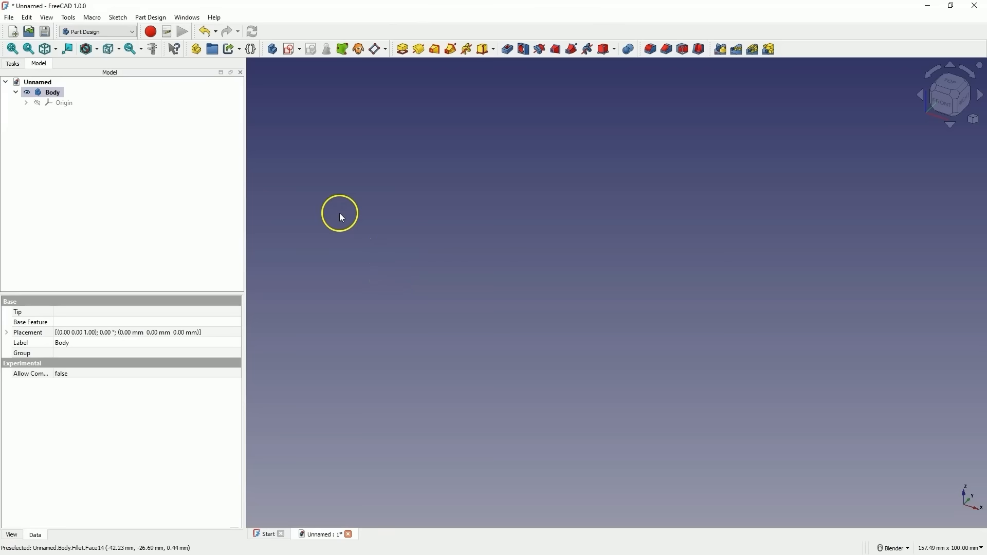
- Sketch a 100 × 70 mm rectangle centred on the origin on the XY plane of the empty body, and close the sketch
{"action": "left_click", "coordinate": [291, 50]}
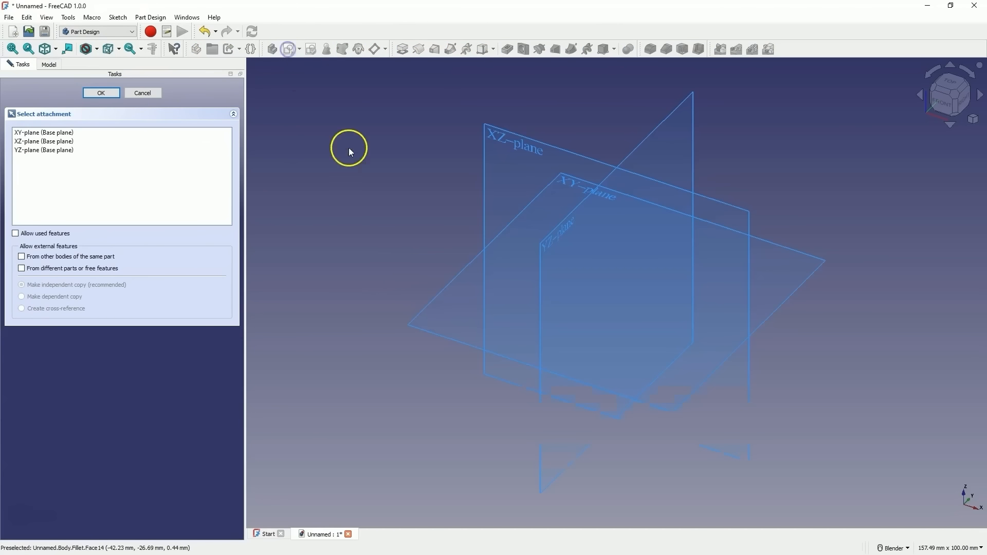
{"action": "left_click", "coordinate": [564, 186]}
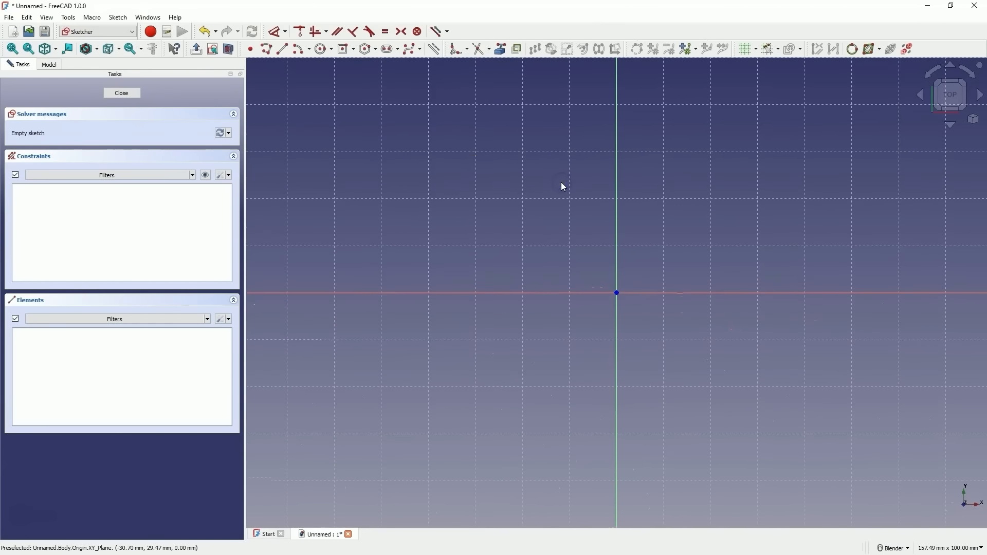
{"action": "left_click", "coordinate": [343, 50]}
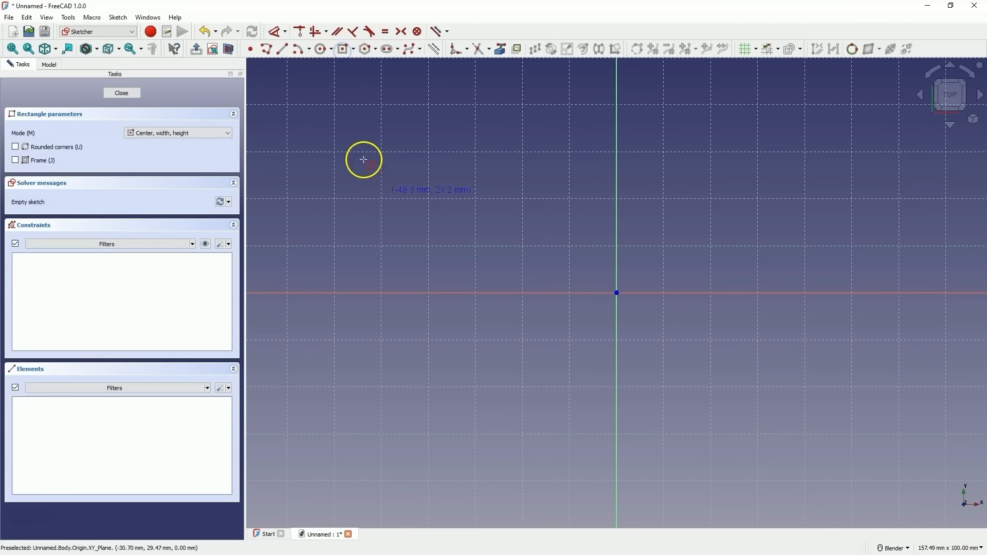
{"action": "left_click", "coordinate": [617, 293]}
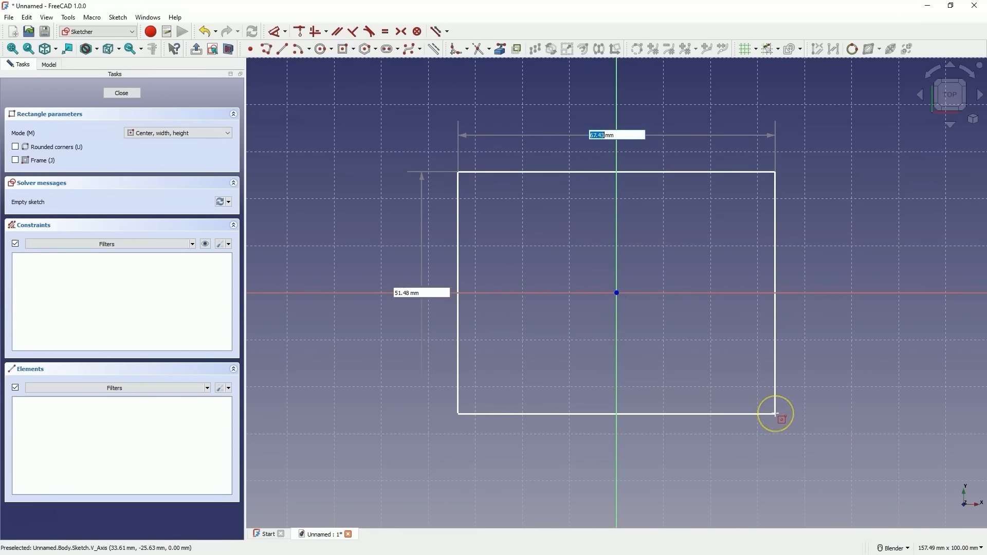
{"action": "type", "text": "100"}
{"action": "key", "text": "Tab"}
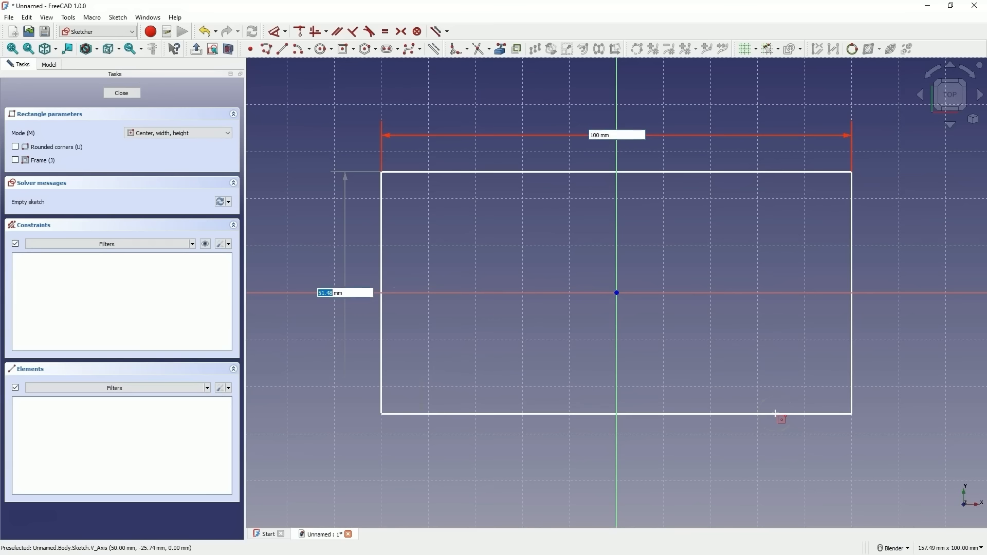
{"action": "type", "text": "70"}
{"action": "key", "text": "Return"}
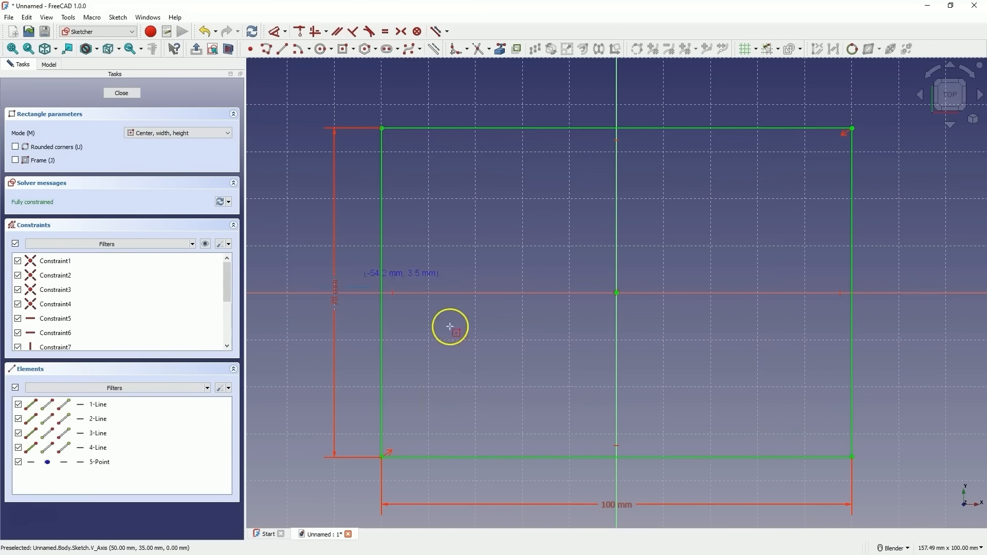
{"action": "left_click", "coordinate": [122, 94]}
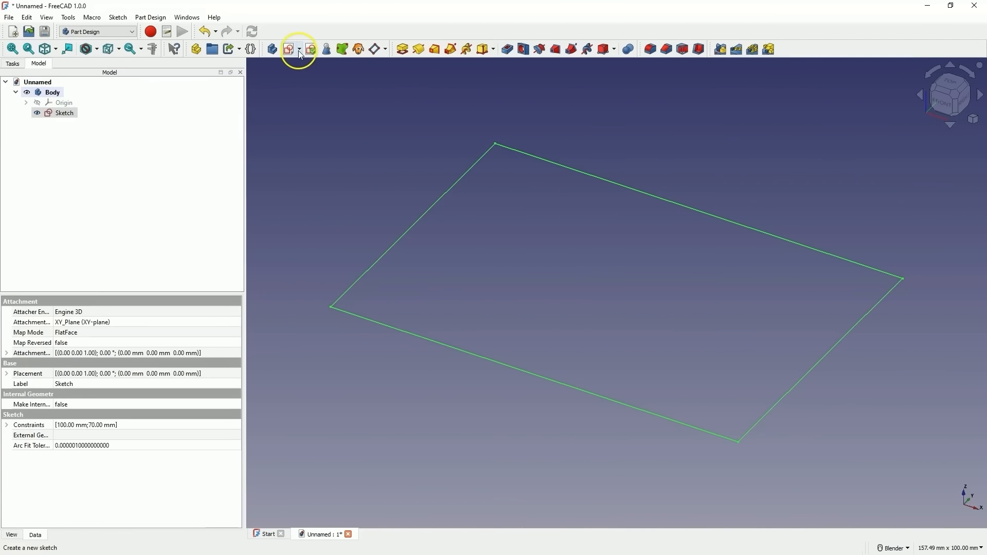
- Pad the rectangle to a length of 40 mm
{"action": "left_click", "coordinate": [403, 49]}
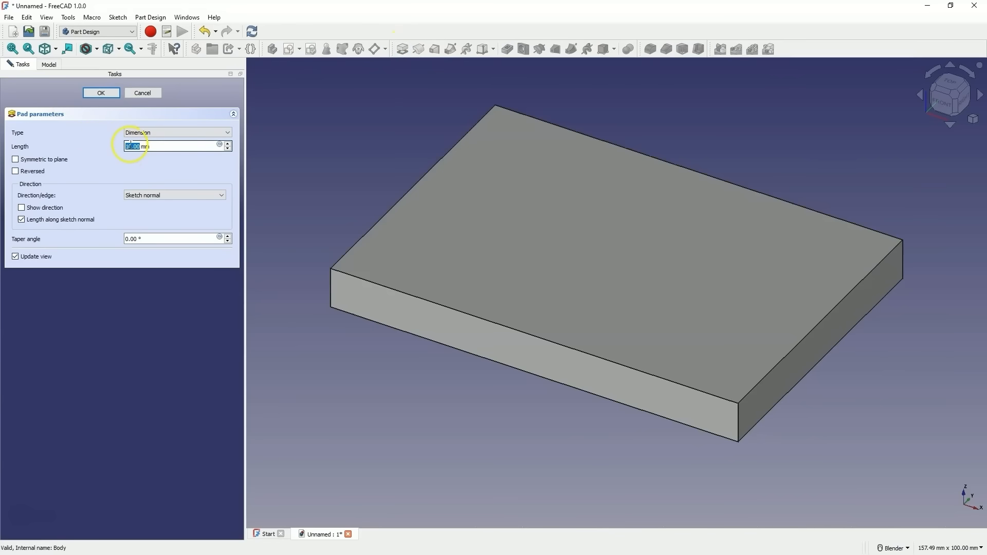
{"action": "scroll", "coordinate": [132, 146], "scroll_direction": "up", "scroll_amount": 16}
{"action": "scroll", "coordinate": [133, 146], "scroll_direction": "up", "scroll_amount": 4}
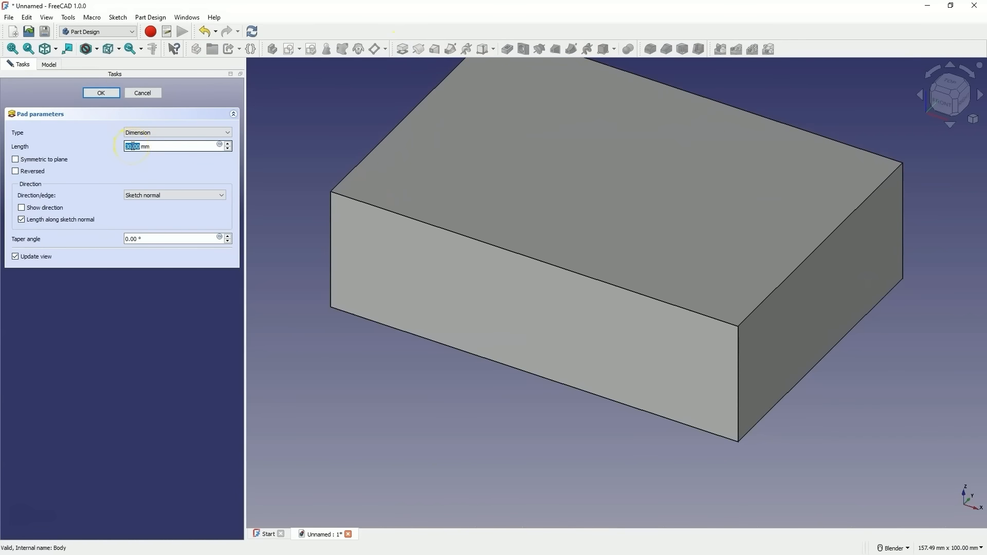
{"action": "scroll", "coordinate": [133, 146], "scroll_direction": "up", "scroll_amount": 9}
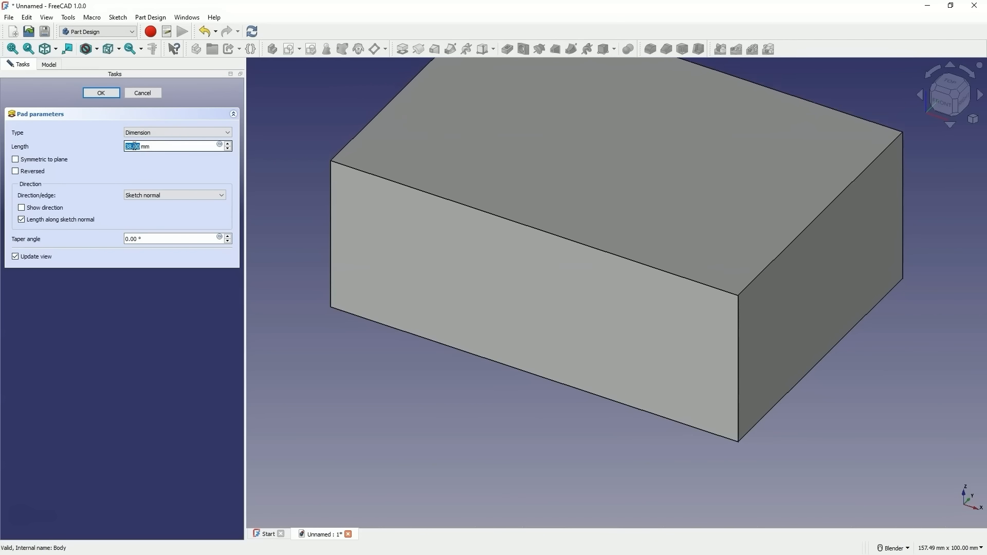
{"action": "left_click", "coordinate": [102, 93]}
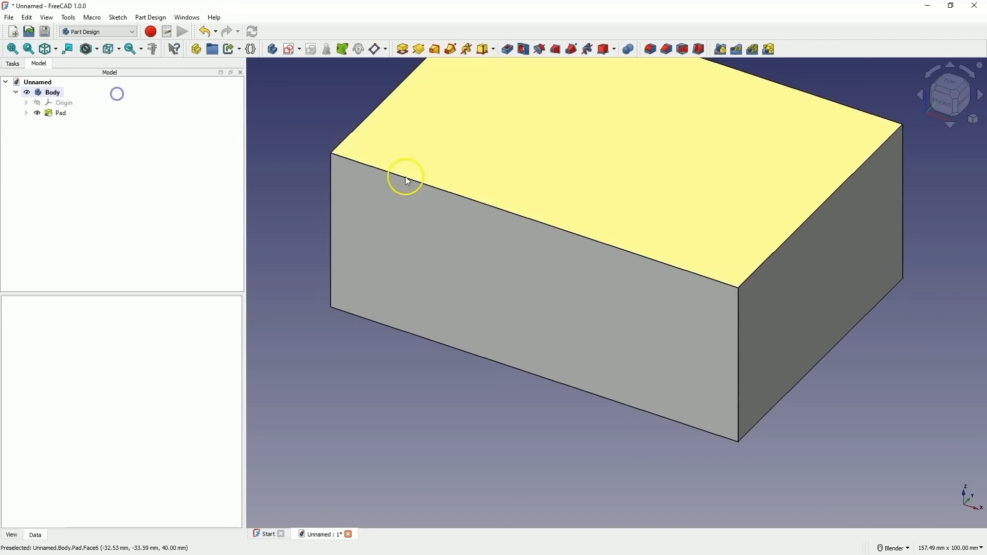
- Apply the Thickness feature to the block's top face with a wall thickness of 3 mm
{"action": "scroll", "coordinate": [656, 389], "scroll_direction": "down", "scroll_amount": 2}
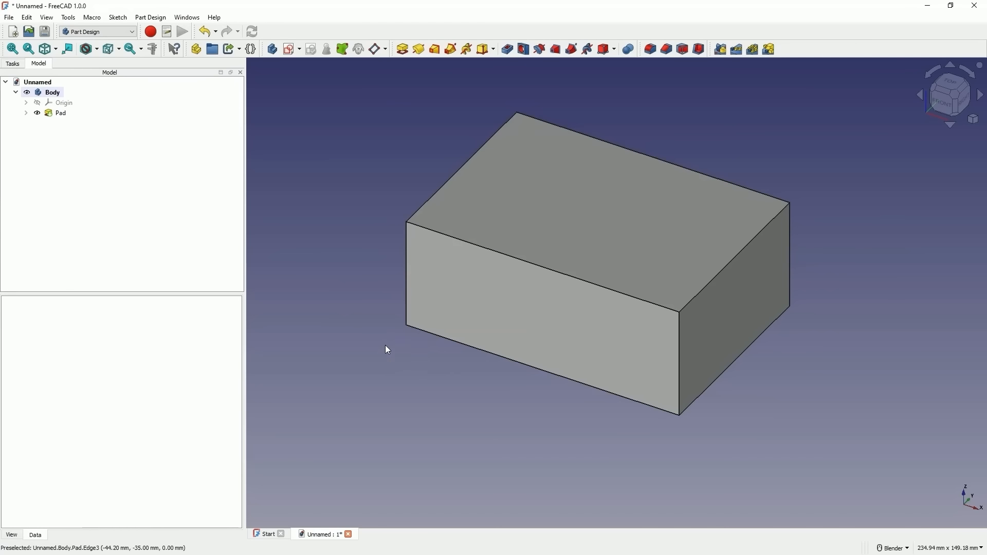
{"action": "left_click", "coordinate": [588, 180]}
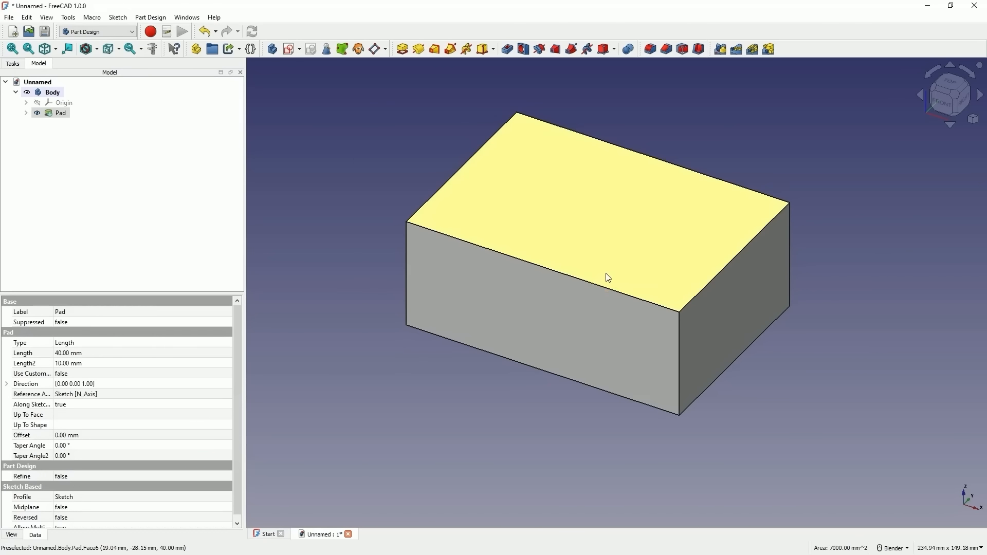
{"action": "left_click", "coordinate": [624, 249]}
{"action": "left_click", "coordinate": [704, 54]}
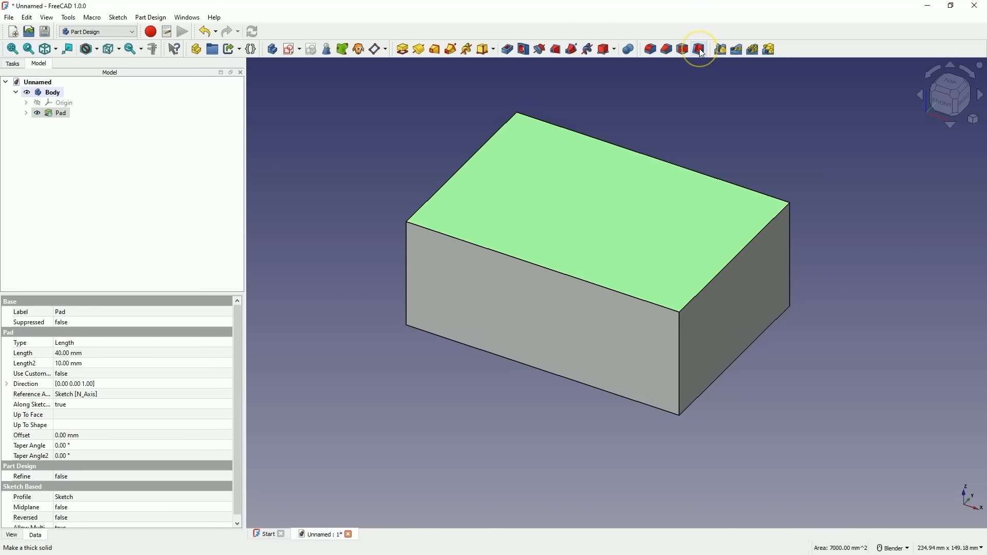
{"action": "left_click", "coordinate": [436, 199]}
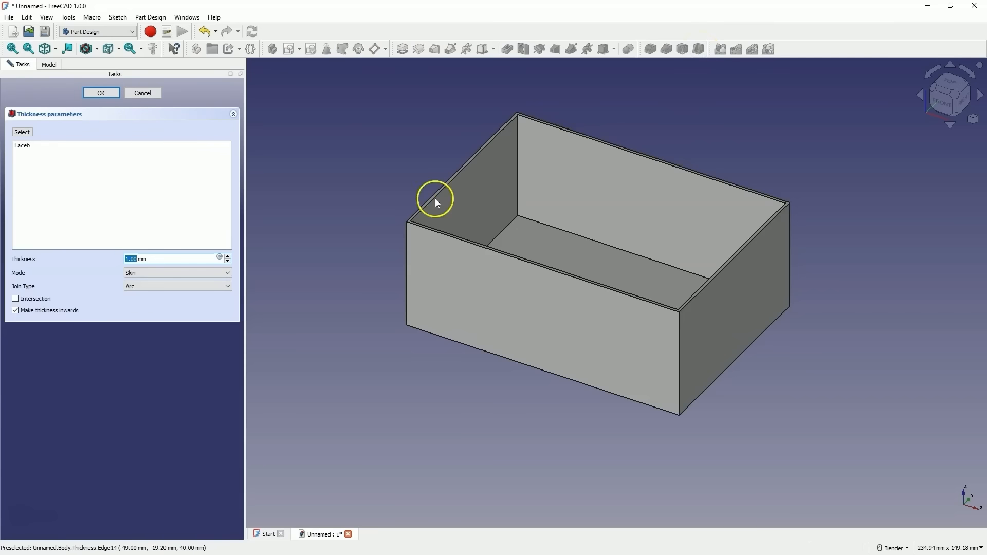
{"action": "left_click", "coordinate": [135, 258]}
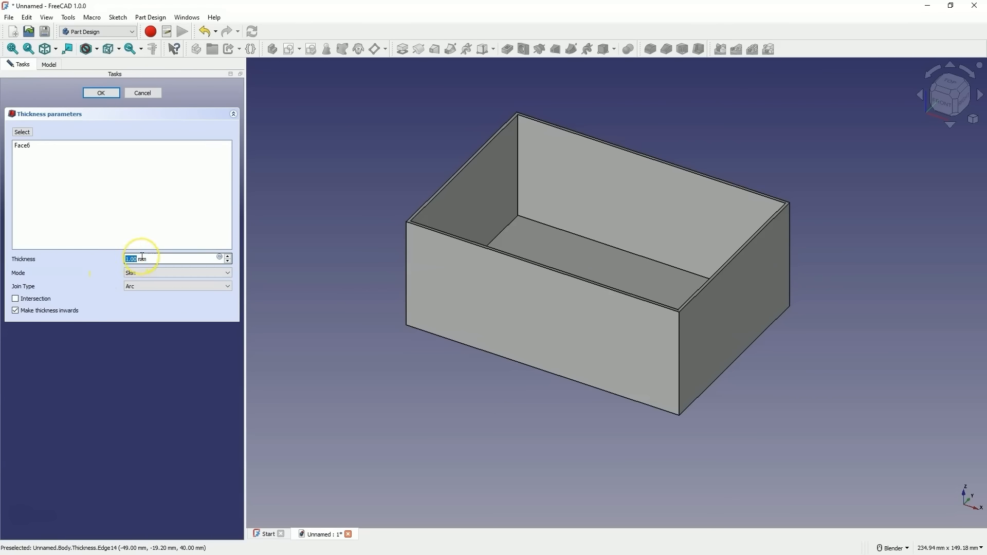
{"action": "type", "text": "3"}
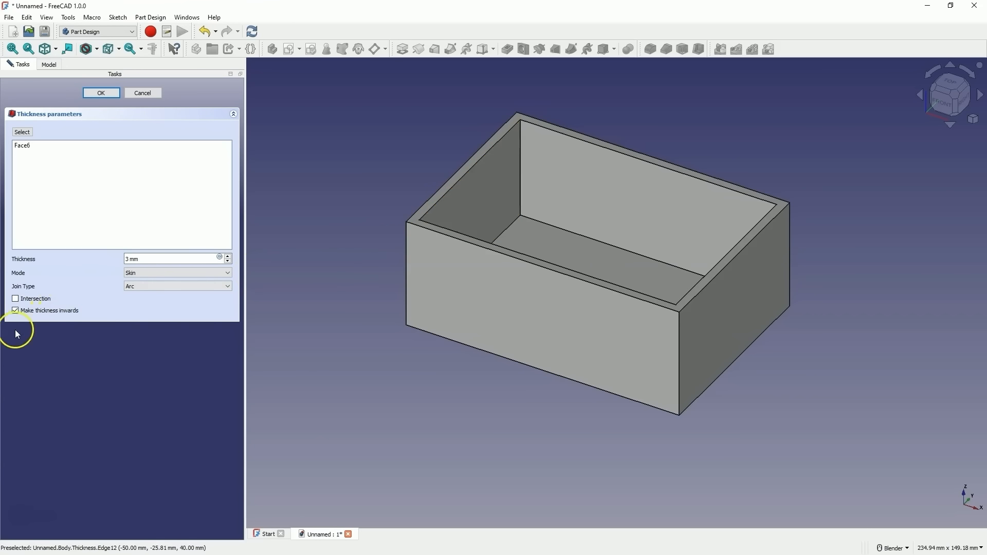
- Try the wall thickness outwards, then set it back to inwards and apply the feature
{"action": "left_click", "coordinate": [15, 311]}
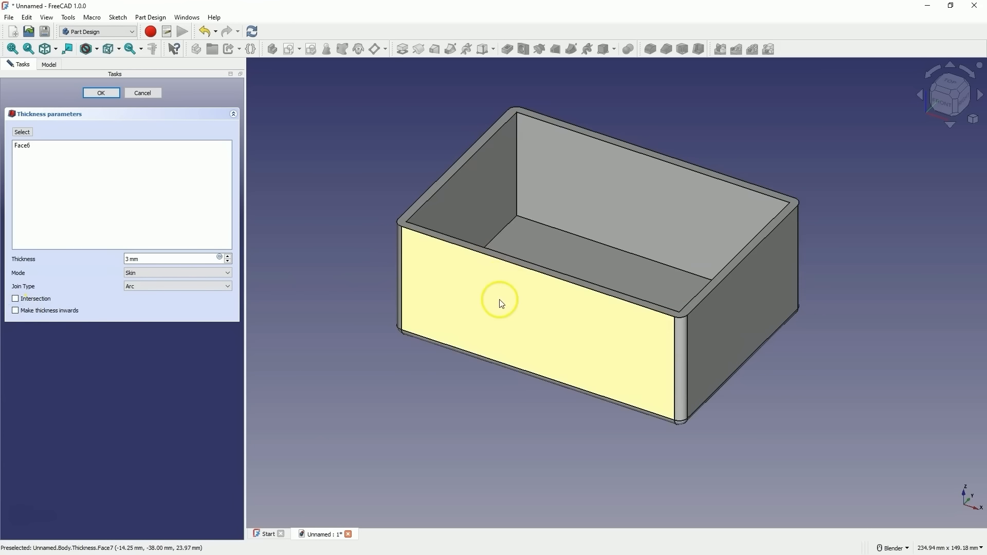
{"action": "left_click", "coordinate": [16, 311]}
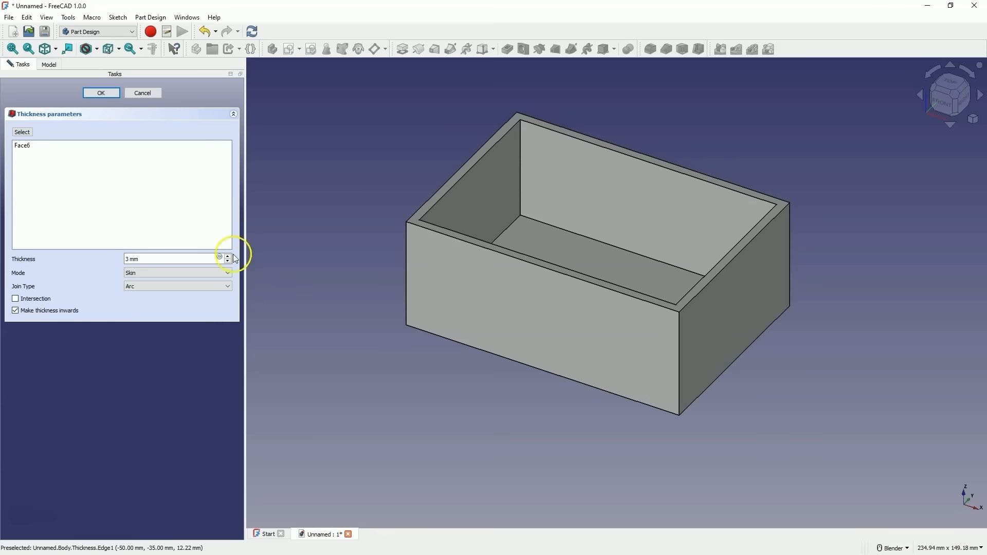
{"action": "left_click", "coordinate": [106, 93]}
{"action": "mouse_move", "coordinate": [362, 189]}
{"action": "middle_mouse_down"}
{"action": "mouse_move", "coordinate": [388, 247]}
{"action": "mouse_move", "coordinate": [406, 205]}
{"action": "mouse_move", "coordinate": [357, 190]}
{"action": "middle_mouse_up"}
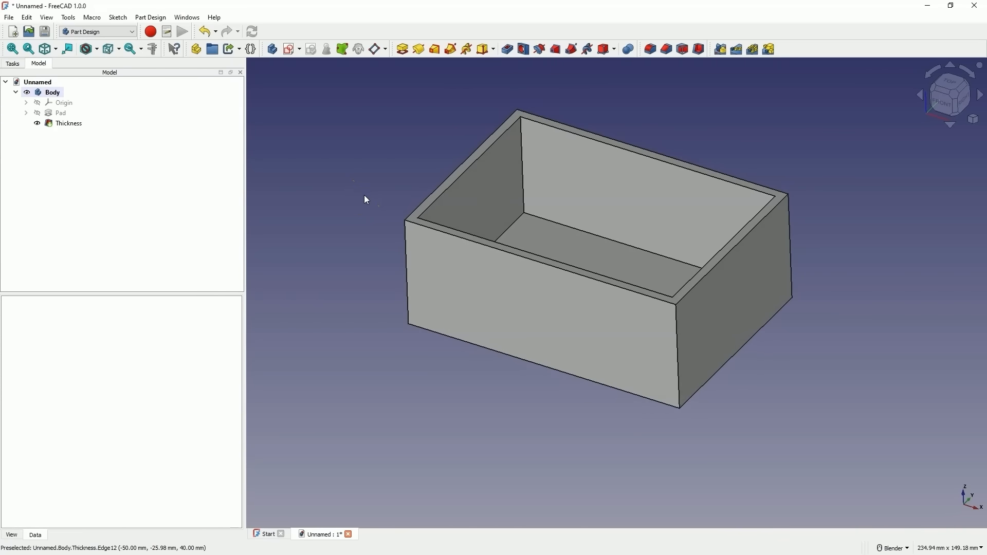
- Undo the Thickness feature and reapply it at 3 mm with both the block's top and front faces removed
{"action": "key", "text": "ctrl+z"}
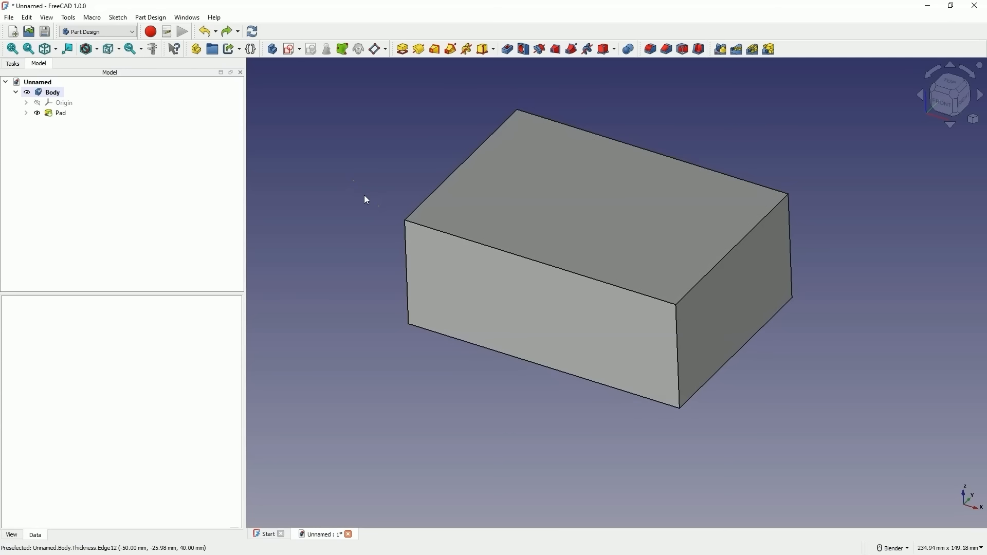
{"action": "left_click", "coordinate": [595, 209]}
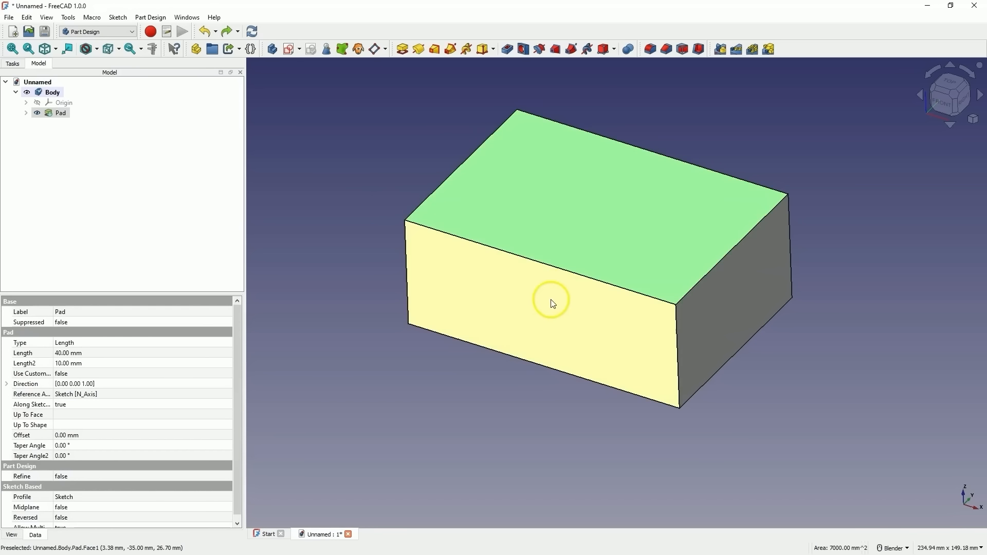
{"action": "left_click", "coordinate": [551, 300], "text": "ctrl"}
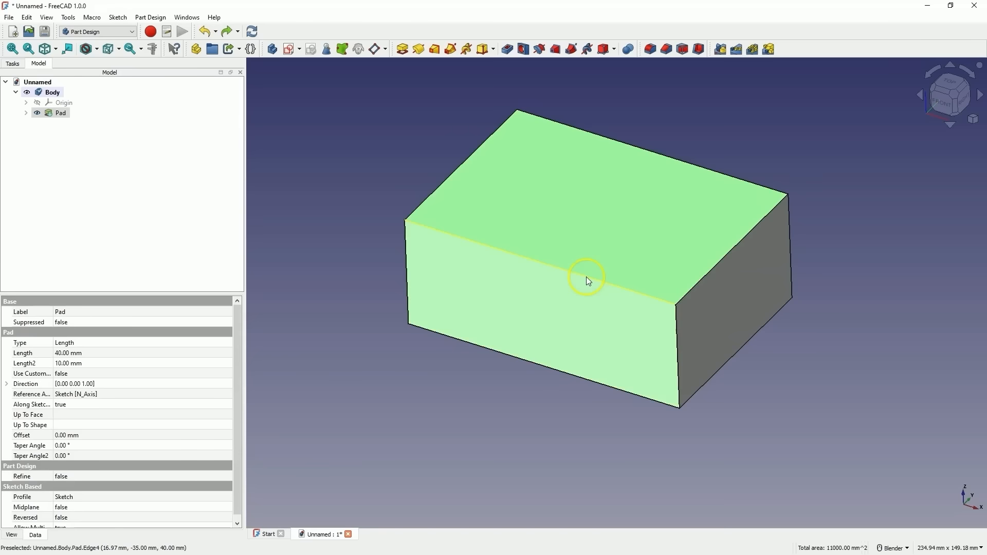
{"action": "left_click", "coordinate": [699, 50]}
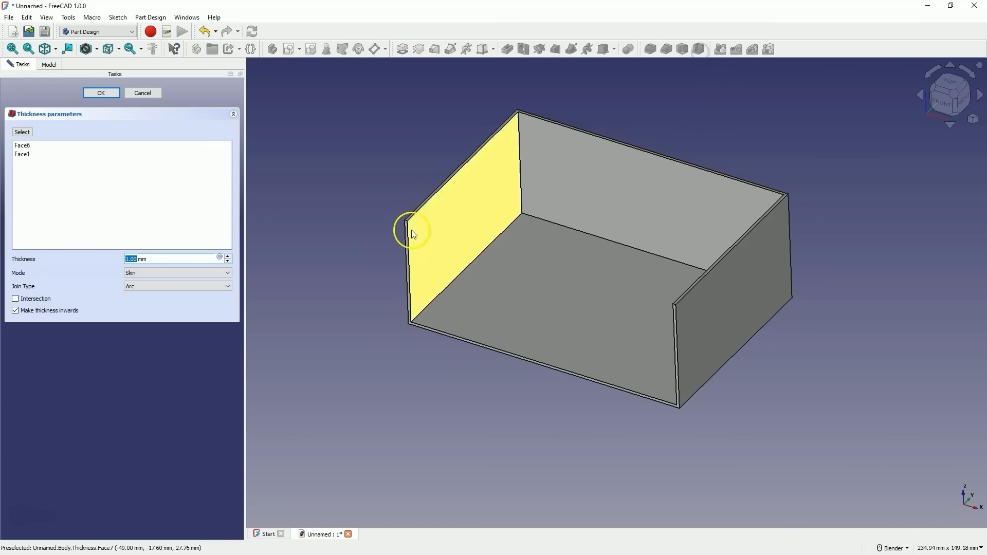
{"action": "type", "text": "3"}
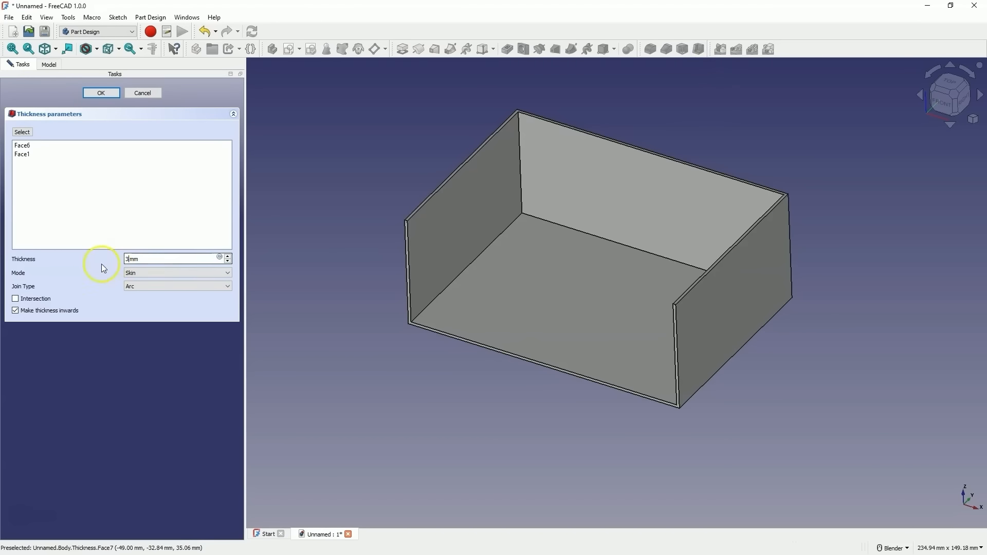
{"action": "left_click", "coordinate": [100, 93]}
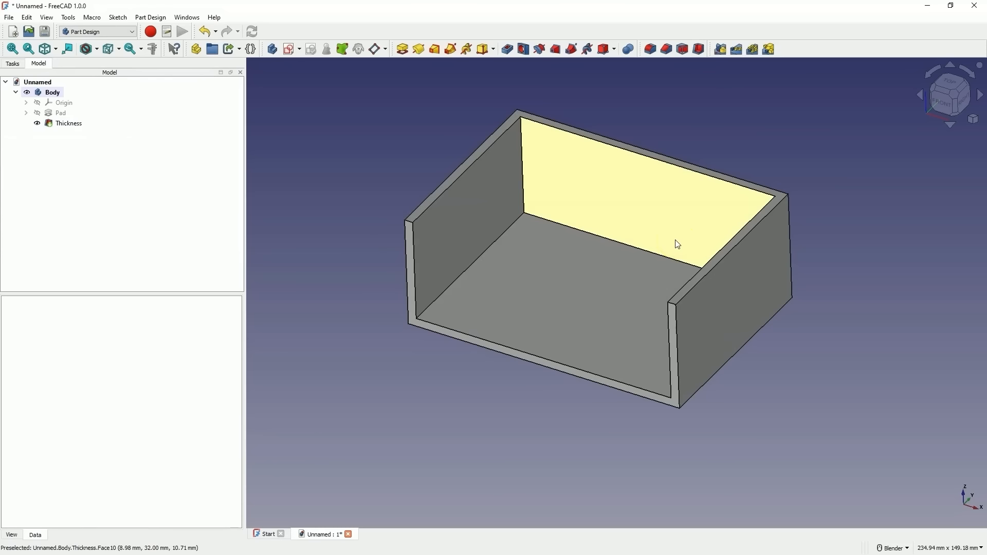
- Undo the Thickness feature and chamfer the block's front top edge with a size of 20 mm
{"action": "key", "text": "ctrl+z"}
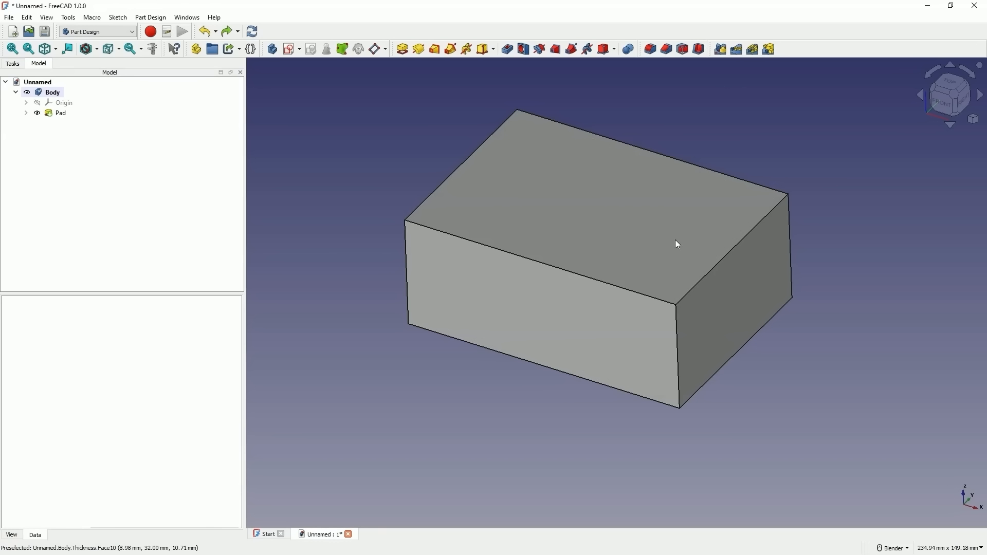
{"action": "left_click", "coordinate": [481, 245]}
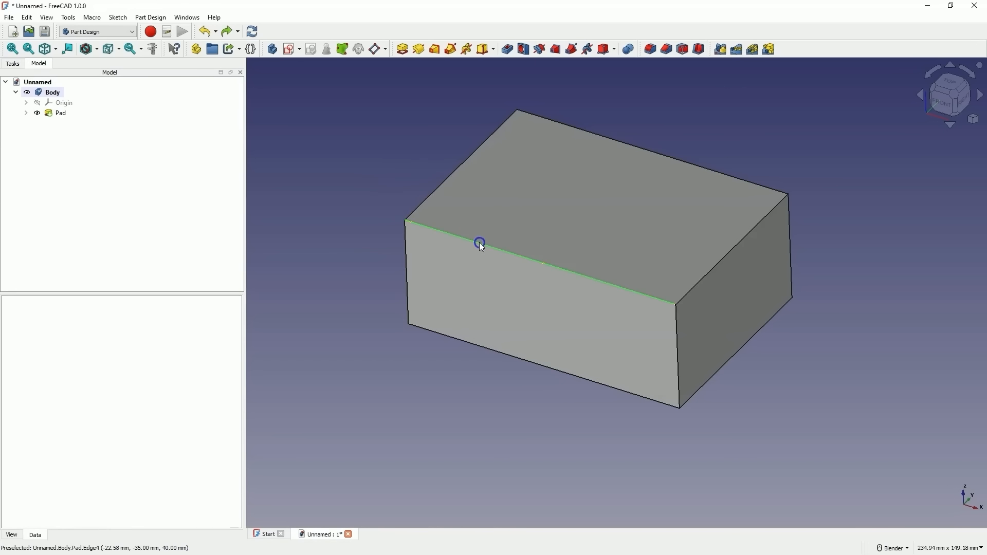
{"action": "left_click", "coordinate": [668, 51]}
{"action": "scroll", "coordinate": [65, 286], "scroll_direction": "up", "scroll_amount": 12}
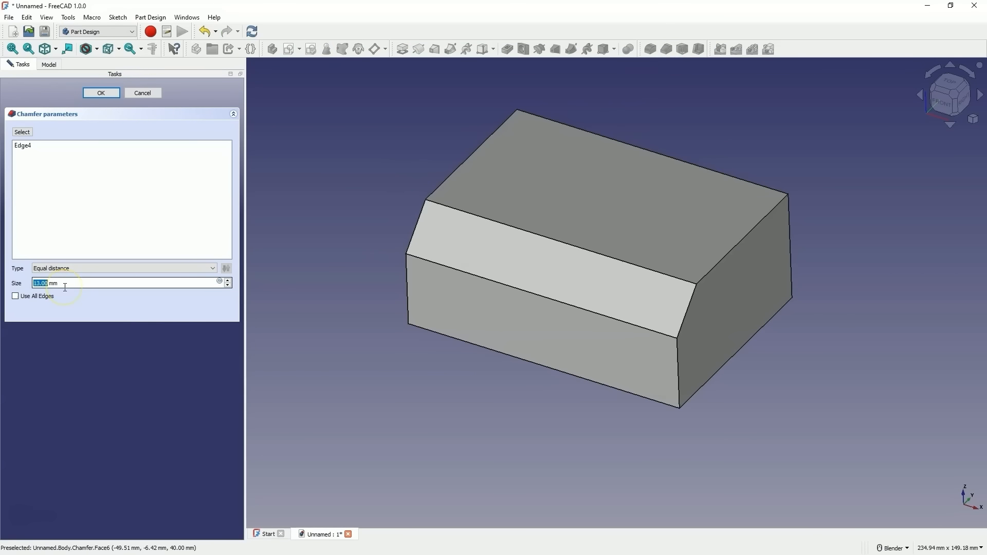
{"action": "scroll", "coordinate": [65, 287], "scroll_direction": "up", "scroll_amount": 7}
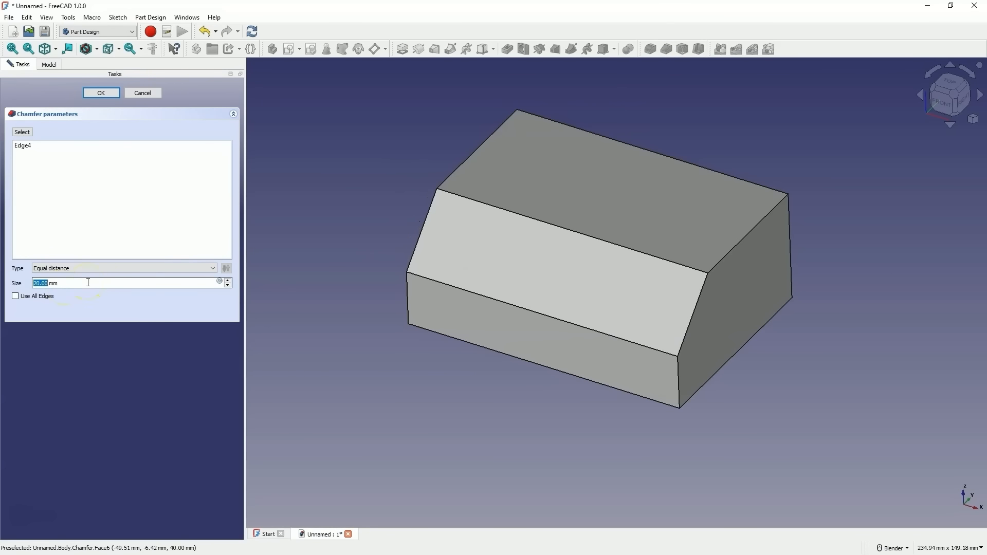
{"action": "left_click", "coordinate": [112, 94]}
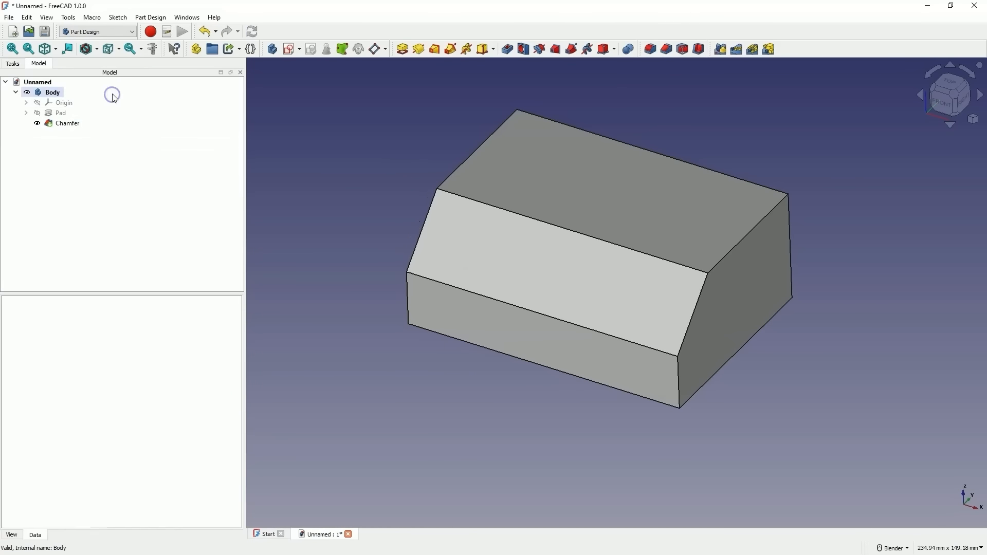
- Apply the Thickness feature to the top face and the chamfered face with an inward wall thickness of 3 mm
{"action": "left_click", "coordinate": [540, 254], "text": "ctrl"}
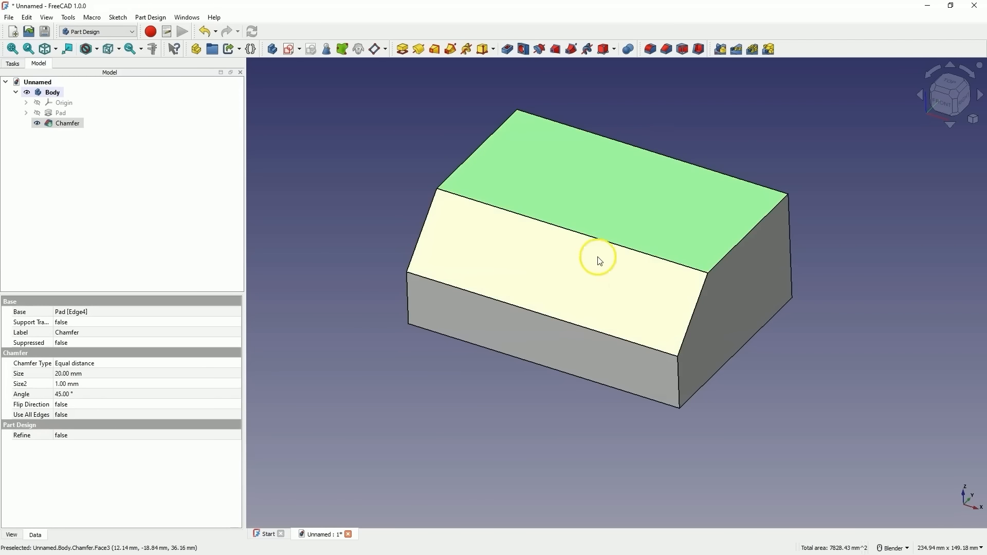
{"action": "left_click", "coordinate": [700, 50]}
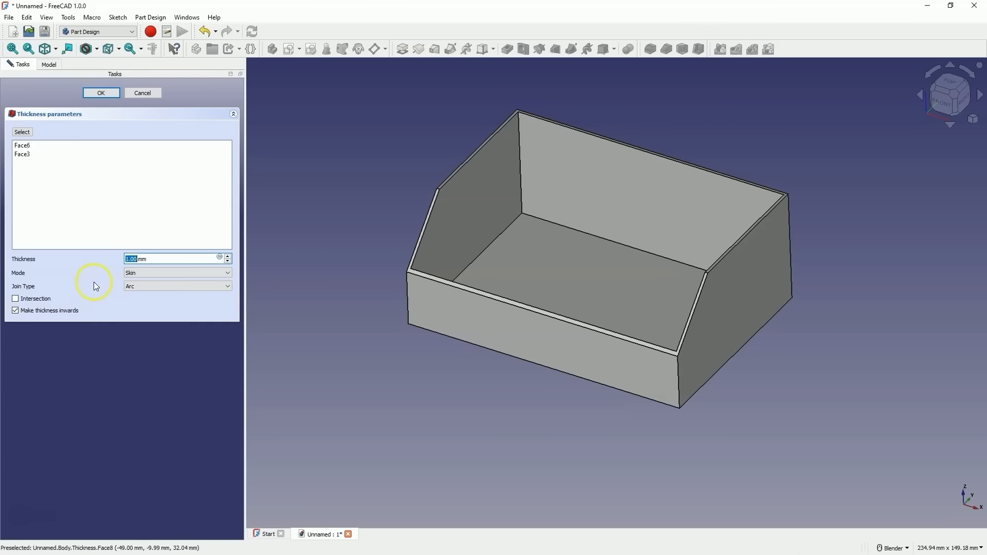
{"action": "type", "text": "3"}
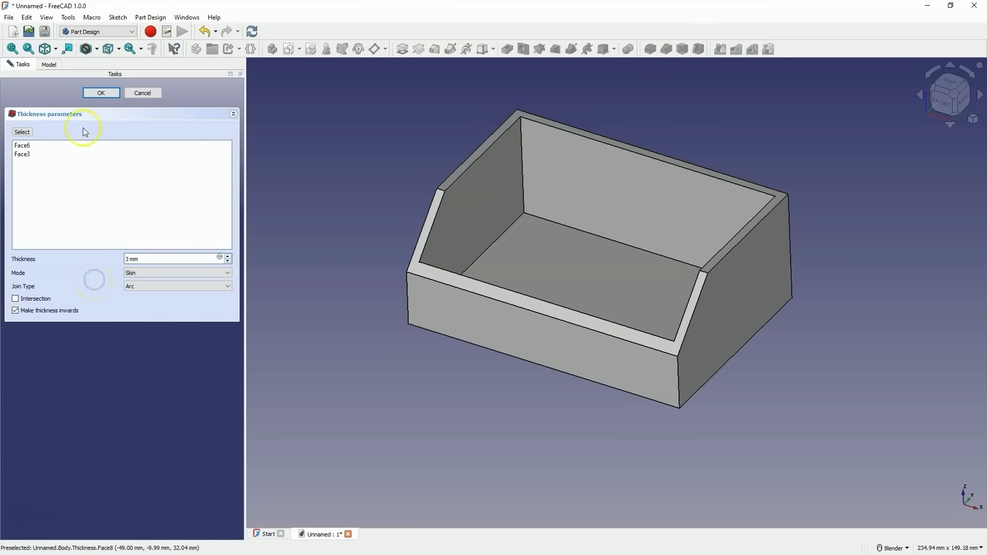
{"action": "left_click", "coordinate": [102, 93]}
{"action": "mouse_move", "coordinate": [348, 156]}
{"action": "middle_mouse_down"}
{"action": "mouse_move", "coordinate": [370, 227]}
{"action": "mouse_move", "coordinate": [419, 169]}
{"action": "mouse_move", "coordinate": [365, 157]}
{"action": "middle_mouse_up"}
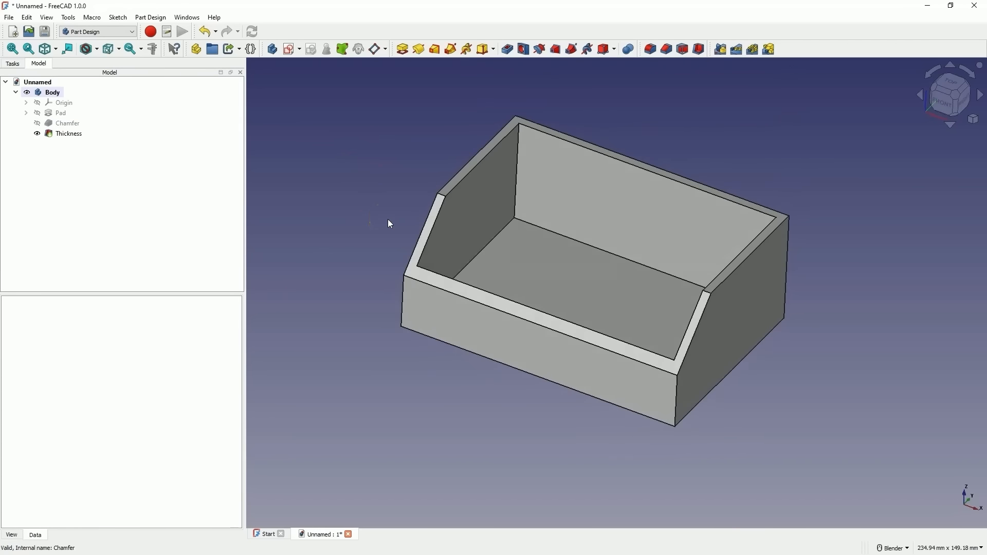
{"action": "left_click", "coordinate": [319, 183]}
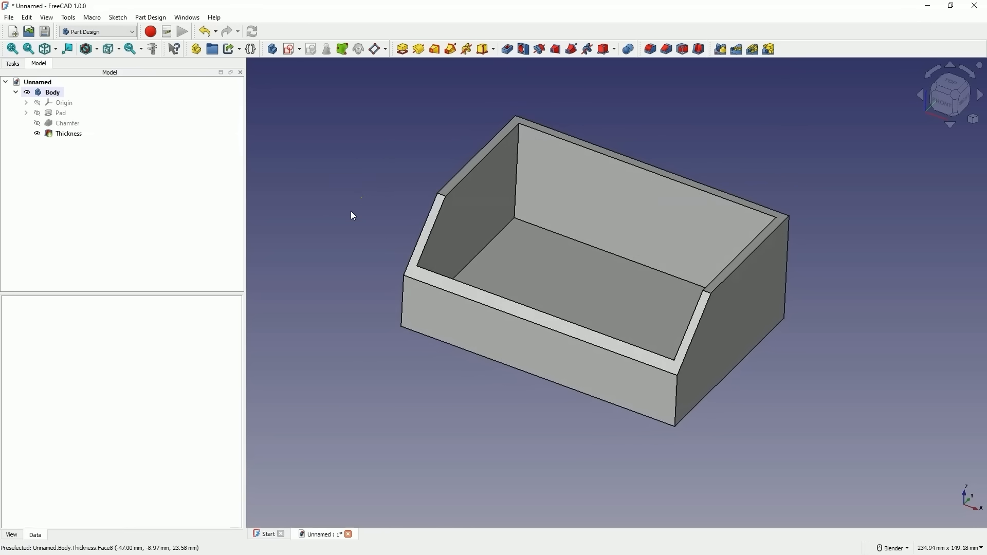
- Start a sketch on the box's inner floor and project the floor's back and front edges as external geometry
{"action": "left_click", "coordinate": [577, 278]}
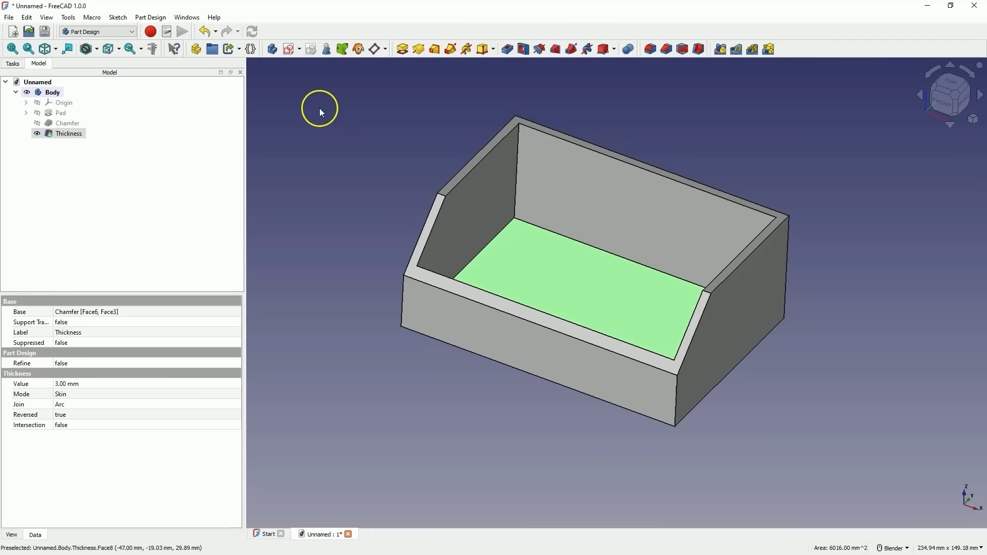
{"action": "left_click", "coordinate": [291, 49]}
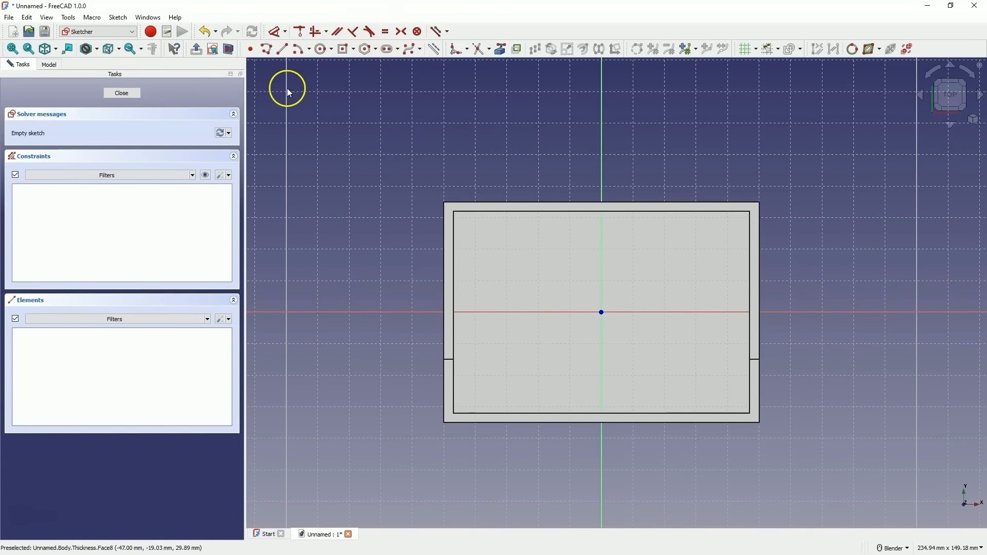
{"action": "left_click", "coordinate": [499, 53]}
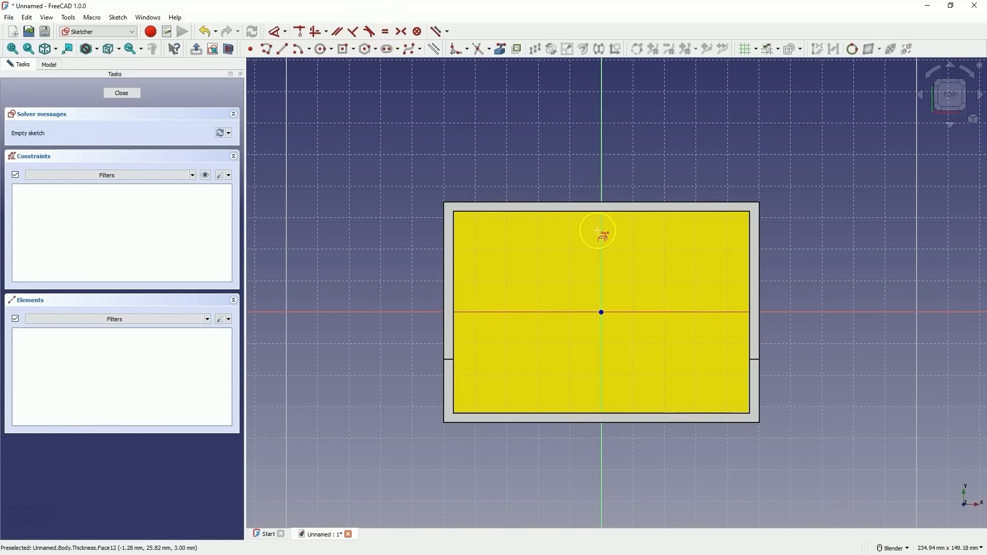
{"action": "left_click", "coordinate": [582, 211]}
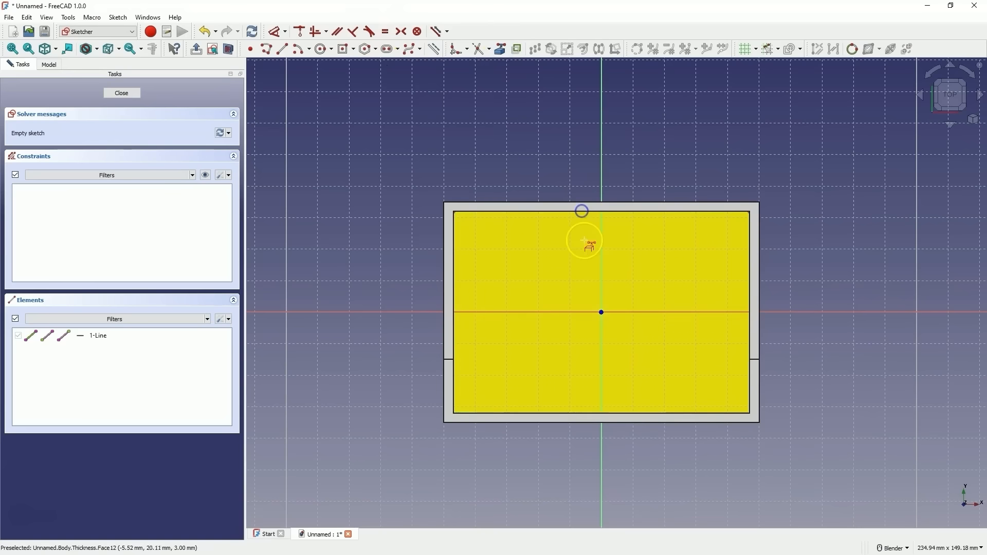
{"action": "left_click", "coordinate": [588, 412]}
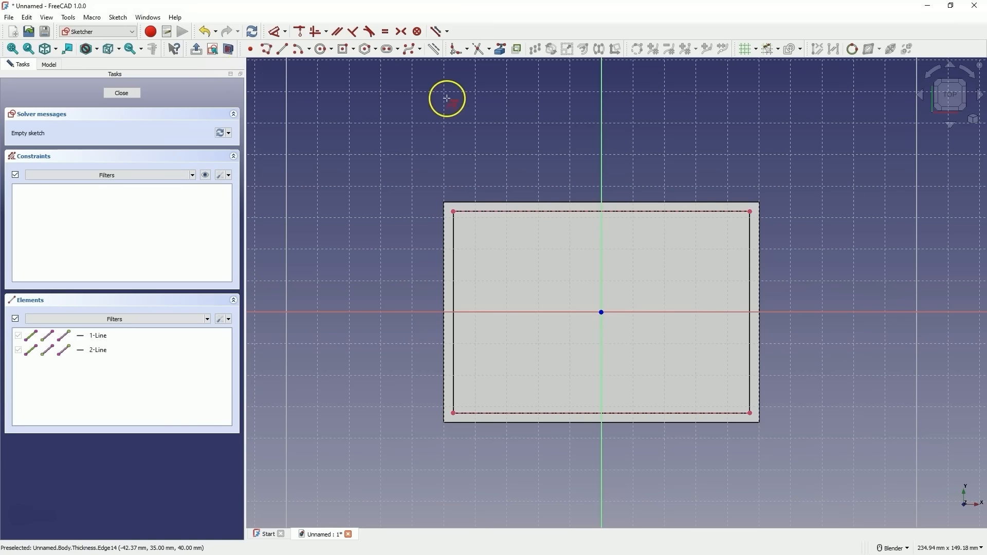
- Try an origin-centred rectangle 3 mm wide and 64 mm high that meets the projected edges, and undo it
{"action": "left_click", "coordinate": [344, 48]}
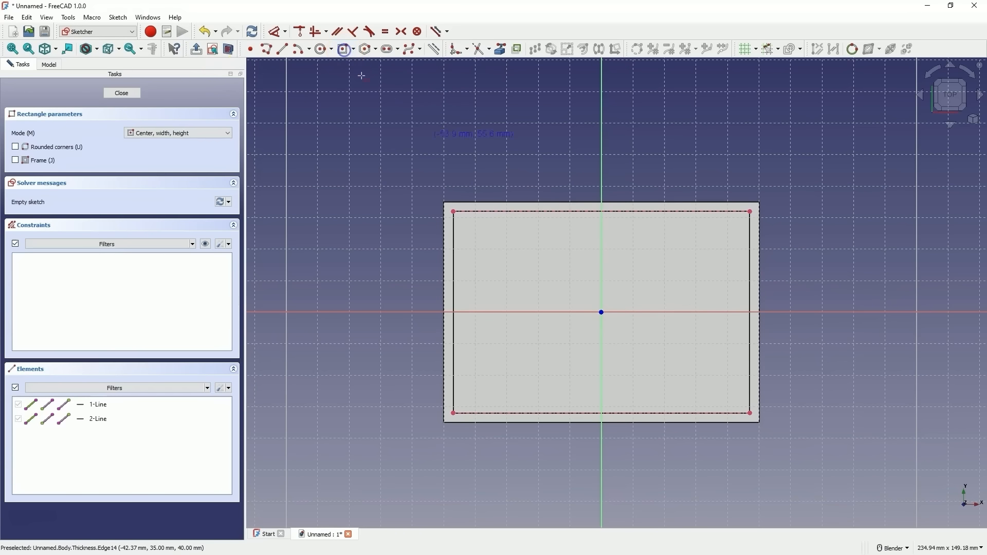
{"action": "left_click", "coordinate": [602, 313]}
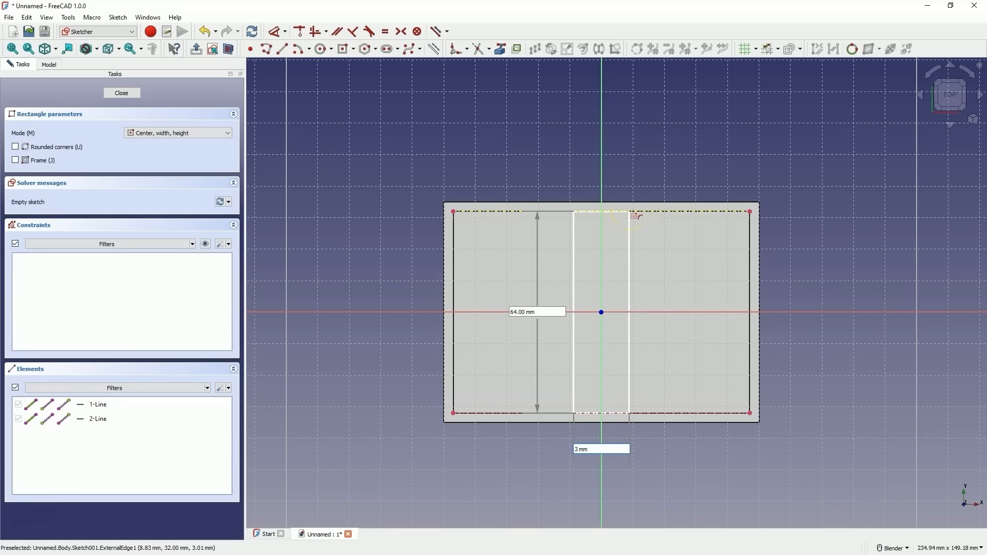
{"action": "type", "text": "3"}
{"action": "key", "text": "Tab"}
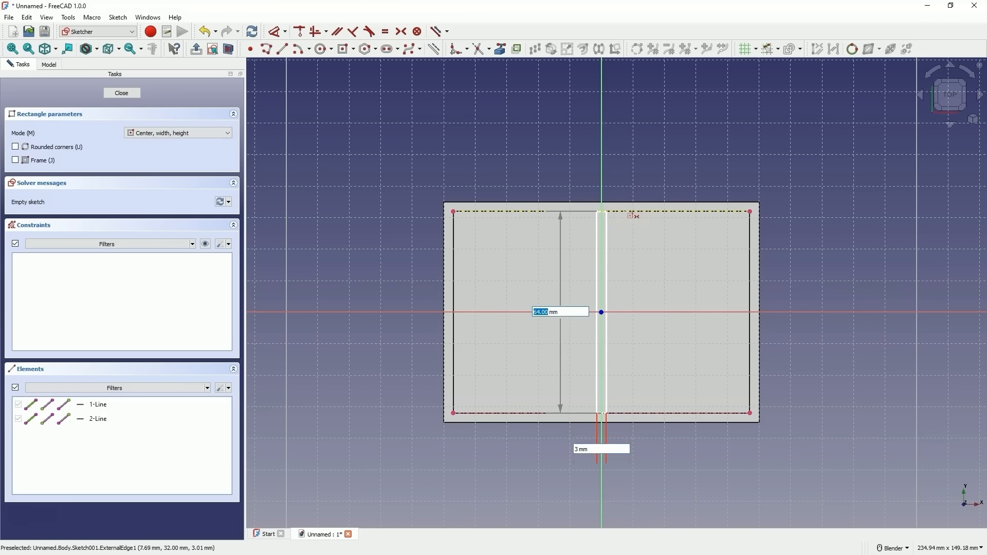
{"action": "key", "text": "Return"}
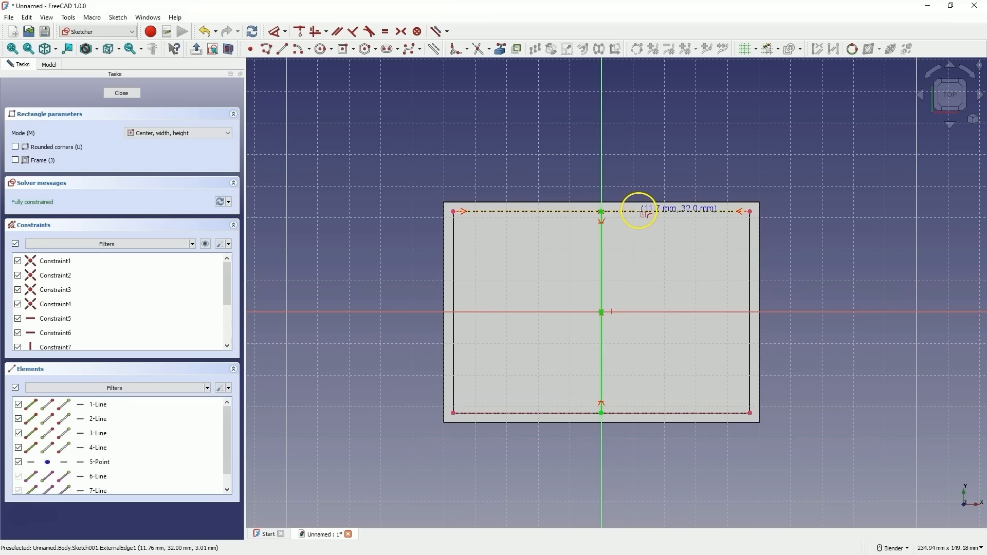
{"action": "scroll", "coordinate": [639, 214], "scroll_direction": "up", "scroll_amount": 3}
{"action": "scroll", "coordinate": [639, 220], "scroll_direction": "down", "scroll_amount": 2}
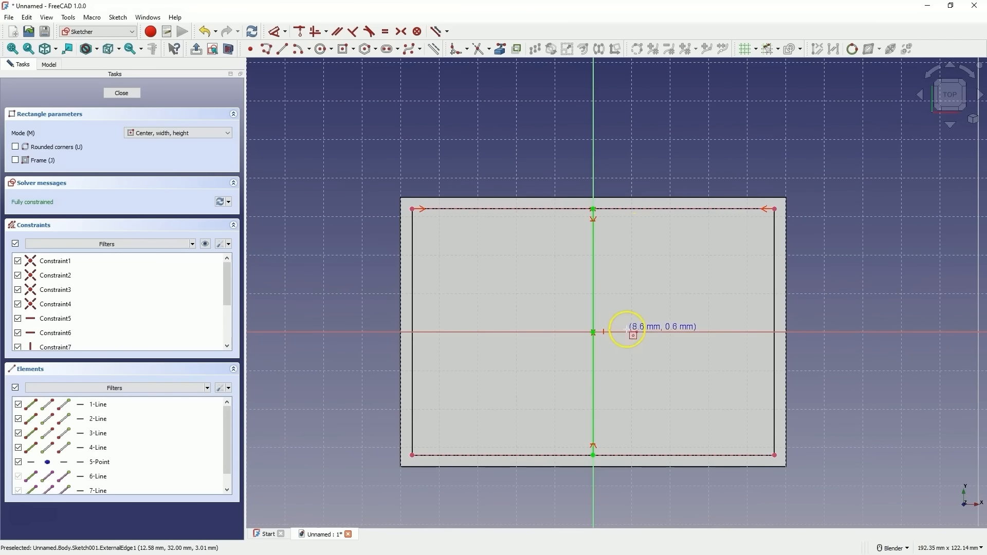
{"action": "key", "text": "ctrl+z"}
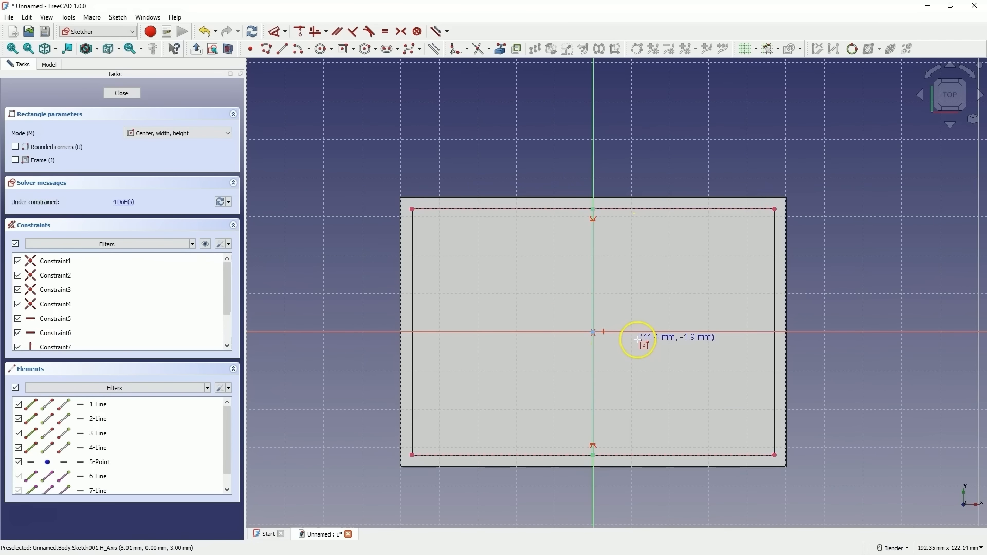
{"action": "key", "text": "ctrl+z"}
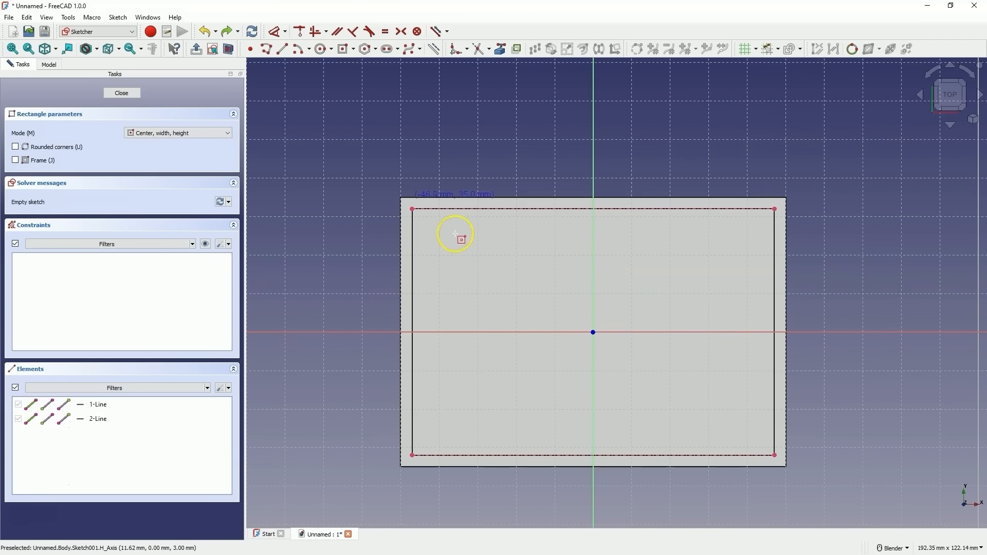
- Draw a 3 mm wide rectangle centred on the origin, ending short of the projected front and back edges
{"action": "left_click", "coordinate": [593, 333]}
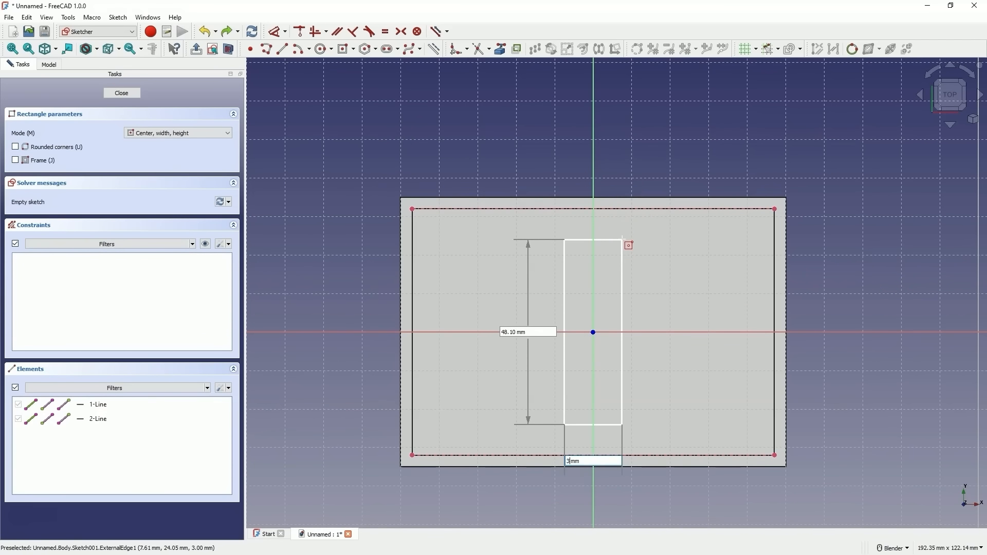
{"action": "key", "text": "Tab"}
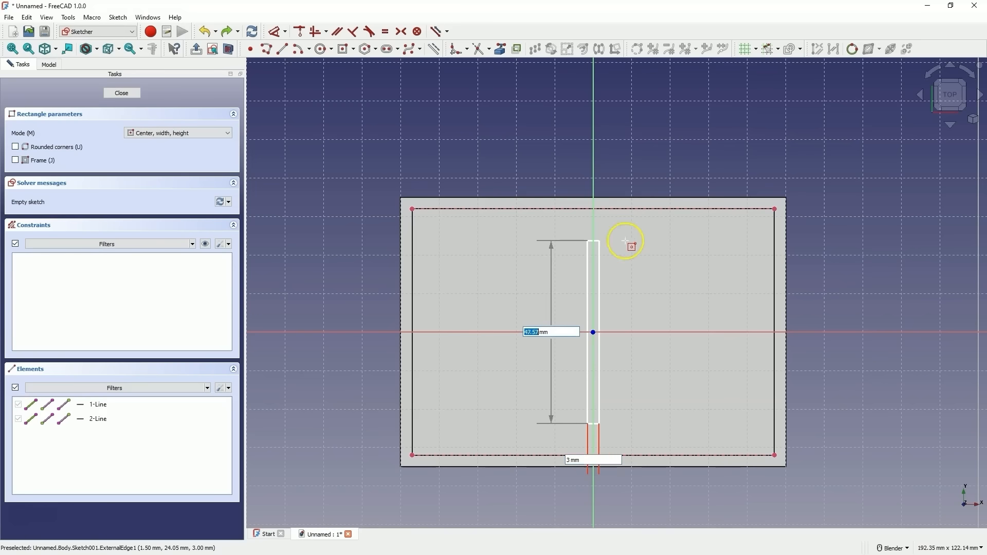
{"action": "left_click", "coordinate": [636, 233]}
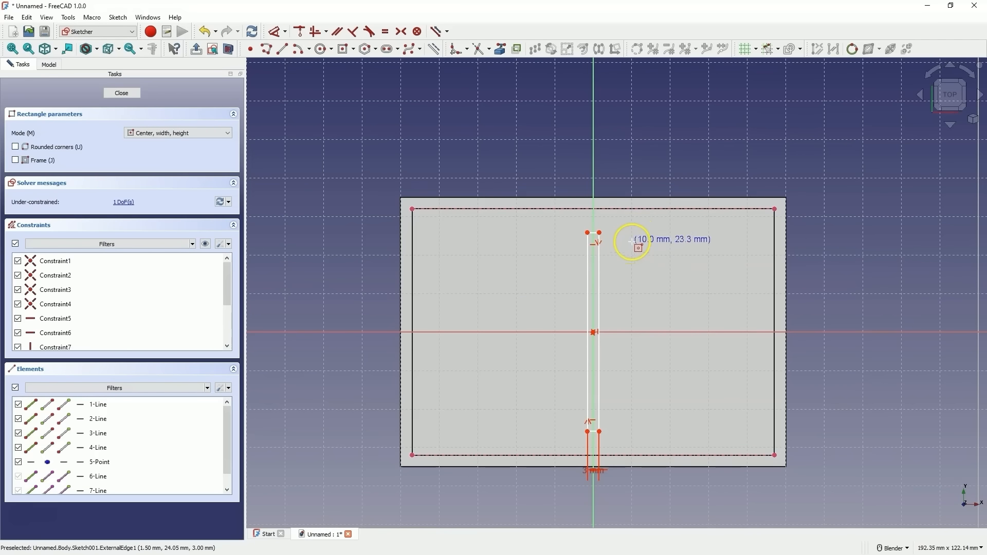
{"action": "right_click", "coordinate": [634, 242]}
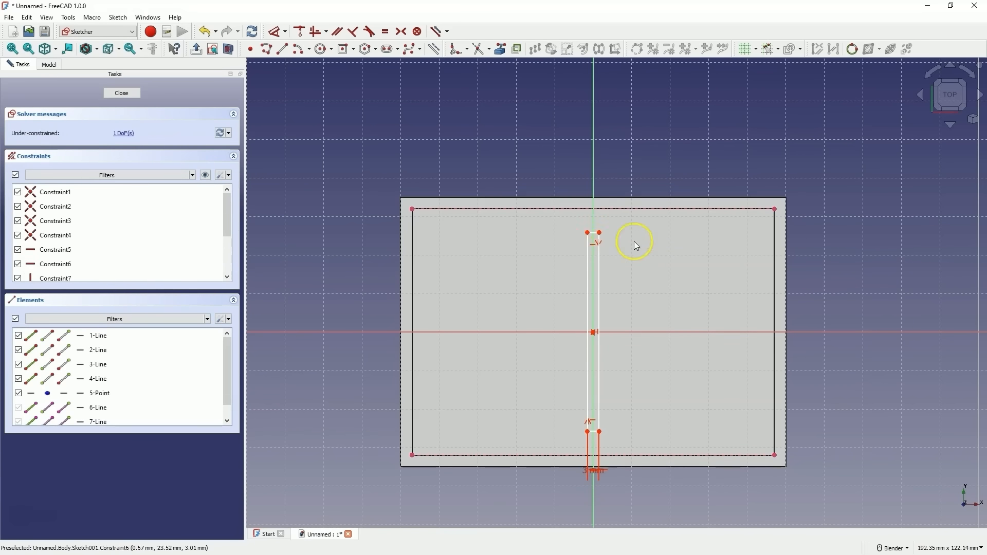
- Constrain the thin rectangle's upper right corner onto the projected back edge with a coincident constraint
{"action": "left_click", "coordinate": [600, 234]}
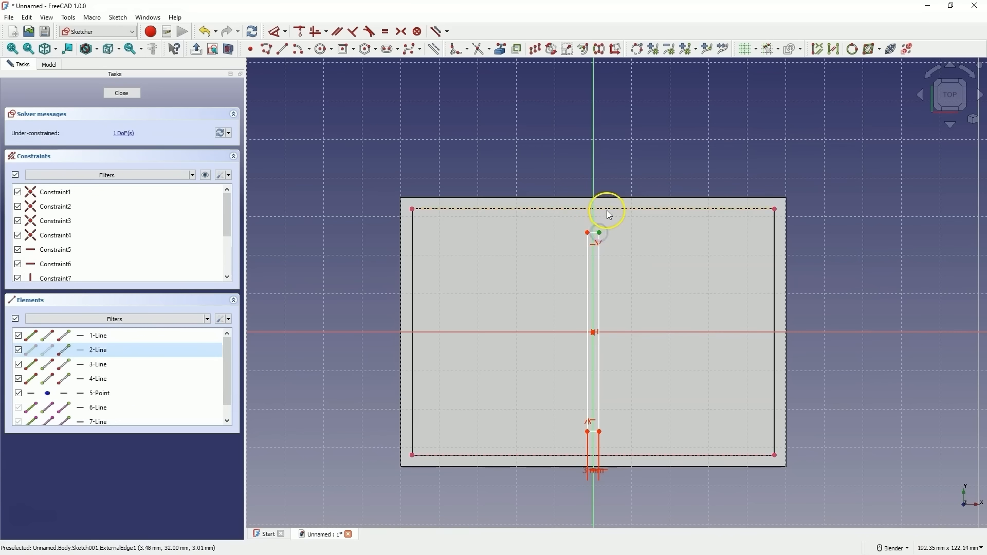
{"action": "left_click", "coordinate": [608, 210]}
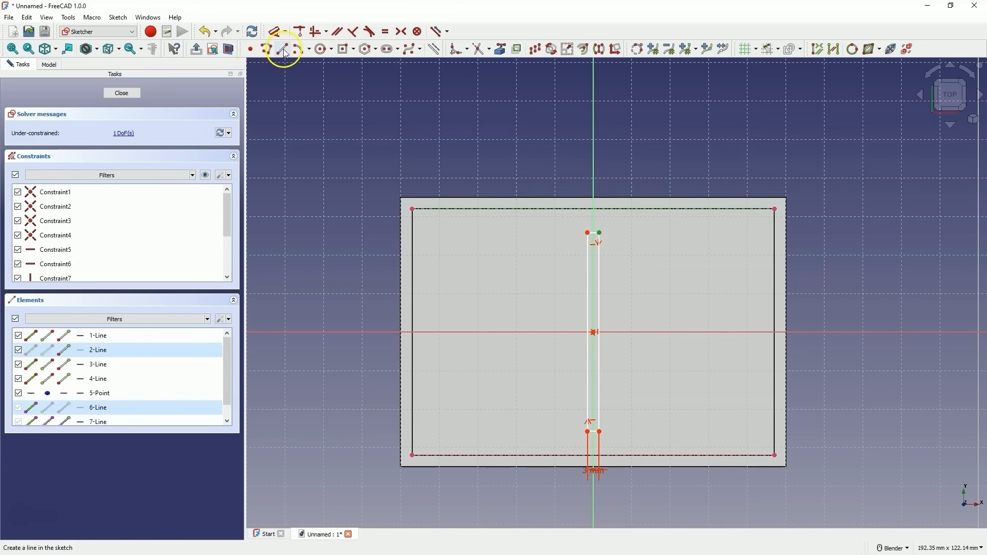
{"action": "left_click", "coordinate": [300, 31]}
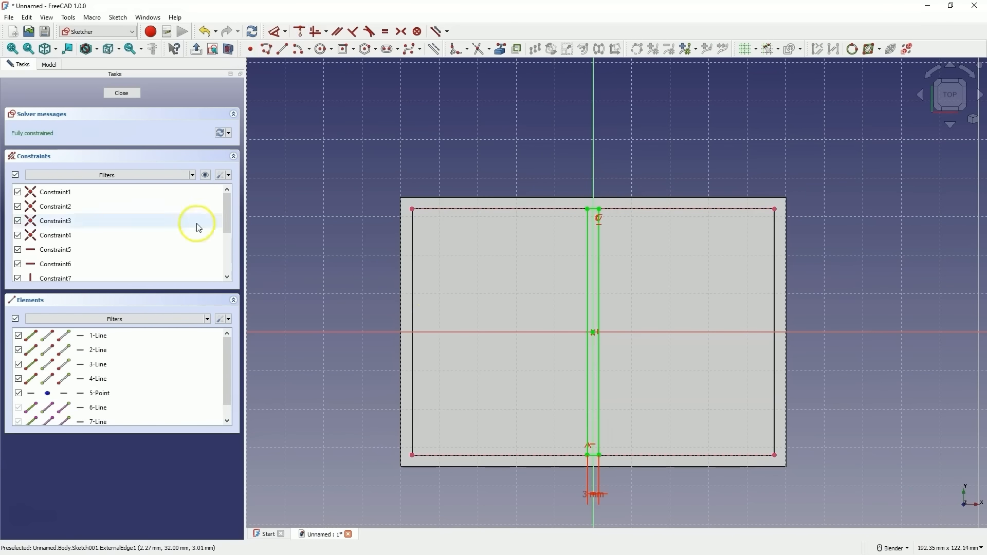
- Finish the divider sketch and pad it 15 mm up from the box floor
{"action": "left_click", "coordinate": [111, 95]}
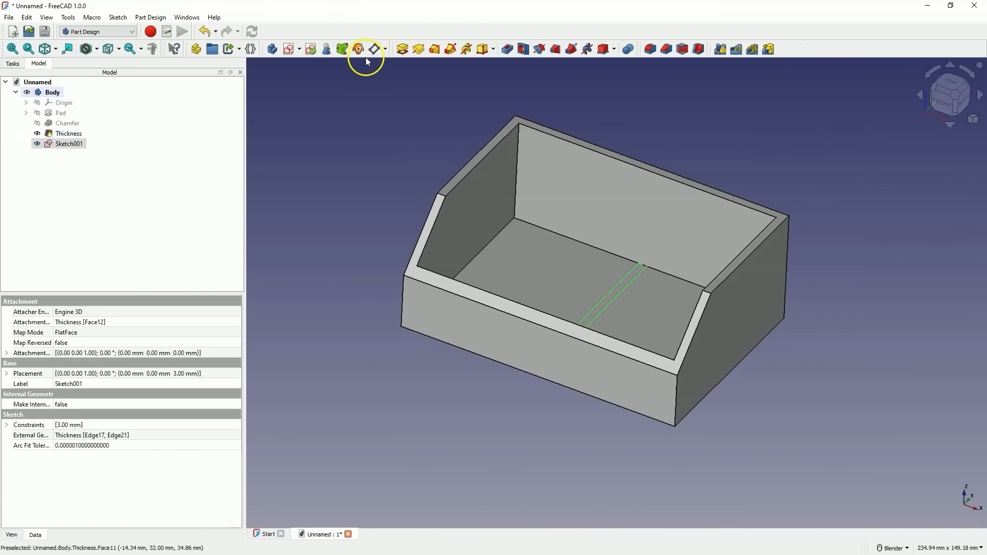
{"action": "left_click", "coordinate": [403, 49]}
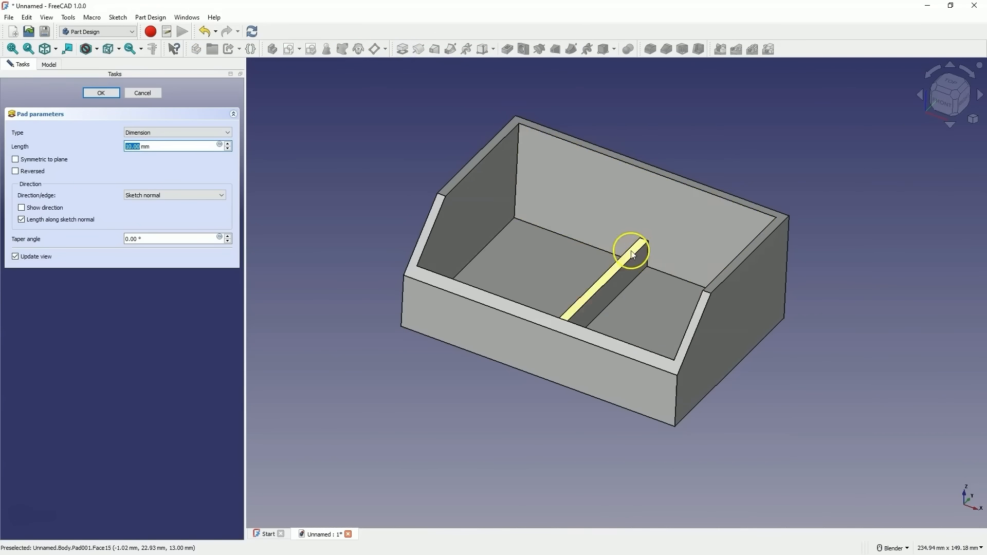
{"action": "scroll", "coordinate": [623, 255], "scroll_direction": "up", "scroll_amount": 5}
{"action": "scroll", "coordinate": [565, 257], "scroll_direction": "down", "scroll_amount": 4}
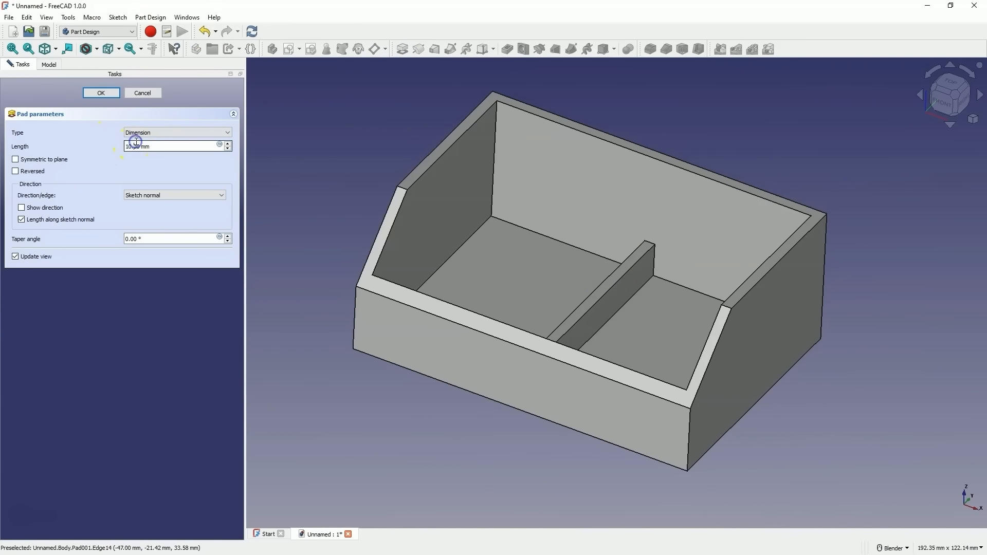
{"action": "scroll", "coordinate": [132, 144], "scroll_direction": "up", "scroll_amount": 9}
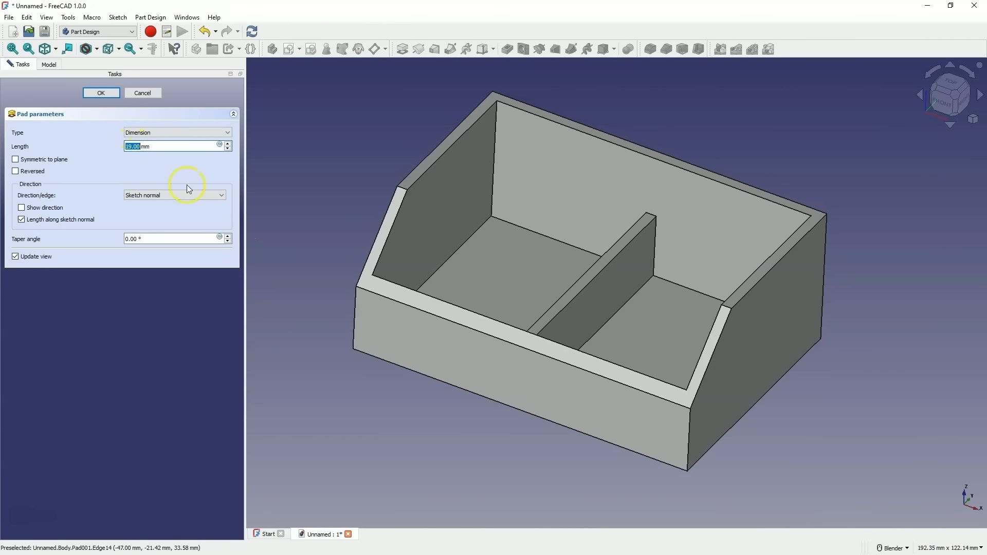
{"action": "scroll", "coordinate": [138, 144], "scroll_direction": "down", "scroll_amount": 3}
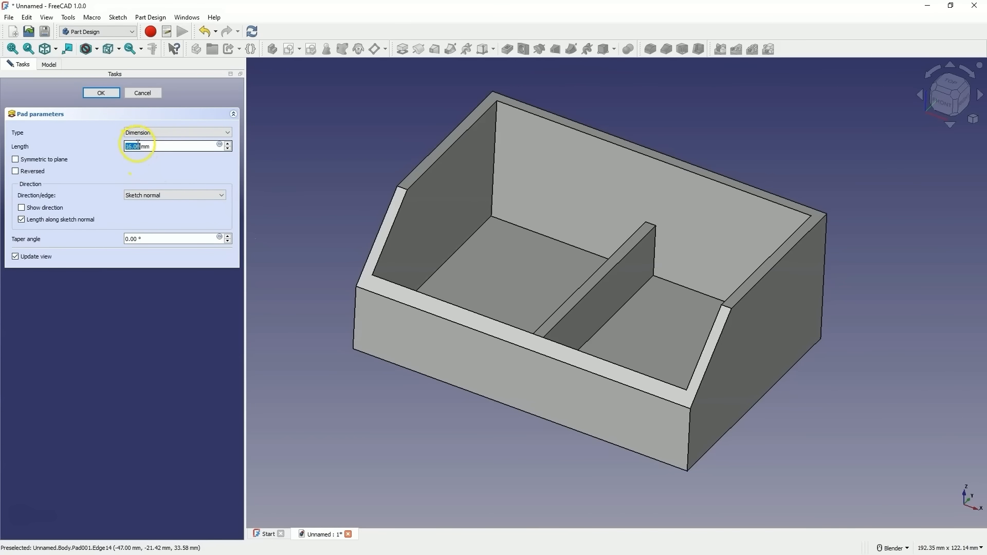
{"action": "scroll", "coordinate": [138, 144], "scroll_direction": "down", "scroll_amount": 1}
{"action": "left_click", "coordinate": [109, 94]}
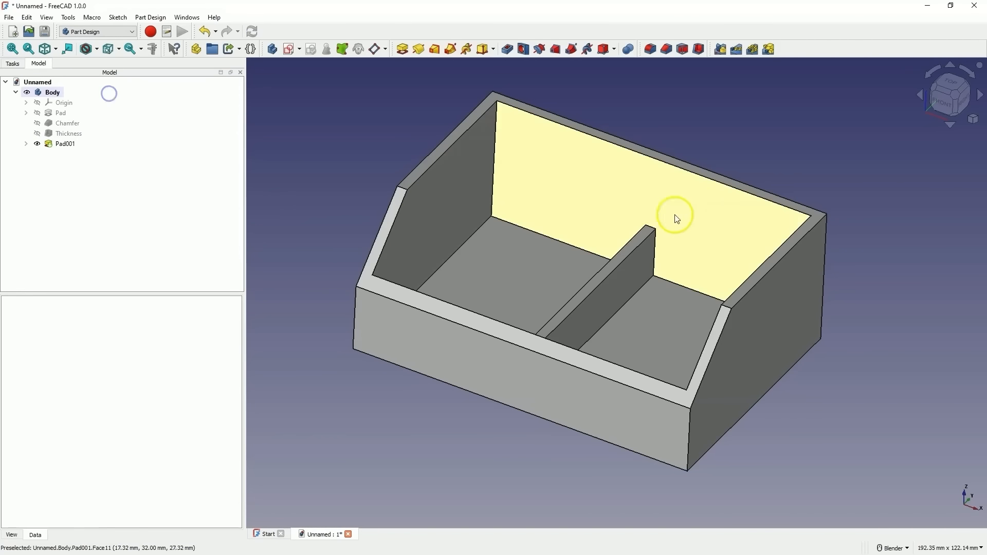
- Start a sketch on the box's outer front face and project the front wall's rear upper edge as external geometry
{"action": "middle_click_drag", "start_coordinate": [582, 262], "coordinate": [605, 279]}
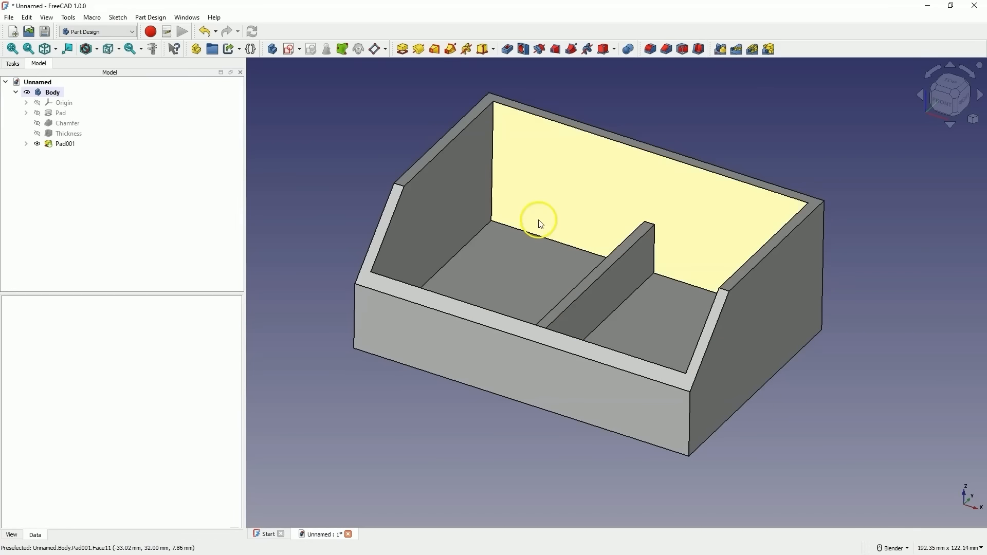
{"action": "left_click", "coordinate": [587, 376]}
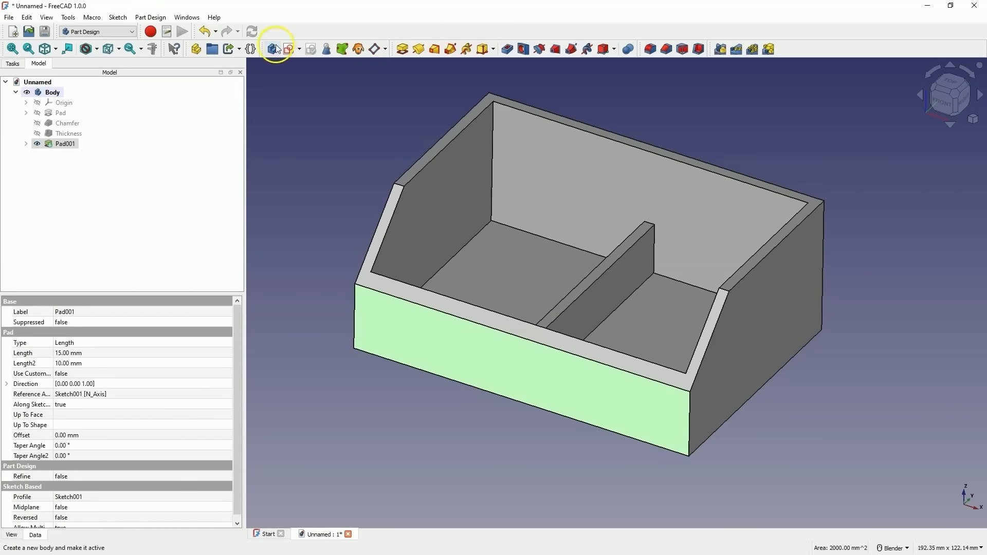
{"action": "left_click", "coordinate": [291, 49]}
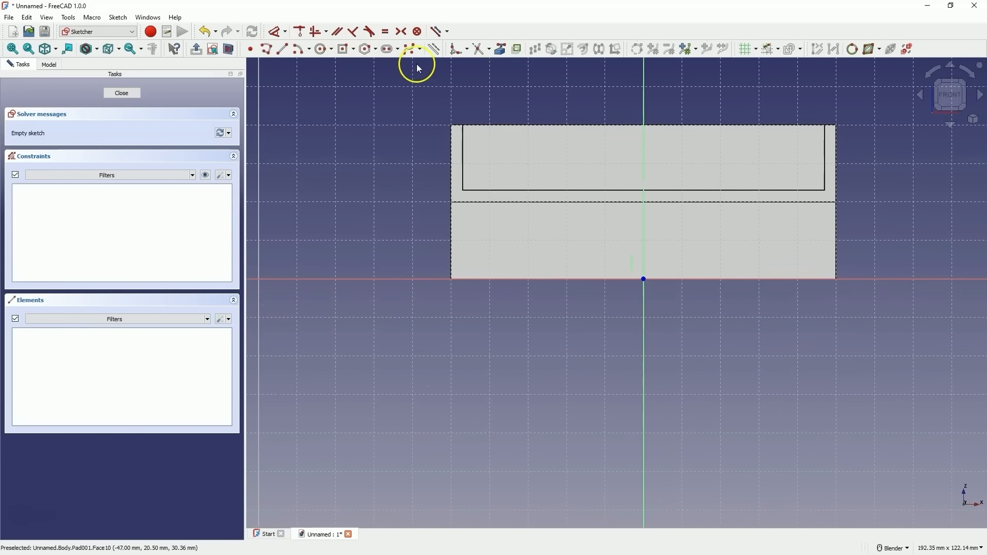
{"action": "left_click", "coordinate": [500, 49]}
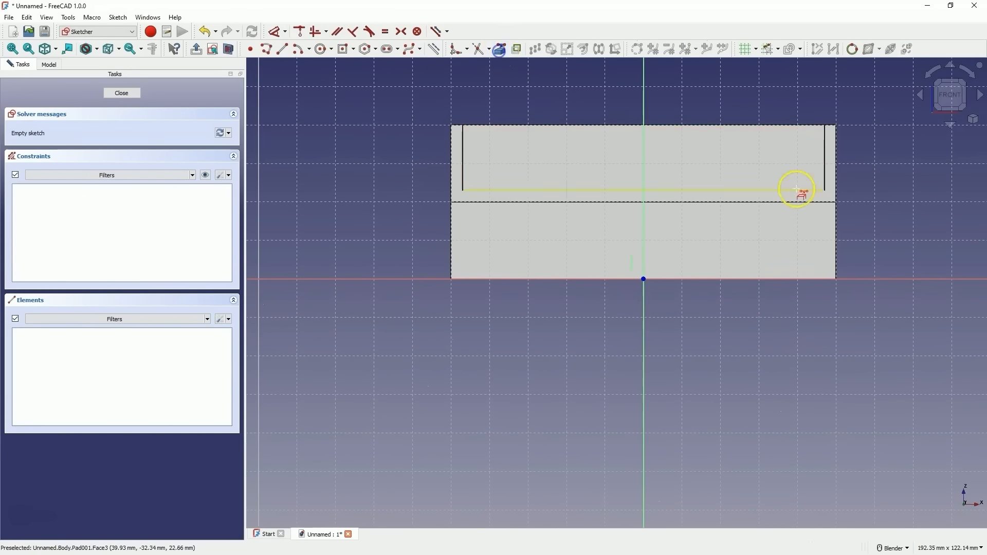
{"action": "left_click", "coordinate": [734, 190]}
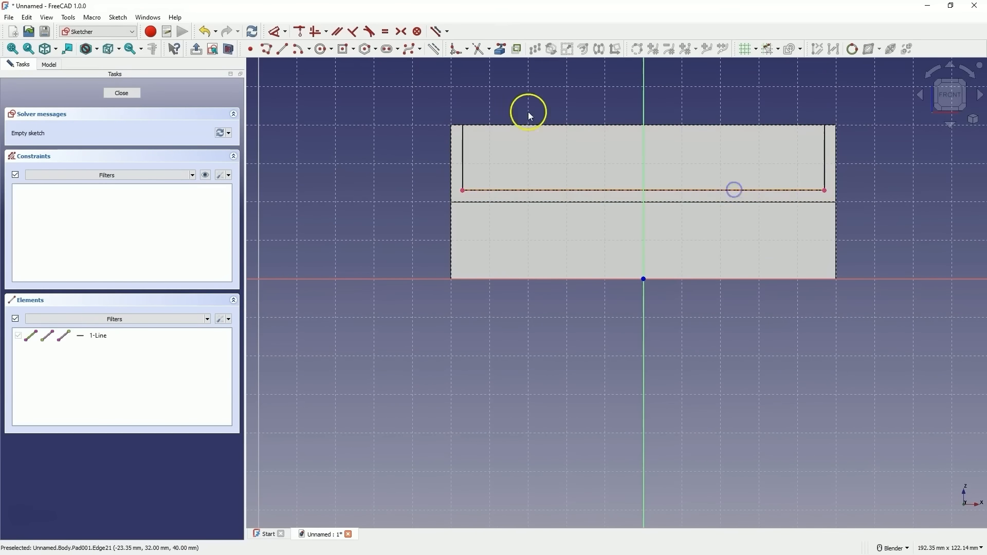
- Draw a rectangle about 30 mm wide and 15 mm high below the projected edge, with its upper corner on that edge
{"action": "left_click", "coordinate": [353, 49]}
{"action": "left_click", "coordinate": [359, 64]}
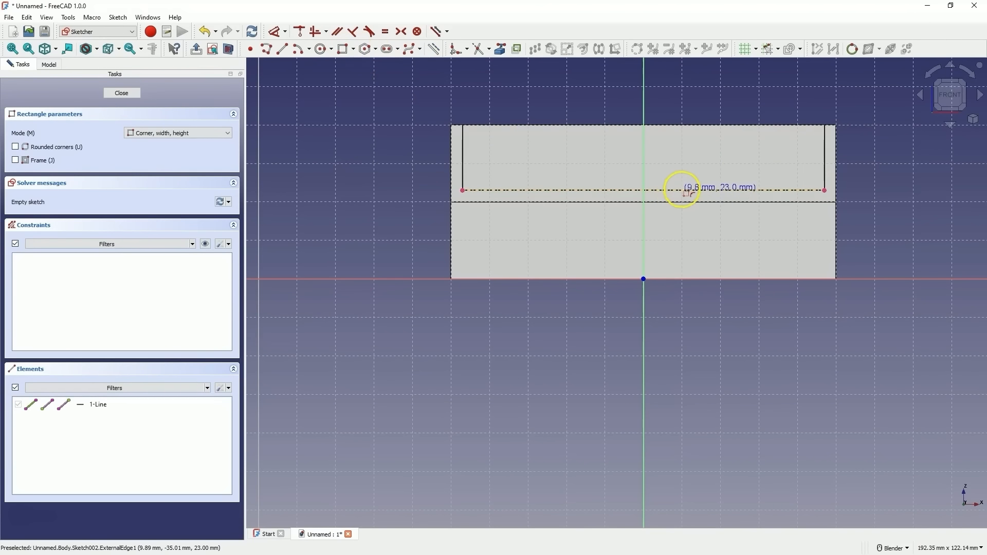
{"action": "left_click", "coordinate": [683, 190]}
{"action": "left_click", "coordinate": [800, 248]}
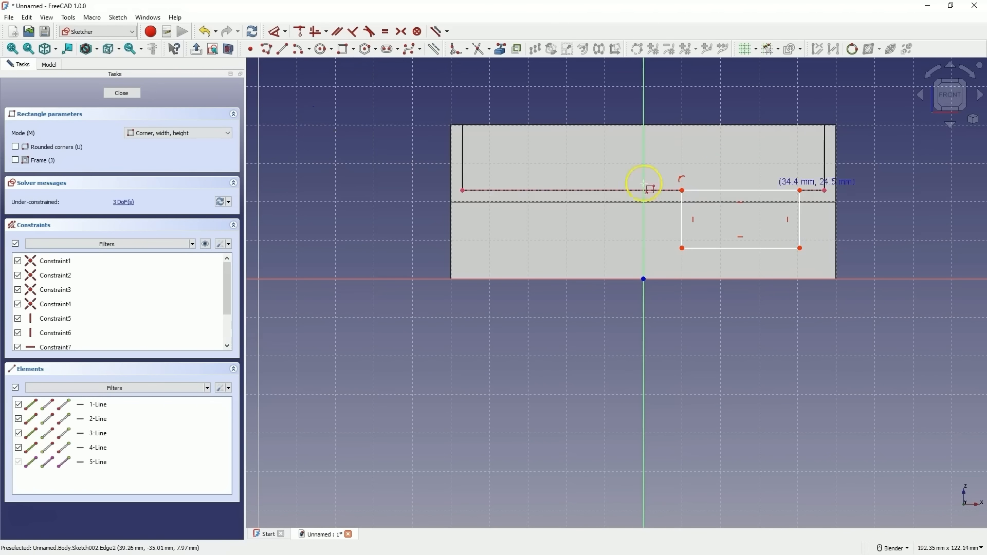
- Close the sketch and pocket the rectangle into the front wall with a length of 4 mm
{"action": "left_click", "coordinate": [122, 93]}
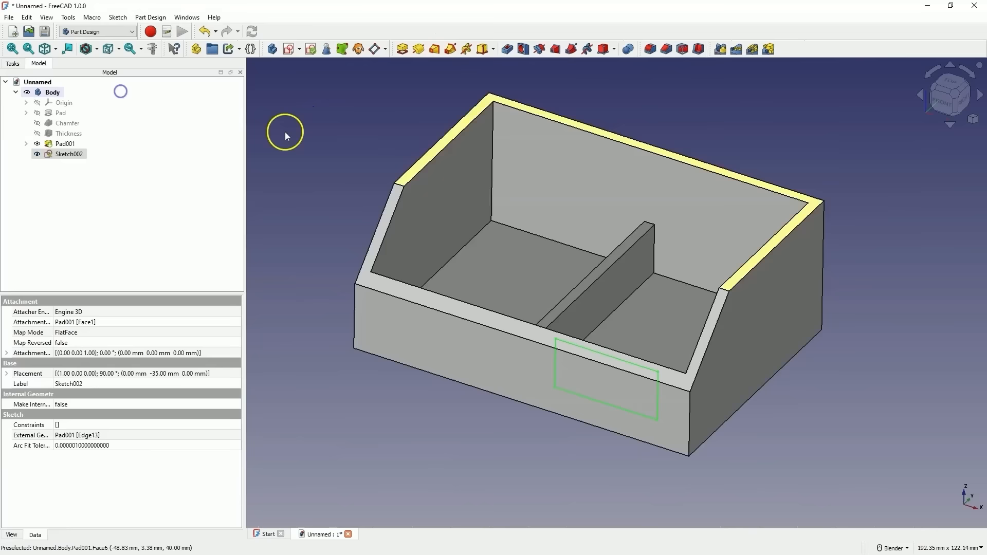
{"action": "left_click", "coordinate": [507, 49]}
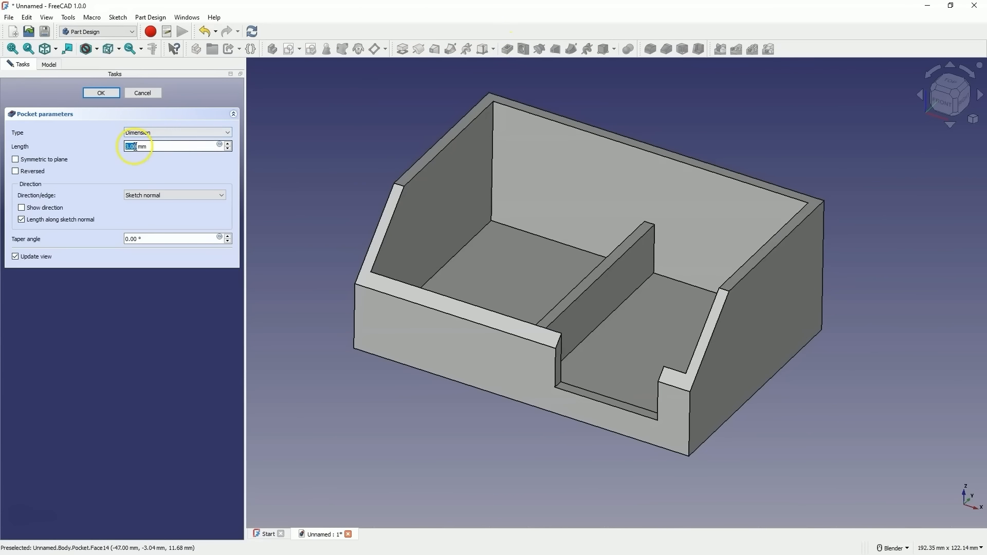
{"action": "scroll", "coordinate": [135, 146], "scroll_direction": "down", "scroll_amount": 4}
{"action": "scroll", "coordinate": [135, 146], "scroll_direction": "up", "scroll_amount": 3}
{"action": "scroll", "coordinate": [136, 146], "scroll_direction": "down", "scroll_amount": 2}
{"action": "scroll", "coordinate": [135, 147], "scroll_direction": "up", "scroll_amount": 1}
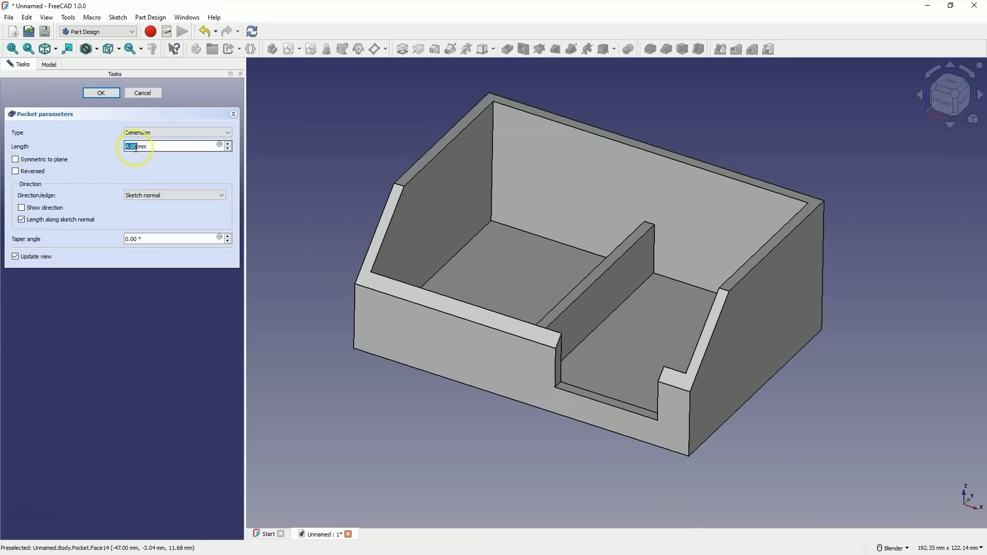
- Change the front-wall pocket's type to To first
{"action": "left_click", "coordinate": [156, 132]}
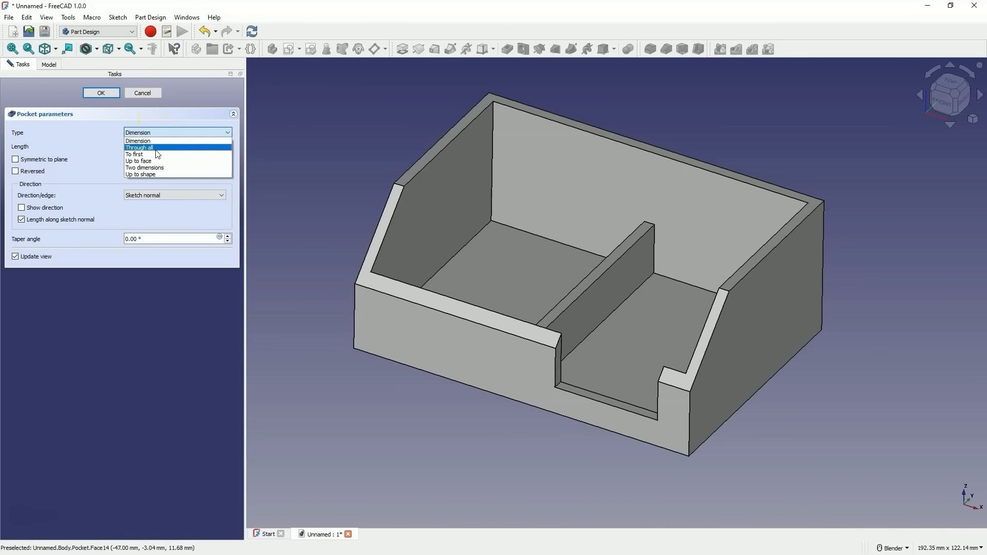
{"action": "left_click", "coordinate": [171, 161]}
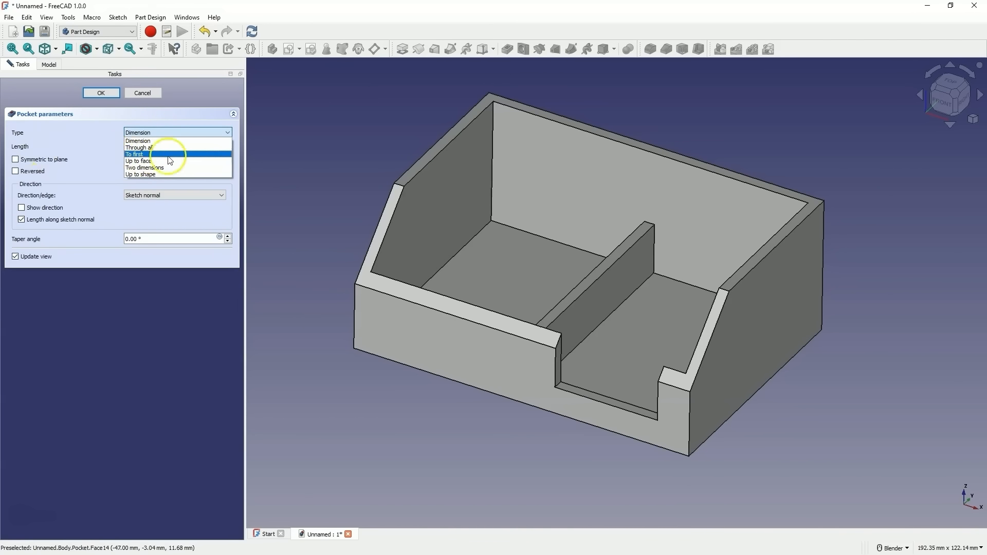
{"action": "left_click", "coordinate": [136, 156]}
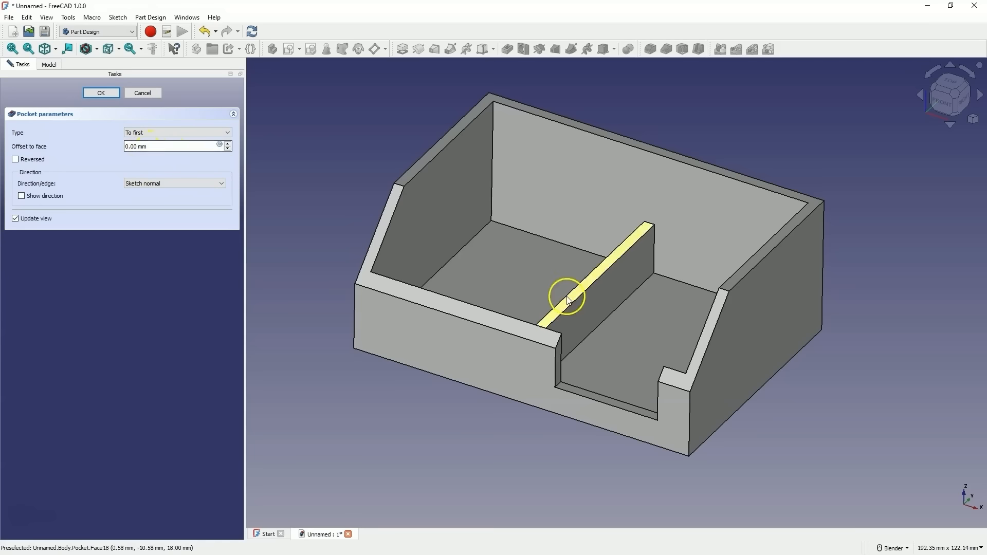
- Try a -1 mm offset to face on the pocket, set the offset back to 0 mm, and accept the pocket
{"action": "middle_click_drag", "start_coordinate": [586, 345], "coordinate": [554, 384]}
{"action": "left_click", "coordinate": [134, 146]}
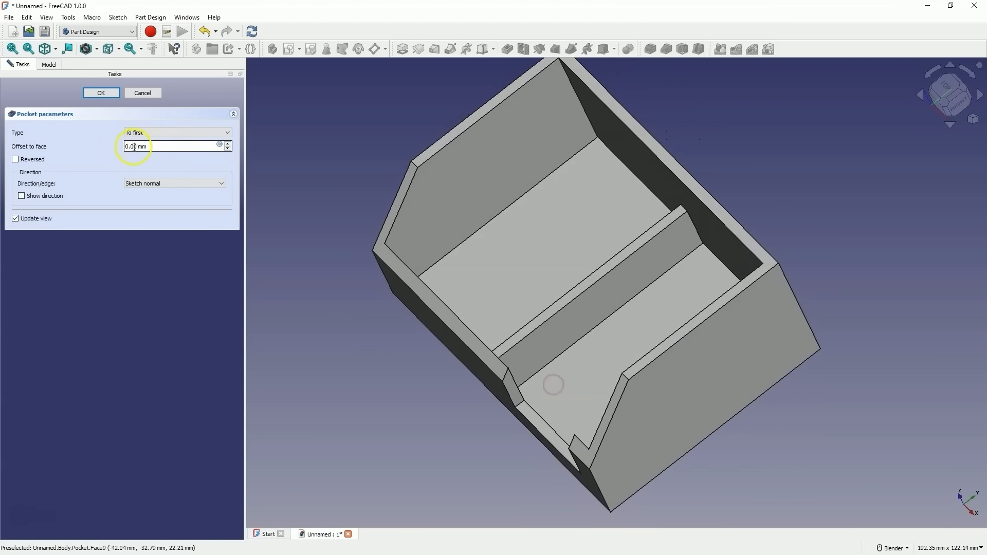
{"action": "scroll", "coordinate": [135, 147], "scroll_direction": "down", "scroll_amount": 1}
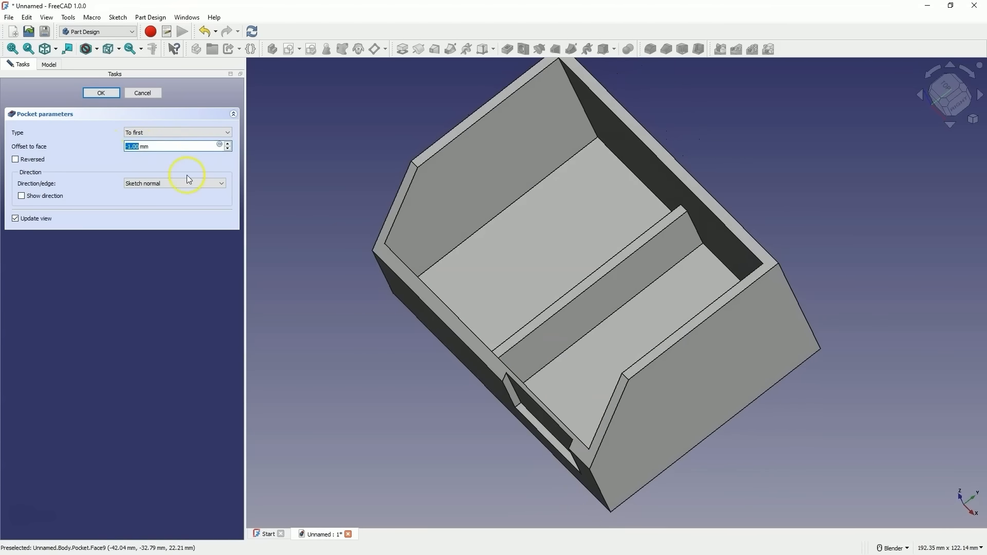
{"action": "middle_click_drag", "start_coordinate": [596, 299], "coordinate": [575, 359]}
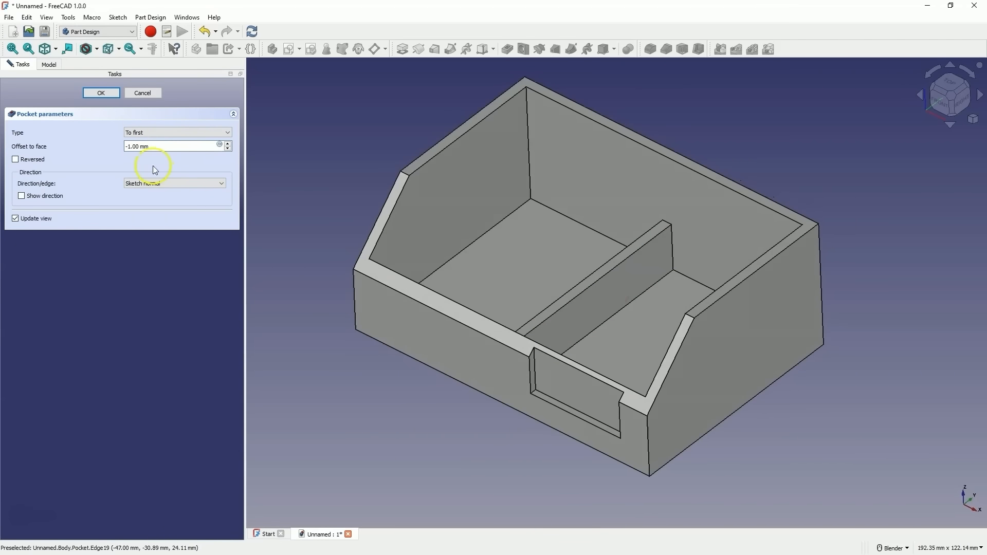
{"action": "left_click", "coordinate": [133, 147]}
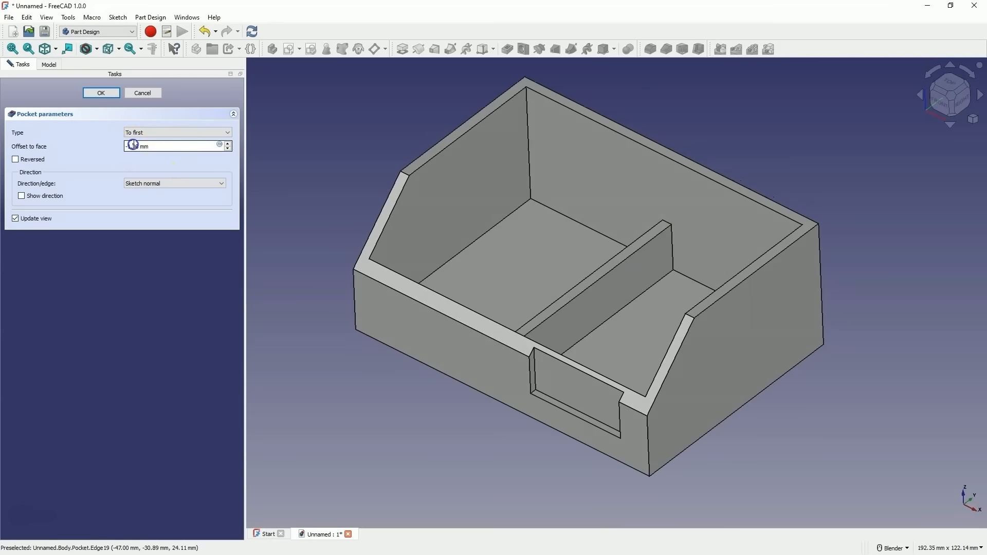
{"action": "scroll", "coordinate": [134, 145], "scroll_direction": "up", "scroll_amount": 1}
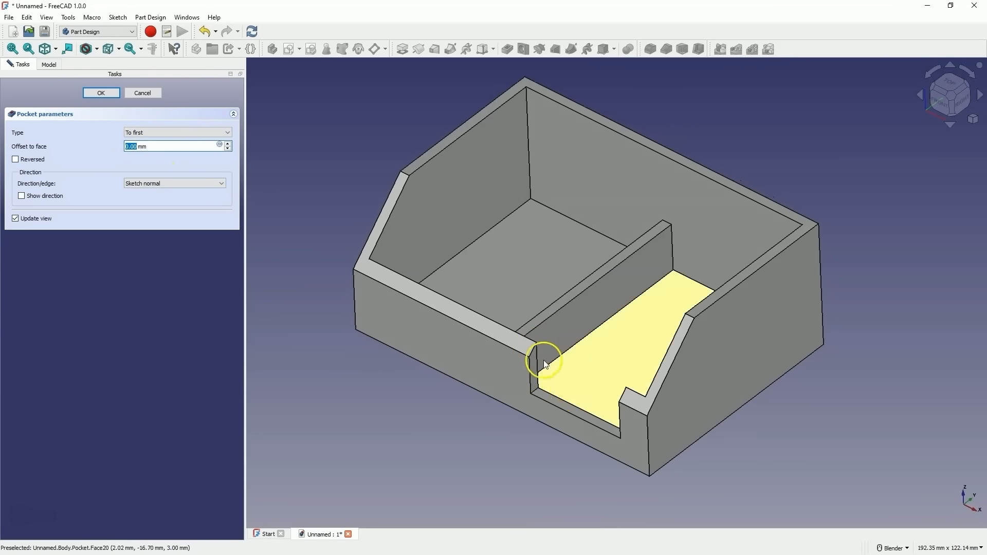
{"action": "middle_click_drag", "start_coordinate": [545, 364], "coordinate": [571, 355]}
{"action": "left_click", "coordinate": [101, 93]}
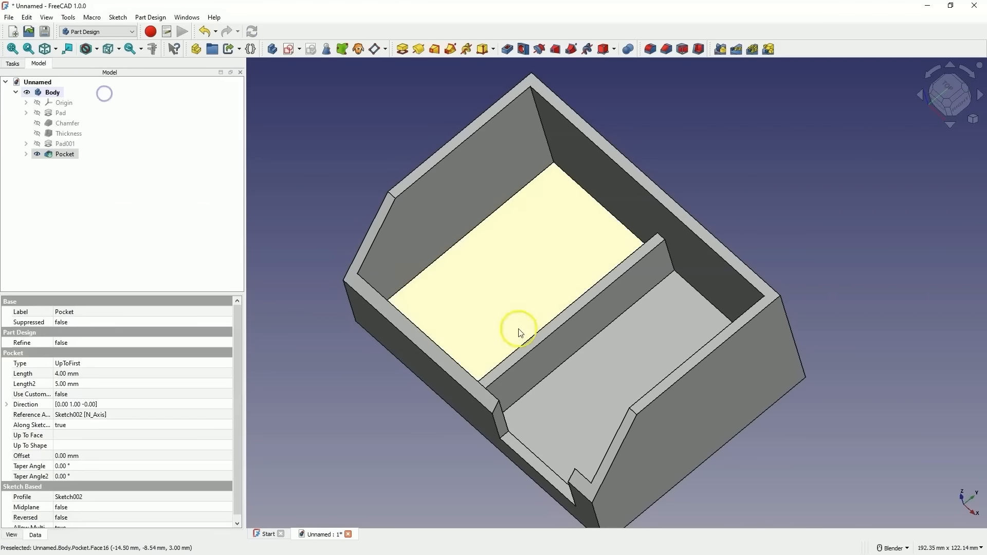
- Fillet the two lower corner edges of the front wall's cutout with a 4 mm radius
{"action": "middle_click_drag", "start_coordinate": [520, 333], "coordinate": [548, 375]}
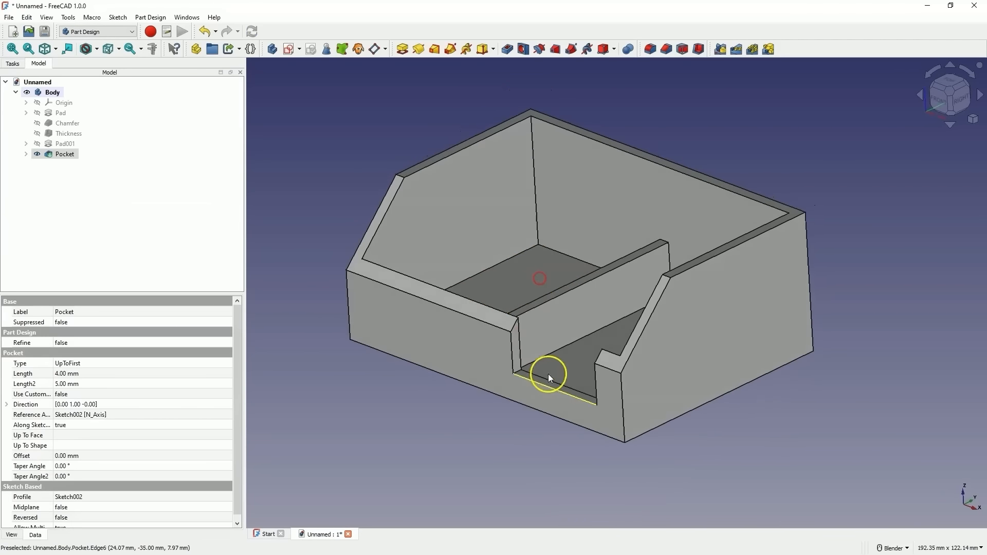
{"action": "scroll", "coordinate": [537, 374], "scroll_direction": "up", "scroll_amount": 2}
{"action": "left_click", "coordinate": [509, 372]}
{"action": "middle_click_drag", "start_coordinate": [568, 422], "coordinate": [701, 450]}
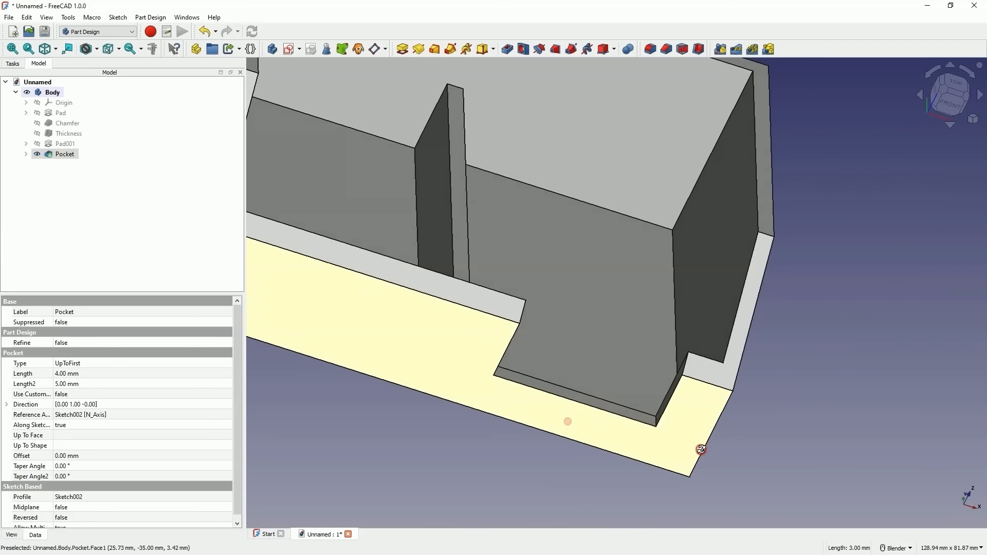
{"action": "left_click", "coordinate": [655, 422], "text": "ctrl"}
{"action": "middle_click_drag", "start_coordinate": [634, 352], "coordinate": [547, 343]}
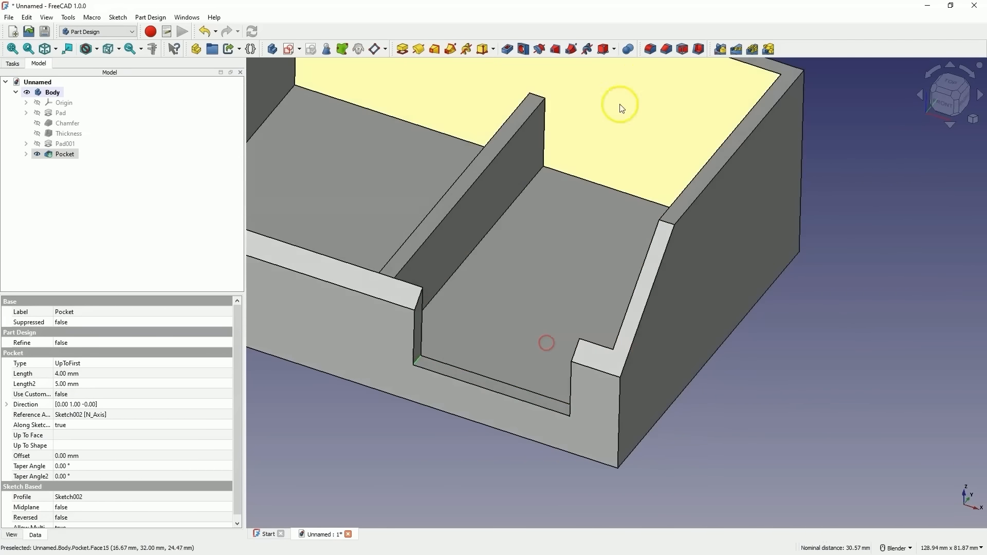
{"action": "left_click", "coordinate": [651, 52]}
{"action": "double_click", "coordinate": [133, 297]}
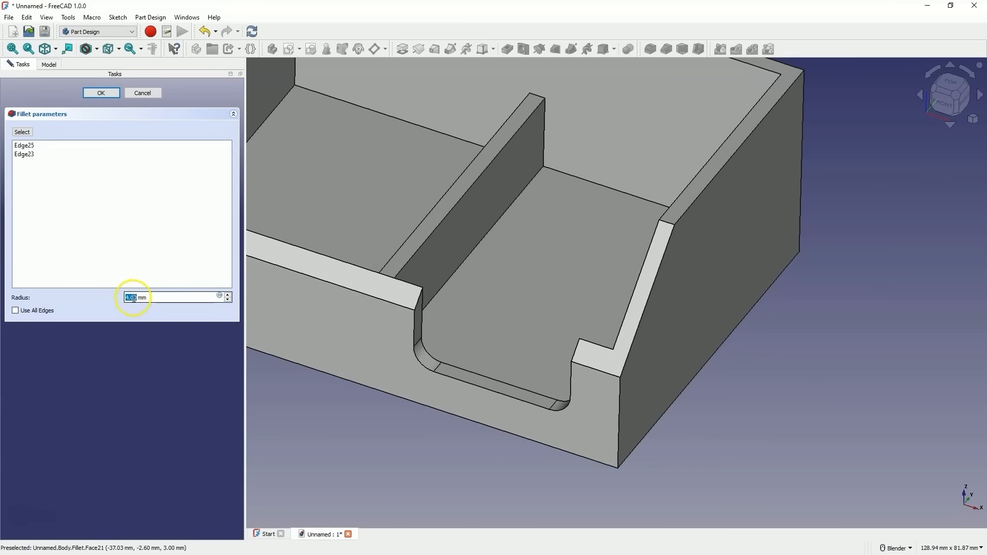
{"action": "left_click", "coordinate": [101, 92]}
- Select the outer front face of the box
{"action": "scroll", "coordinate": [618, 278], "scroll_direction": "down", "scroll_amount": 3}
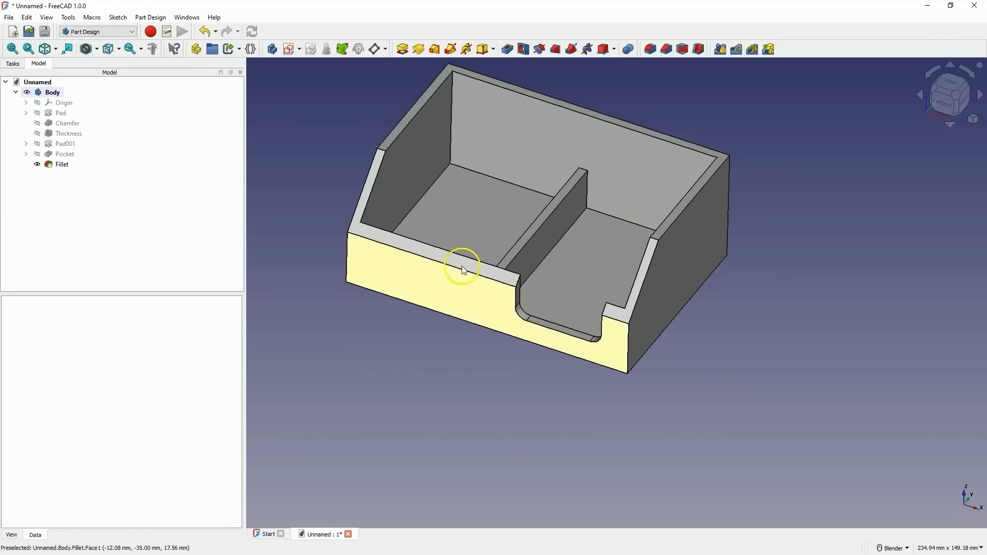
{"action": "left_click", "coordinate": [475, 302]}
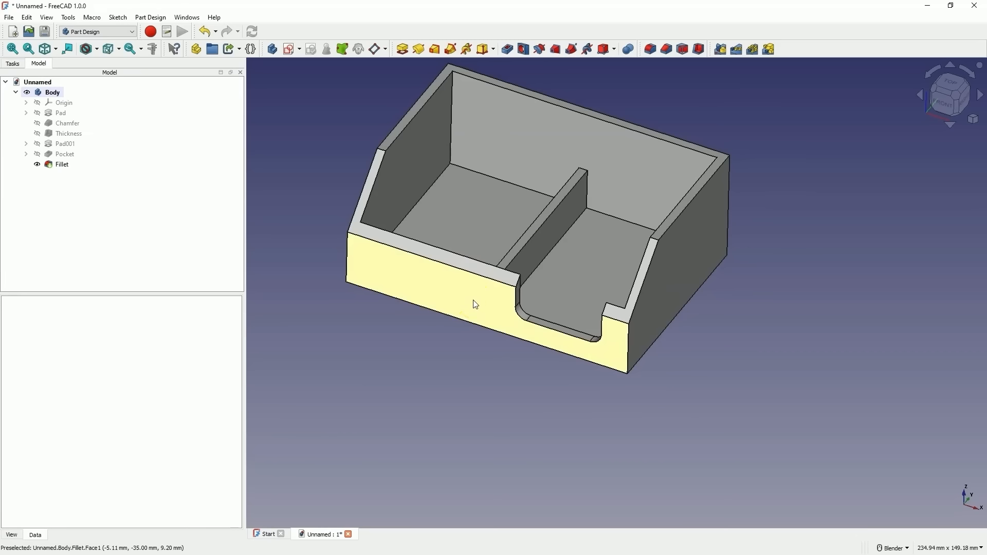